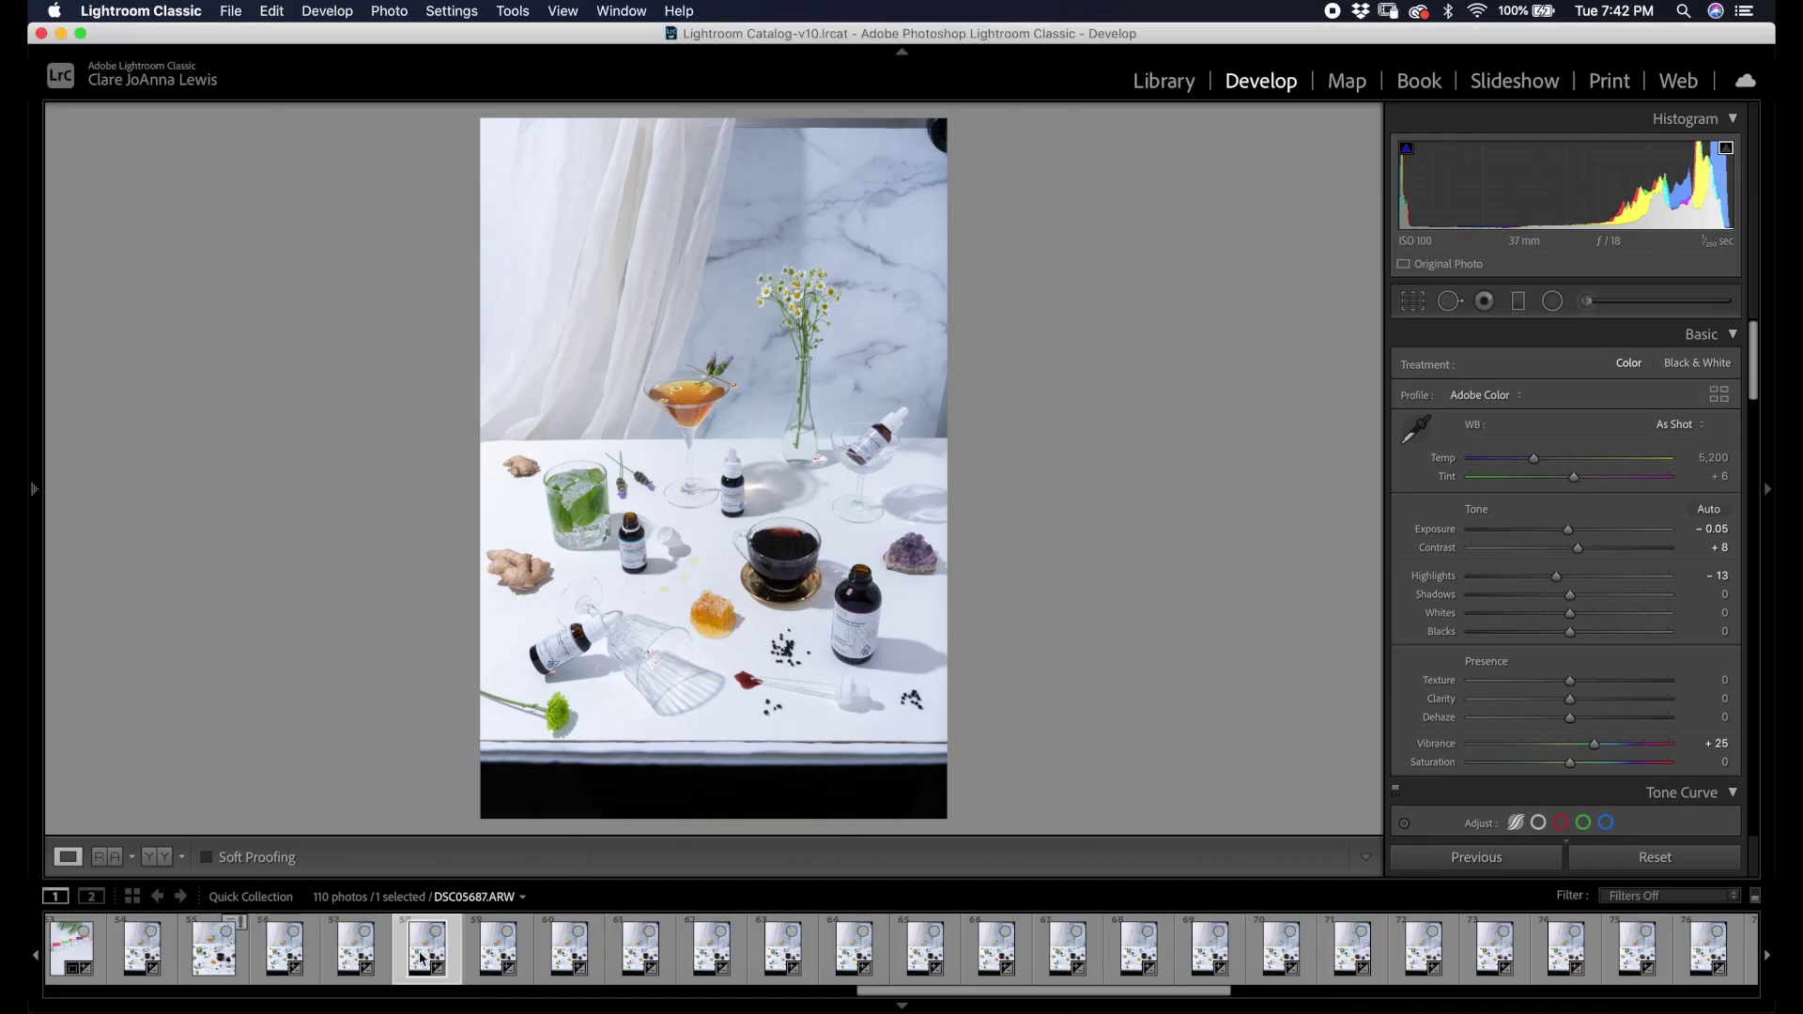
Review the develop and lens correction settings of DSC05685.ARW, toggling Remove Chromatic Aberration off and back on.
key("Left")
scroll(1650, 625, "down", 15)
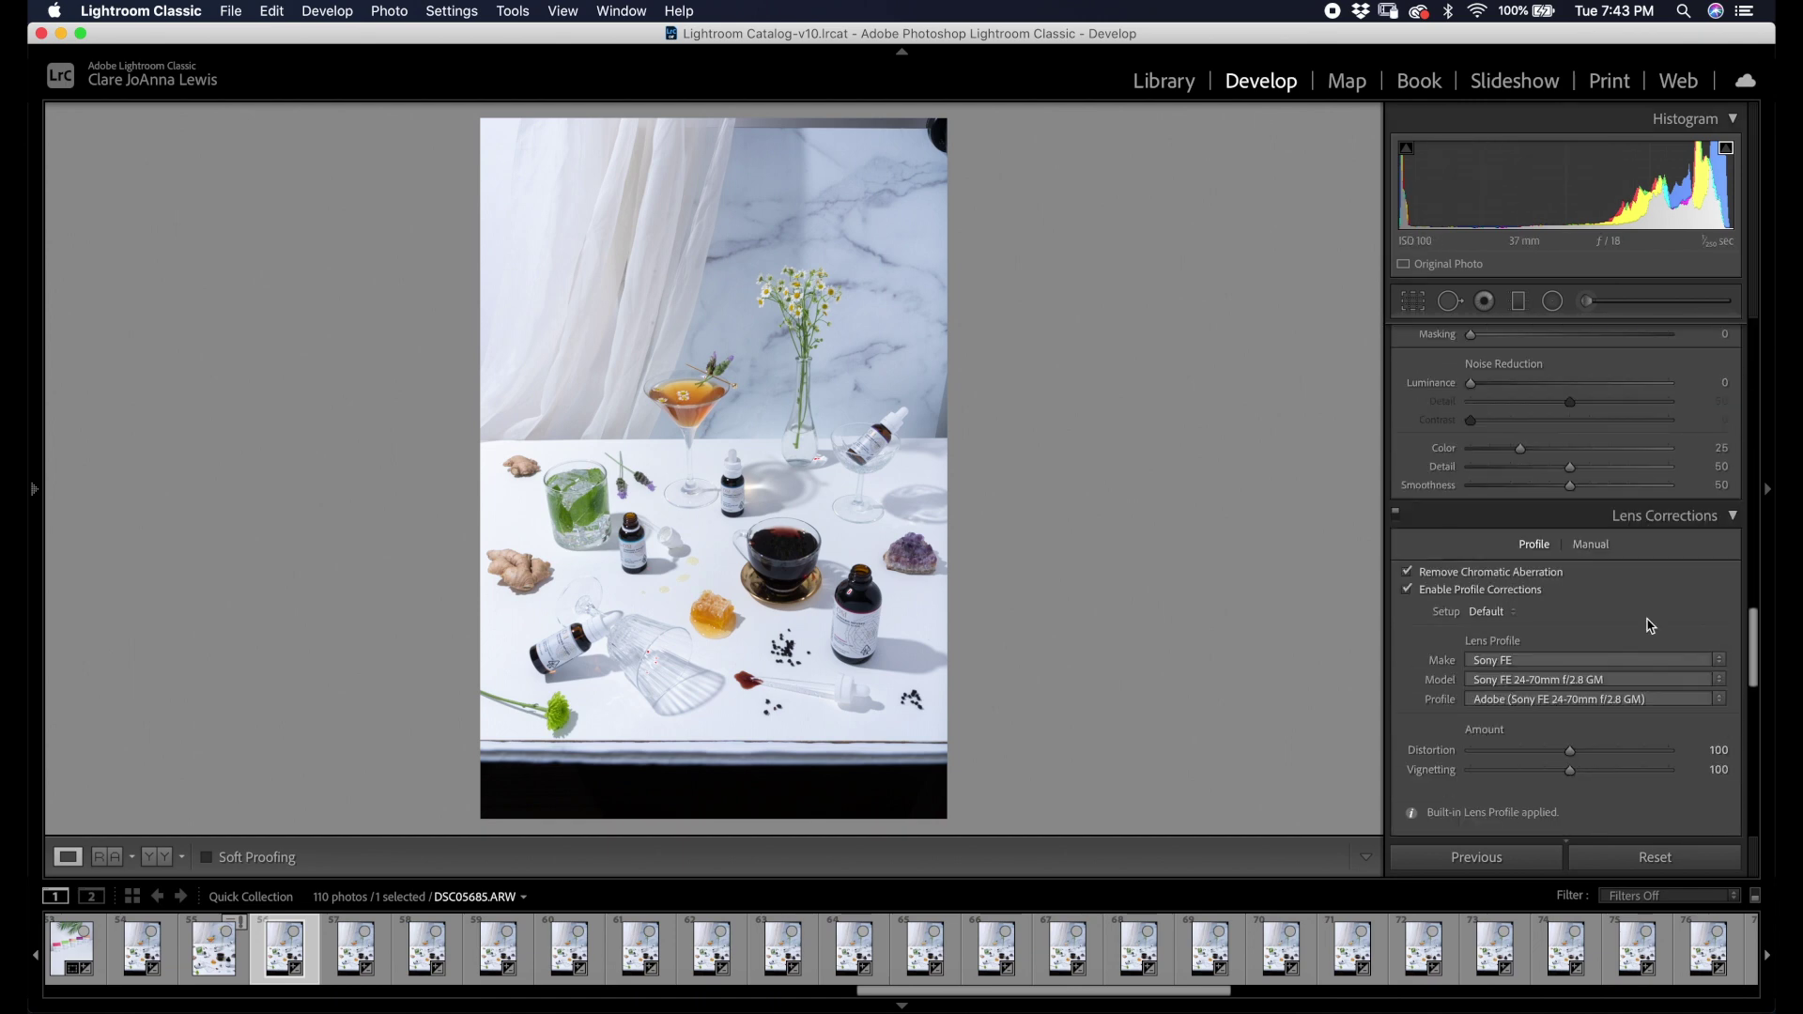
left_click(1408, 572)
left_click(1408, 572)
scroll(1501, 616, "down", 6)
scroll(1501, 616, "up", 20)
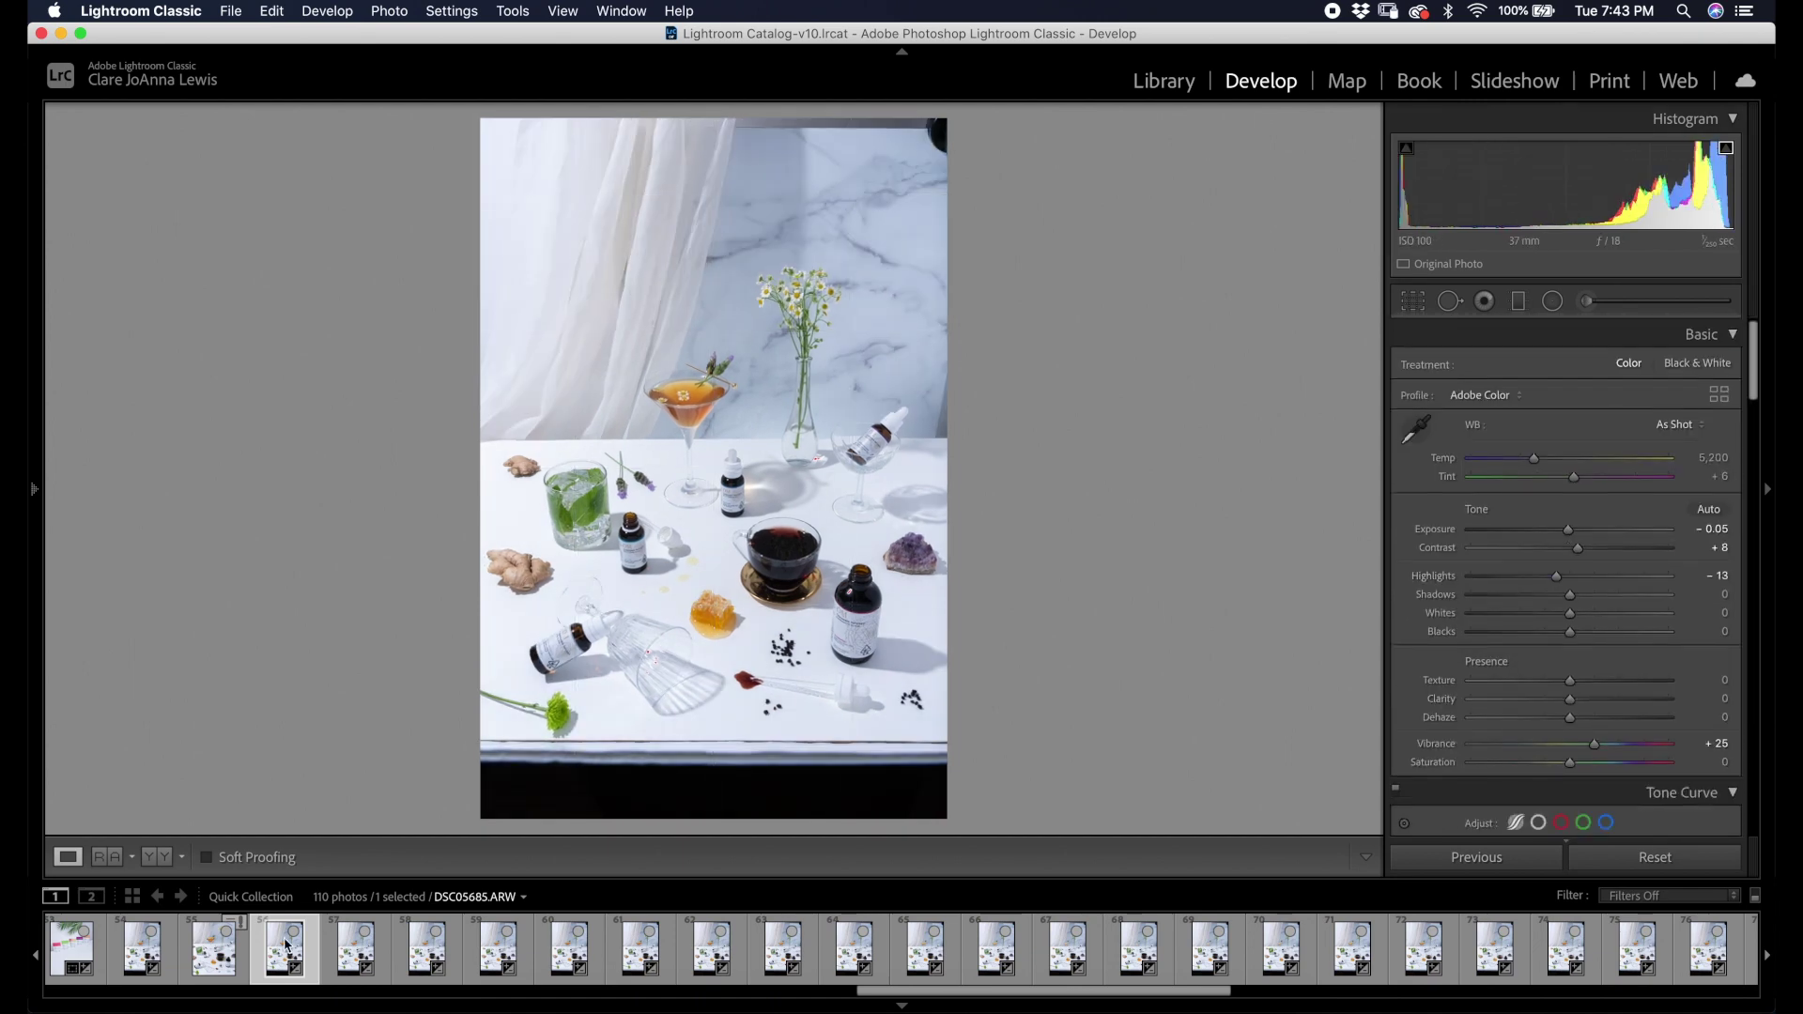
Copy the develop settings of DSC05685.ARW with every category except Transform included.
right_click(286, 946)
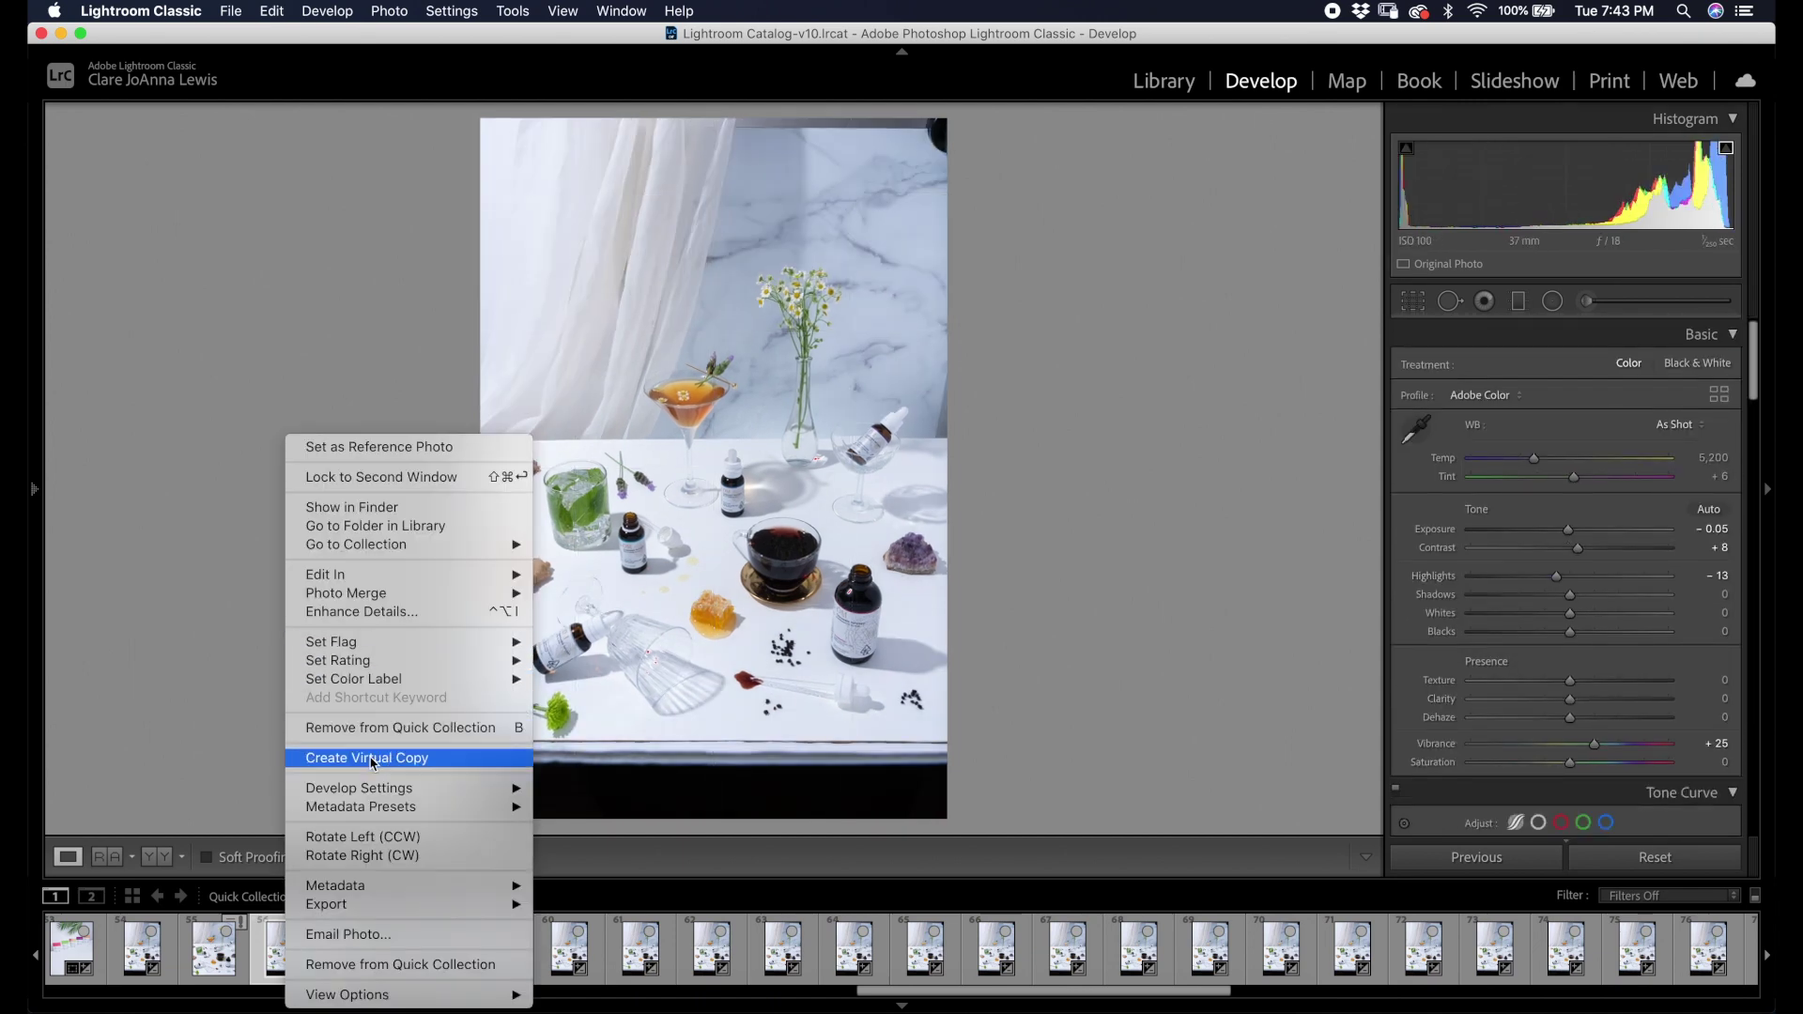
mouse_move(376, 793)
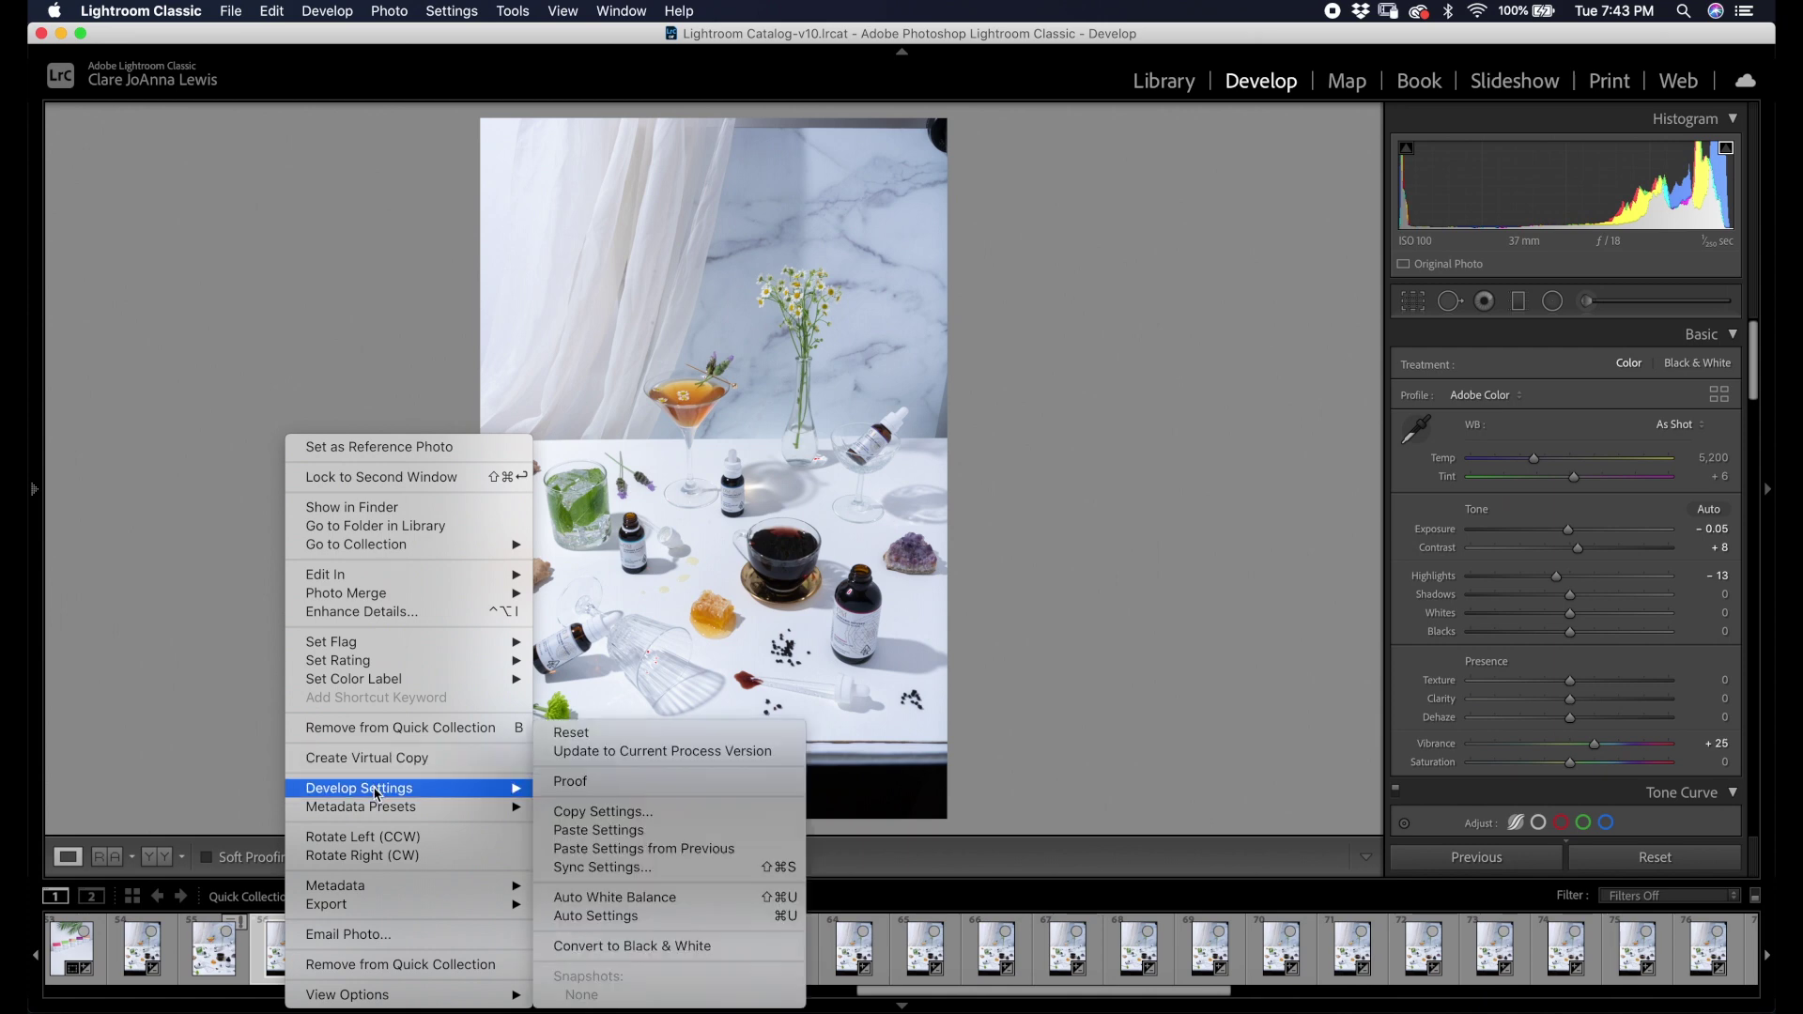
left_click(686, 814)
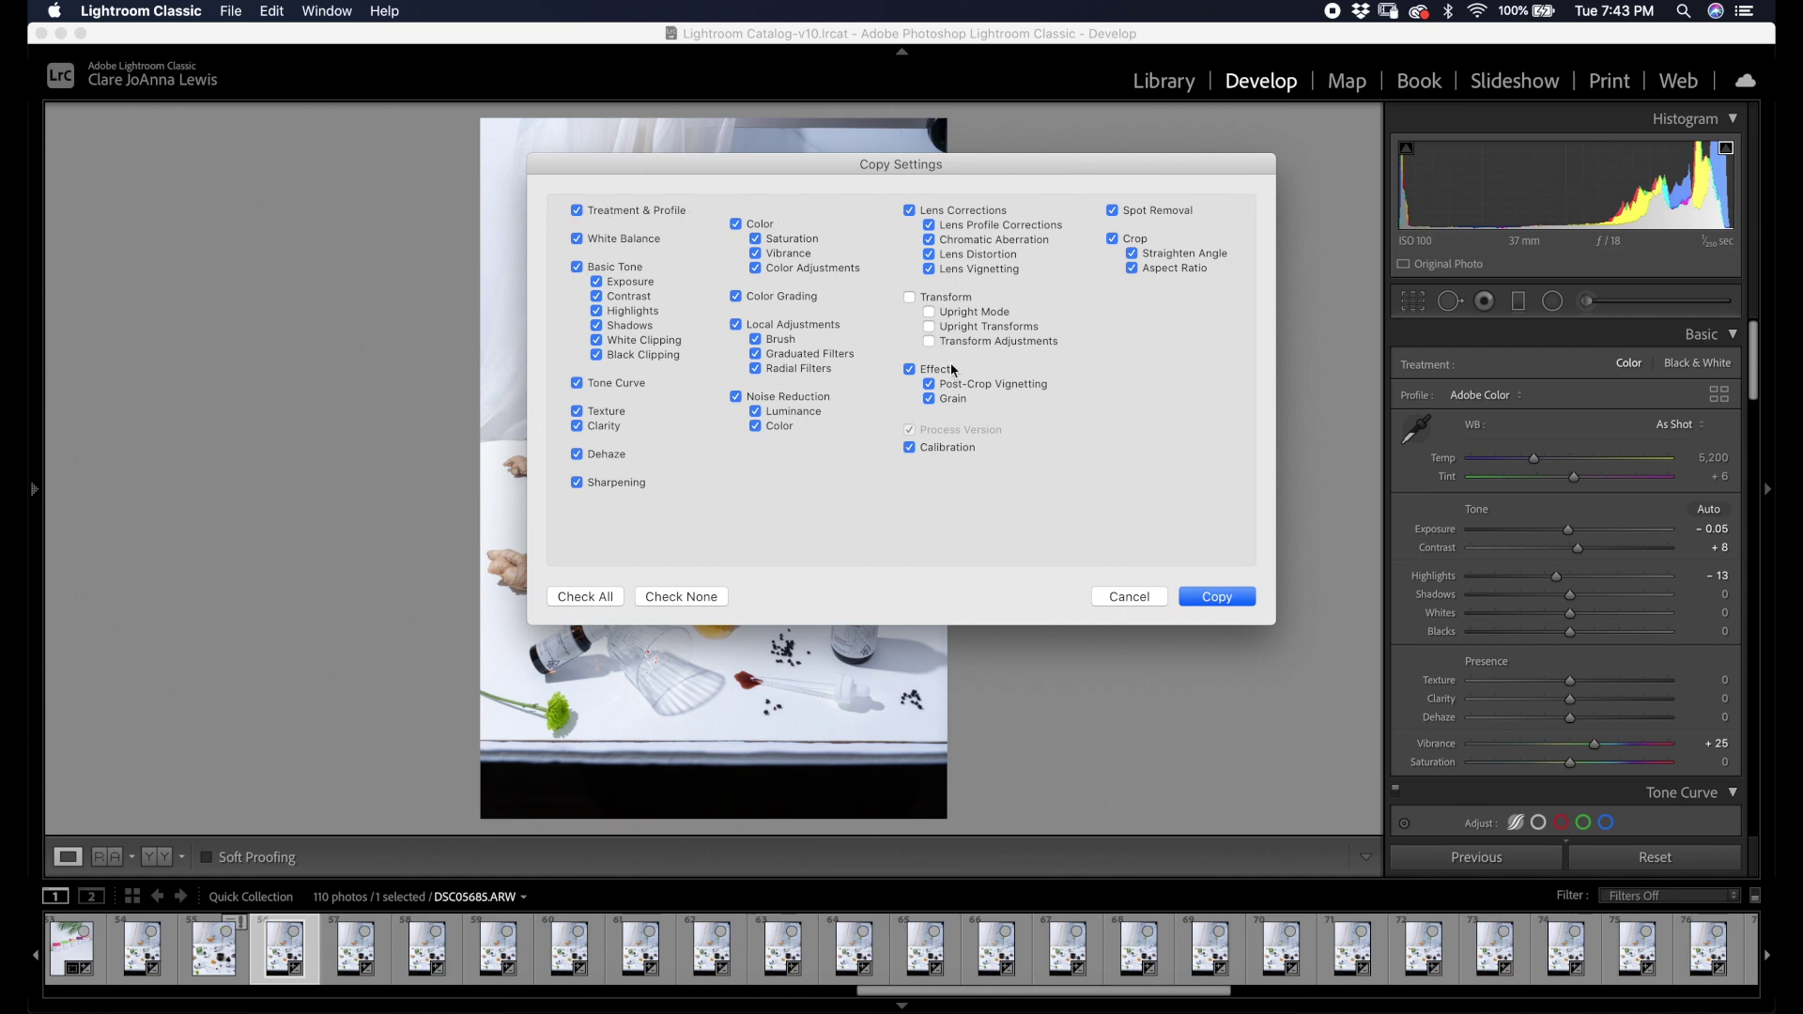
left_click(1219, 597)
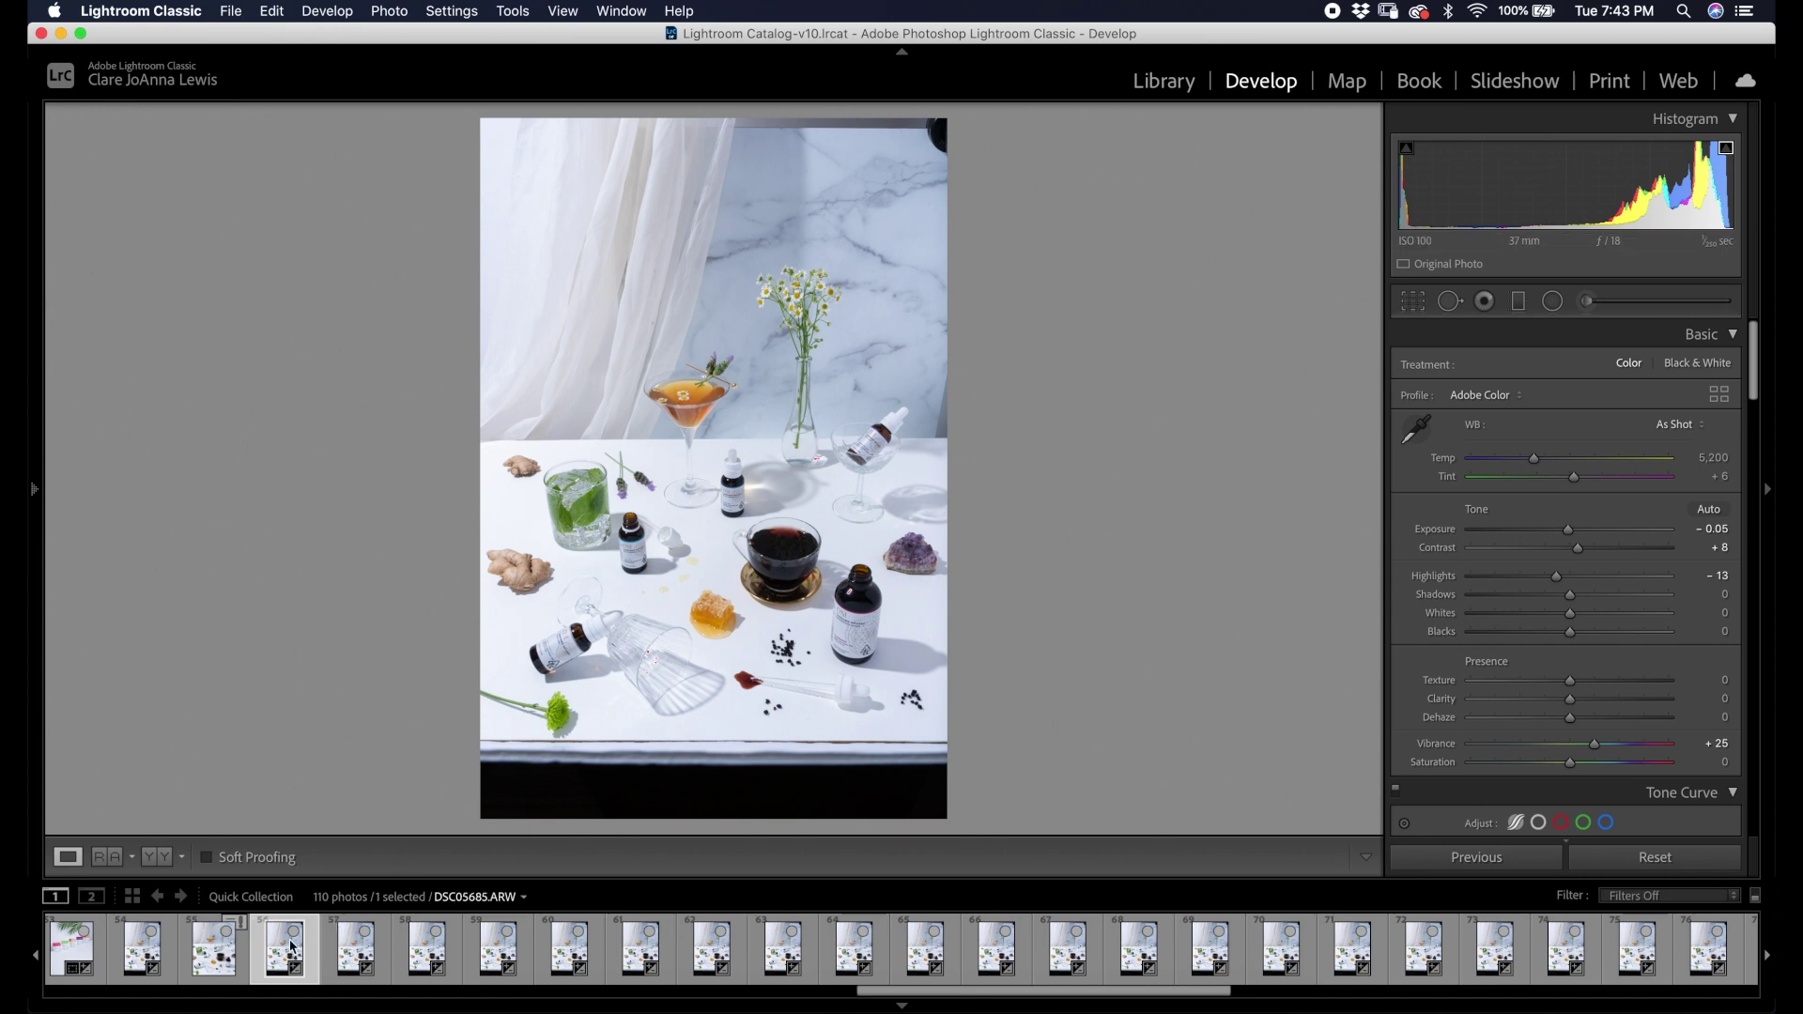
Select the photos from DSC05685.ARW through DSC05726.ARW and paste the copied develop settings onto all of them.
scroll(531, 944, "down", 6)
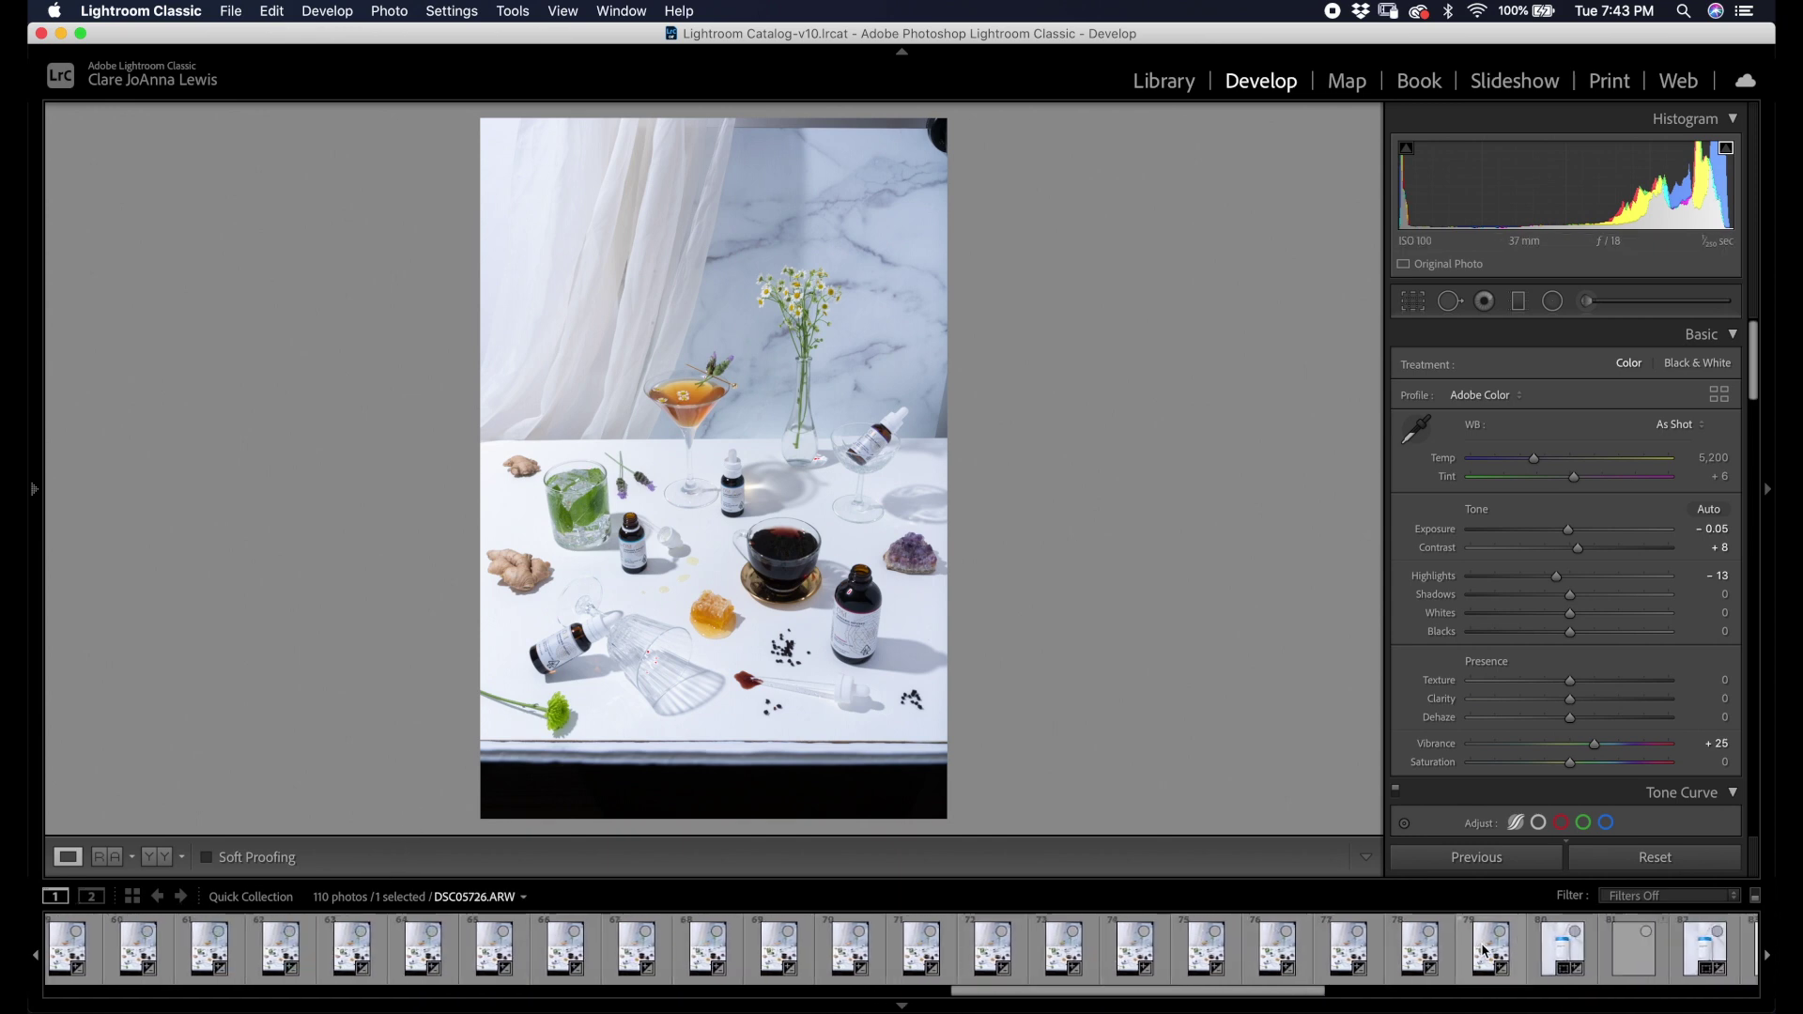
left_click(1483, 951, "shift")
right_click(1279, 958)
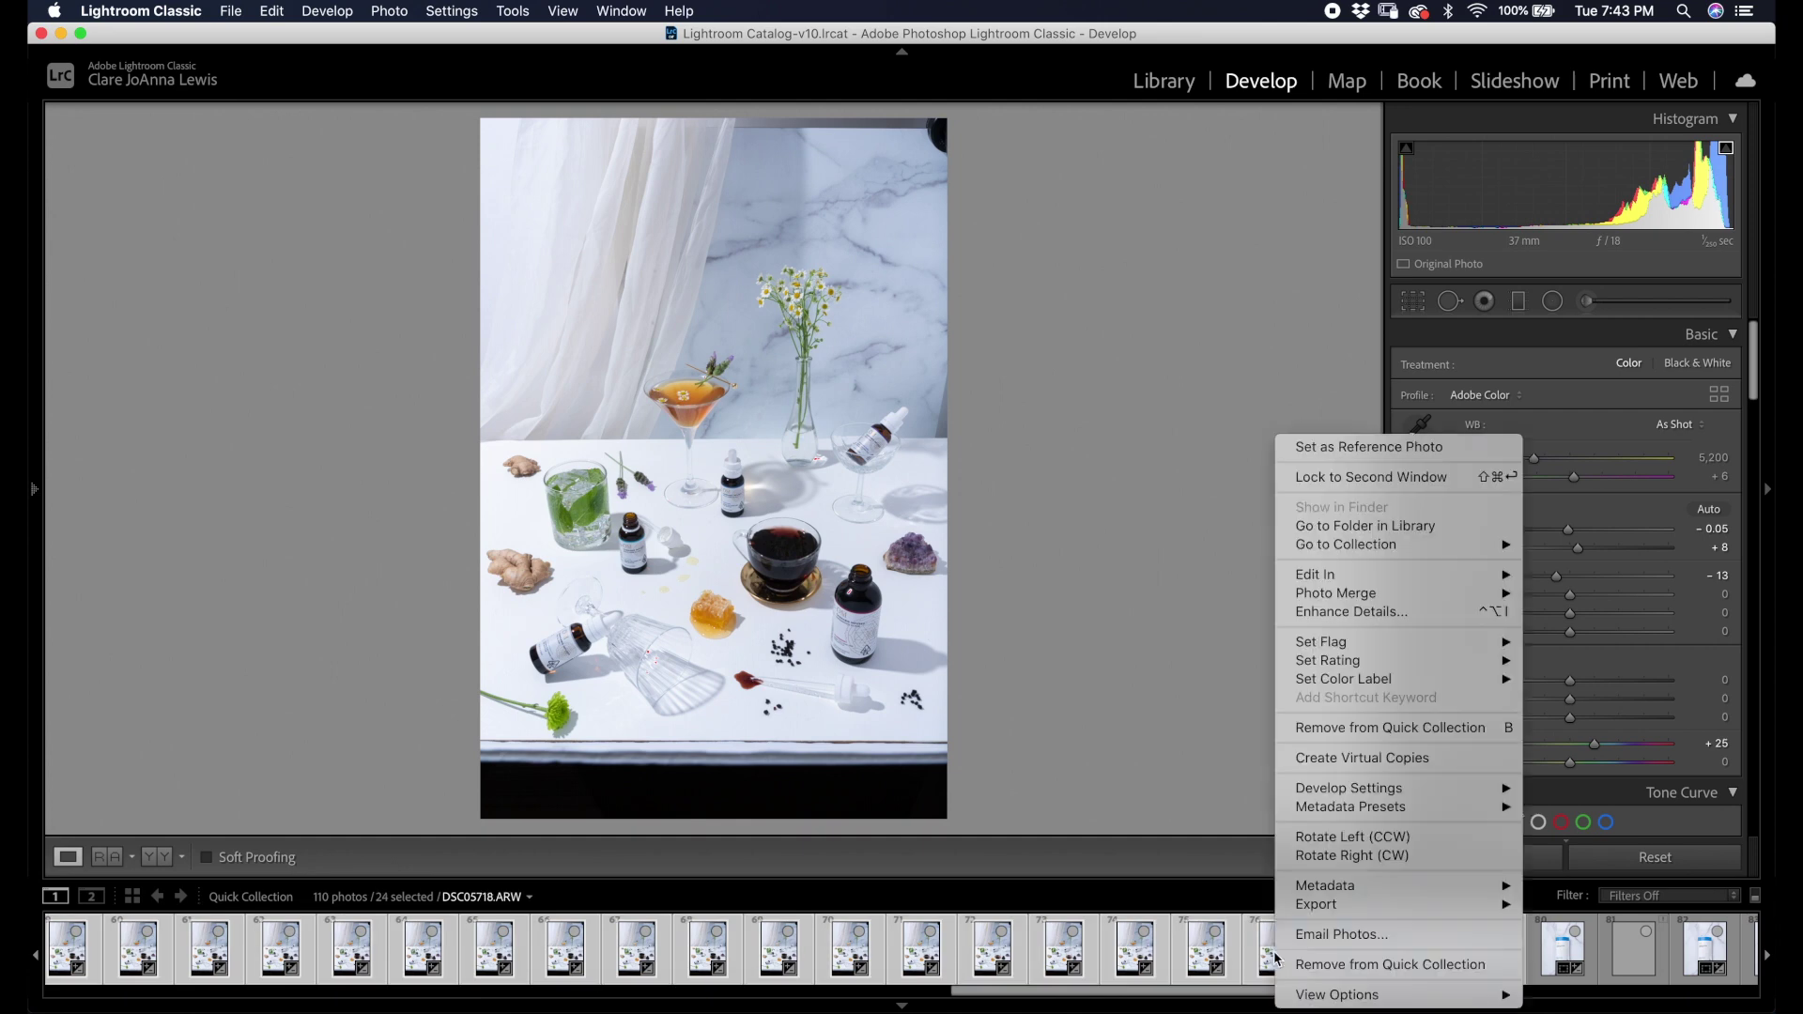
mouse_move(1337, 800)
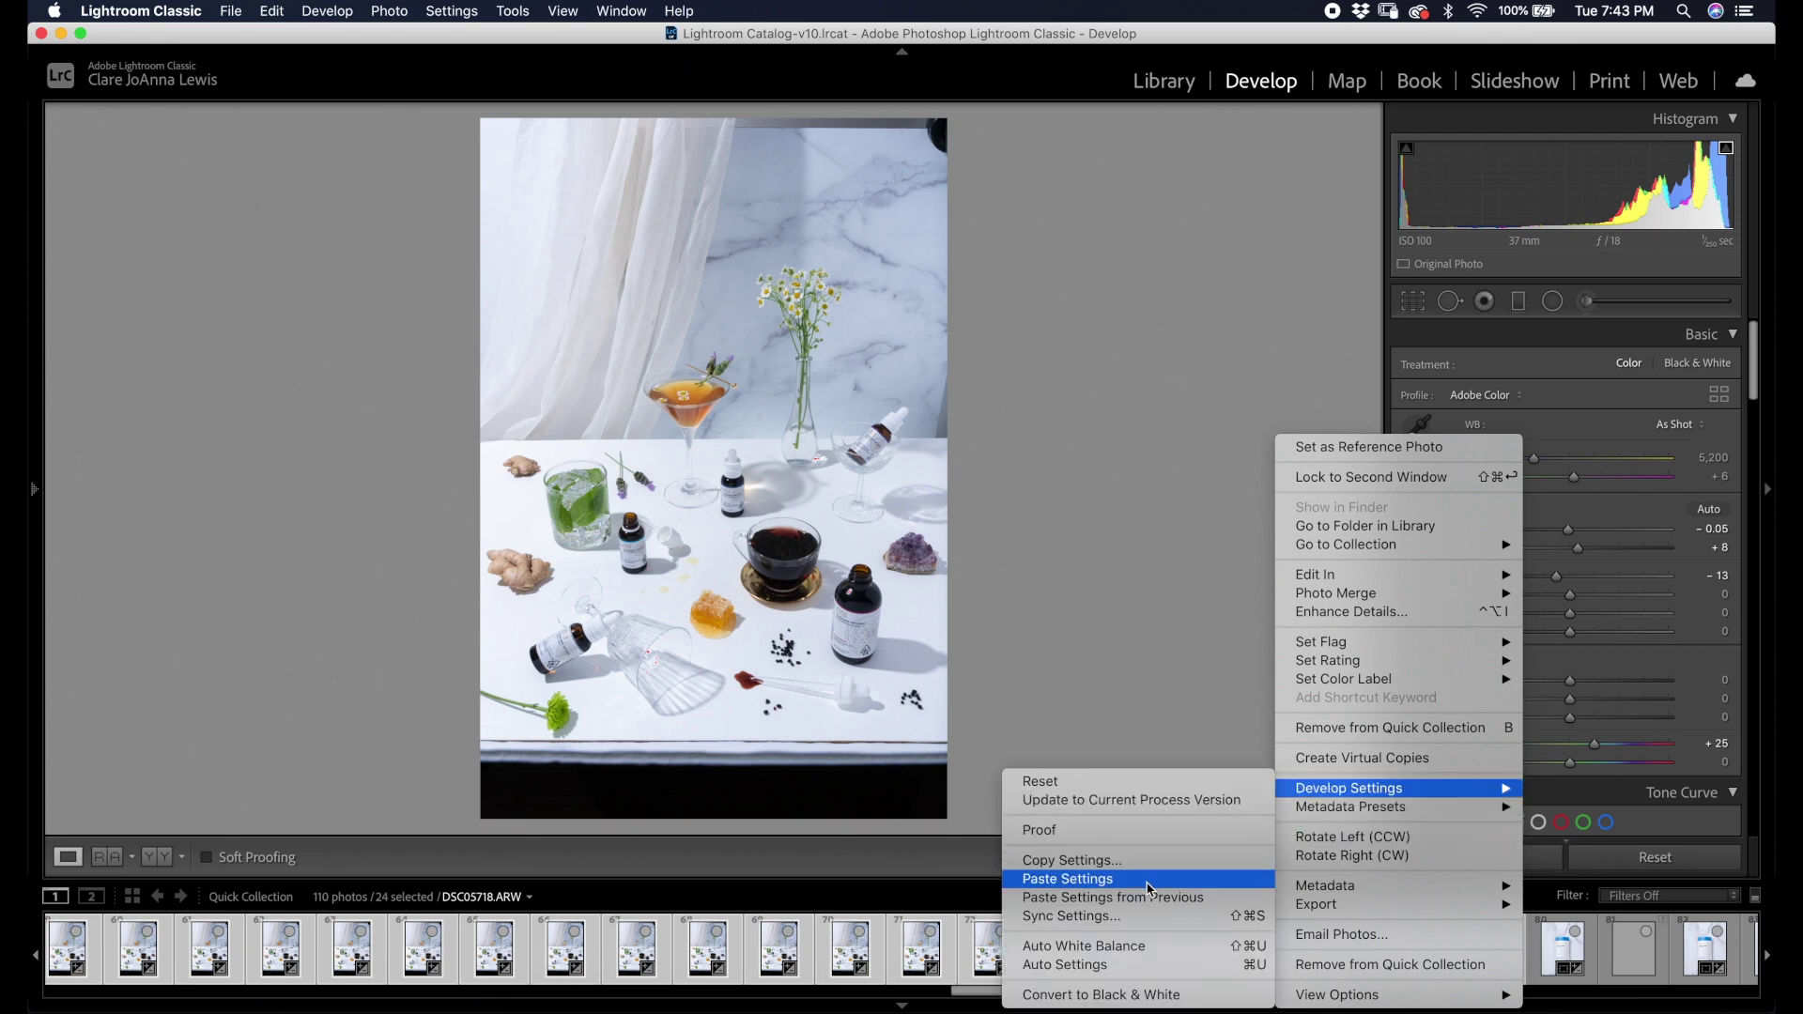
left_click(1149, 888)
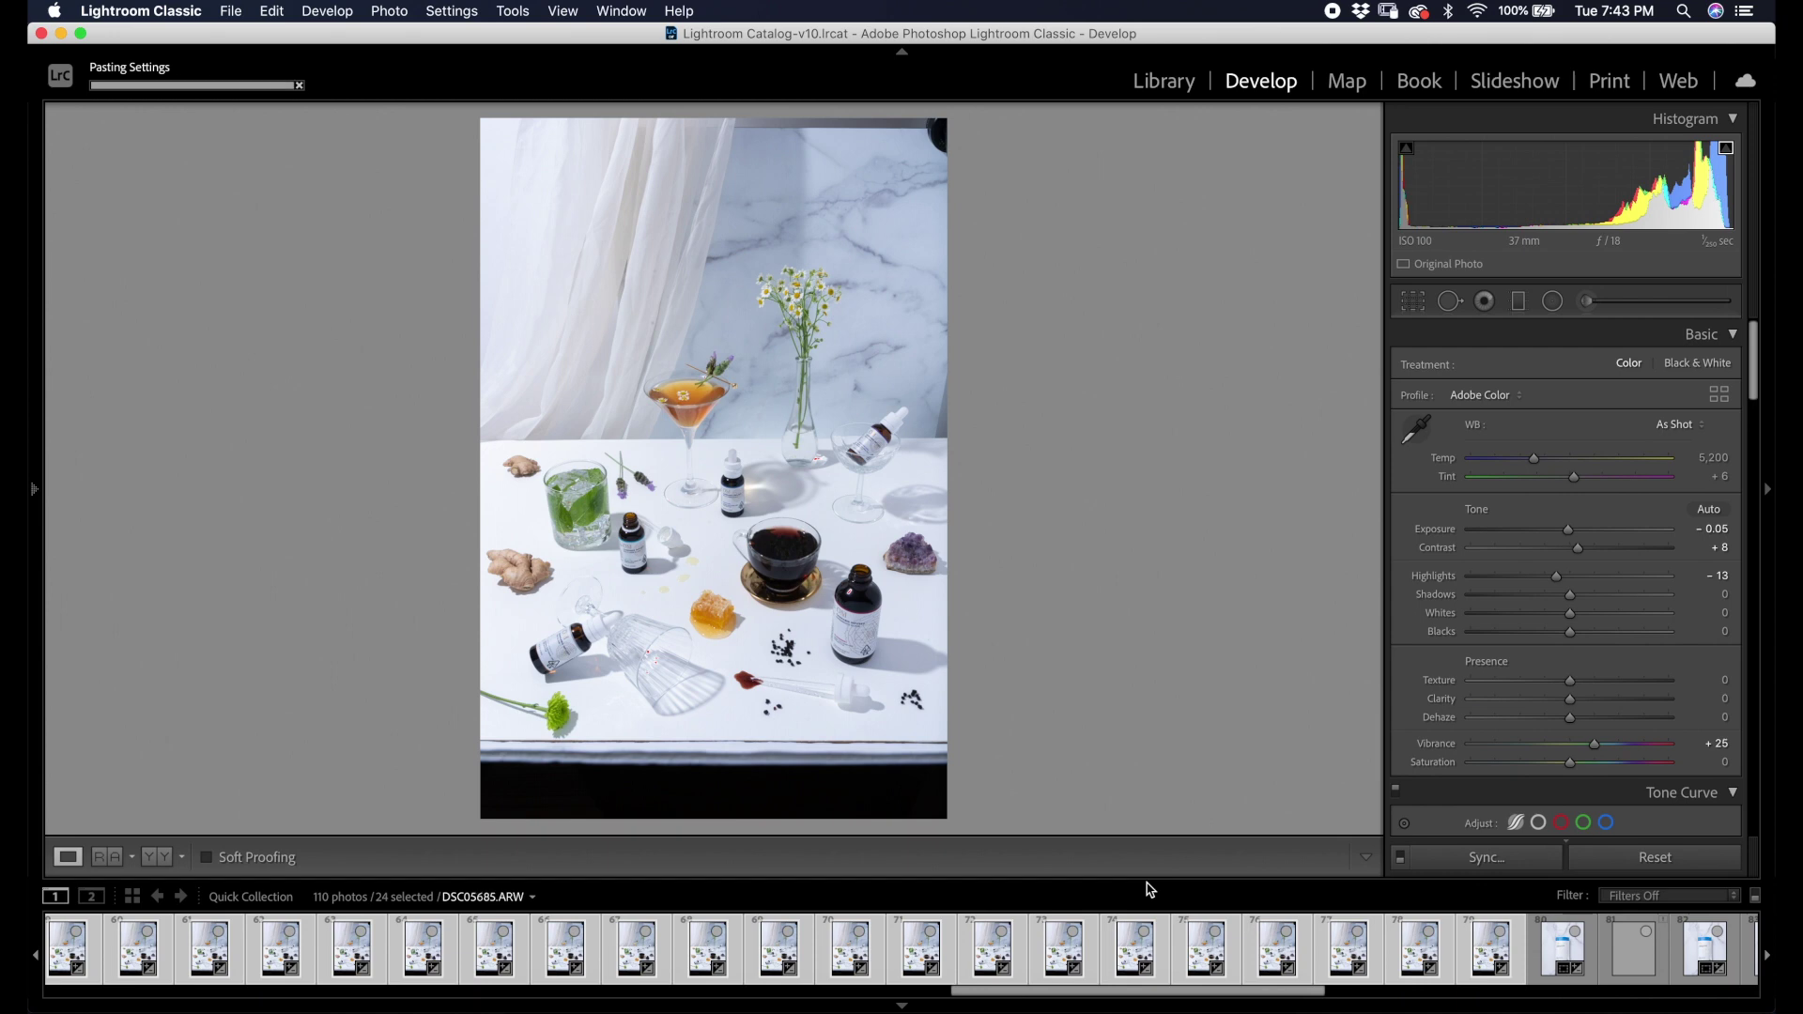
Open the selected photos, DSC05685.ARW through DSC05726.ARW, as layers of a single document in Photoshop.
left_click(1496, 950)
scroll(1263, 950, "left", 2)
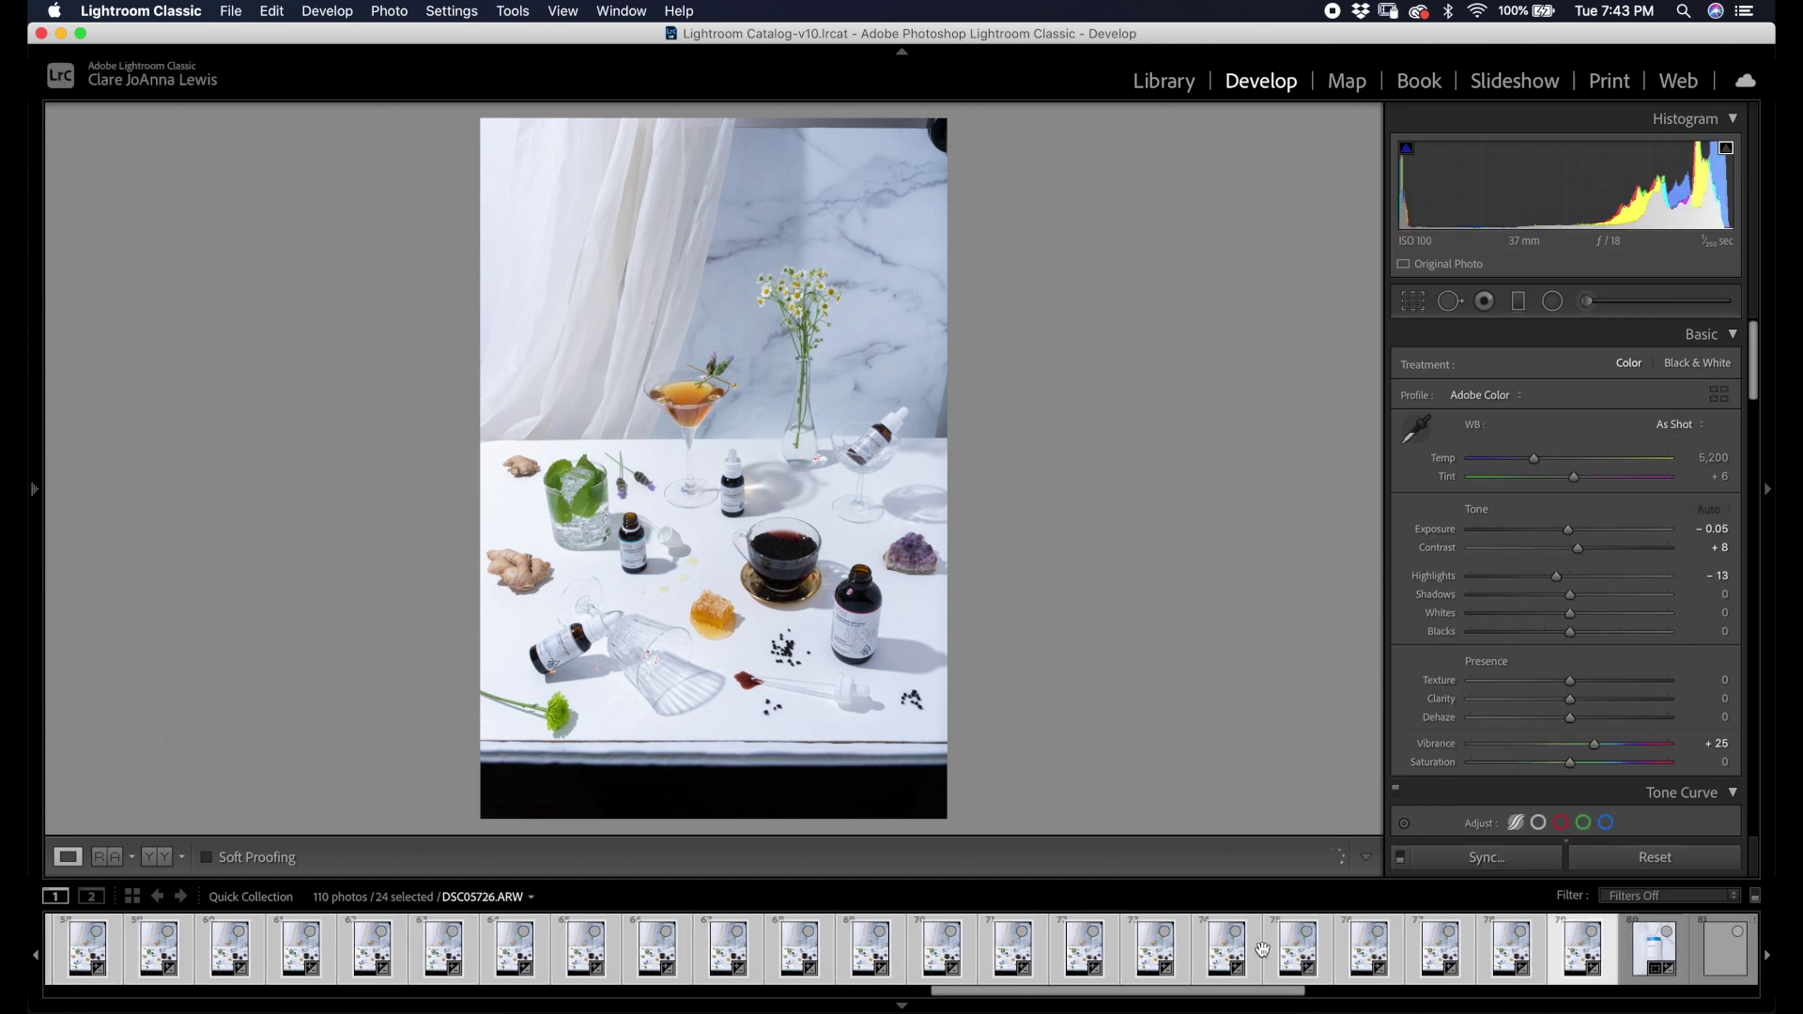
scroll(1262, 949, "left", 5)
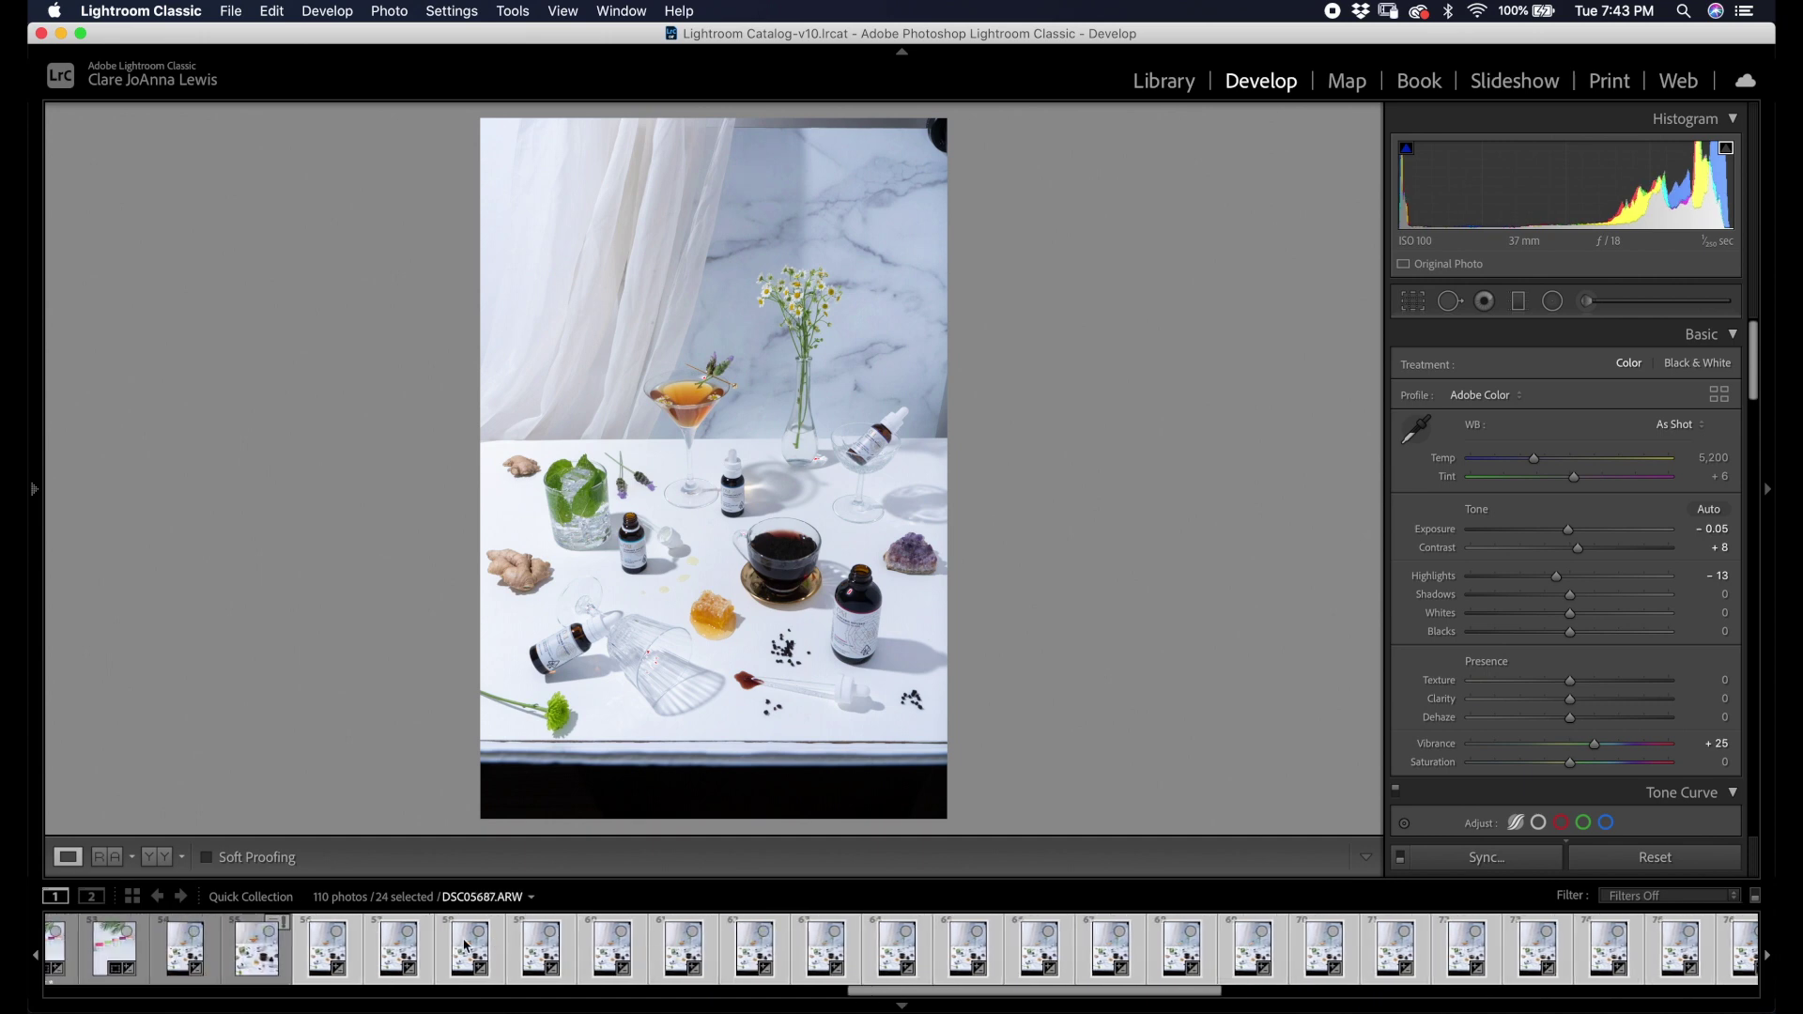
left_click(324, 951)
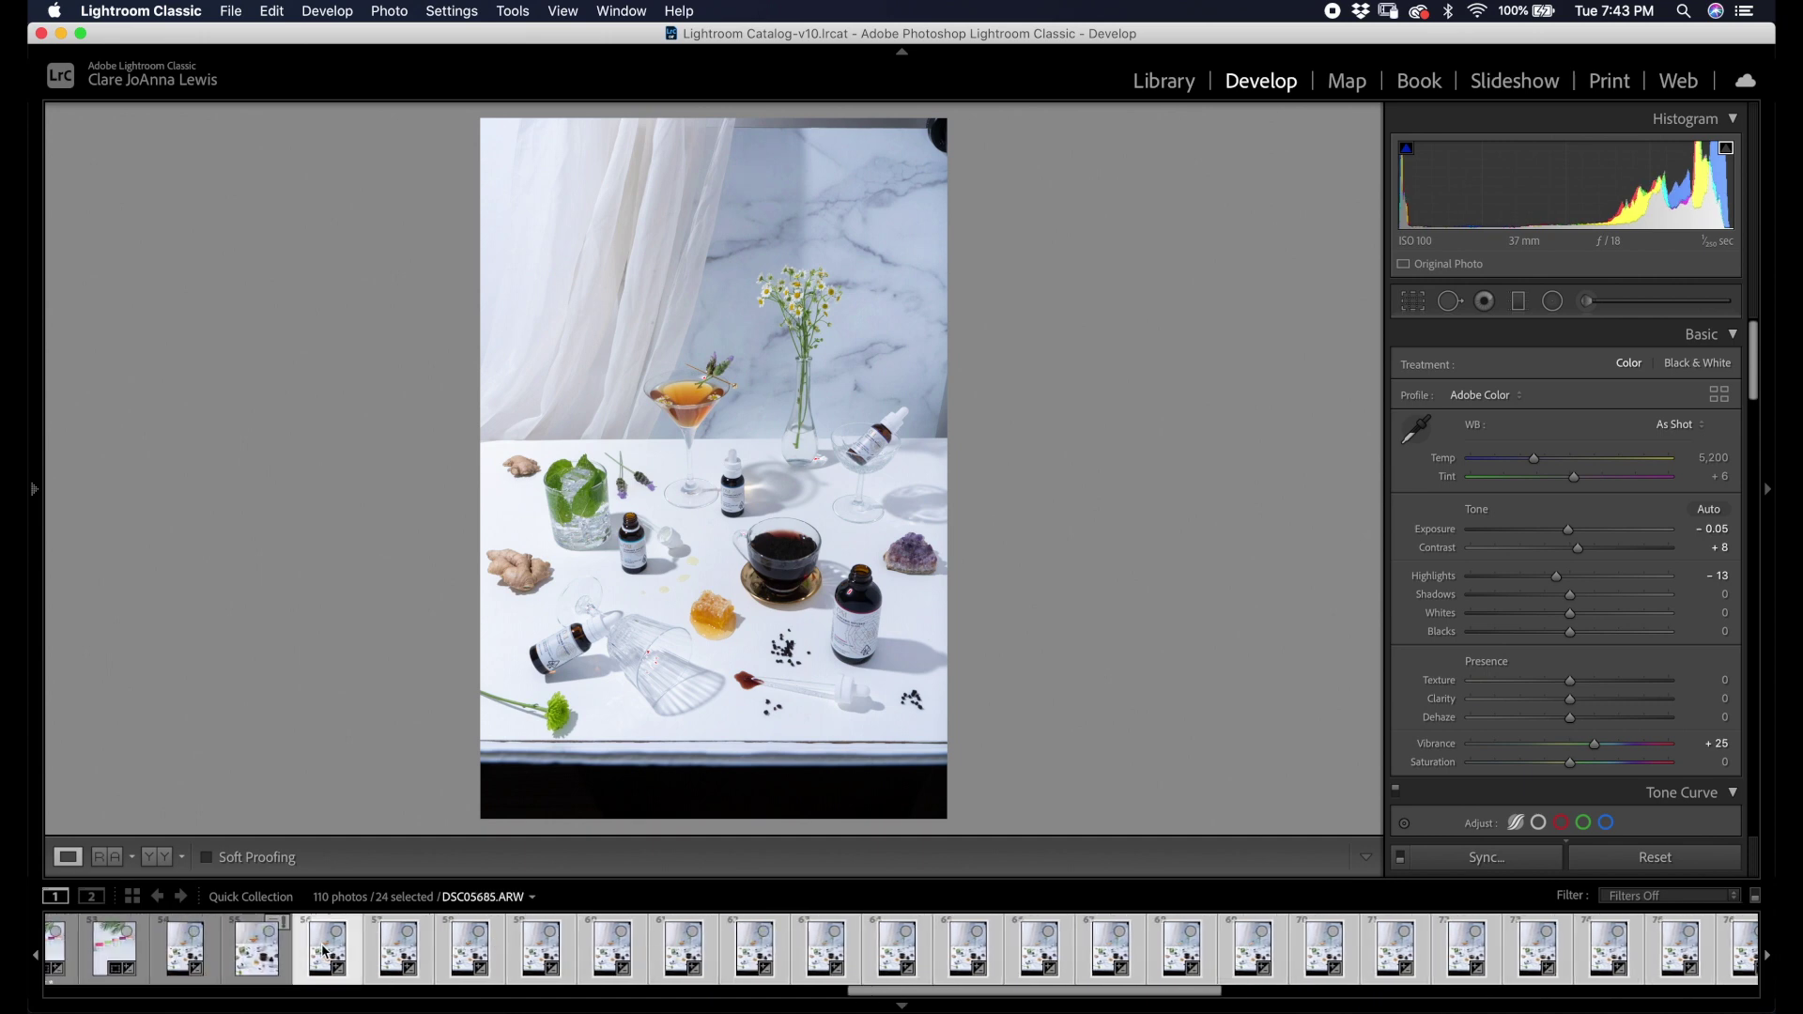
right_click(467, 951)
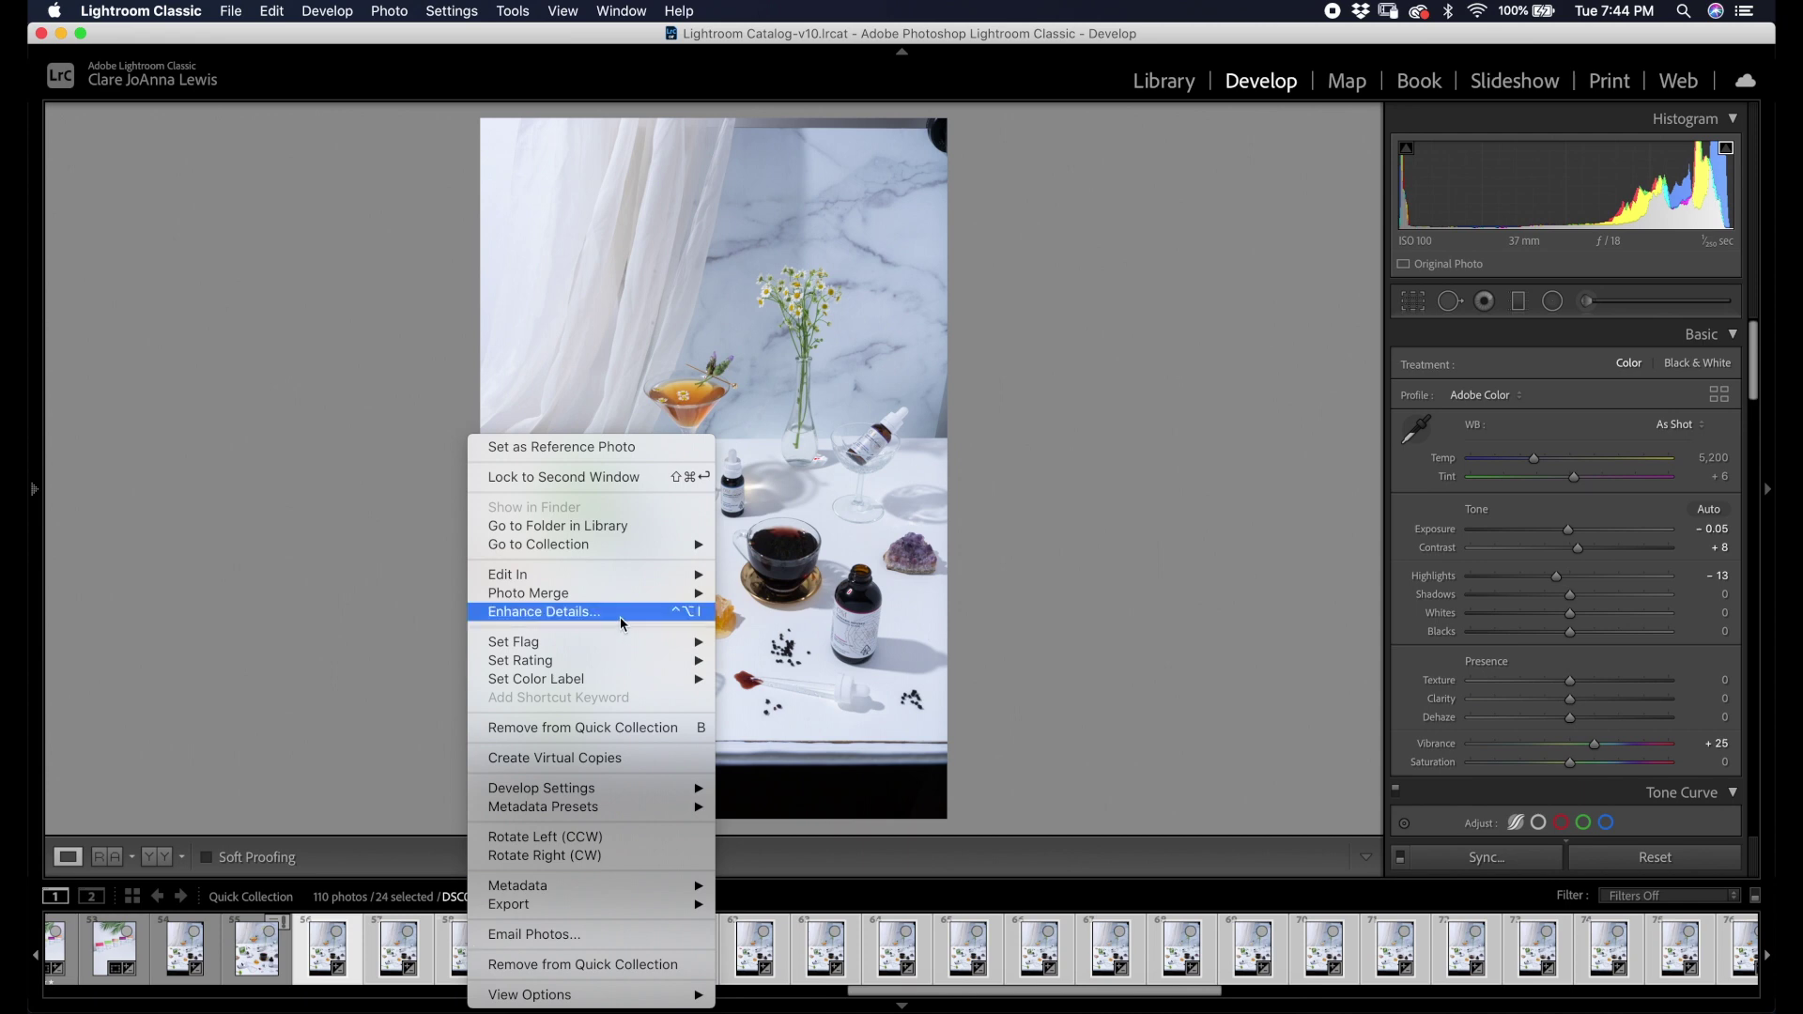
mouse_move(657, 575)
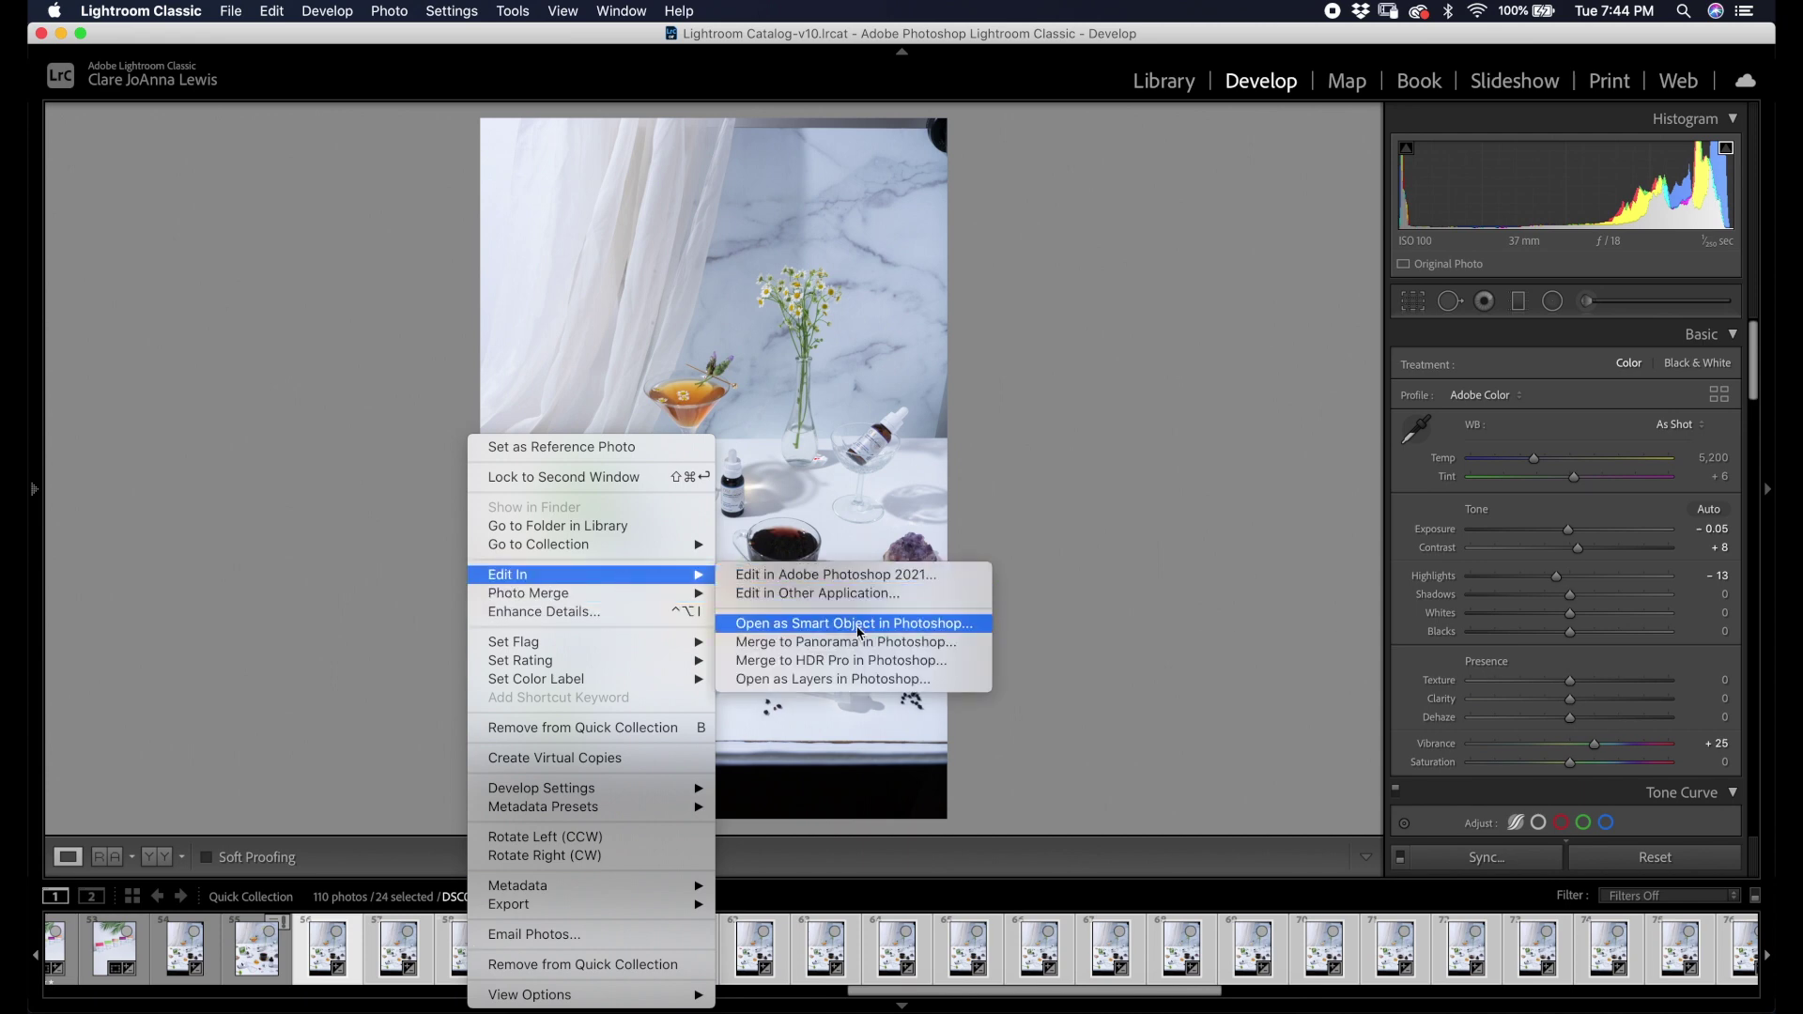
left_click(964, 688)
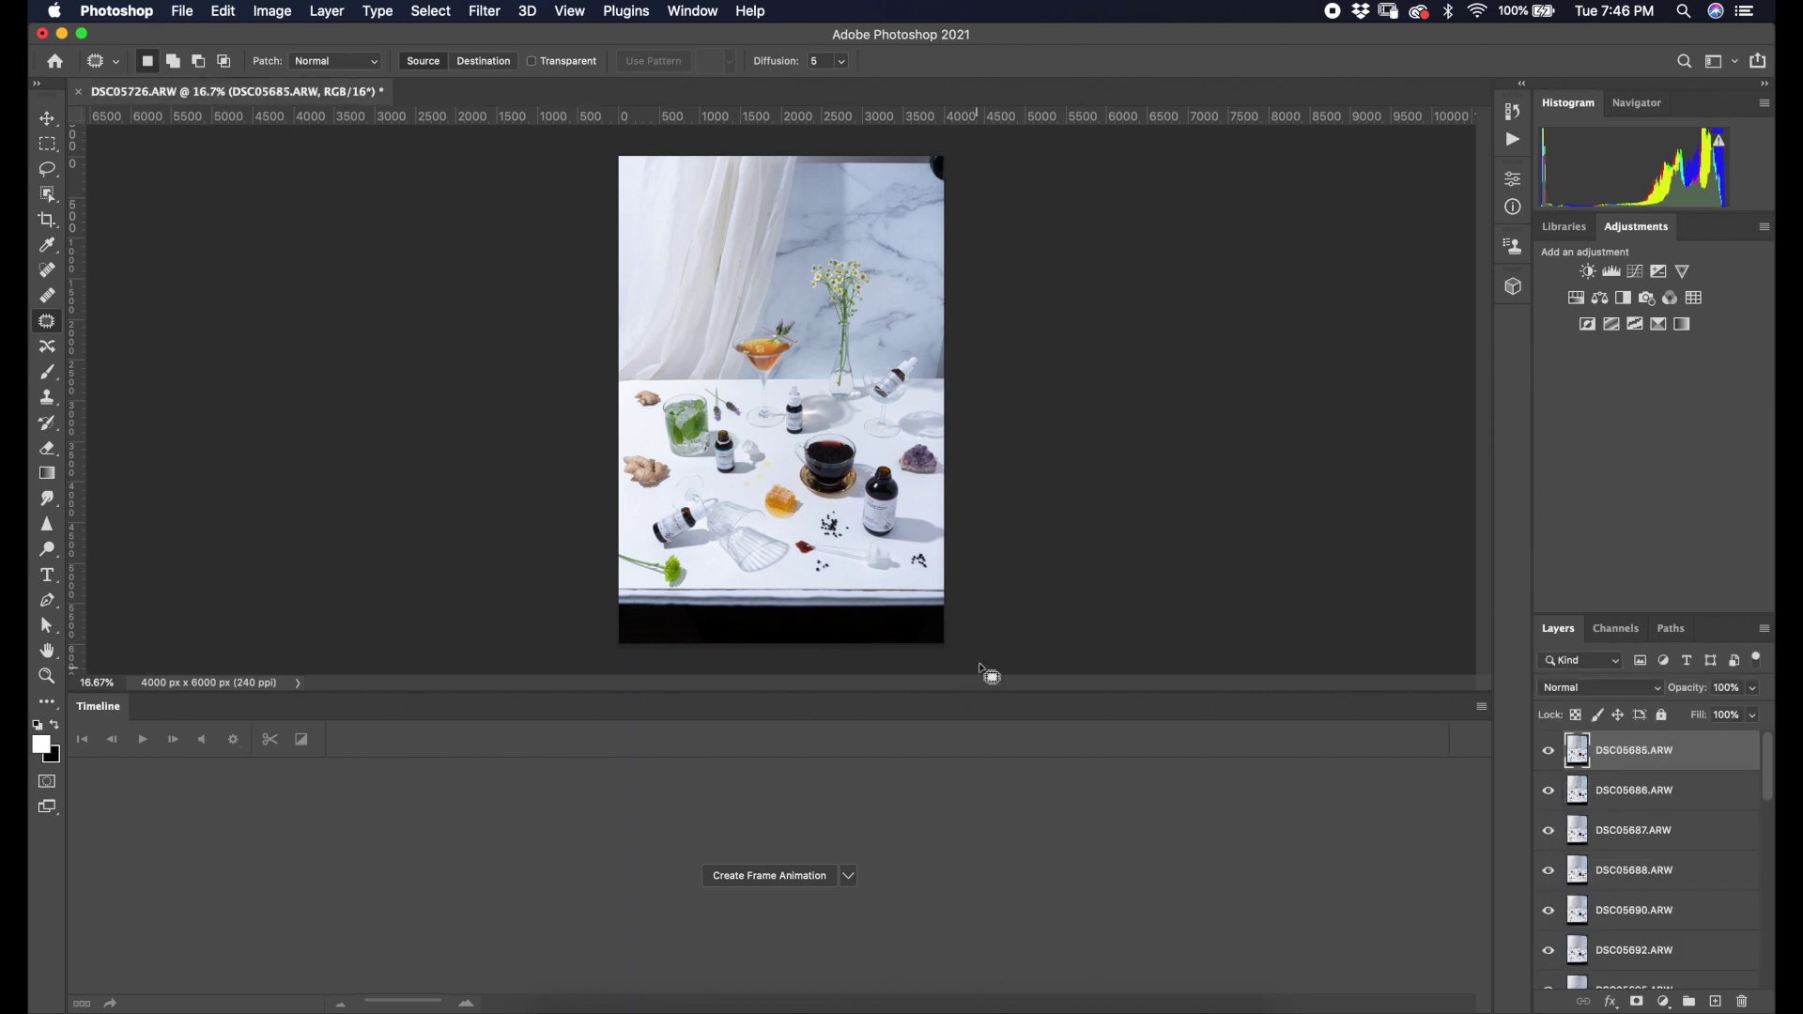
Hide the Timeline panel and fit the whole image to the workspace.
scroll(1698, 927, "down", 10)
scroll(1698, 927, "up", 10)
left_click(692, 14)
left_click(718, 699)
key("super+0")
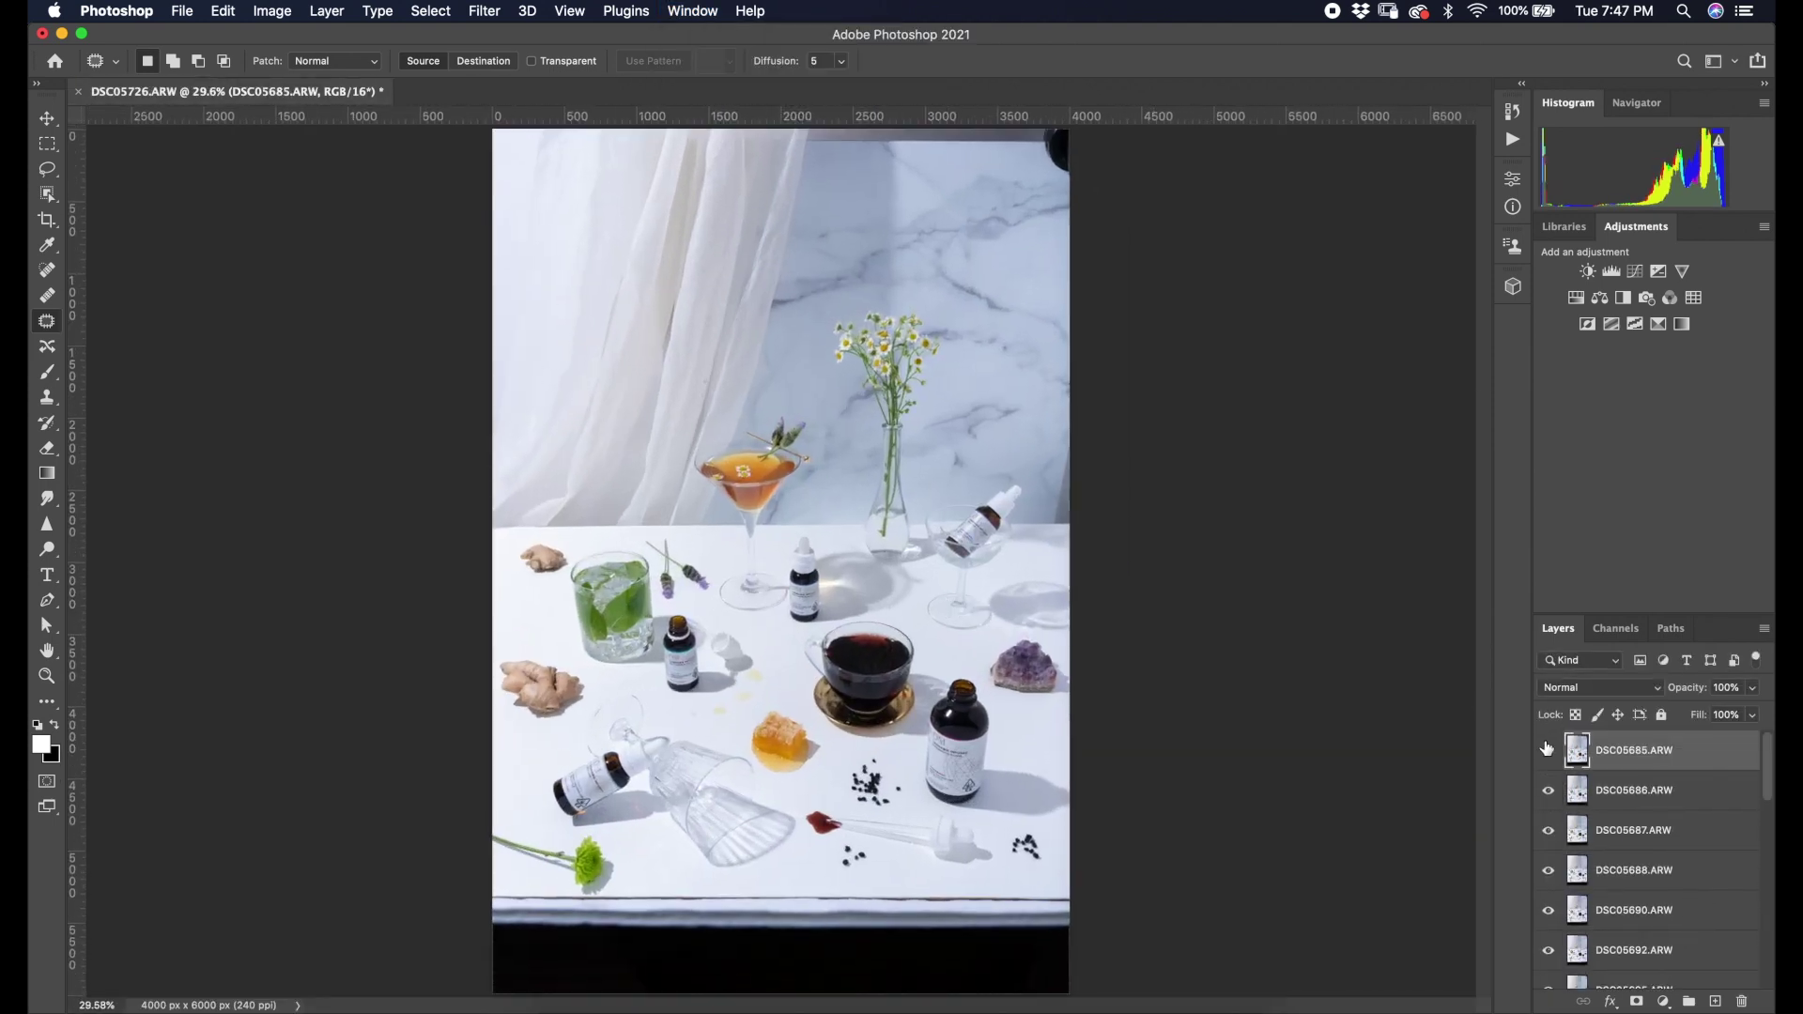
Hide every layer in the stack, from DSC05685.ARW down to DSC05726.ARW.
left_click_drag(1548, 751, 1548, 955)
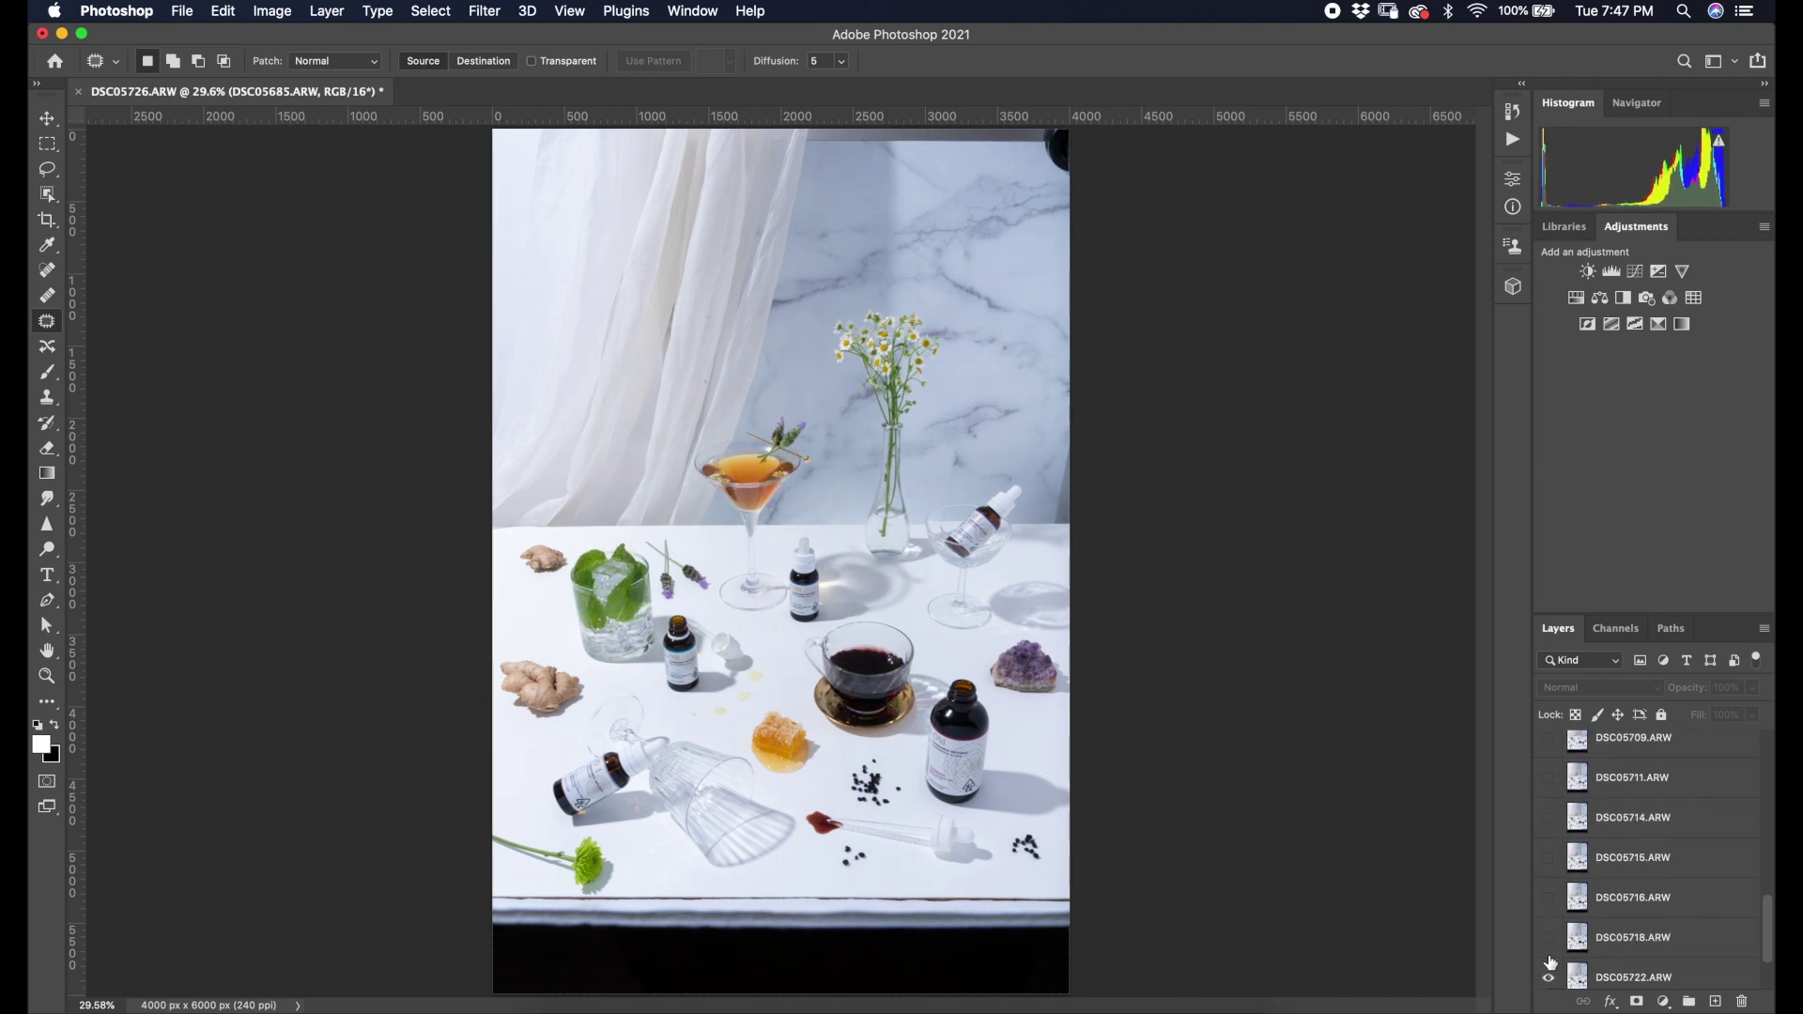
left_click(1548, 971)
left_click(1547, 971)
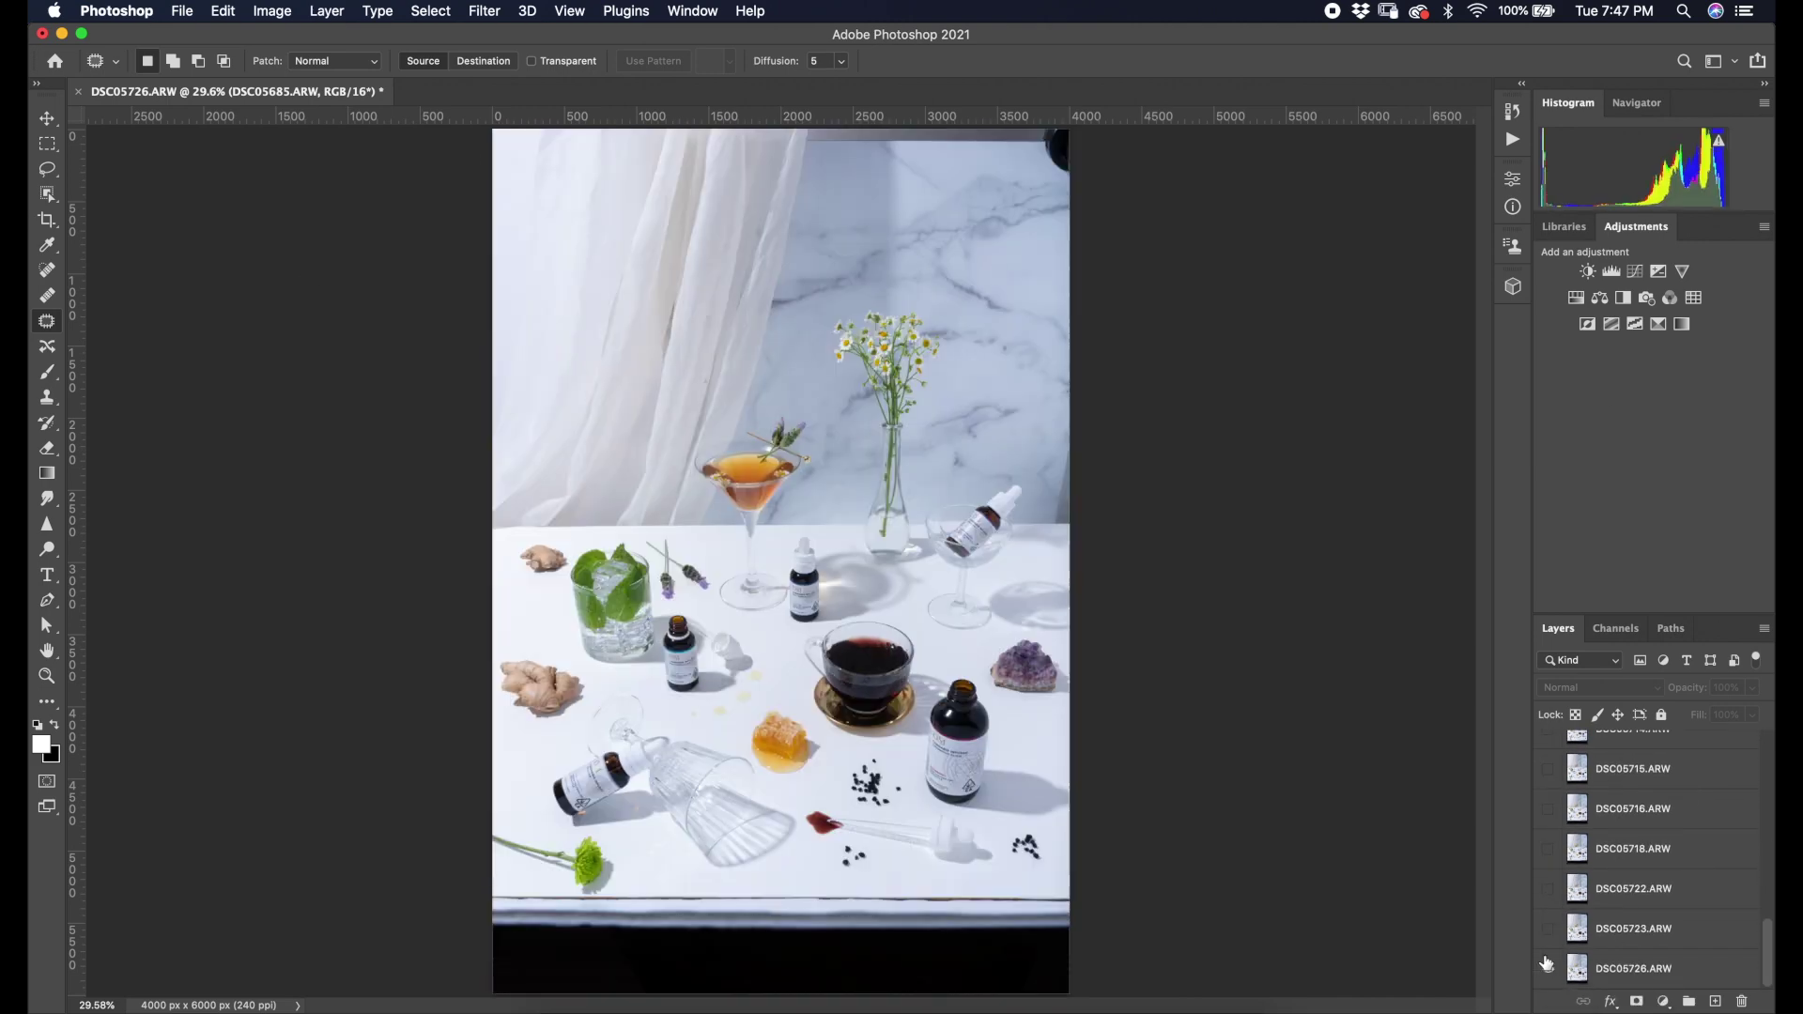
Start reversing the layer order by moving DSC05726.ARW to the top of the stack, followed by DSC05723.ARW and the next lower file numbers.
left_click_drag(1635, 970, 1635, 688)
left_click(1548, 751)
left_click_drag(1768, 768, 1768, 956)
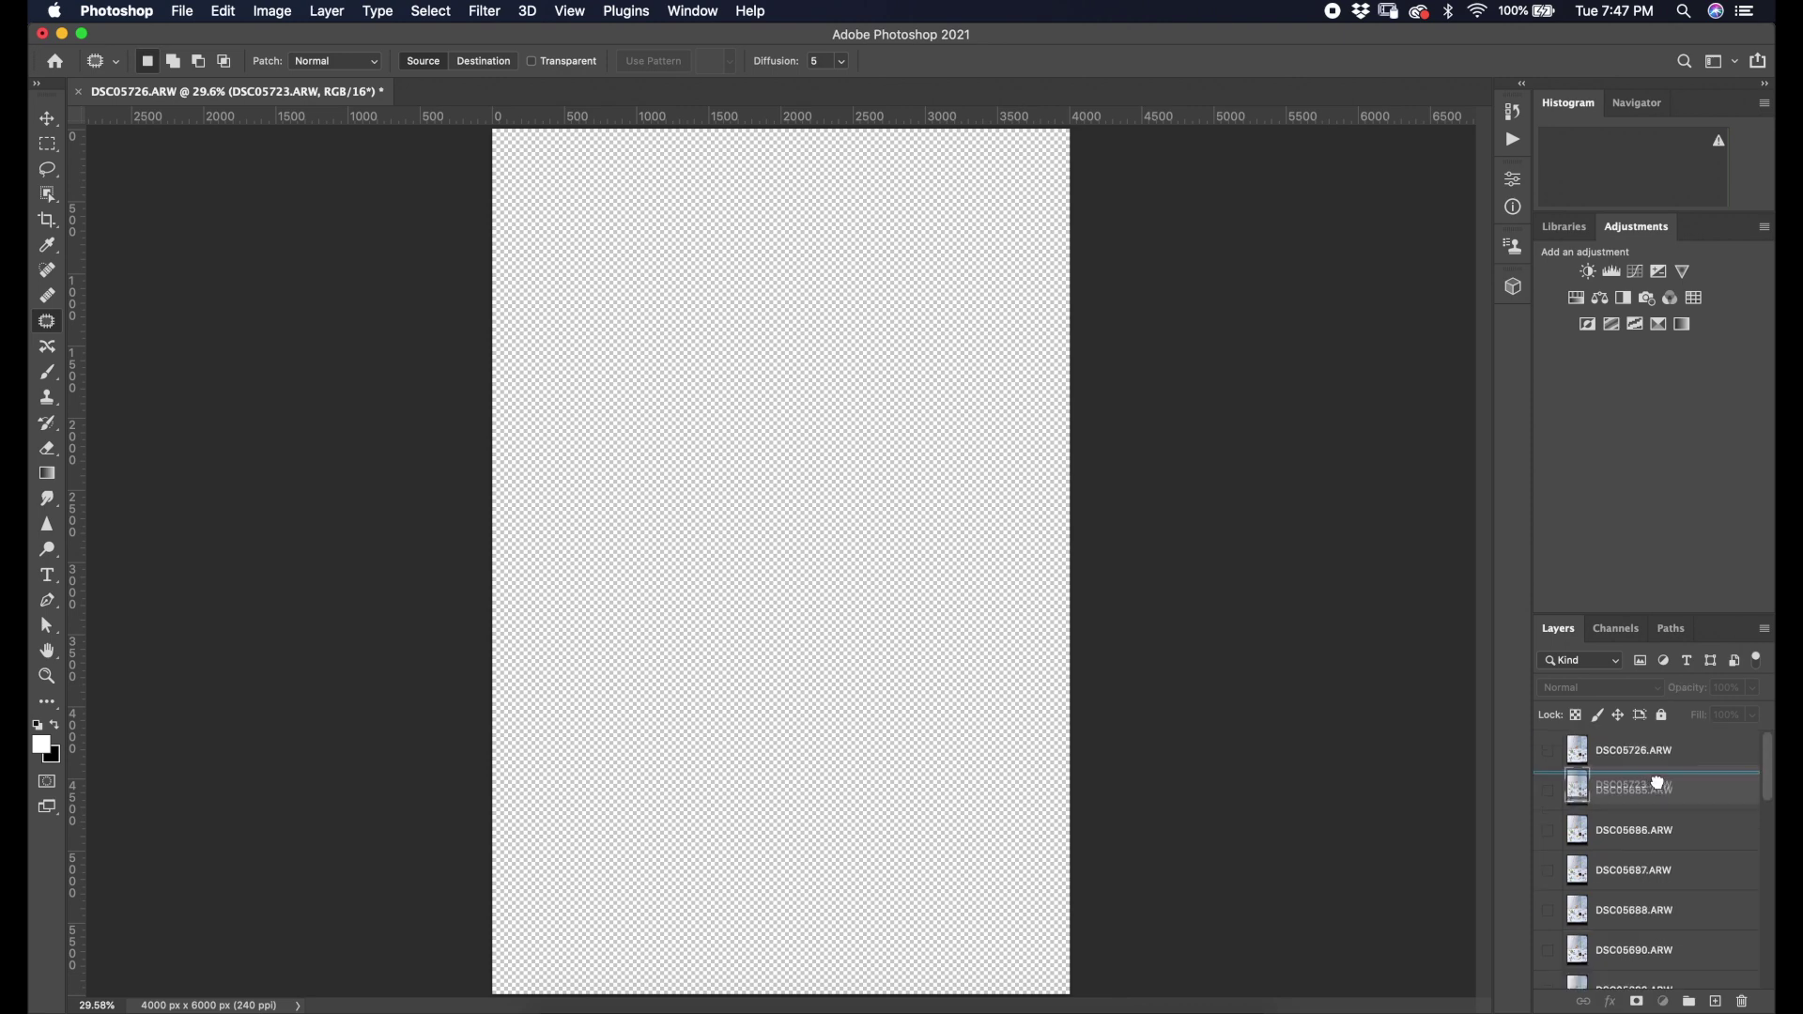
left_click_drag(1657, 783, 1753, 705)
left_click_drag(1634, 968, 1668, 848)
scroll(1681, 902, "down", 15)
left_click_drag(1698, 970, 1669, 884)
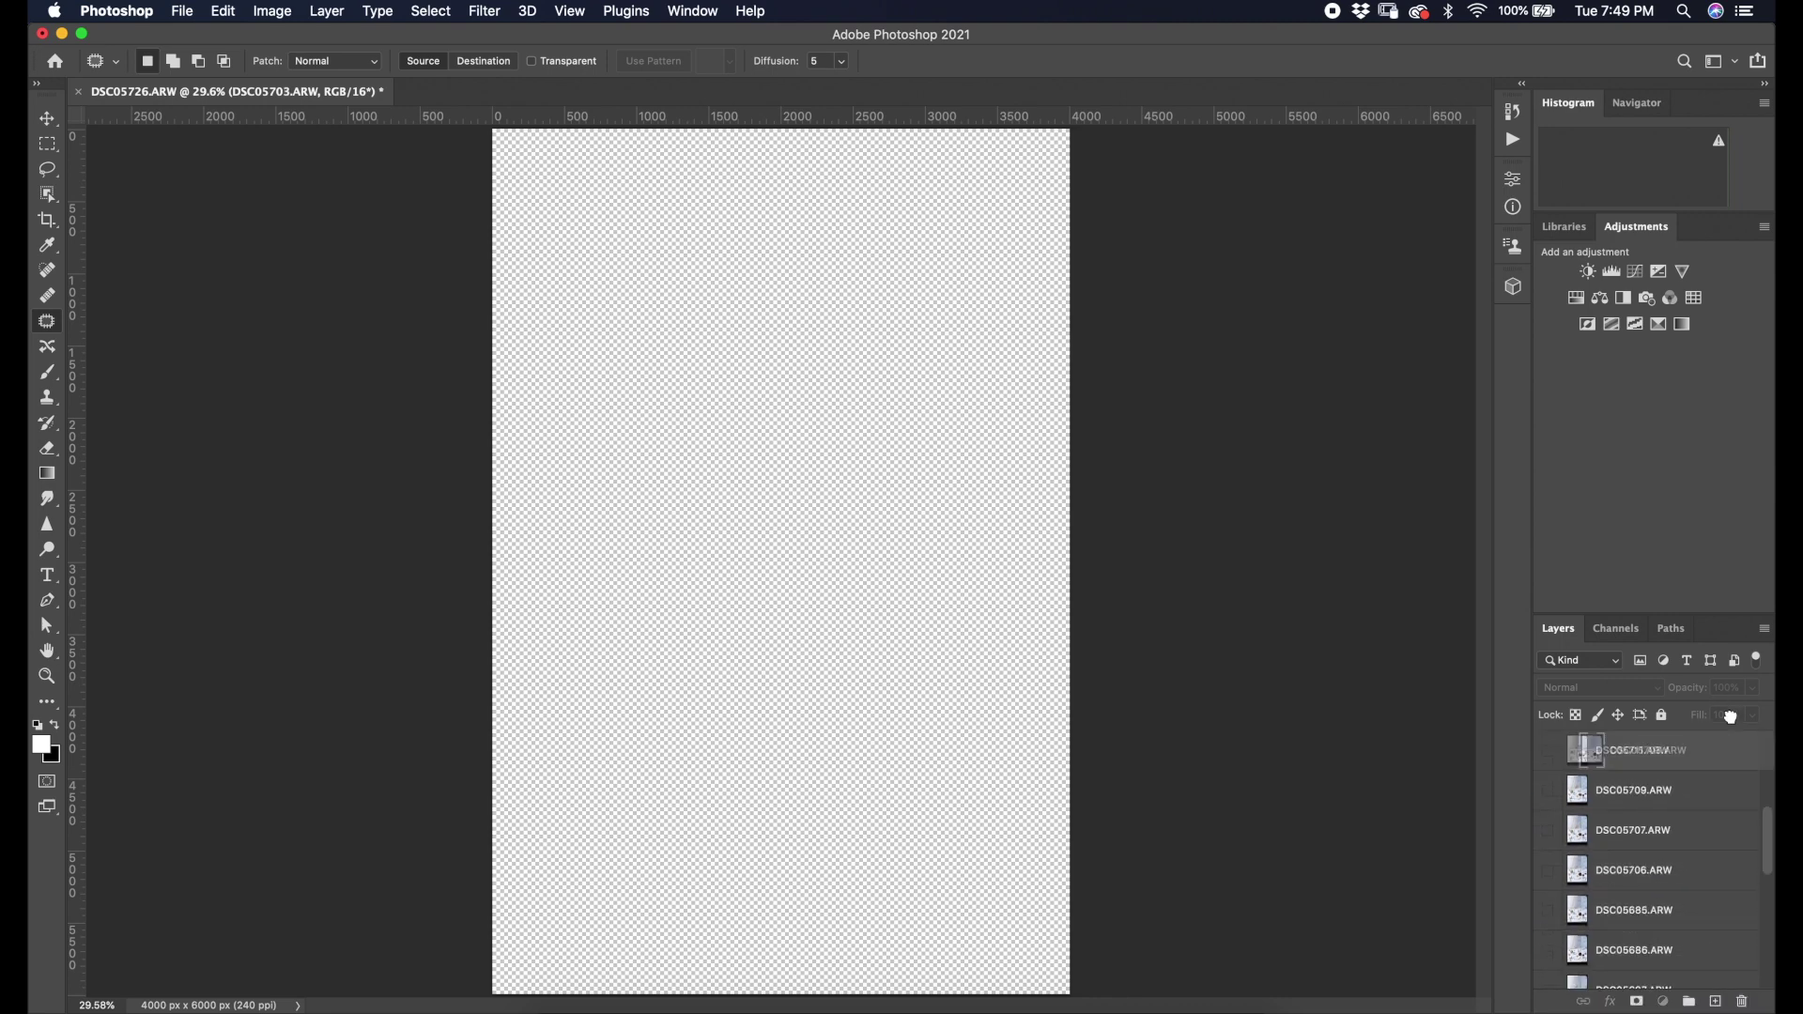
Sort the remaining layers from DSC05703.ARW downward in descending file-number order, with DSC05686.ARW at the bottom of the stack.
left_click_drag(1729, 716, 1730, 850)
left_click_drag(1766, 819, 1767, 963)
left_click(1660, 973)
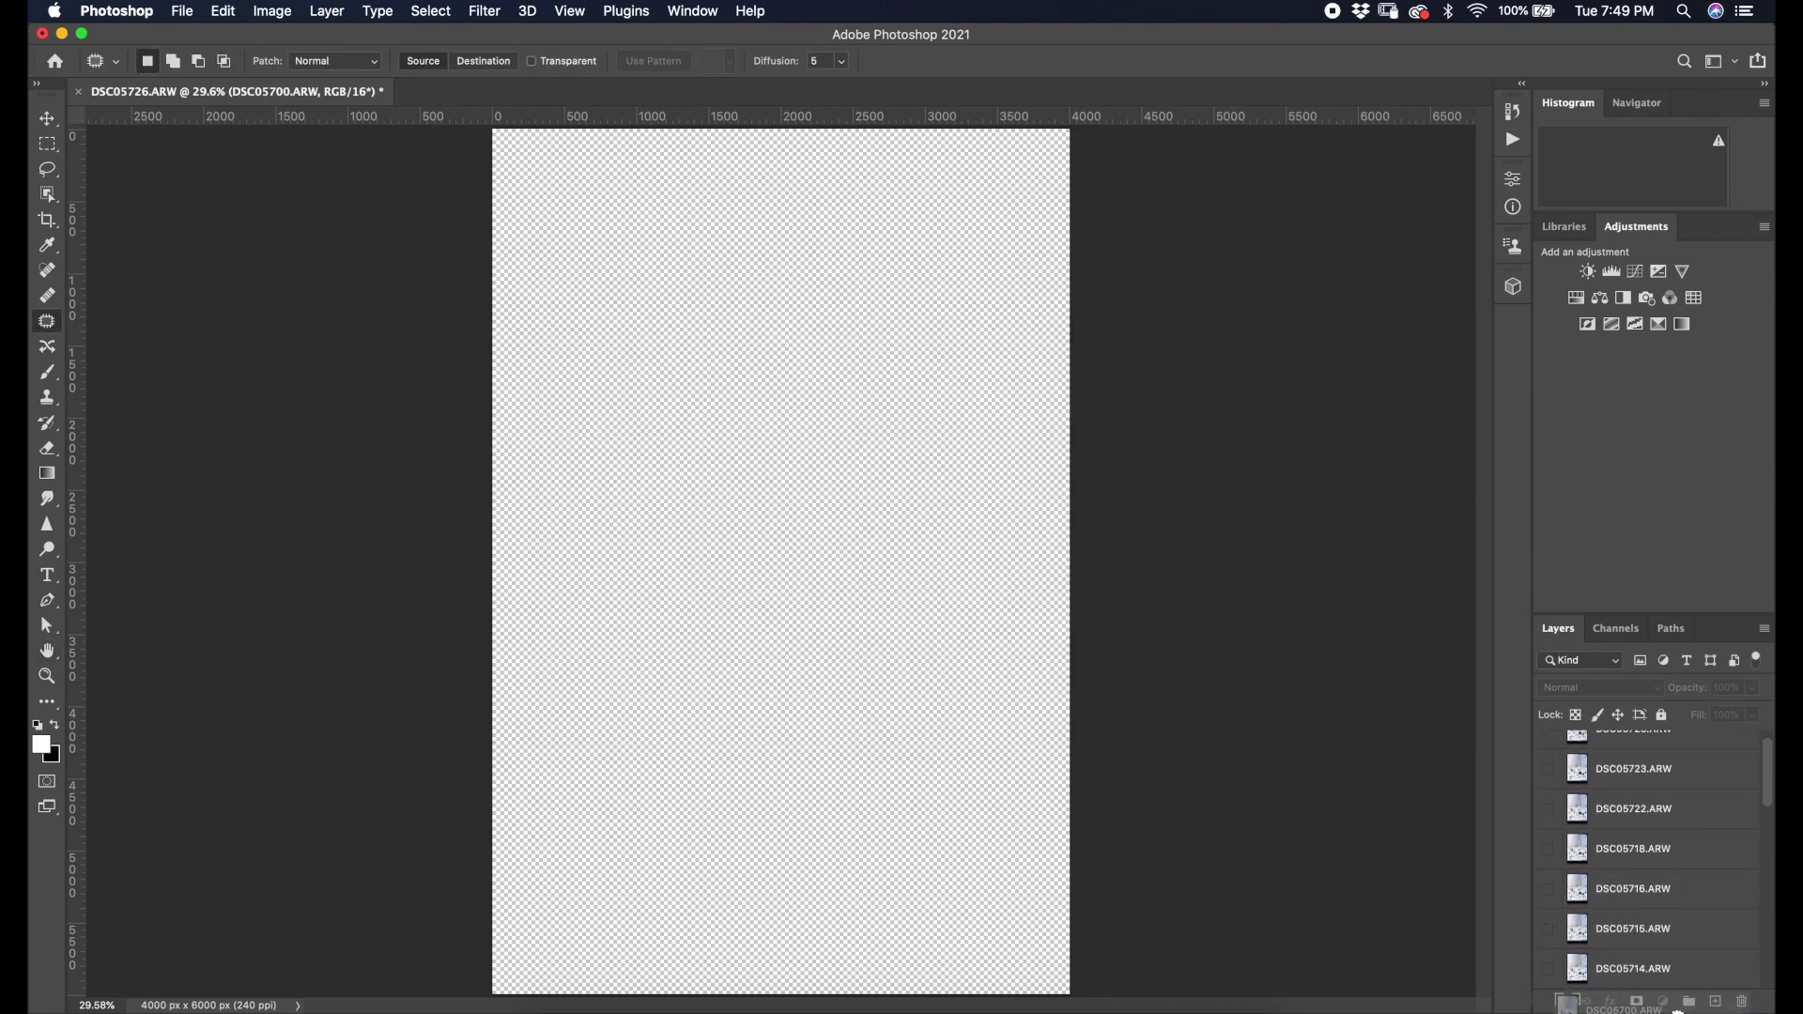
left_click_drag(1770, 890, 1771, 963)
left_click_drag(1709, 972, 1707, 850)
left_click_drag(1768, 868, 1768, 963)
left_click_drag(1716, 774, 1698, 782)
left_click_drag(1768, 920, 1768, 965)
left_click_drag(1714, 971, 1703, 766)
scroll(1672, 864, "down", 5)
left_click(1690, 967)
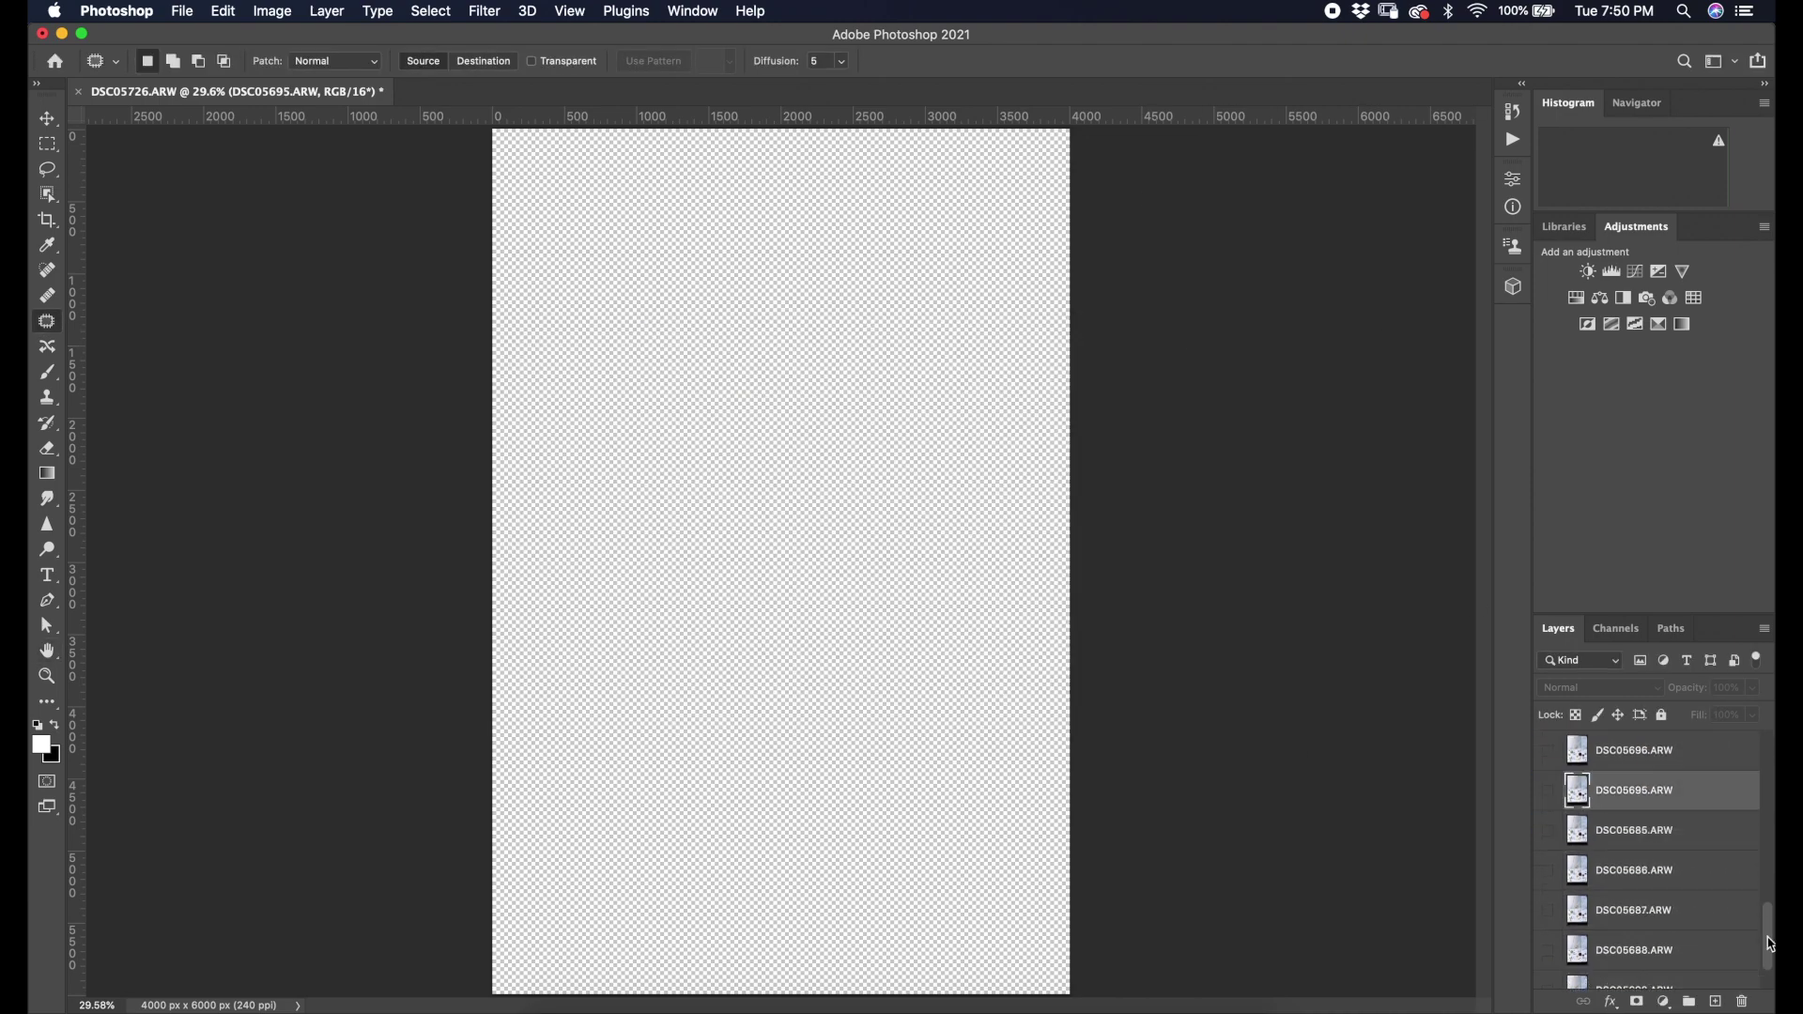
left_click_drag(1704, 910, 1704, 909)
Show all layers, and hide them again one by one from the top down until only the bottom layer stays visible.
left_click_drag(1549, 968, 1559, 762)
scroll(1559, 763, "up", 5)
left_click(1549, 749)
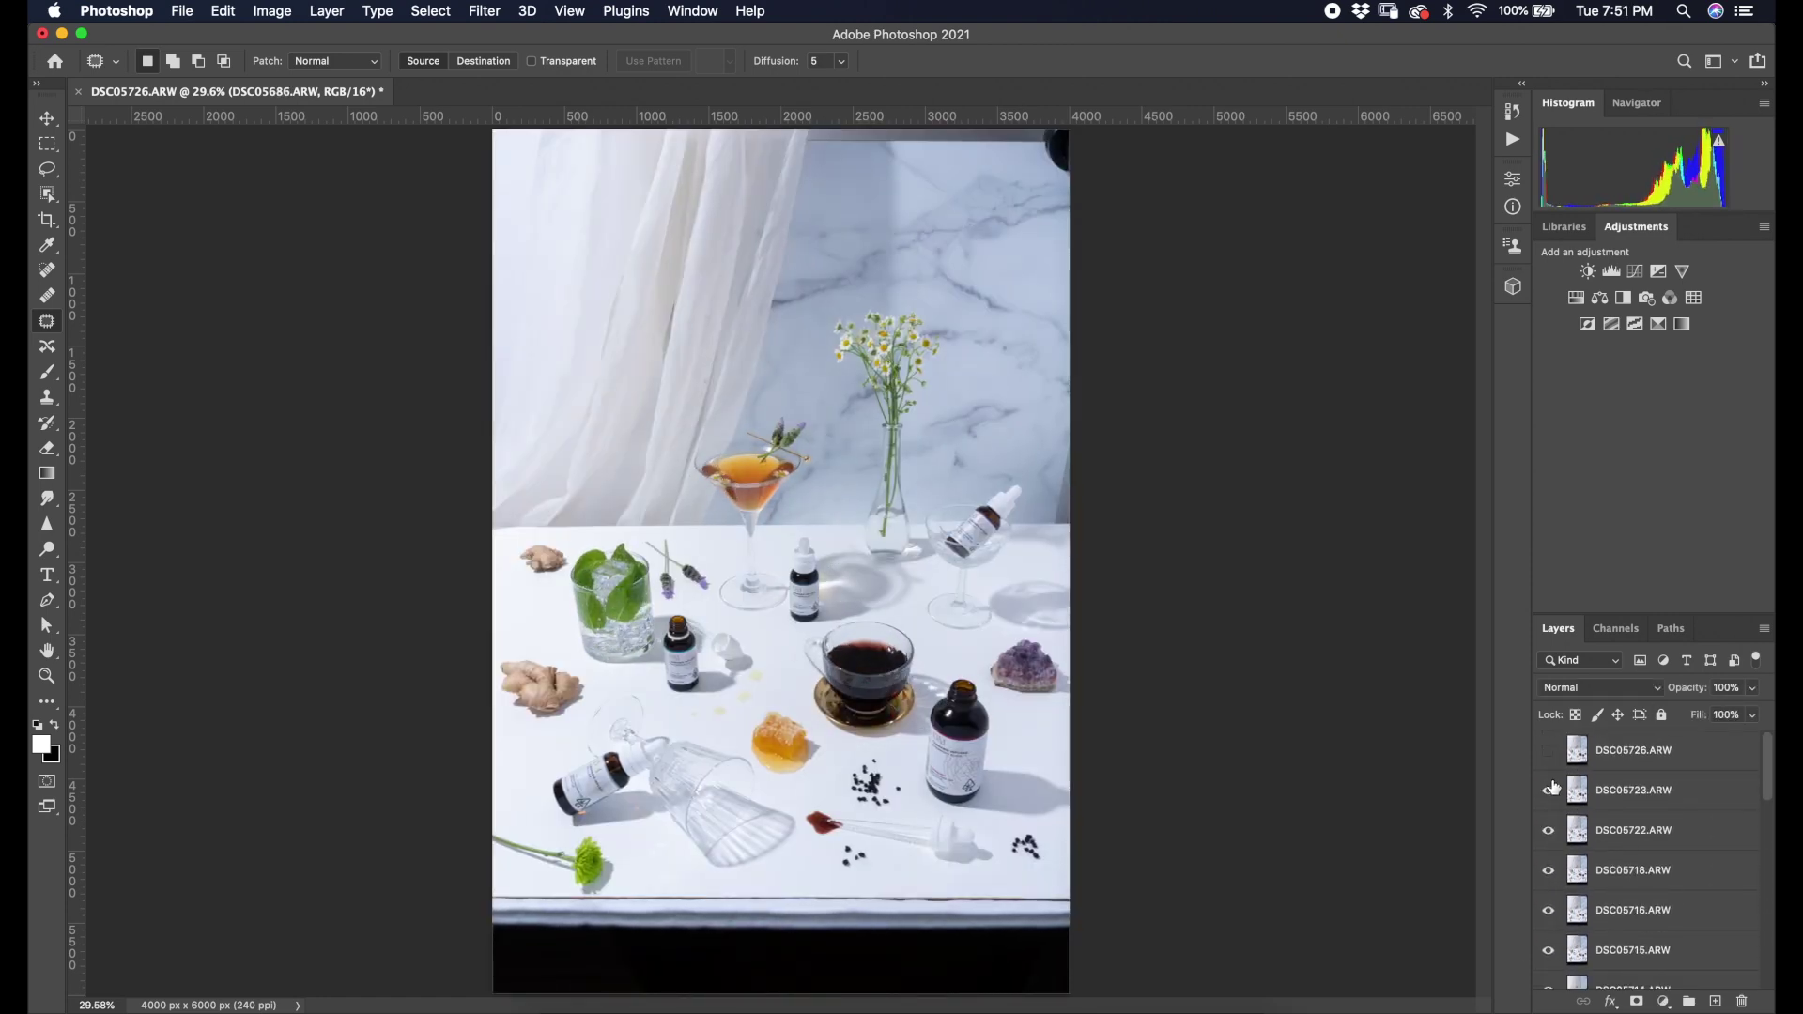
left_click(1550, 789)
scroll(1659, 774, "down", 3)
left_click(1549, 841)
left_click(1548, 869)
left_click(1548, 908)
scroll(1548, 827, "down", 4)
left_click_drag(1548, 826, 1550, 928)
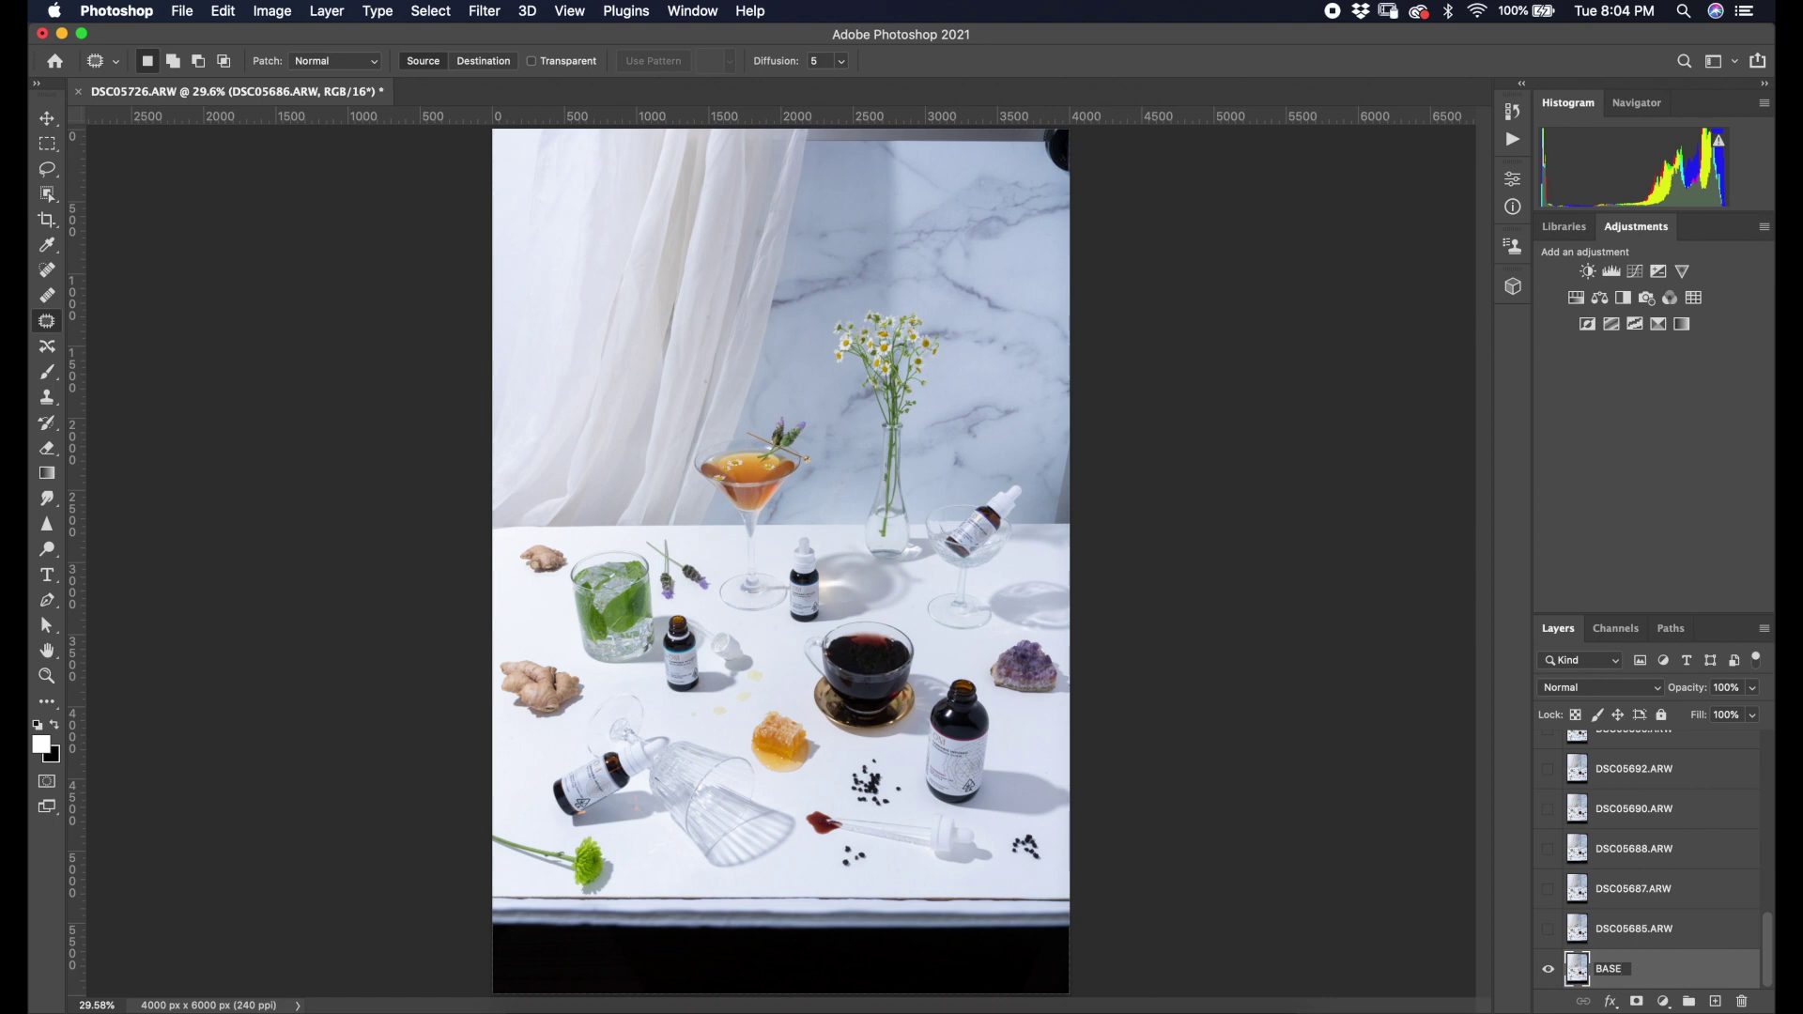
Rename the bottom layer as "BASE :)".
type(":)")
key("Return")
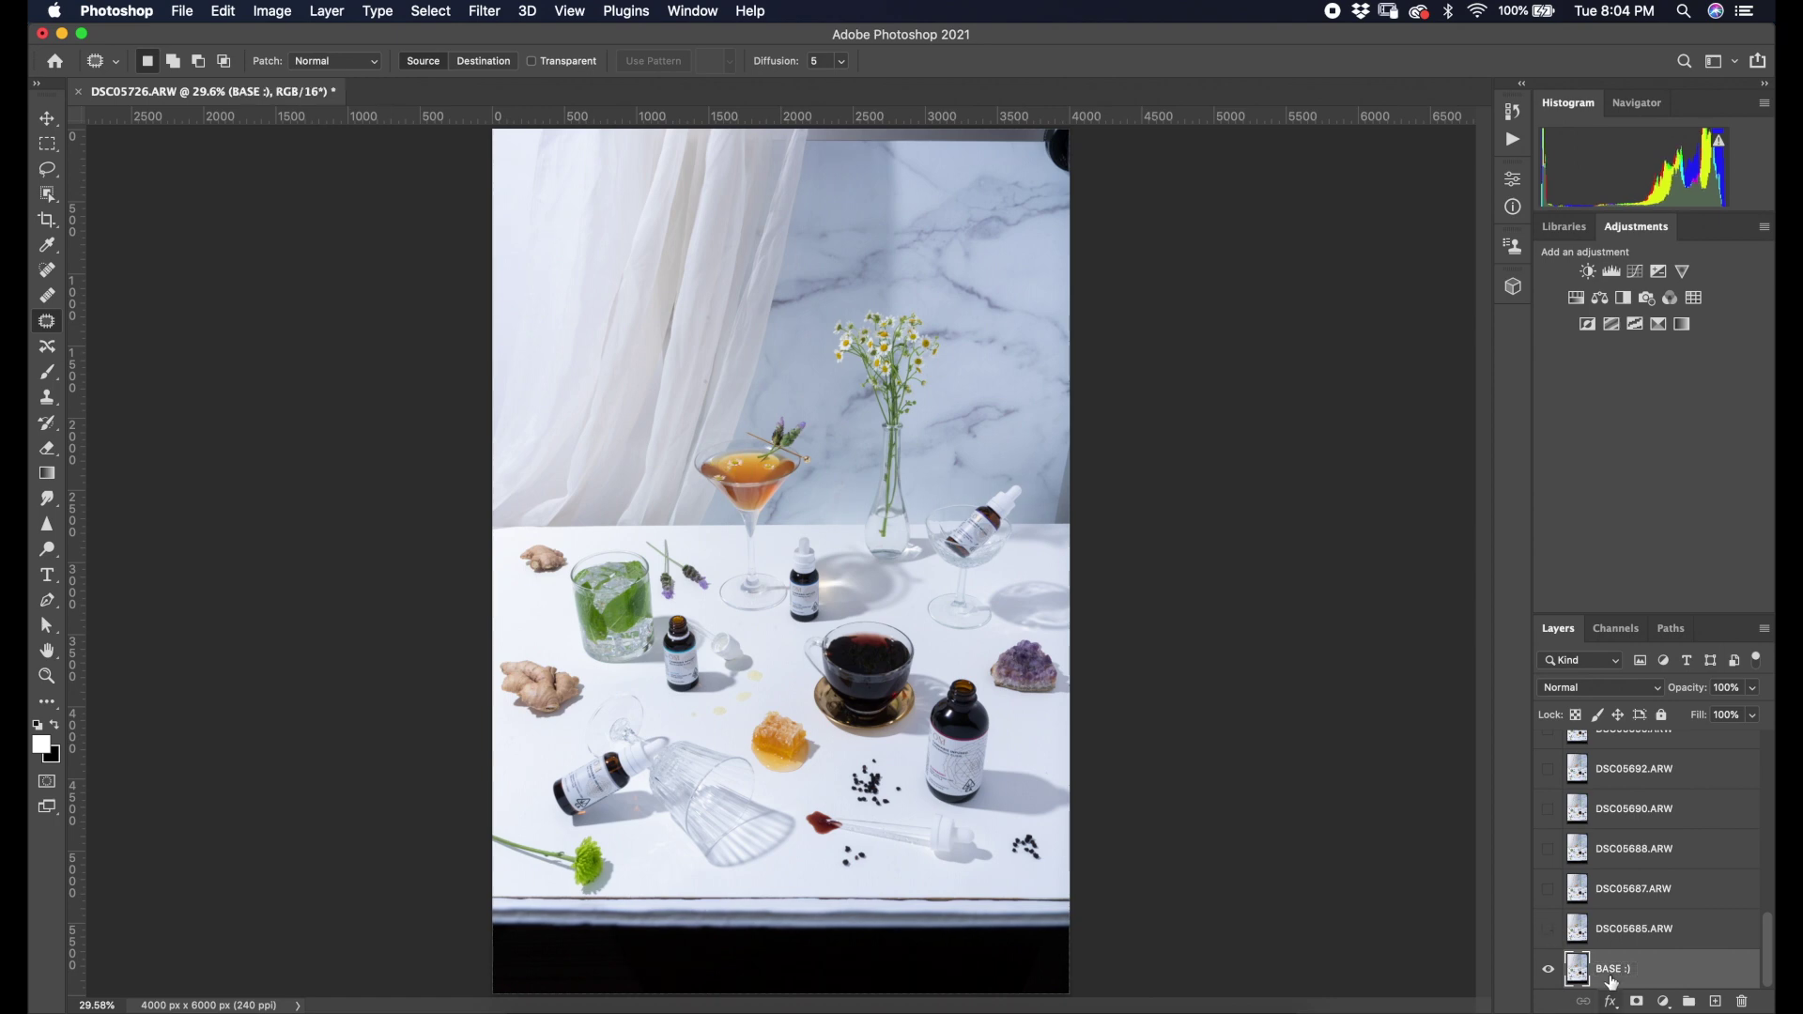
Crop the image to a 4:5 (8:10) ratio at 3565 x 4457 px, cutting off the dark table edge and upper backdrop.
left_click(47, 220)
left_click(197, 61)
left_click(215, 91)
double_click(775, 550)
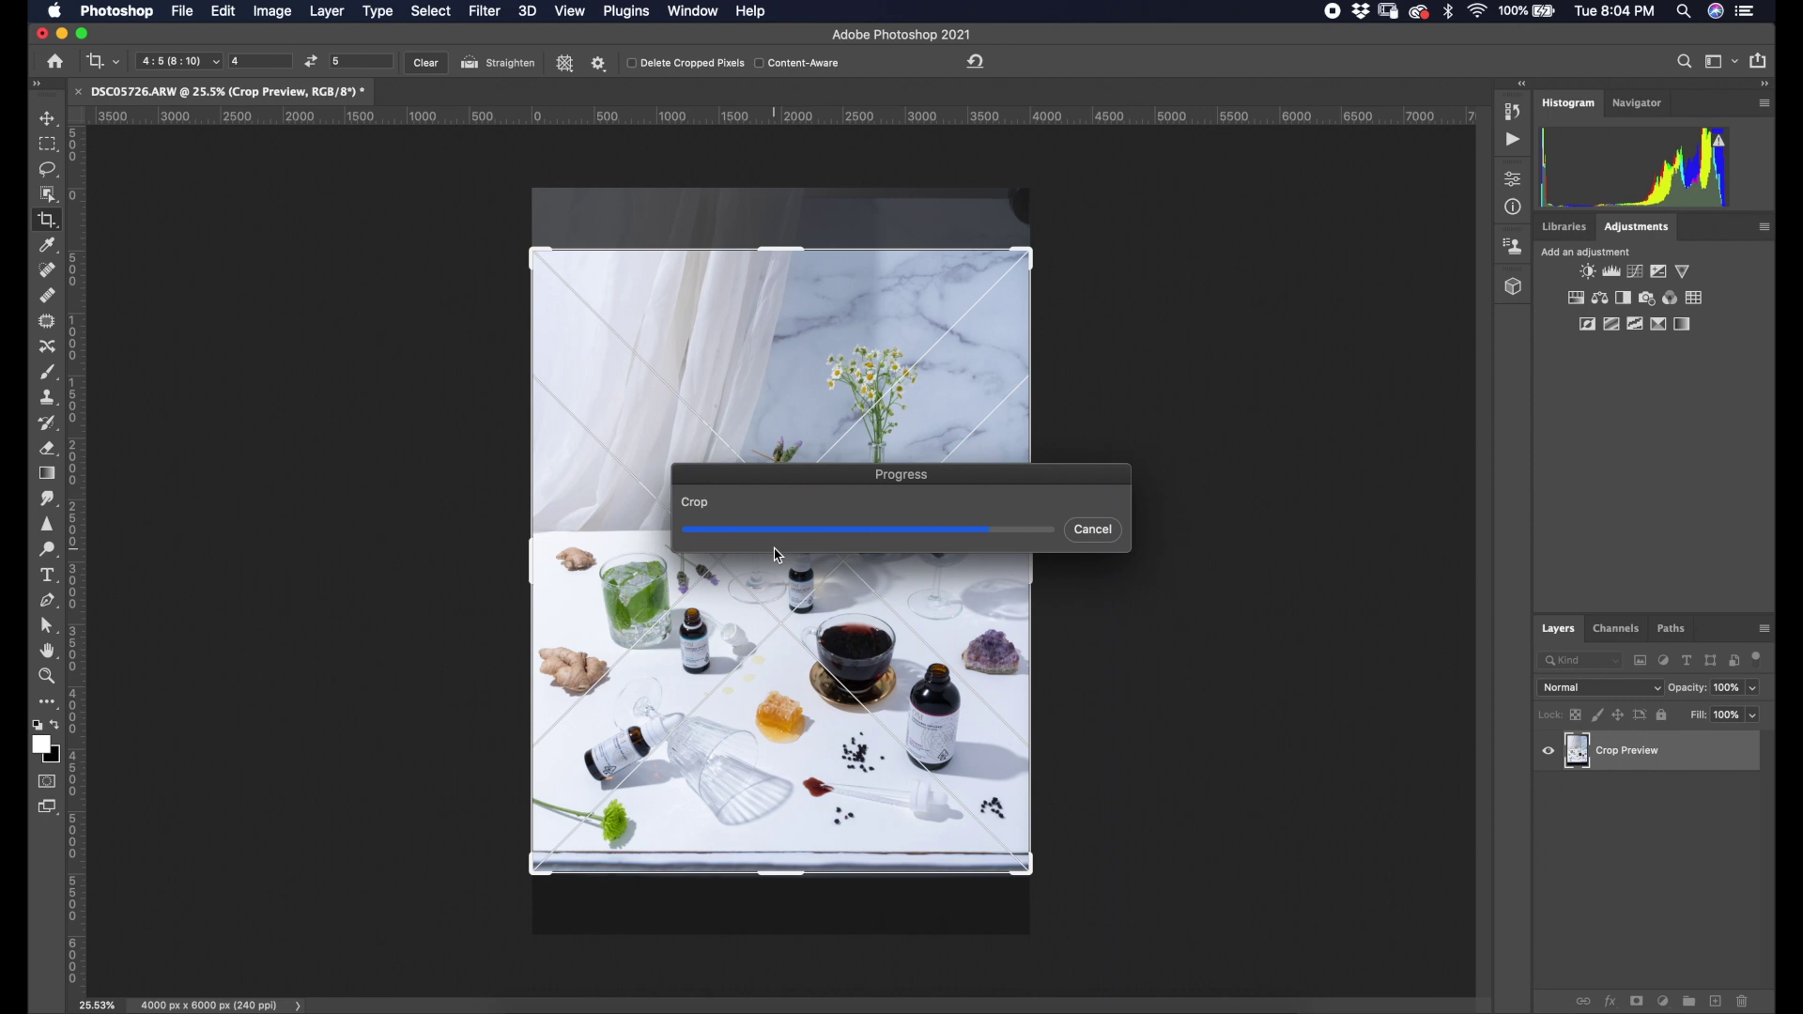
scroll(1699, 813, "down", 10)
left_click_drag(534, 252, 547, 268)
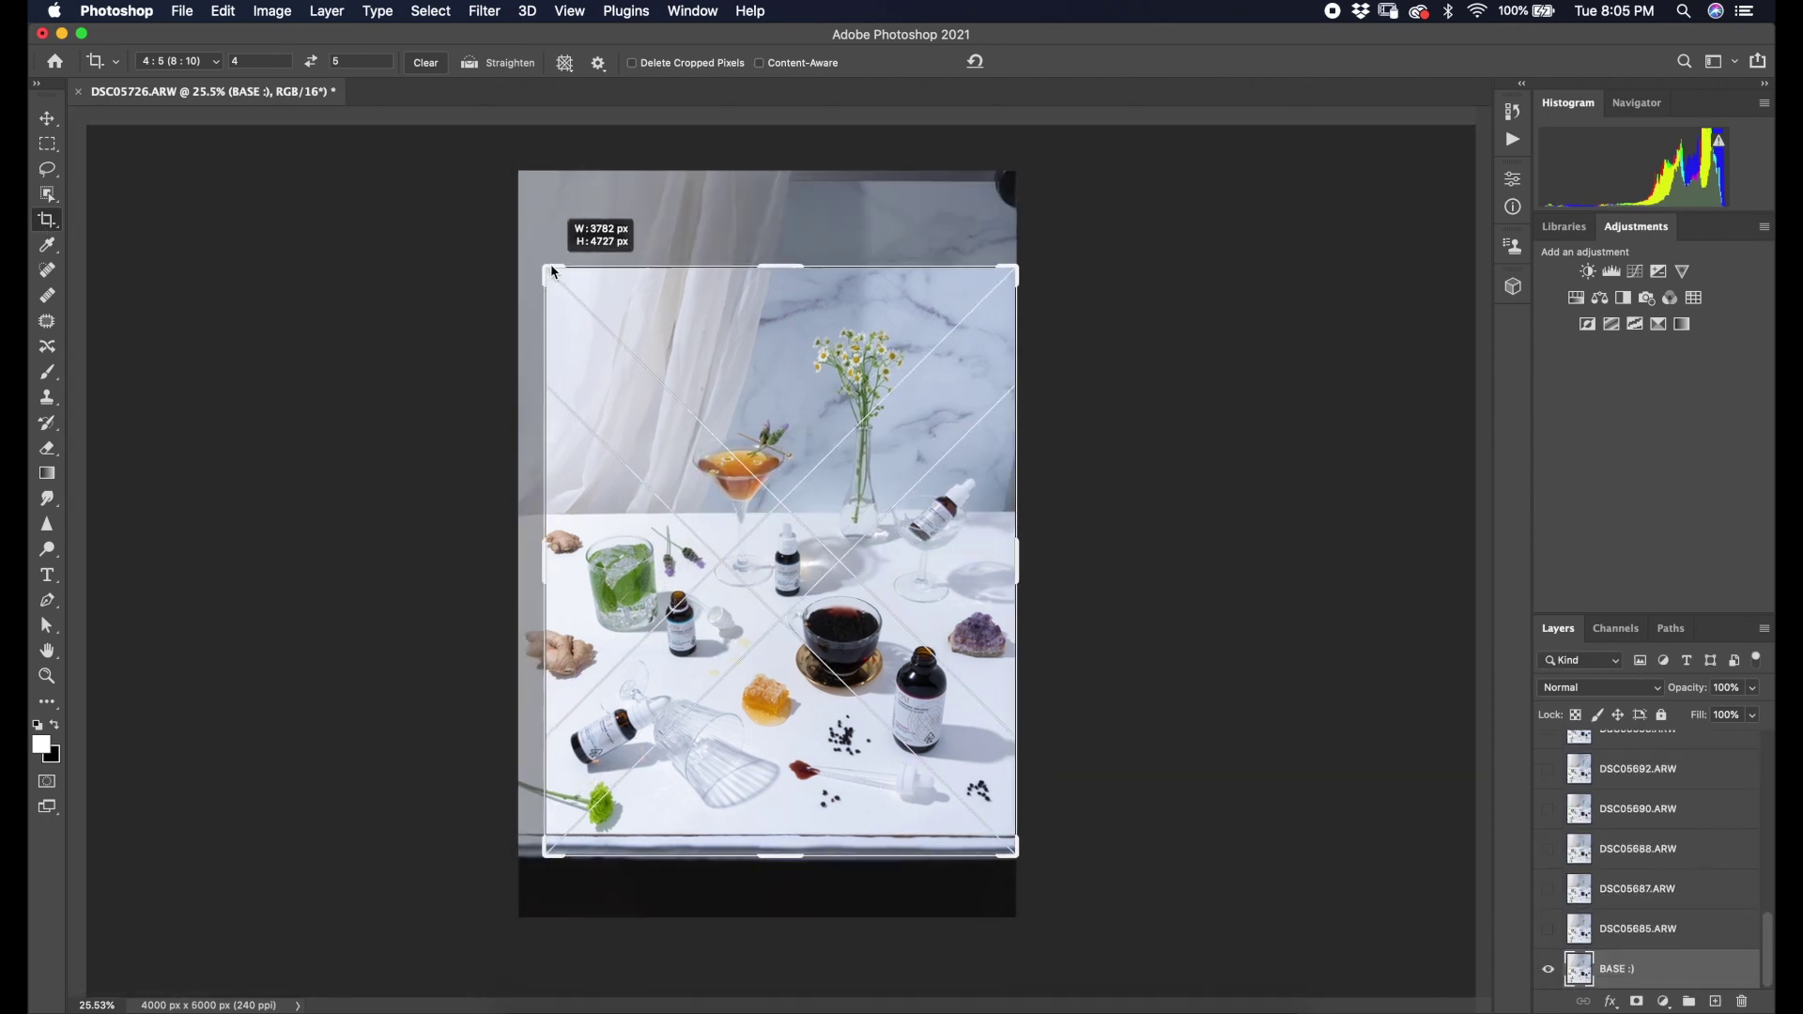
left_click_drag(788, 535, 752, 728)
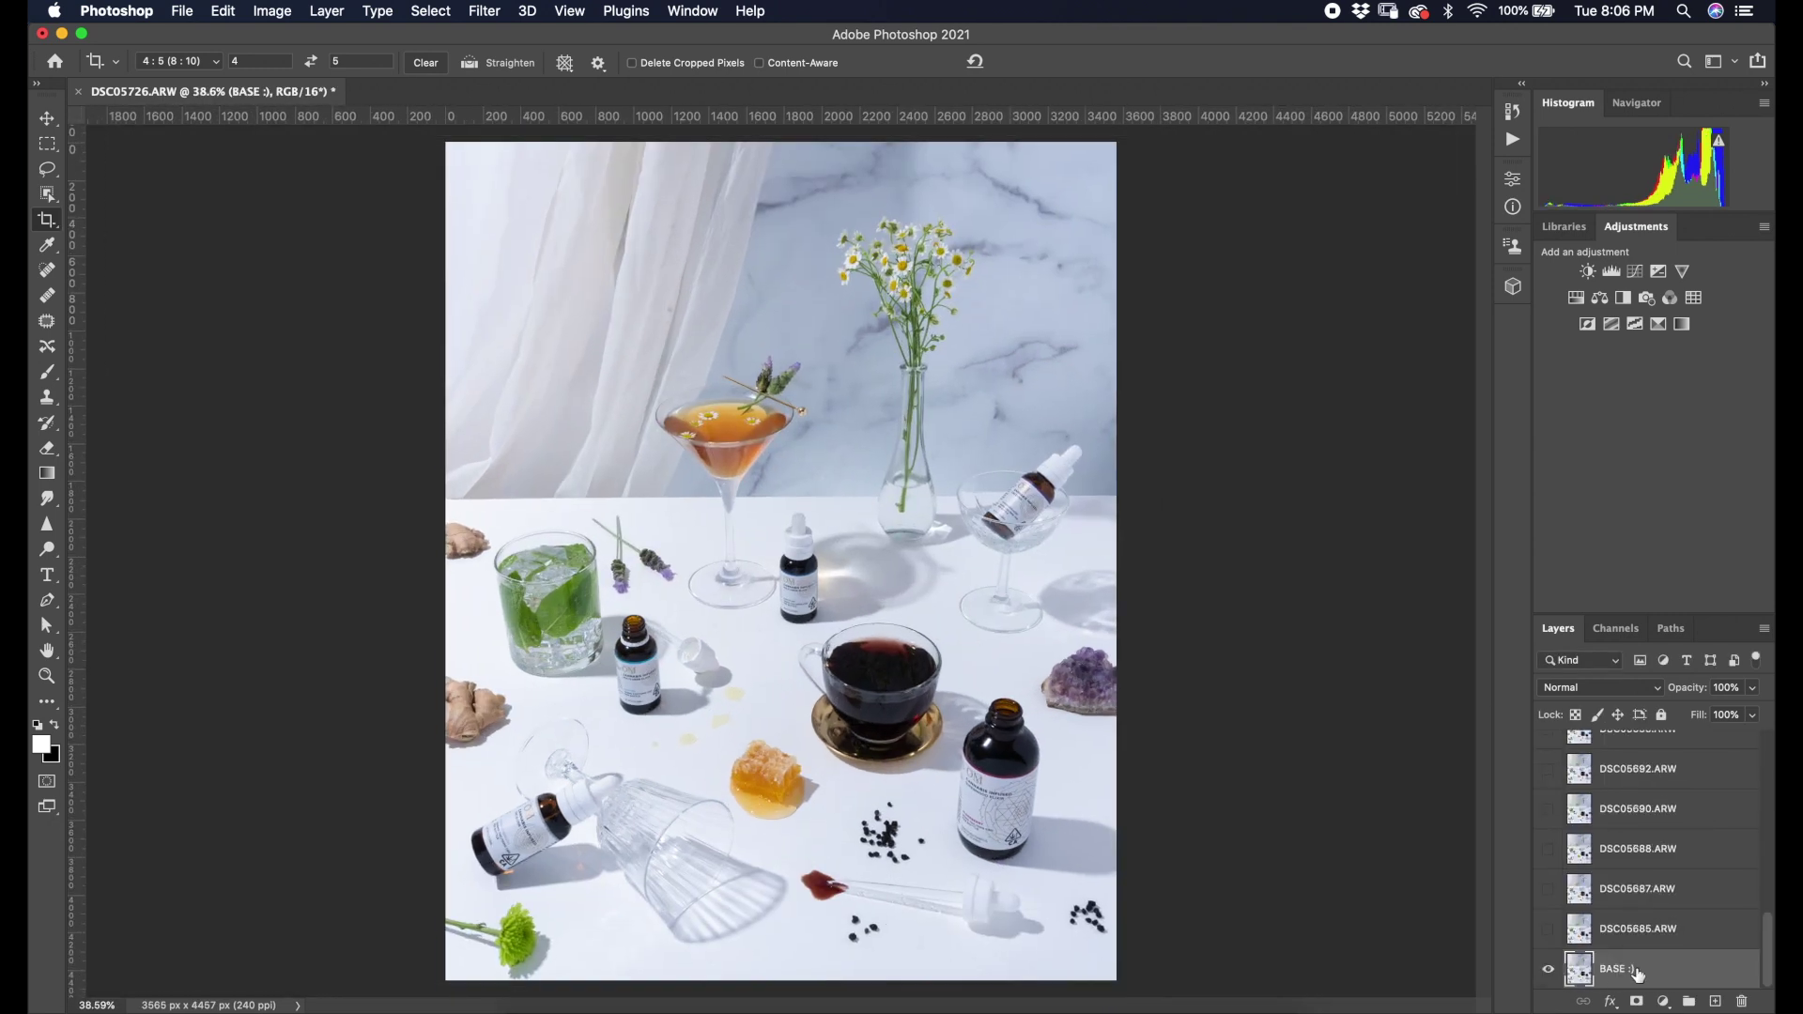
Name the duplicate of the base layer "BASE :) copy clean up edits".
double_click(1631, 928)
type("clean up edits")
key("Return")
Remove the small spots and marks on the white curtain with the Spot Healing Brush at size 44.
scroll(729, 365, "up", 5)
scroll(730, 364, "up", 20)
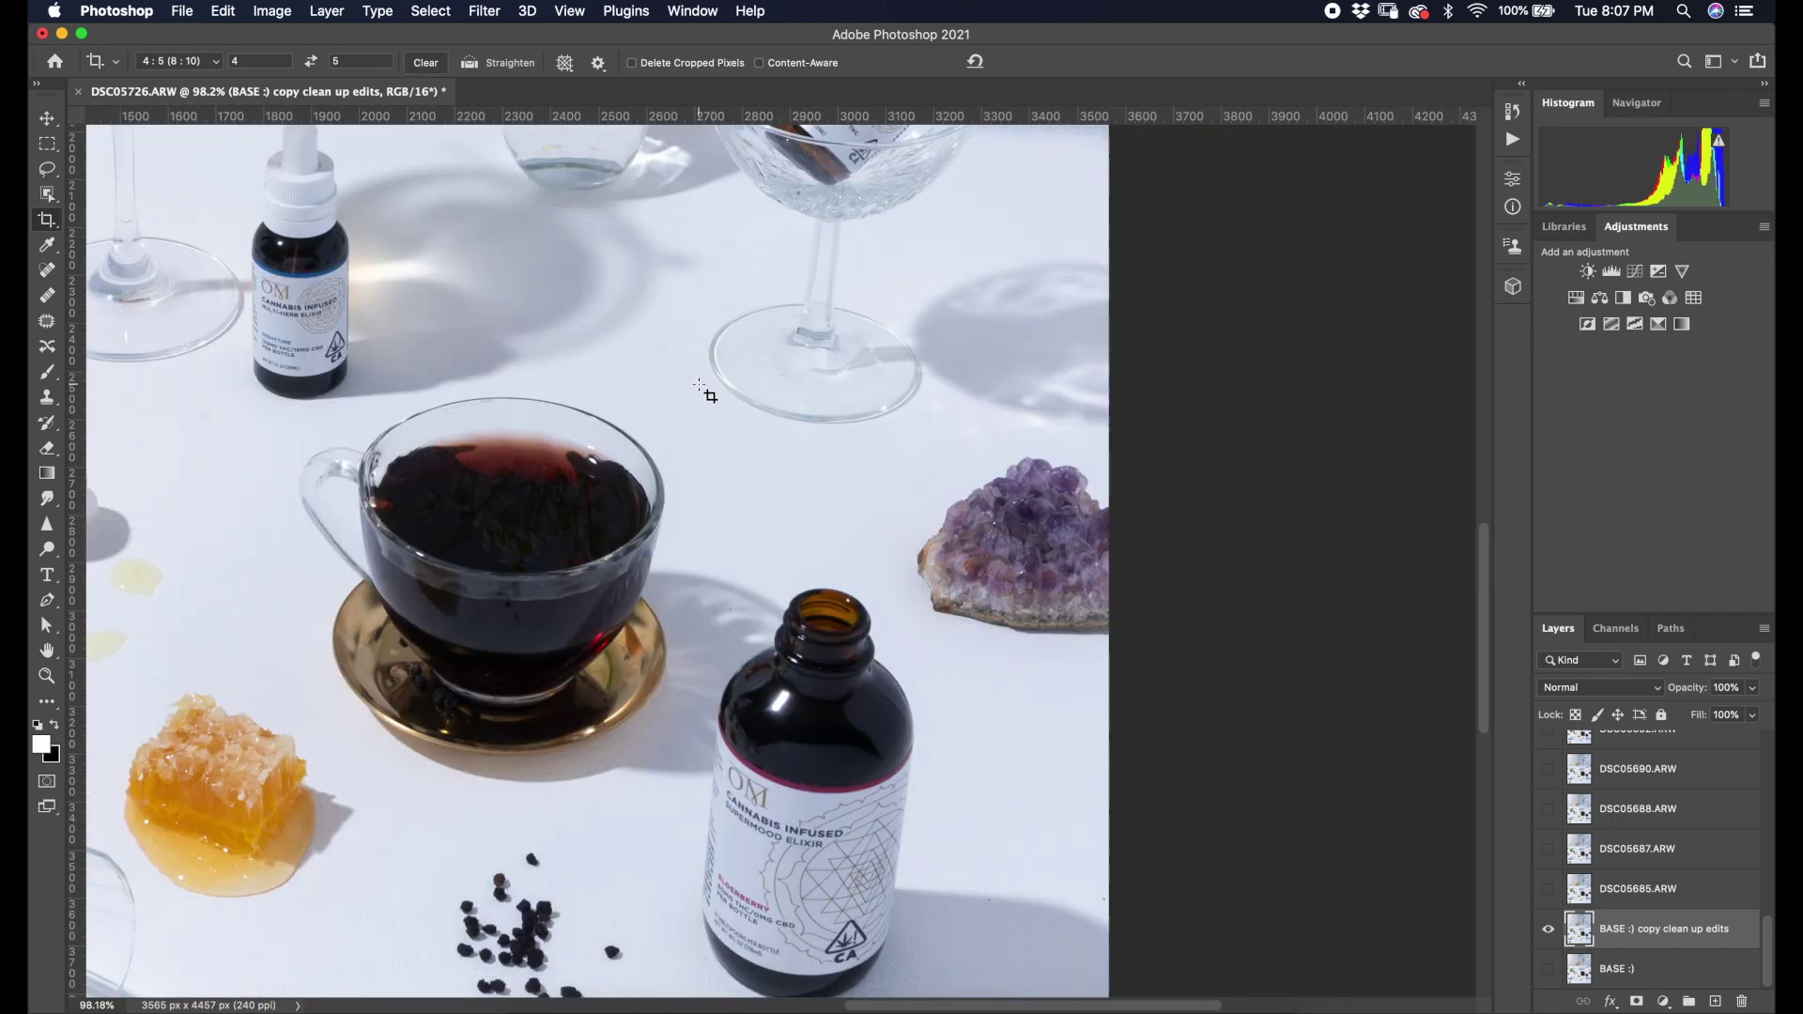
key("j")
scroll(612, 481, "up", 3)
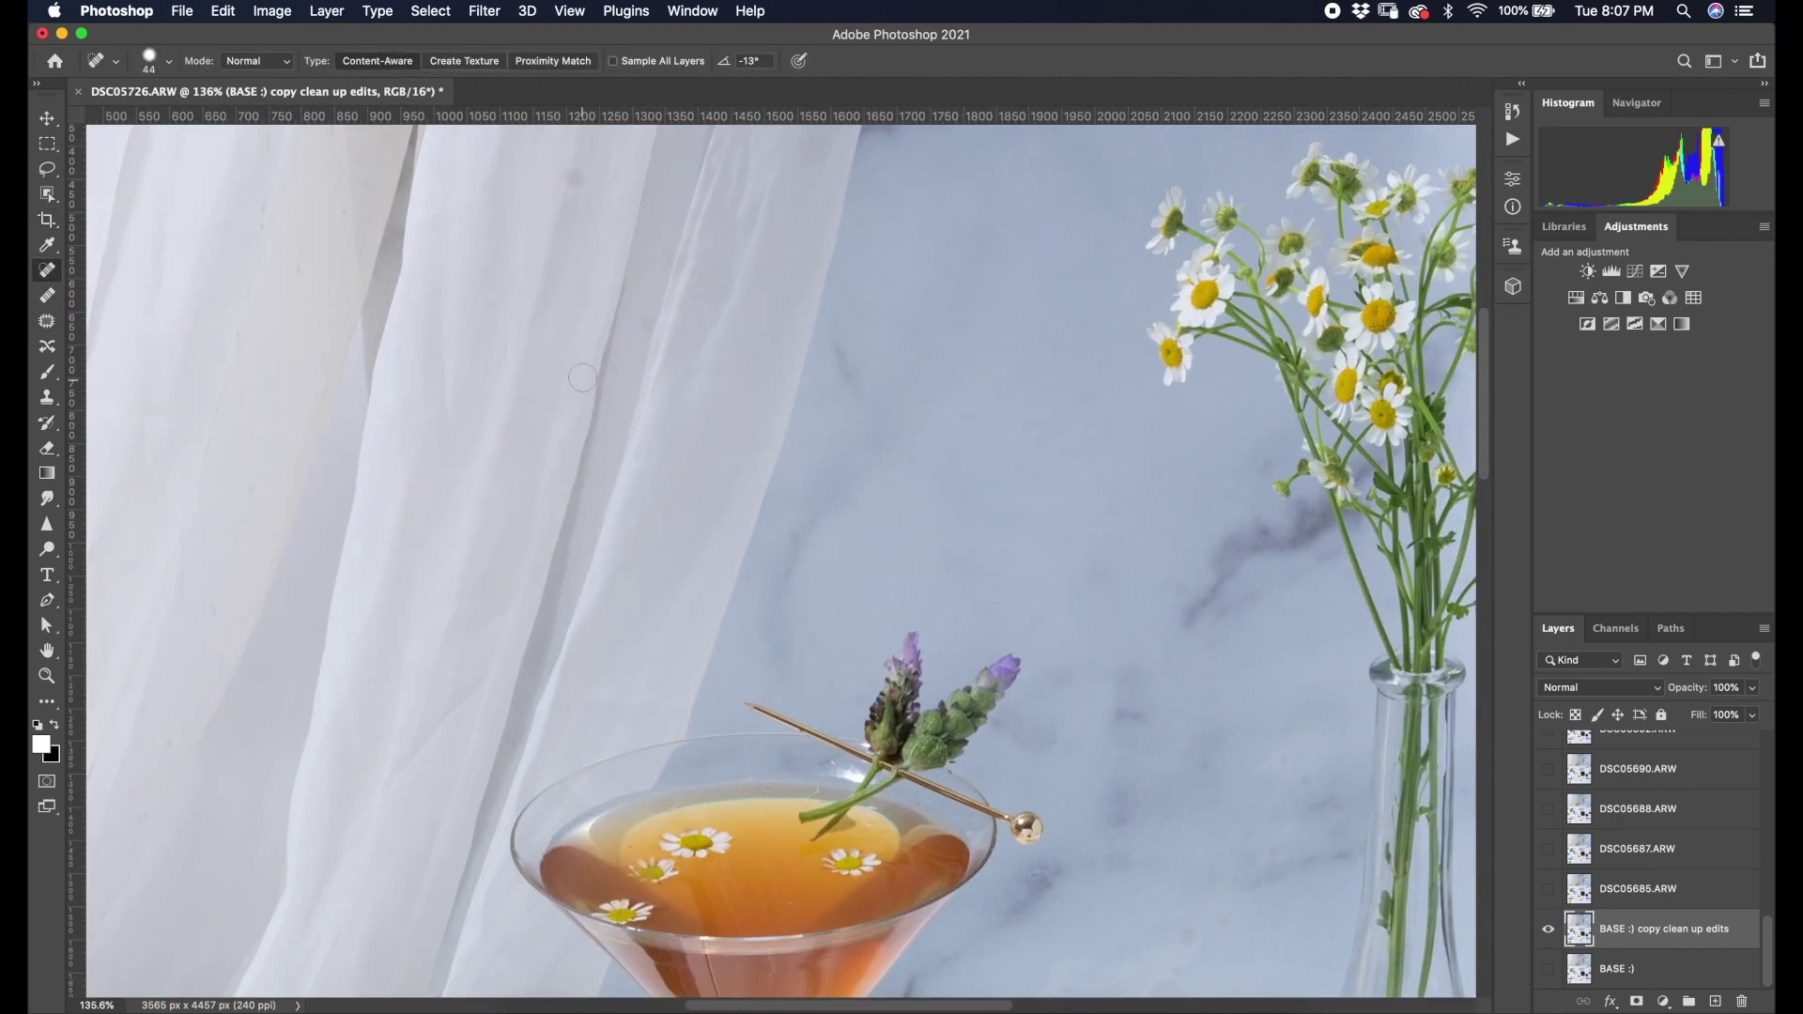
left_click(254, 484)
left_click(132, 572)
left_click(231, 505)
left_click(600, 217)
scroll(558, 486, "up", 5)
left_click(594, 505)
left_click_drag(317, 570, 317, 611)
left_click(267, 606)
Smooth the creases running down the left folds of the curtain with Spot Healing Brush strokes.
left_click_drag(295, 324, 279, 586)
left_click_drag(242, 721, 192, 881)
left_click_drag(351, 480, 355, 450)
scroll(355, 450, "down", 10)
scroll(355, 450, "left", 5)
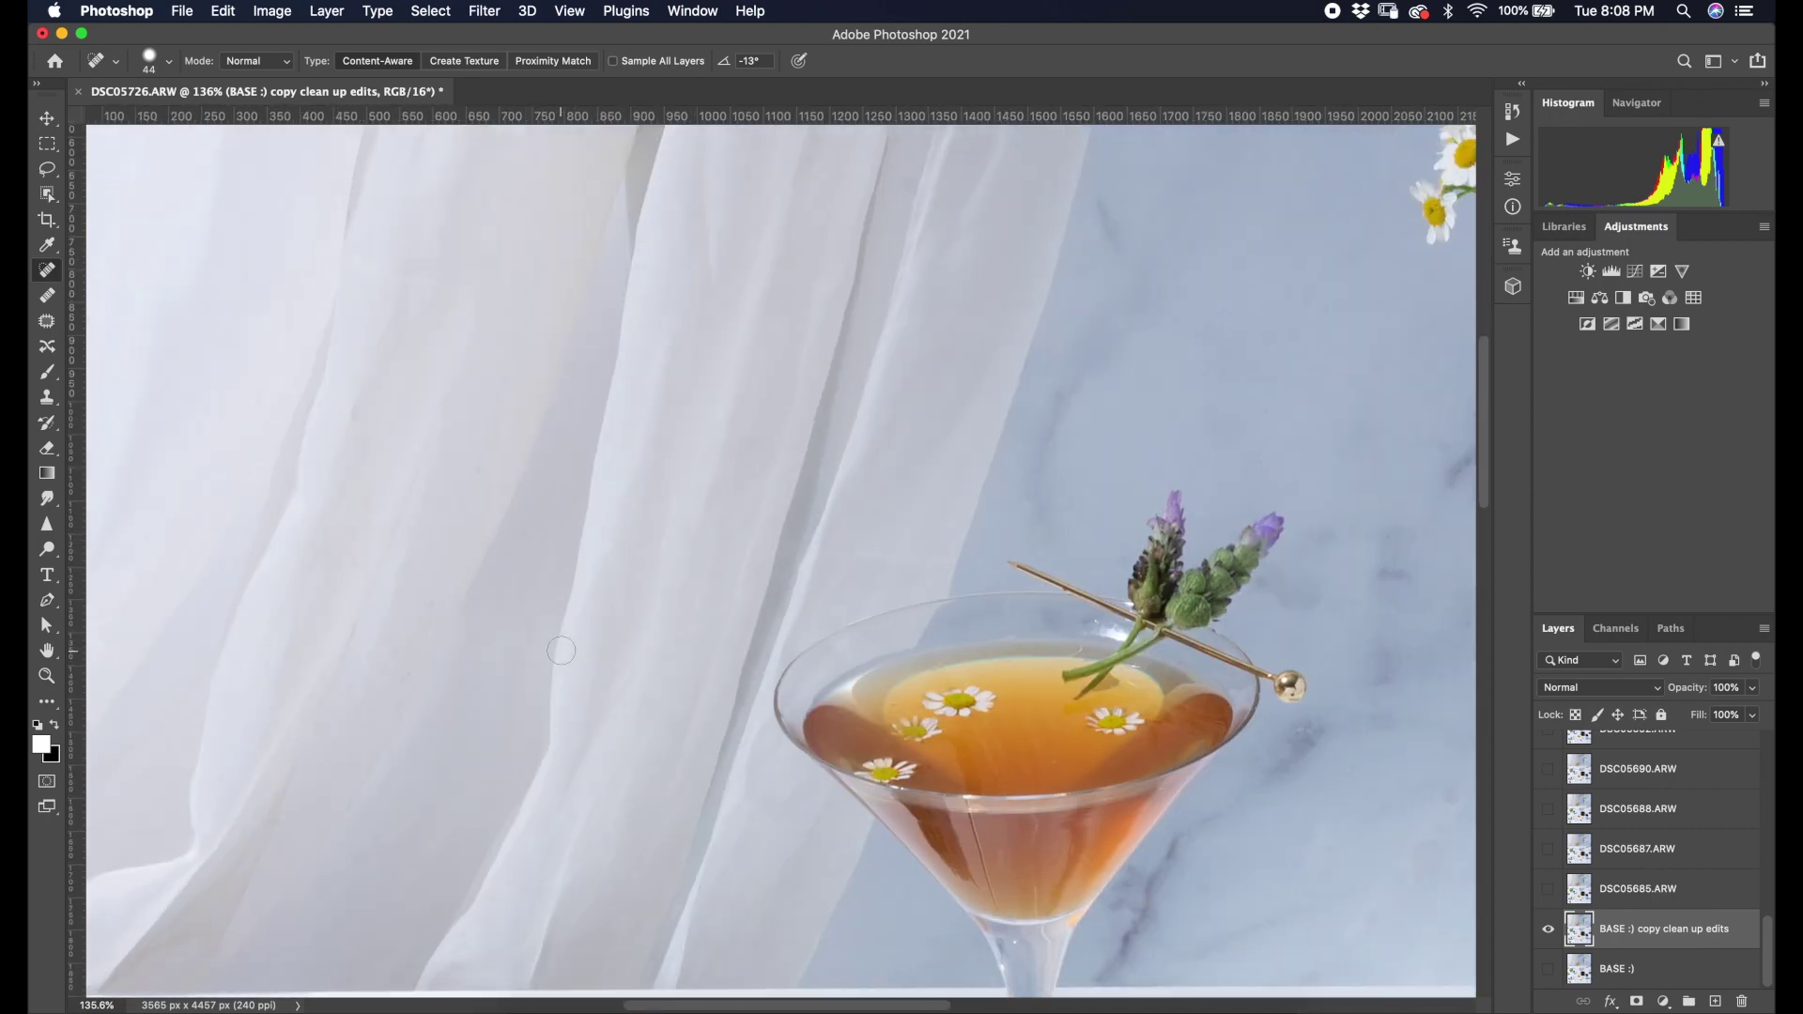
left_click_drag(352, 620, 347, 648)
left_click_drag(357, 551, 347, 592)
left_click_drag(358, 598, 352, 630)
Enlarge the Spot Healing Brush to 67 and heal the discolored area and creases in the curtain's lower folds near the tabletop.
left_click(168, 61)
left_click_drag(112, 115, 121, 114)
left_click(358, 386)
scroll(358, 386, "down", 3)
scroll(358, 386, "left", 5)
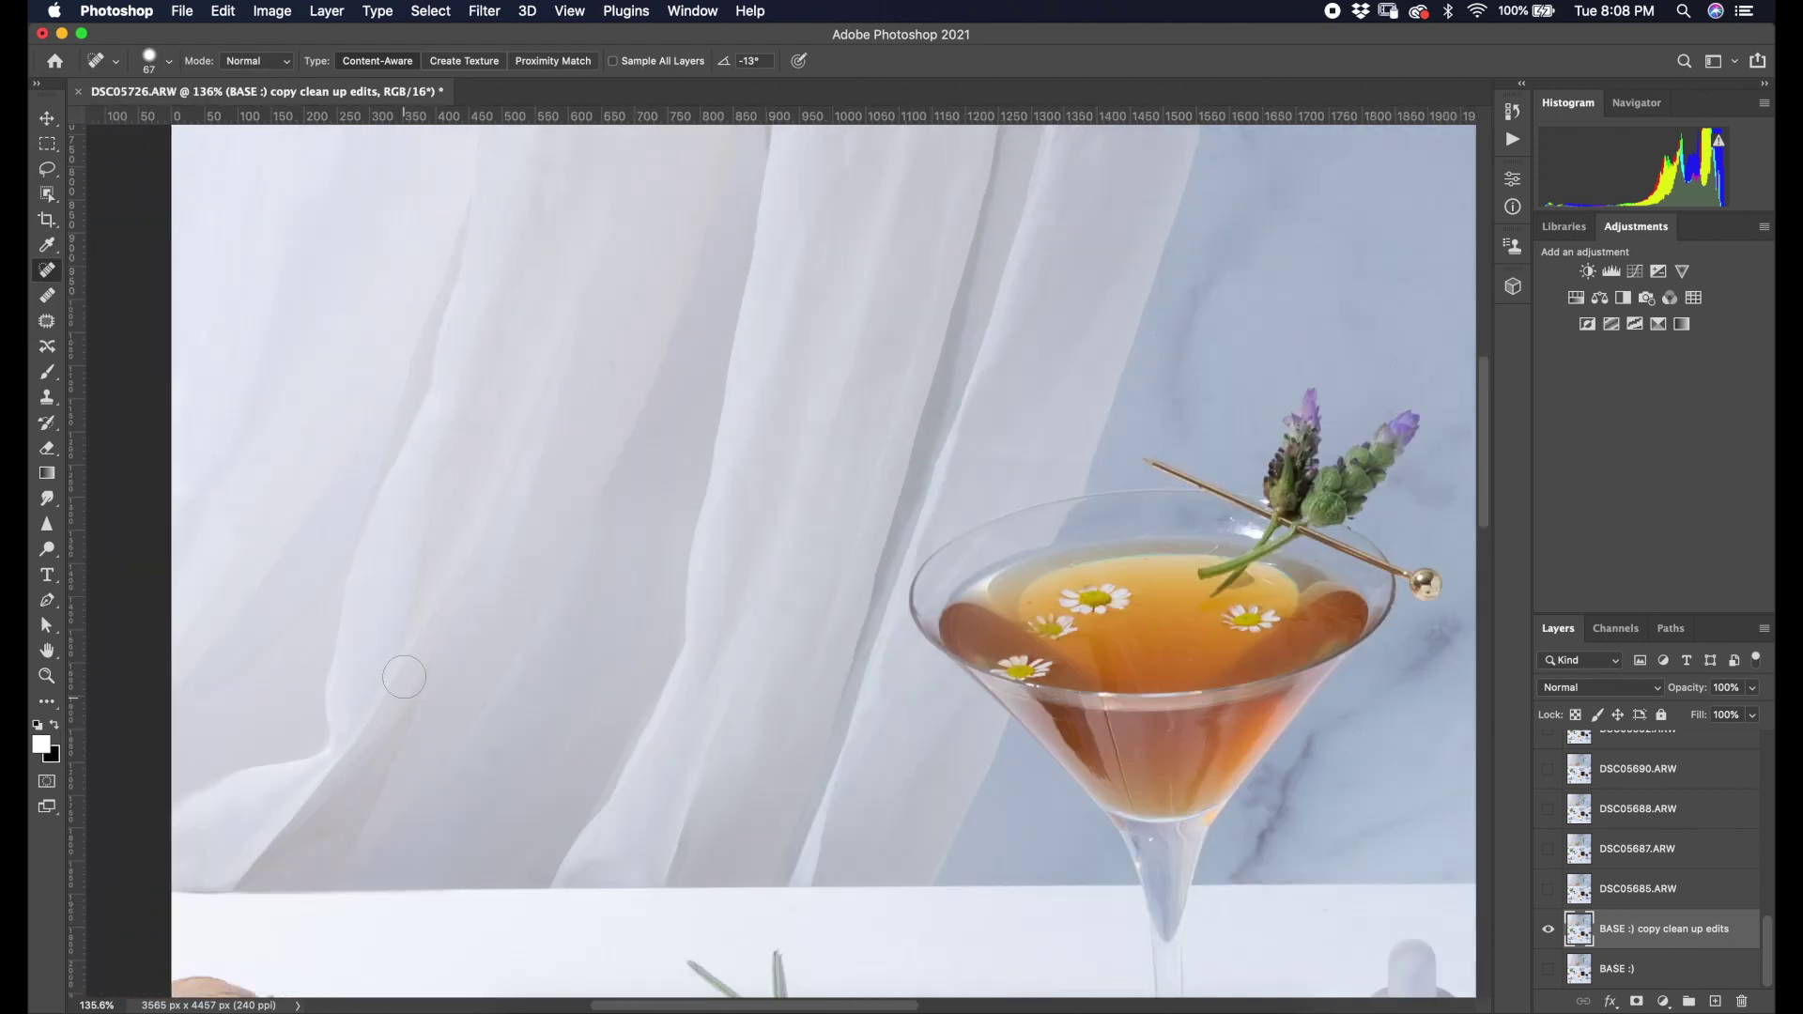
left_click_drag(436, 691, 258, 888)
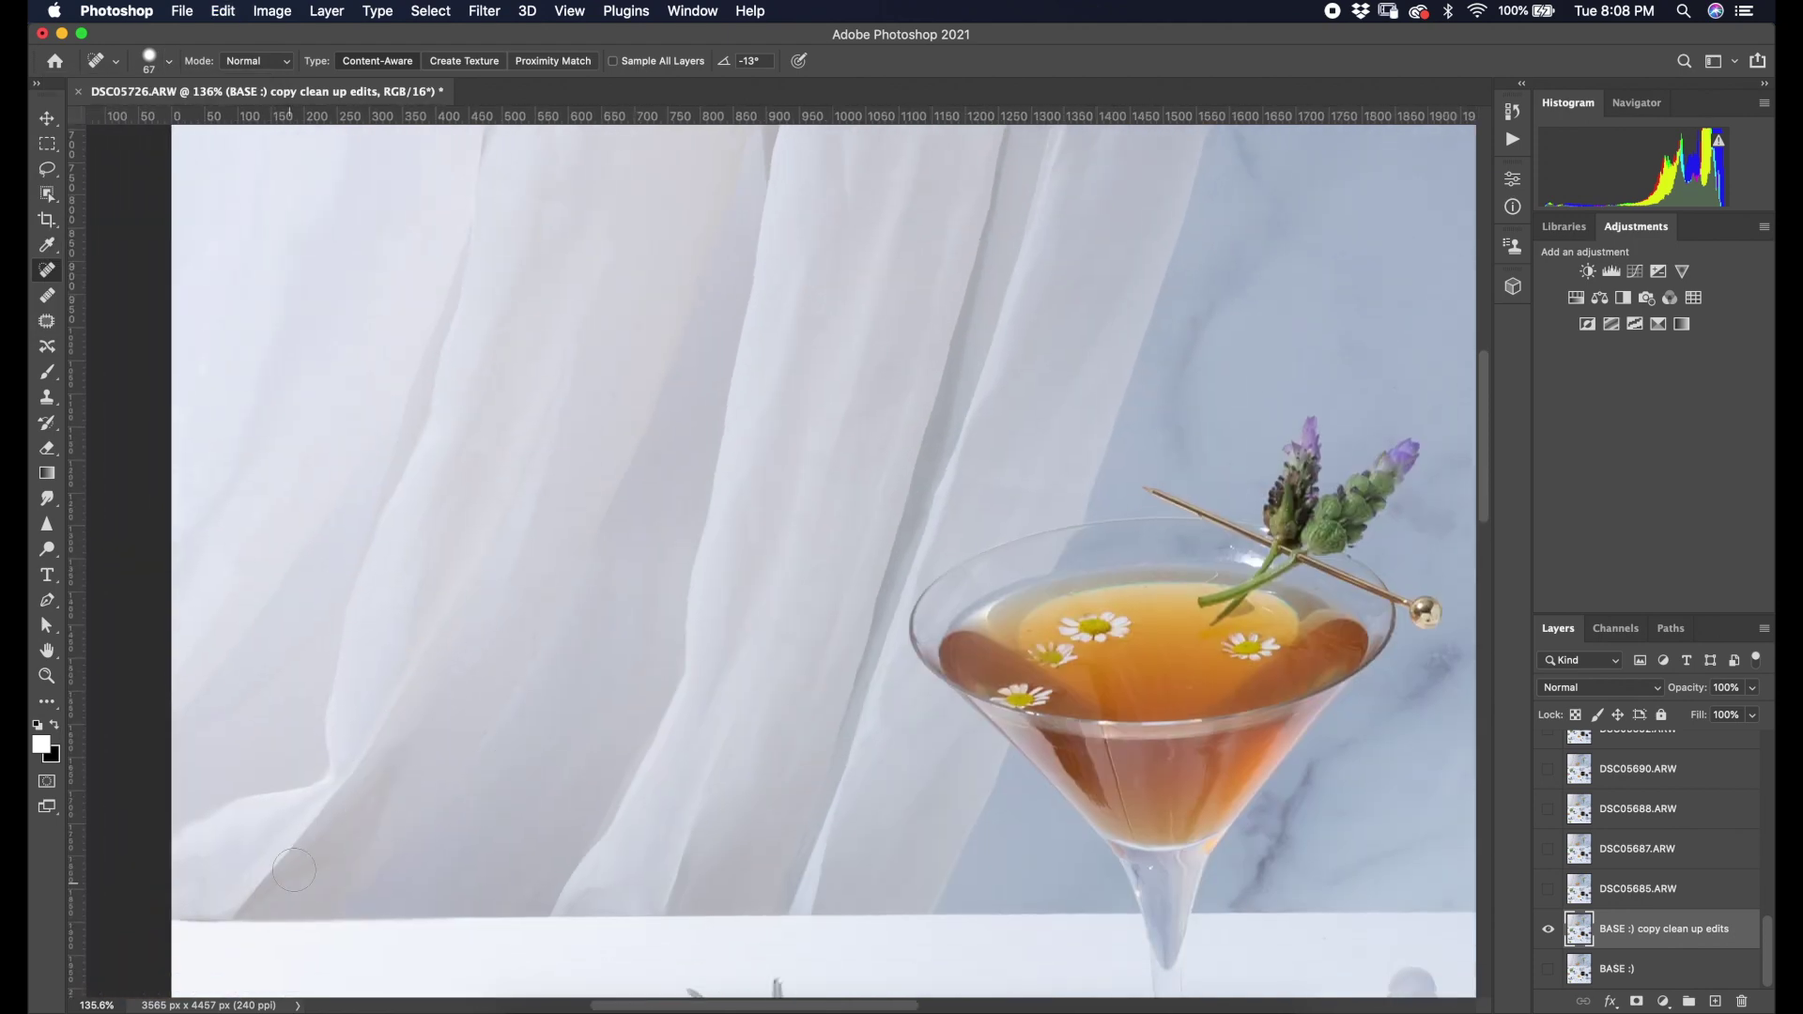
left_click_drag(503, 719, 282, 909)
left_click_drag(317, 848, 293, 904)
scroll(305, 873, "down", 5)
left_click_drag(545, 671, 517, 741)
scroll(1080, 324, "up", 5)
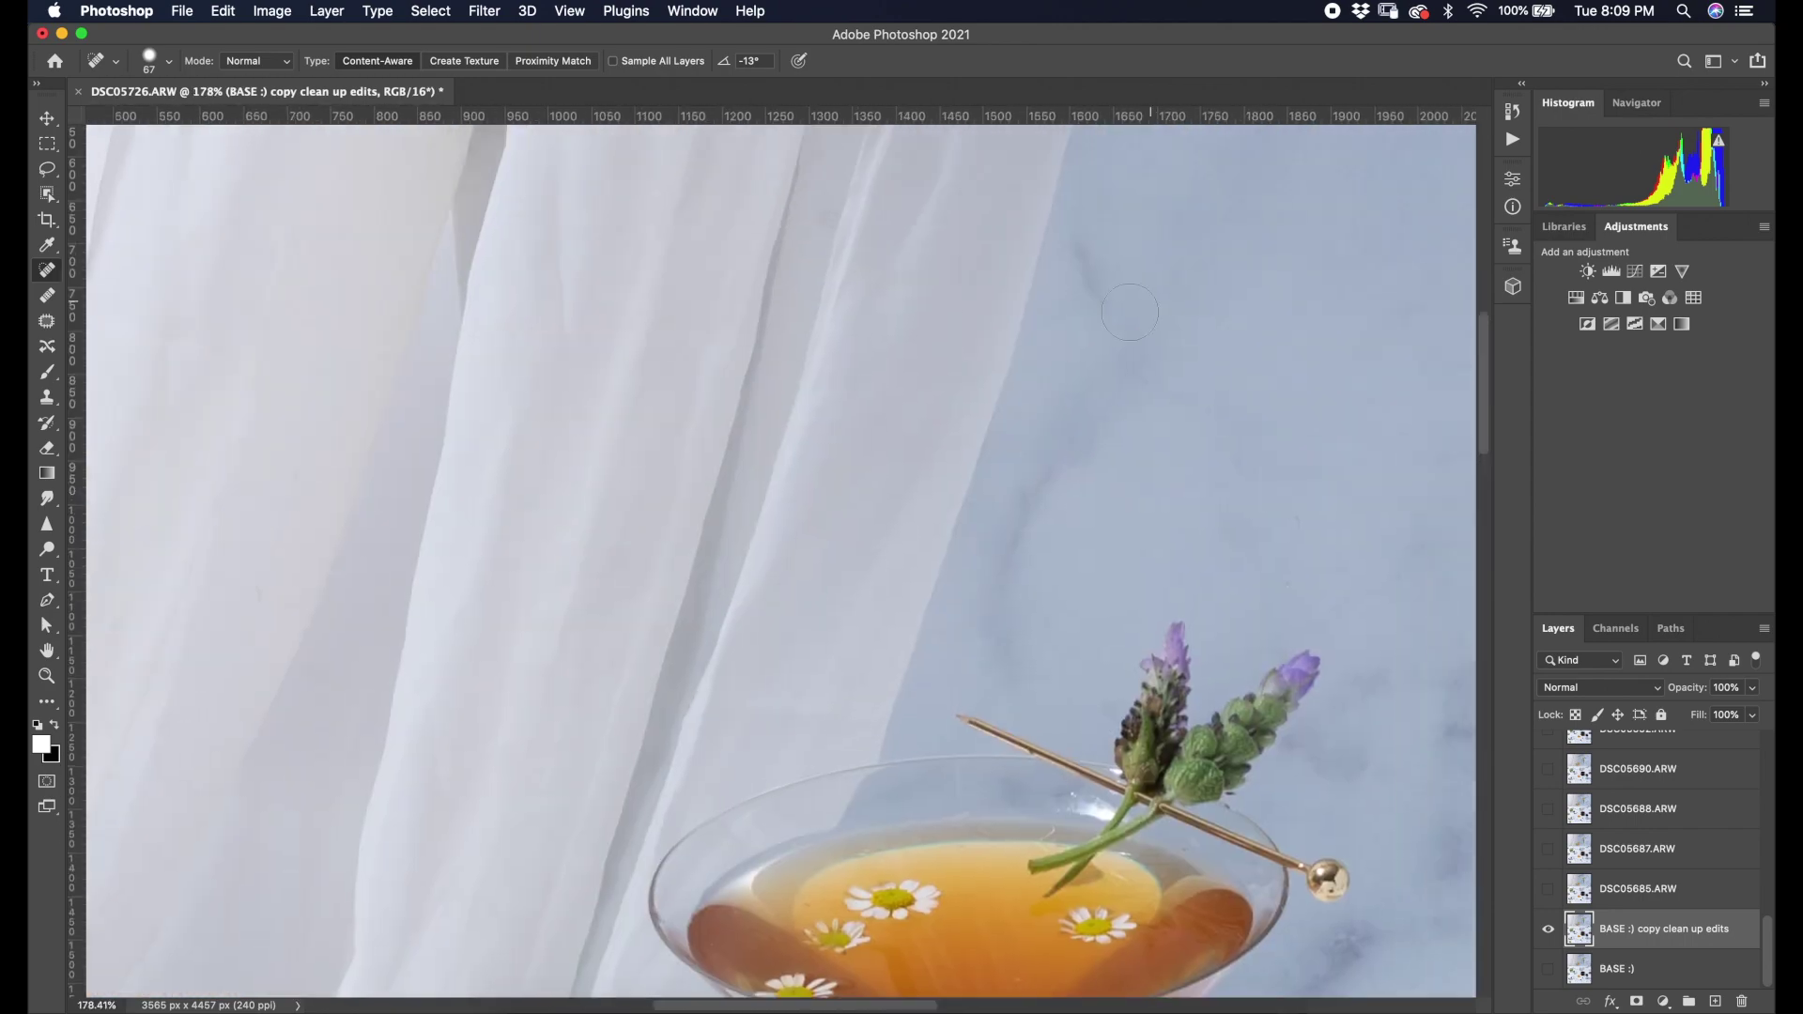
Smooth the creases in the upper part of the curtain's right-hand folds with Spot Healing Brush strokes.
scroll(1129, 312, "up", 10)
scroll(1130, 311, "right", 3)
mouse_move(761, 562)
left_mouse_down()
mouse_move(770, 549)
mouse_move(711, 639)
left_mouse_up()
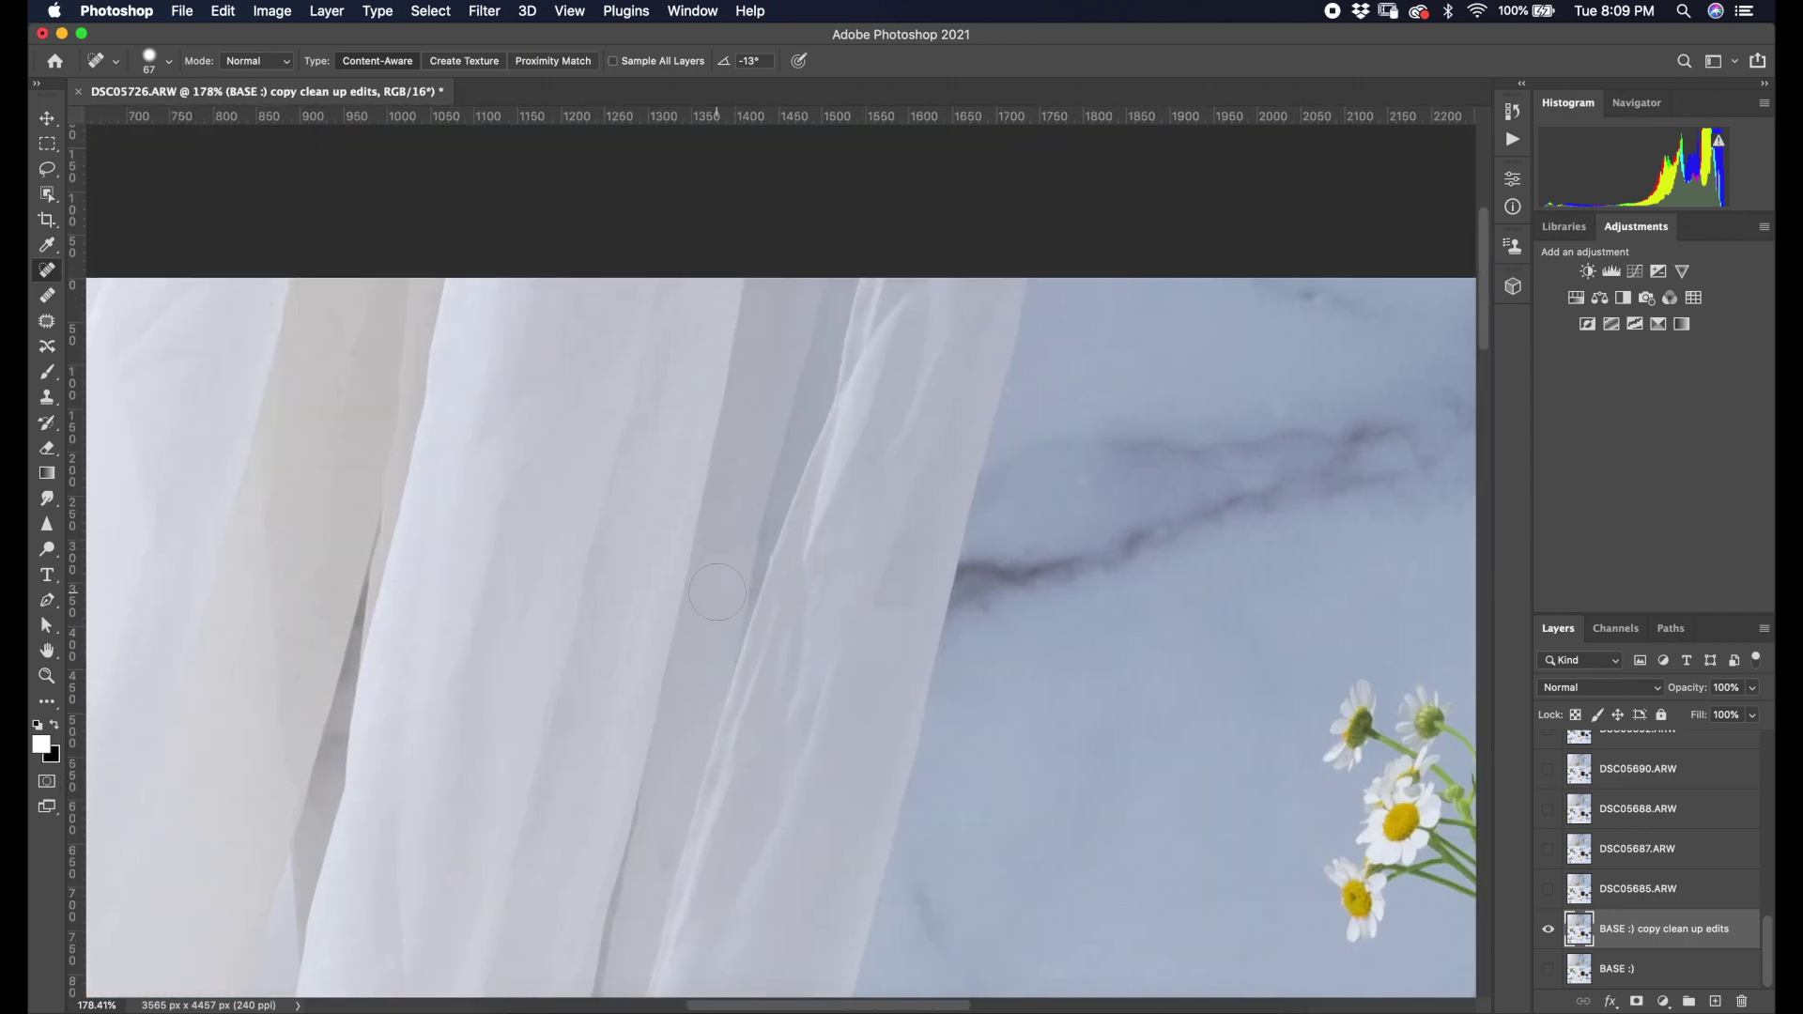
left_click_drag(827, 564, 815, 659)
scroll(879, 582, "down", 15)
scroll(875, 593, "up", 5)
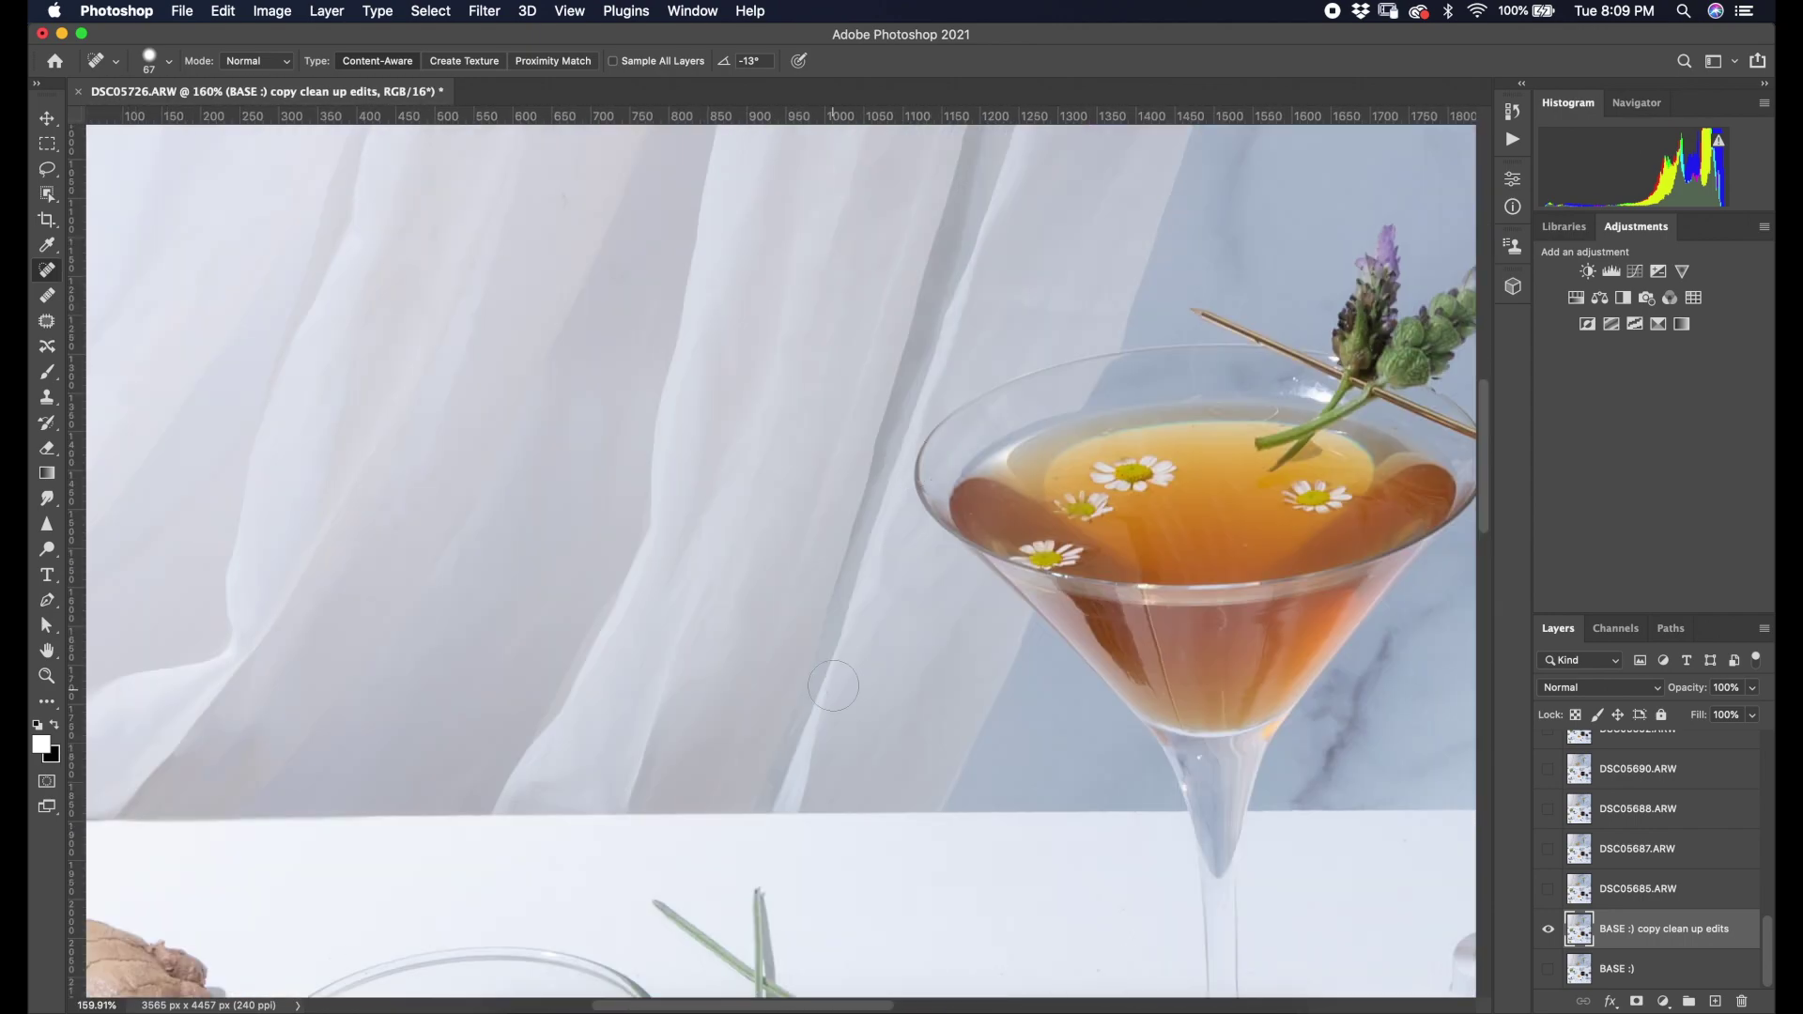
Heal the wrinkles in the upper left folds of the curtain with the Spot Healing Brush.
scroll(552, 648, "down", 8)
scroll(552, 648, "right", 12)
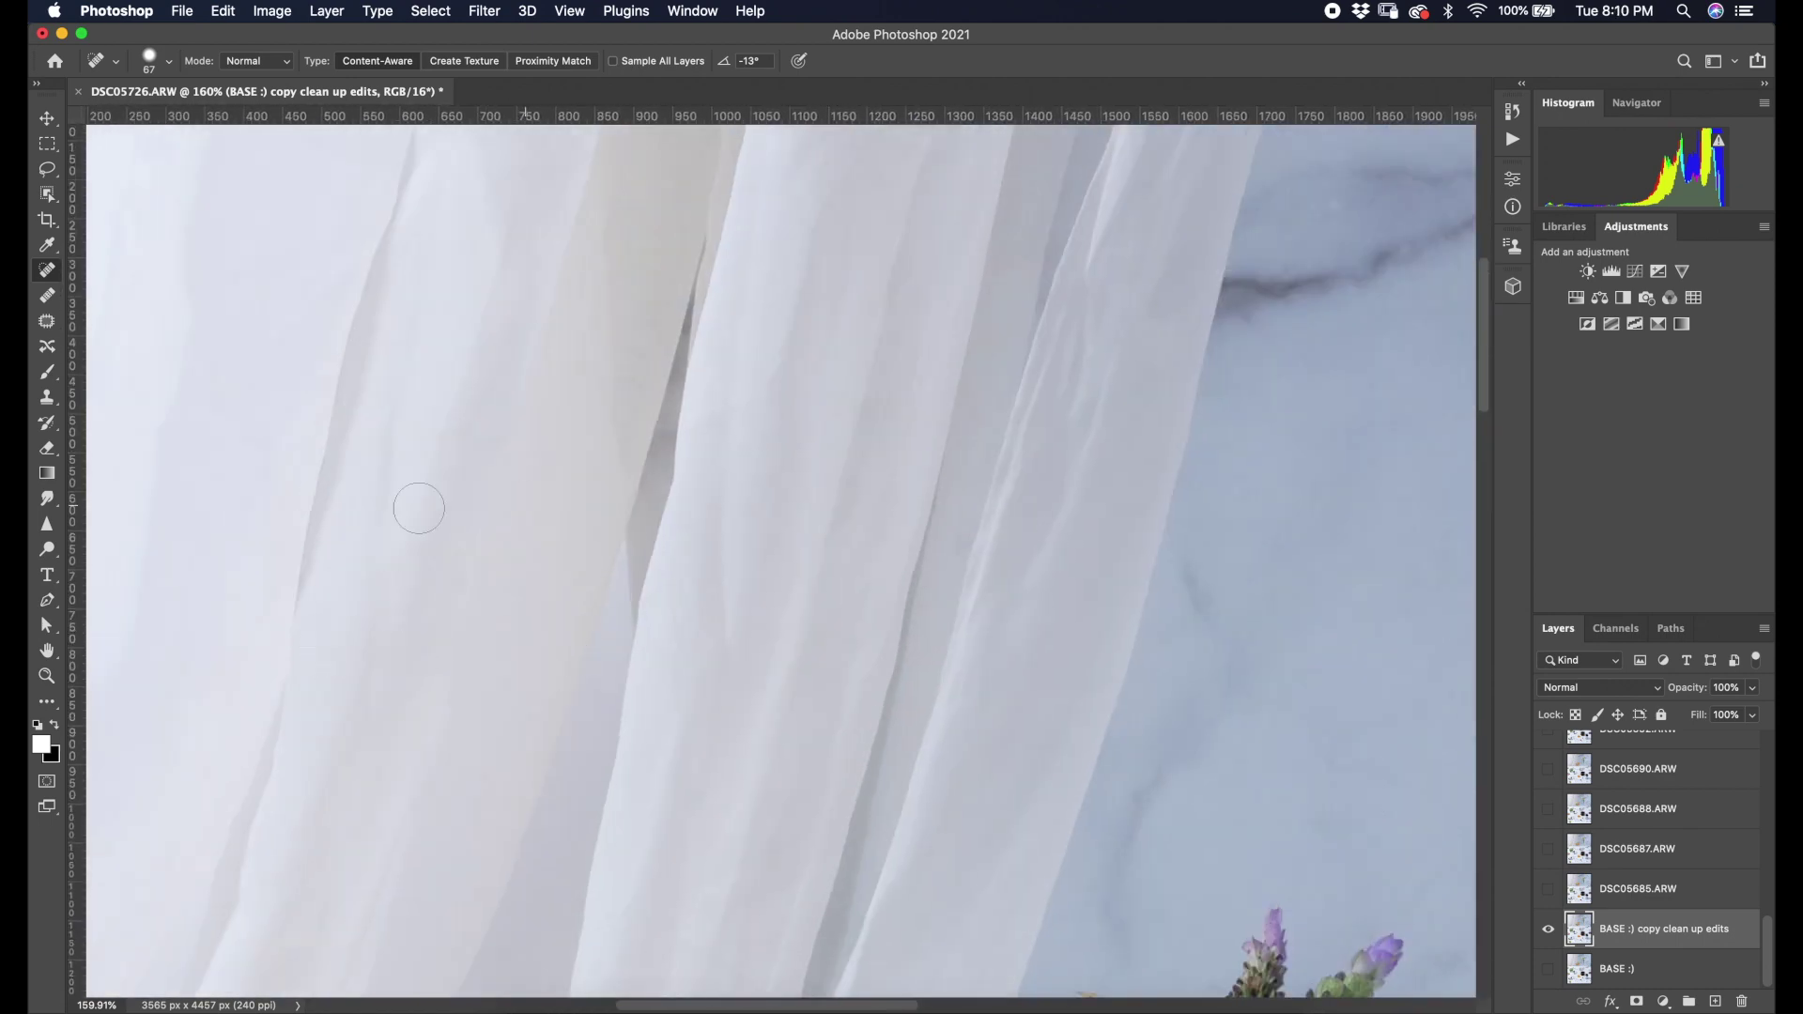
scroll(419, 508, "up", 3)
left_click_drag(362, 569, 346, 684)
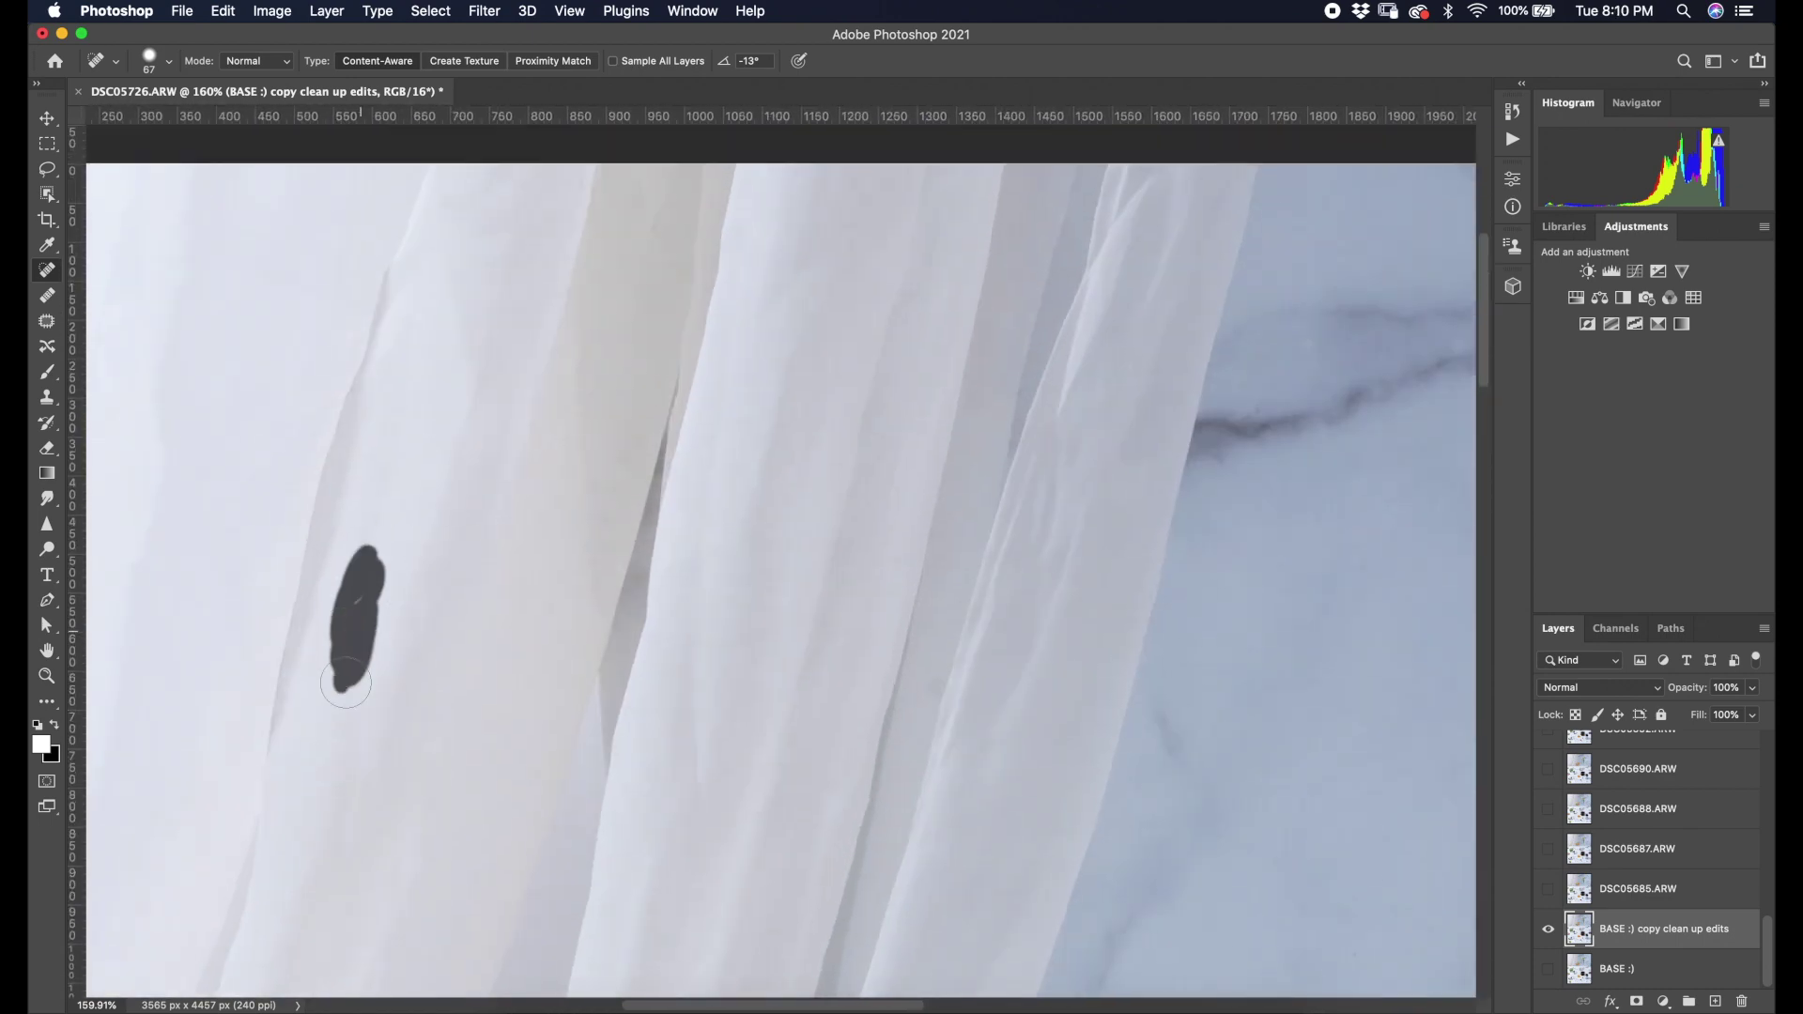
left_click_drag(651, 237, 664, 195)
scroll(639, 538, "down", 4)
scroll(682, 625, "down", 5)
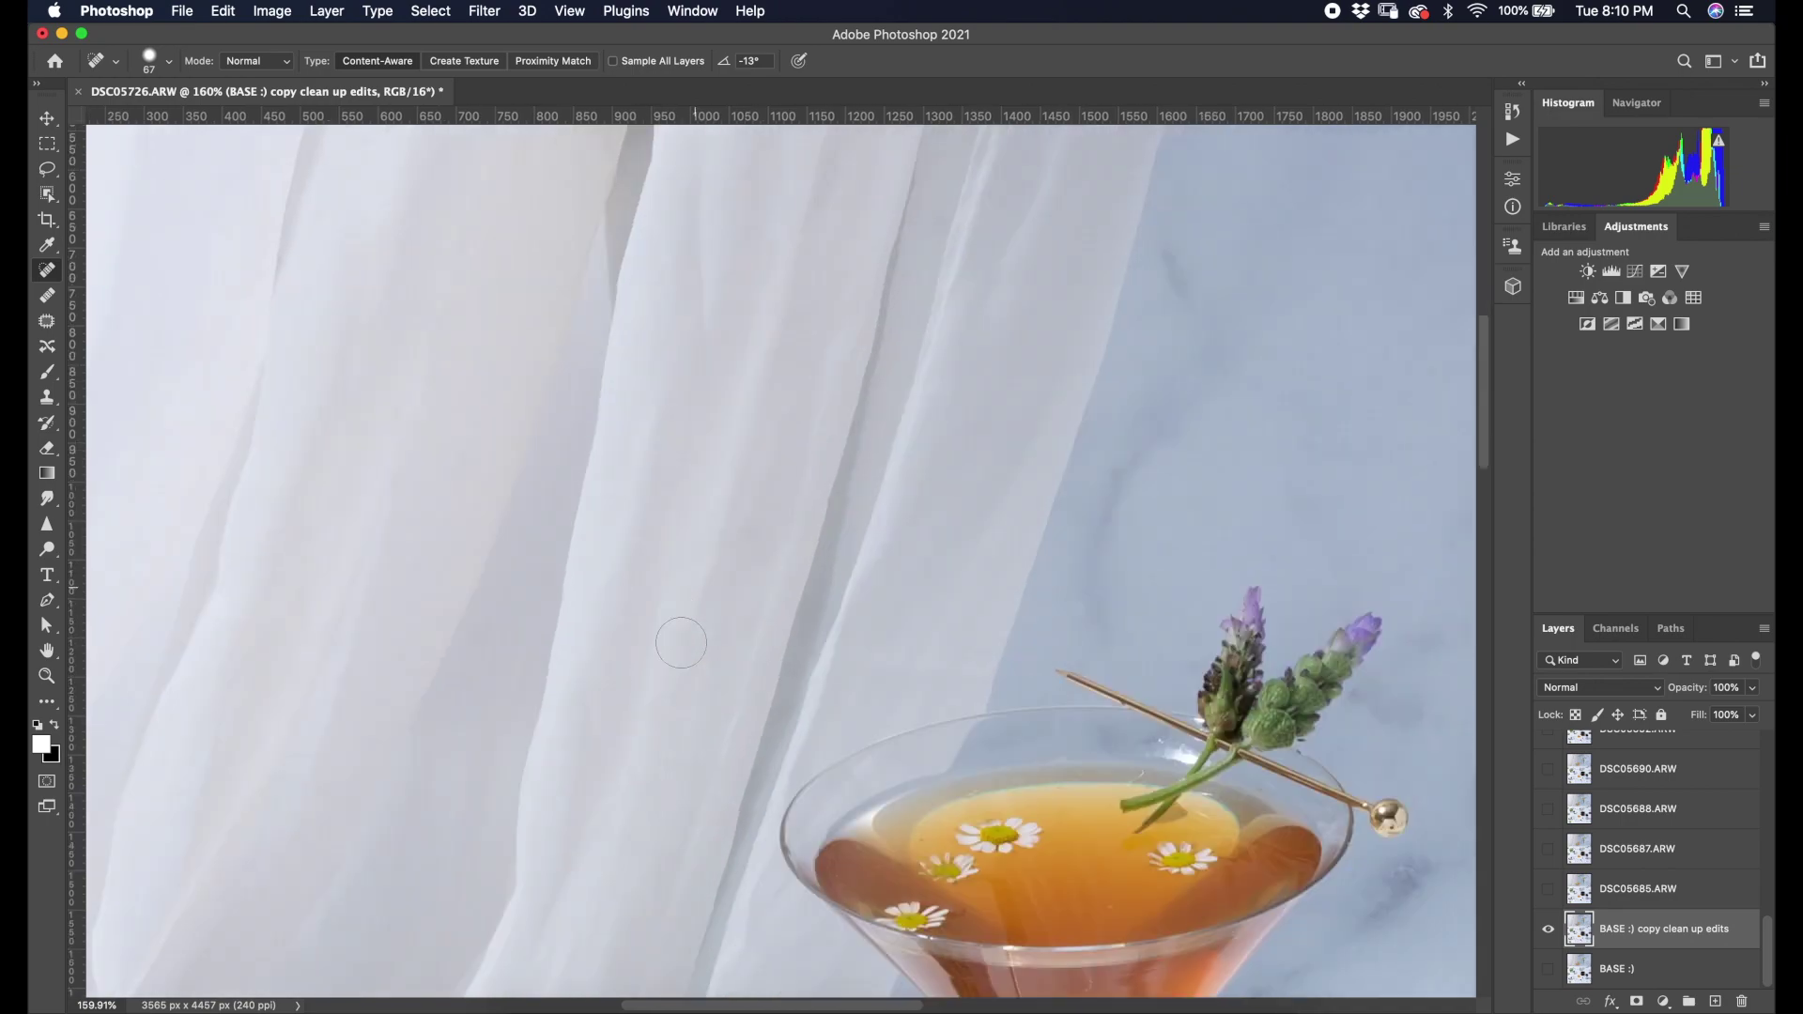
Show the original BASE layer and toggle the clean-up copy's visibility to compare the curtain before and after retouching.
scroll(728, 629, "right", 2)
scroll(695, 620, "down", 3)
scroll(596, 611, "up", 5)
scroll(601, 606, "left", 2)
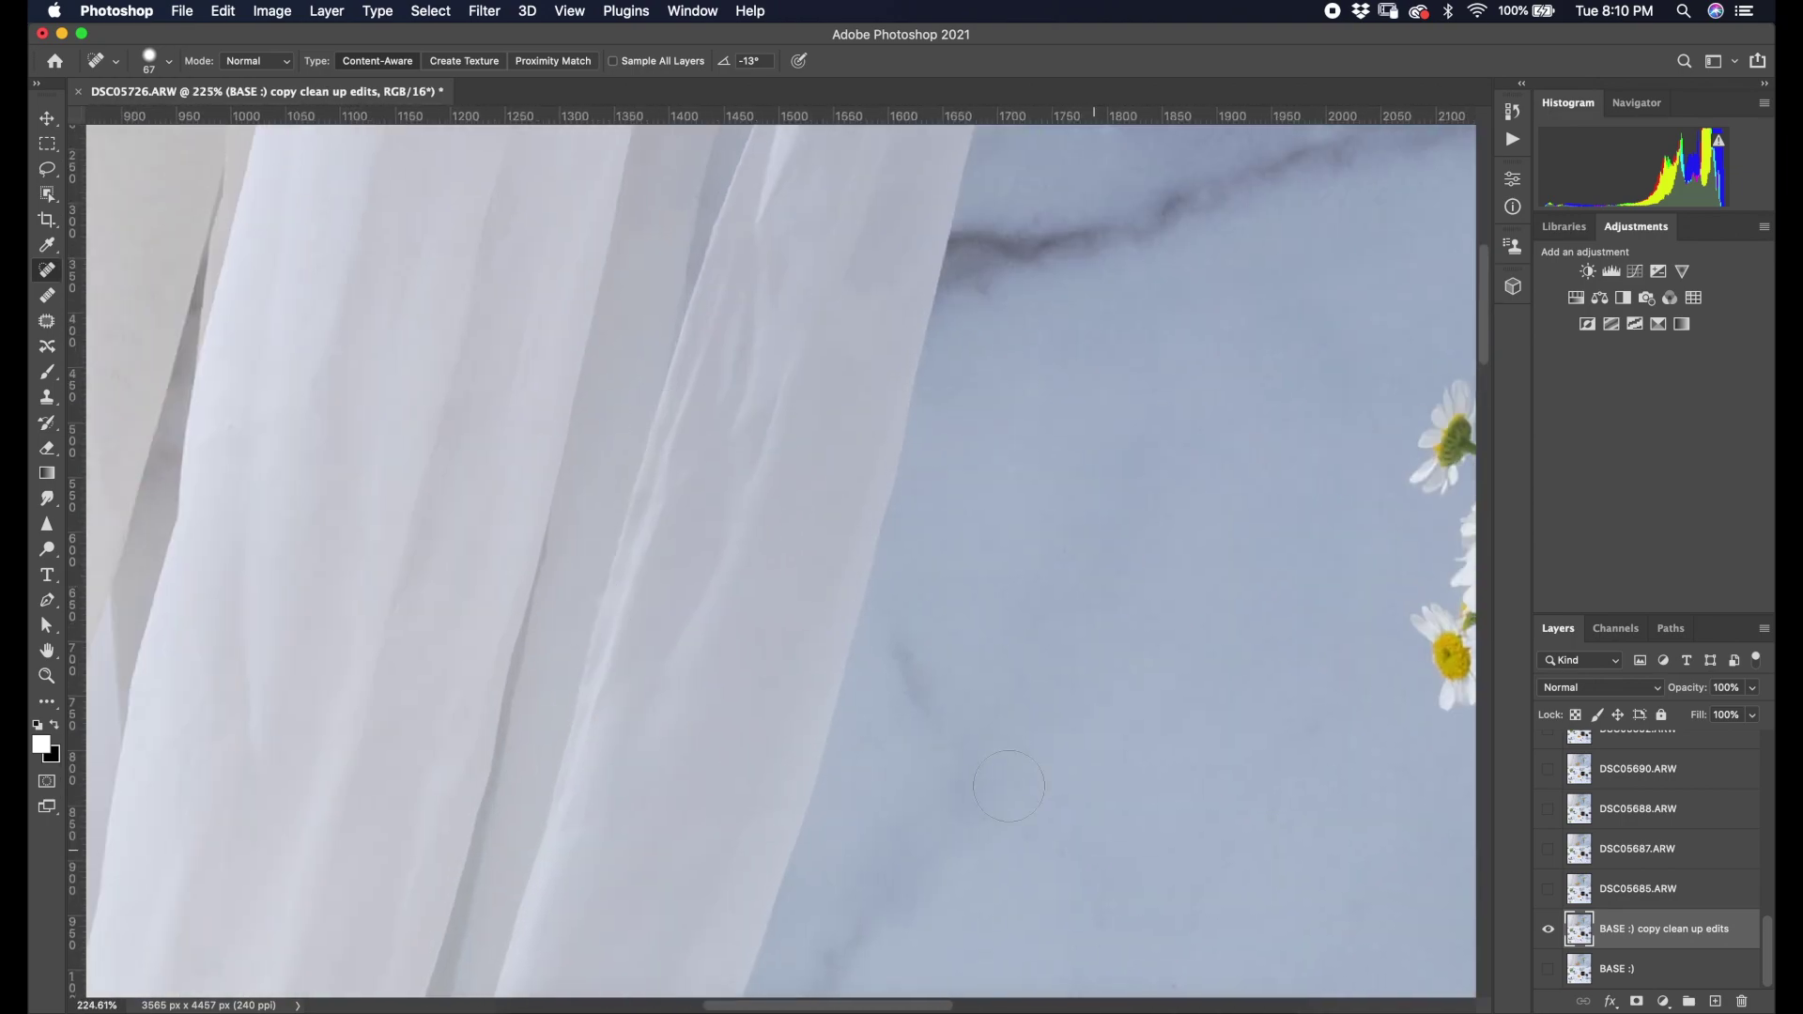
scroll(714, 470, "down", 5)
left_click(1548, 969)
left_click(1548, 929)
left_click(1549, 930)
left_click(1548, 930)
left_click(1549, 930)
Heal the remaining wrinkles on the sheer curtain fold that borders the marble wall.
scroll(796, 507, "up", 4)
left_click_drag(700, 521, 751, 394)
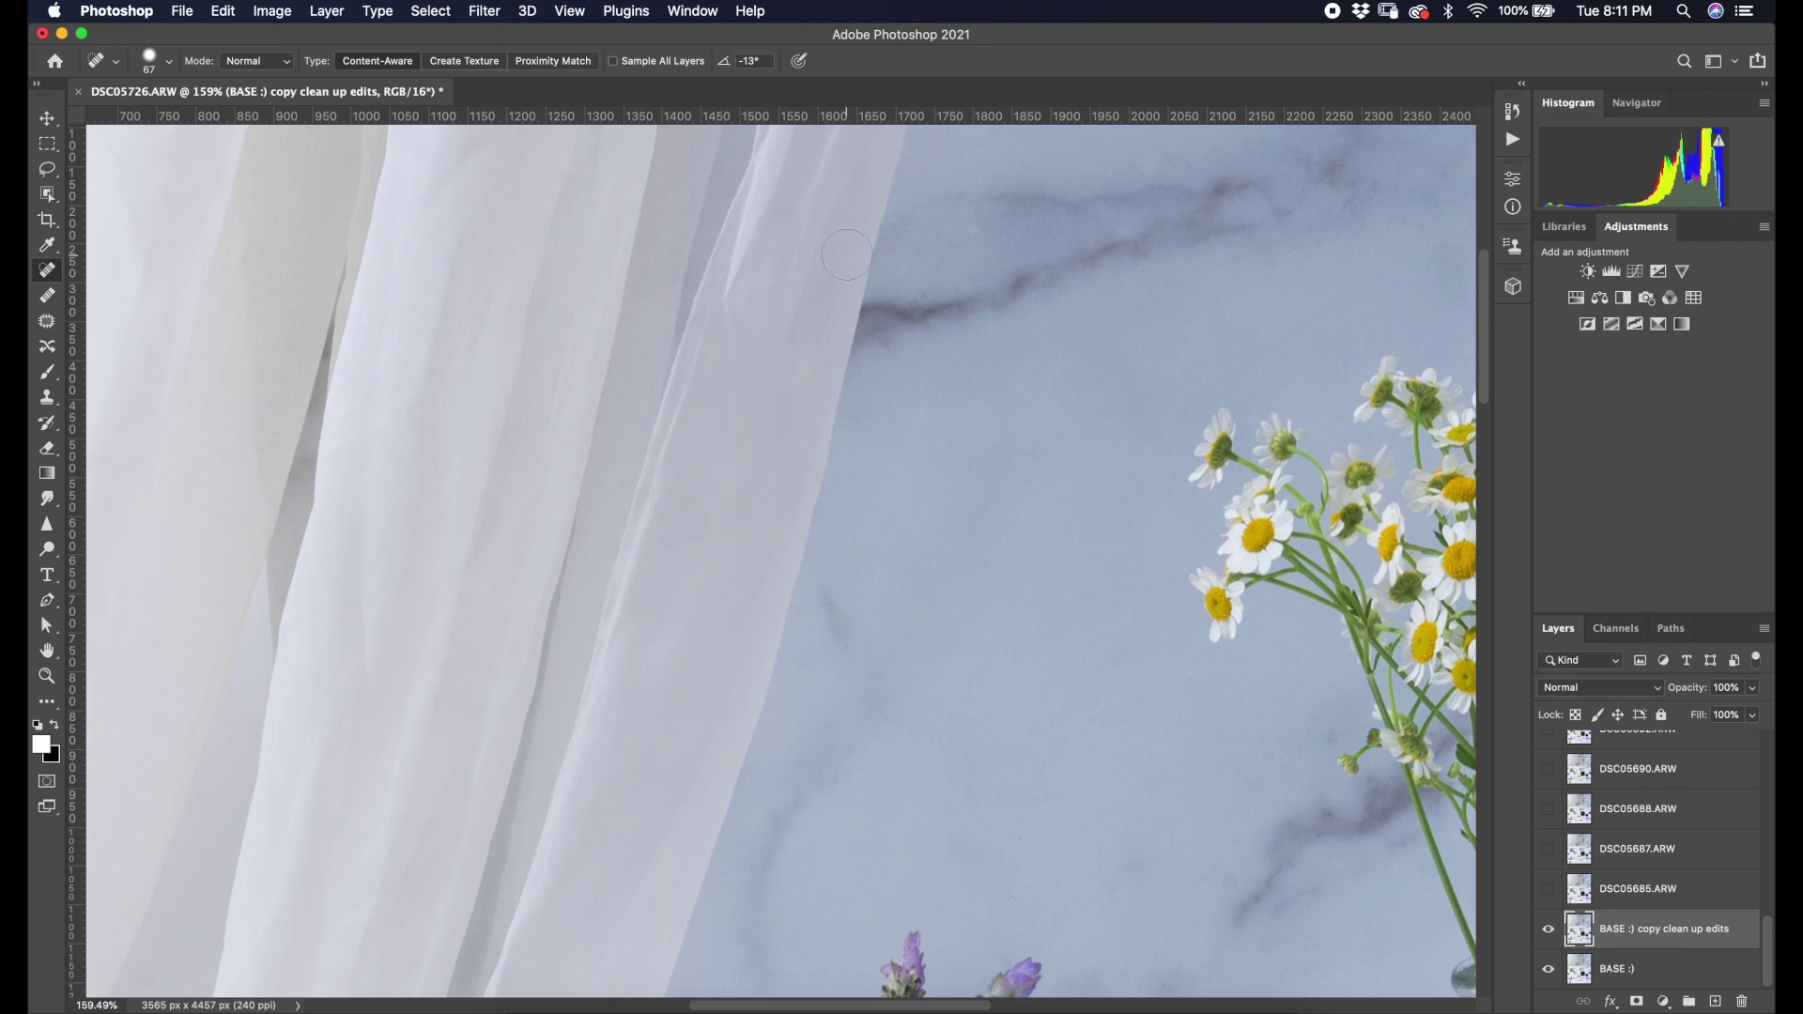
scroll(847, 254, "down", 4)
scroll(428, 308, "up", 4)
Check the left and middle curtain folds up close and heal the leftover crease with the Spot Healing Brush.
scroll(674, 184, "up", 1)
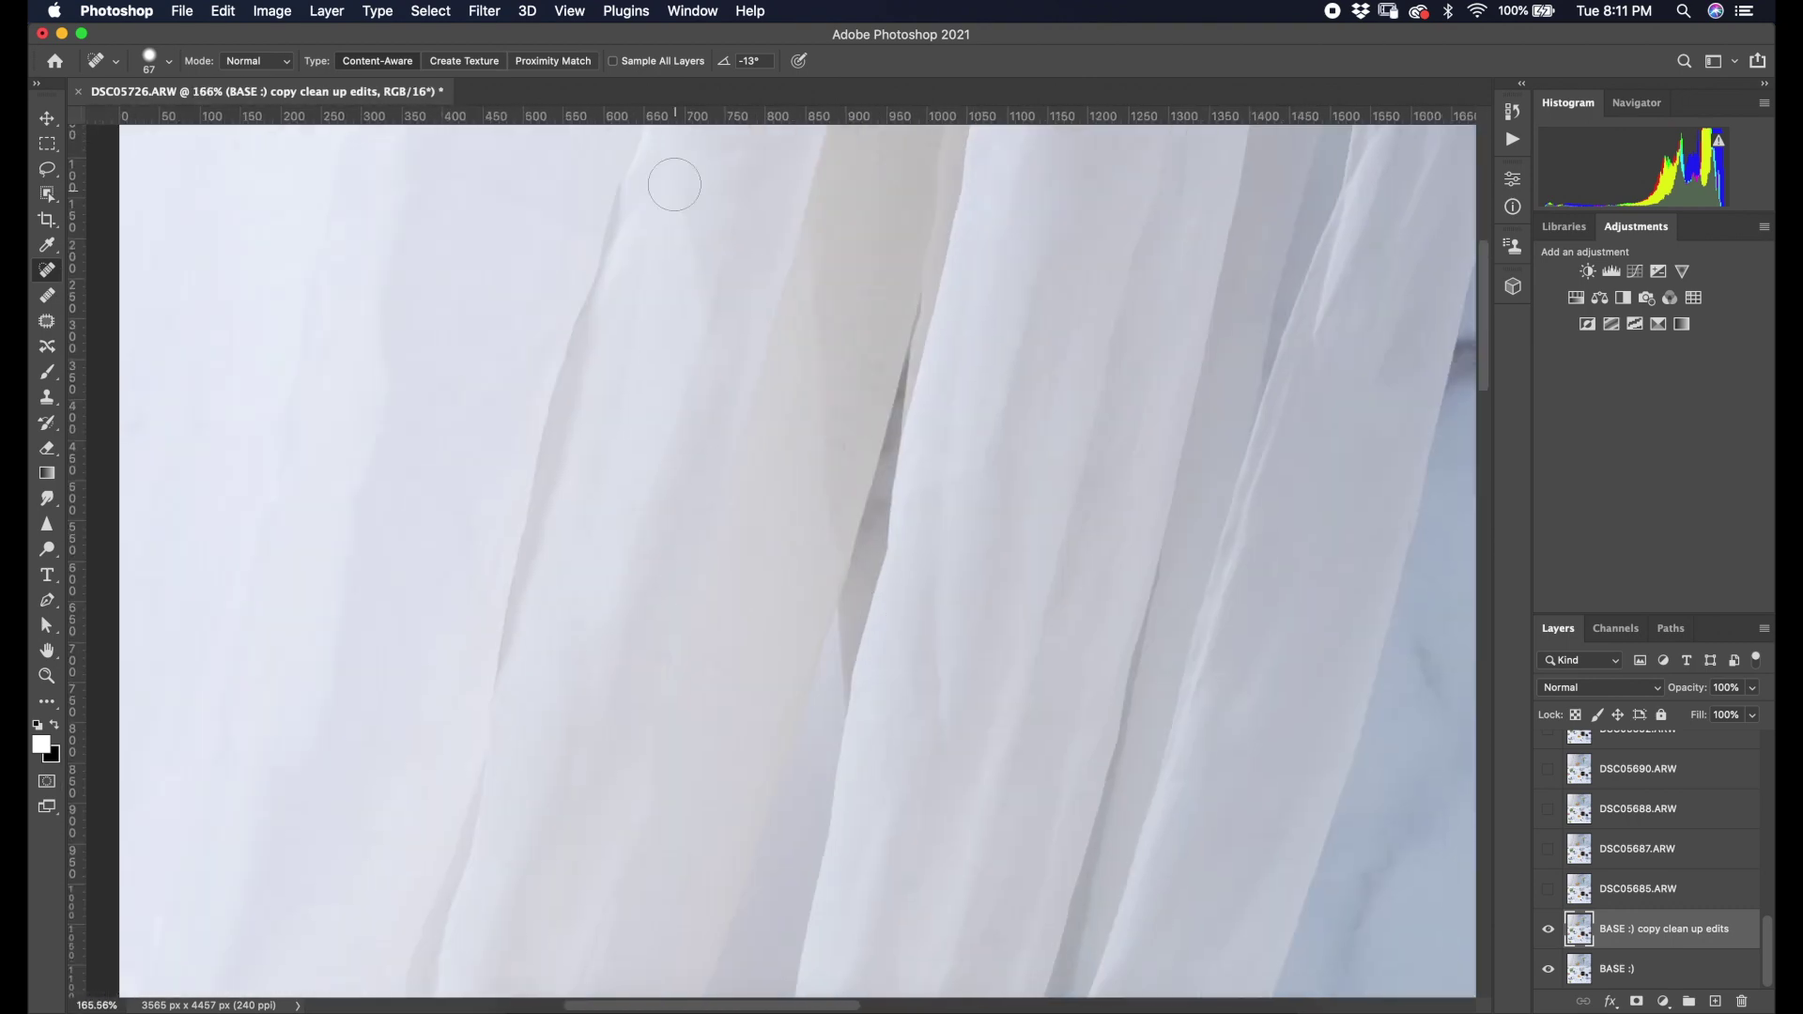
scroll(945, 655, "down", 3)
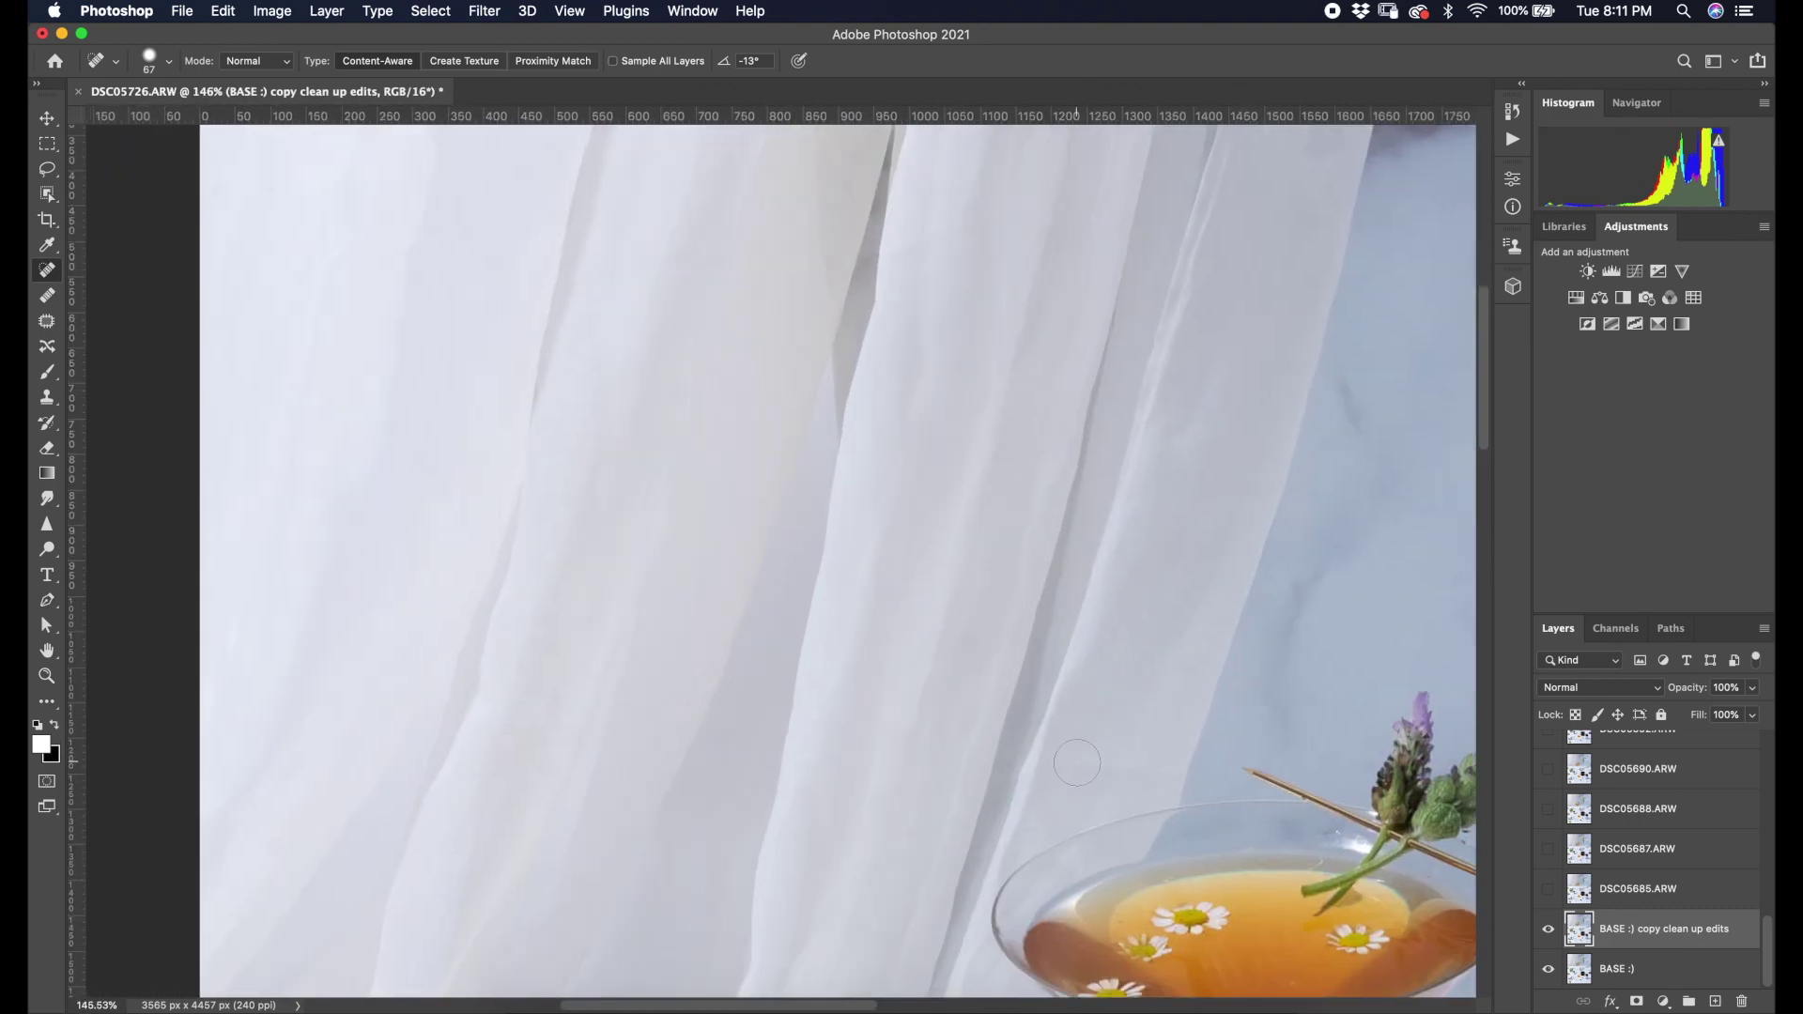
scroll(1072, 678, "up", 4)
scroll(1073, 678, "down", 4)
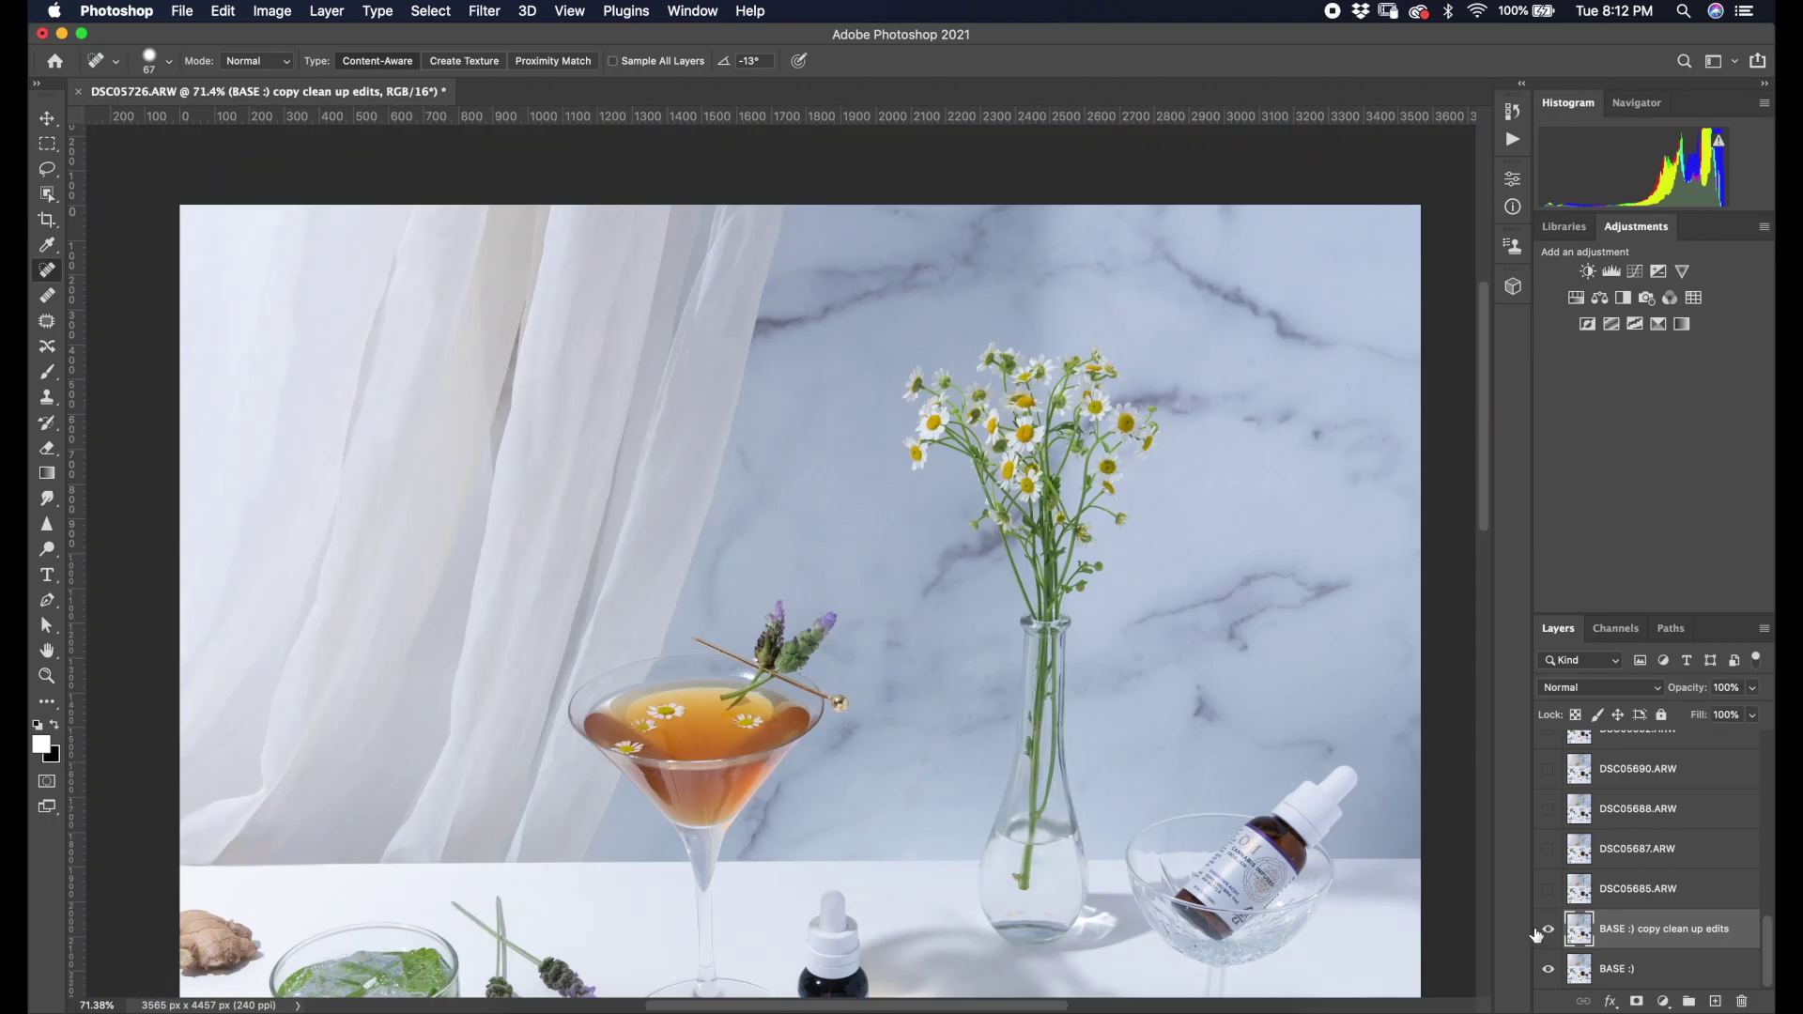
scroll(785, 225, "up", 4)
mouse_move(728, 570)
left_mouse_down()
mouse_move(715, 601)
mouse_move(603, 607)
left_mouse_up()
scroll(594, 588, "down", 4)
scroll(671, 428, "up", 5)
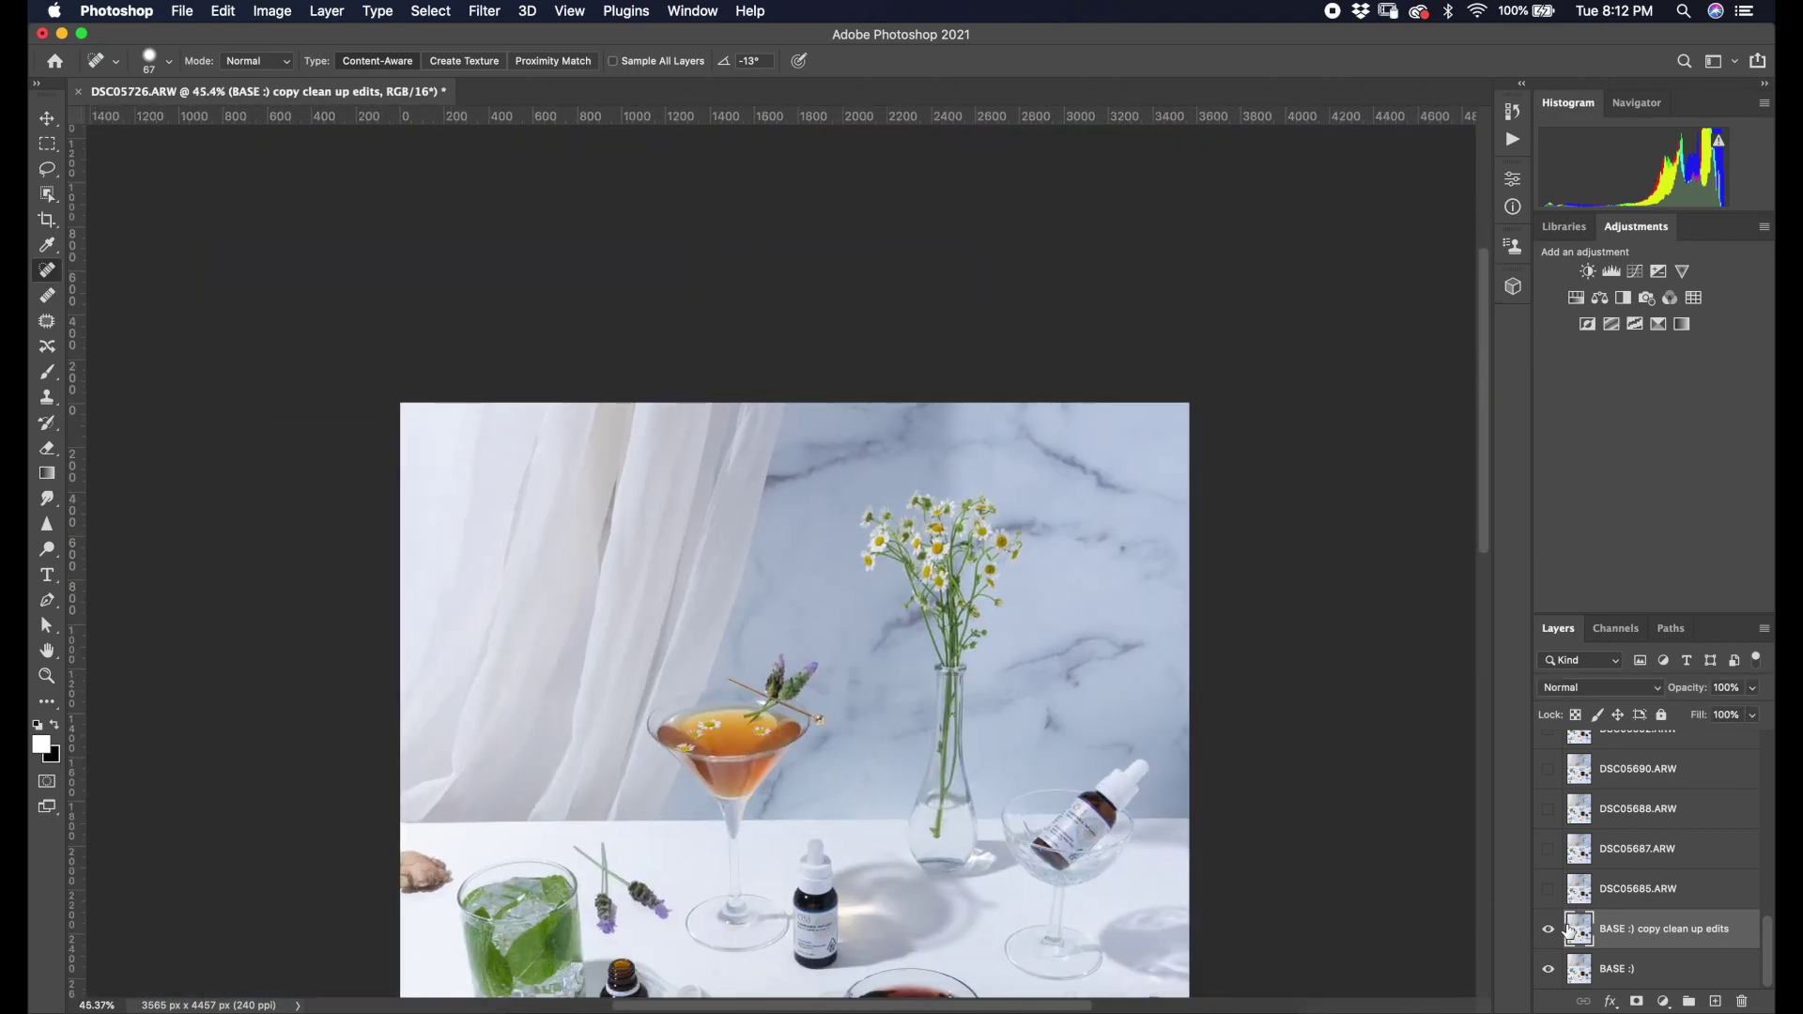
Heal the thin scratches and marks on the marble backdrop to the right of the daisies.
scroll(1086, 362, "right", 5)
scroll(1087, 363, "down", 5)
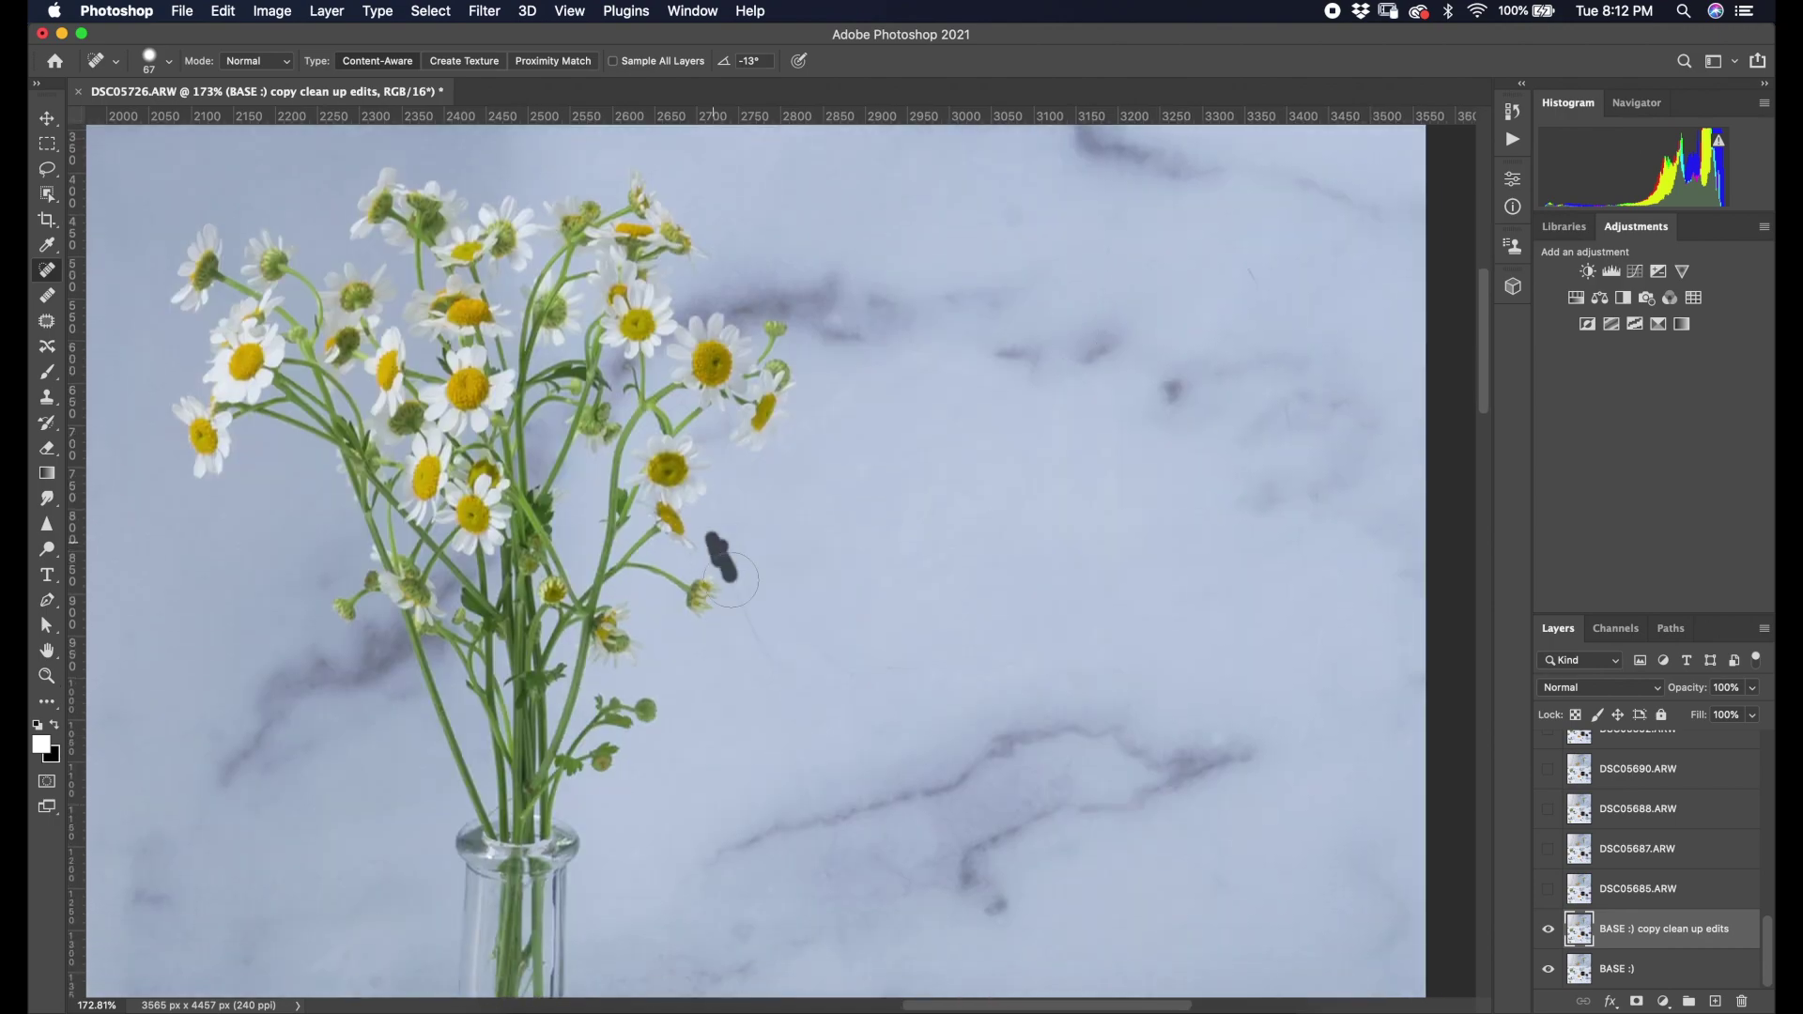
left_click_drag(1141, 176, 1192, 249)
scroll(939, 526, "down", 2)
mouse_move(728, 634)
left_mouse_down()
mouse_move(770, 747)
mouse_move(865, 847)
left_mouse_up()
scroll(849, 732, "down", 5)
left_click_drag(1281, 222, 1249, 354)
scroll(1249, 354, "down", 3)
Heal the blotches on the marble backdrop between the martini glass and the vase.
scroll(1249, 354, "left", 4)
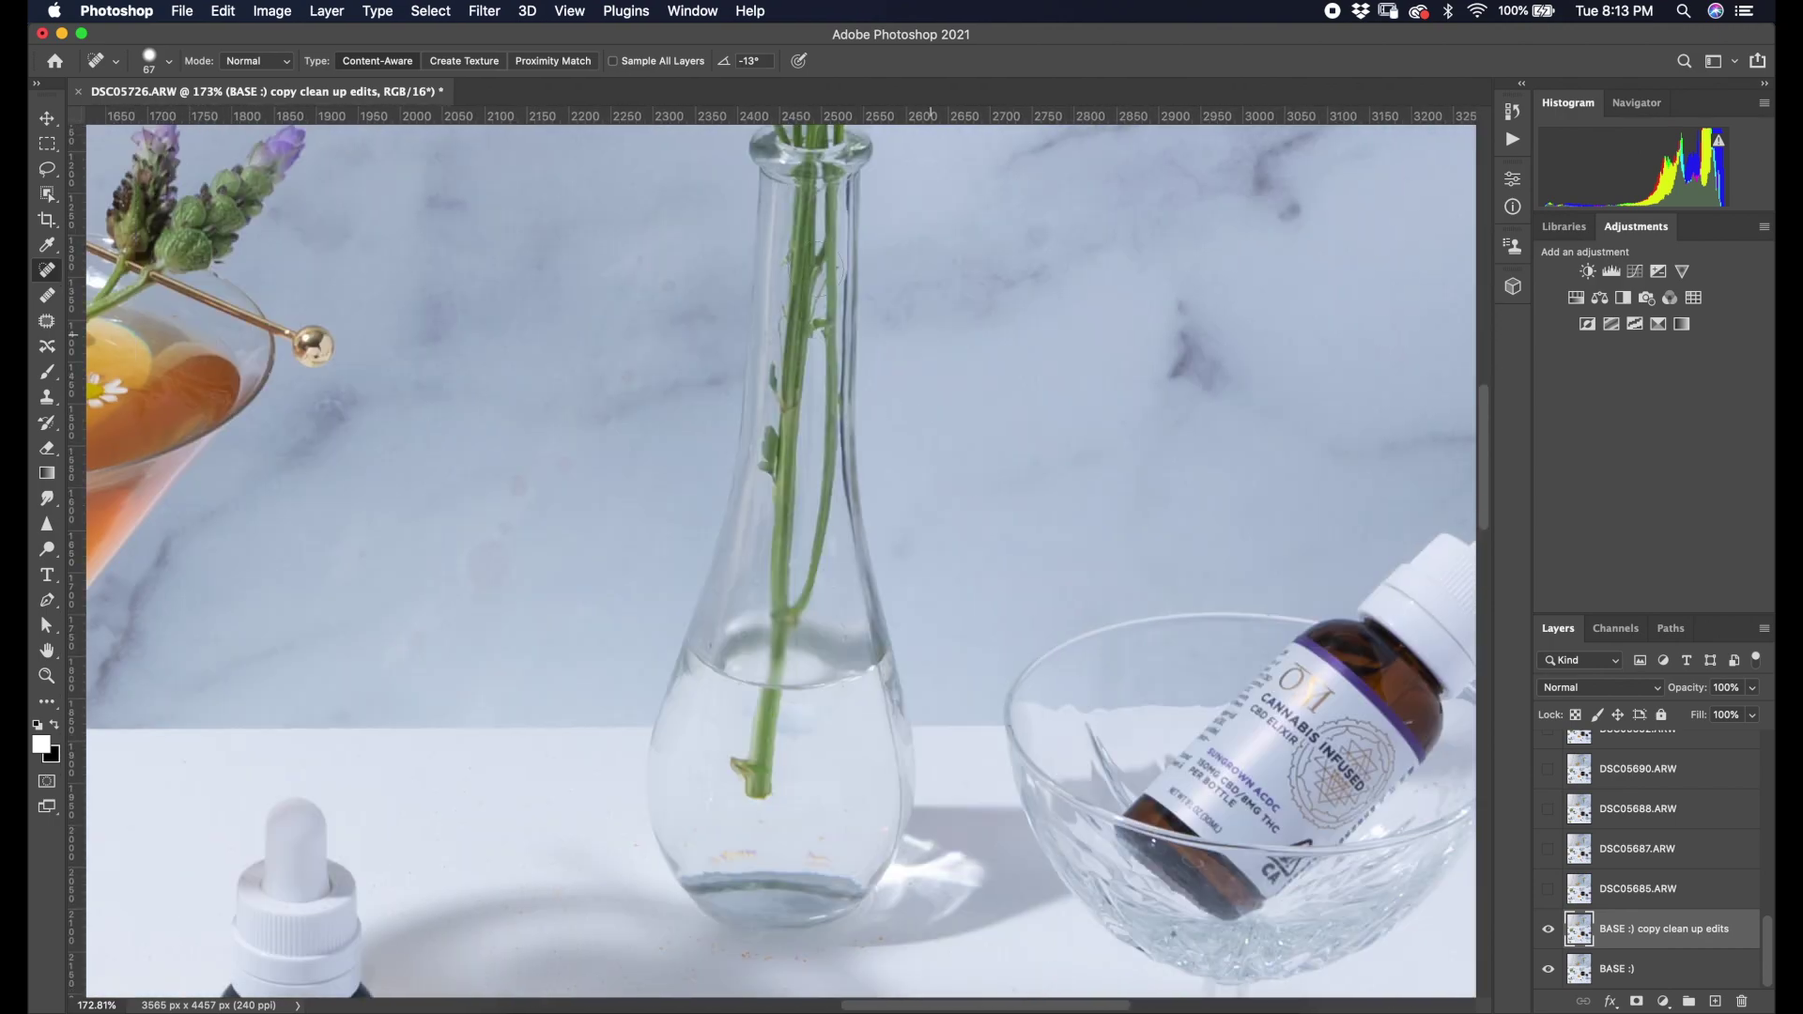
left_click_drag(657, 242, 630, 269)
left_click_drag(347, 556, 335, 598)
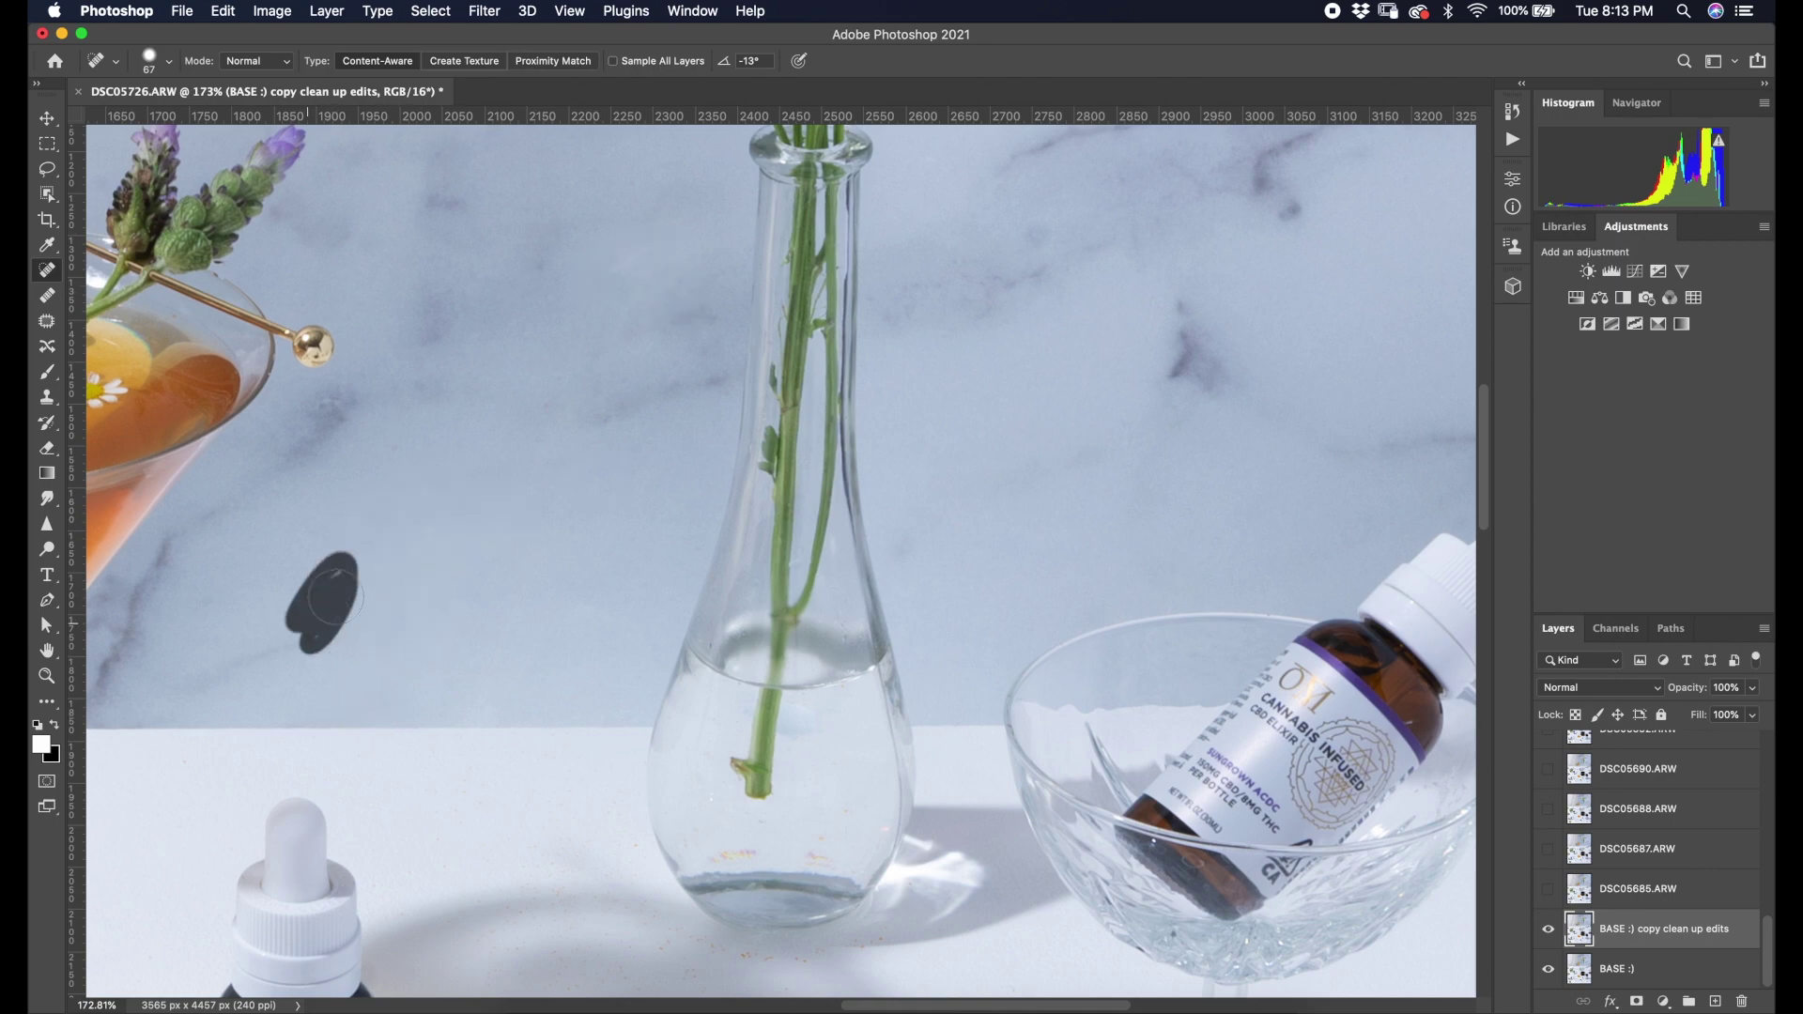
left_click_drag(525, 450, 522, 453)
scroll(524, 449, "up", 5)
scroll(639, 441, "left", 5)
scroll(639, 441, "up", 5)
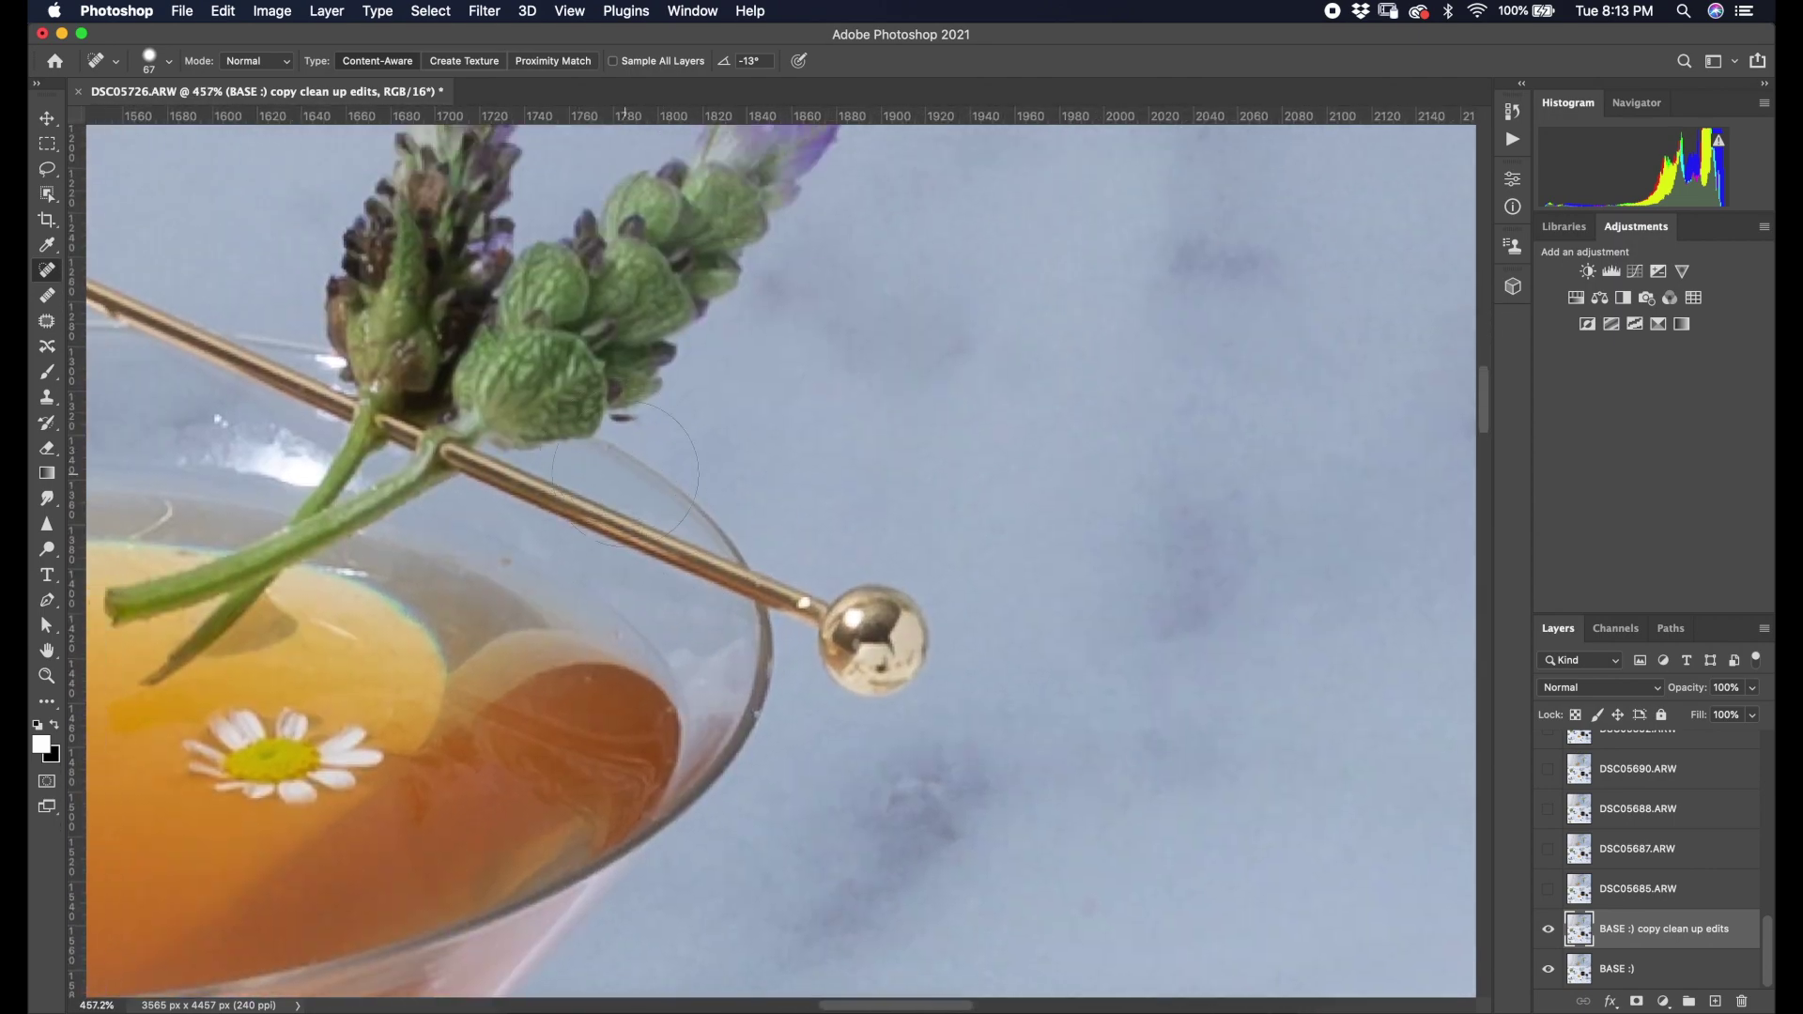
Examine the marble backdrop and the tabletop edge behind the bottles for remaining blemishes.
scroll(738, 431, "down", 4)
scroll(761, 526, "down", 3)
scroll(761, 531, "down", 4)
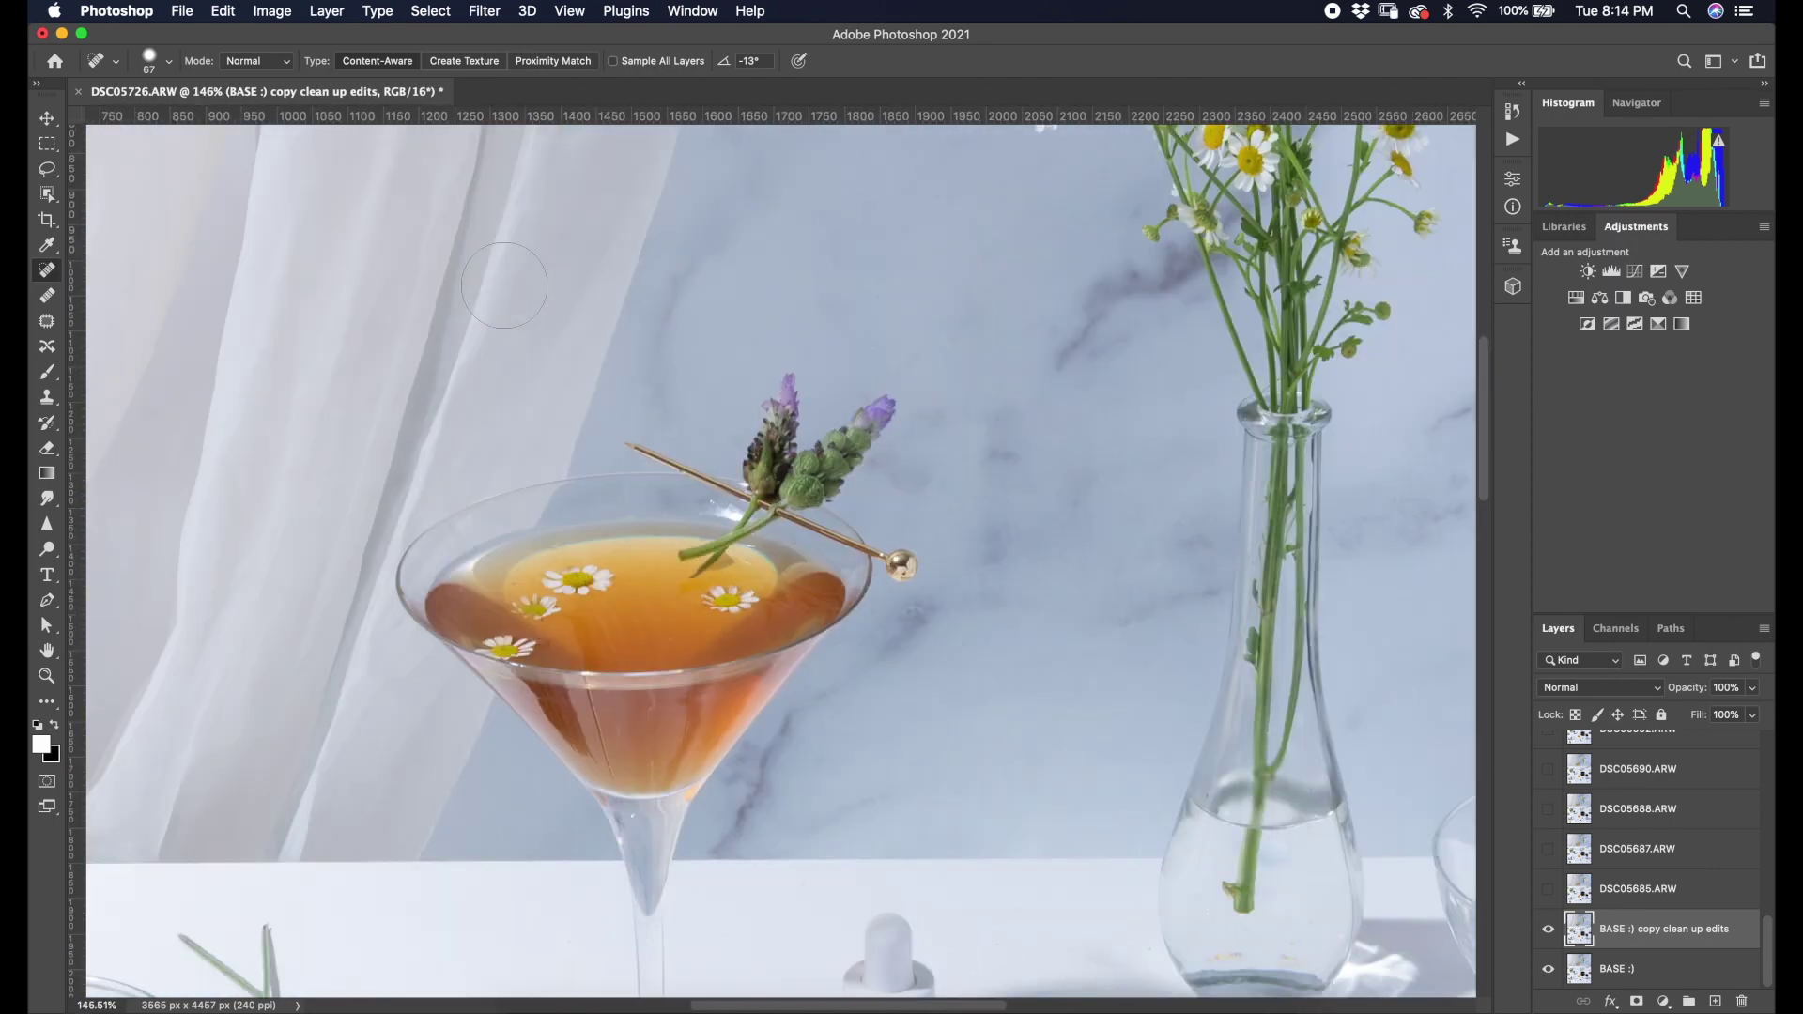
scroll(762, 531, "up", 9)
scroll(939, 563, "right", 10)
scroll(1118, 648, "down", 15)
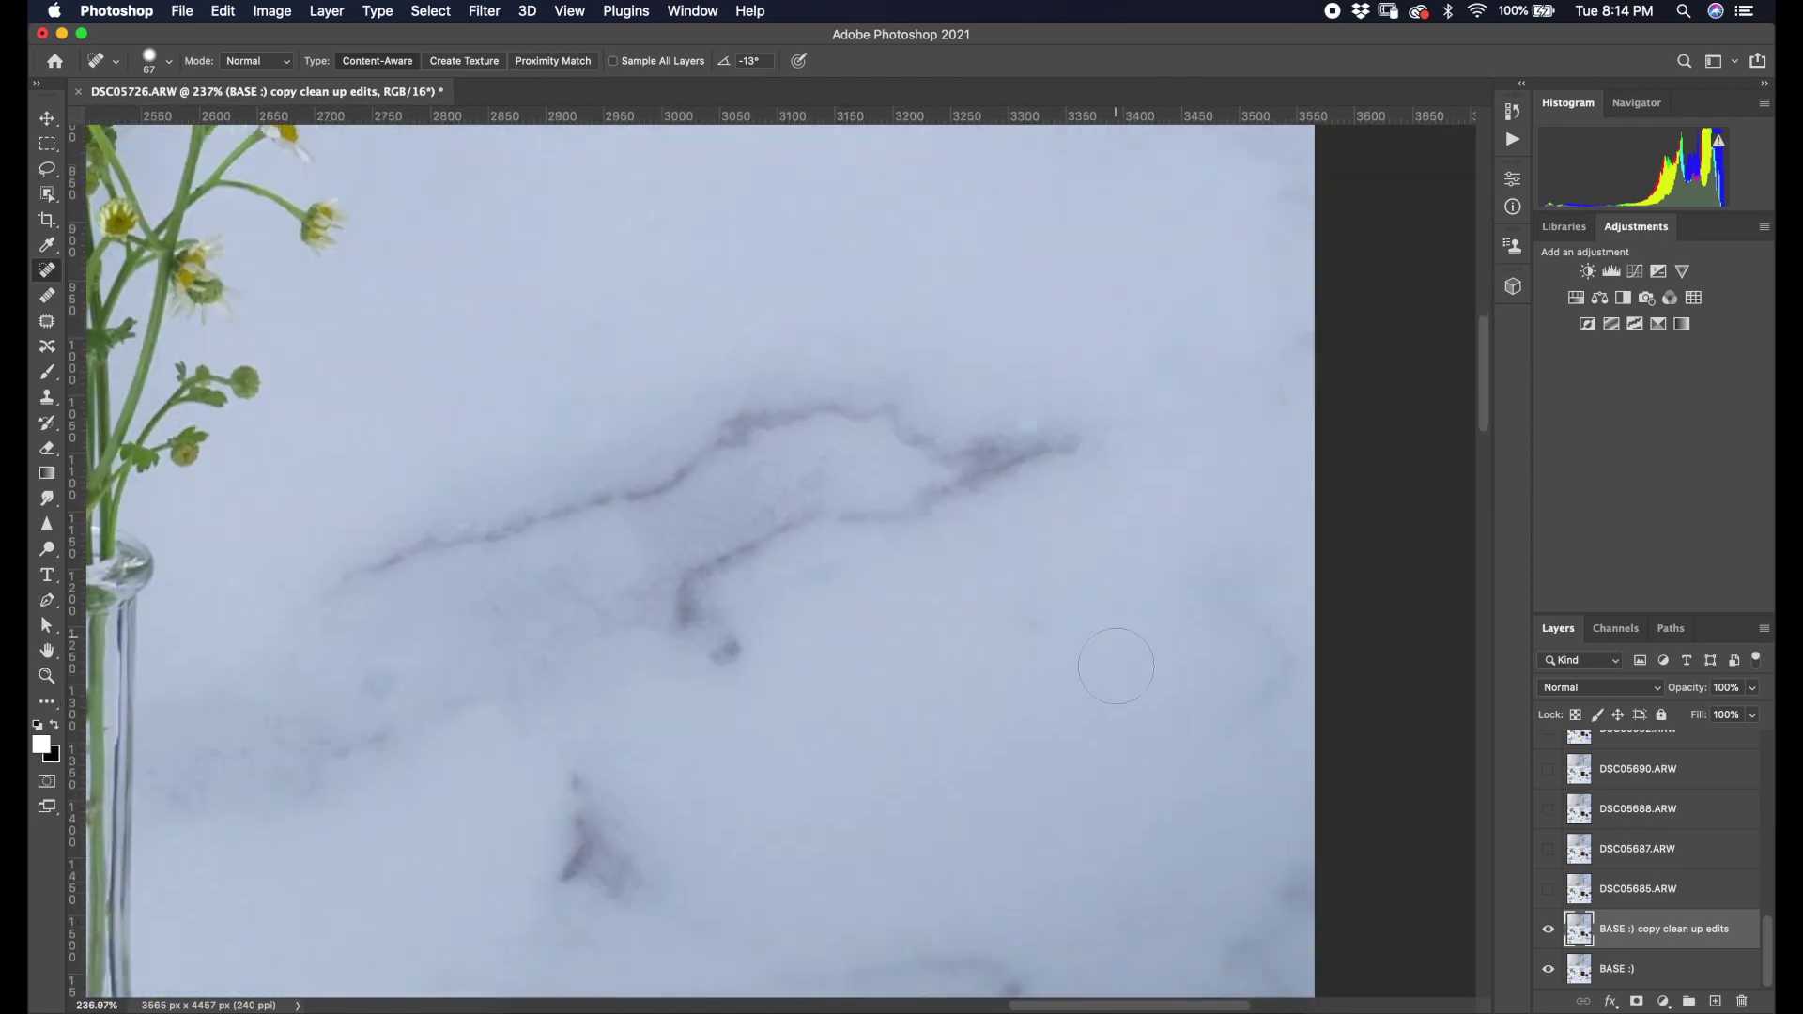
scroll(1130, 591, "down", 8)
scroll(804, 664, "up", 8)
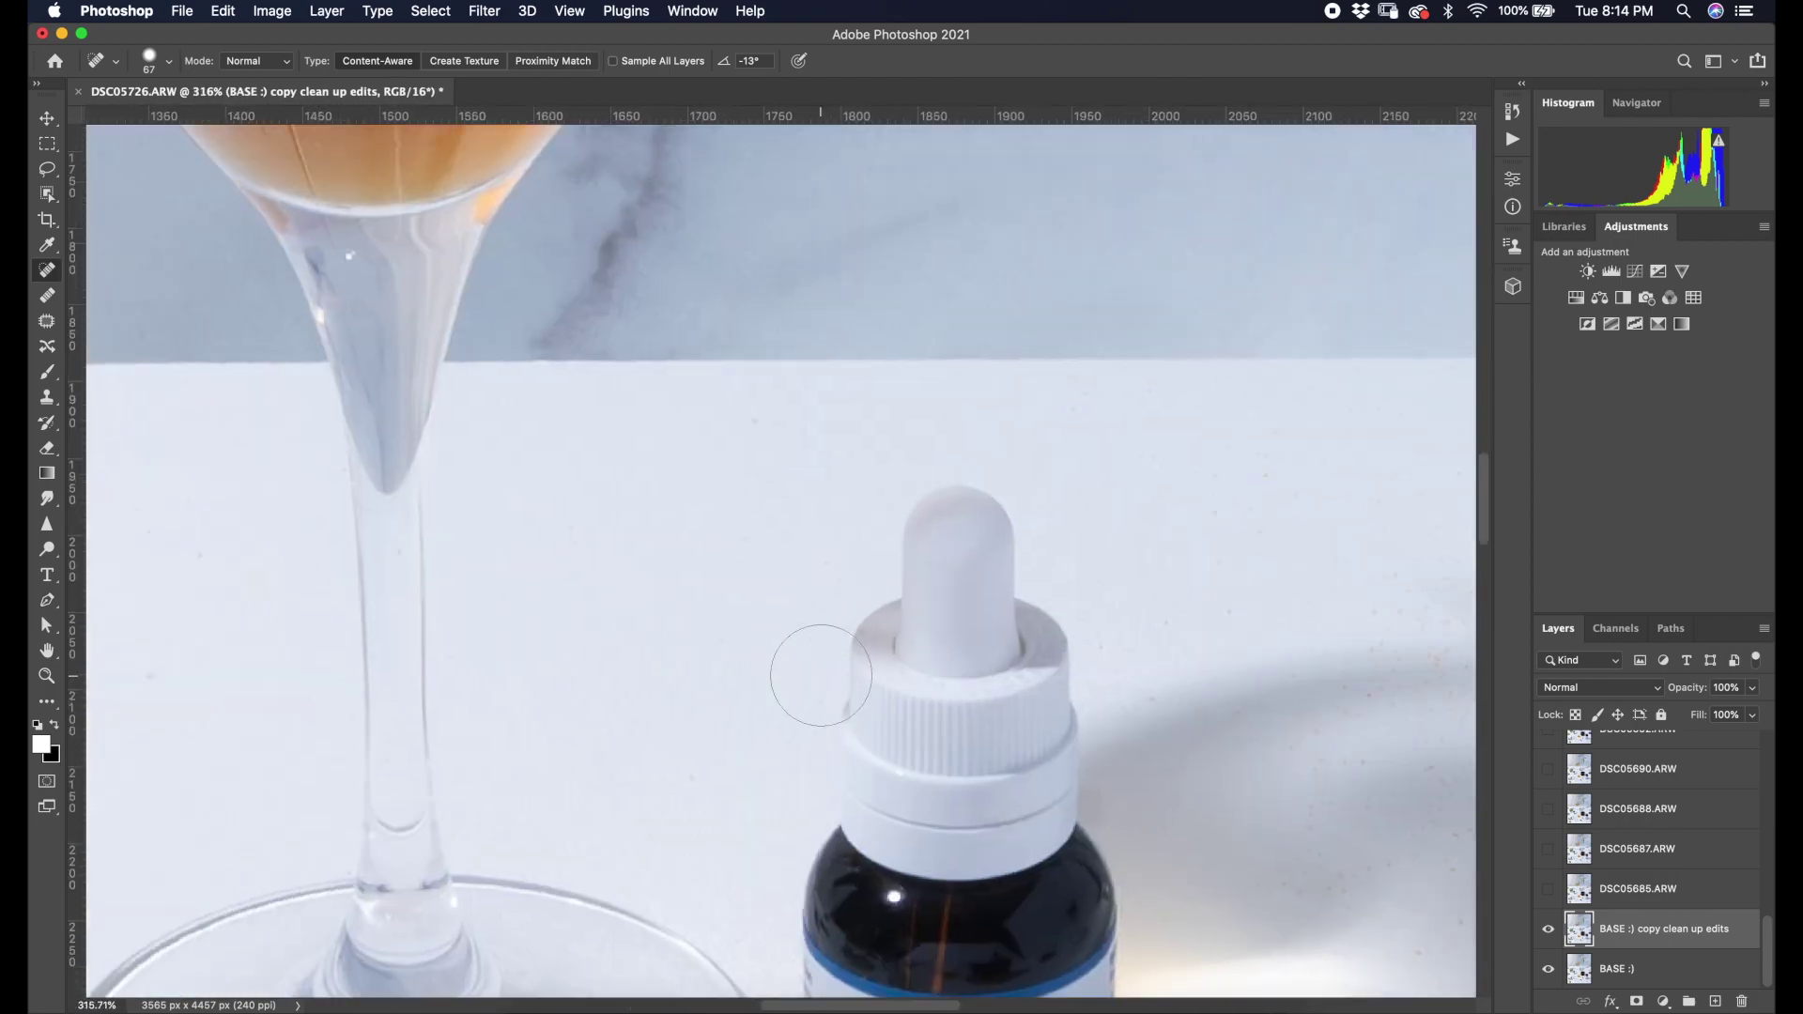
Remove the orange specks inside the water at the bottom of the vase with the Spot Healing Brush.
scroll(820, 675, "left", 10)
scroll(821, 676, "down", 4)
scroll(1308, 282, "right", 15)
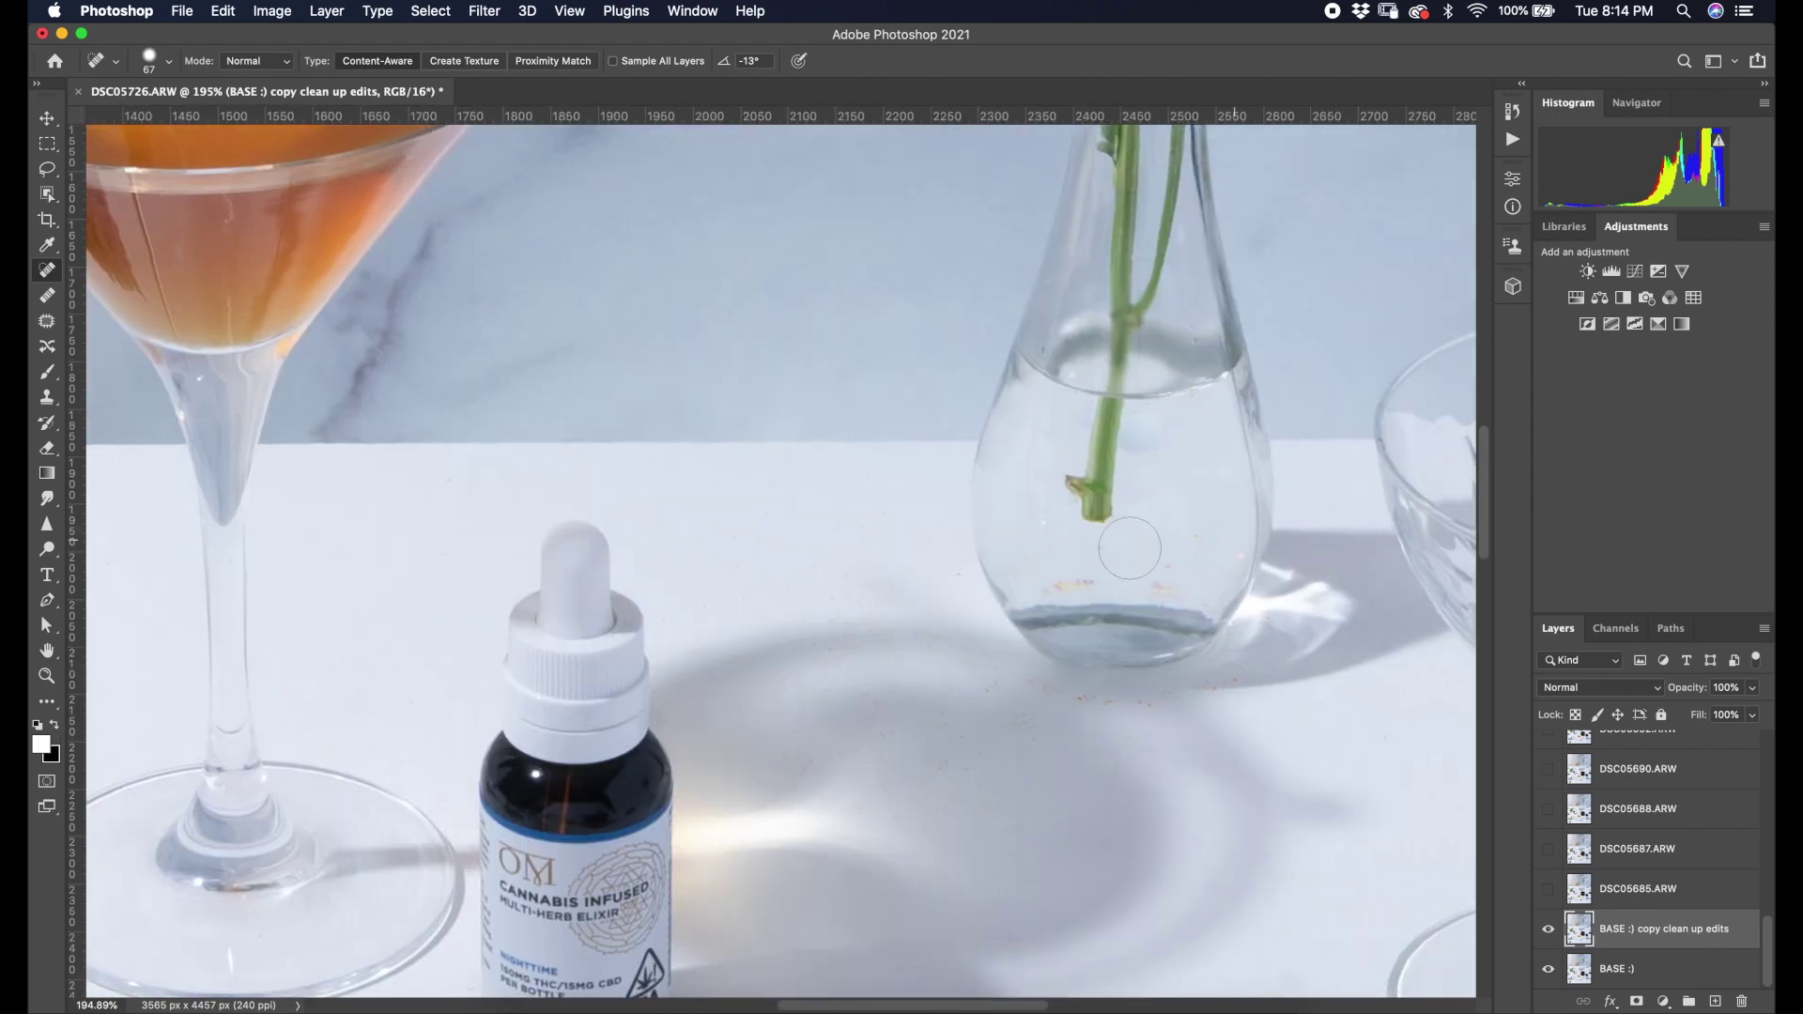
scroll(596, 616, "up", 7)
scroll(597, 616, "right", 3)
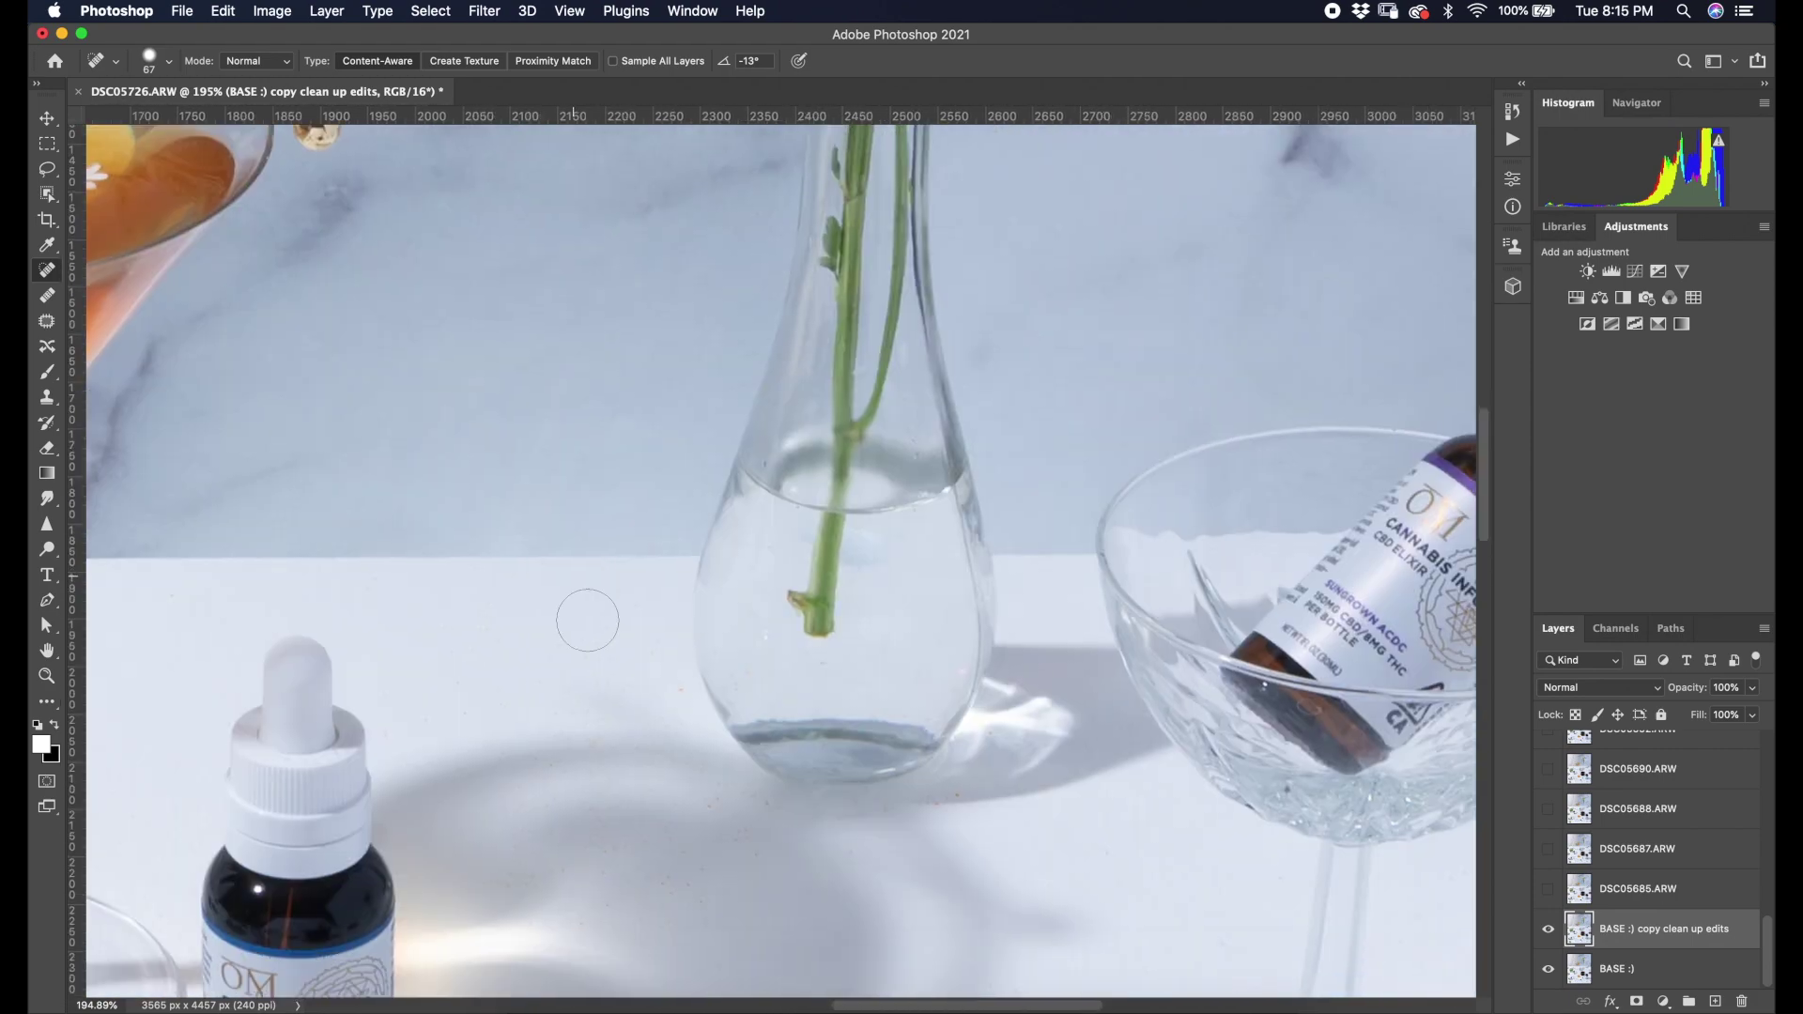
scroll(601, 658, "up", 5)
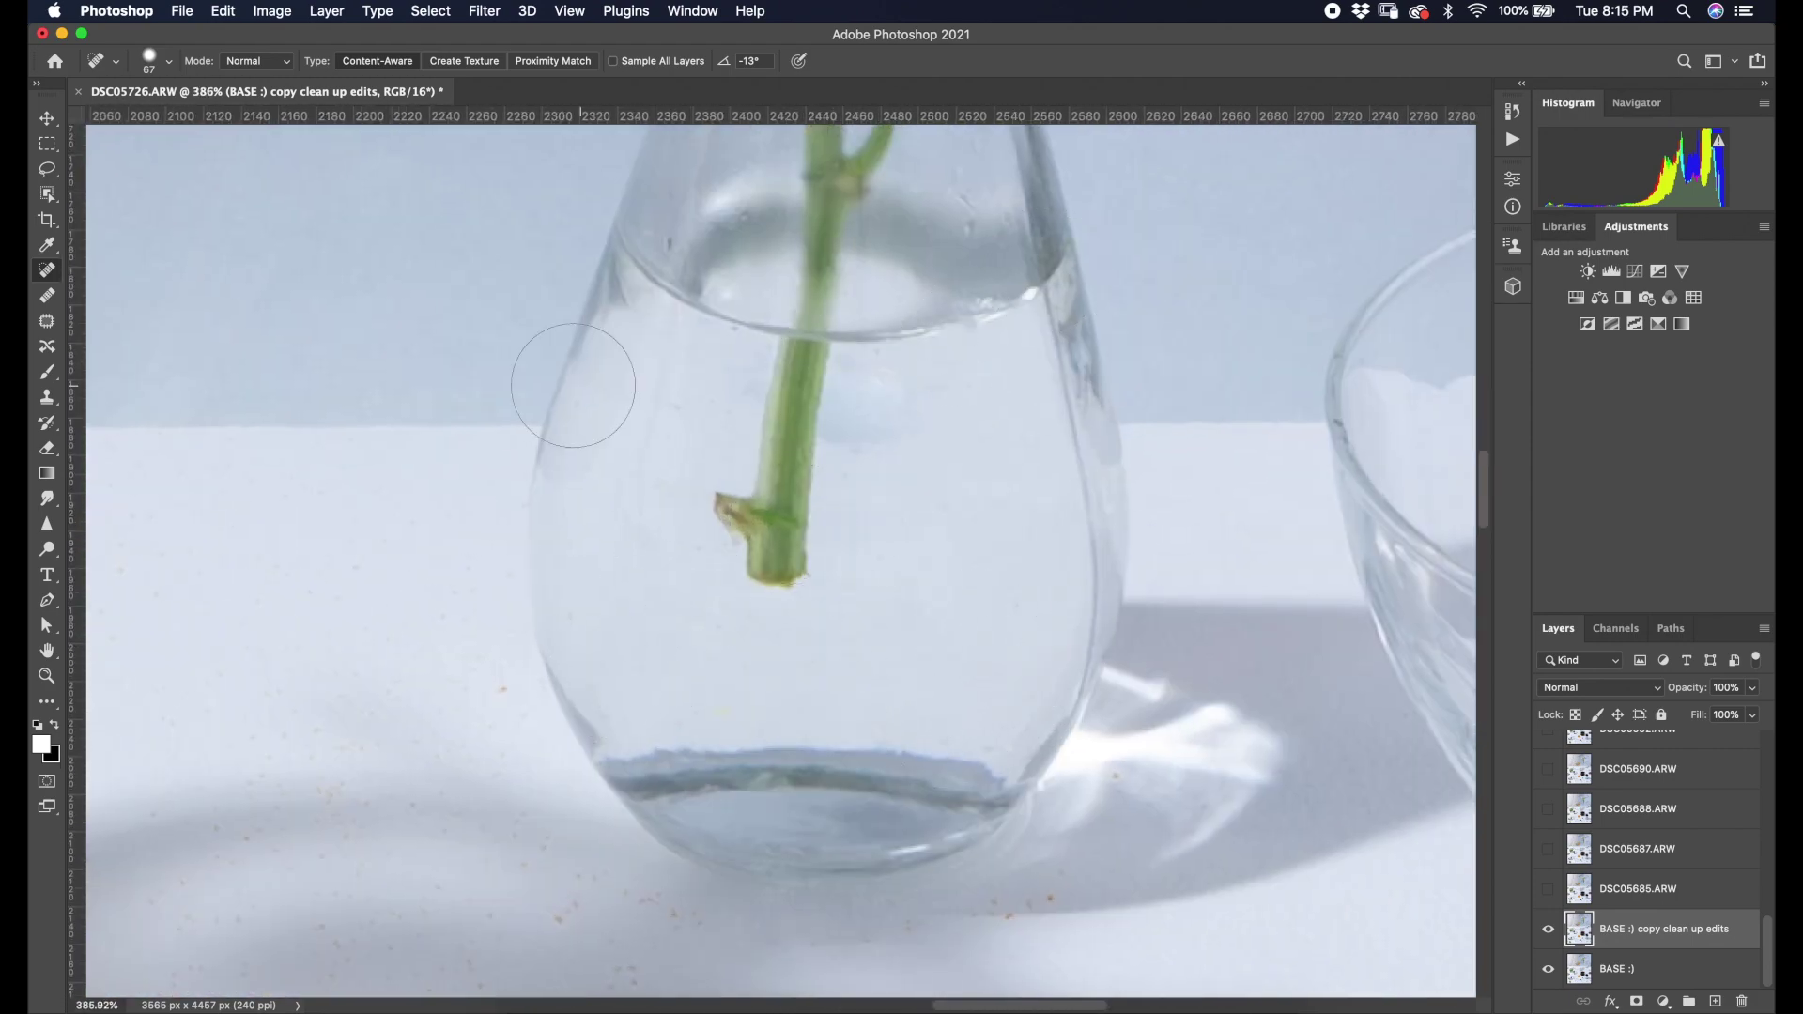
Reduce the Spot Healing Brush to size 15 and heal small specks on the tabletop around the vase.
scroll(573, 386, "left", 5)
left_click(168, 61)
left_click_drag(121, 113, 85, 113)
left_click(892, 644)
scroll(358, 606, "down", 8)
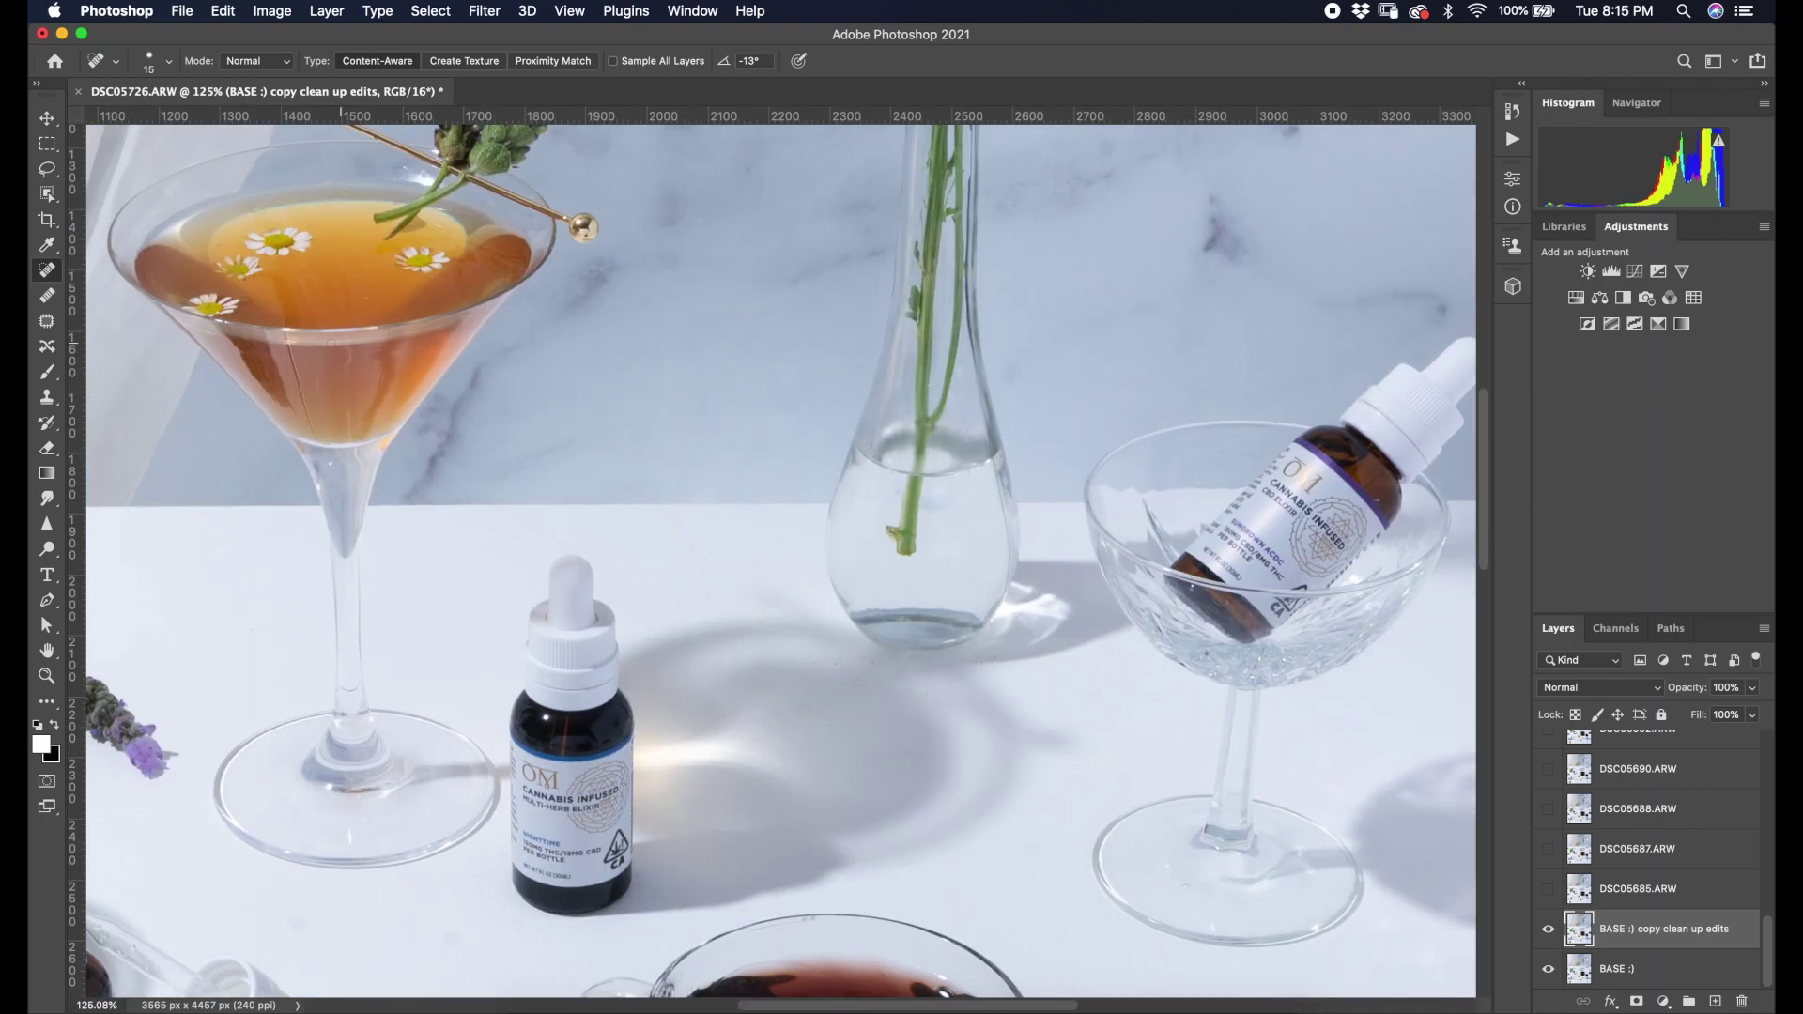
Patch the blemishes on the white tabletop between the dropper bottle and the vase, and clear the selection.
key("j")
left_click_drag(612, 526, 614, 526)
left_click(430, 11)
left_click(460, 51)
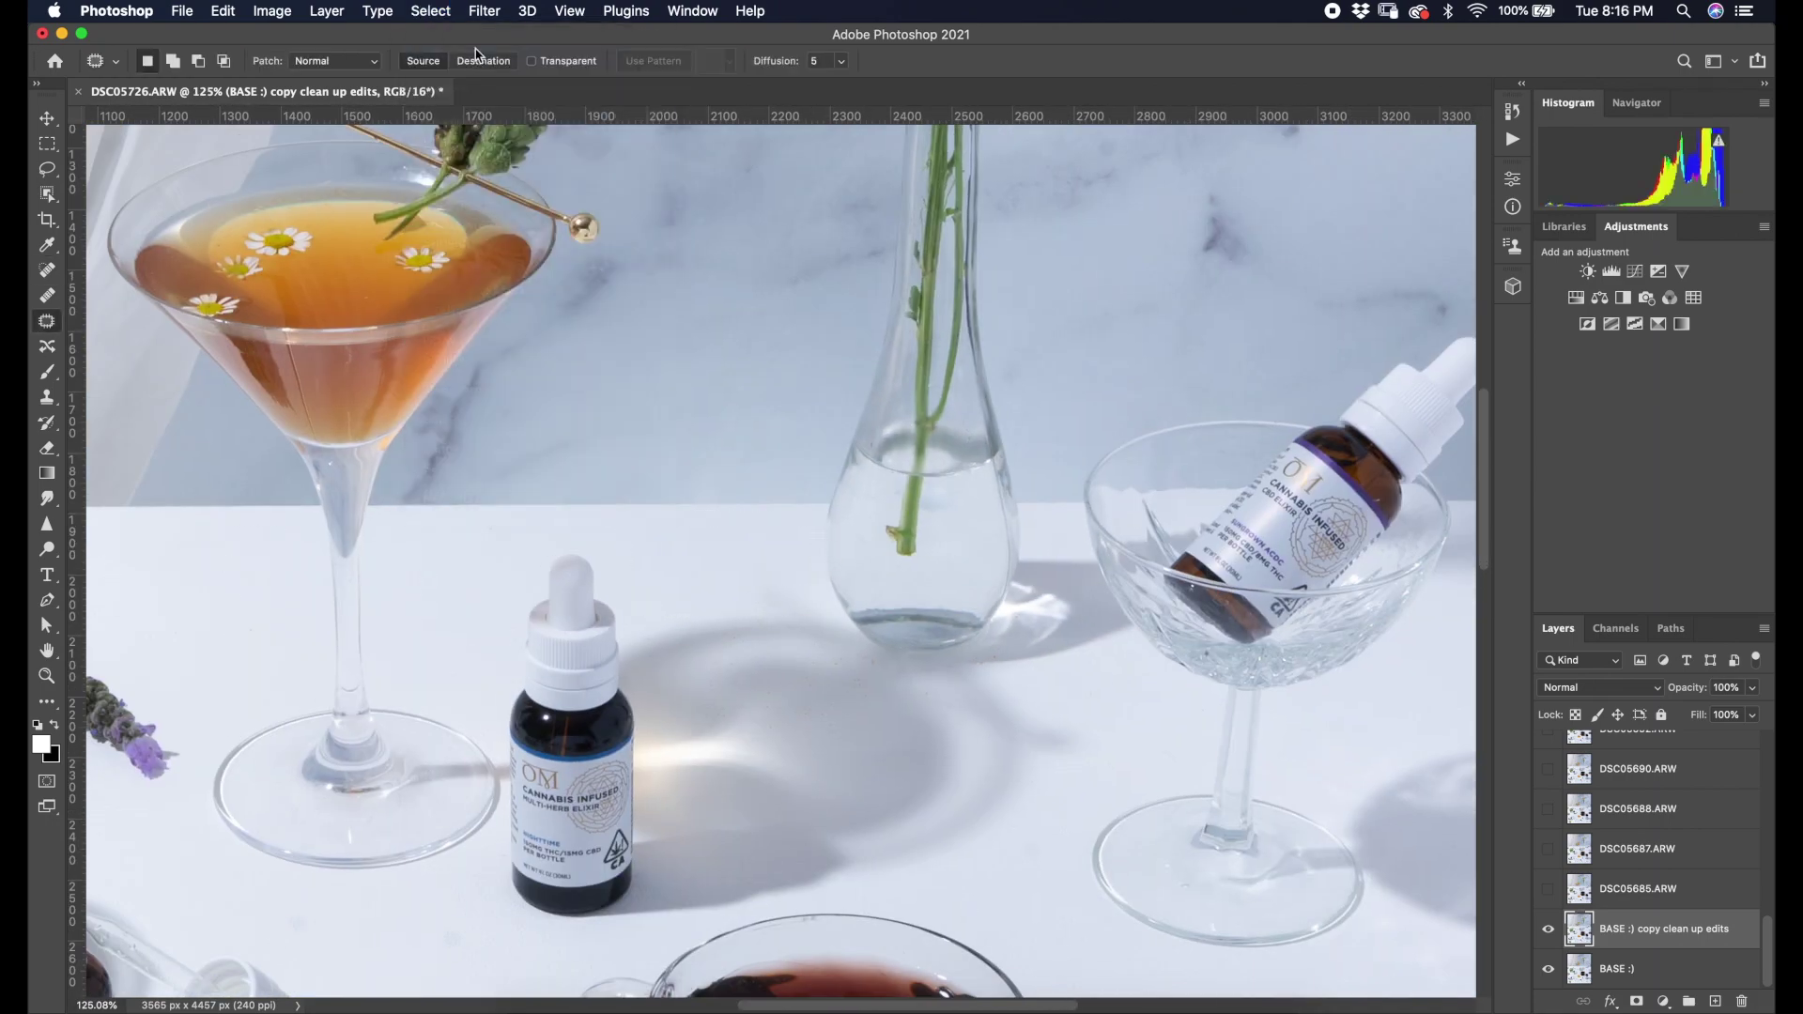
scroll(846, 575, "down", 5)
scroll(825, 569, "up", 10)
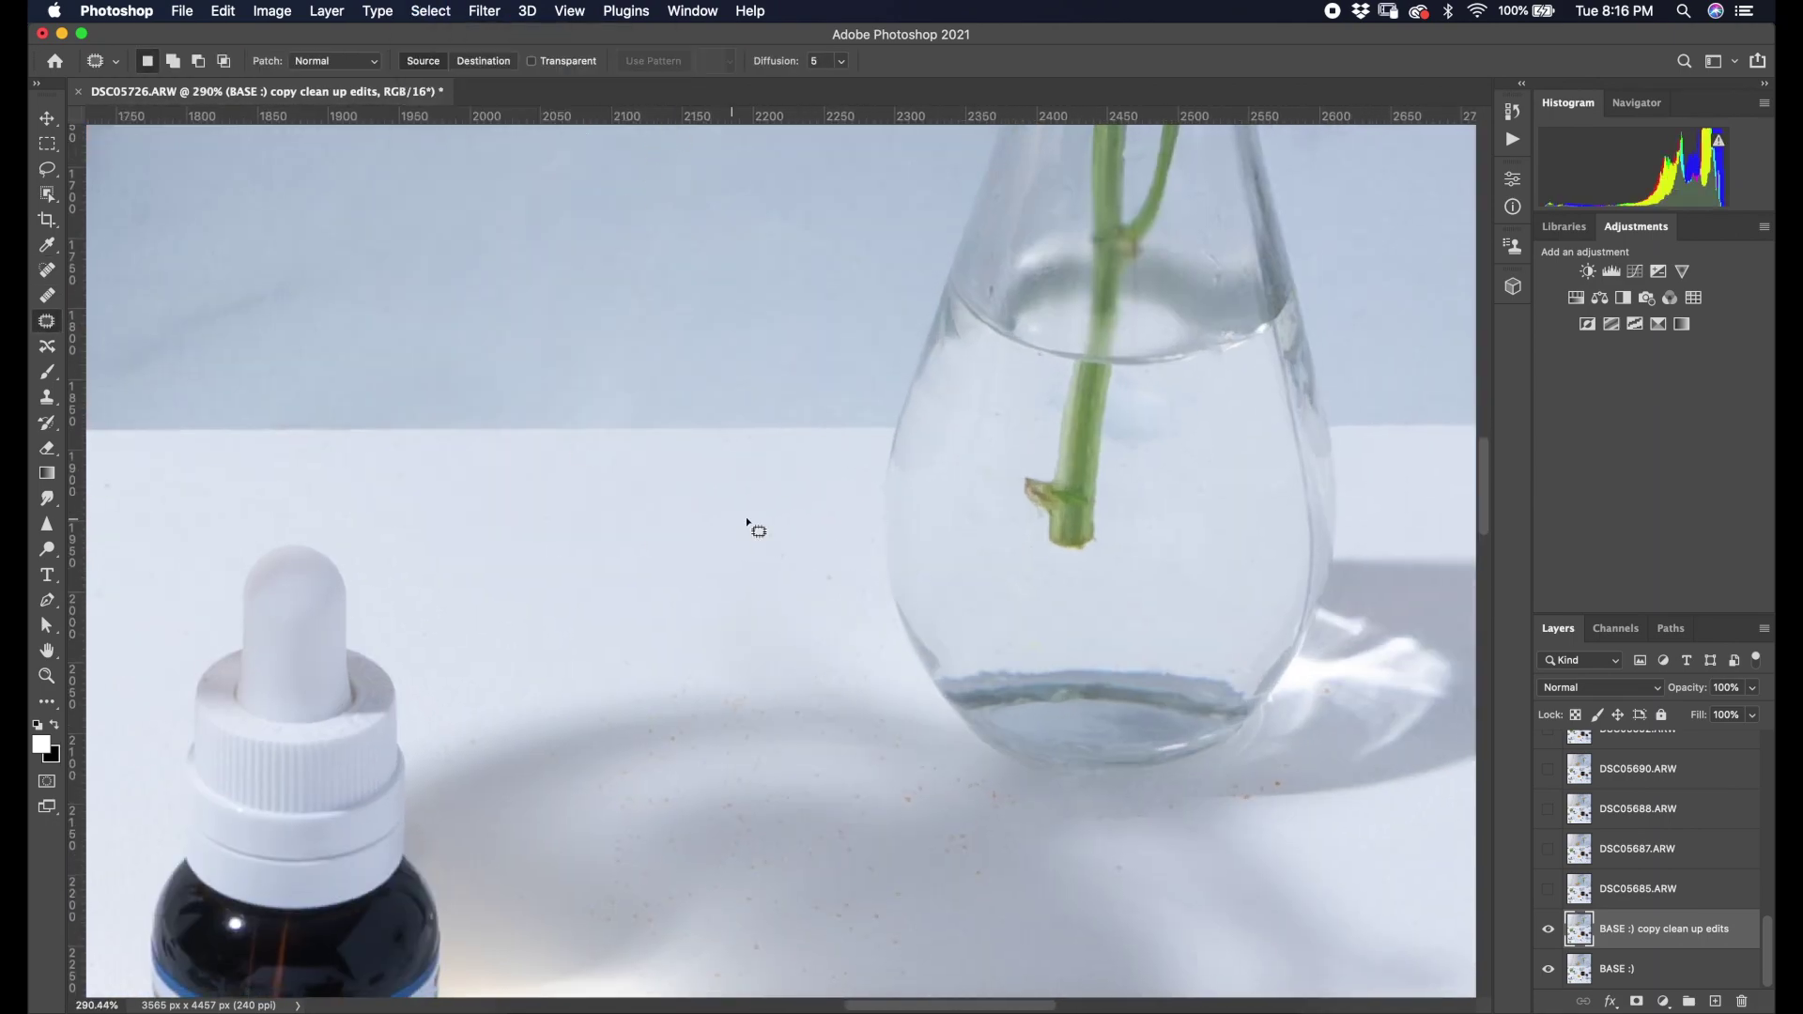
left_click_drag(752, 523, 748, 519)
left_click(431, 11)
left_click(449, 53)
Remove the reddish specks from the tabletop shadow below the vase with the Spot Healing Brush at size 15.
scroll(825, 569, "up", 3)
key("j")
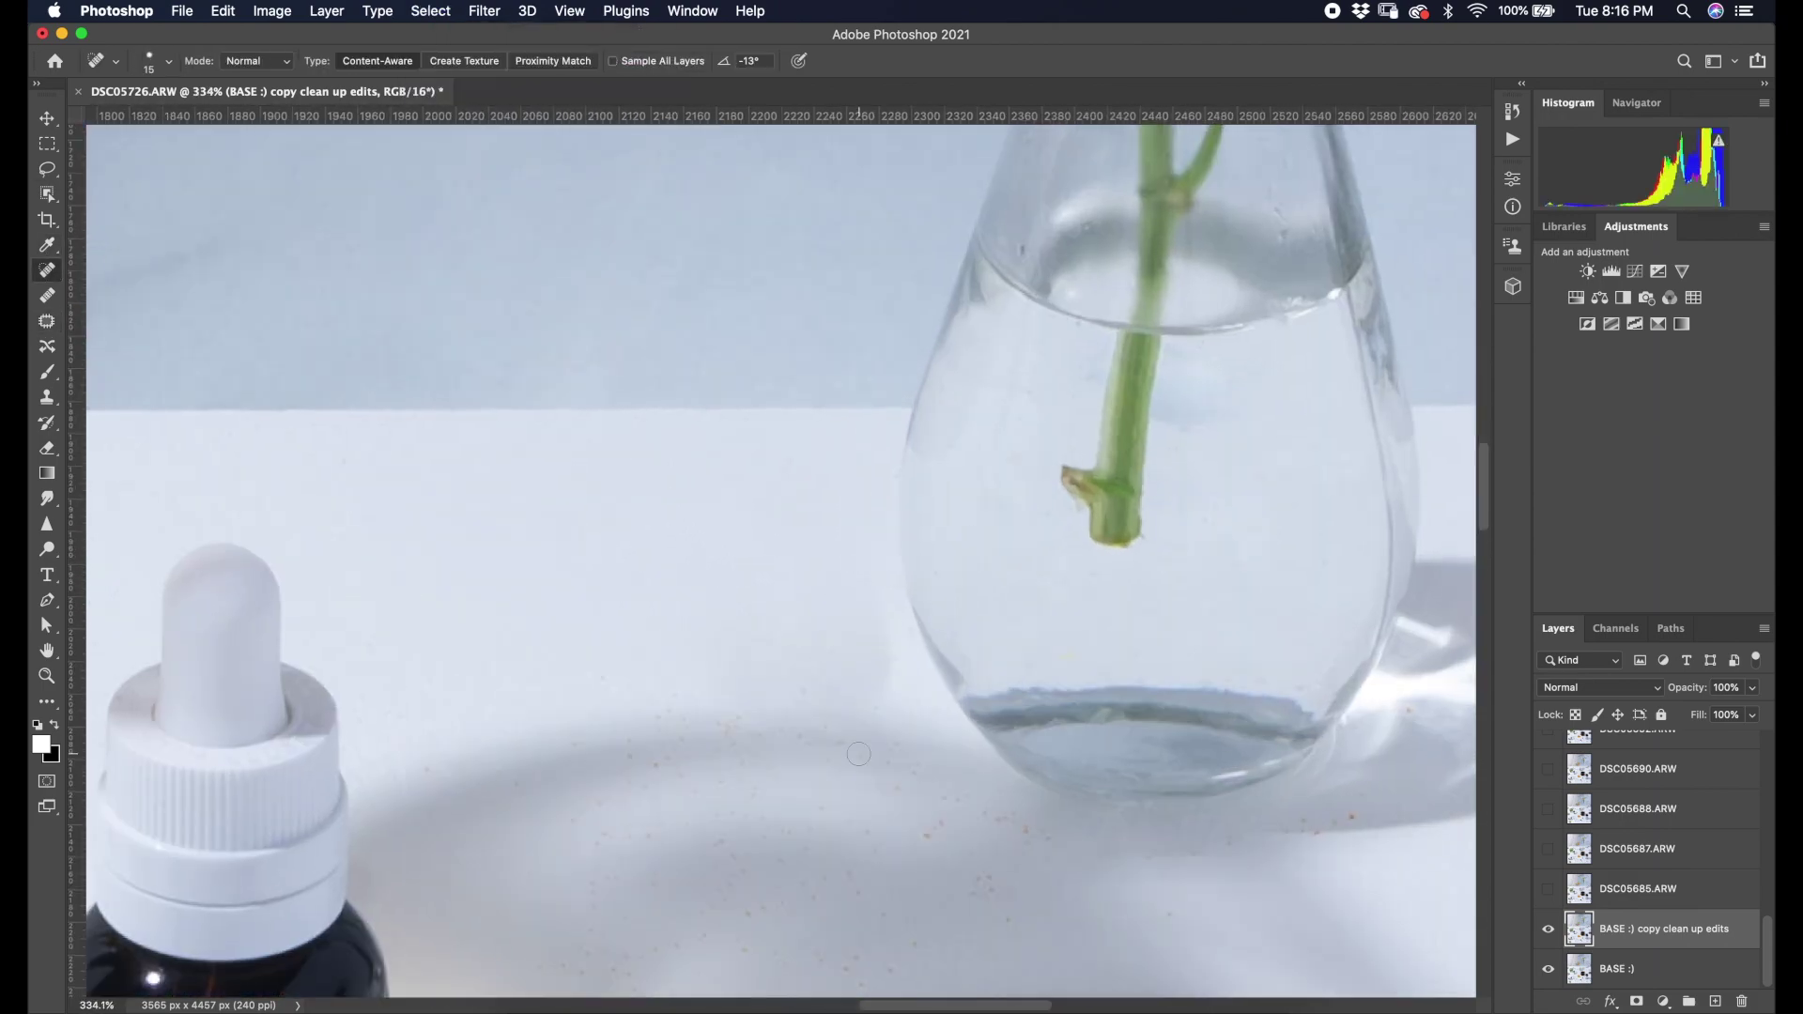
left_click_drag(881, 615, 887, 693)
scroll(751, 544, "up", 2)
left_click_drag(696, 688, 712, 685)
scroll(879, 696, "down", 3)
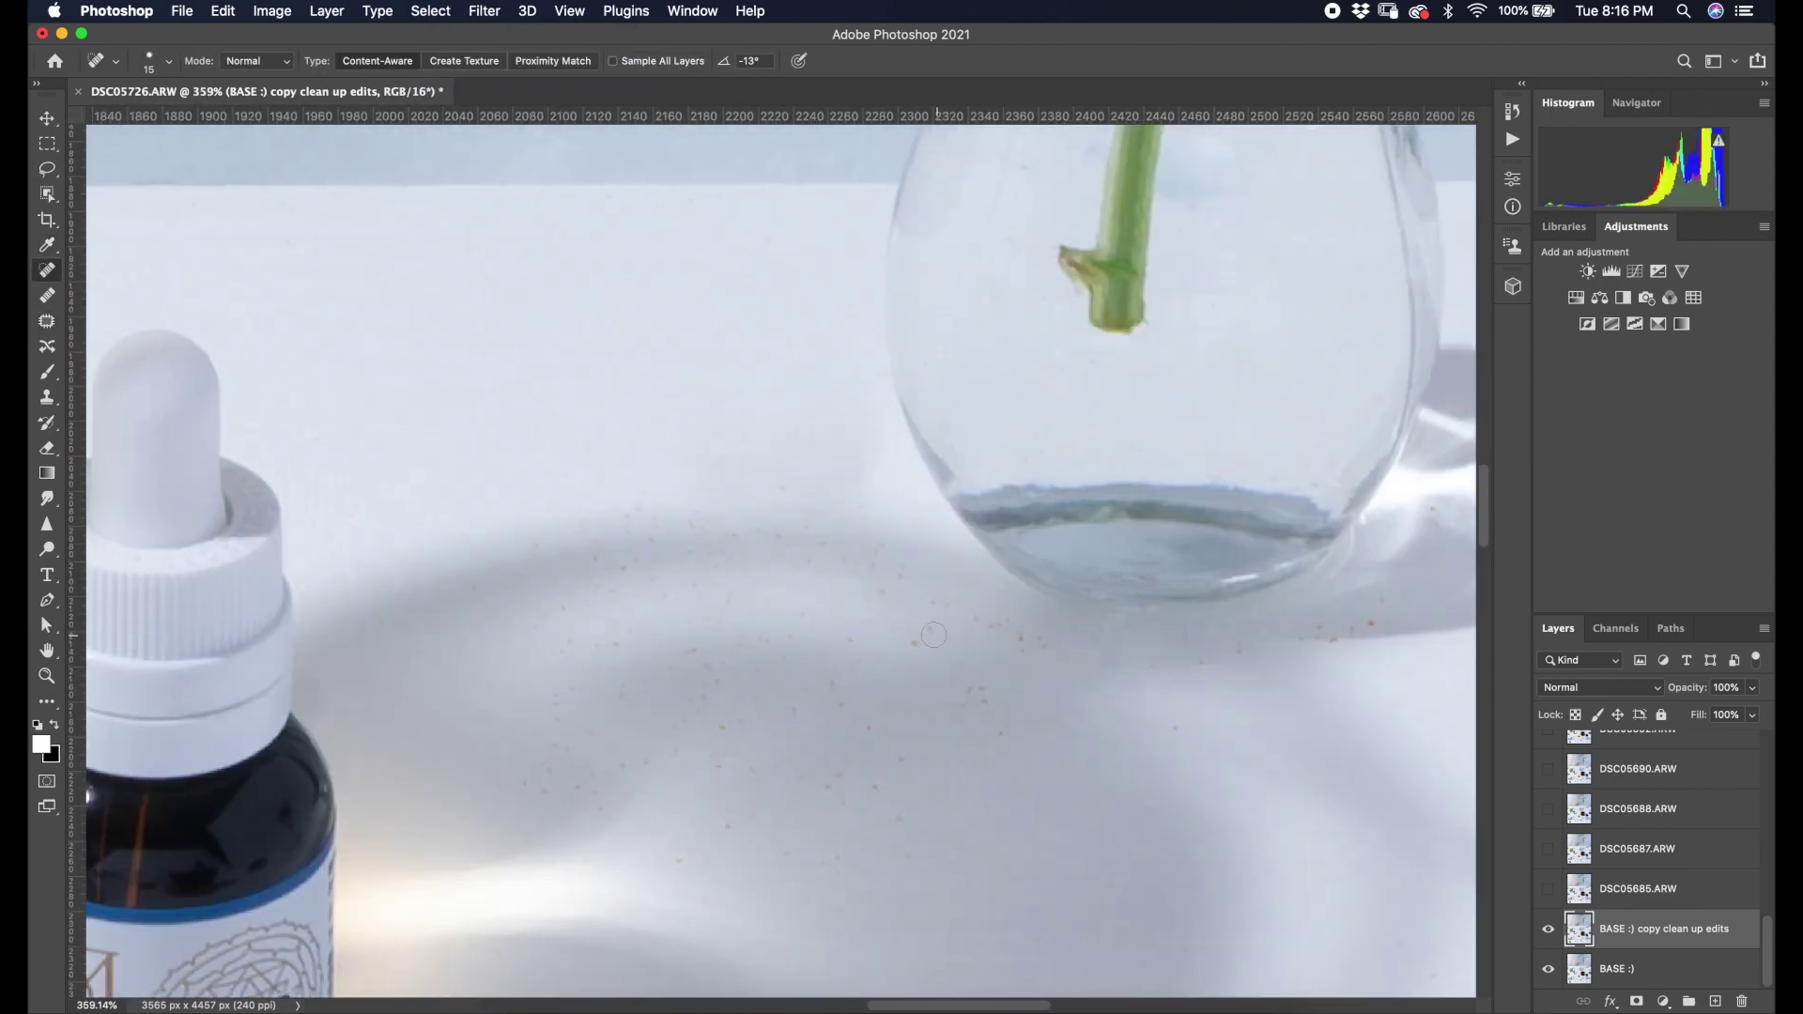
scroll(805, 775, "down", 10)
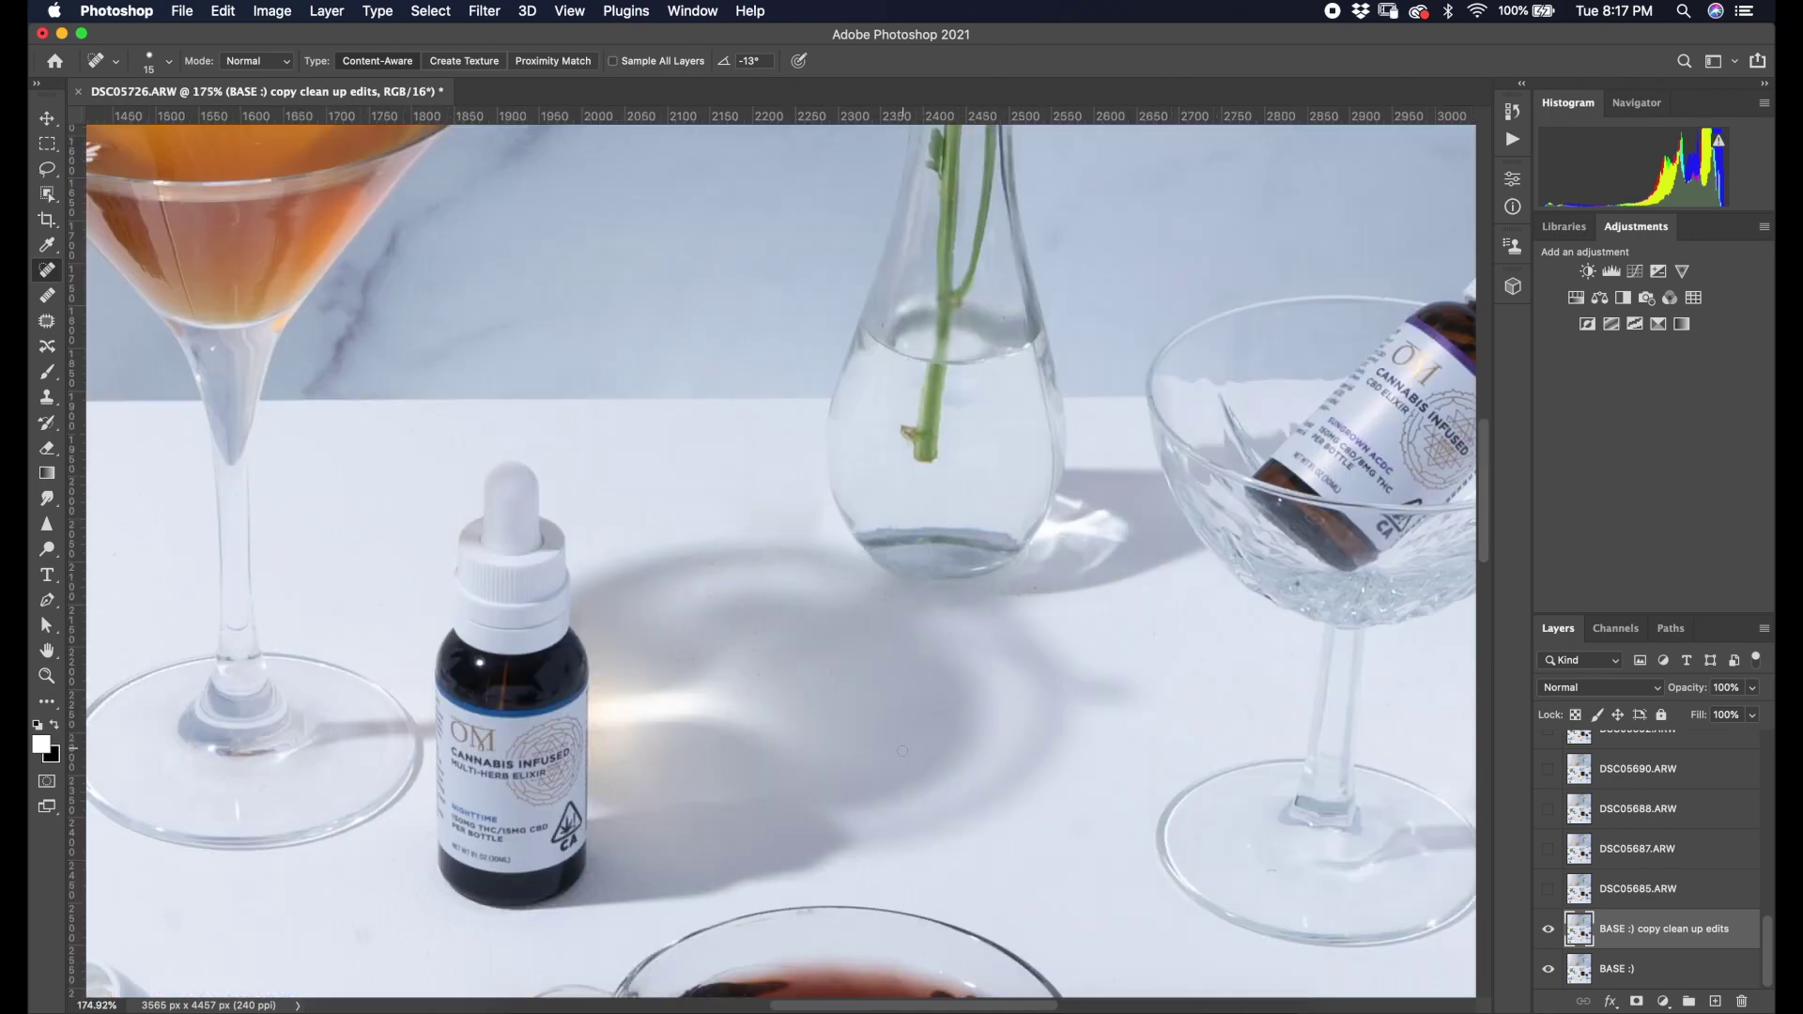
Heal the small marks on the white tabletop around the coupe glass holding the tilted bottle.
scroll(1014, 717, "up", 8)
scroll(1014, 704, "up", 4)
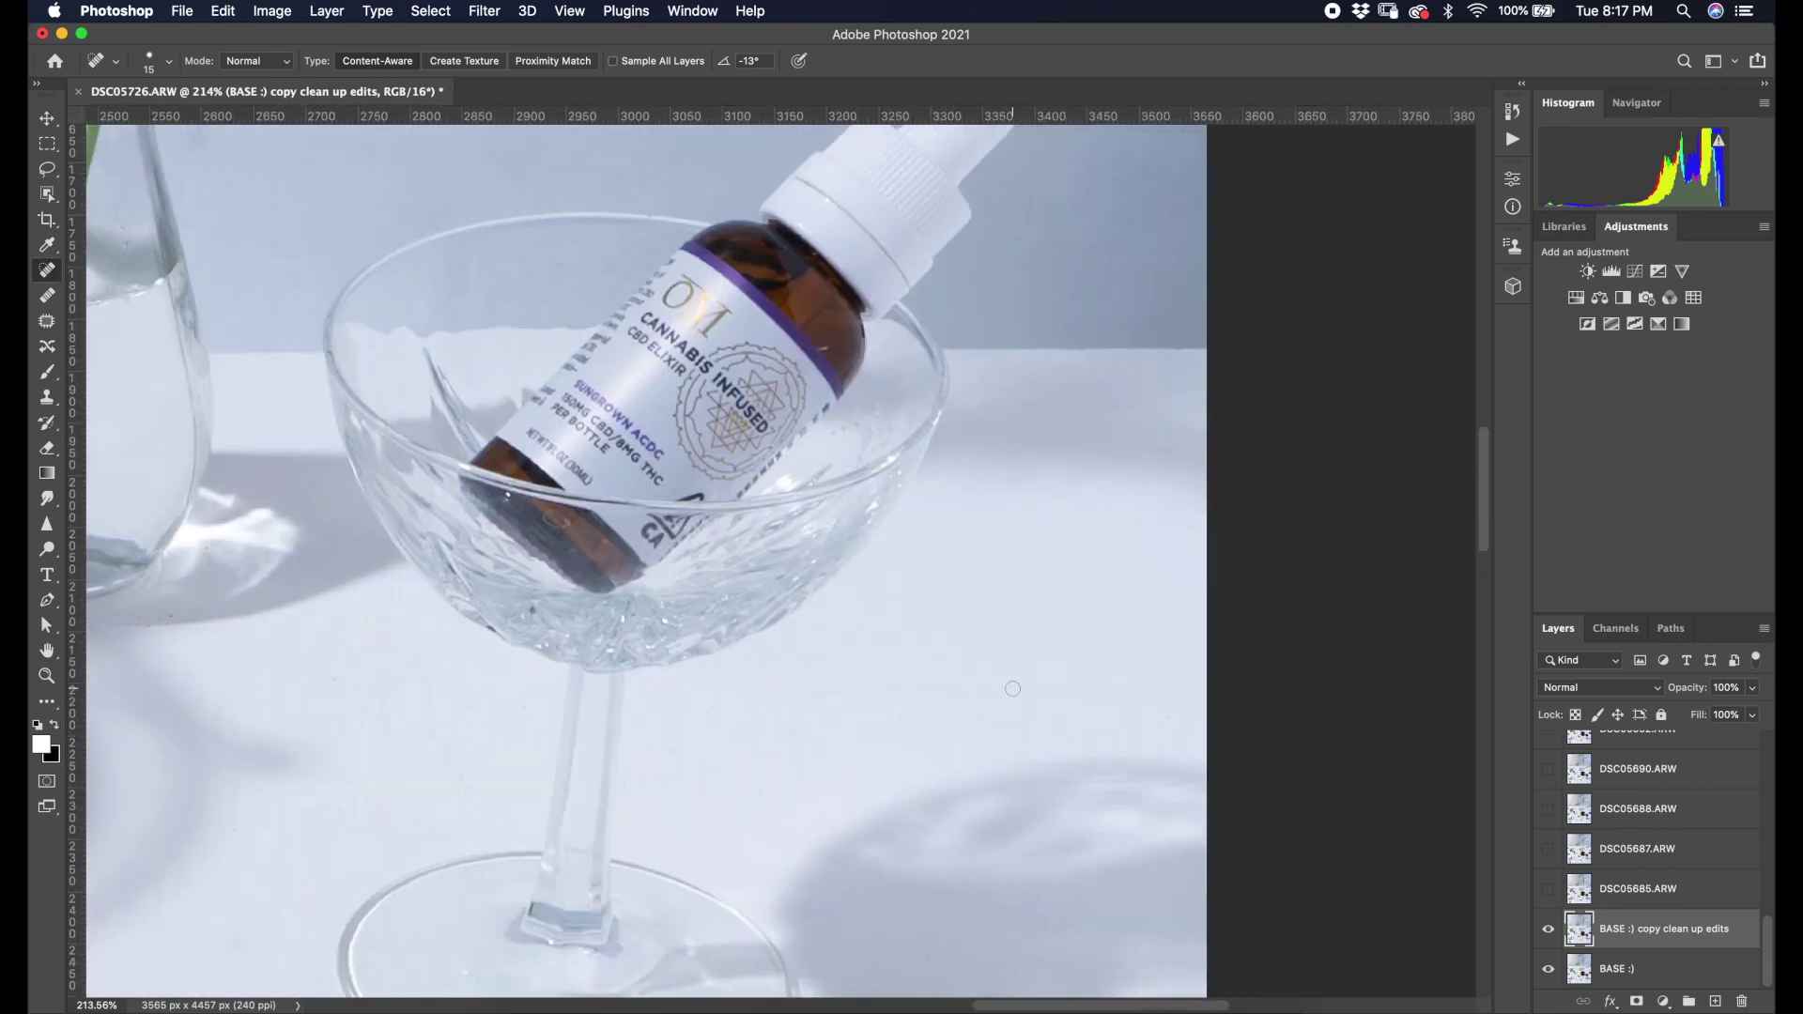
scroll(824, 345, "up", 5)
scroll(824, 695, "down", 1)
left_click_drag(834, 727, 825, 720)
scroll(911, 469, "down", 5)
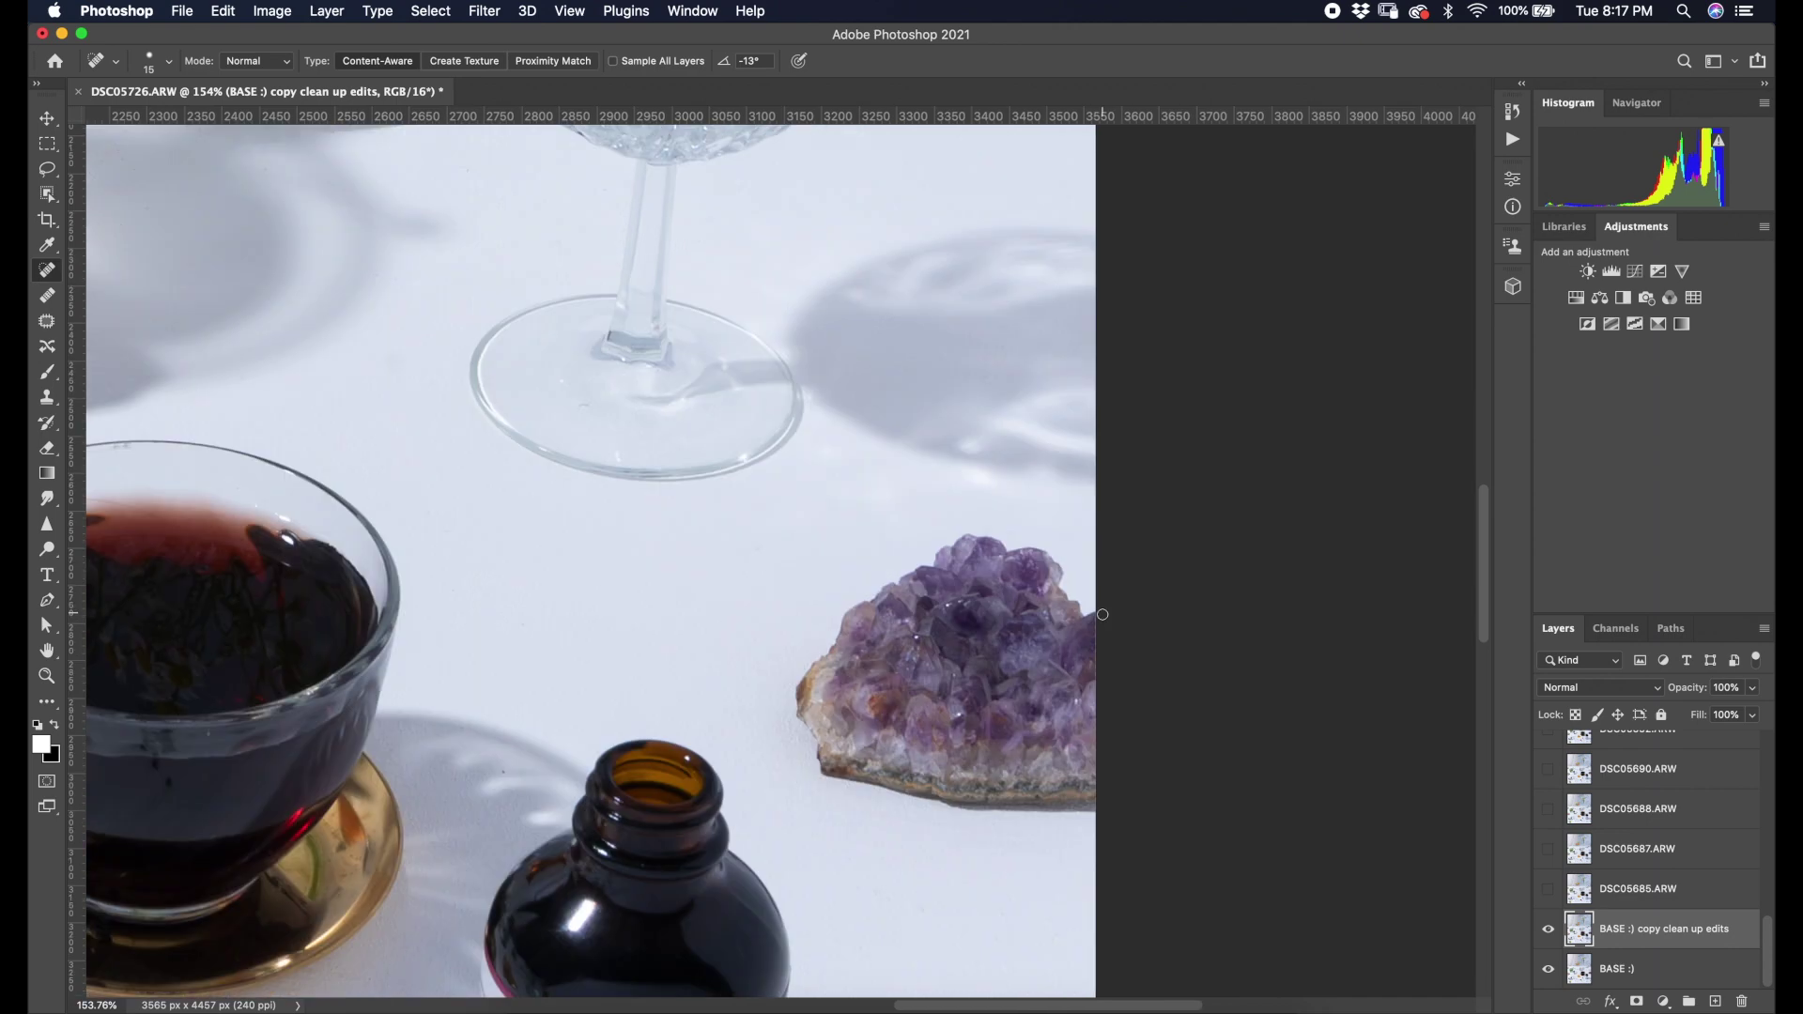
Remove the bright highlights from the open elderberry bottle's shoulder and neck with the Spot Healing Brush at size 46.
scroll(658, 563, "down", 3)
key("shift+j")
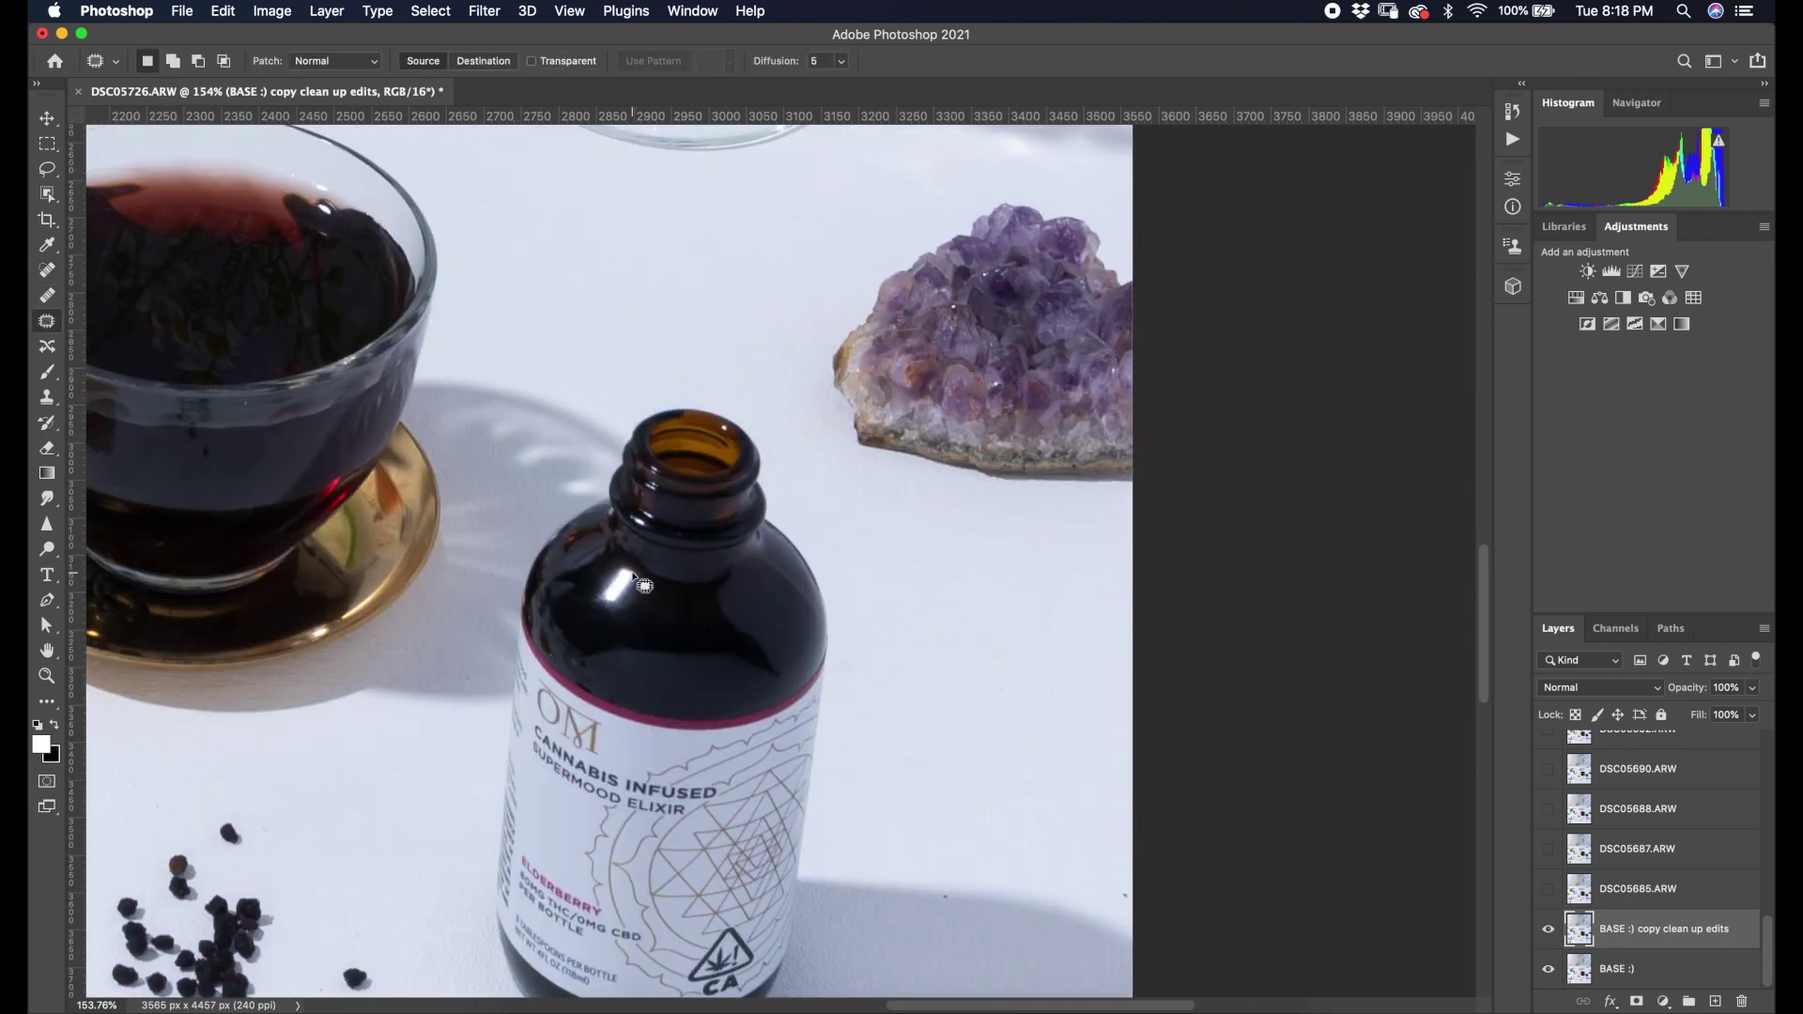
left_click_drag(628, 568, 624, 569)
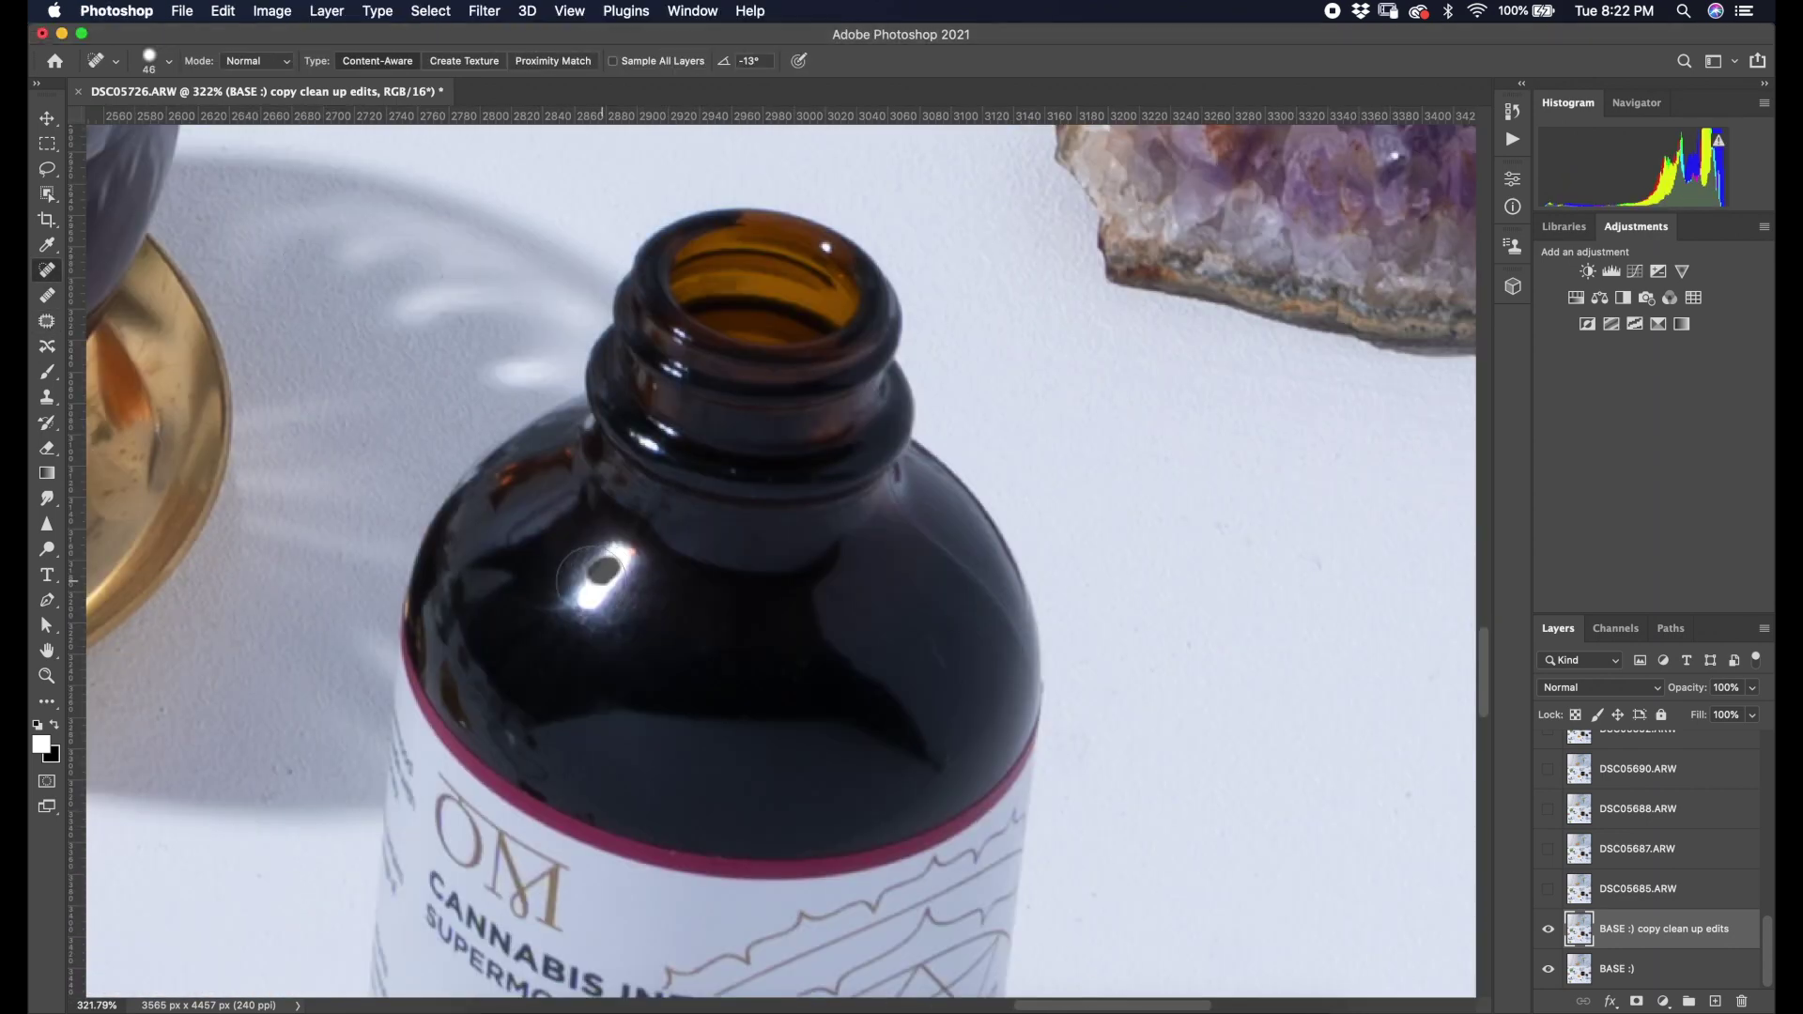
left_click(595, 576)
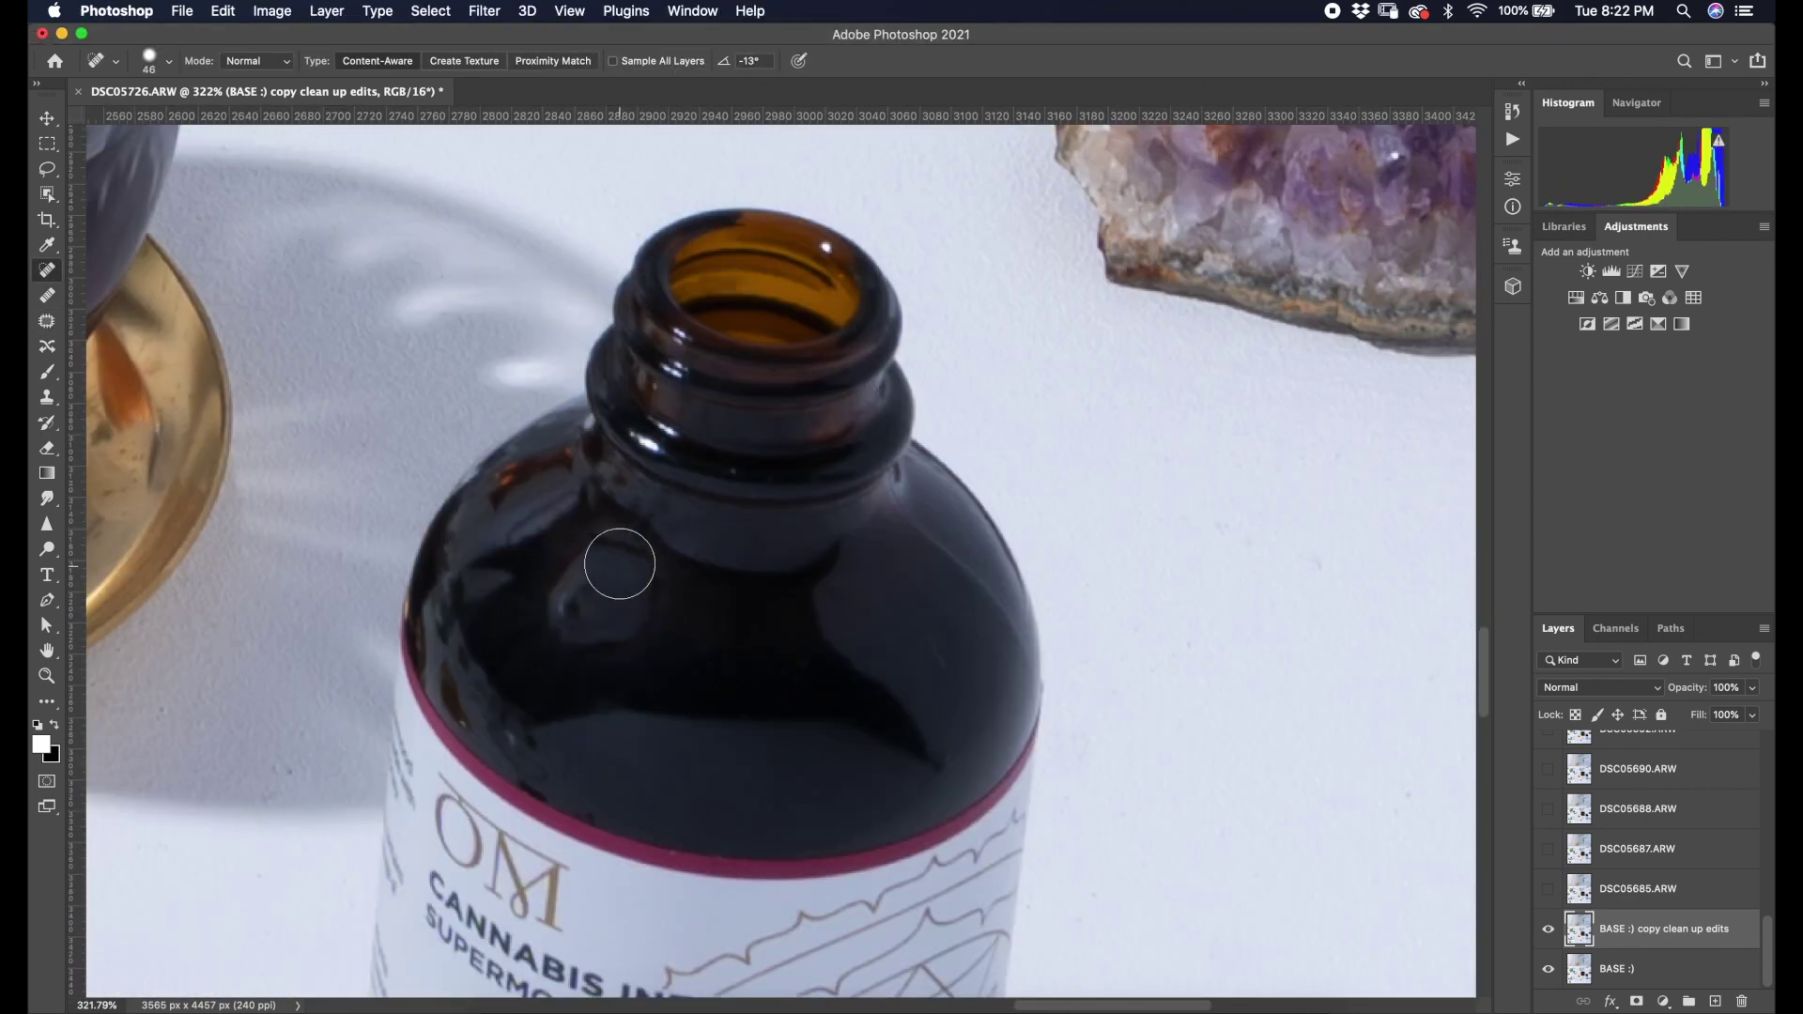
left_click(620, 555)
left_click_drag(661, 610, 666, 574)
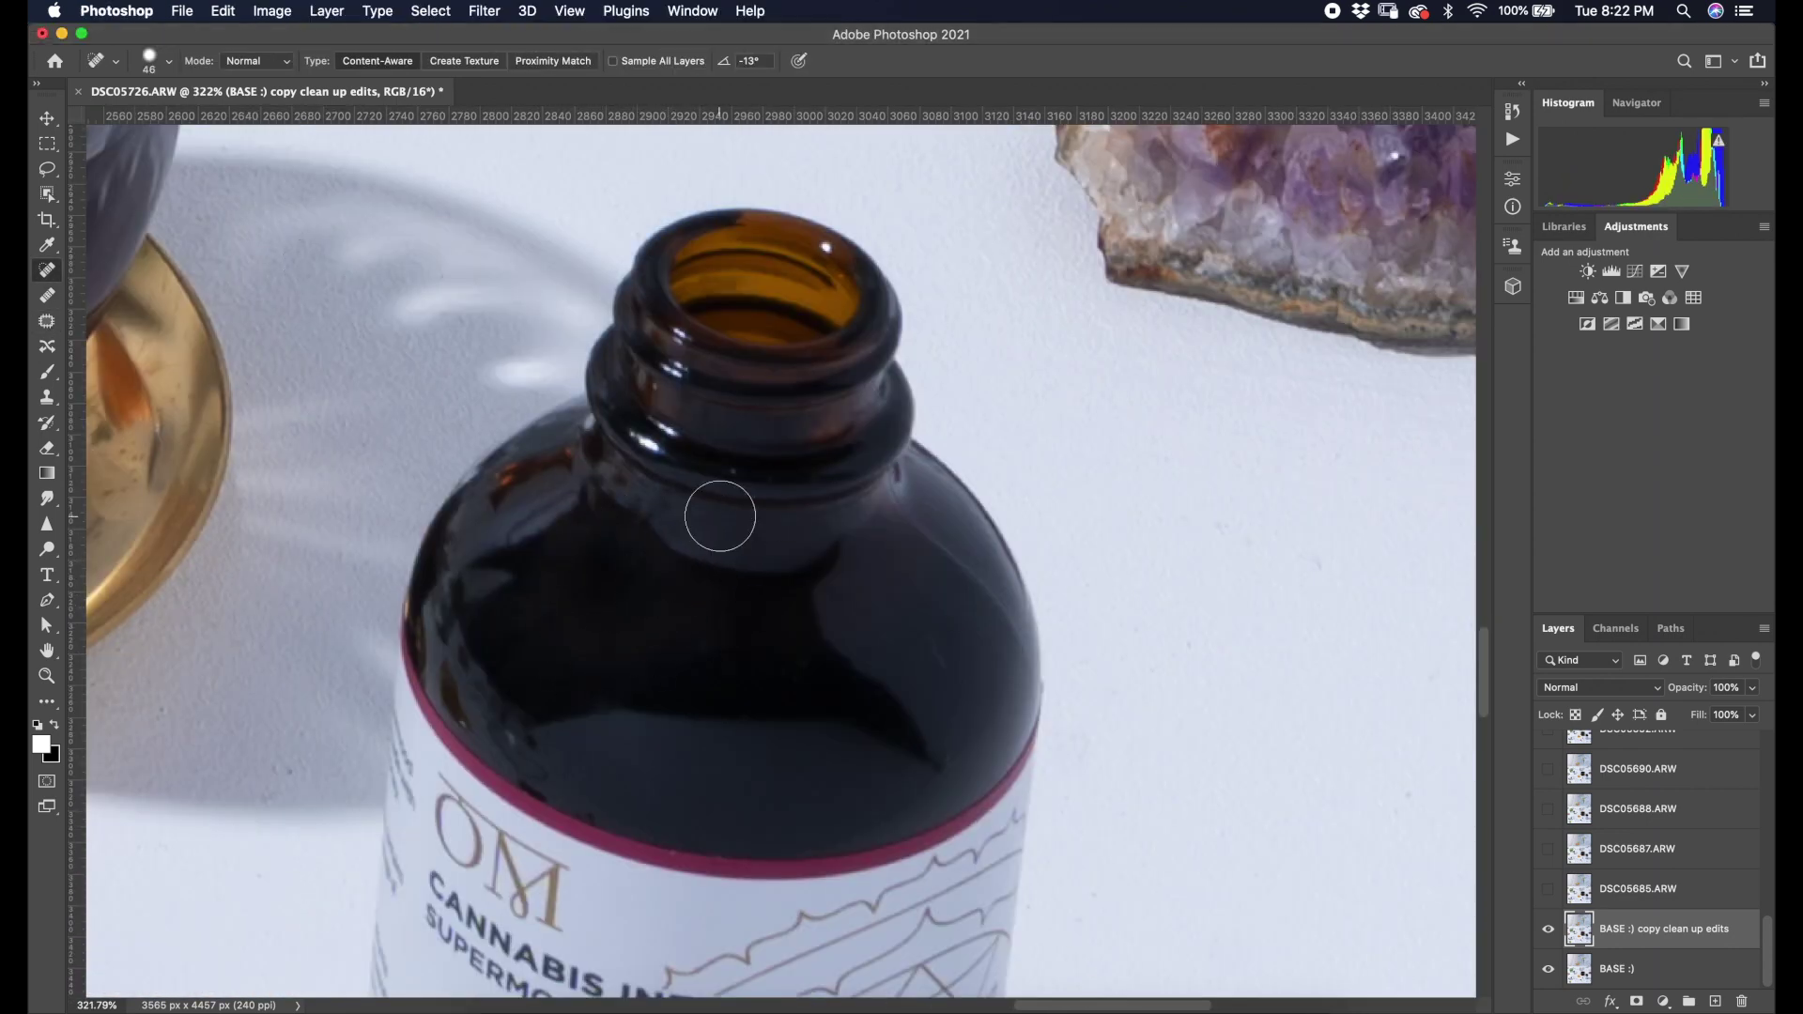
left_click(663, 449)
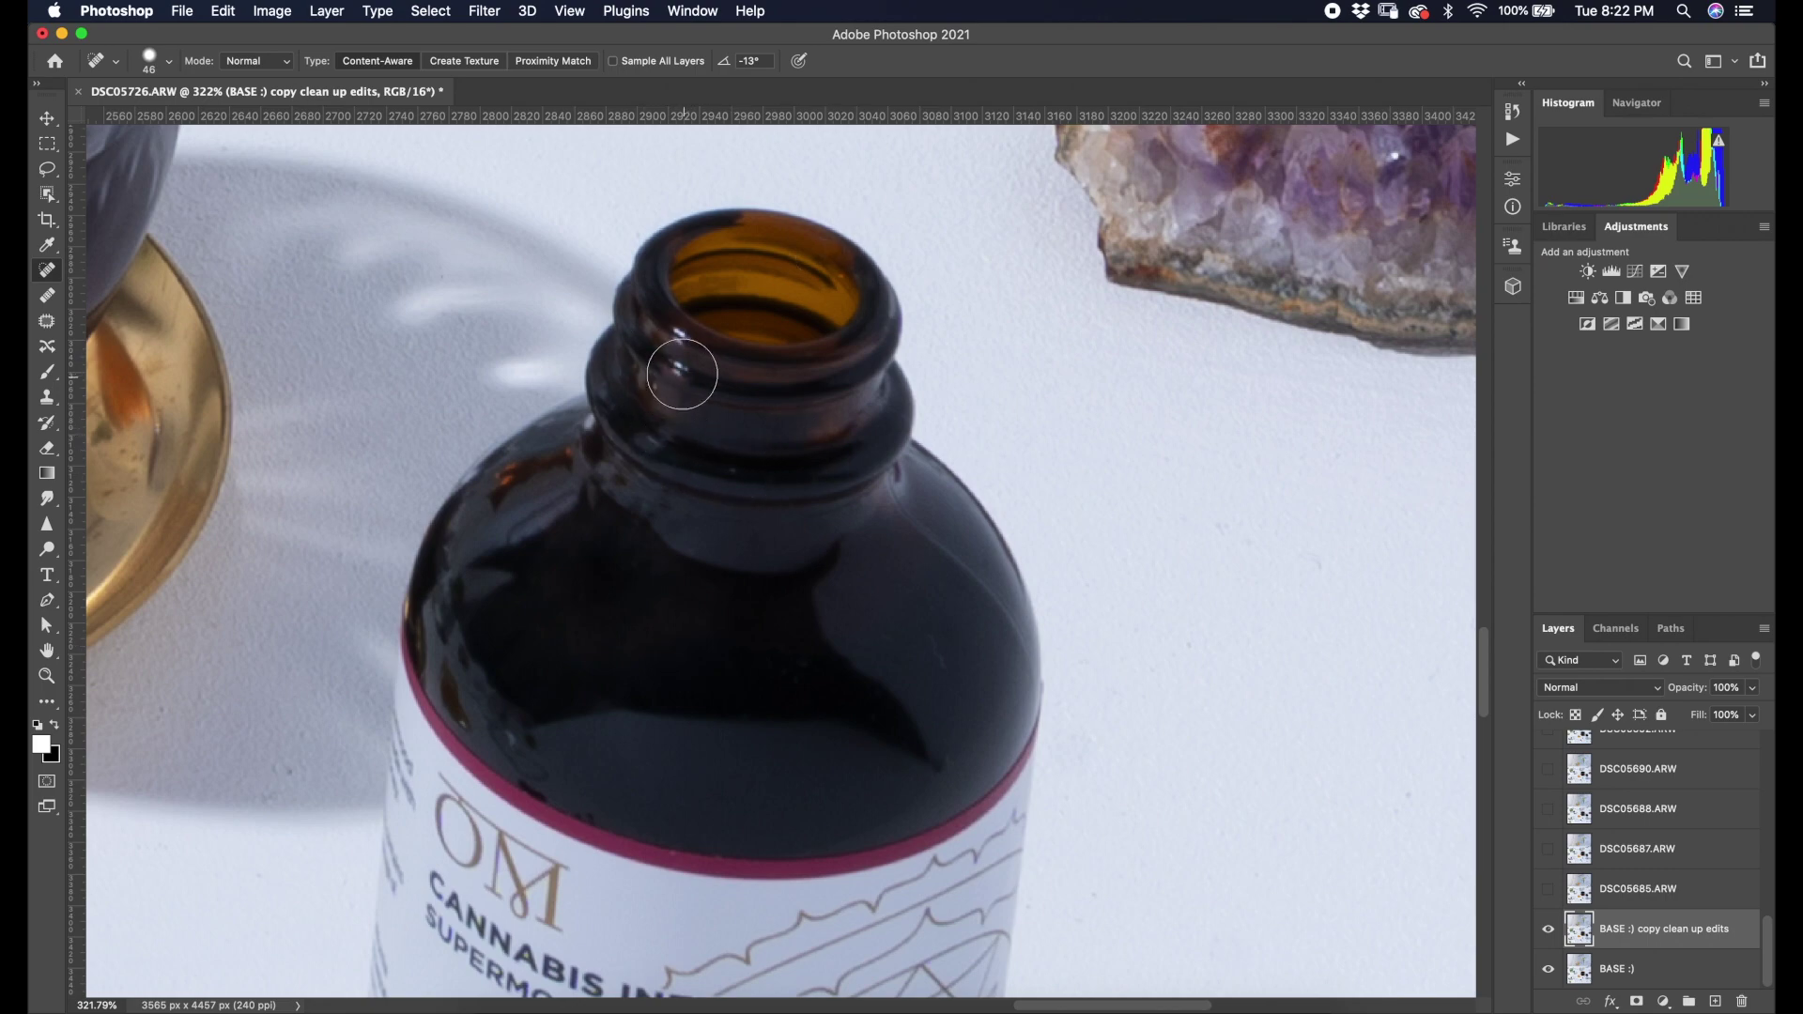
scroll(870, 358, "down", 5)
scroll(870, 358, "up", 3)
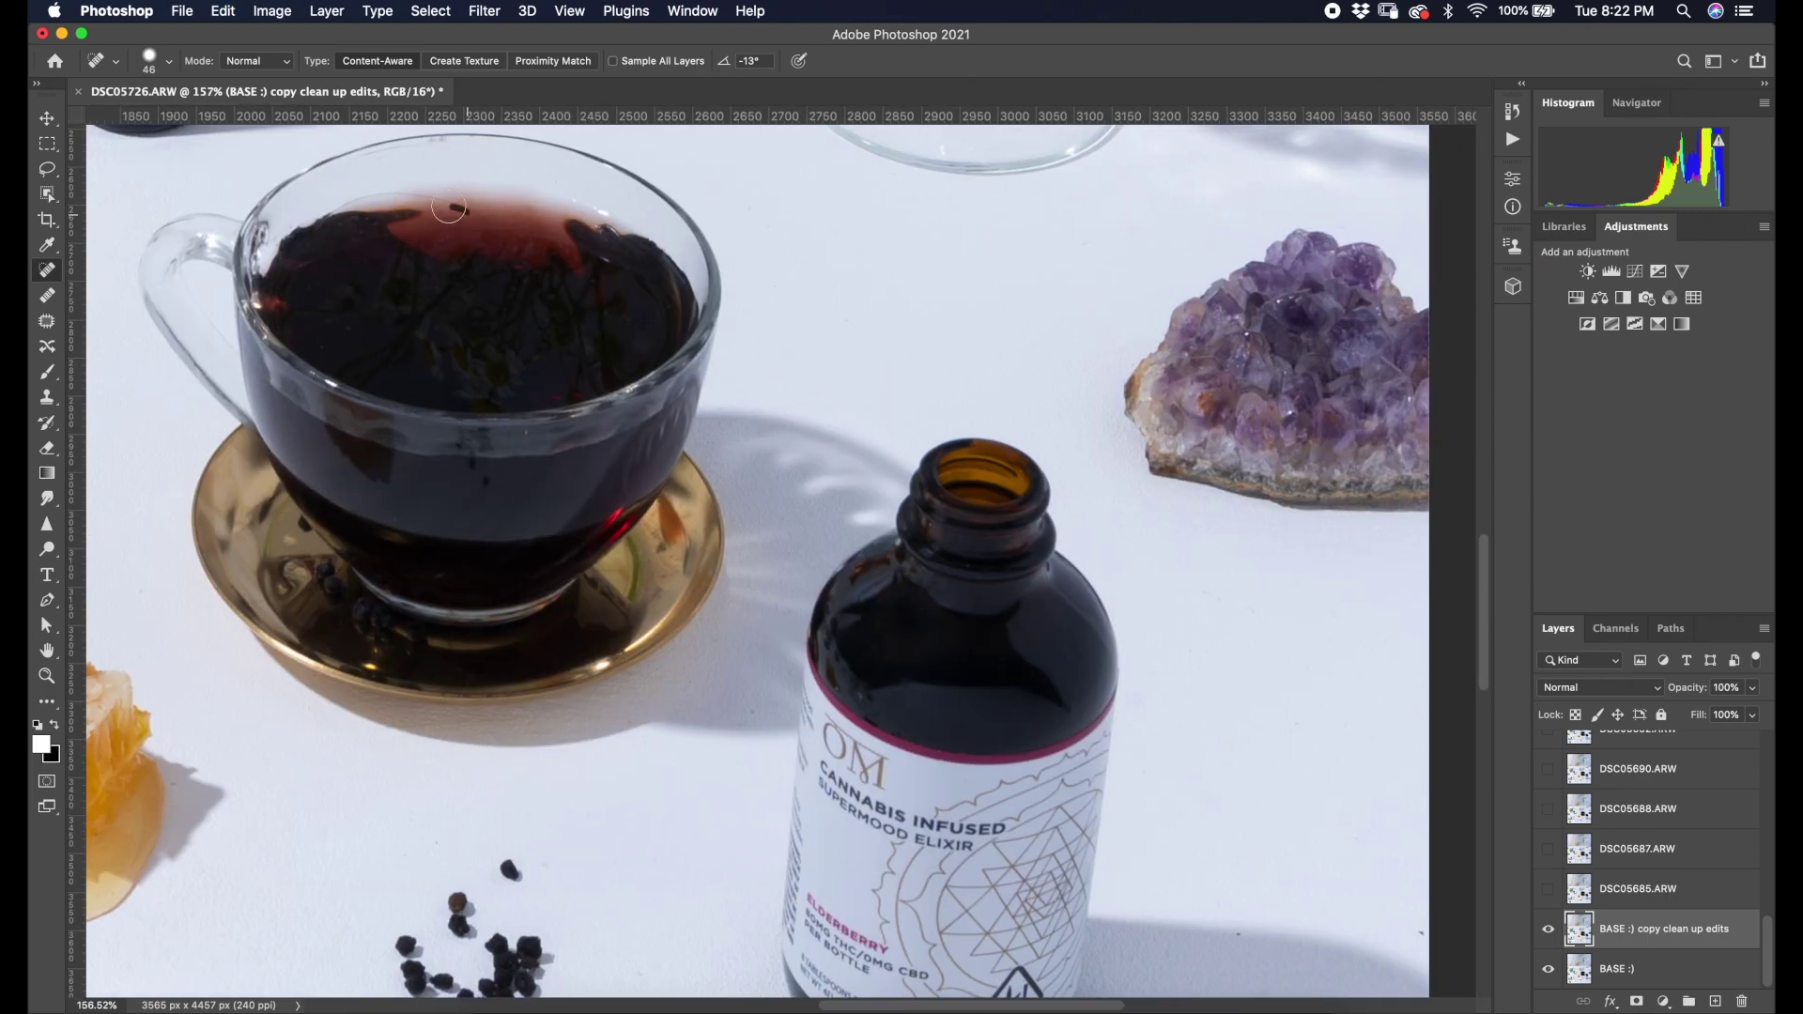
Heal the bright marks on the tea's surface inside the glass cup with the Spot Healing Brush.
left_click_drag(451, 207, 344, 244)
left_click_drag(393, 192, 433, 197)
scroll(662, 183, "up", 10)
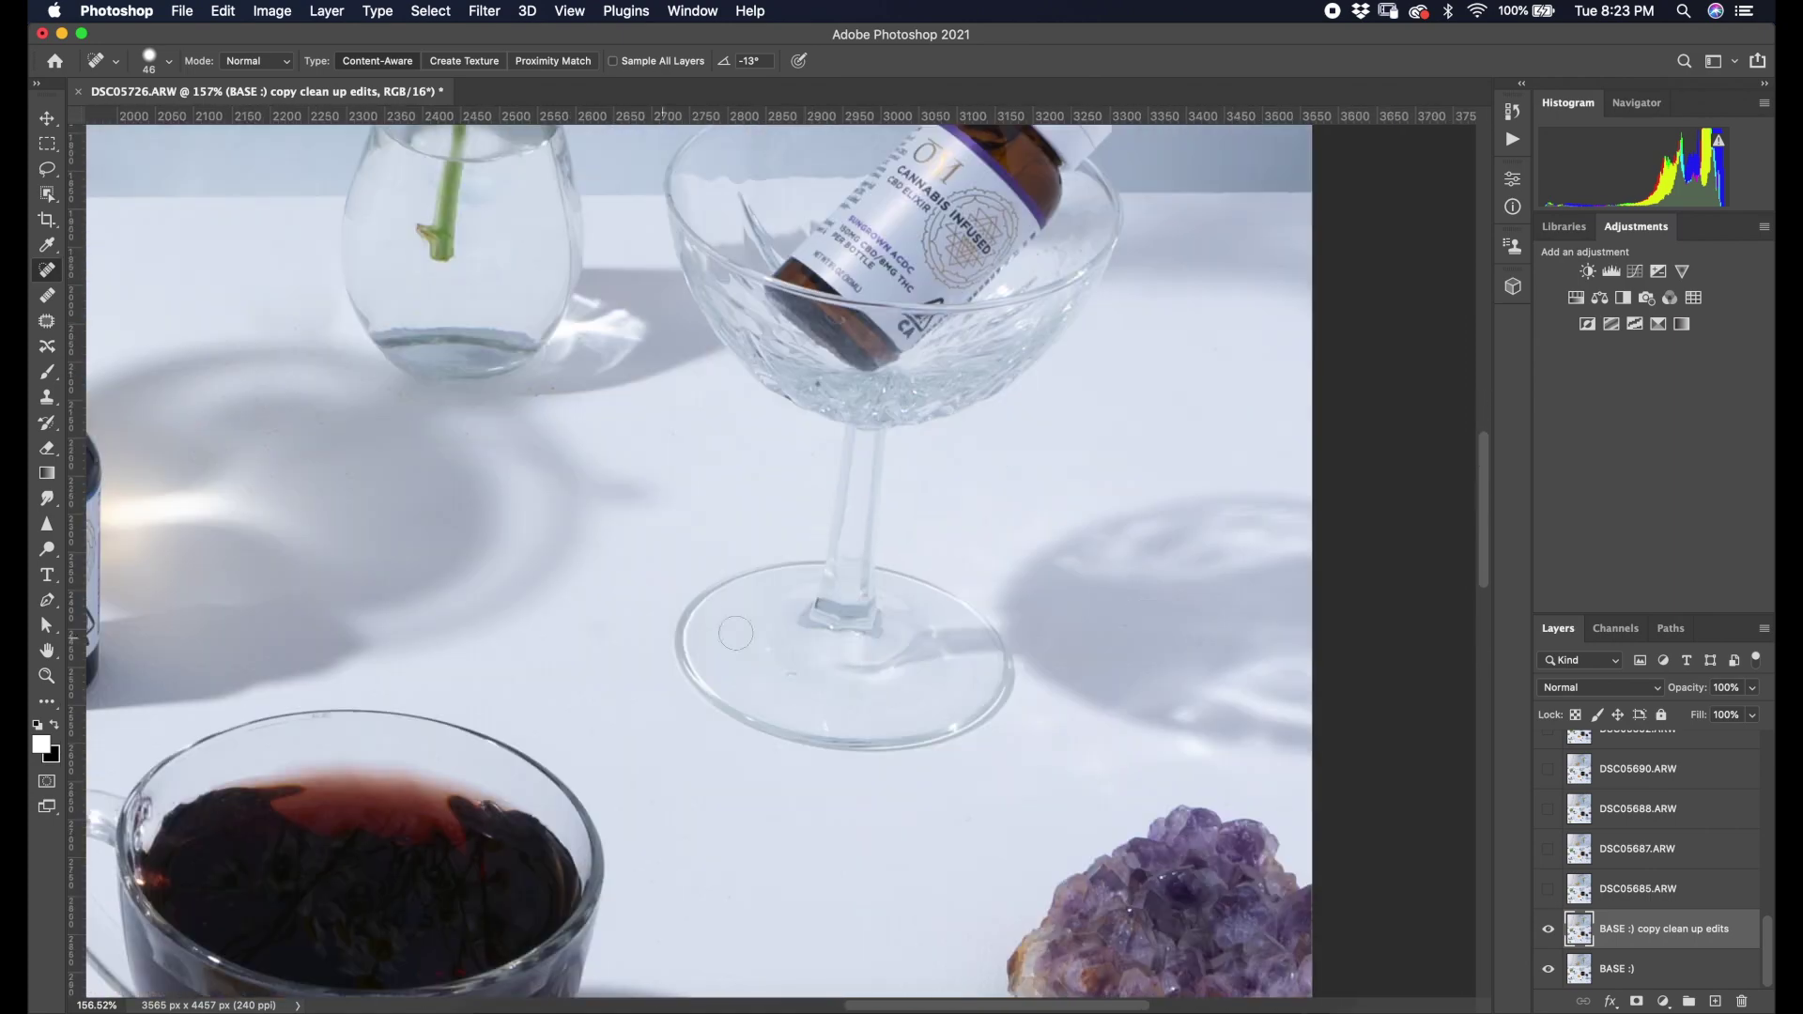
Remove the bubble marks from the glass dropper lying beside the elderberries with the Spot Healing Brush.
scroll(955, 728, "down", 15)
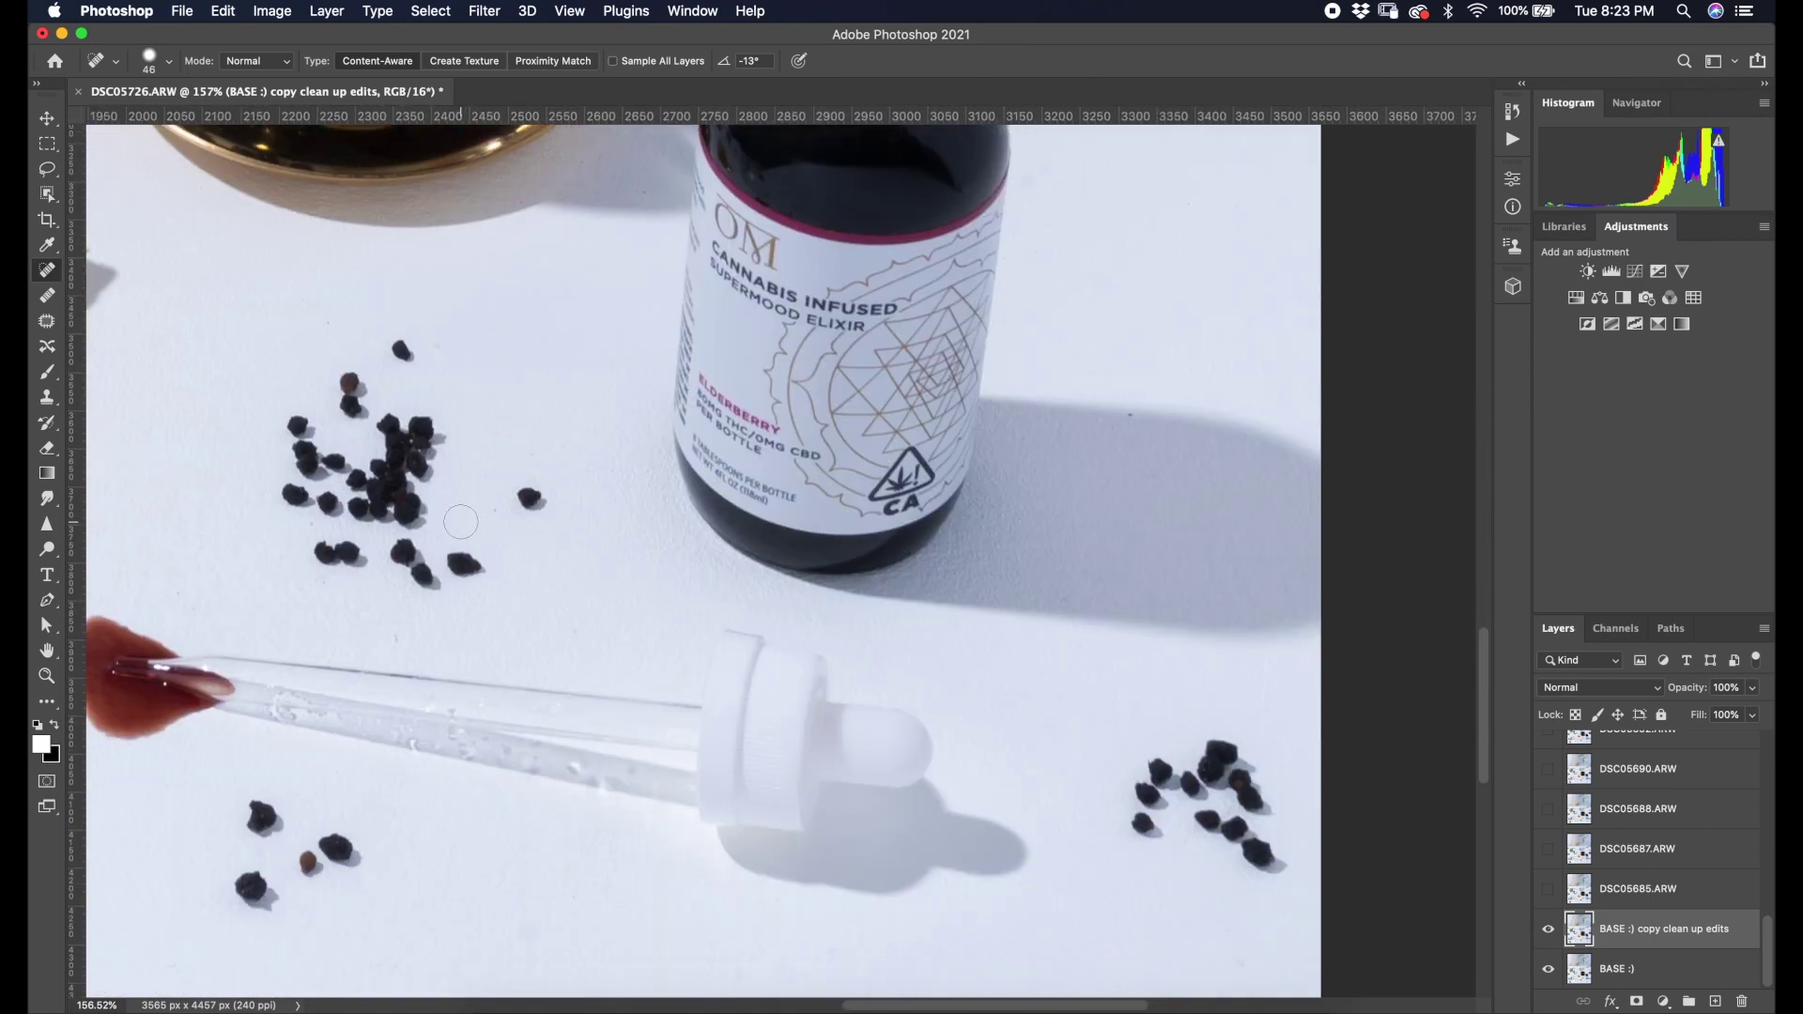
scroll(1257, 475, "left", 5)
scroll(1258, 475, "down", 3)
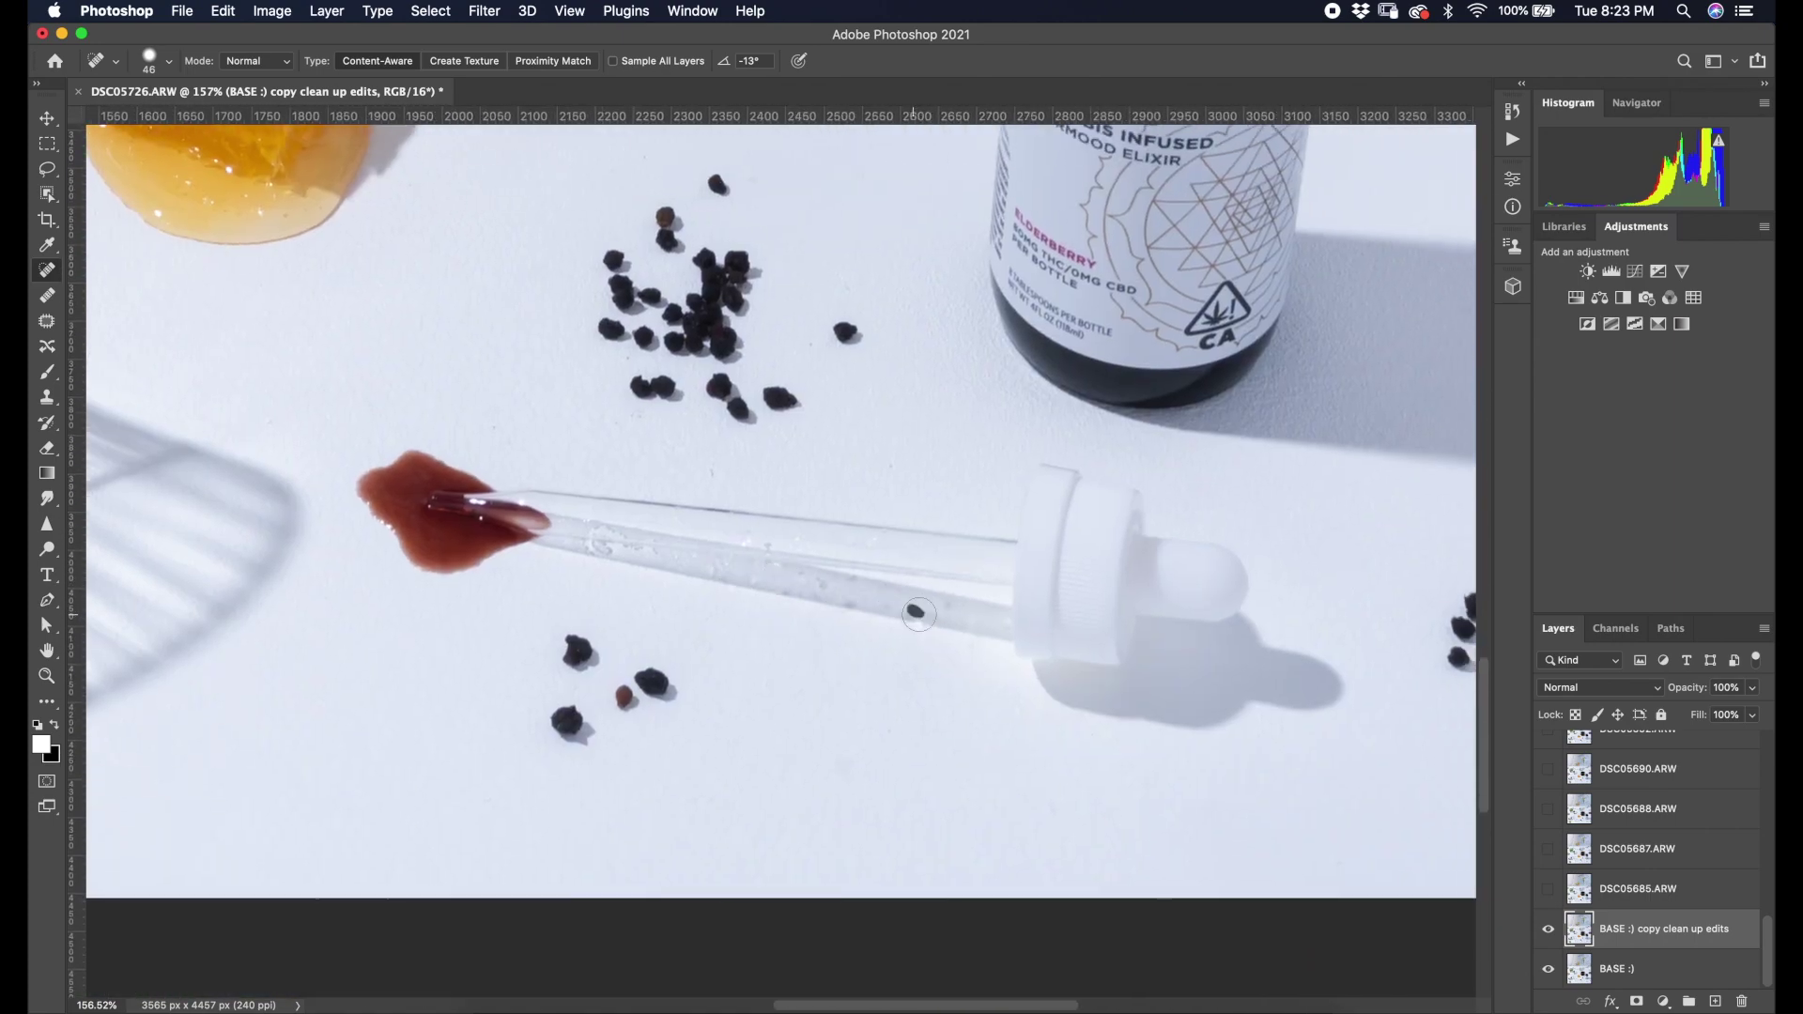
scroll(845, 470, "up", 5)
scroll(845, 470, "left", 8)
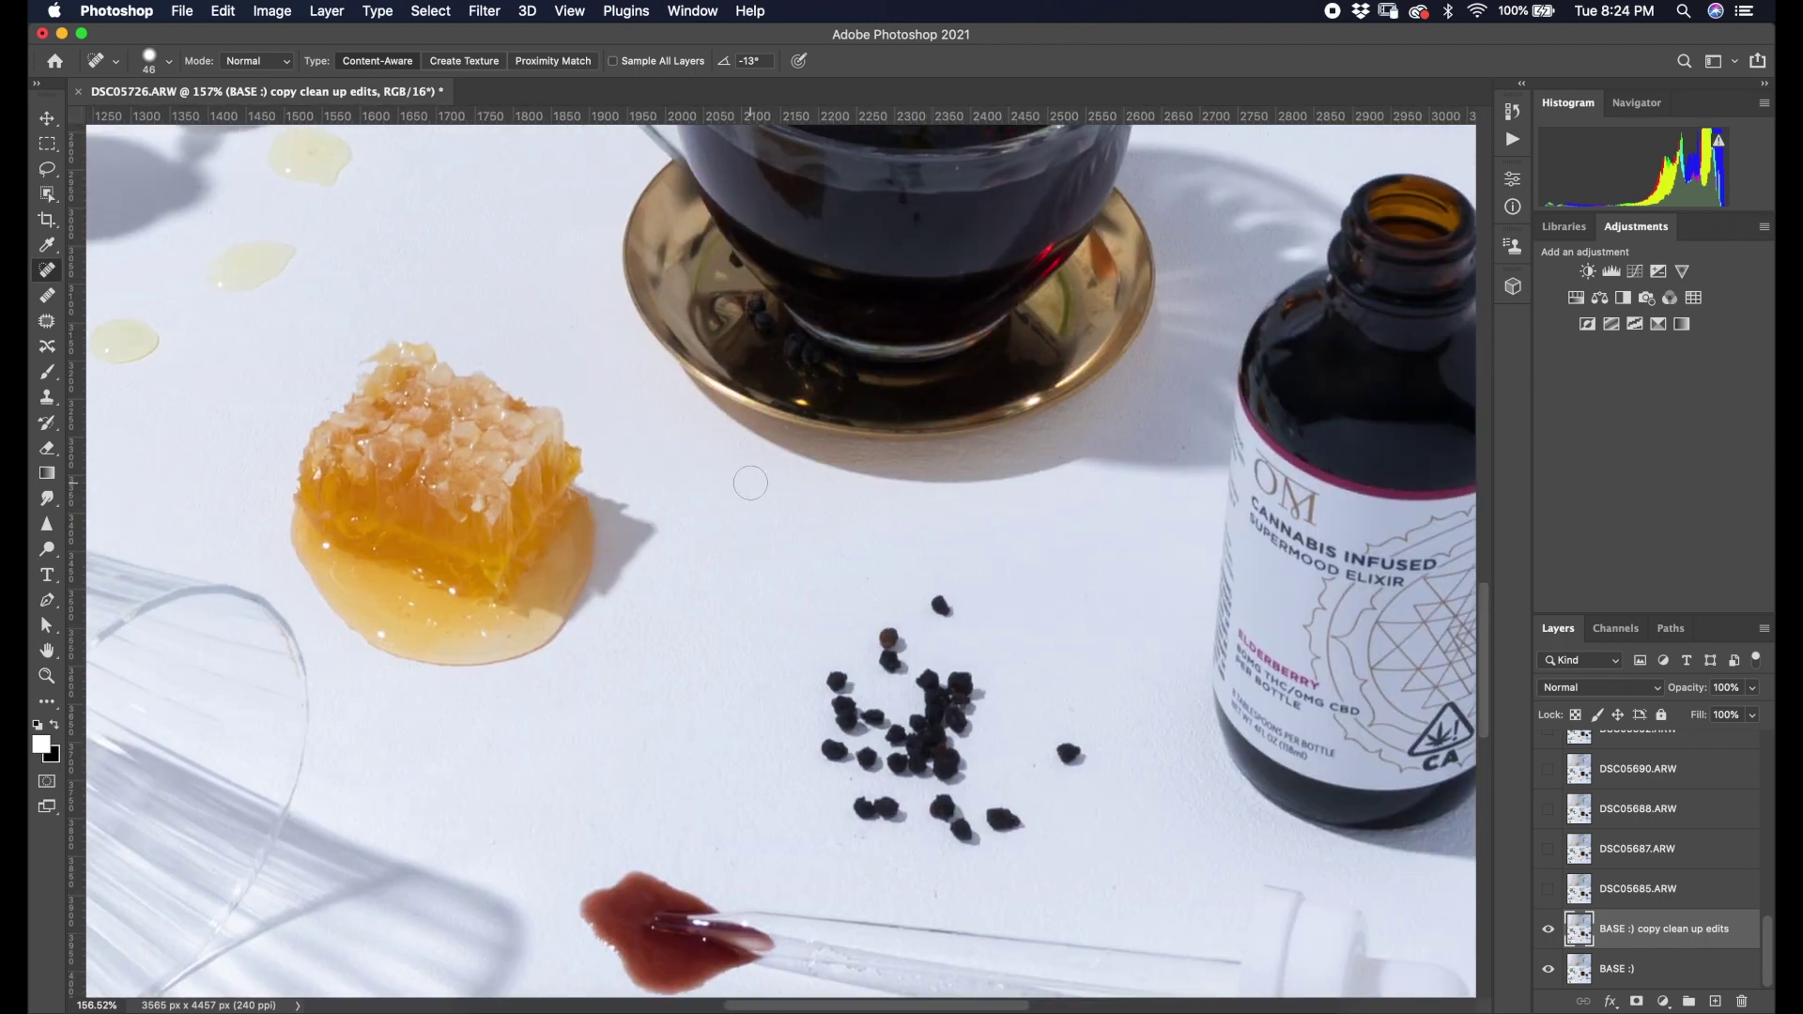
Clear any selection and heal the bright reflections on the amber shoulder of the lying THC Elixir bottle.
scroll(845, 516, "down", 6)
scroll(845, 517, "left", 12)
scroll(523, 576, "up", 5)
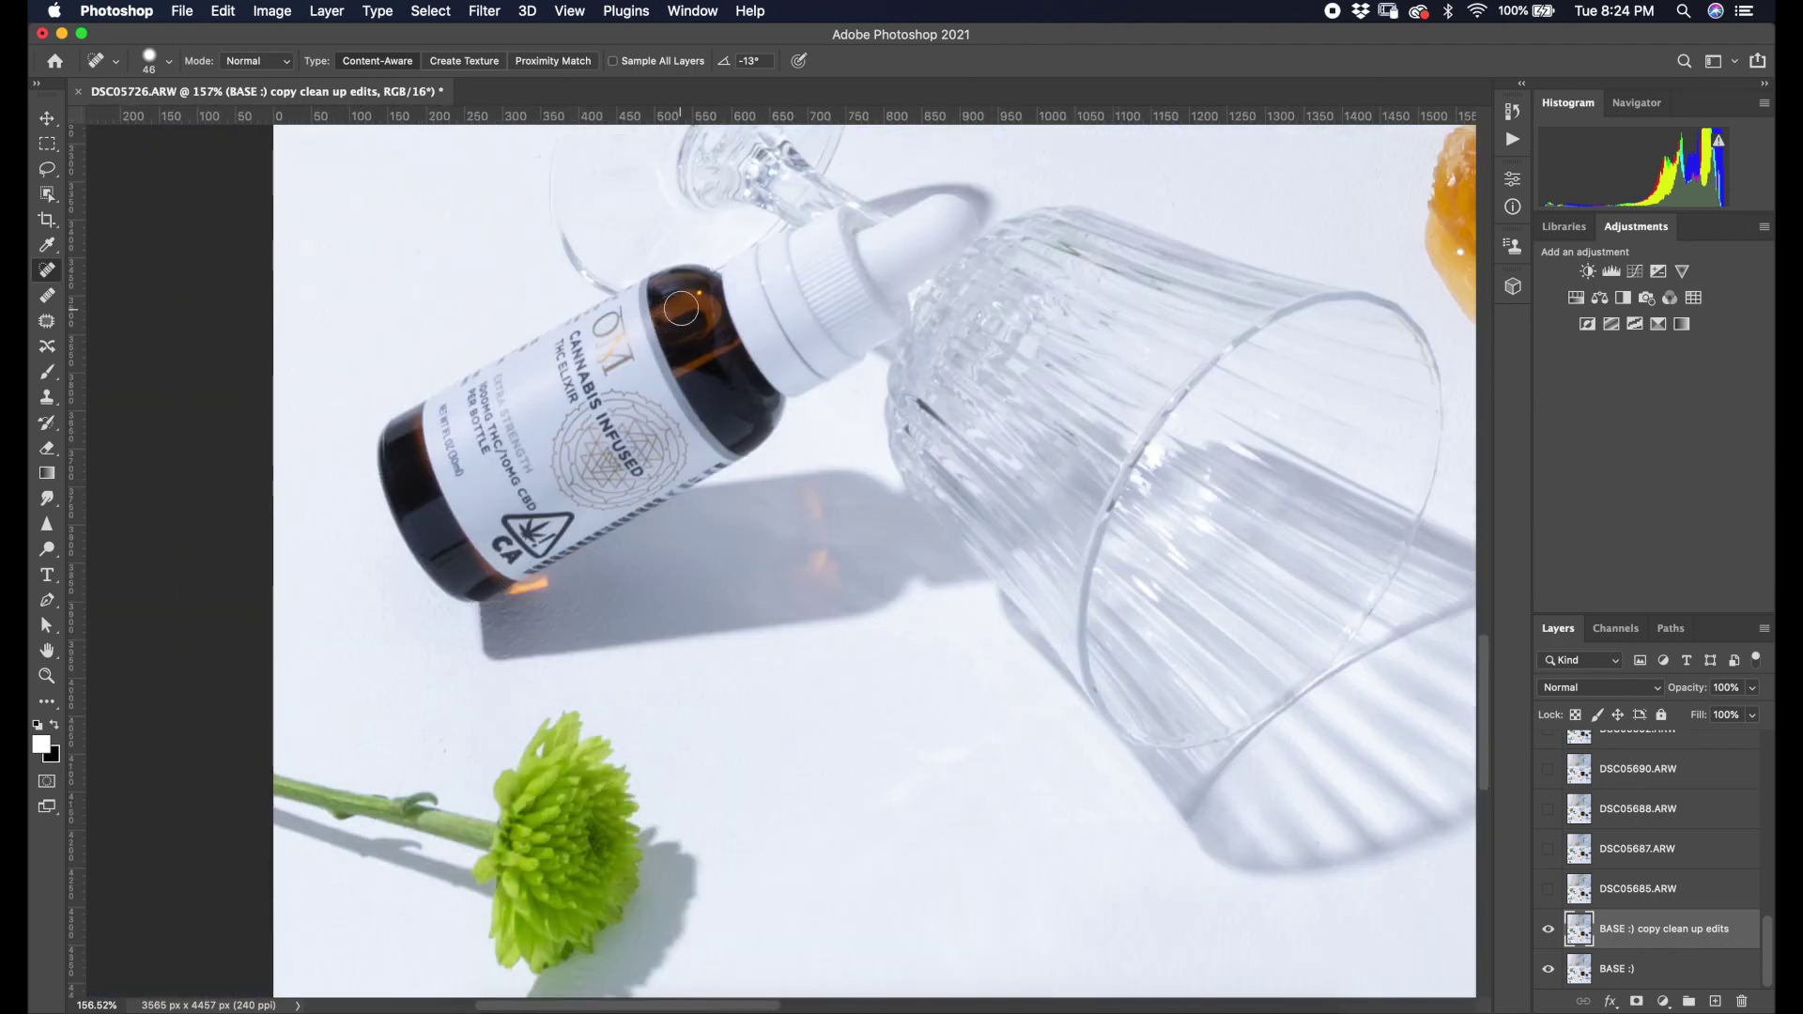
scroll(679, 481, "up", 3)
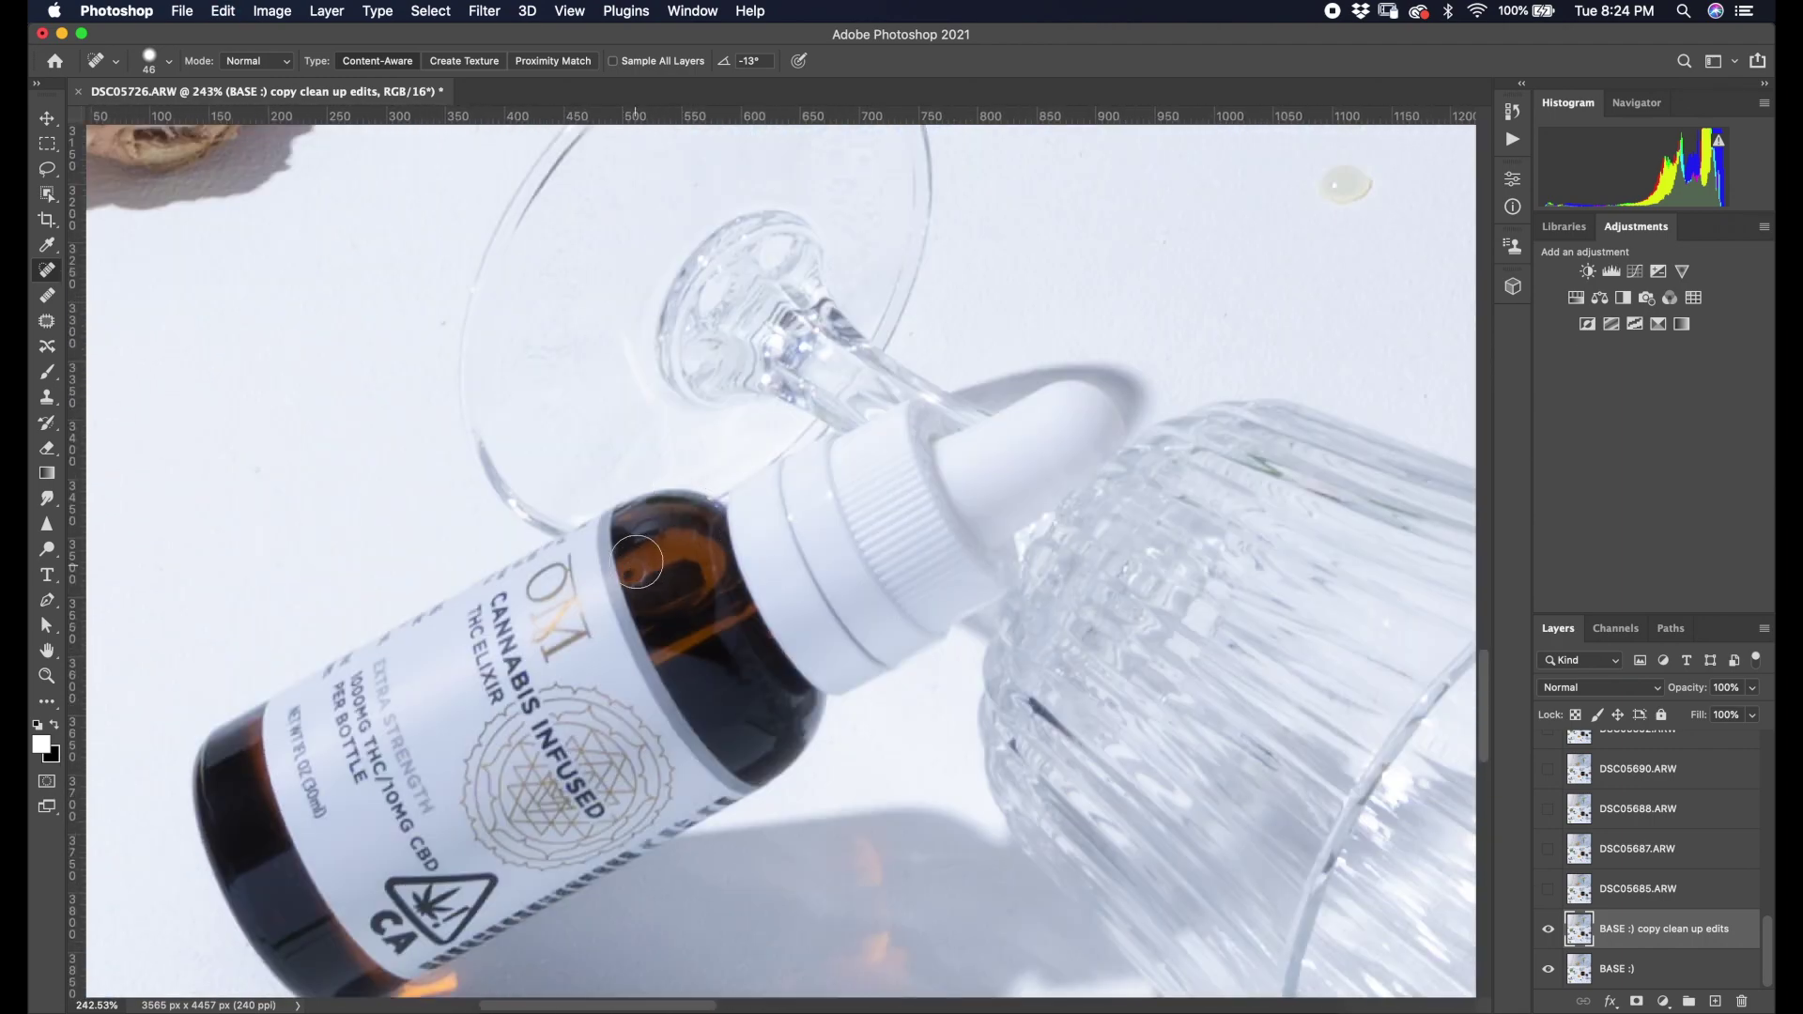
key("shift+j")
key("shift+j")
left_click(431, 10)
left_click(453, 54)
left_click(47, 271)
left_click(641, 575)
scroll(641, 569, "up", 3)
left_click(554, 576)
key("shift+j")
key("shift+j")
Try to patch the highlight on the open Daytime bottle's shoulder, clear the selection, and undo the patch edits.
scroll(745, 504, "down", 10)
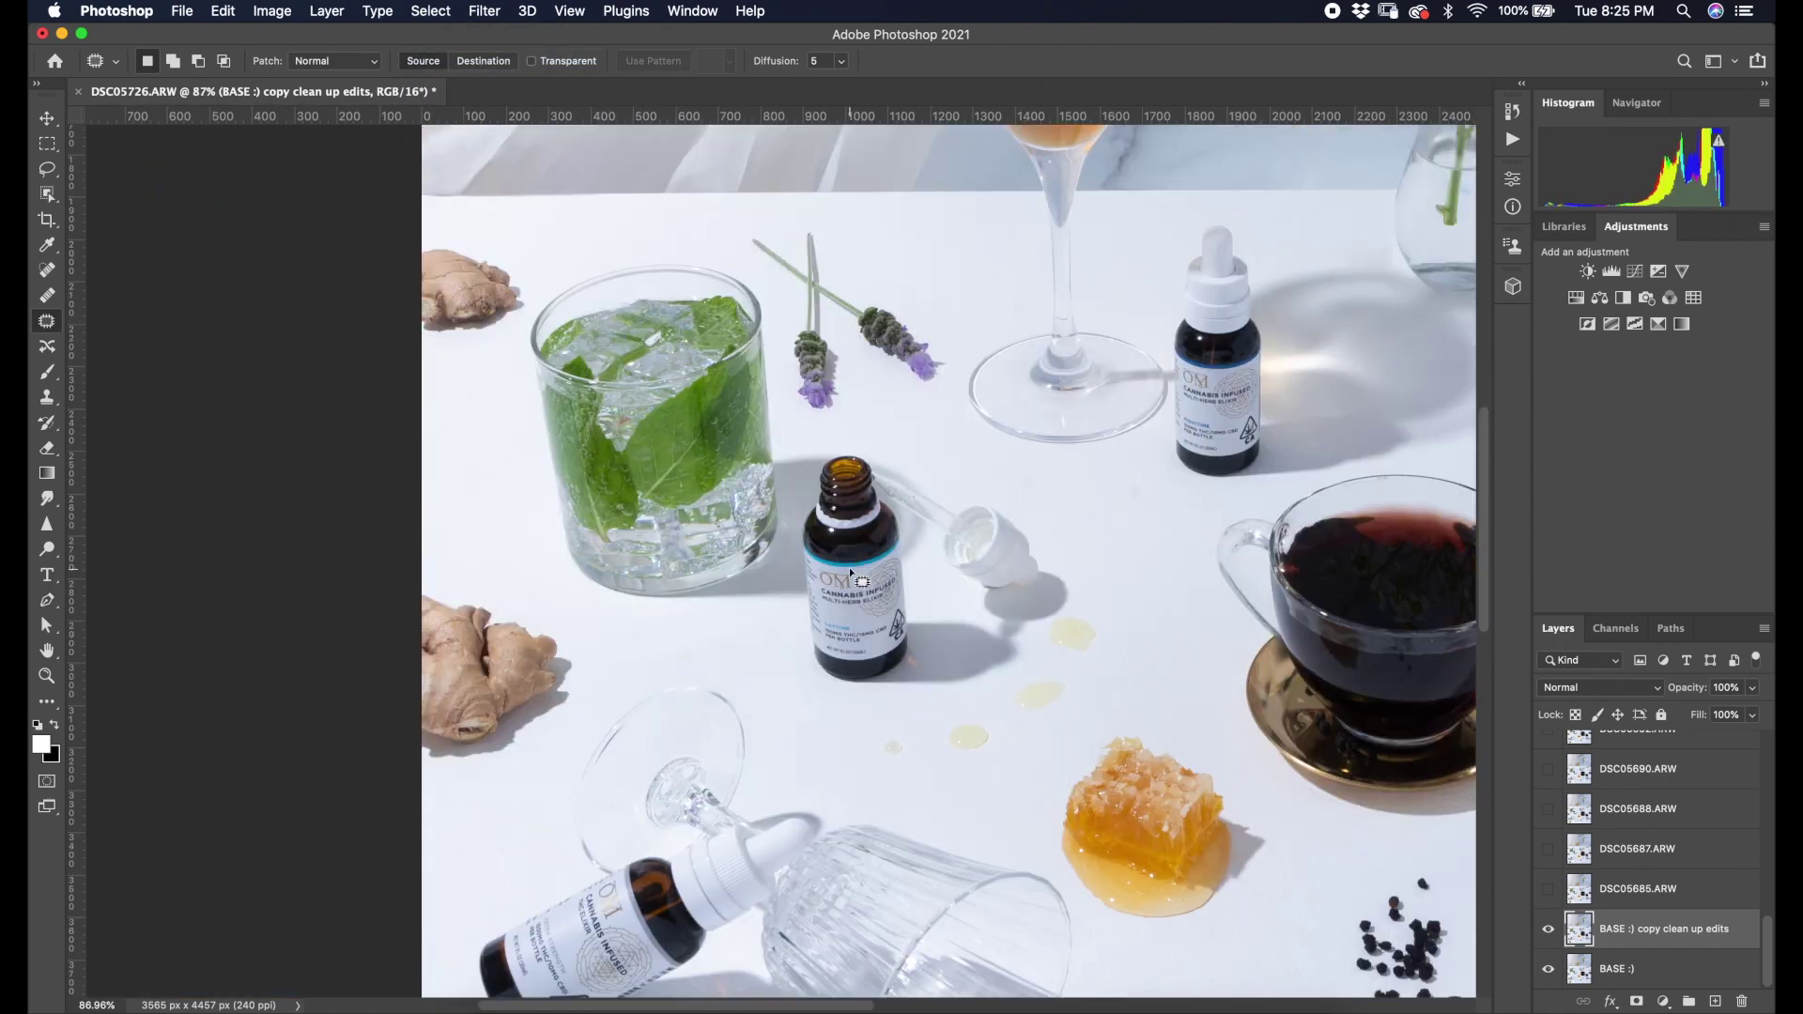
scroll(849, 567, "up", 10)
left_click_drag(1010, 455, 1106, 489)
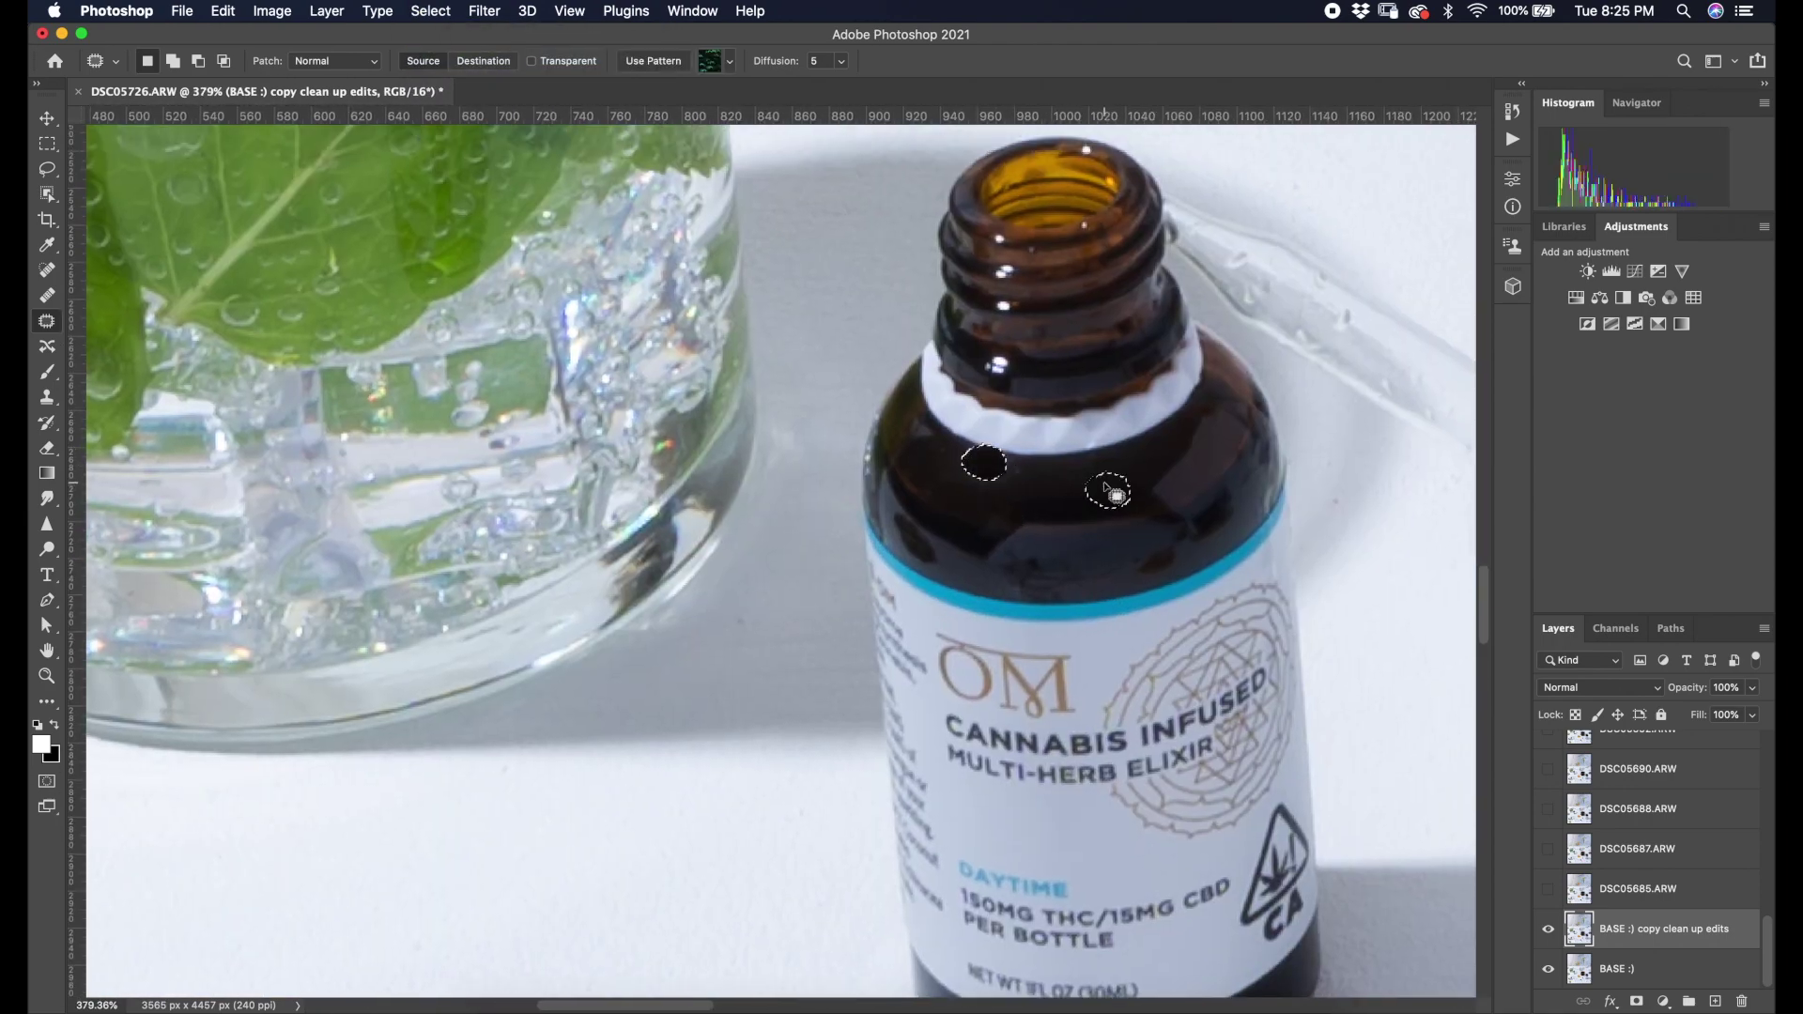
left_click(431, 10)
left_click(453, 55)
key("super+z")
key("super+z")
key("super+z")
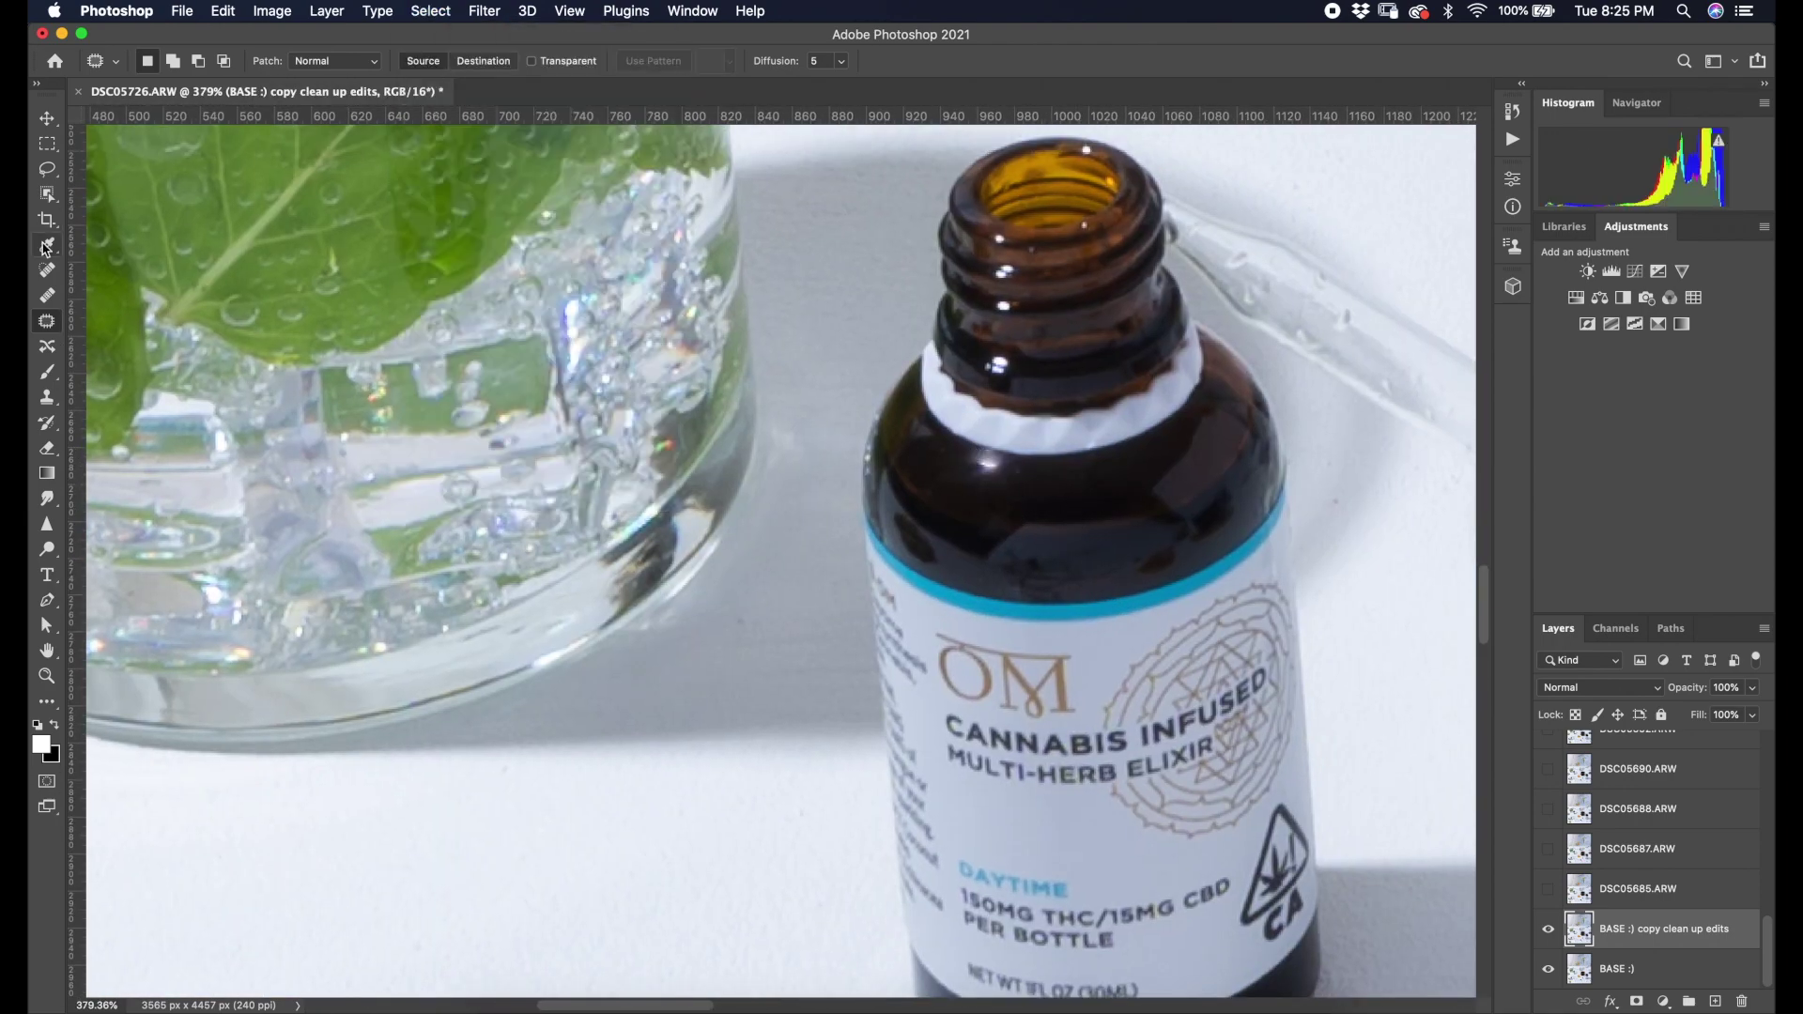
Remove the highlights from the open Daytime bottle's shoulder and neck, reducing the Spot Healing Brush to size 19.
key("shift+j")
left_click(968, 456)
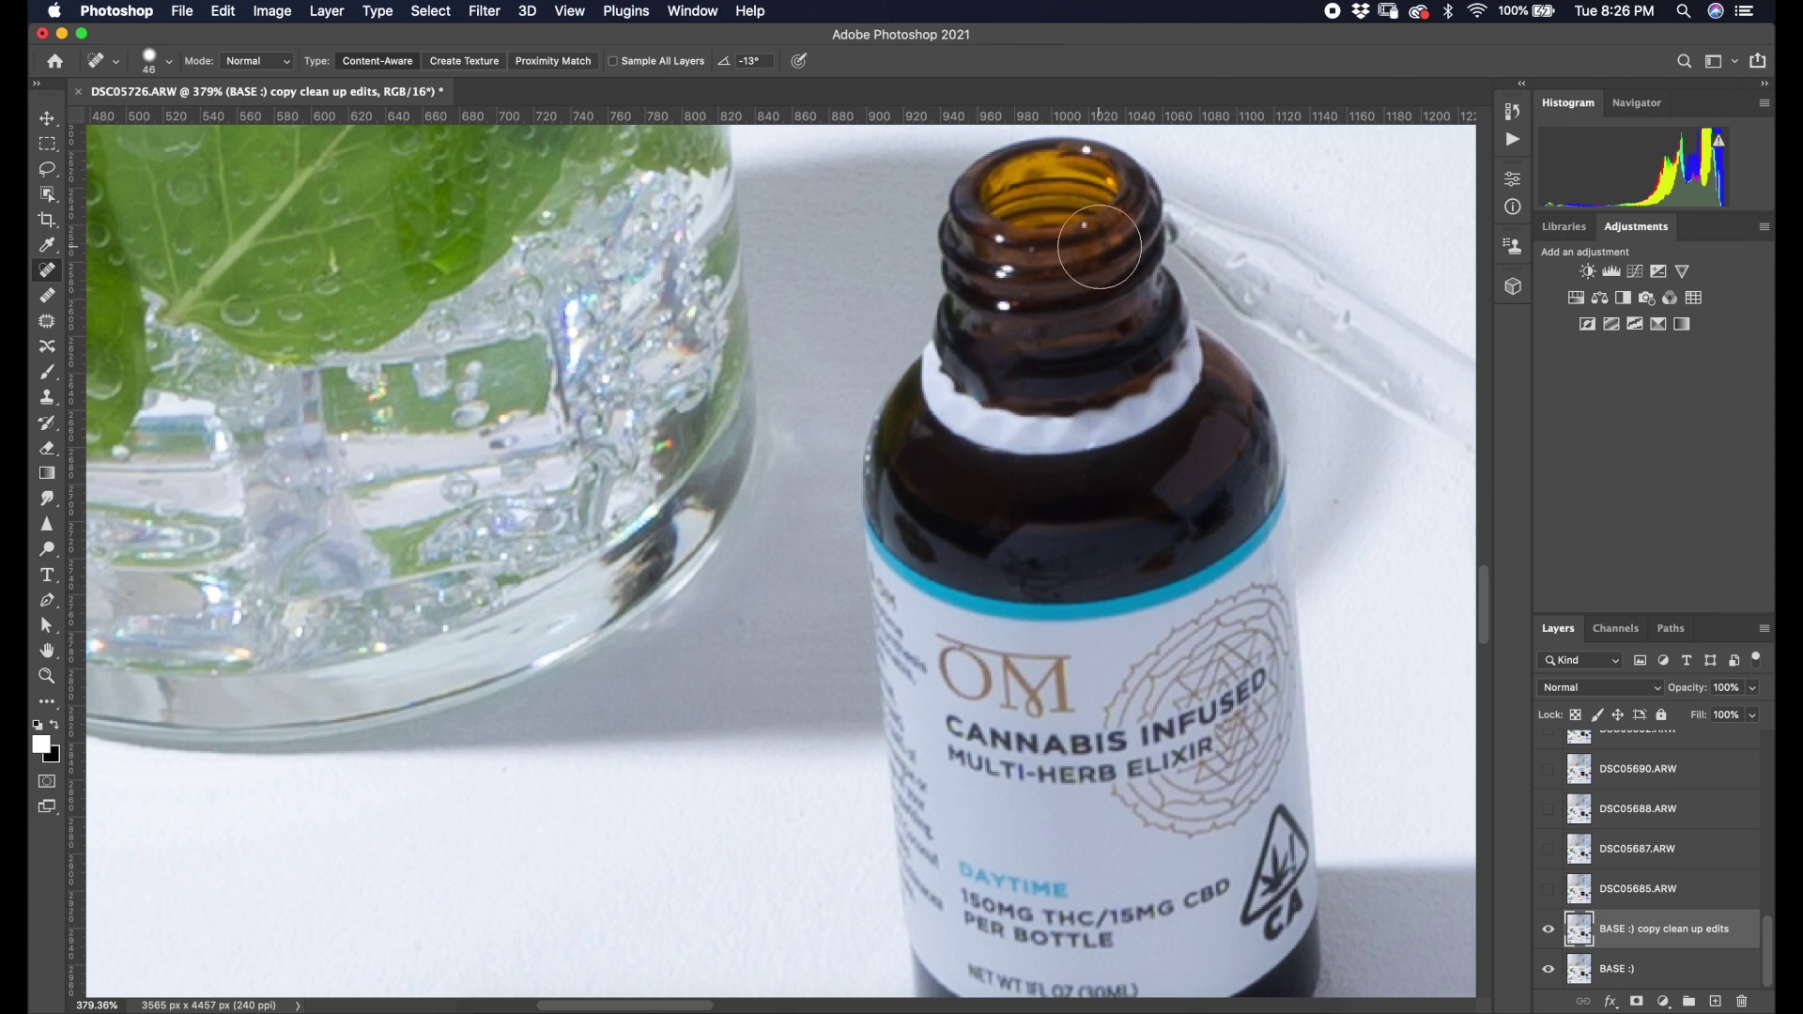
left_click_drag(1100, 246, 1075, 246, "ctrl+alt")
left_click_drag(1001, 361, 985, 373)
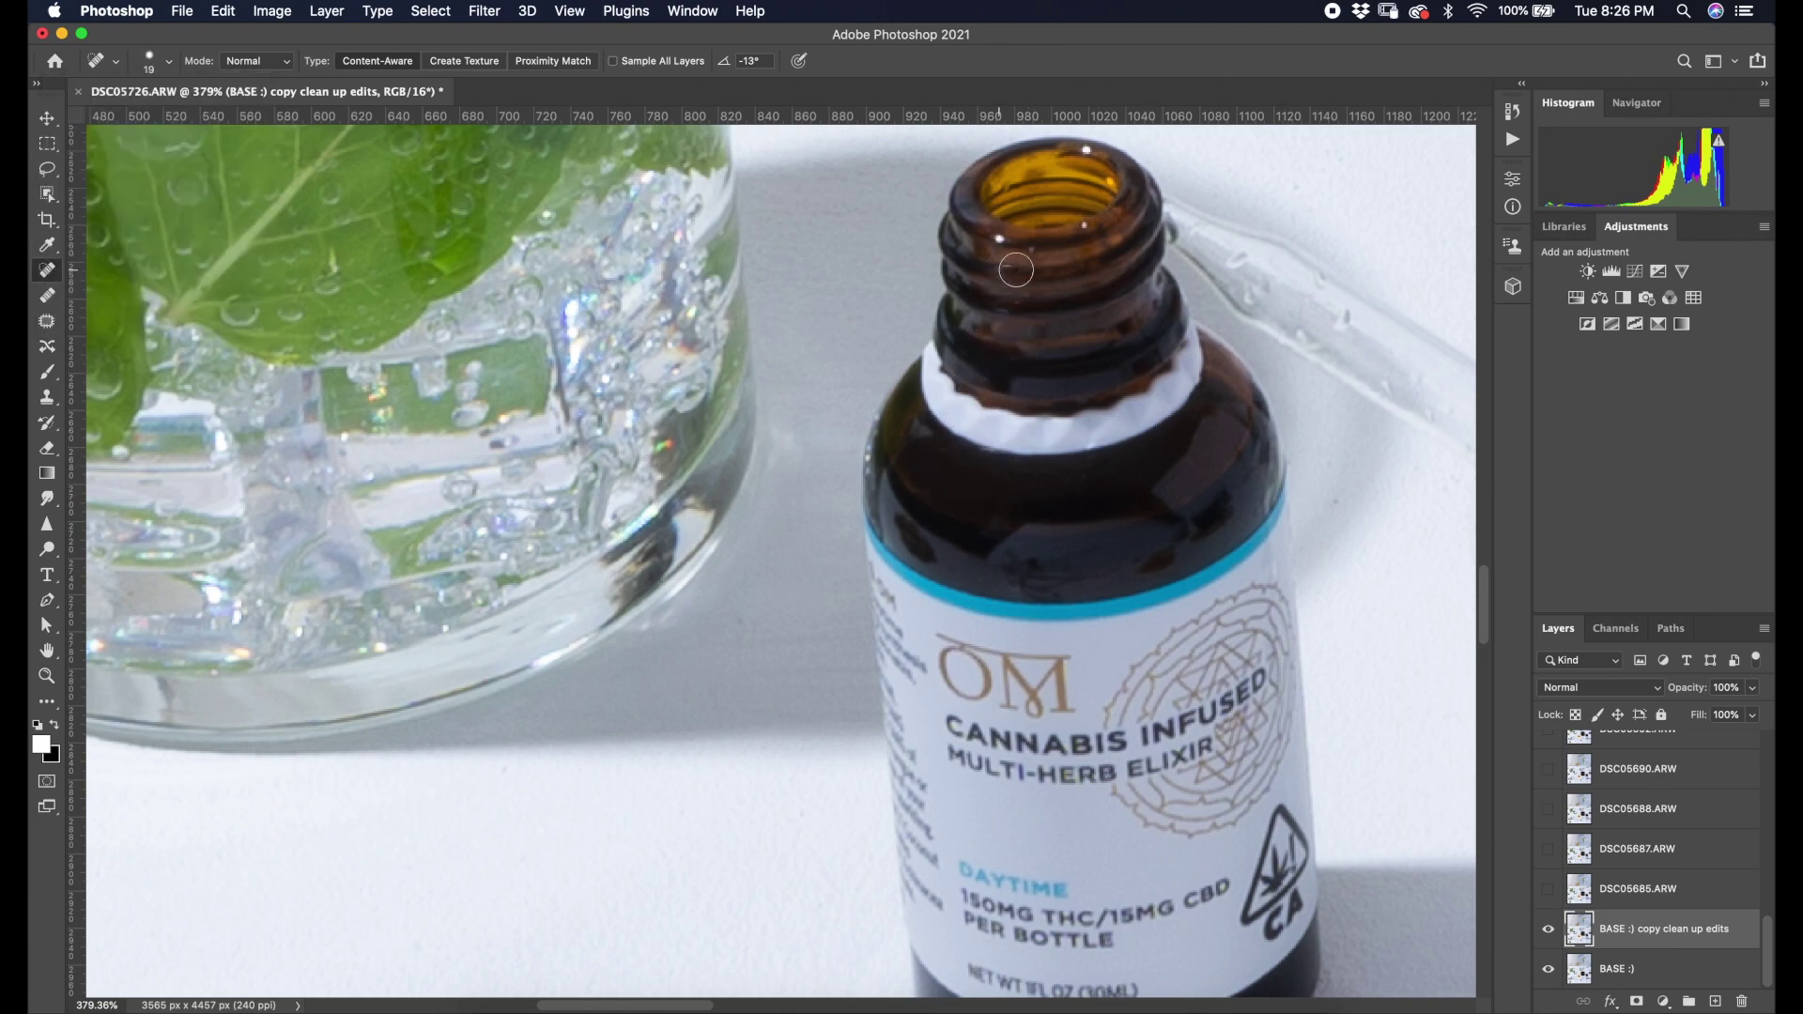
Examine the Nighttime, elderberry and lying THC Elixir bottles for remaining reflections and blemishes.
scroll(806, 396, "down", 10)
scroll(695, 389, "up", 8)
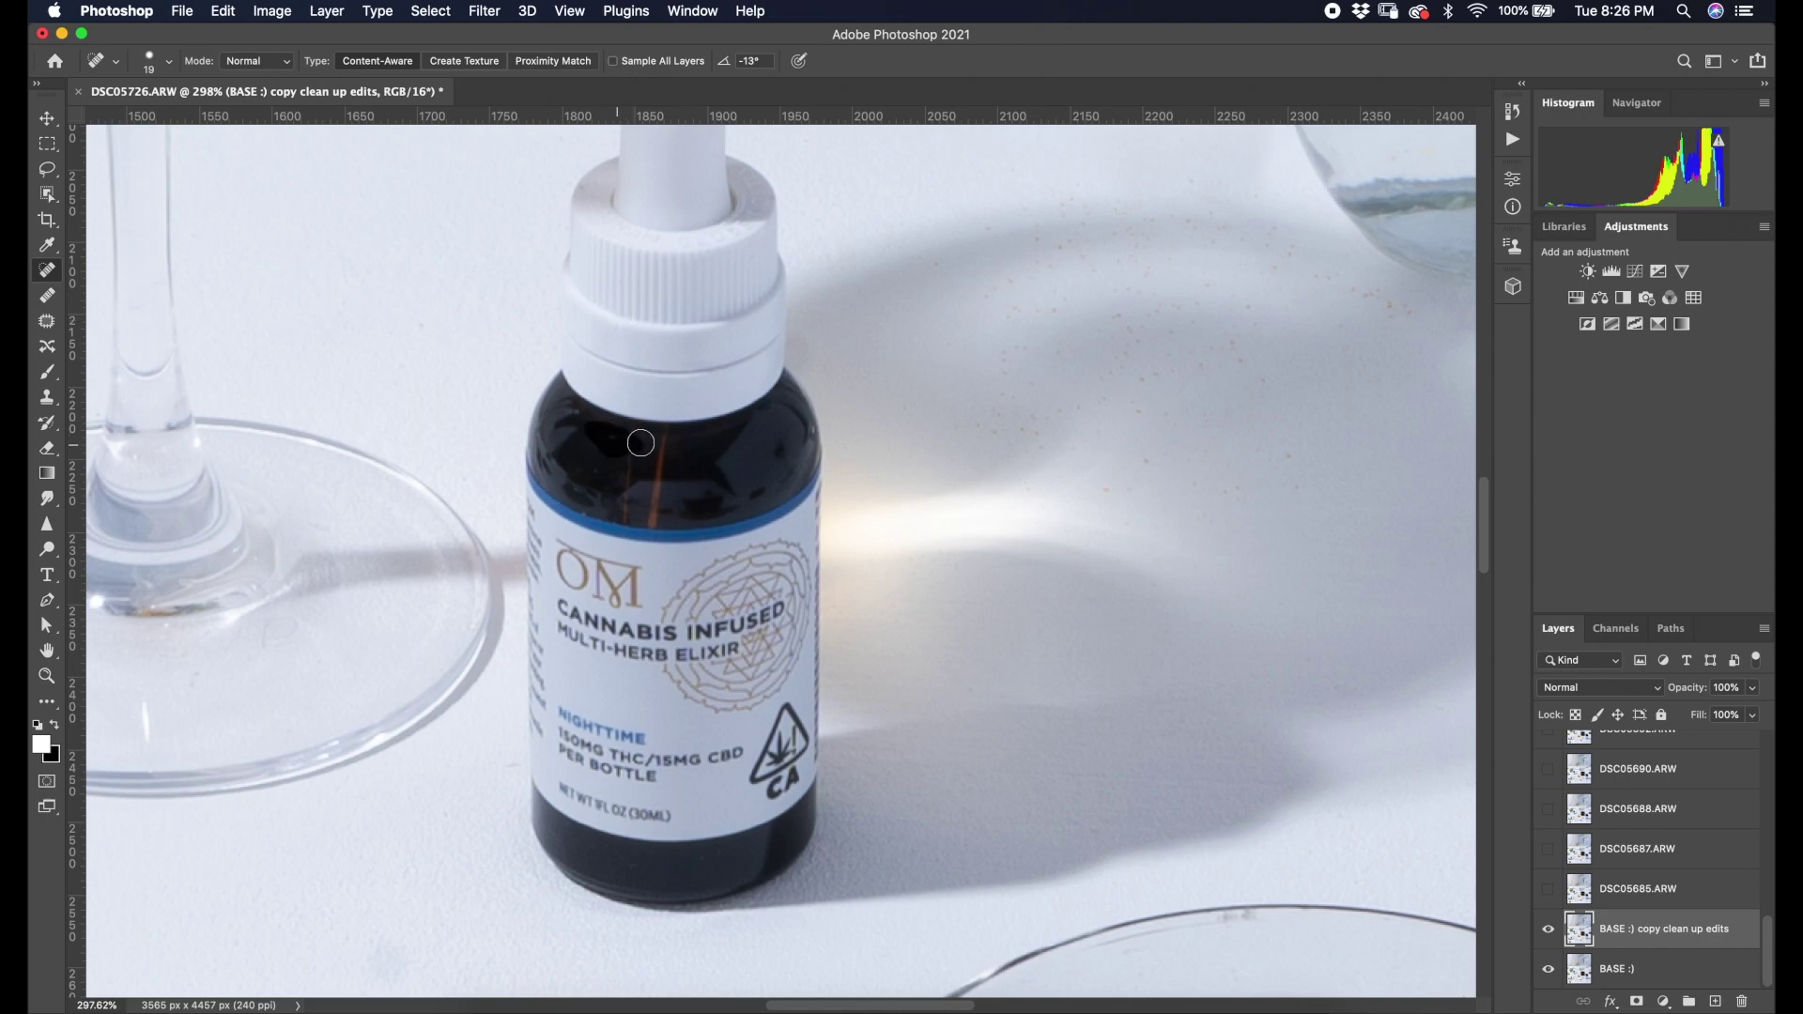
scroll(644, 420, "down", 10)
scroll(605, 535, "up", 8)
scroll(605, 535, "up", 15)
scroll(605, 536, "left", 15)
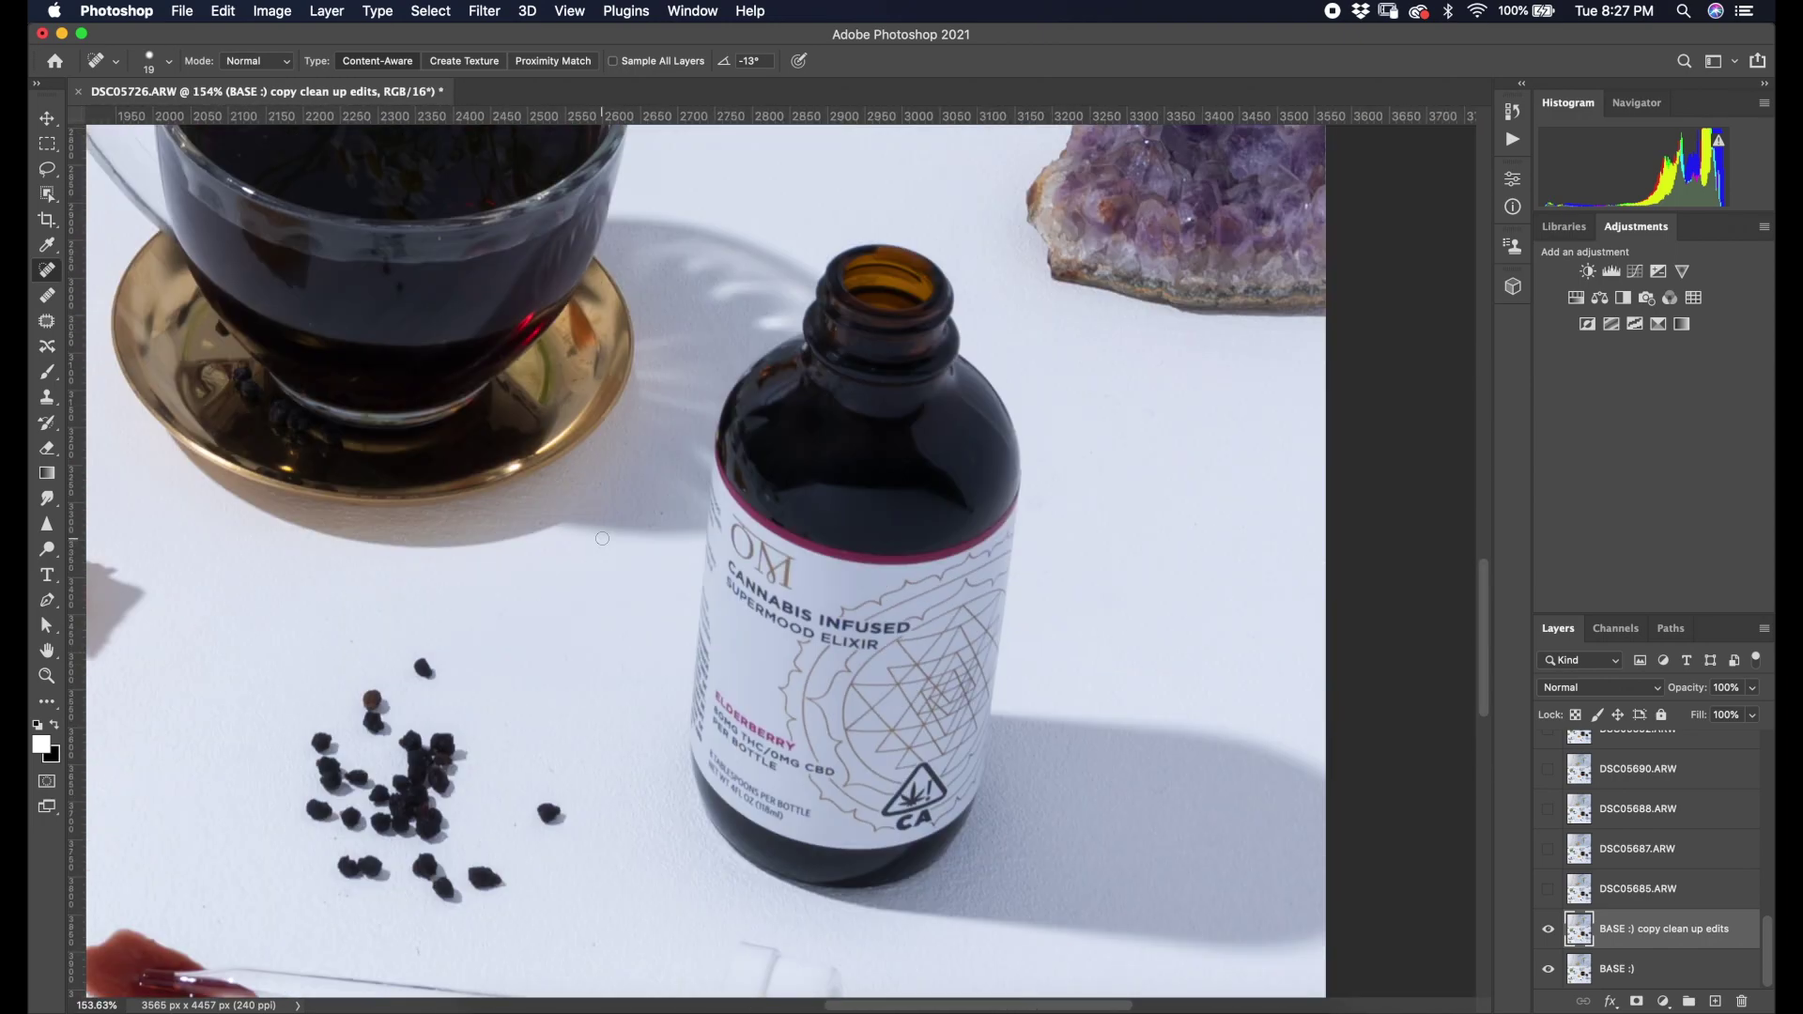
scroll(584, 600, "down", 8)
scroll(584, 600, "right", 8)
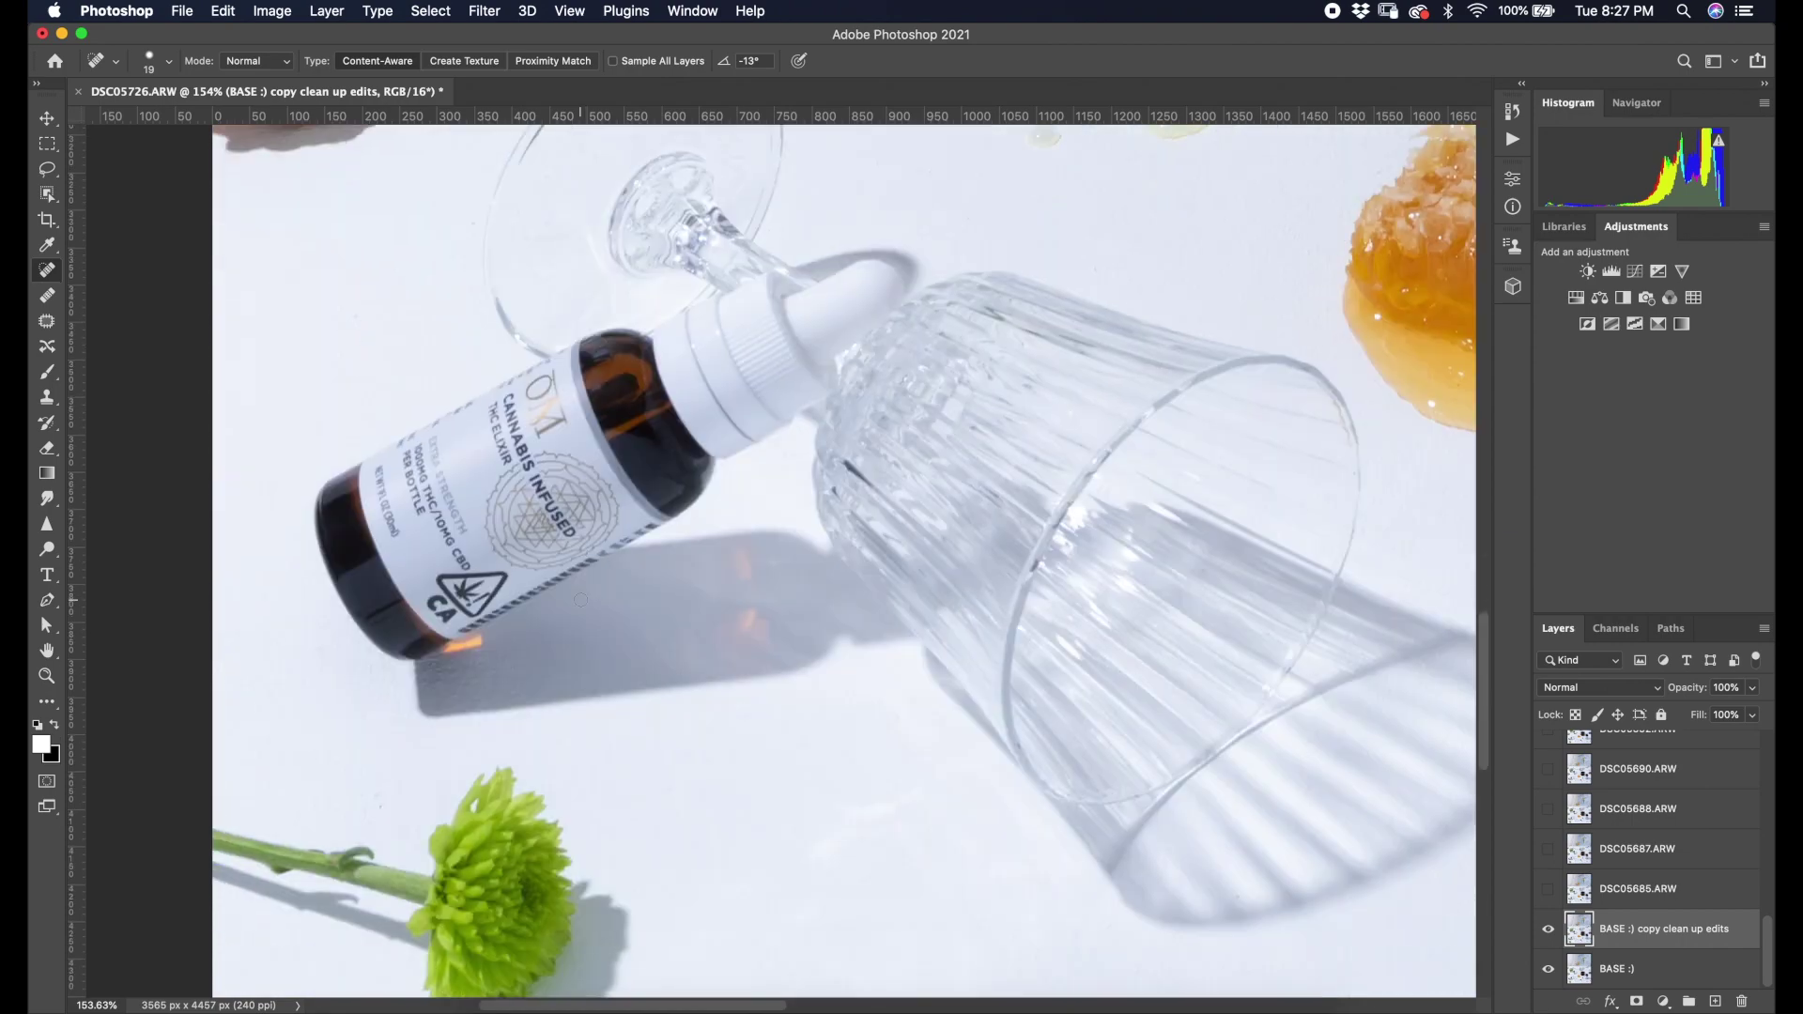
Remove the orange light spots from the lying bottle's shadow with the Spot Healing Brush at size 72.
left_click(168, 61)
left_click_drag(75, 112, 105, 112)
left_click_drag(776, 573, 750, 628)
Brighten the open Daytime bottle's label with the Dodge tool at 51 px and 13% midtone exposure.
scroll(822, 567, "up", 15)
scroll(823, 567, "right", 10)
scroll(808, 581, "right", 10)
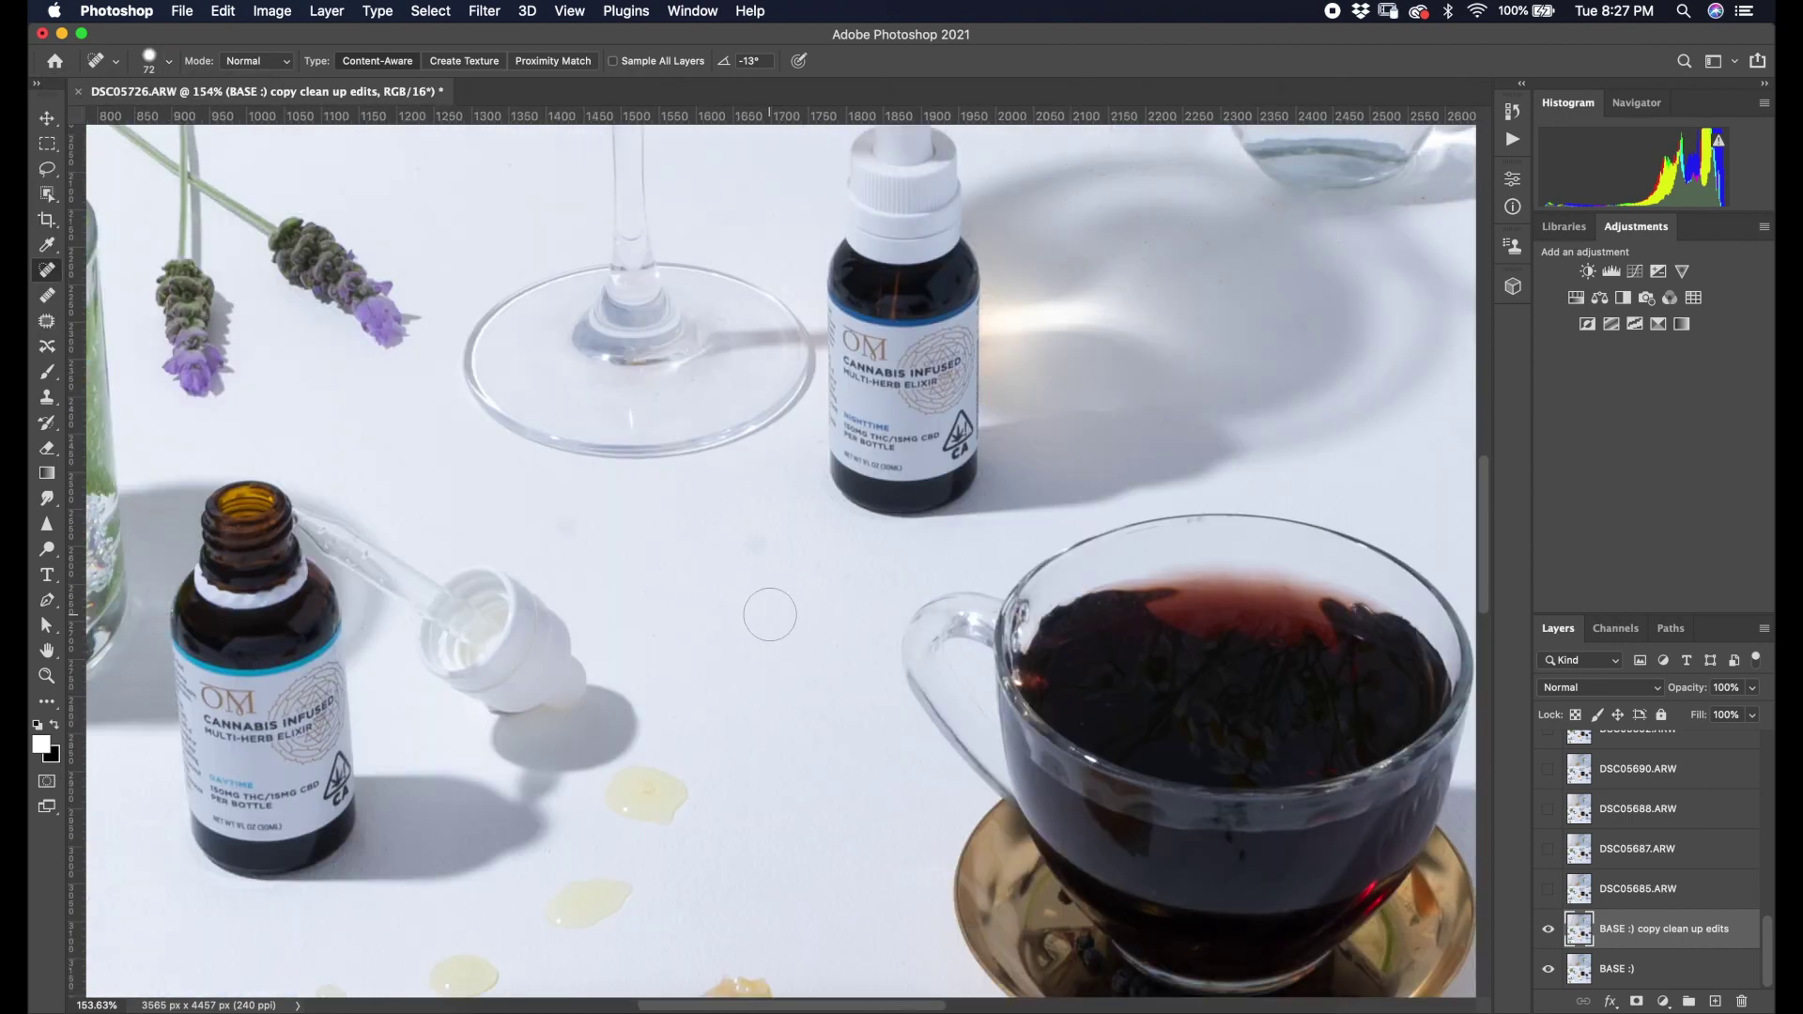
scroll(769, 611, "down", 10)
scroll(769, 611, "down", 10)
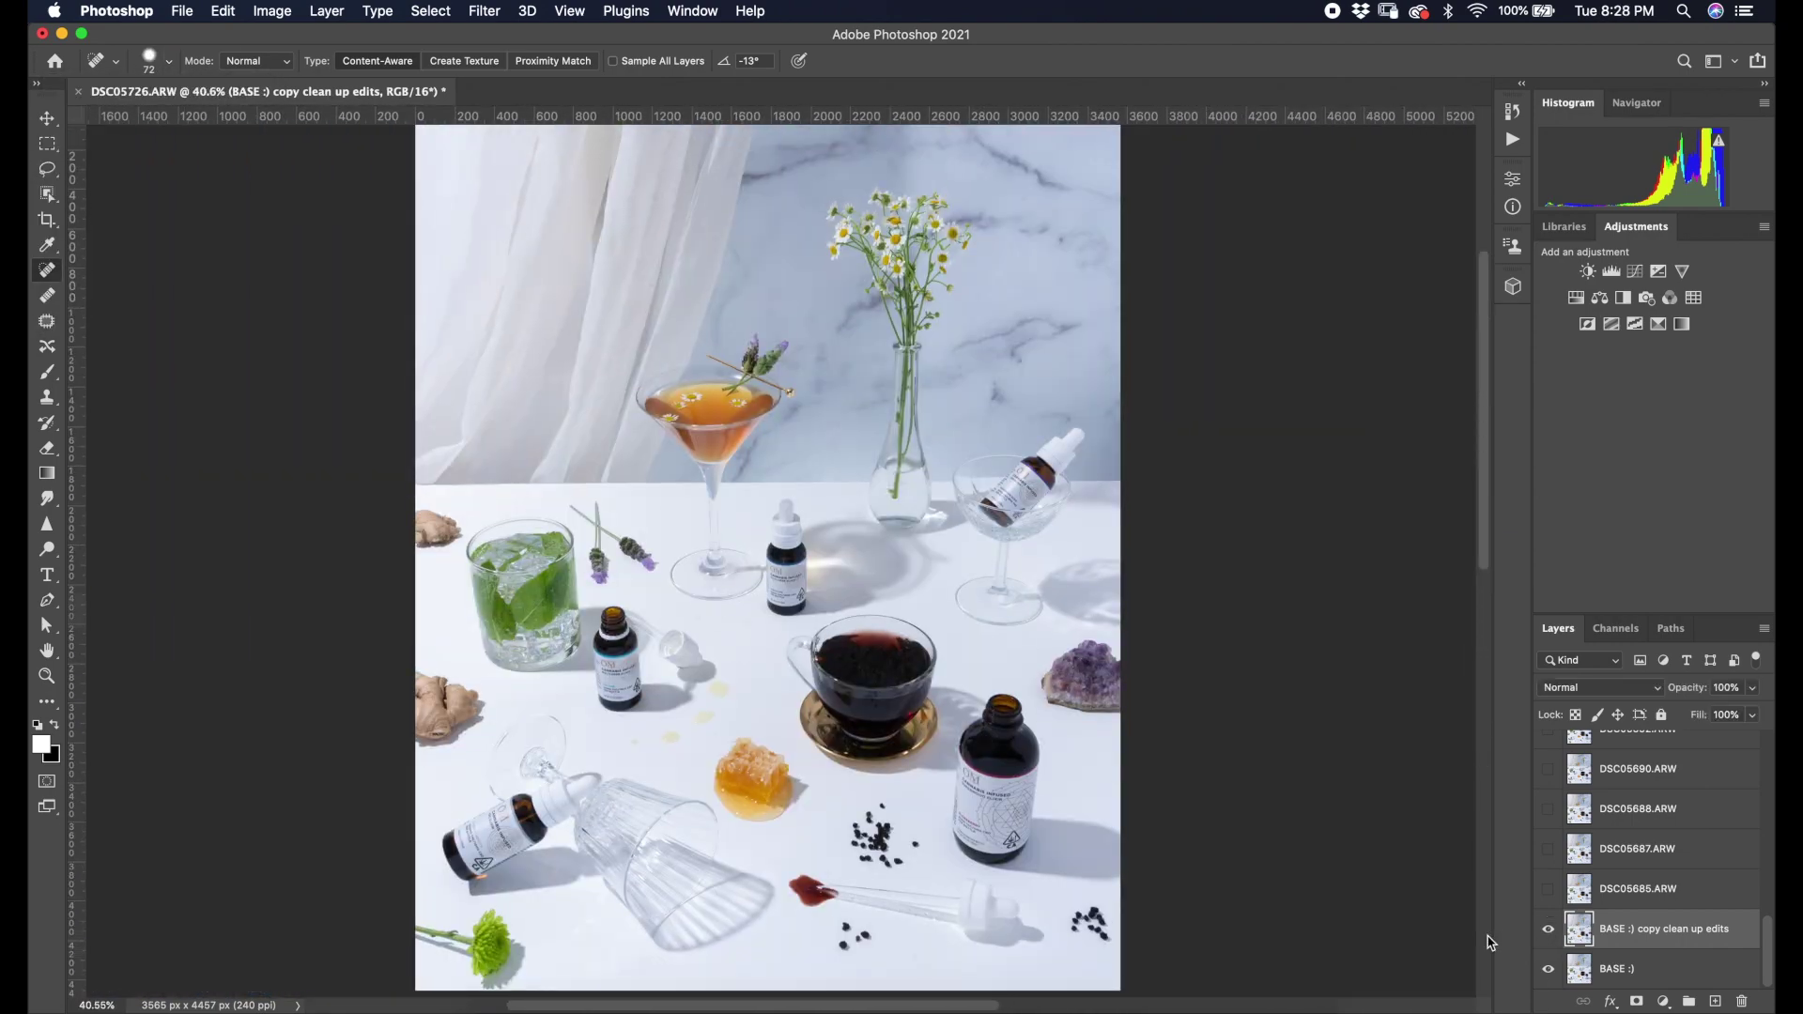
right_click(47, 549)
left_click(113, 541)
scroll(717, 671, "up", 10)
left_click(169, 61)
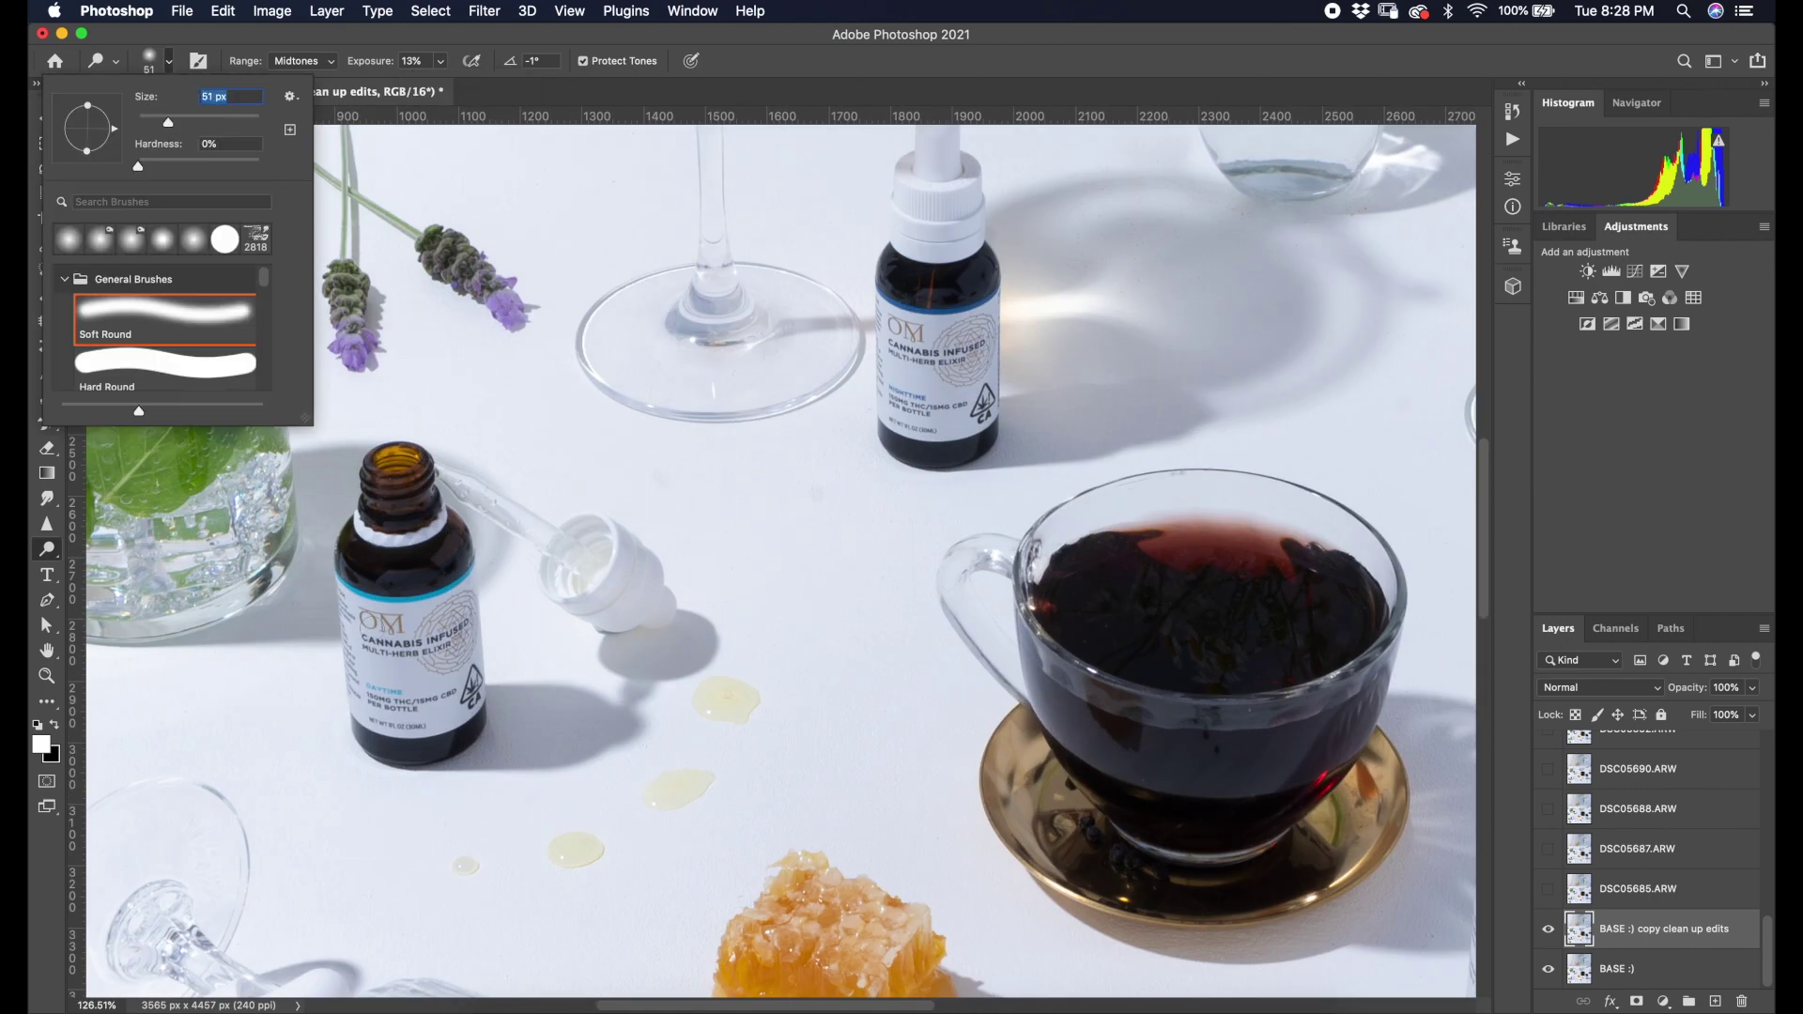
mouse_move(376, 620)
left_mouse_down()
mouse_move(466, 678)
mouse_move(417, 718)
left_mouse_up()
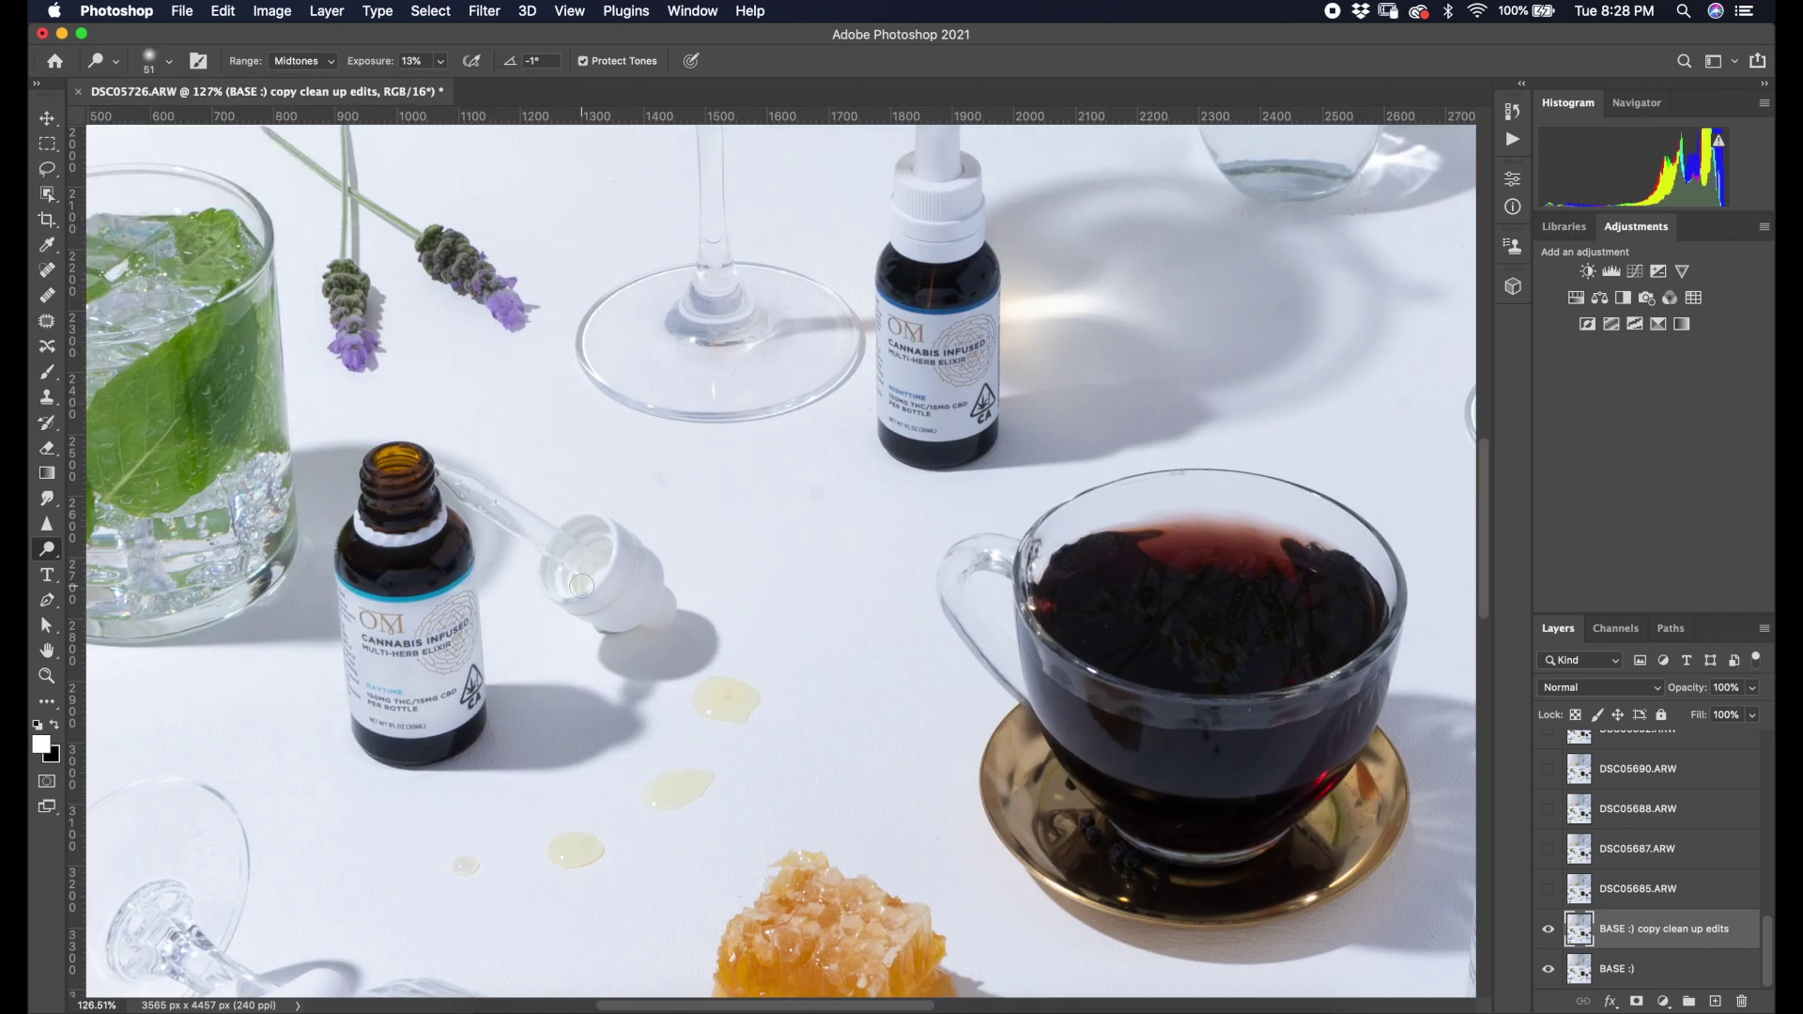
Brighten the Nighttime bottle's label with the Dodge tool.
scroll(582, 586, "down", 5)
scroll(781, 562, "up", 6)
mouse_move(915, 287)
left_mouse_down()
mouse_move(971, 375)
mouse_move(992, 279)
mouse_move(1023, 371)
left_mouse_up()
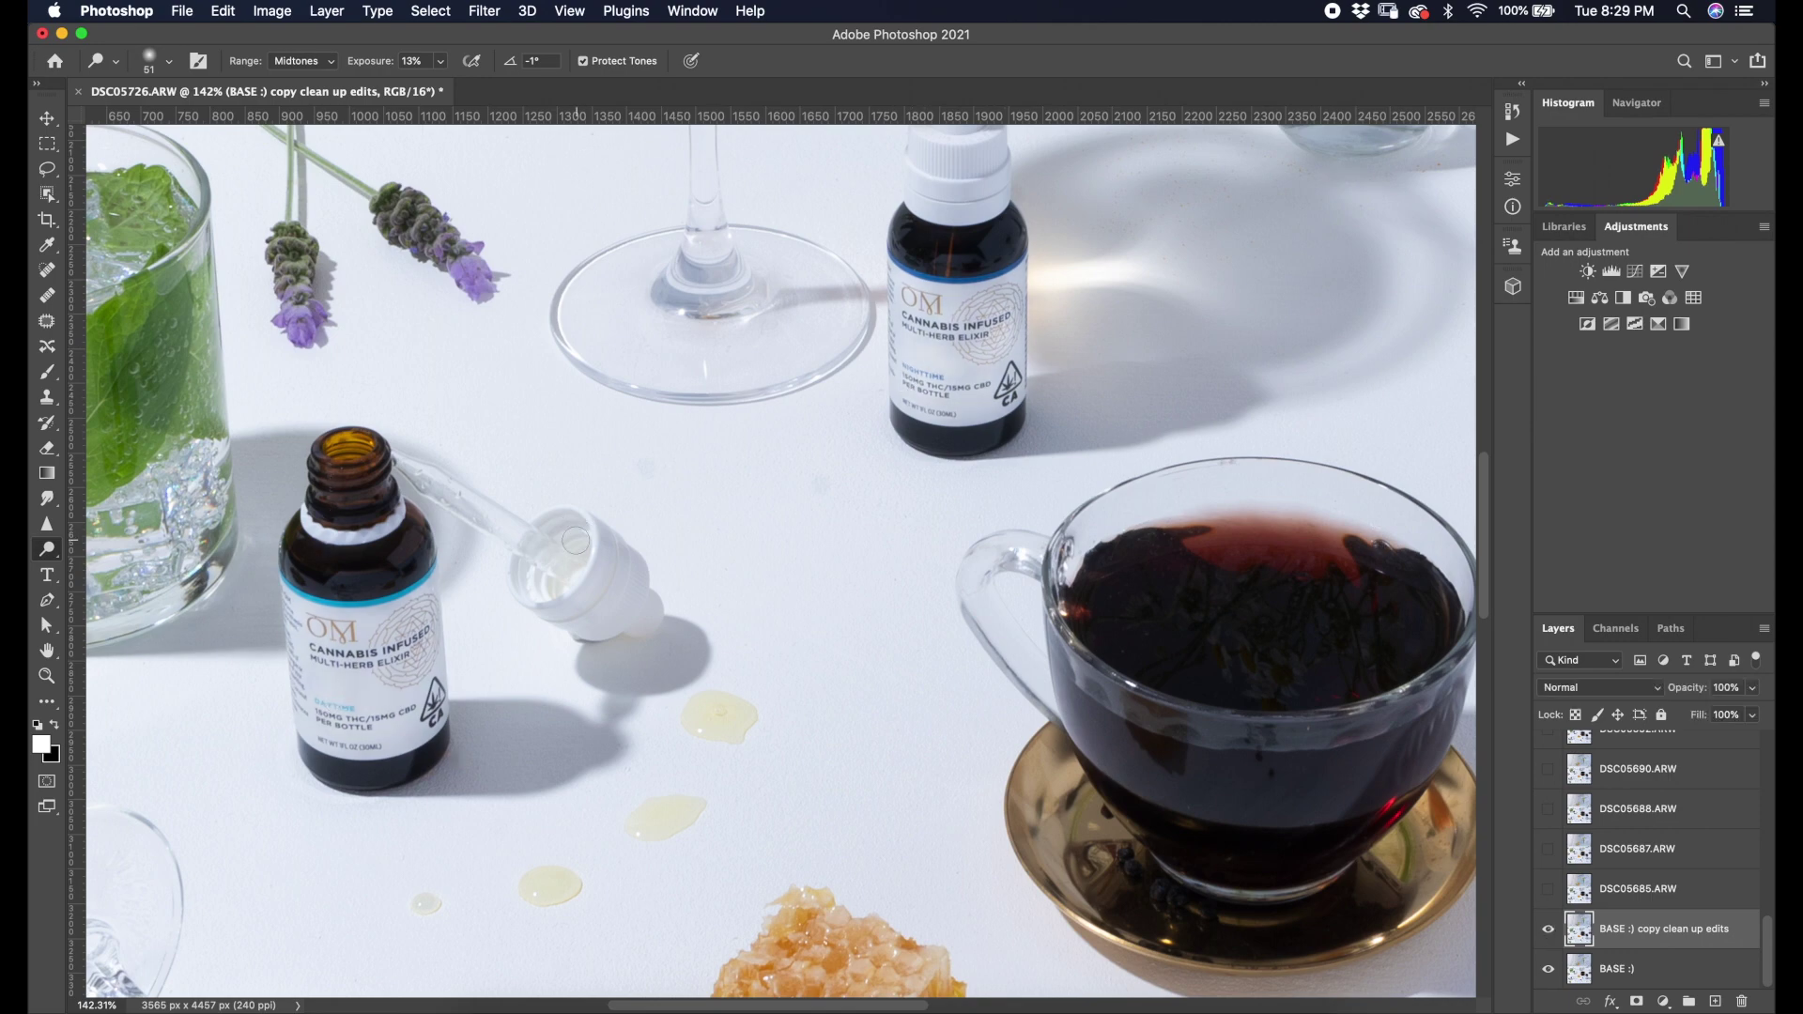
Brighten the label of the tilted CBD Elixir bottle in the coupe glass with the Dodge tool.
scroll(1167, 479, "right", 10)
scroll(1167, 479, "up", 5)
scroll(1168, 479, "left", 5)
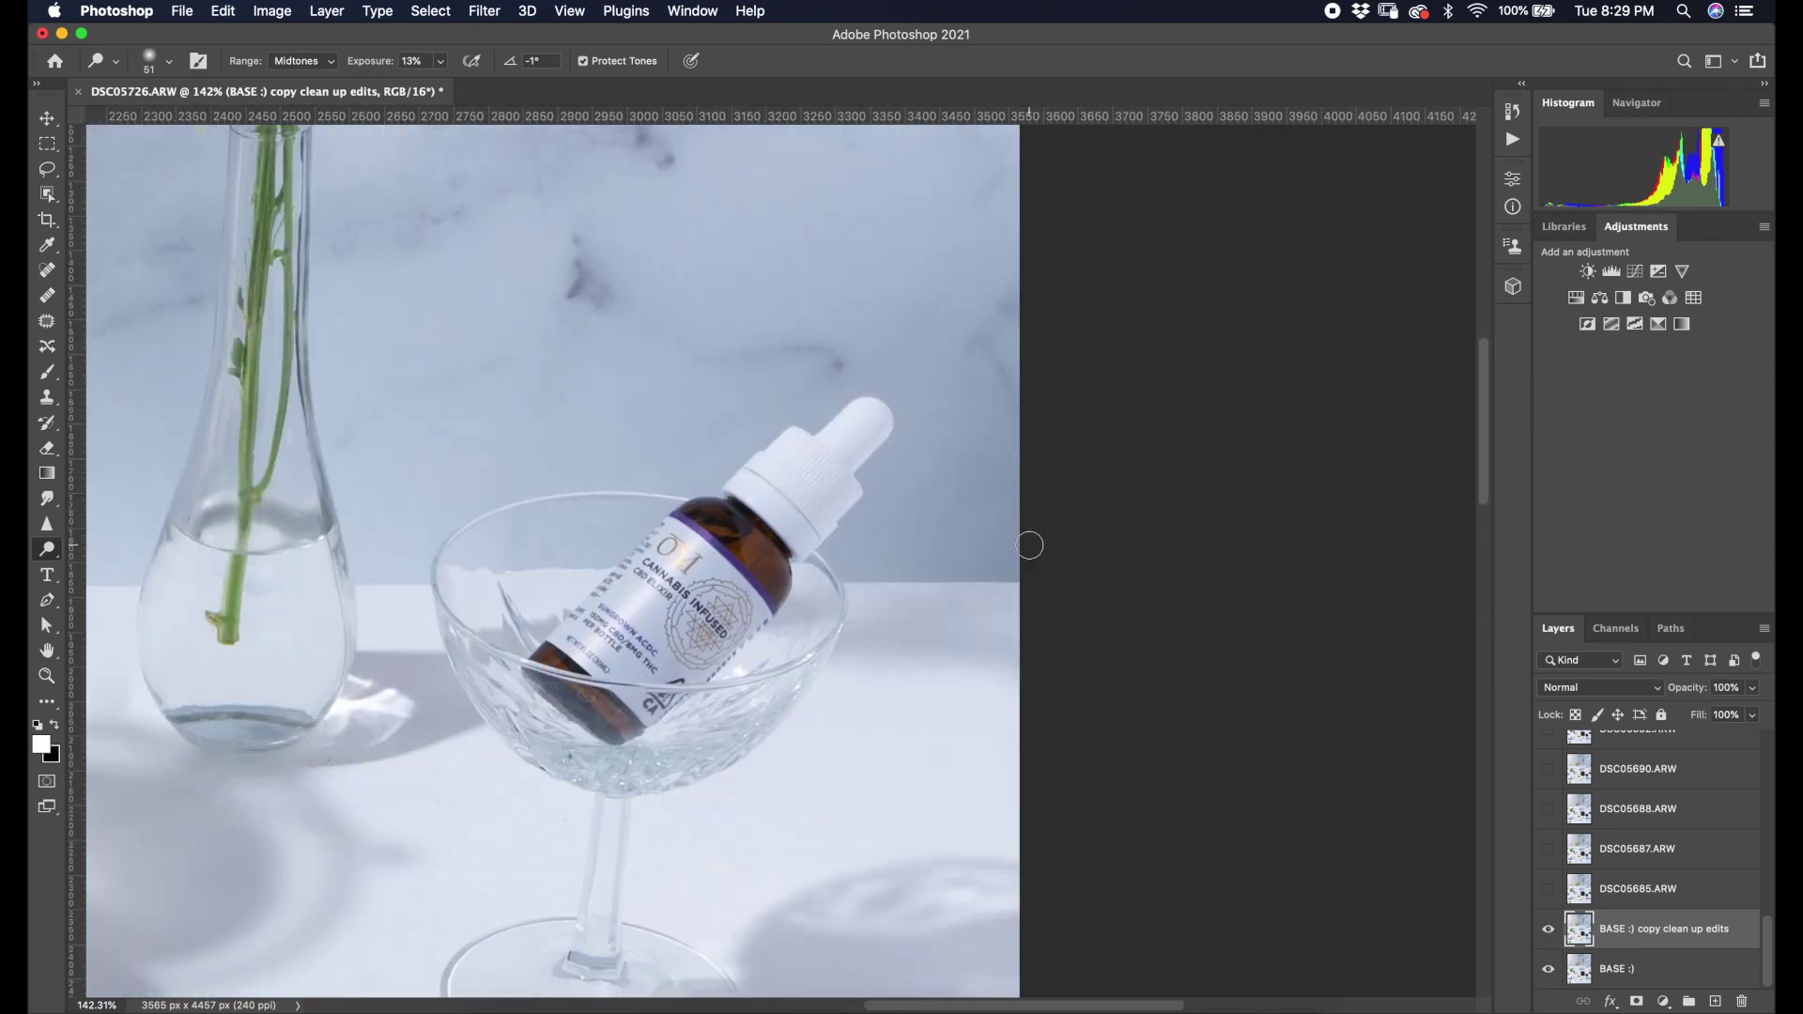
scroll(765, 569, "up", 2)
mouse_move(589, 617)
left_mouse_down()
mouse_move(704, 599)
mouse_move(629, 695)
mouse_move(730, 648)
left_mouse_up()
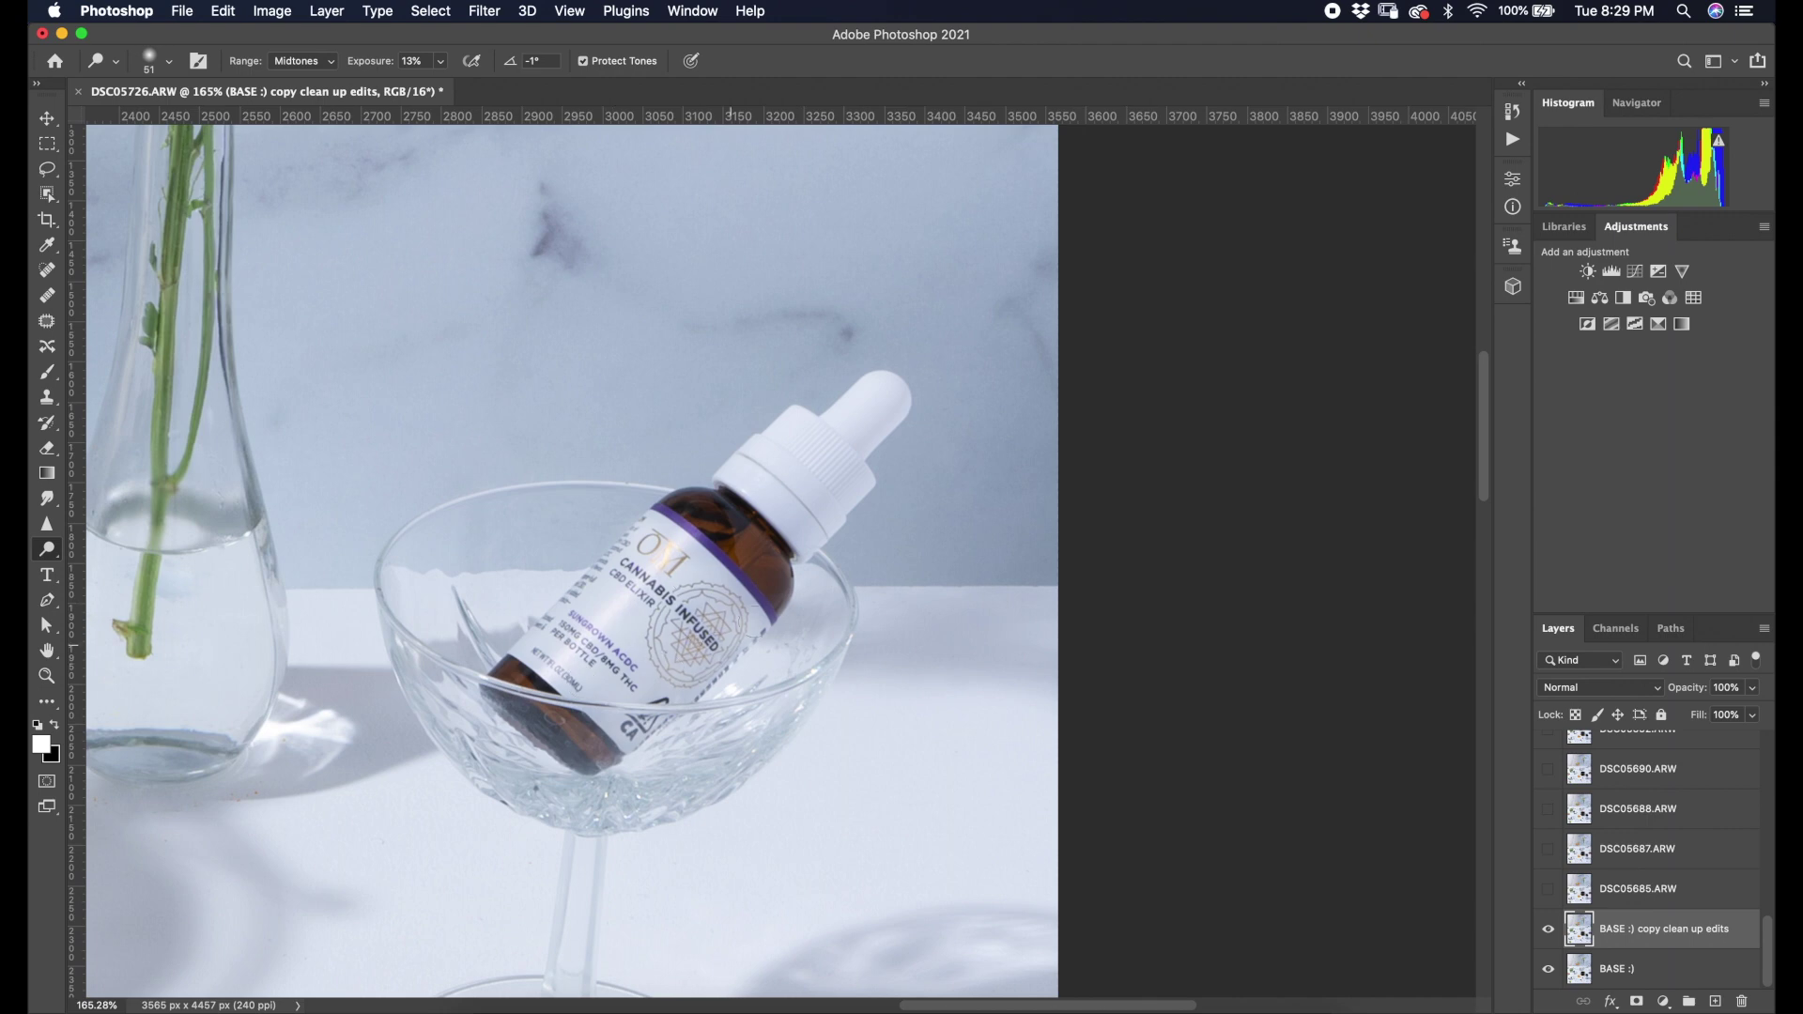
Switch briefly to the Burn tool, return to Dodge, and brighten the lower part of the tilted bottle's label further.
right_click(46, 549)
left_click(122, 569)
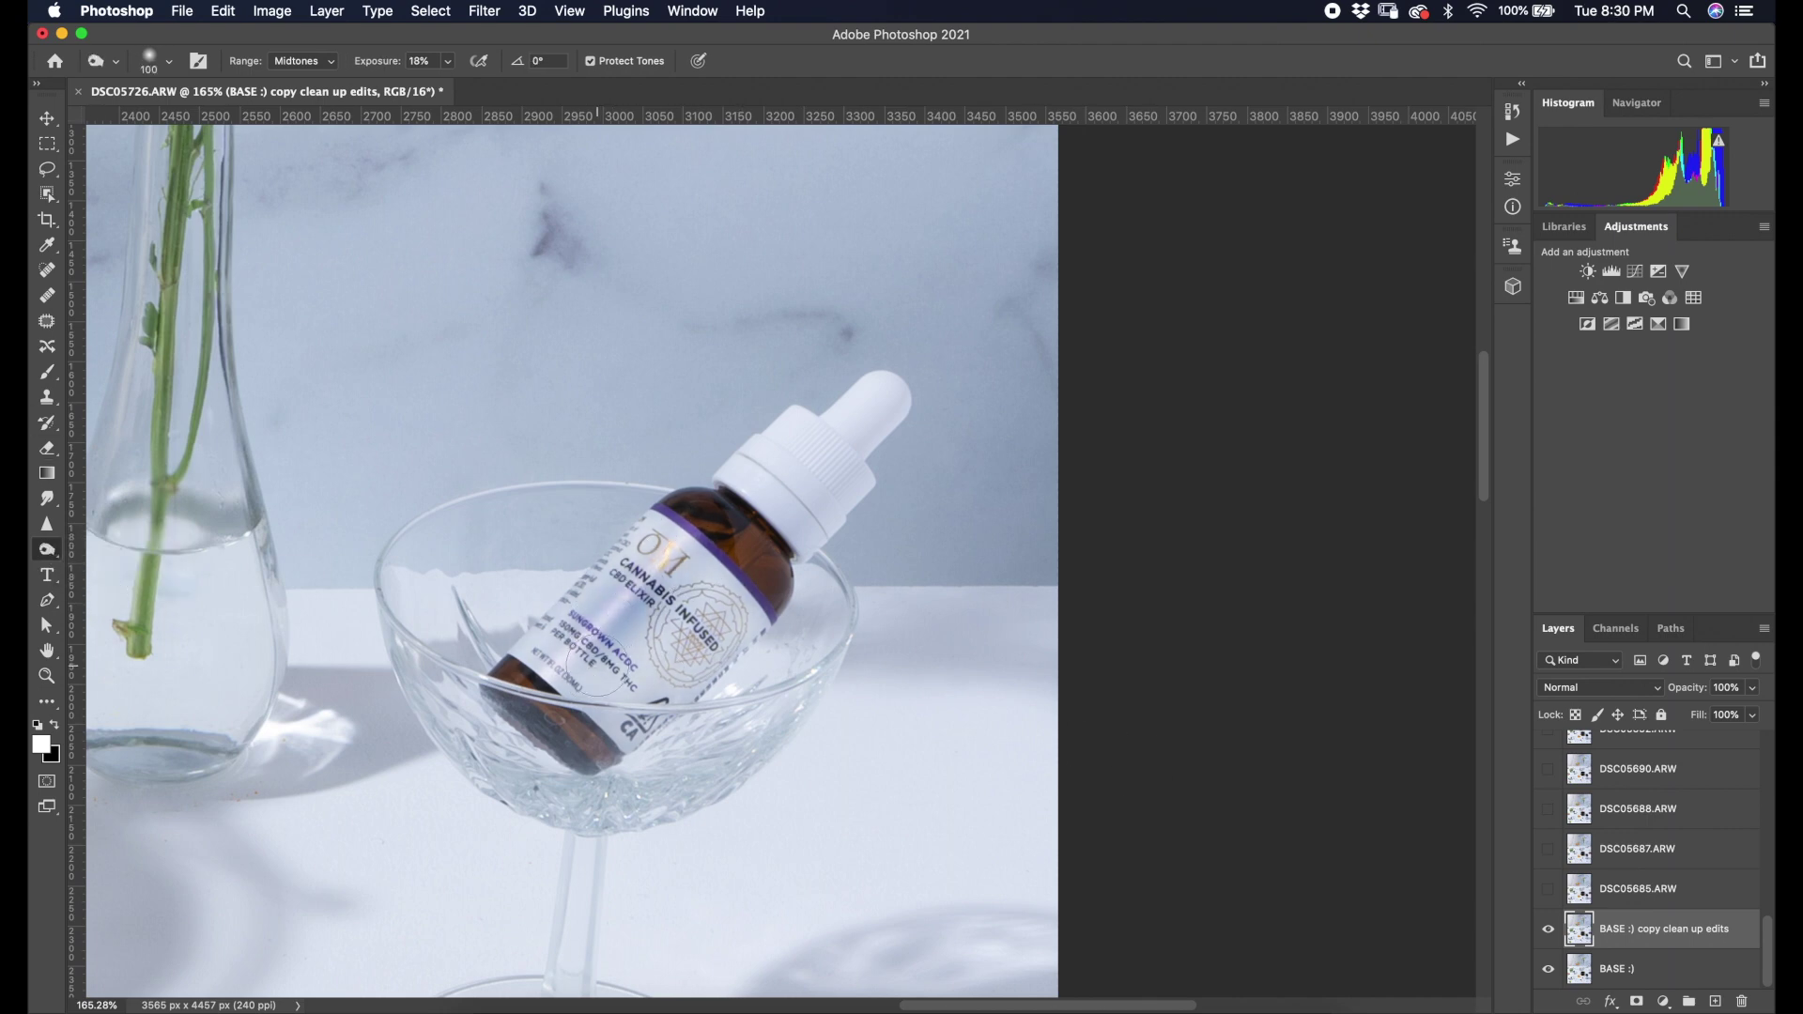
right_click(46, 550)
left_click(122, 552)
mouse_move(571, 628)
left_mouse_down()
mouse_move(676, 577)
mouse_move(582, 646)
left_mouse_up()
Compare the retouched clean-up layer with the base image by toggling its visibility, and inspect the brightened labels.
key("super+minus")
key("super+minus")
key("super+minus")
left_click(1547, 932)
left_click(1547, 931)
scroll(714, 779, "up", 4)
scroll(714, 779, "down", 5)
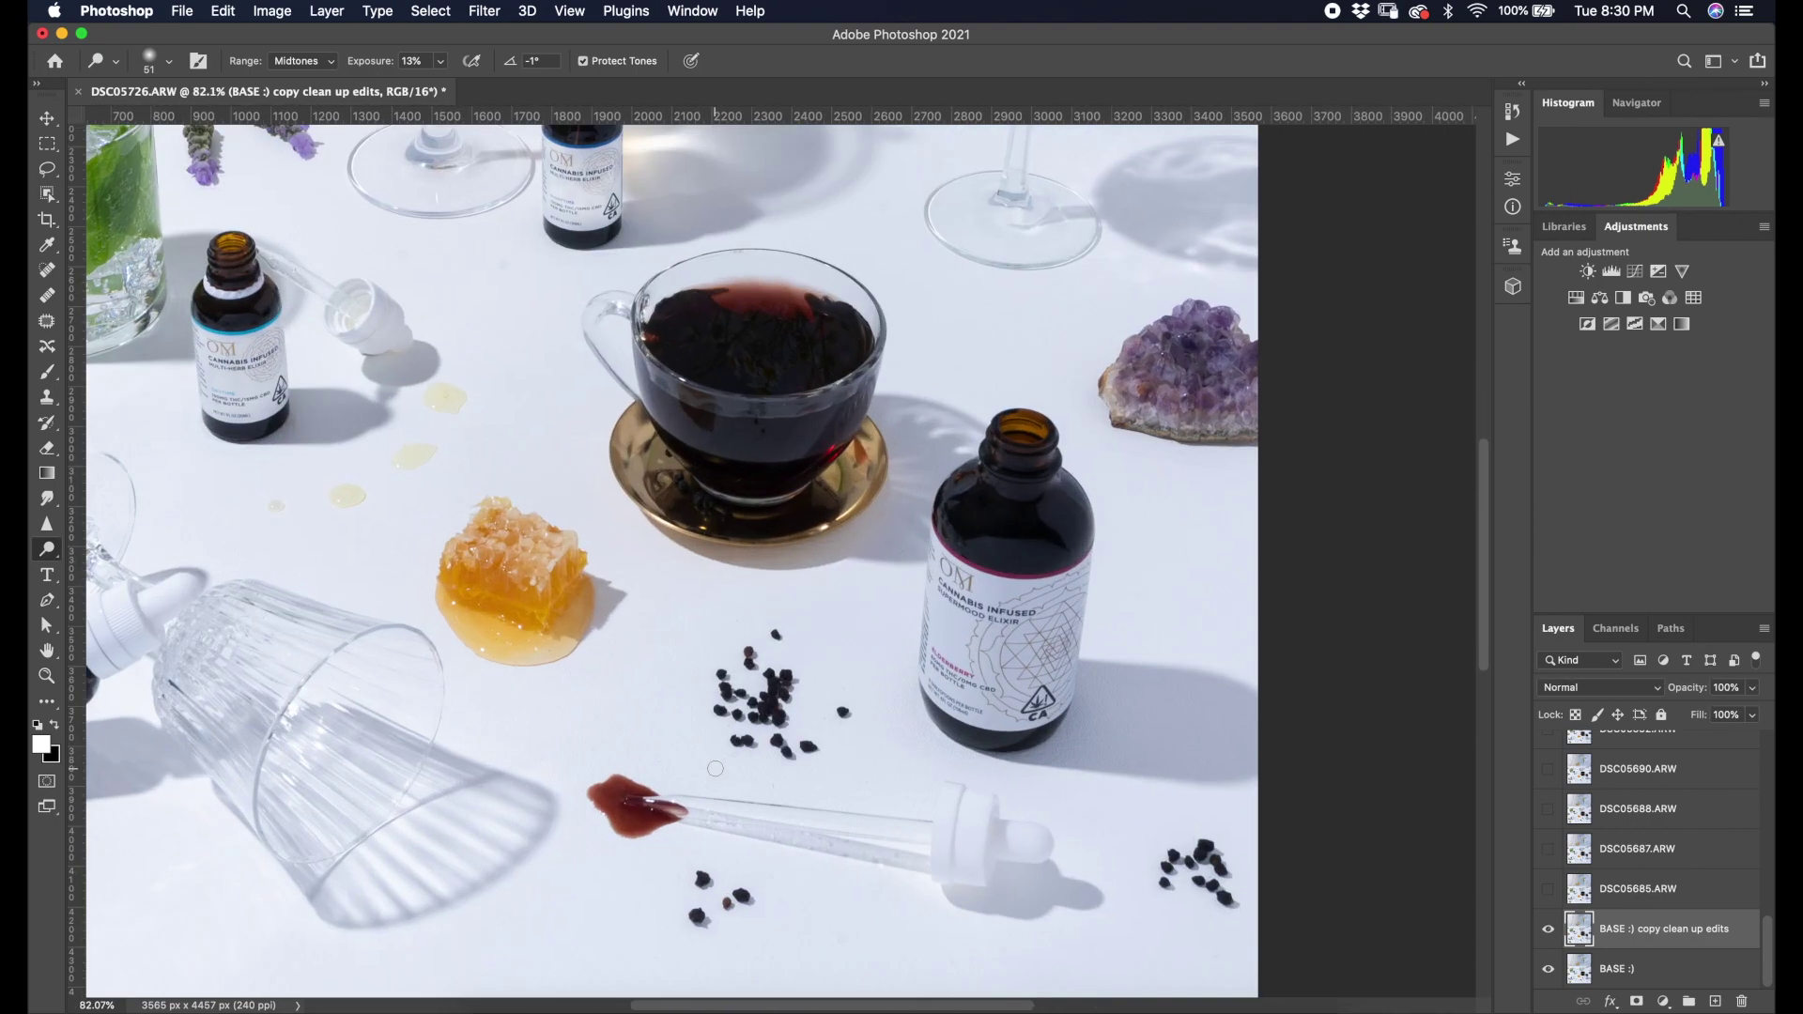
scroll(714, 779, "up", 4)
Undo the last three dodge edits, brighten the tilted bottle's label again, and compare it with the base layer.
key("super+z")
key("super+z")
key("super+z")
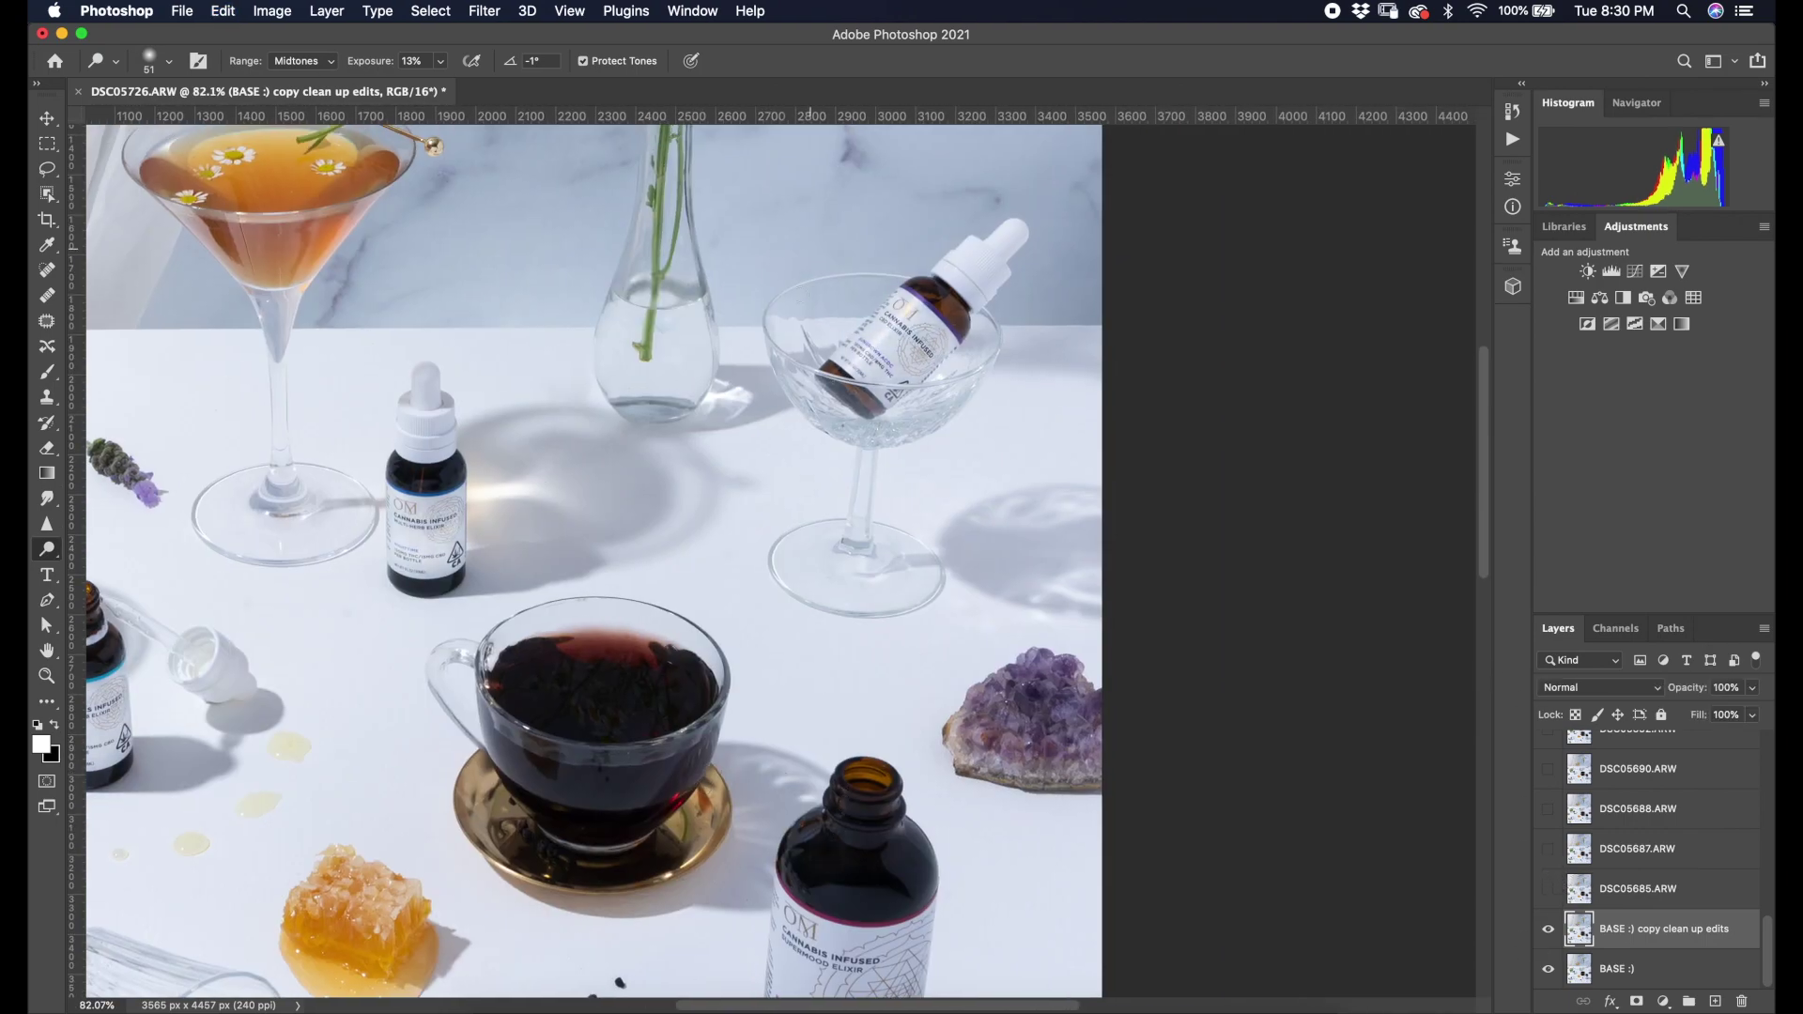
left_click_drag(928, 350, 904, 308)
left_click(1547, 931)
left_click(1547, 931)
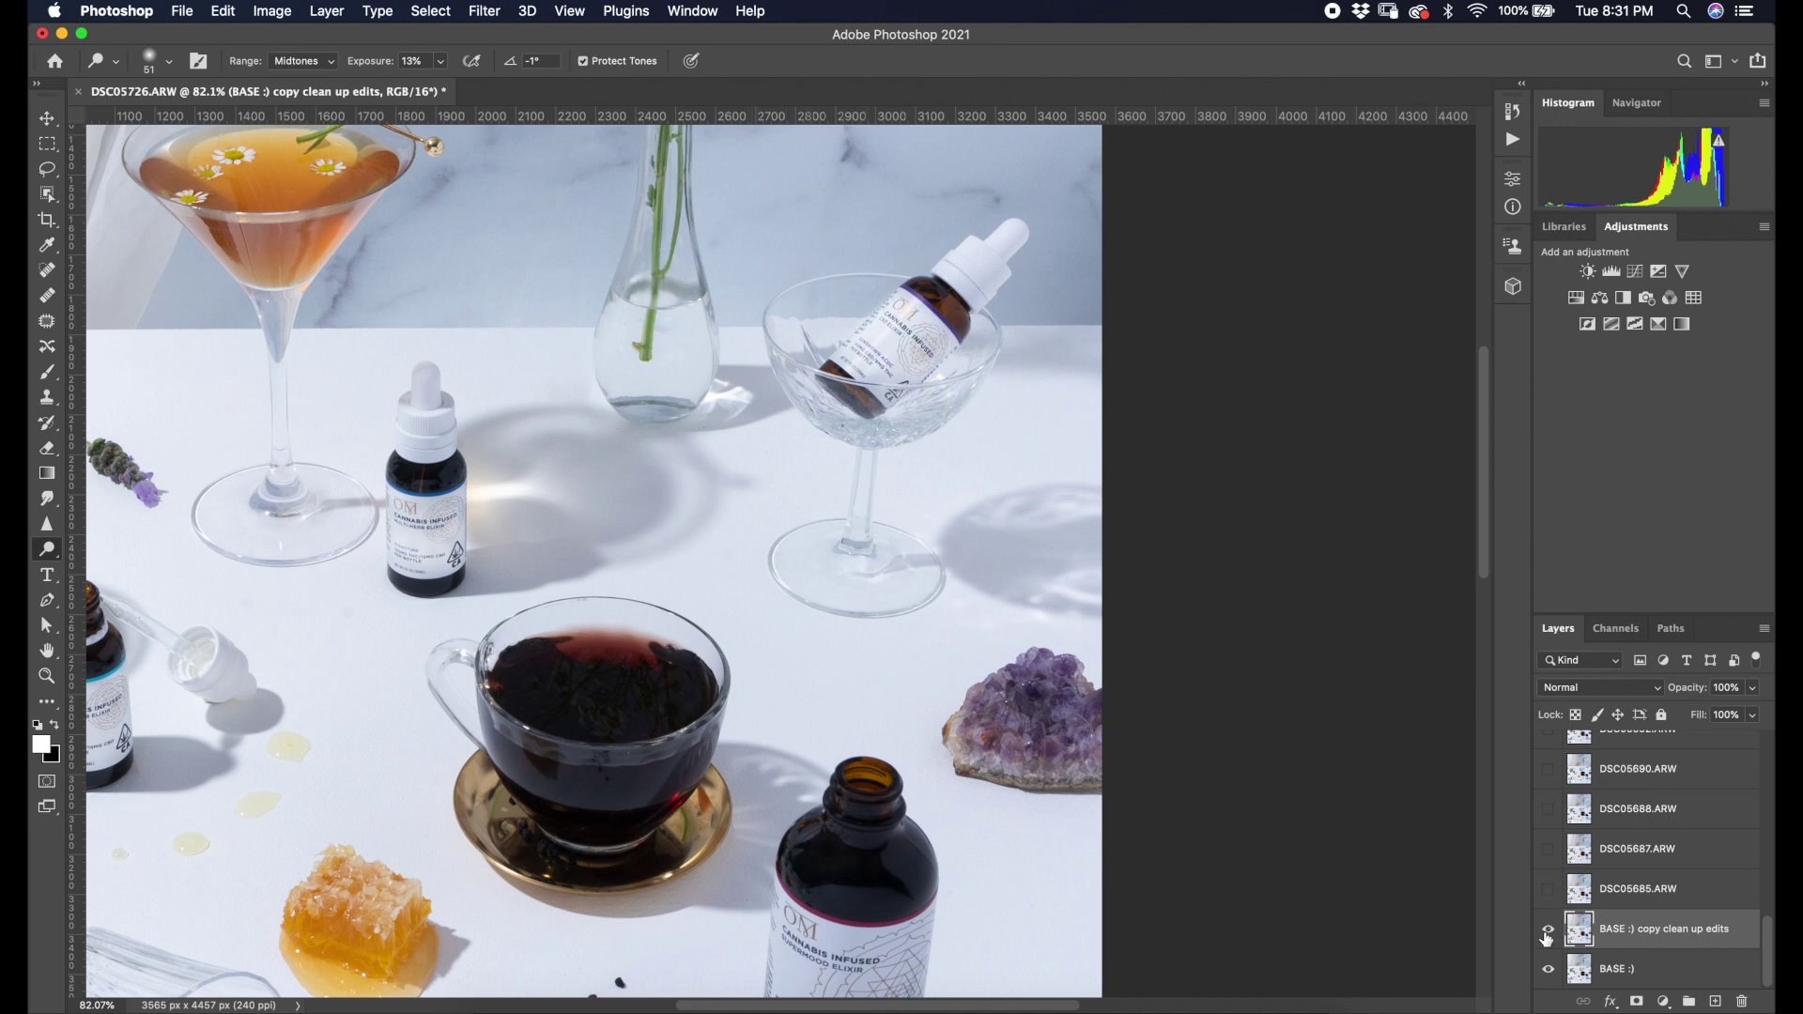
left_click(1549, 930)
left_click(1550, 931)
Brighten the elderberry bottle's label with the Dodge tool at size 89 and compare it with the base layer.
scroll(1115, 712, "down", 10)
left_click(169, 61)
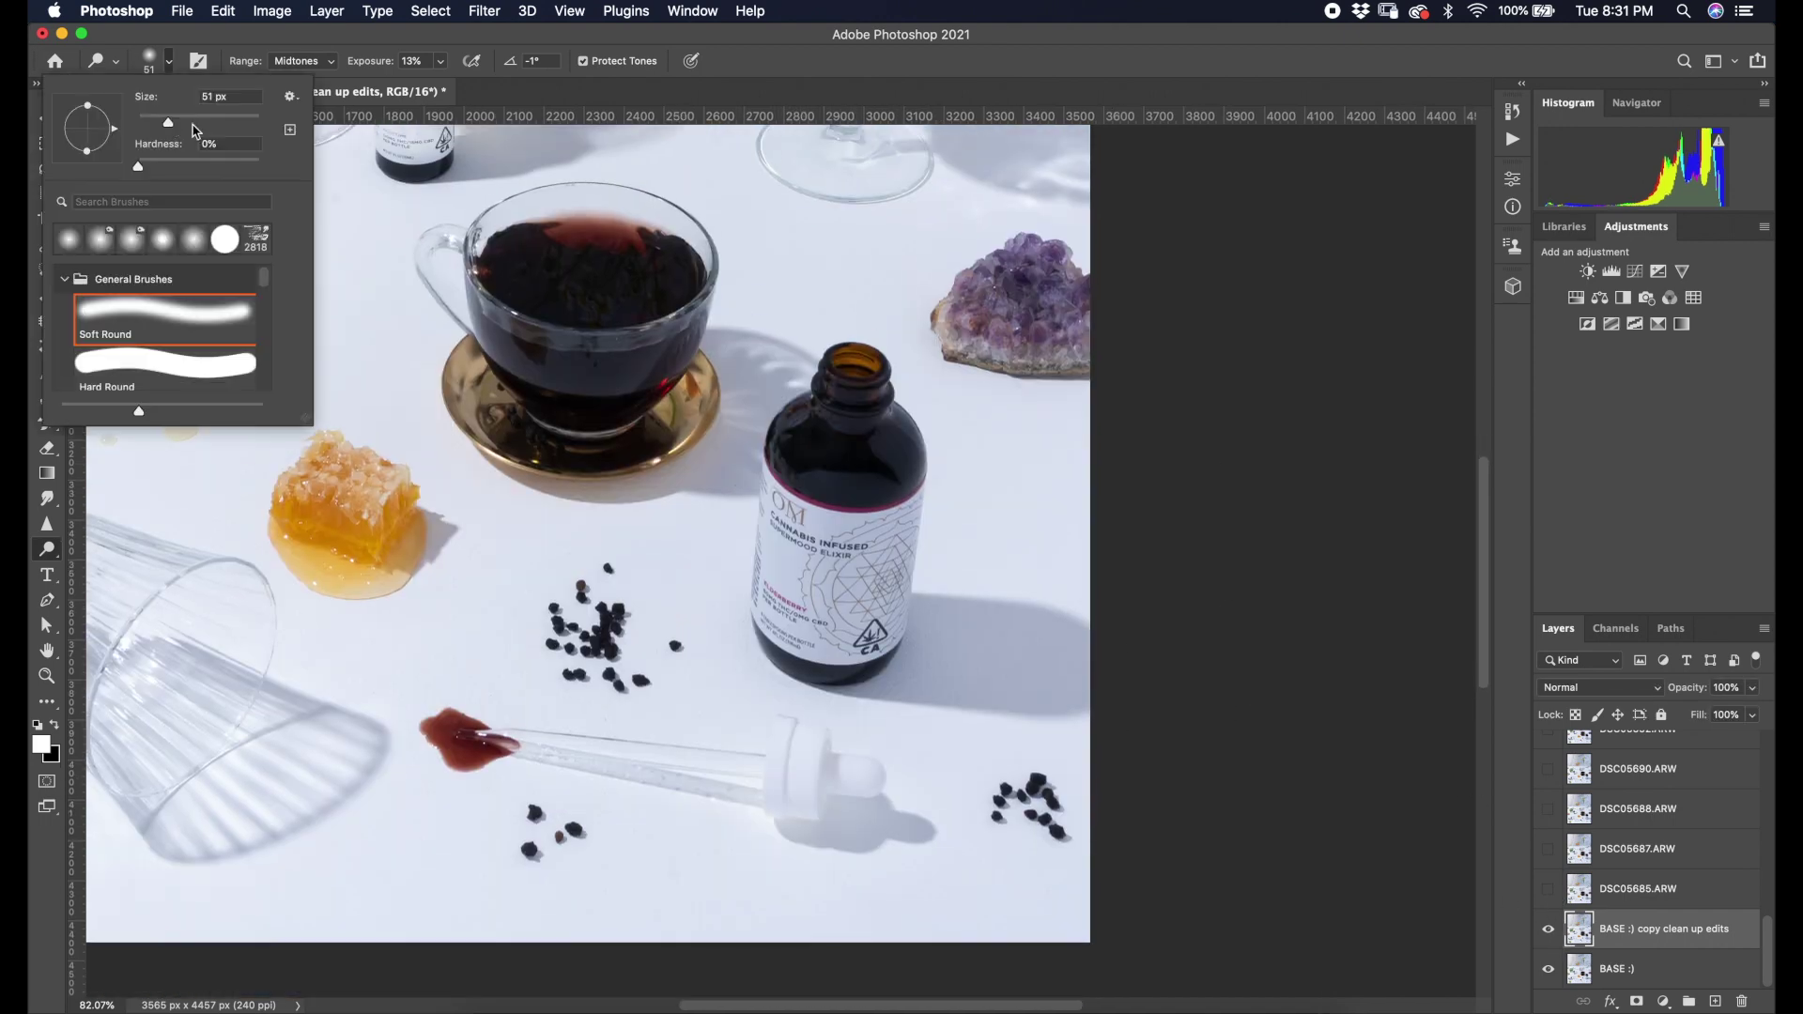
left_click_drag(188, 121, 196, 121)
left_click(804, 527)
mouse_move(827, 518)
left_mouse_down()
mouse_move(896, 615)
mouse_move(799, 573)
mouse_move(845, 610)
left_mouse_up()
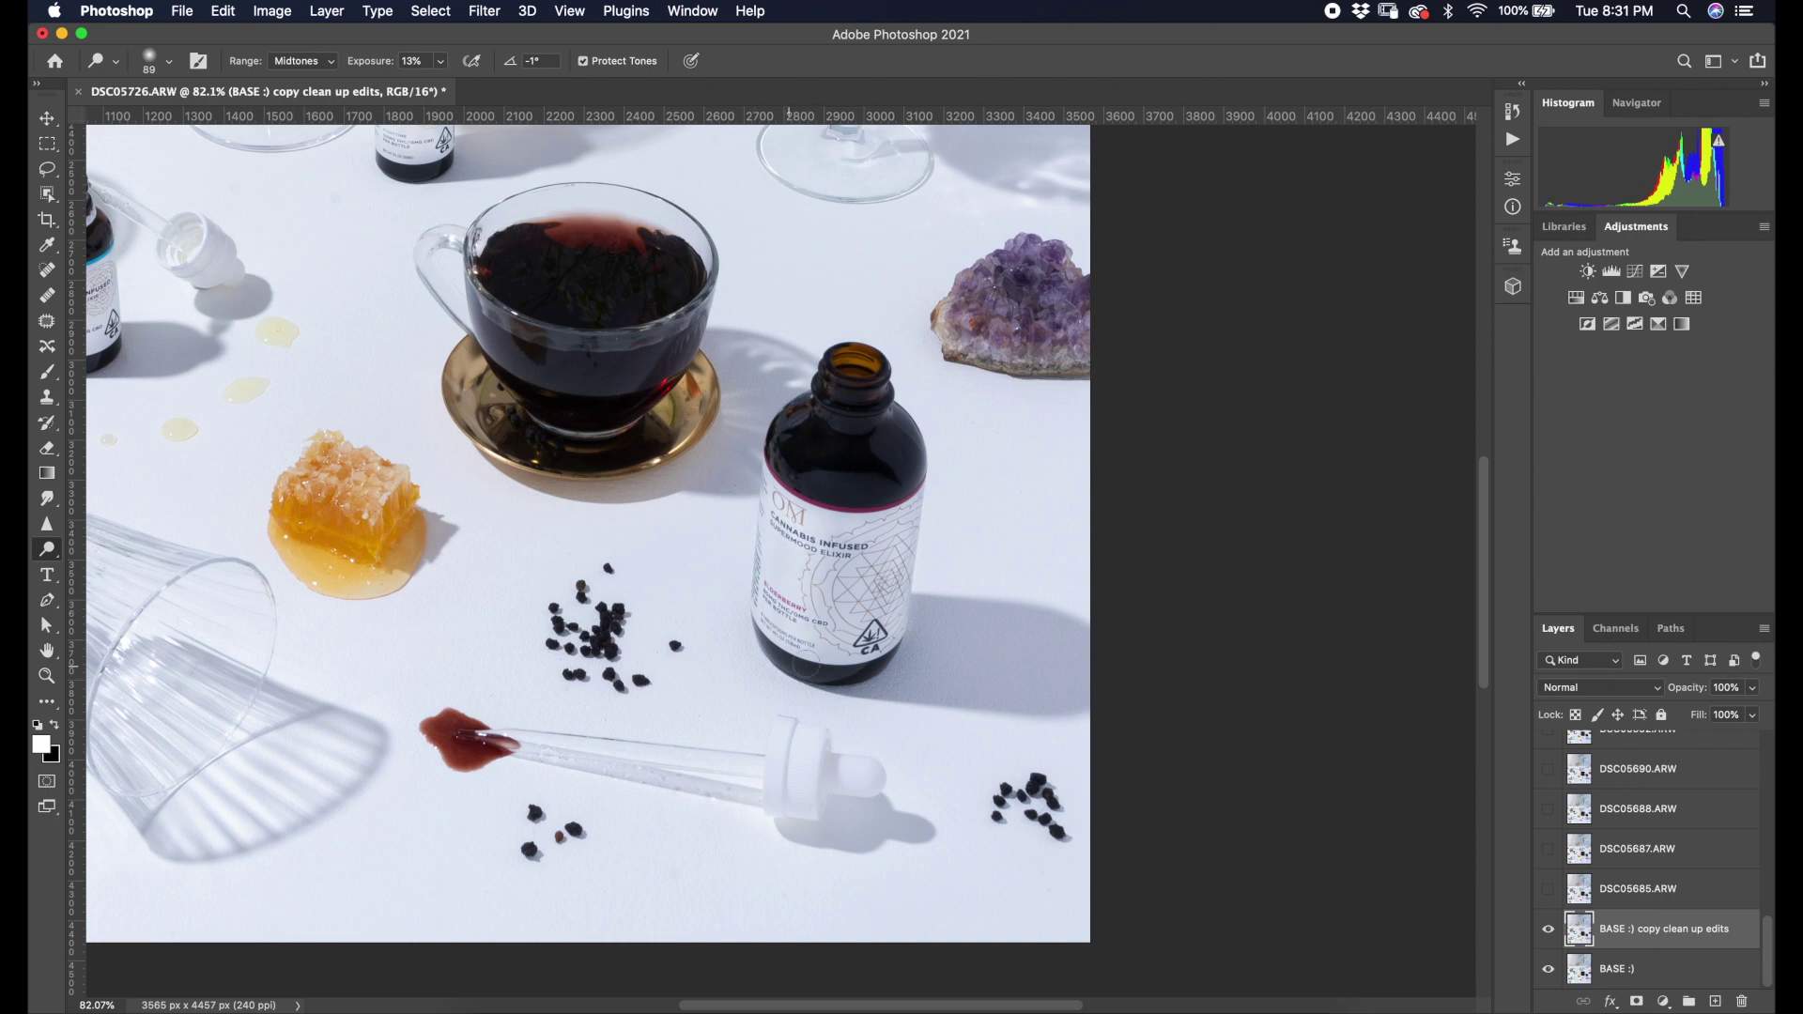
left_click(1551, 933)
left_click(1547, 930)
left_click(1547, 929)
Brighten the label of the lying THC Elixir bottle with the Dodge tool.
scroll(1108, 644, "down", 8)
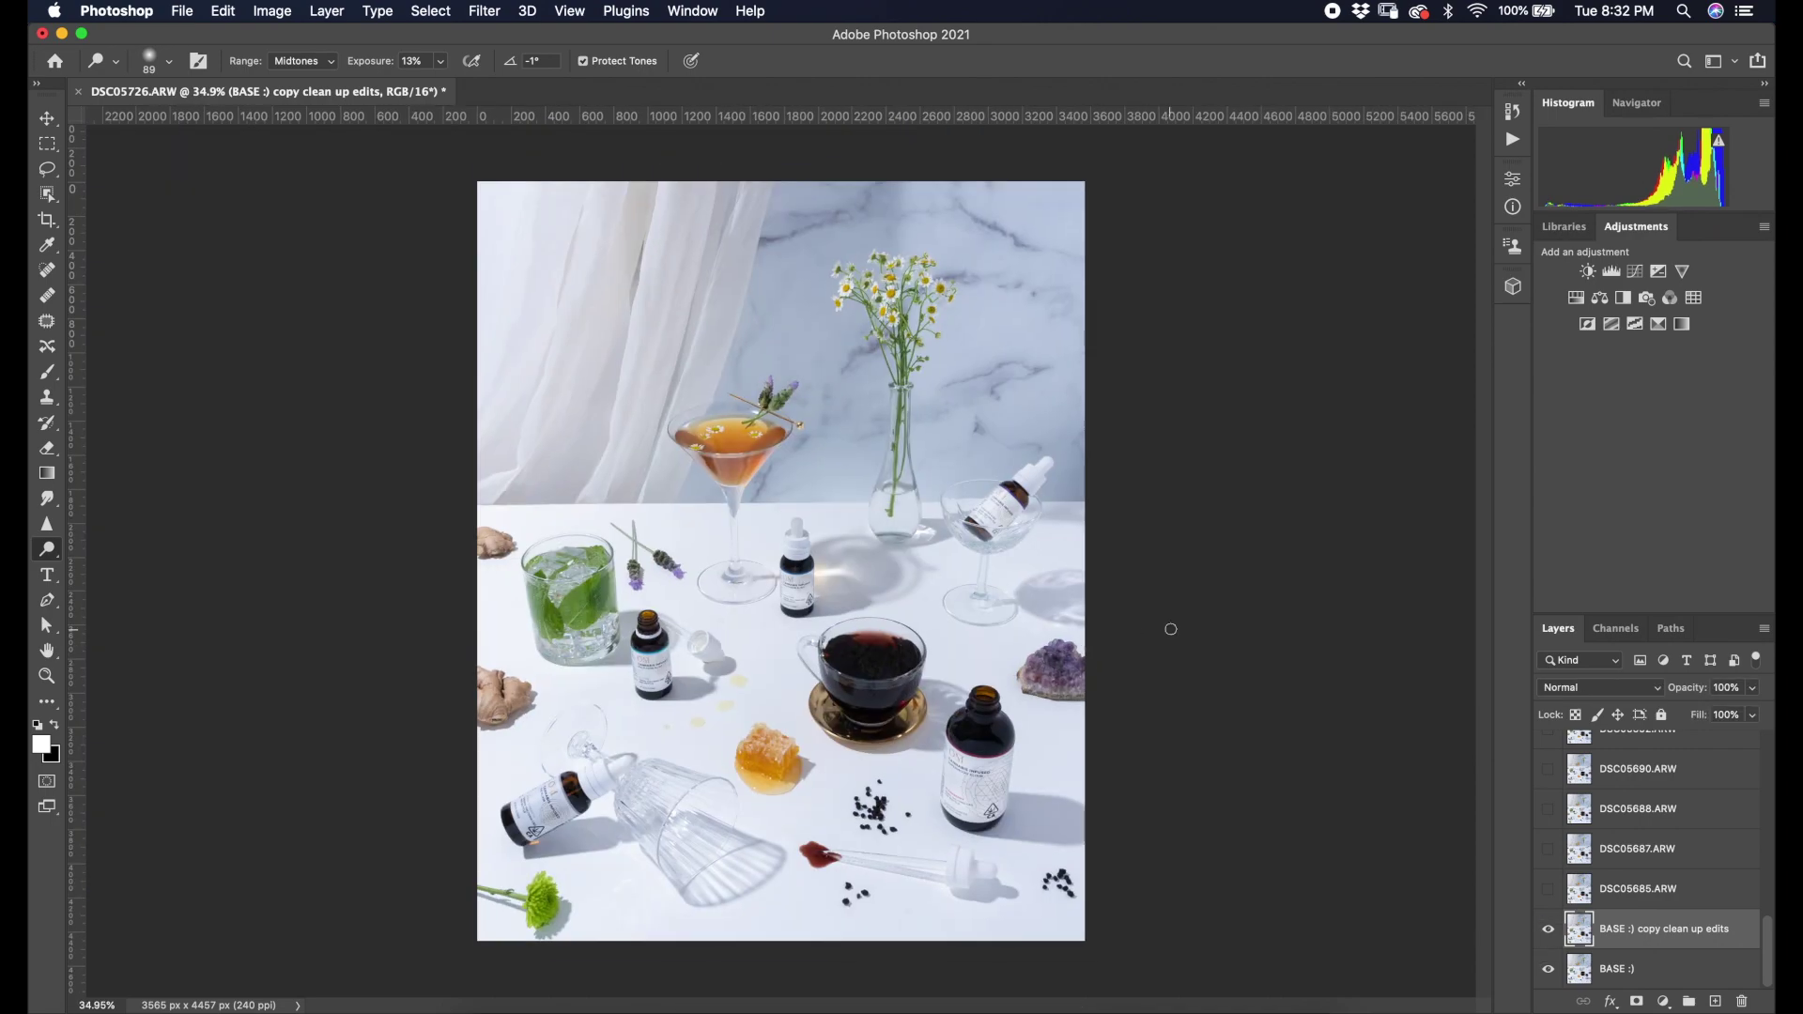
scroll(625, 788, "up", 8)
scroll(404, 827, "up", 5)
mouse_move(470, 620)
left_mouse_down()
mouse_move(369, 679)
mouse_move(498, 737)
mouse_move(424, 786)
left_mouse_up()
Apply the Burn tool at size 188 and 8% midtone exposure on the Nighttime bottle, and compare with the base layer.
scroll(765, 693, "down", 8)
right_click(47, 549)
left_click(122, 566)
left_click(447, 61)
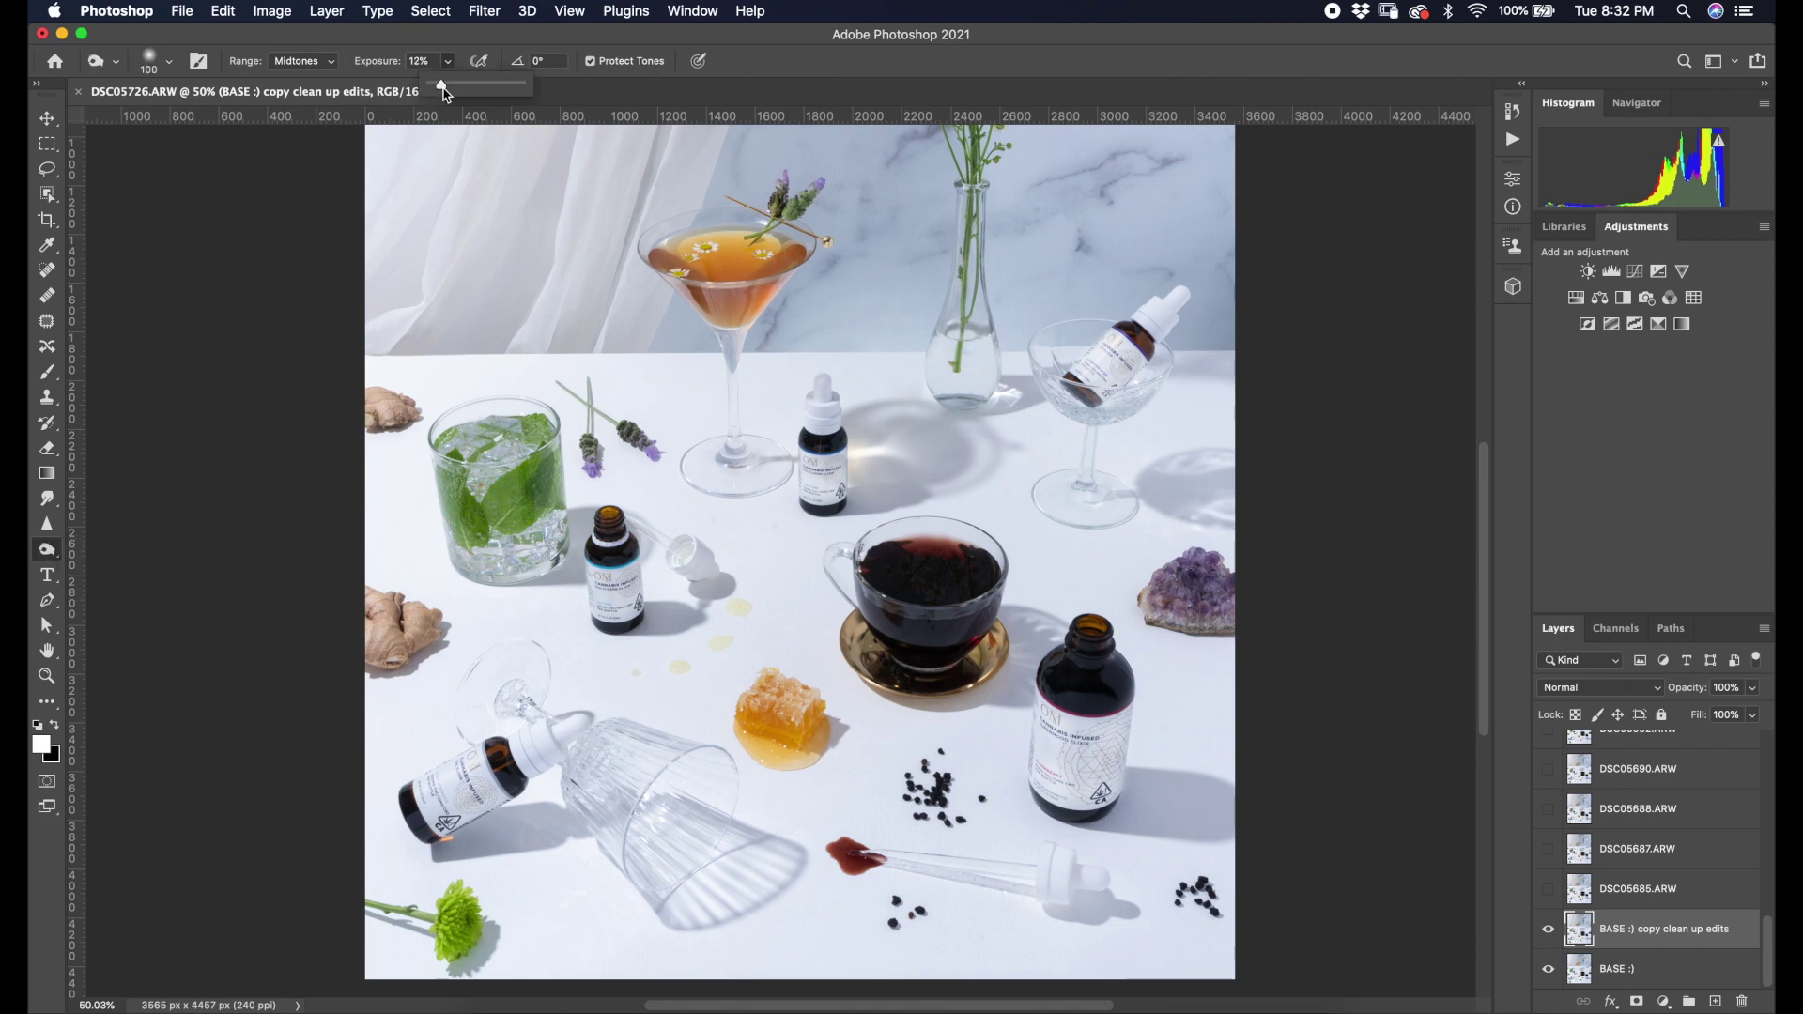
left_click(150, 62)
left_click(817, 463)
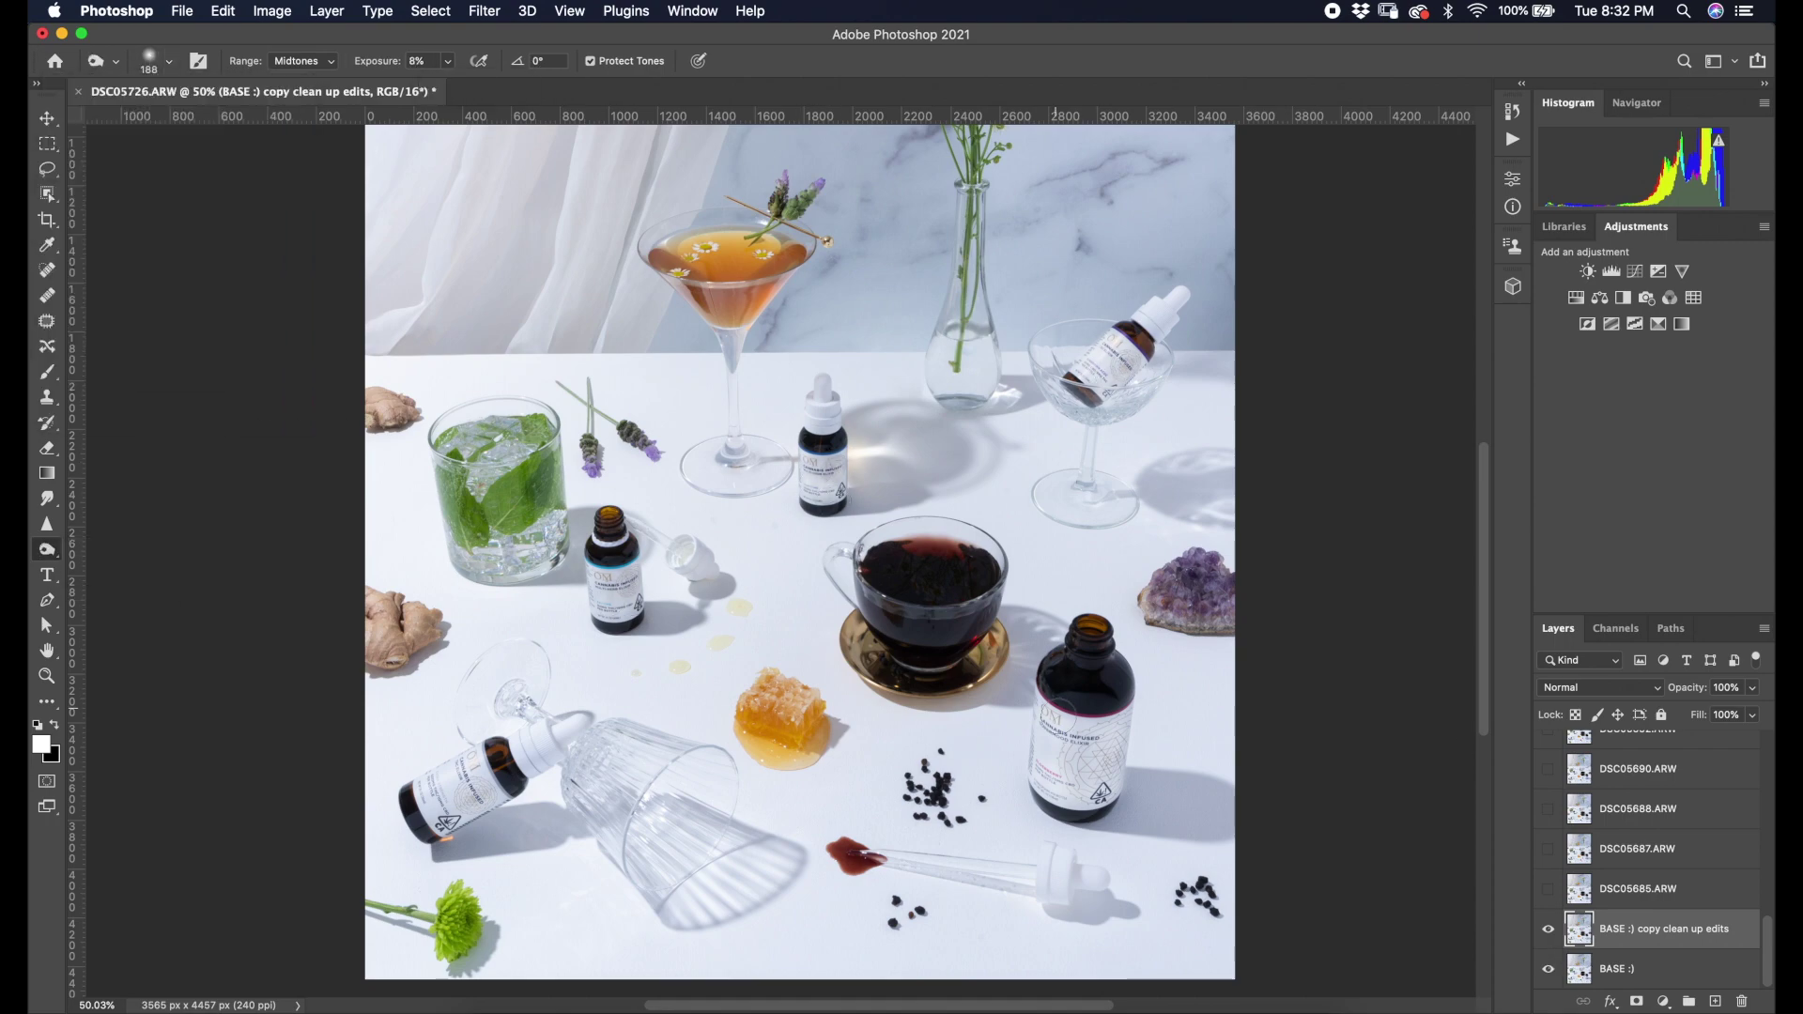
left_click(1547, 930)
left_click(1547, 930)
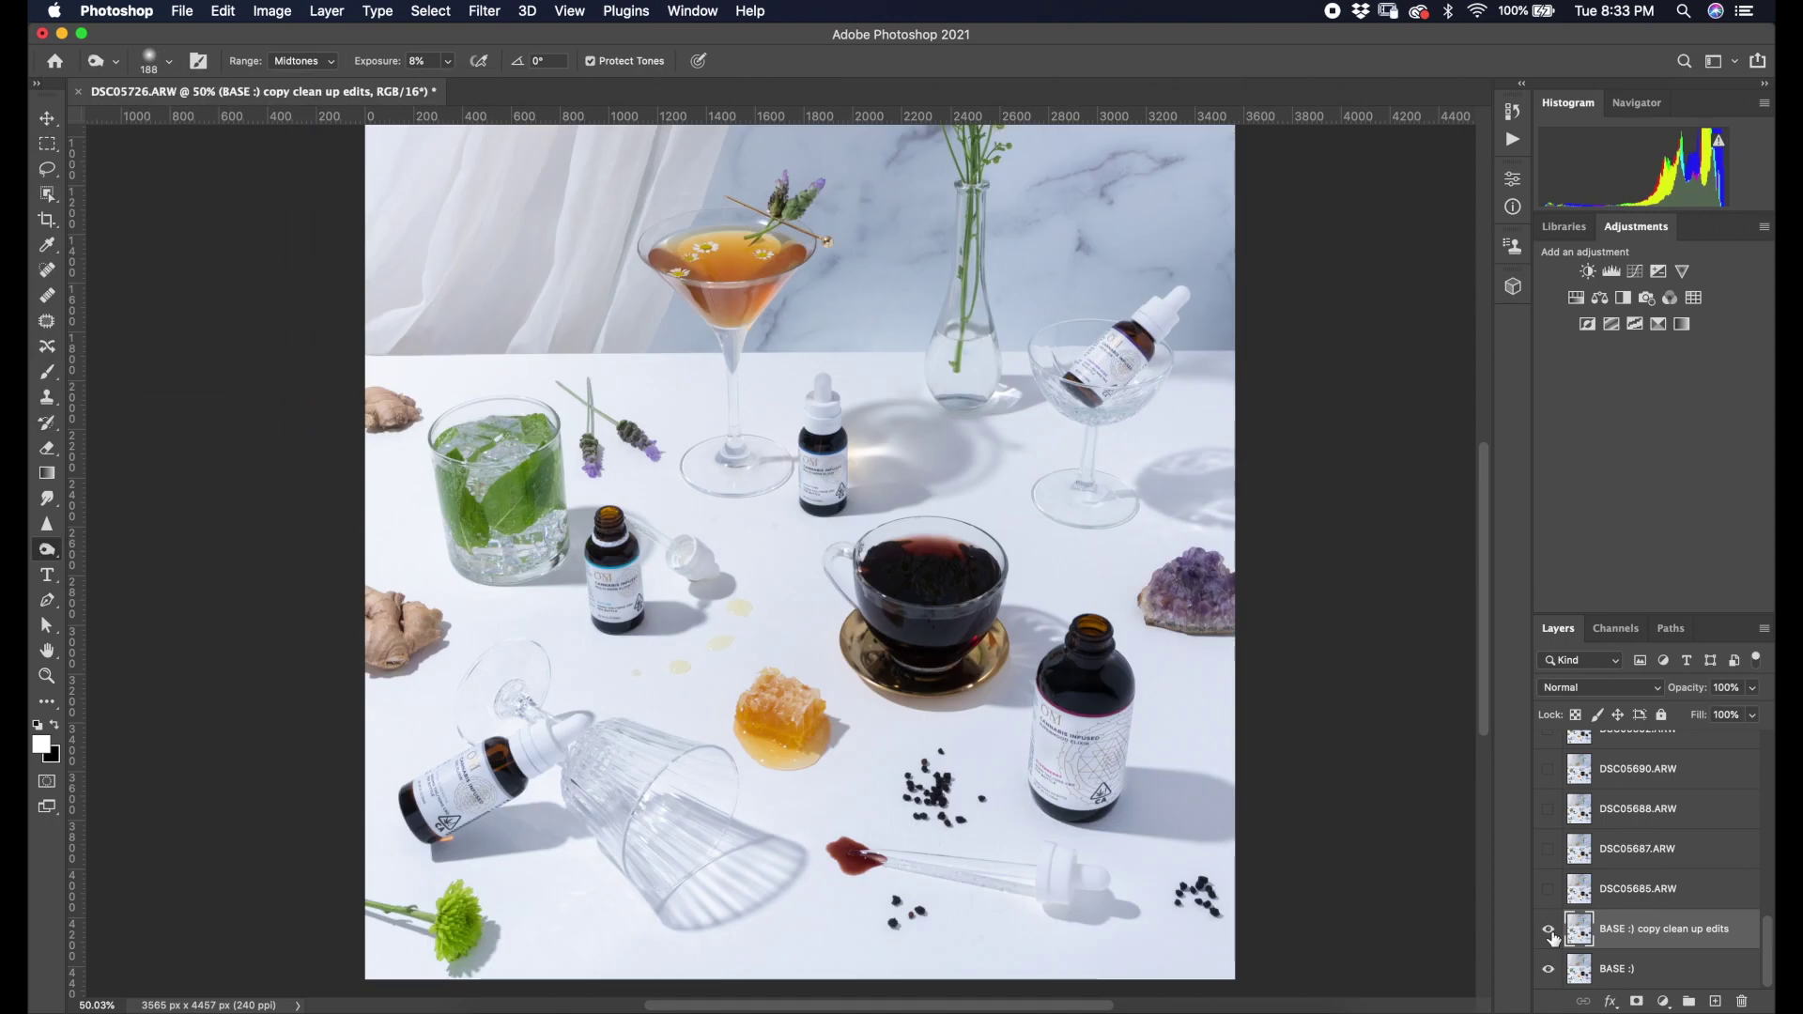
Inspect the retouched bottles, glassware and tabletop across the whole composition.
scroll(782, 566, "up", 8)
scroll(1123, 293, "down", 6)
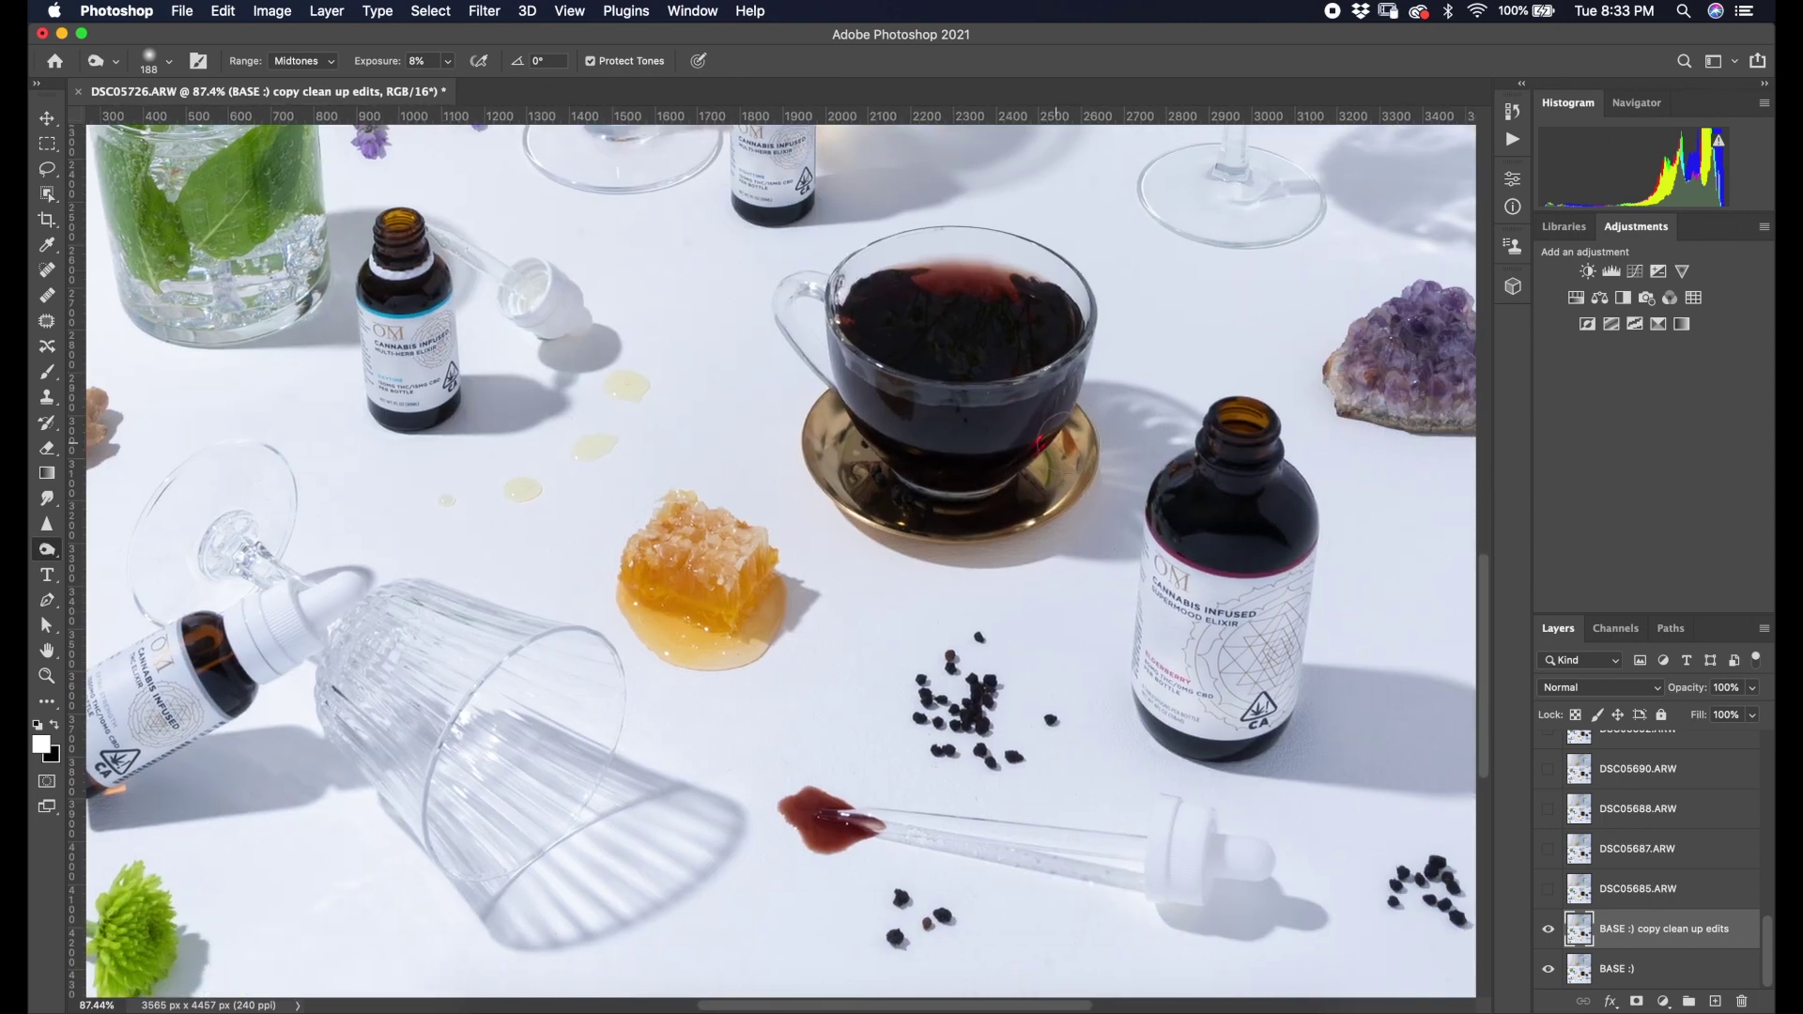
scroll(1054, 445, "up", 2)
scroll(1054, 444, "down", 4)
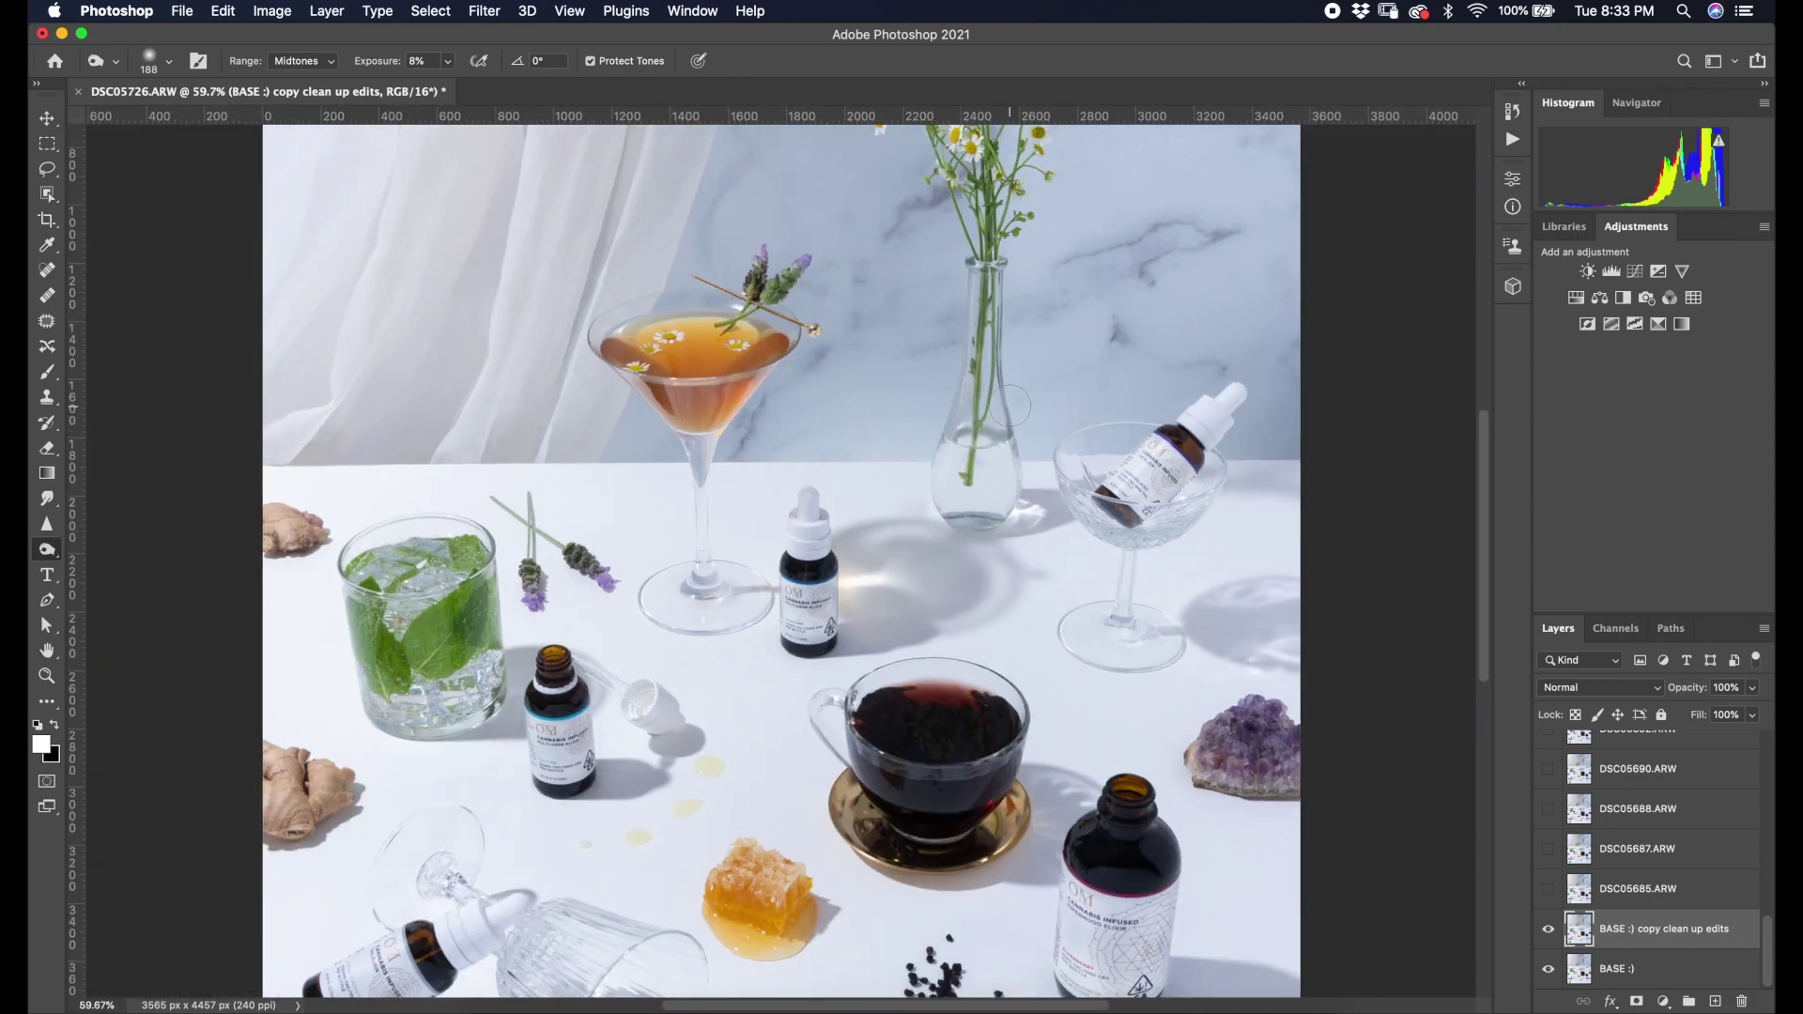
mouse_move(785, 116)
left_mouse_down()
mouse_move(785, 504)
mouse_move(768, 111)
left_mouse_up()
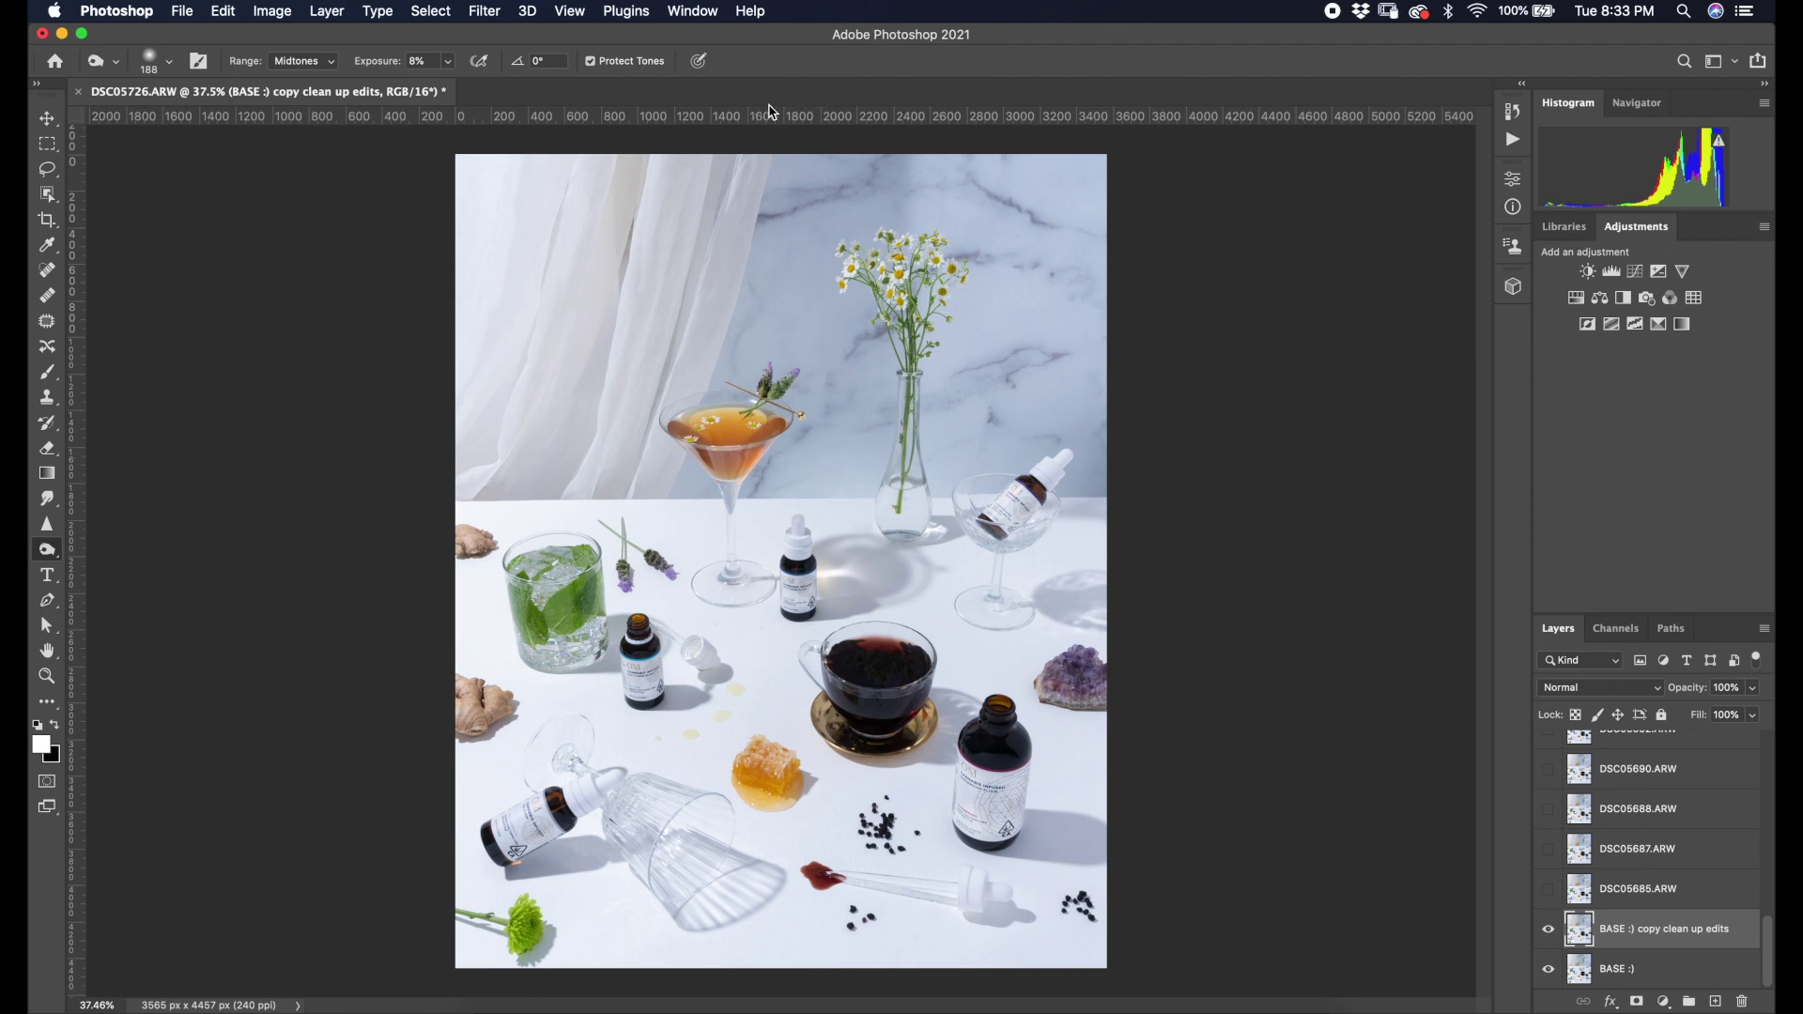
Preview the DSC05685.ARW layer, hide it again, and duplicate the "BASE :) copy clean up edits" layer.
left_click(1547, 888)
left_click(1549, 888)
left_click(1693, 935)
key("super+j")
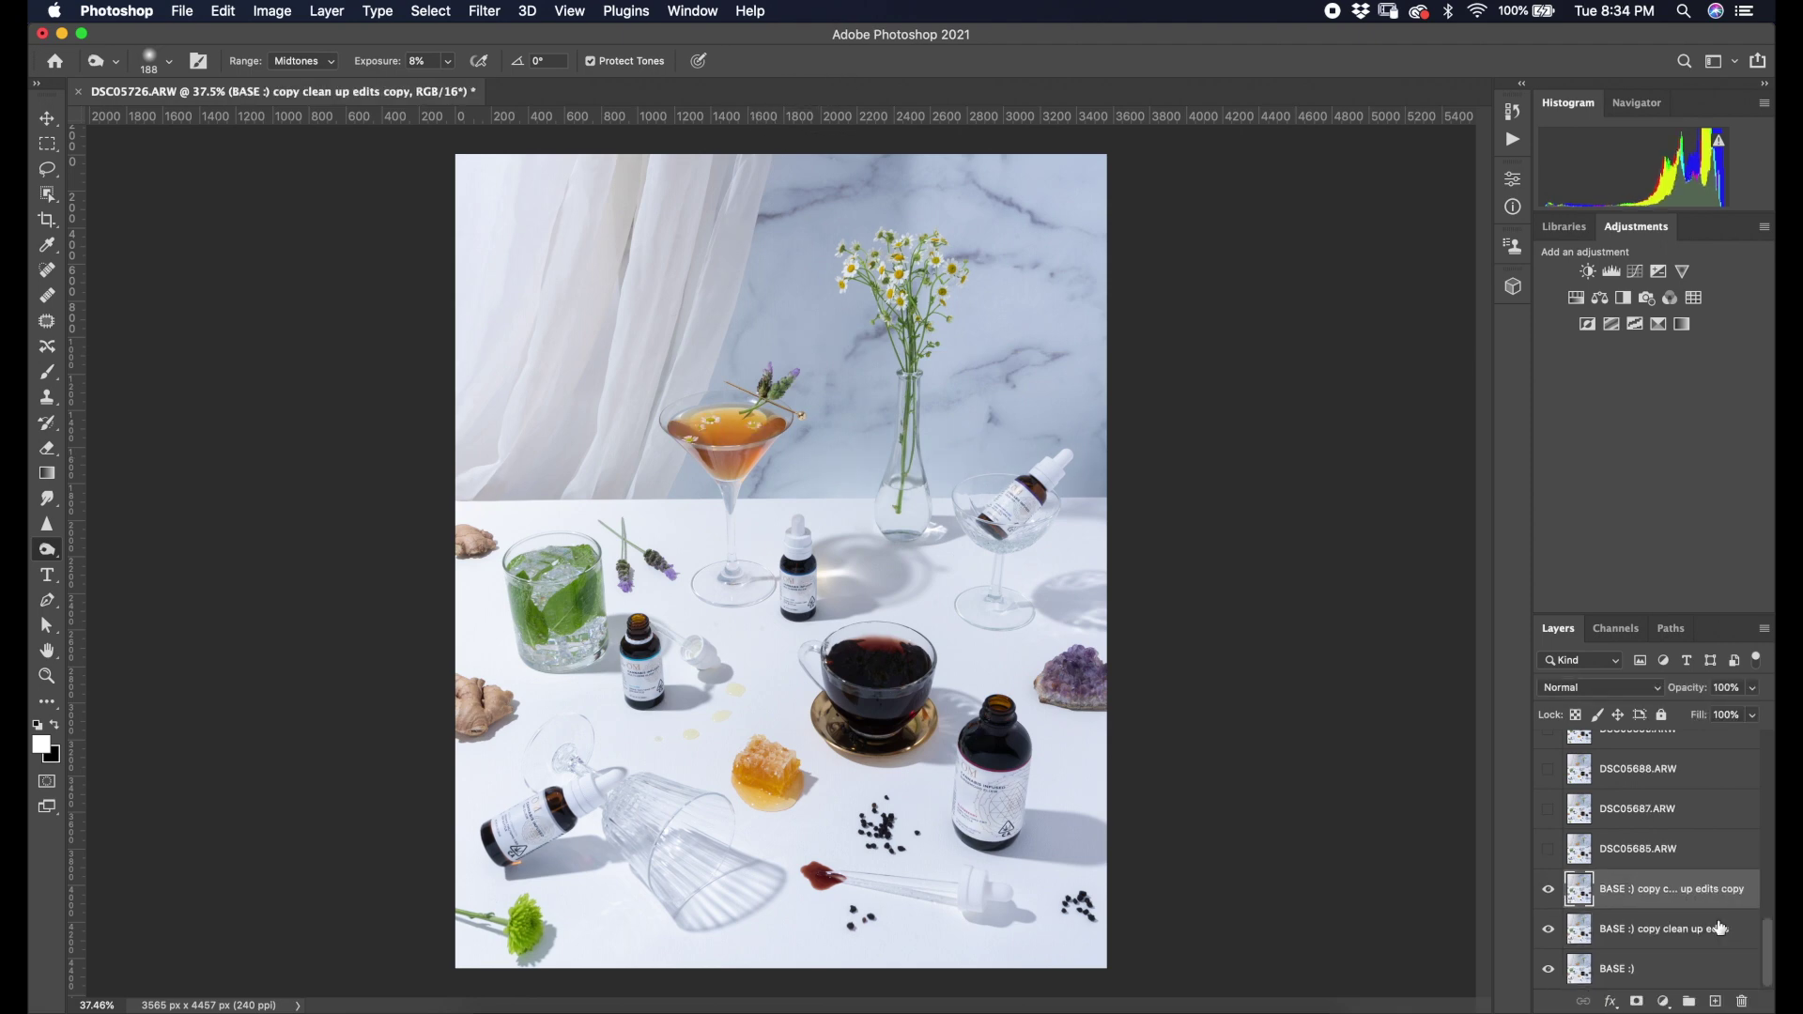
Merge the "BASE :) copy clean up edits" layer with the "BASE :)" layer beneath it.
left_click(1717, 930)
left_click(1672, 970, "shift")
key("super+e")
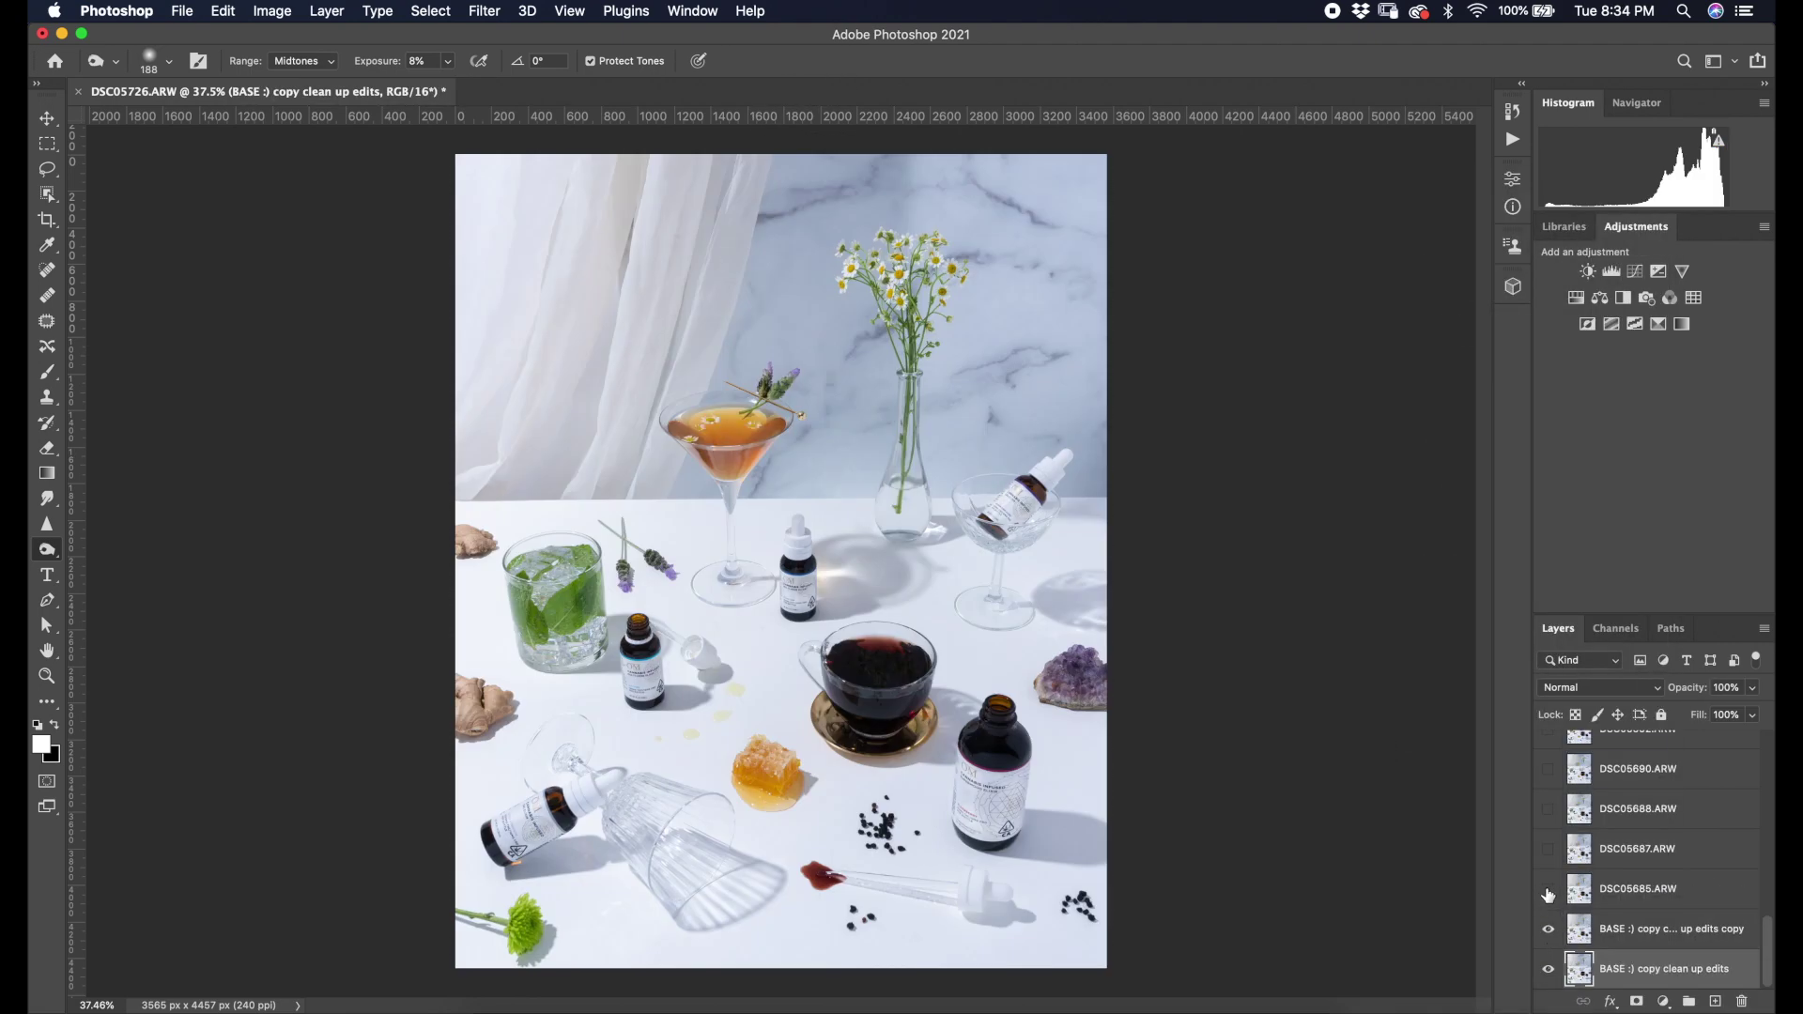
left_click(47, 195)
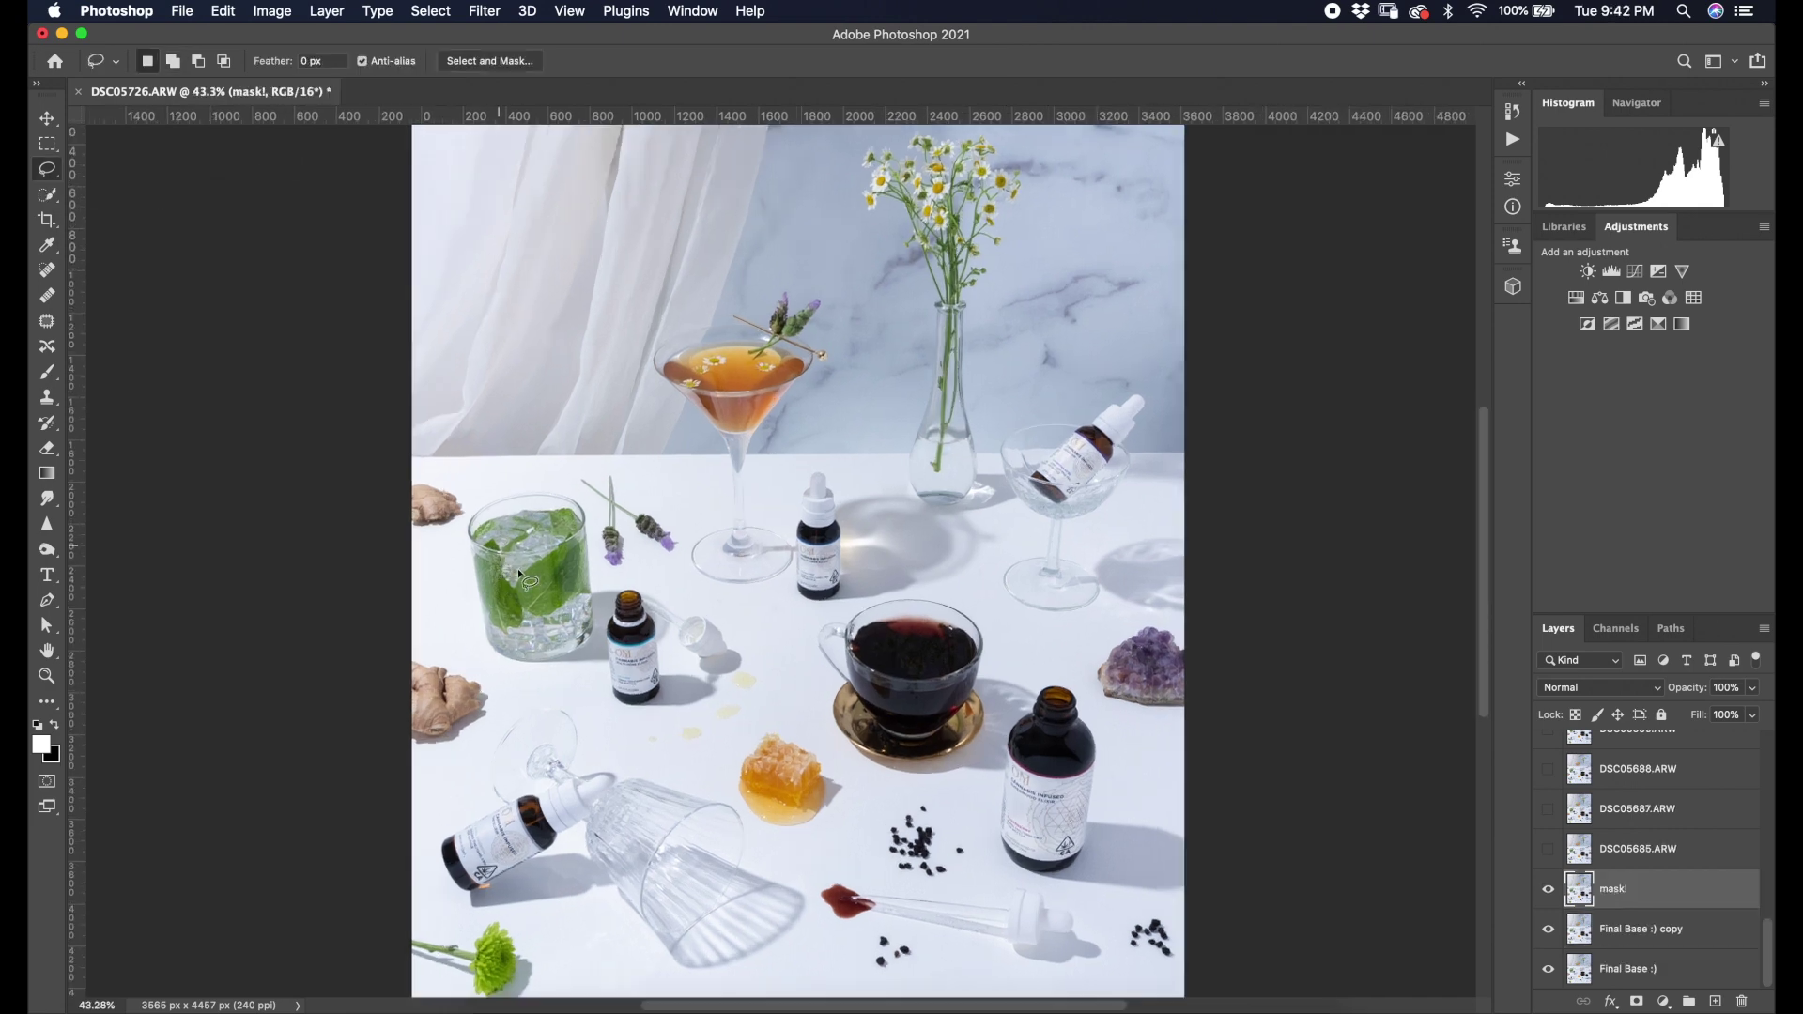
Lasso the mint drink with its shadow on the "mask!" layer and add the martini glass bowl to the selection.
scroll(518, 572, "up", 3)
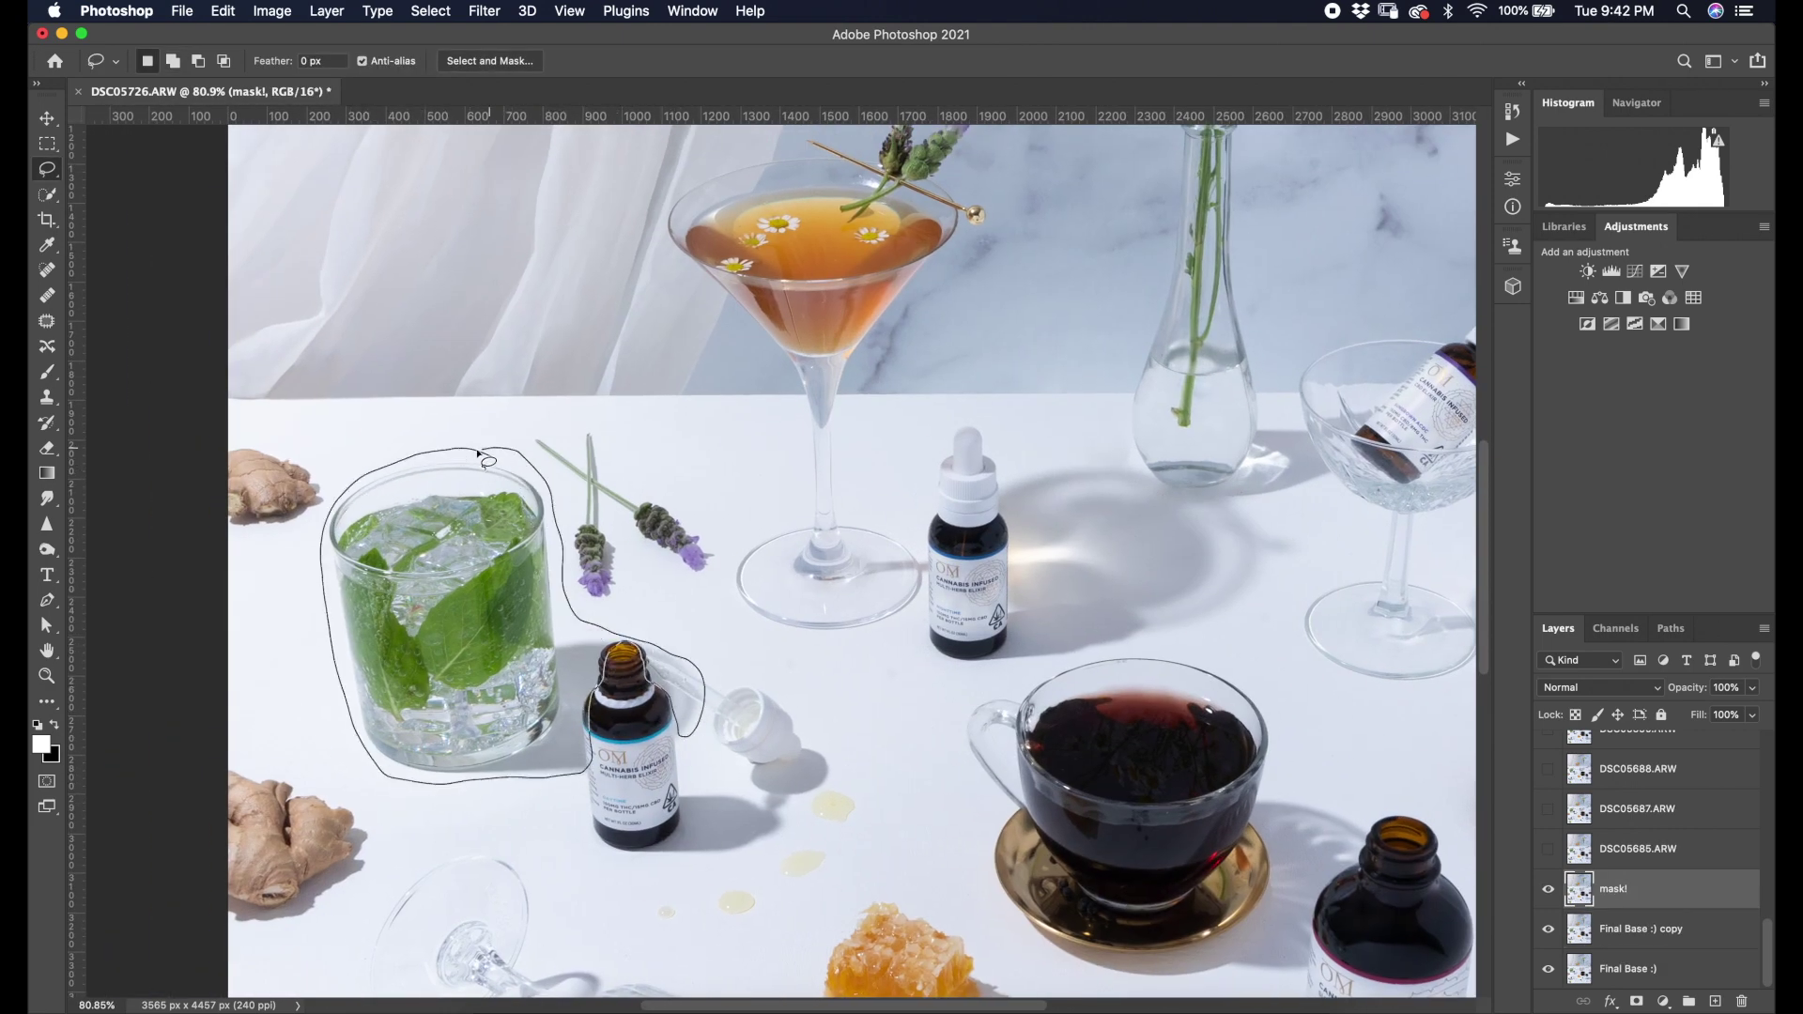
left_click_drag(484, 460, 481, 458)
scroll(901, 472, "up", 5)
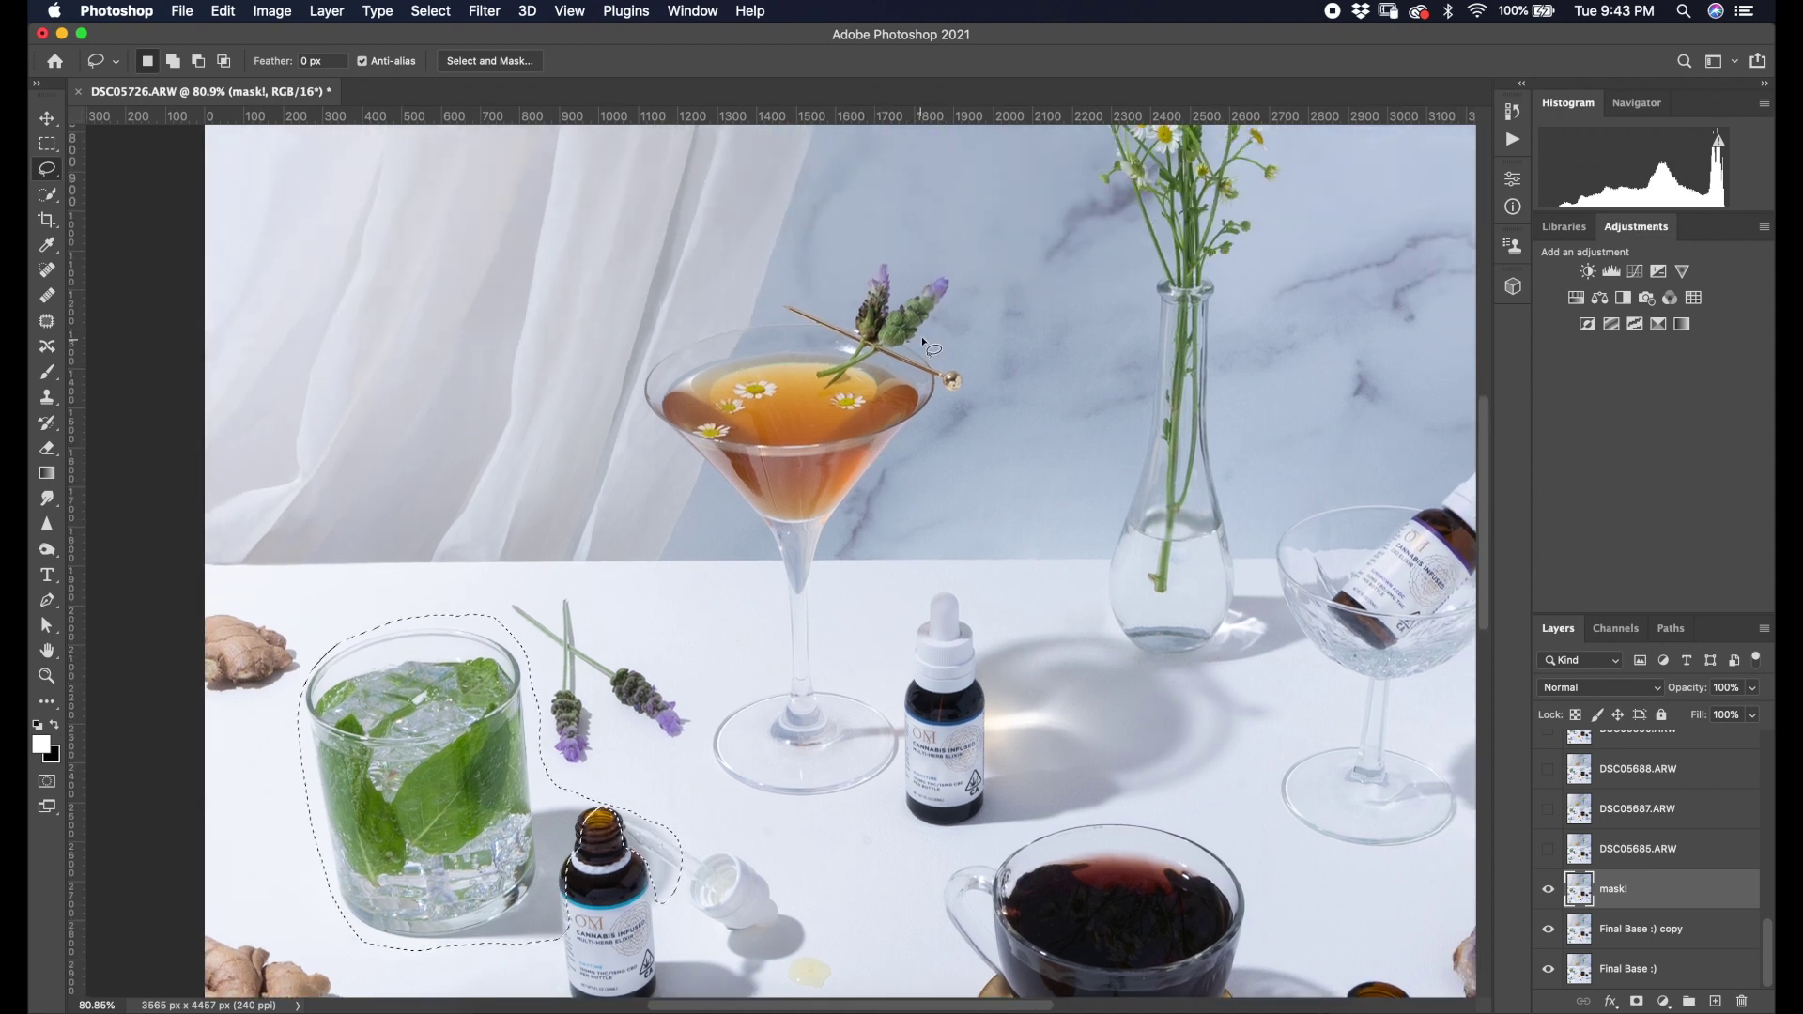
key("shift")
left_click_drag(845, 310, 797, 320)
left_click_drag(895, 470, 953, 378)
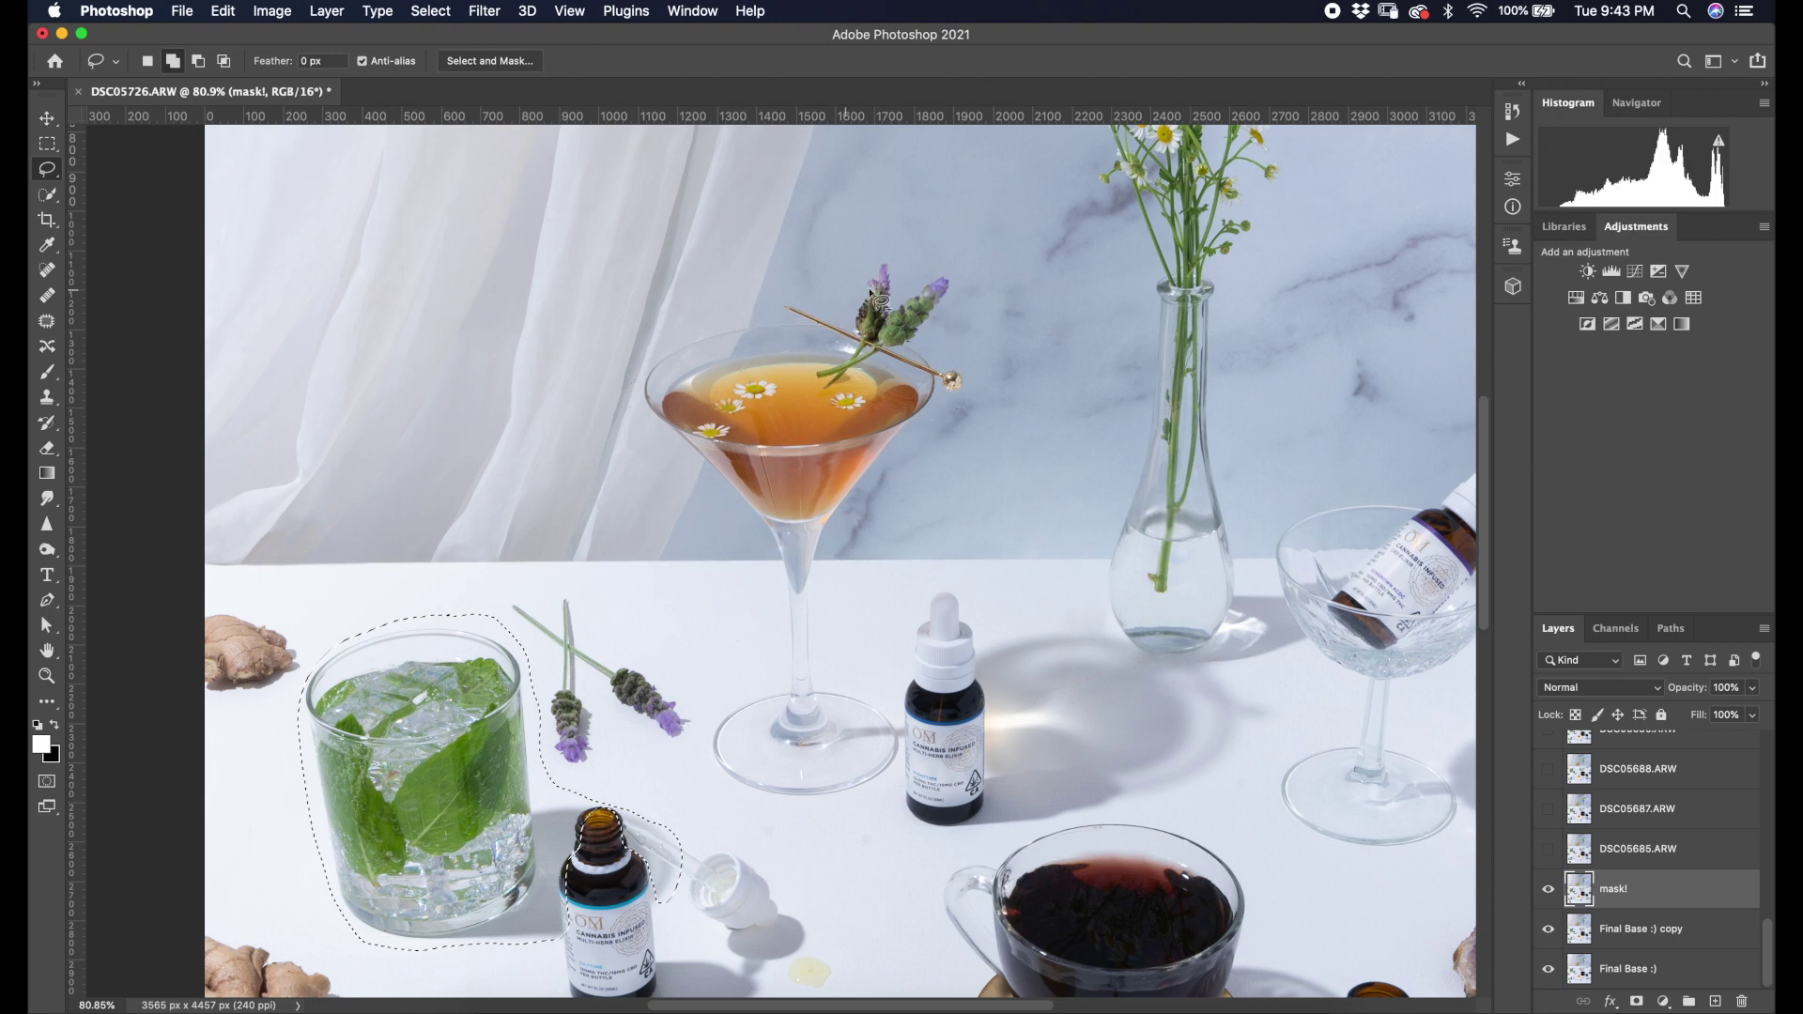
Add the light patch beside the central dropper bottle and the teacup with its saucer and shadow to the selection.
scroll(1061, 578, "down", 3)
scroll(1061, 577, "right", 2)
mouse_move(1056, 537)
left_mouse_down()
mouse_move(900, 556)
mouse_move(906, 621)
mouse_move(954, 697)
mouse_move(1062, 708)
mouse_move(1178, 584)
mouse_move(1057, 537)
left_mouse_up()
scroll(1055, 540, "down", 5)
scroll(1055, 539, "right", 1)
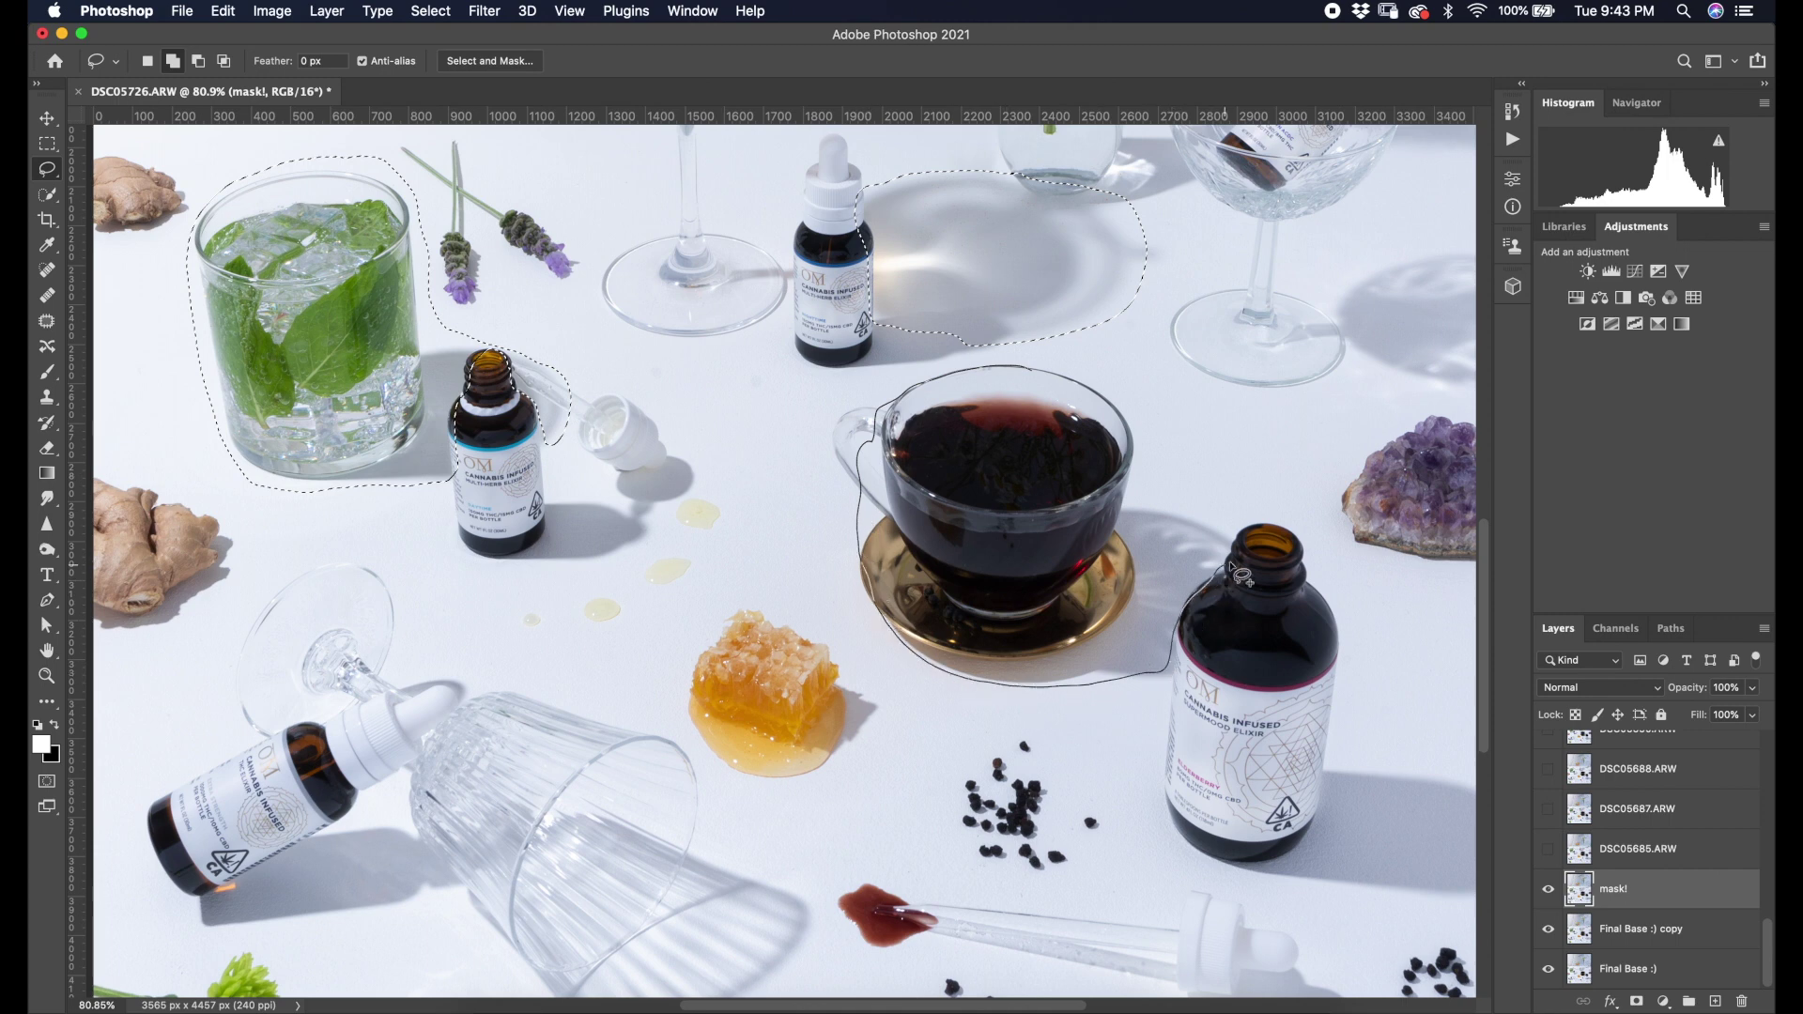
mouse_move(923, 390)
left_mouse_down()
mouse_move(944, 380)
mouse_move(813, 450)
mouse_move(899, 442)
left_mouse_up()
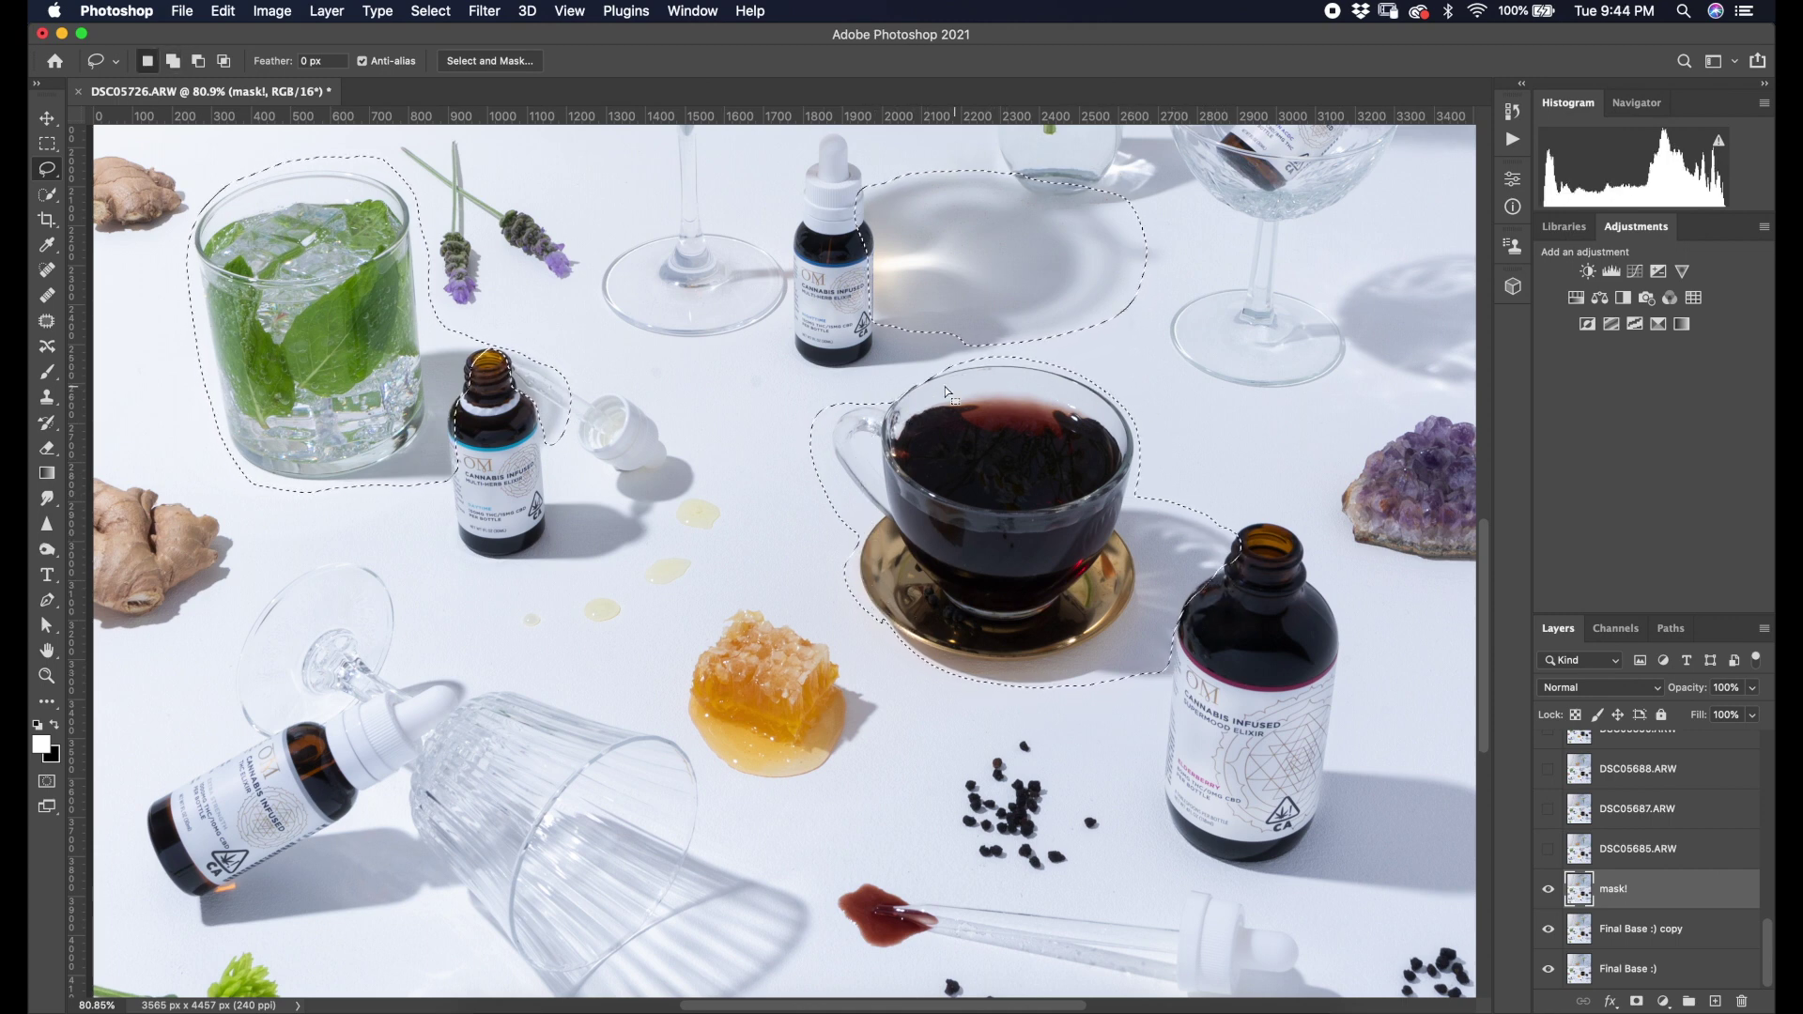
scroll(995, 661, "down", 3)
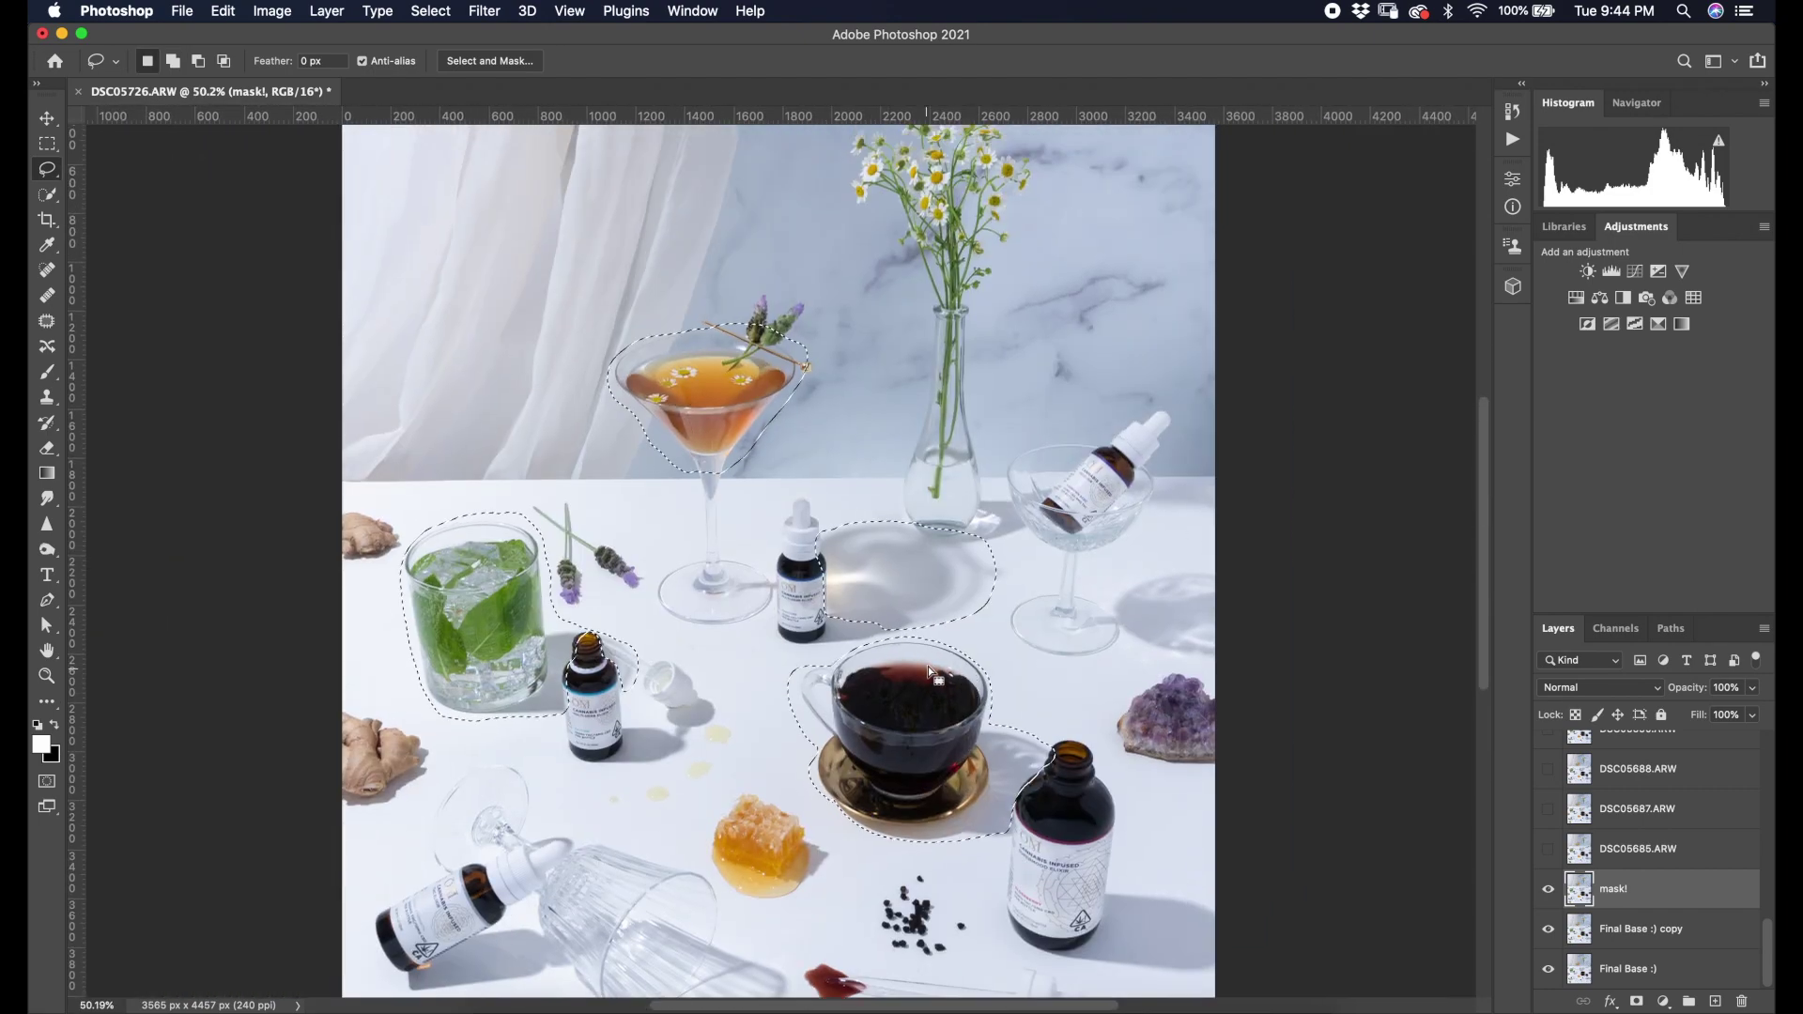
Enter Select and Mask, set the overlay opacity to 80%, and subtract the central dropper bottle's edge from the light-patch selection.
left_click(489, 60)
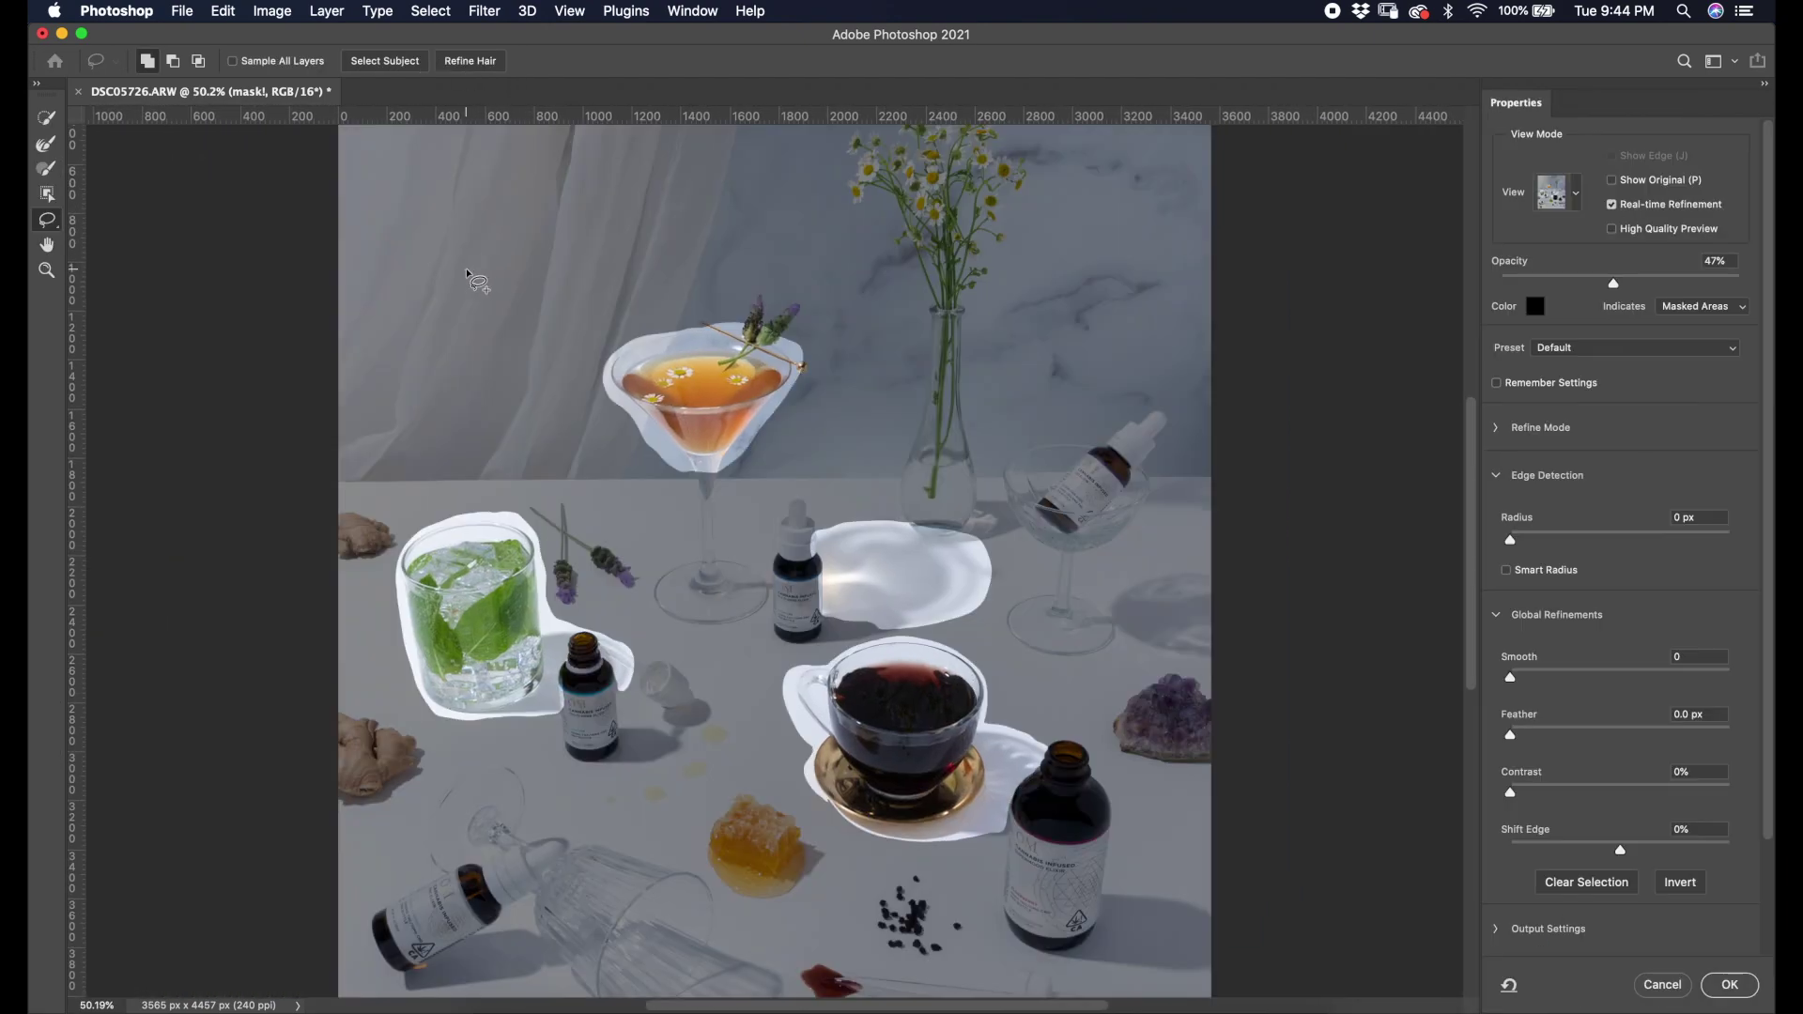
mouse_move(1617, 293)
left_mouse_down()
mouse_move(1753, 269)
mouse_move(1495, 276)
mouse_move(1694, 281)
left_mouse_up()
scroll(1503, 272, "up", 4)
scroll(1540, 221, "down", 2)
scroll(1014, 499, "up", 5)
left_click_drag(935, 427, 934, 459)
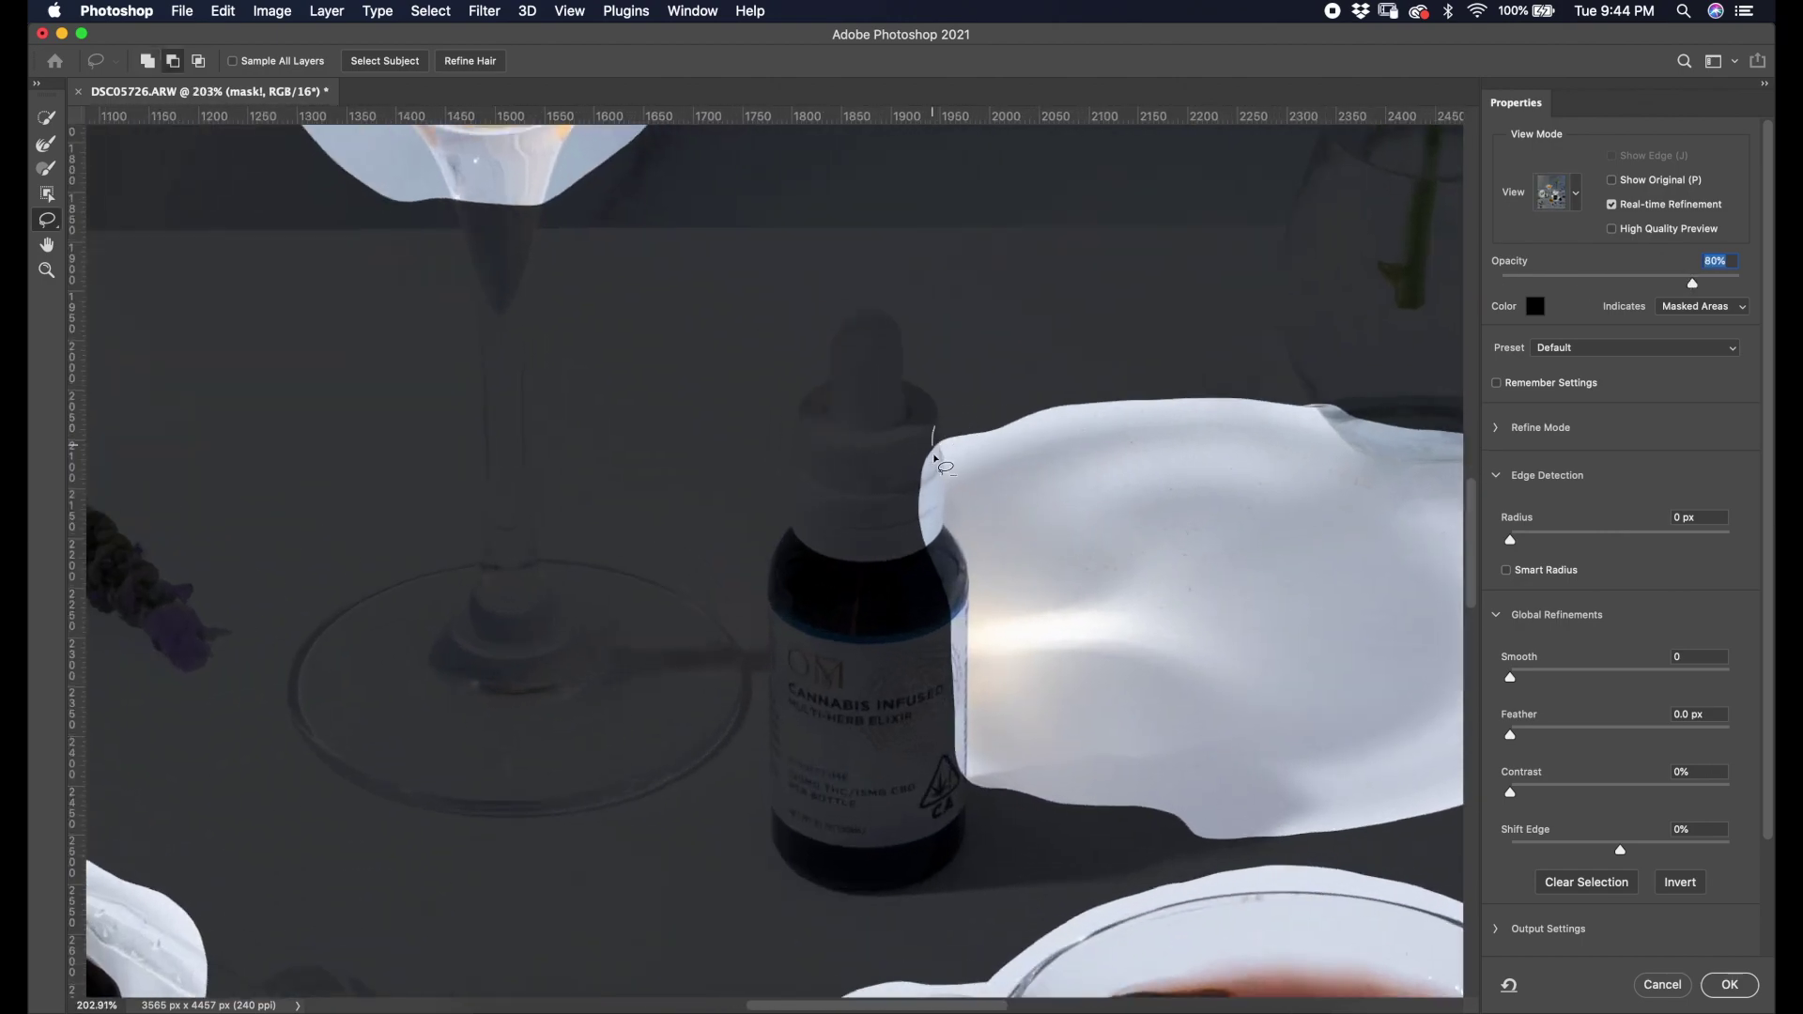
left_click_drag(968, 758, 952, 410)
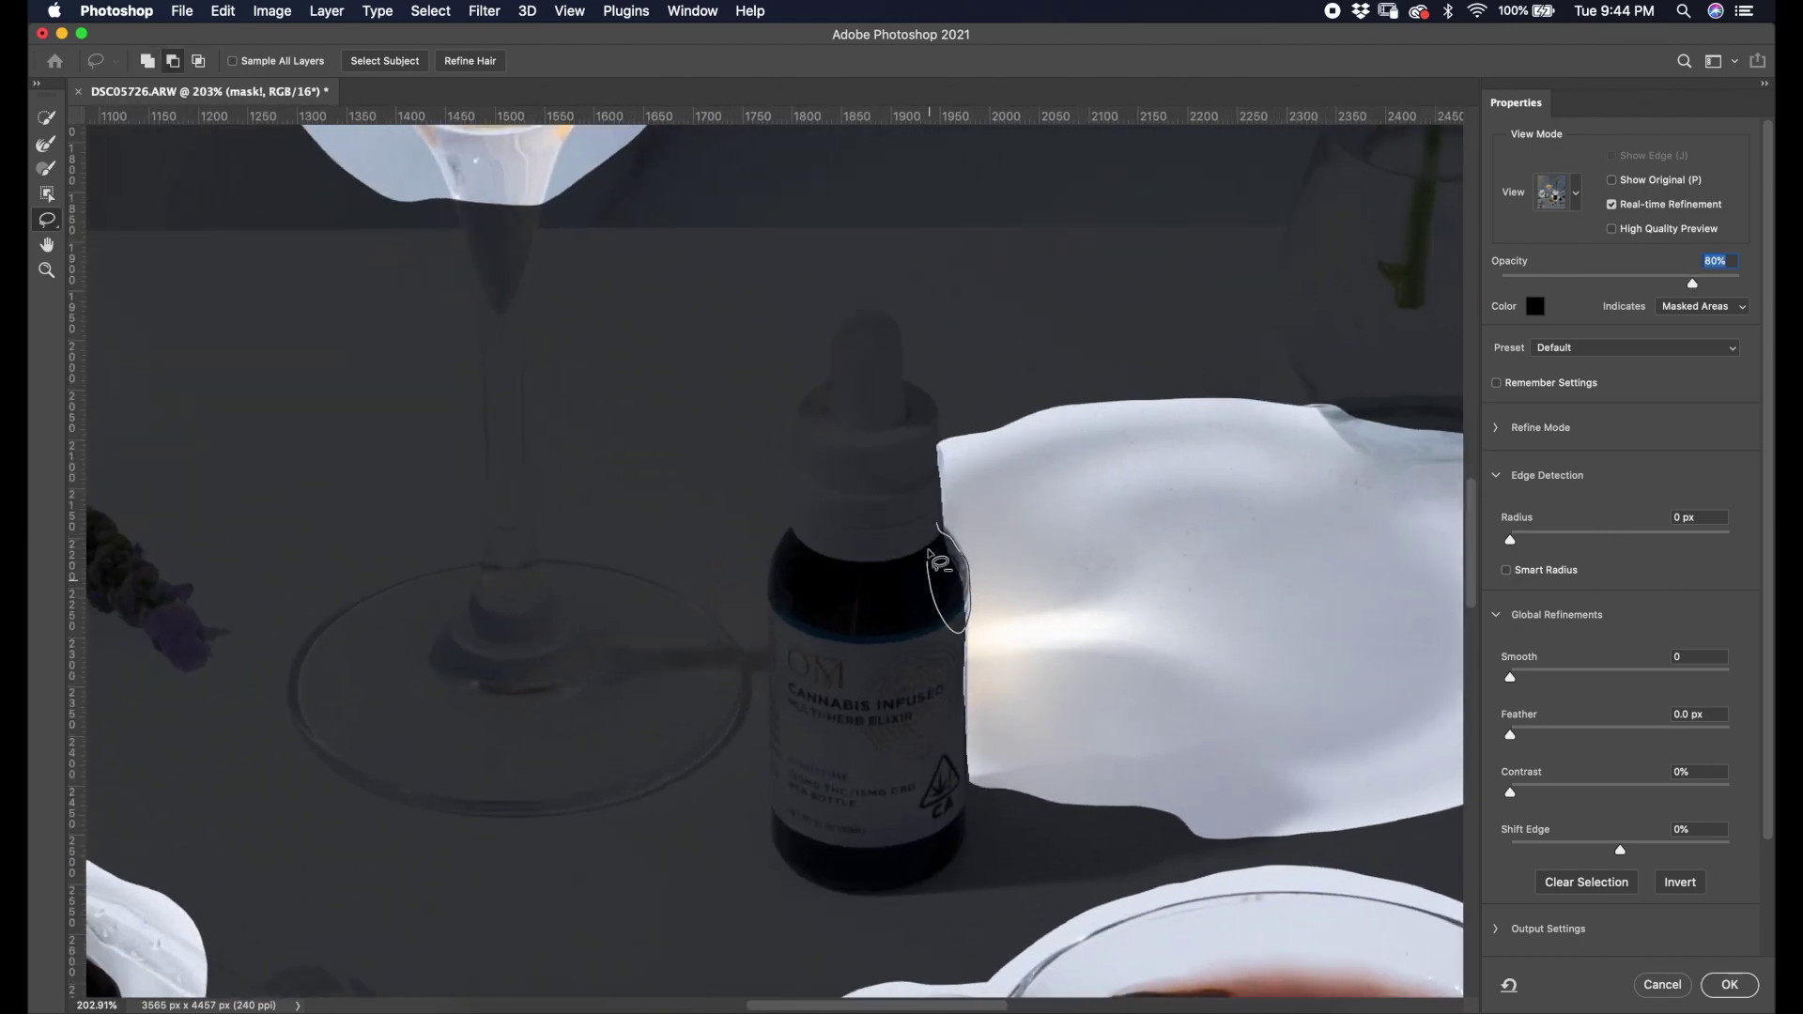
left_click_drag(933, 555, 939, 526)
left_click_drag(973, 718, 971, 728)
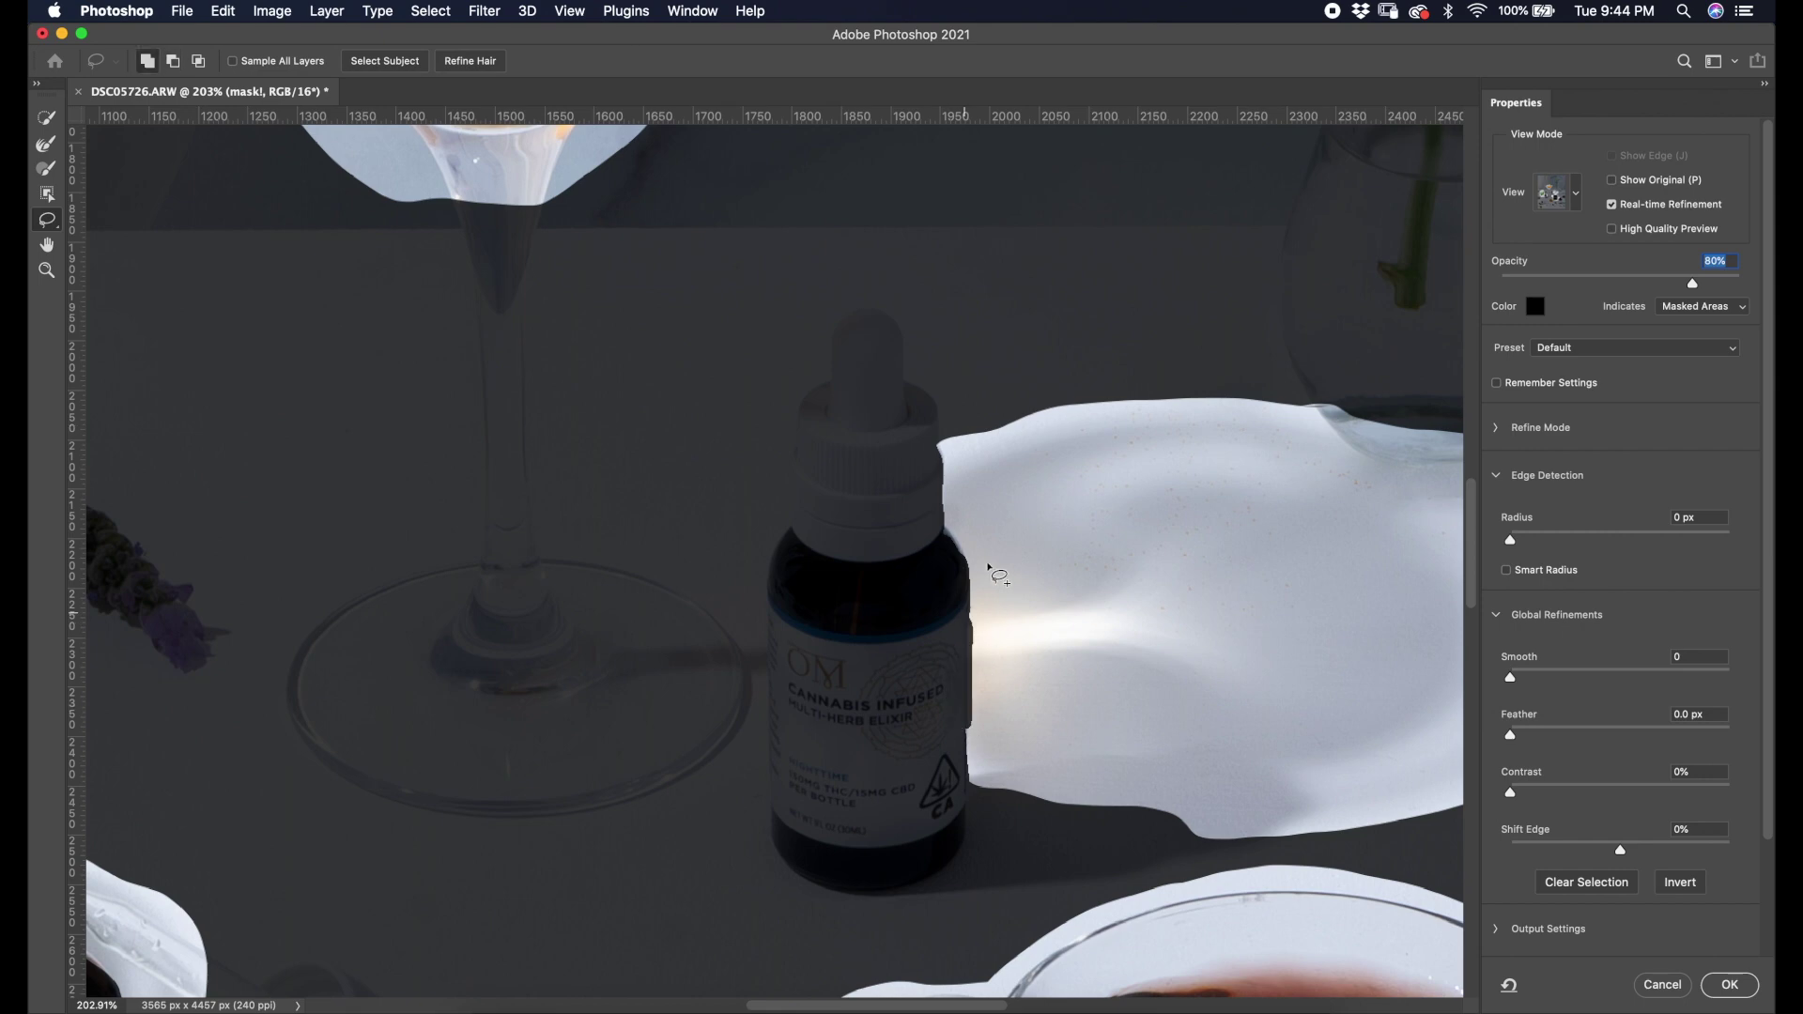
Subtract the body, shoulder and neck of the open bottle beside the mint drink from the selection.
key("super+space")
left_click_drag(1014, 574, 980, 583)
mouse_move(439, 779)
left_mouse_down()
mouse_move(427, 828)
mouse_move(498, 681)
left_mouse_up()
key("l")
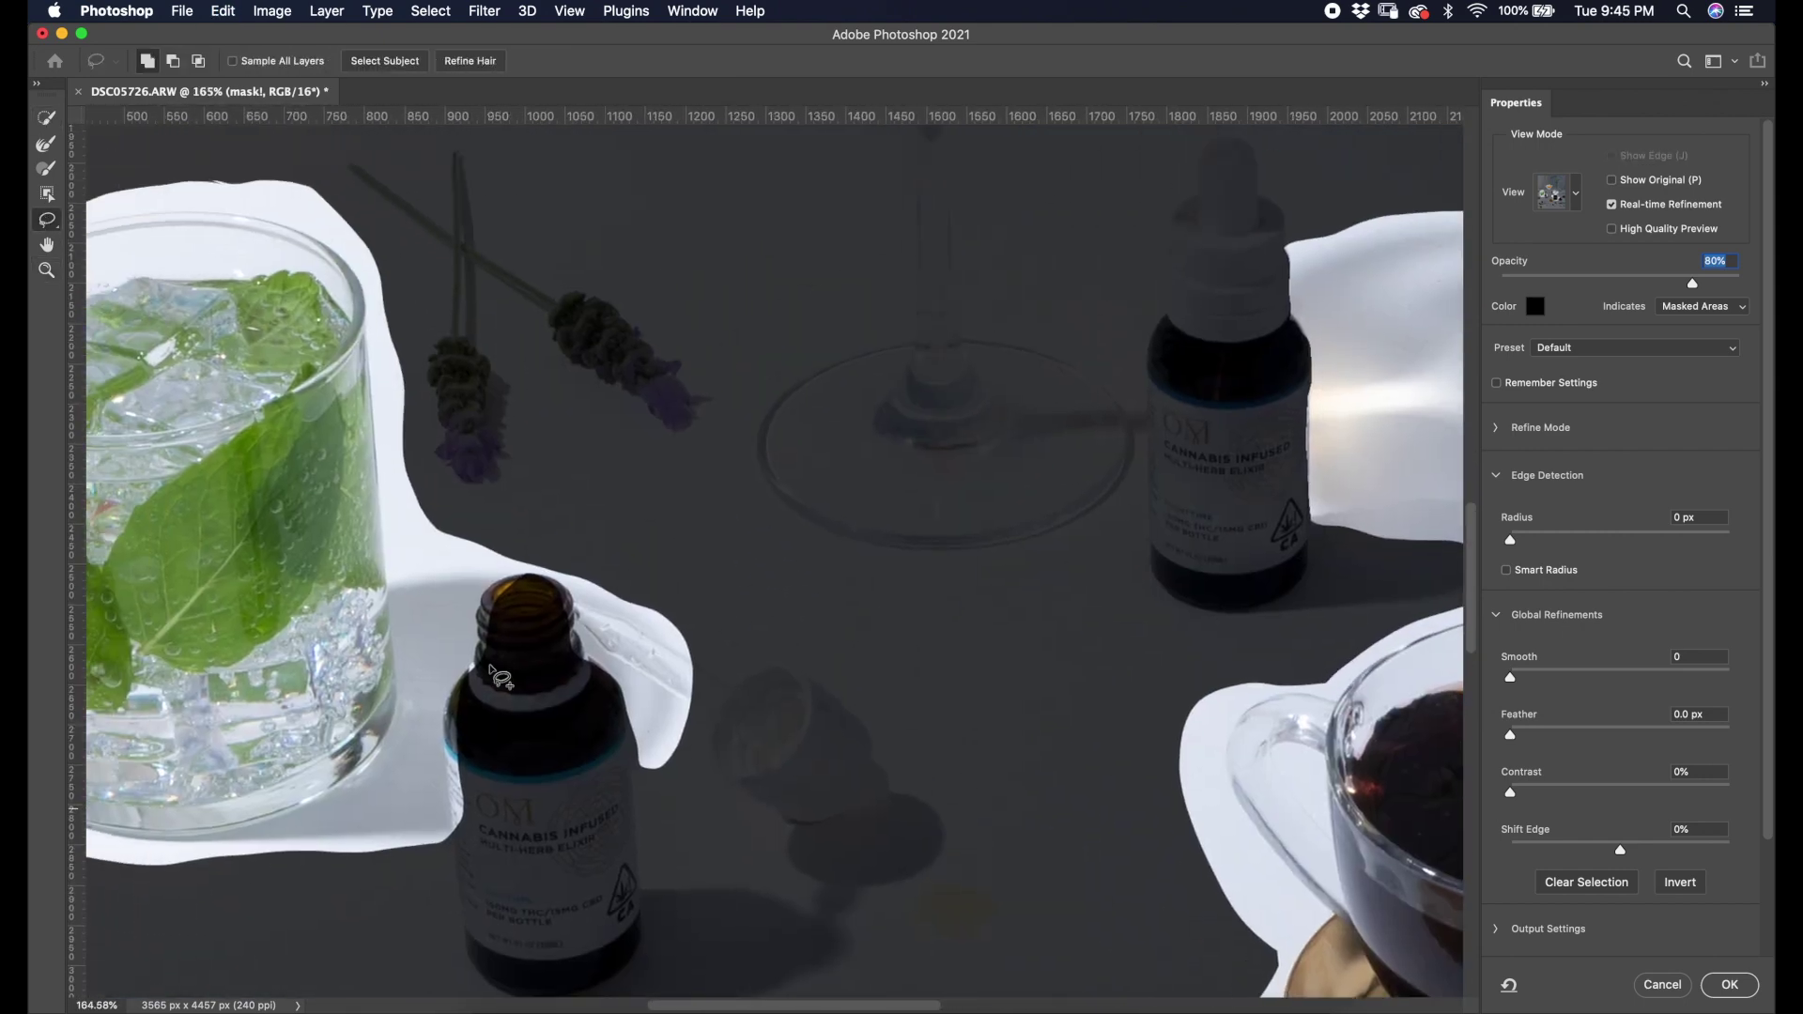
left_click_drag(449, 750, 472, 813)
key("super+z")
key("z")
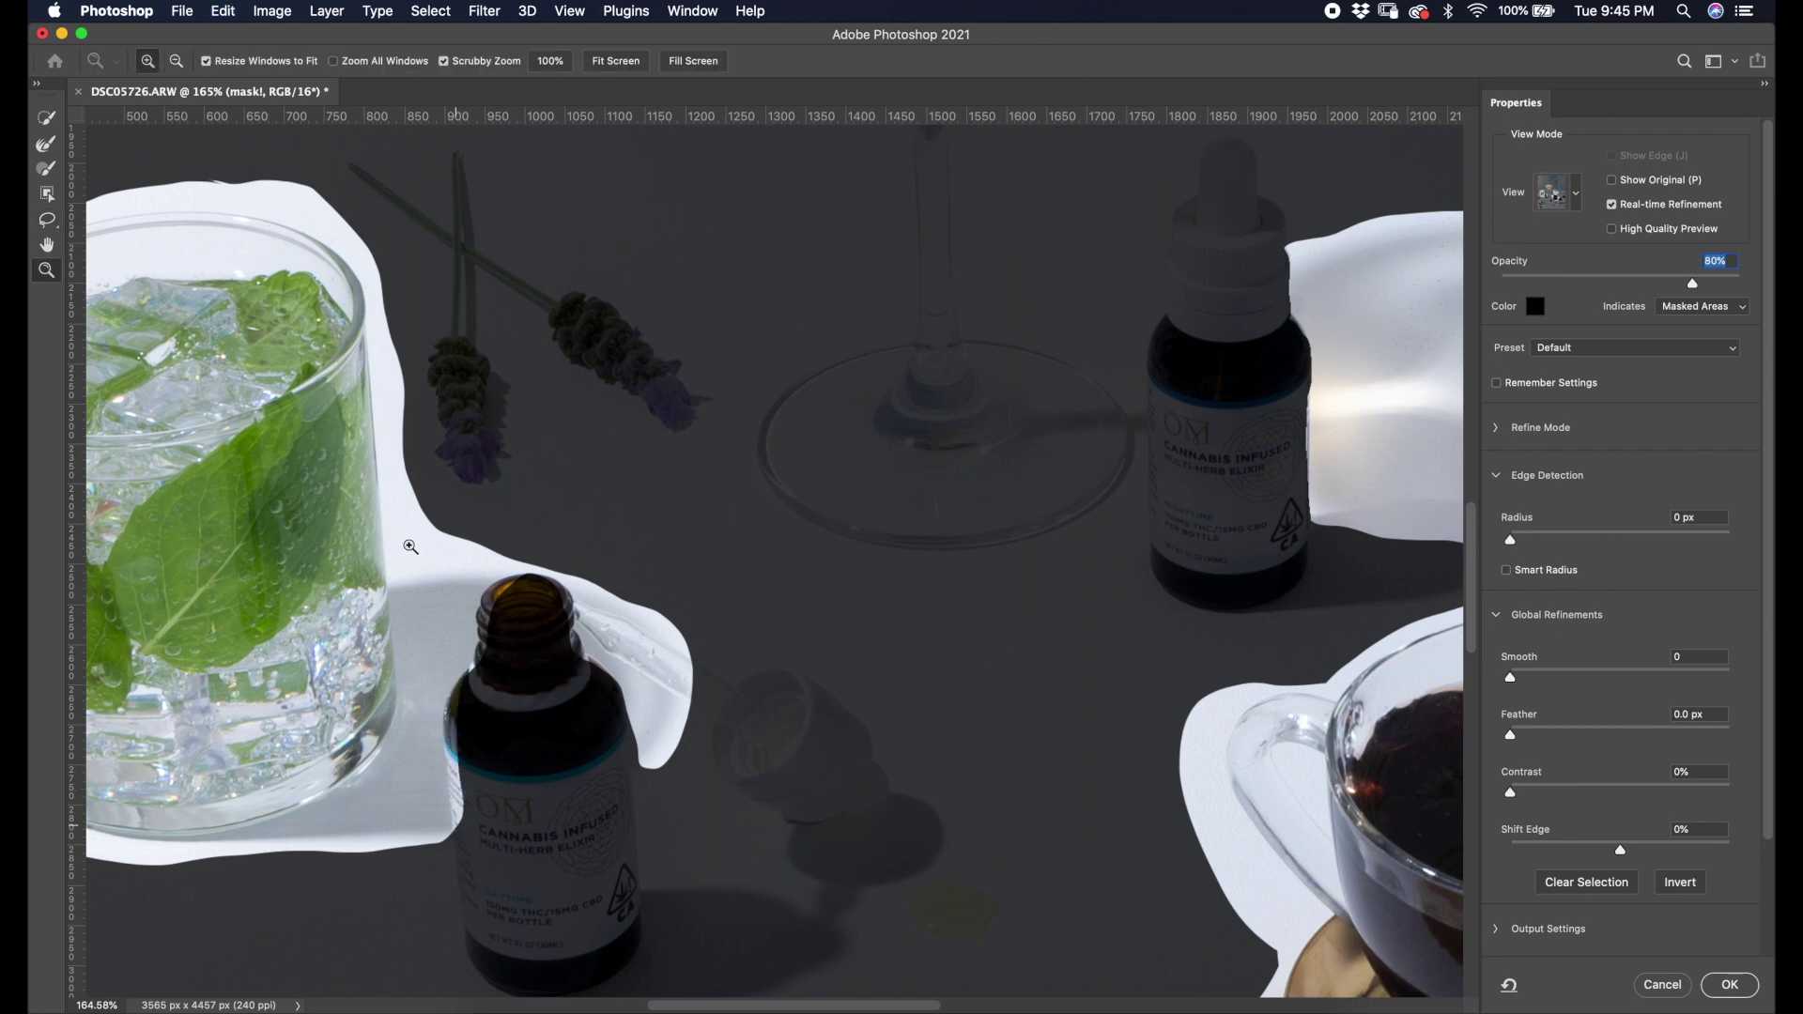
key("l")
key("shift")
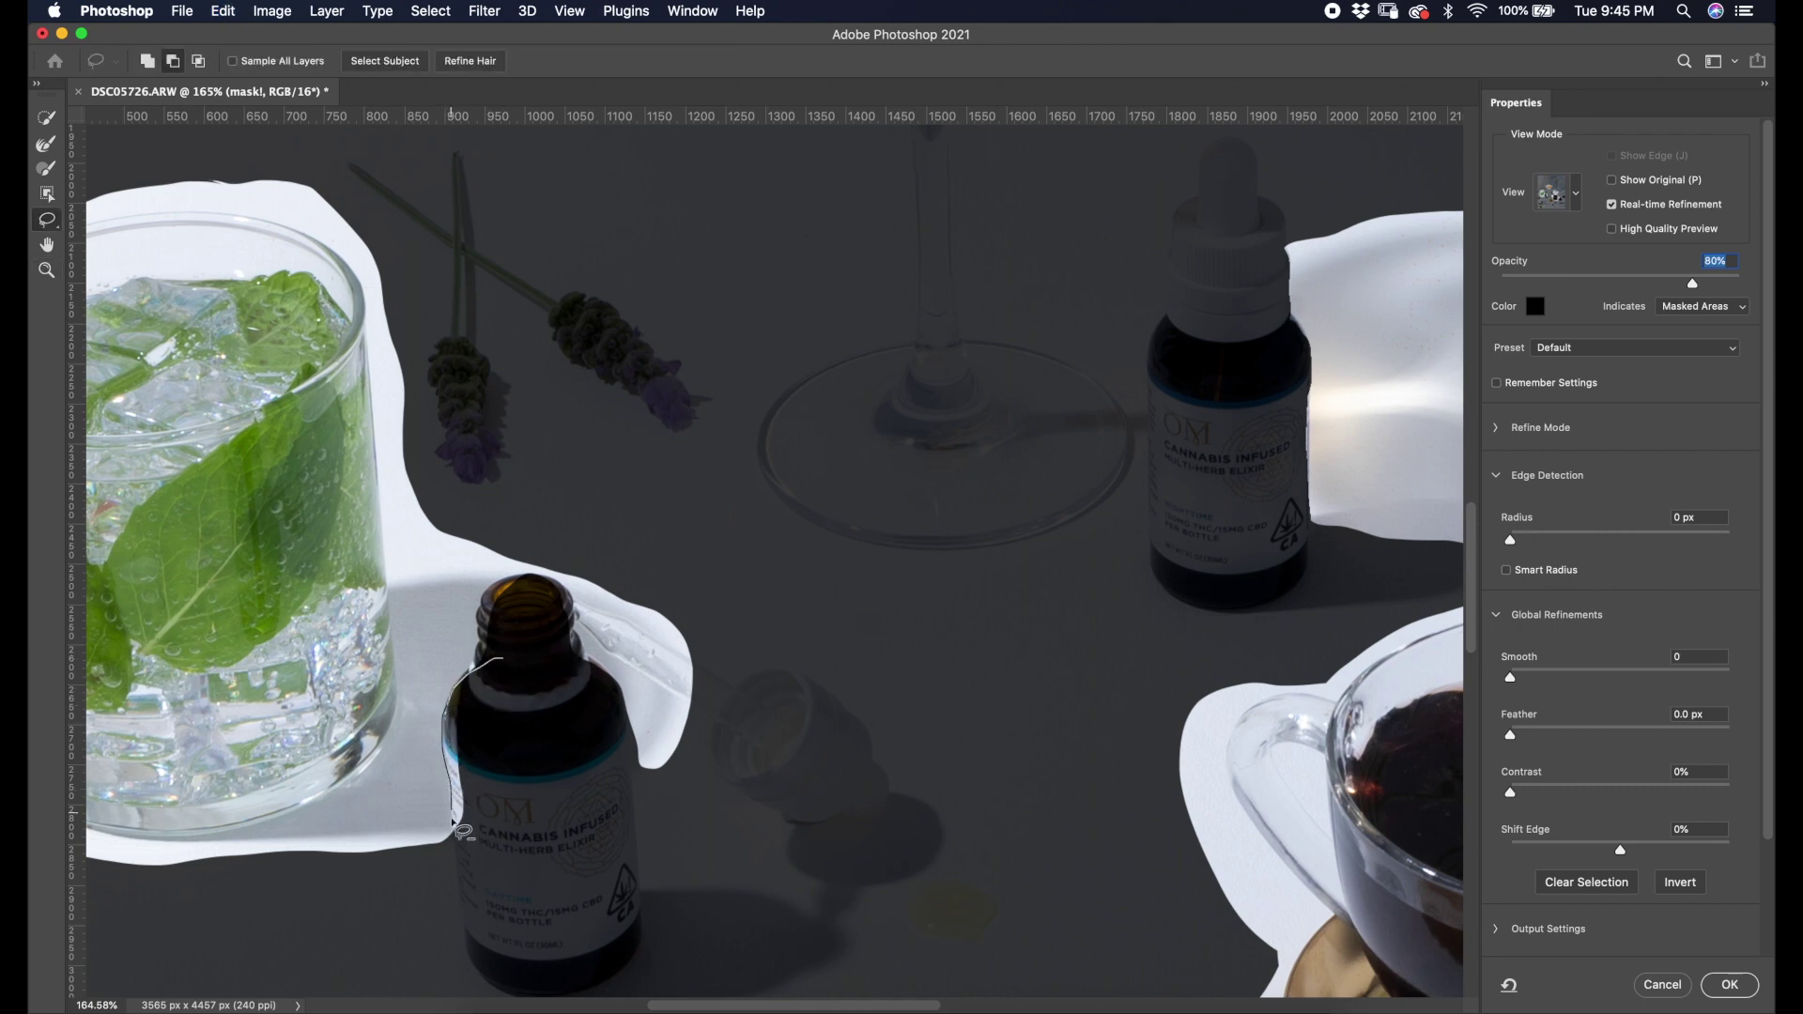
left_click_drag(460, 831, 462, 834)
left_click_drag(515, 639, 522, 620)
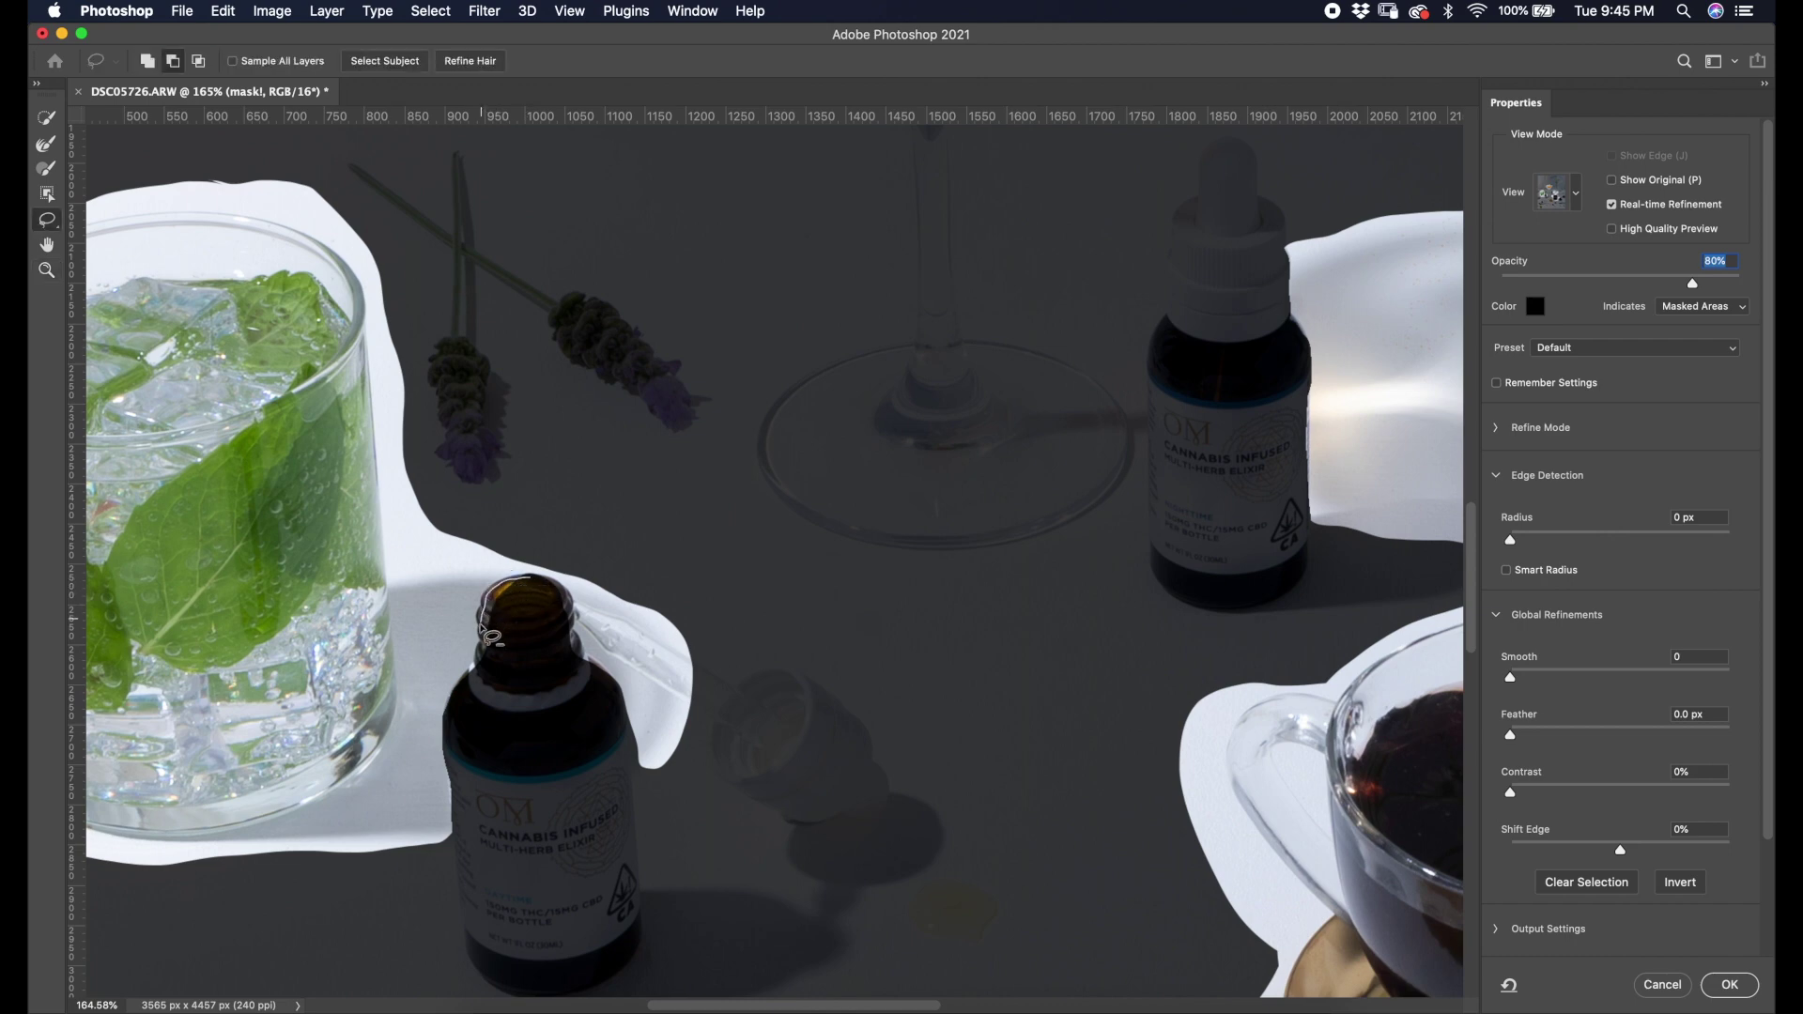
left_click_drag(493, 657, 495, 659)
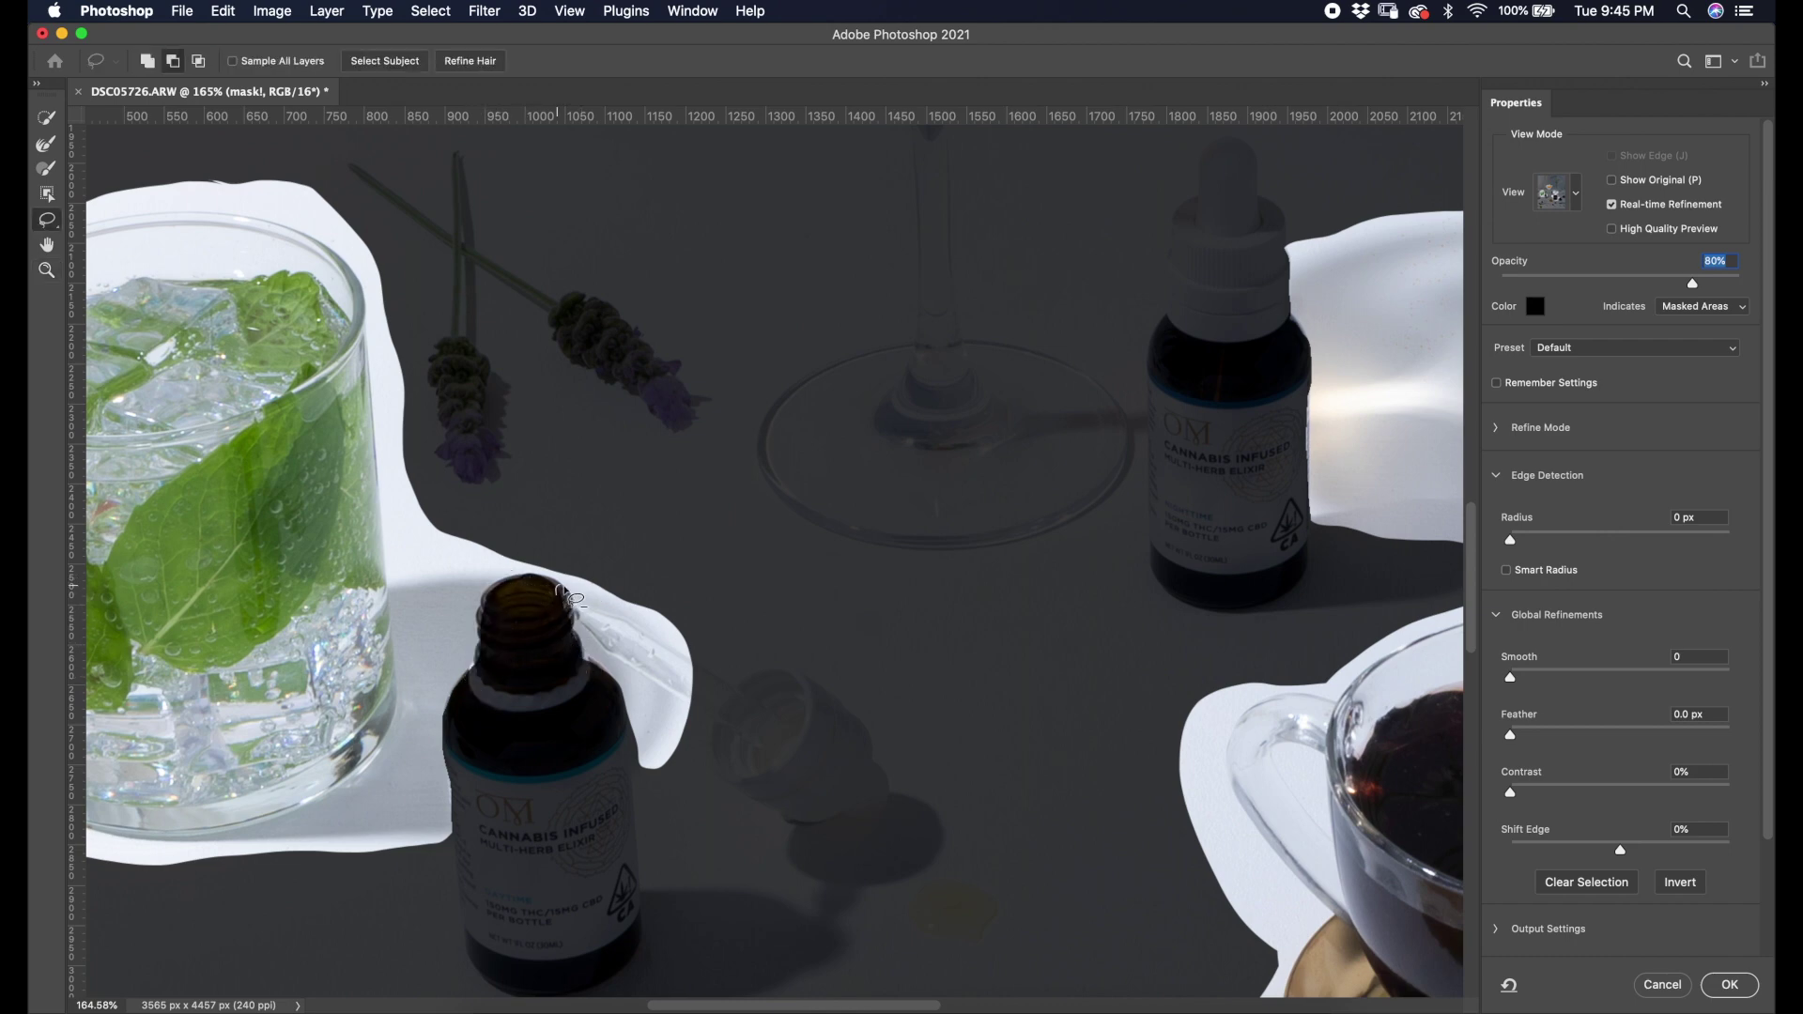
Check the teacup's selection edge and trim the selection closely around the martini glass bowl.
key("z")
left_click_drag(610, 564, 602, 579)
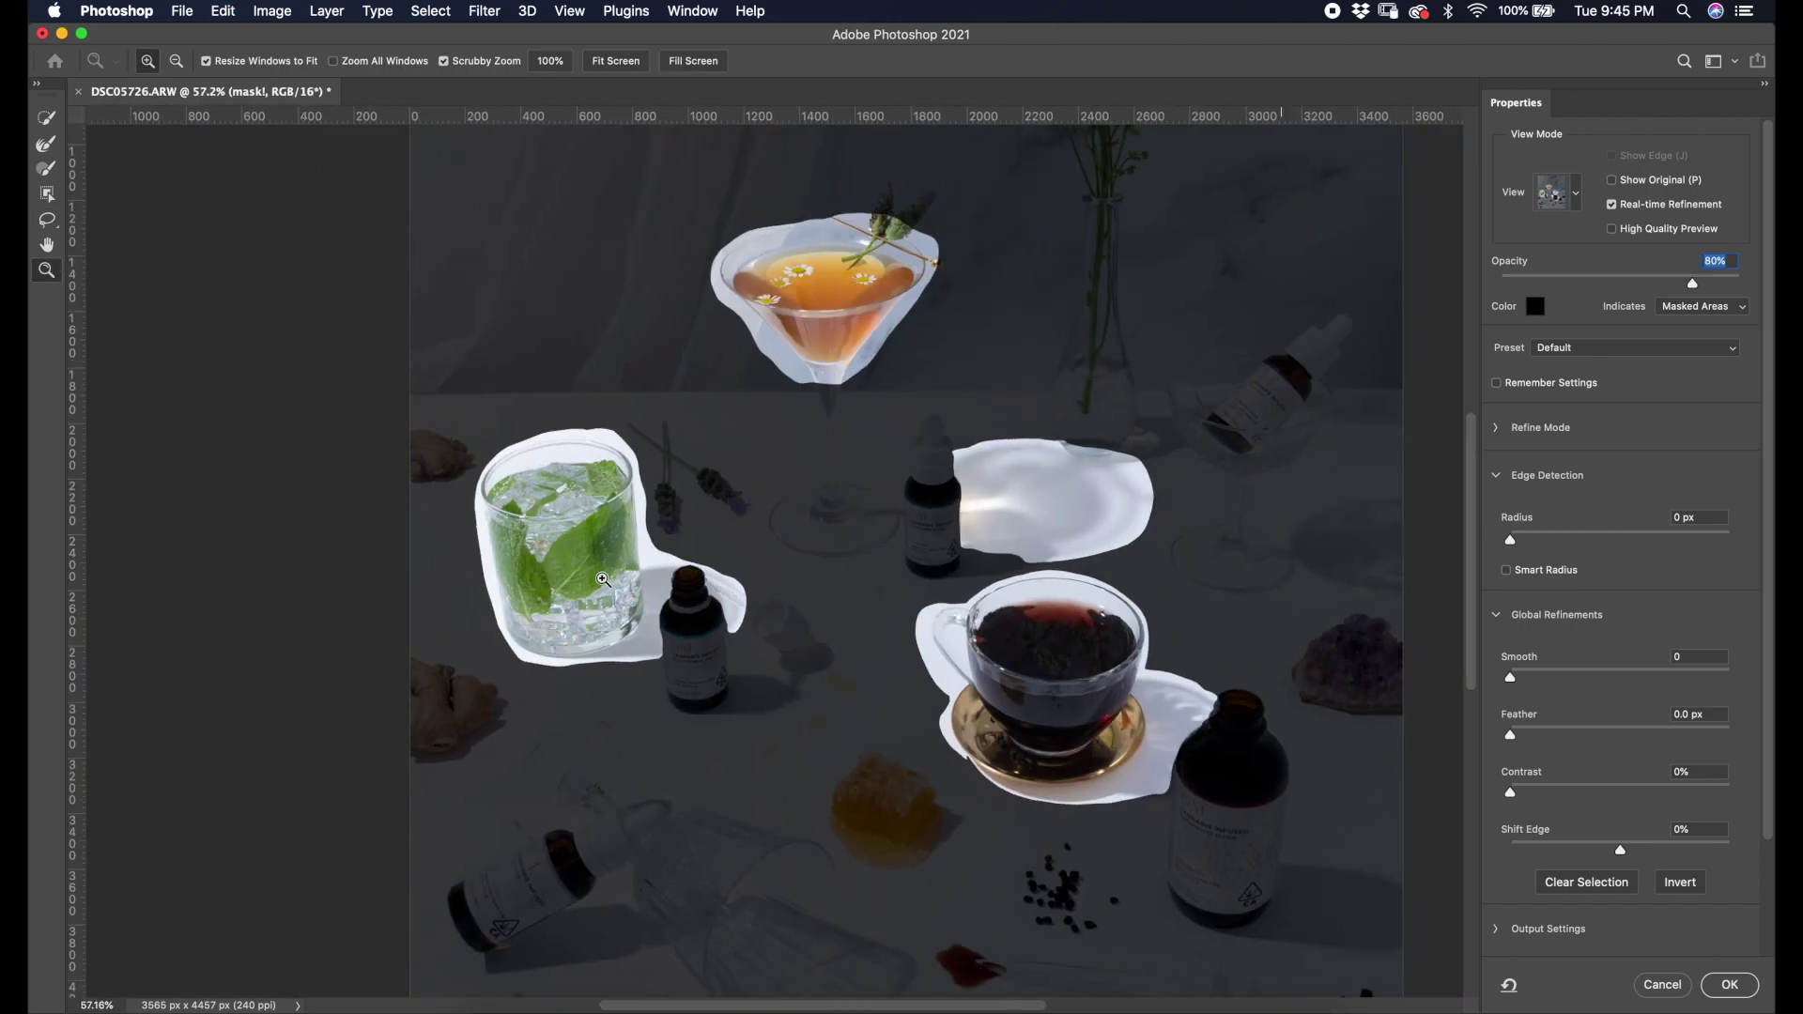
left_click_drag(1094, 744, 1131, 755)
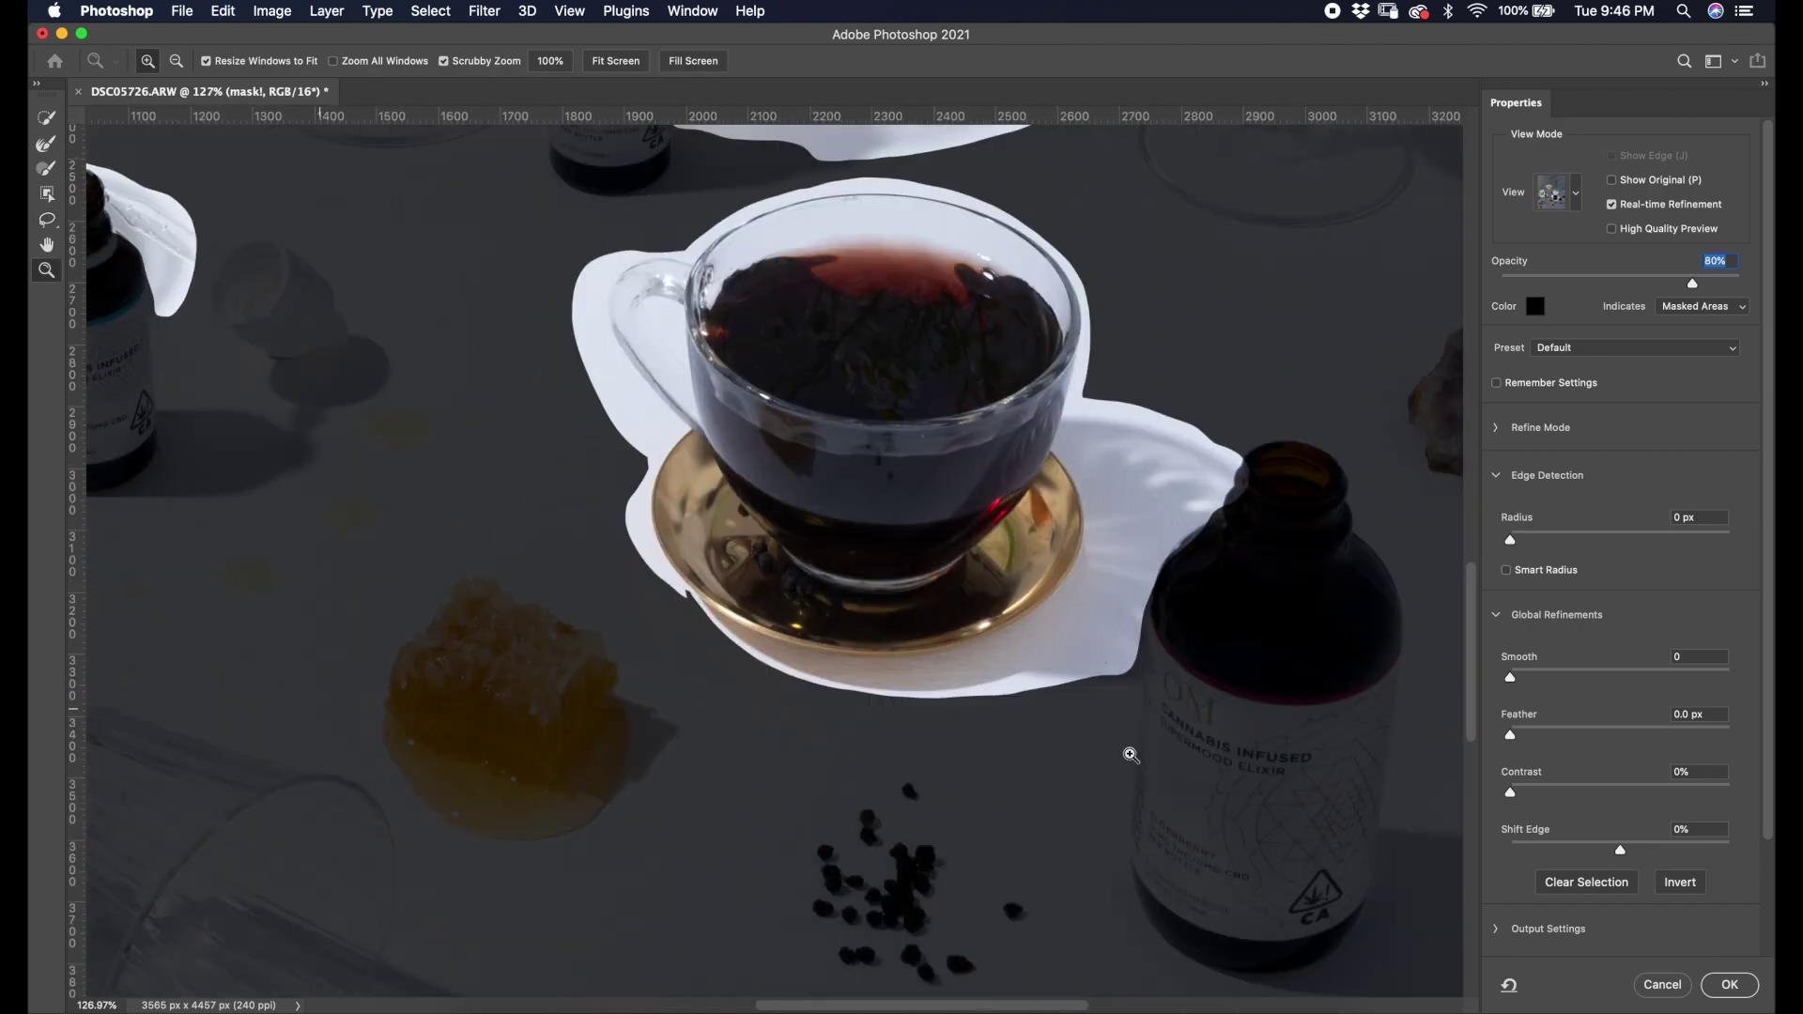
left_click_drag(961, 616, 944, 642)
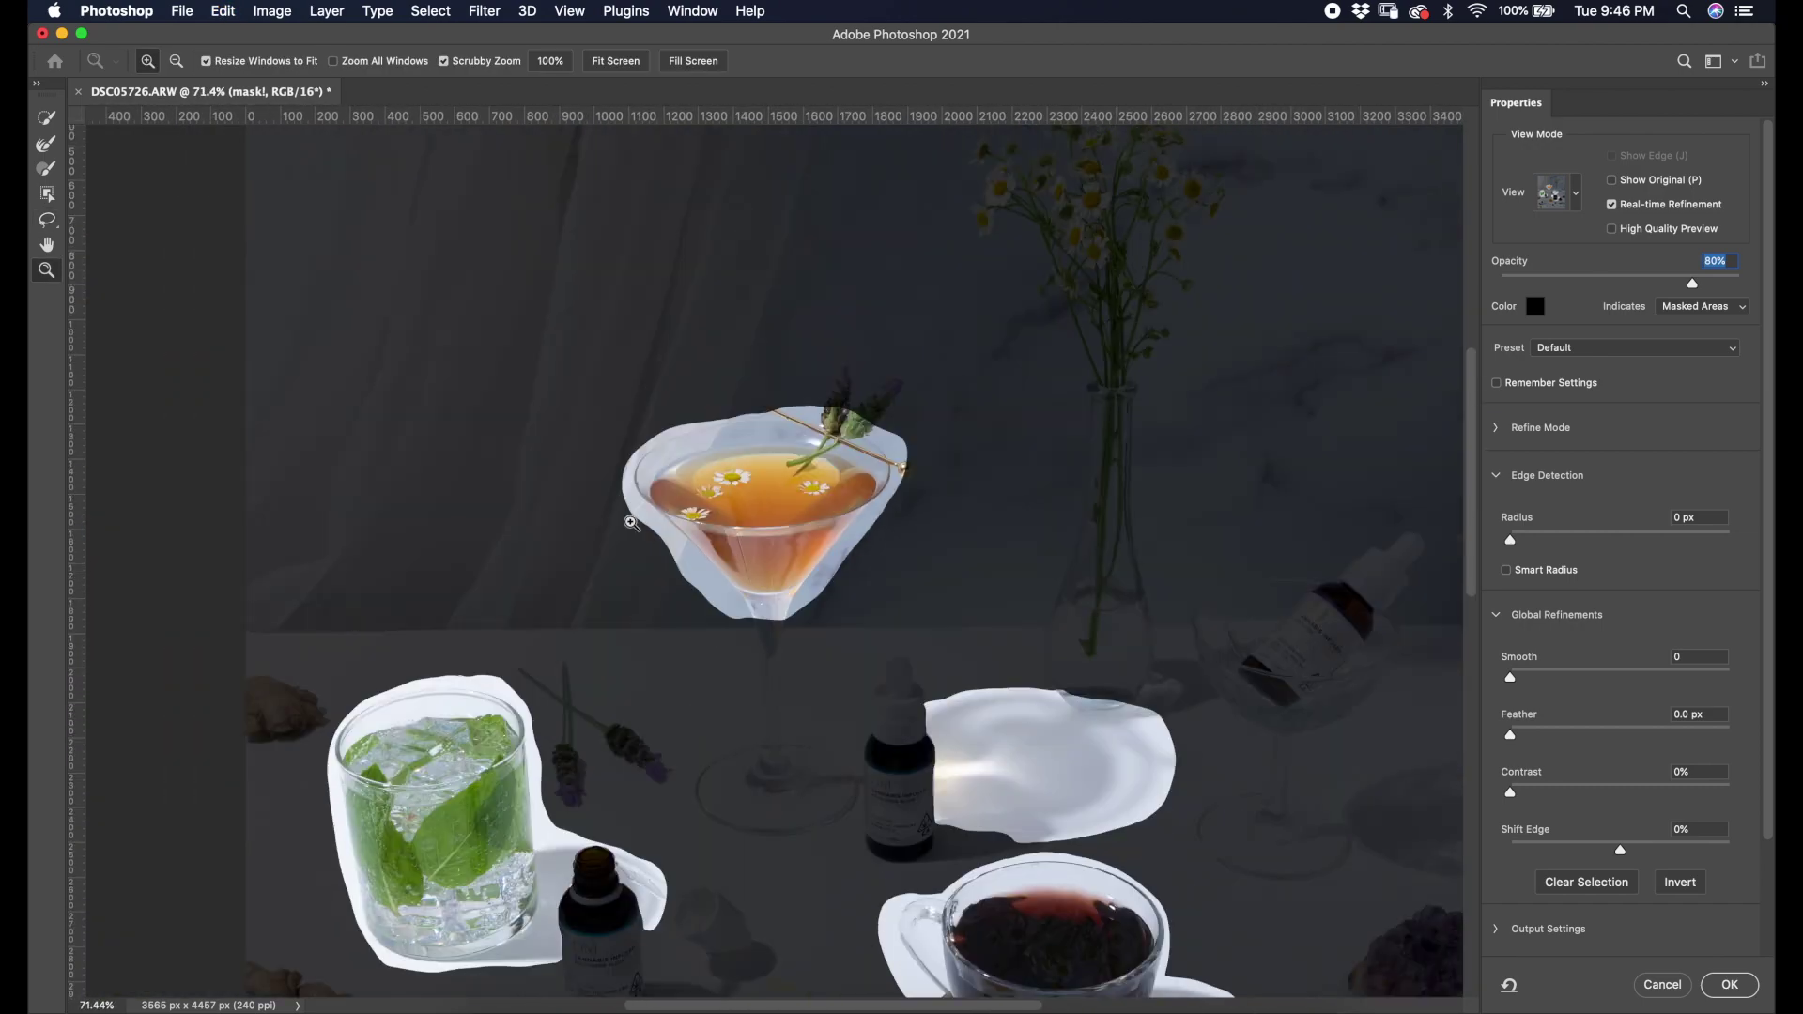
key("l")
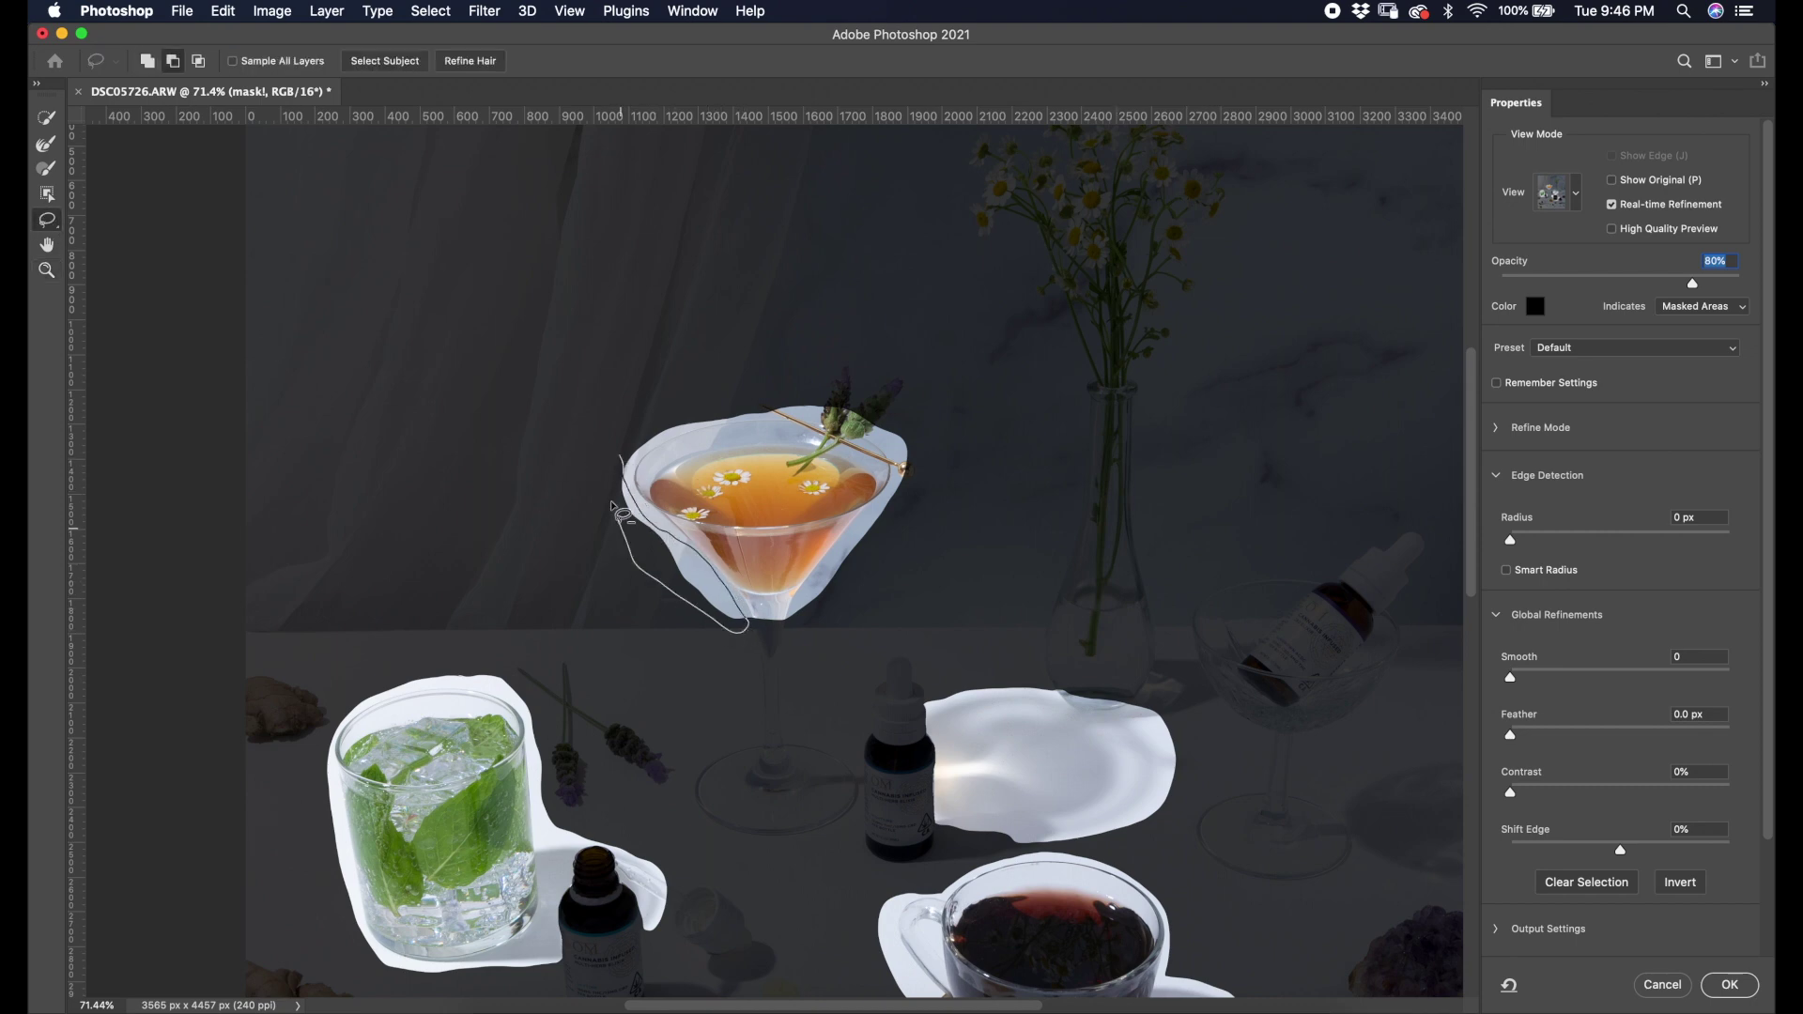
left_click_drag(614, 510, 618, 484)
left_click_drag(805, 598, 925, 499)
mouse_move(887, 427)
left_mouse_down()
mouse_move(899, 479)
mouse_move(903, 430)
mouse_move(855, 434)
left_mouse_up()
mouse_move(711, 425)
left_mouse_down()
mouse_move(612, 463)
mouse_move(645, 457)
left_mouse_up()
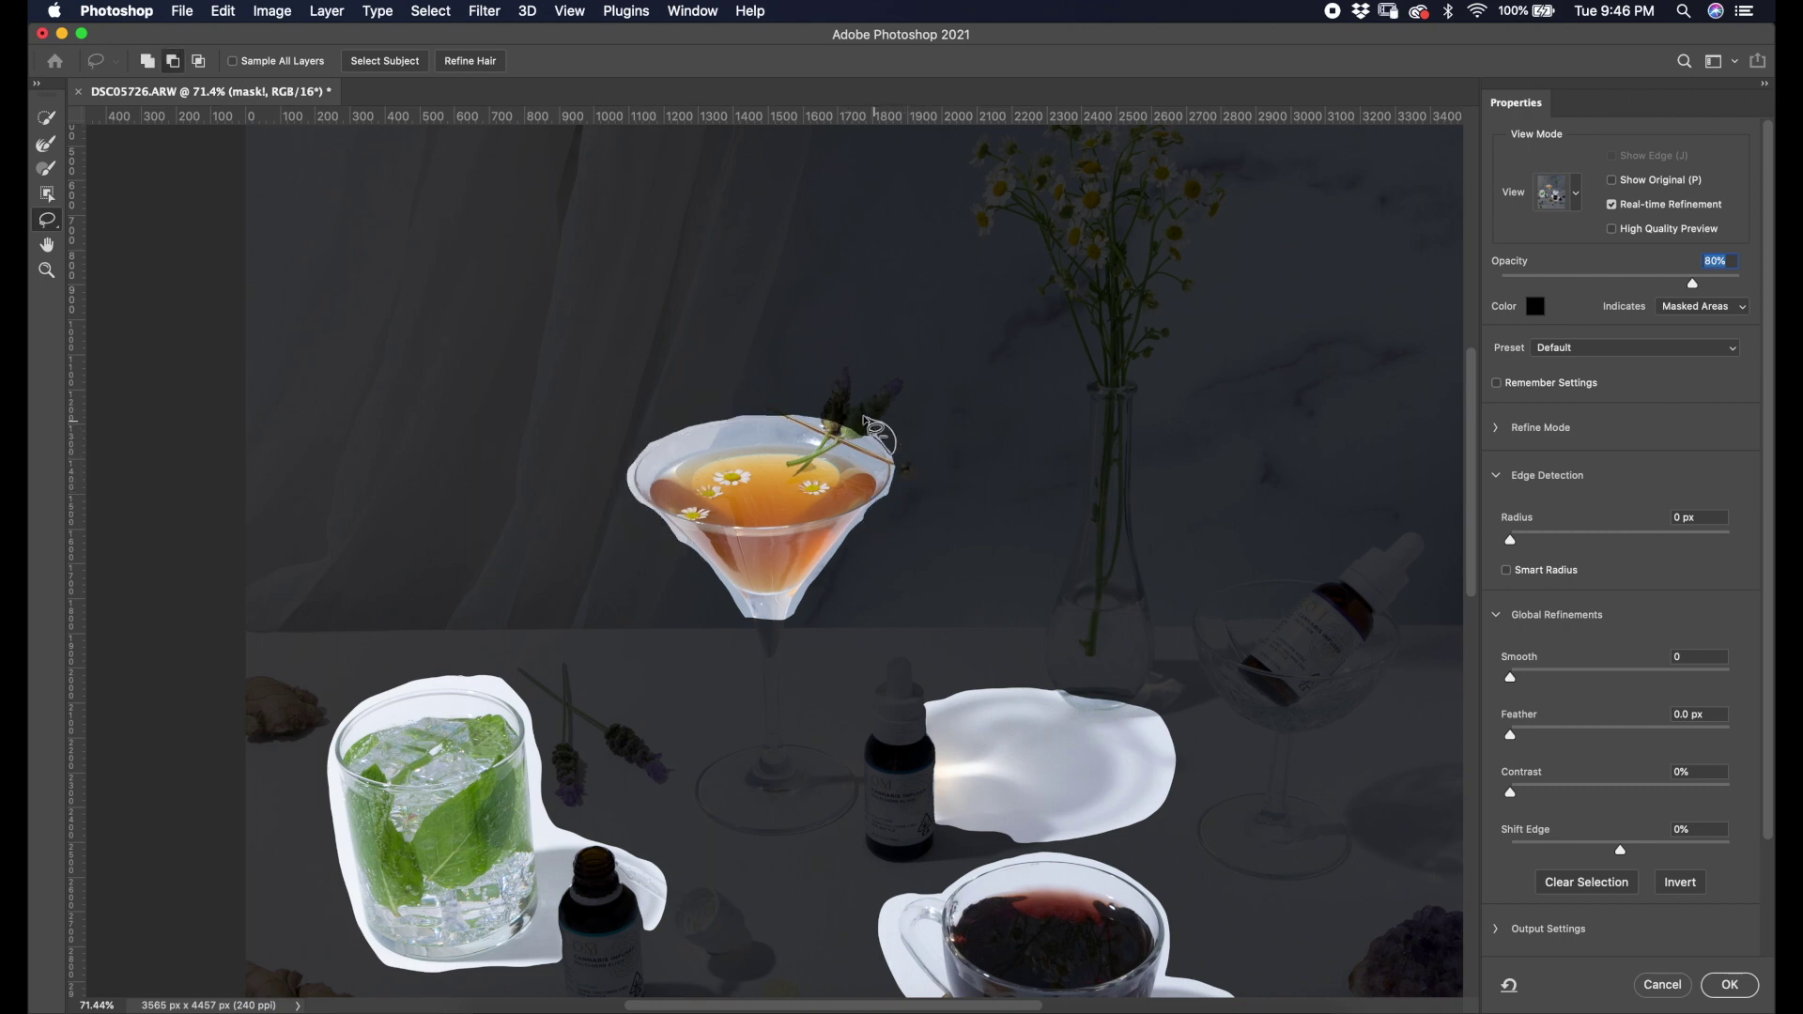
Trim the selection closer to the upper rim of the mint drink's glass.
scroll(817, 490, "down", 5)
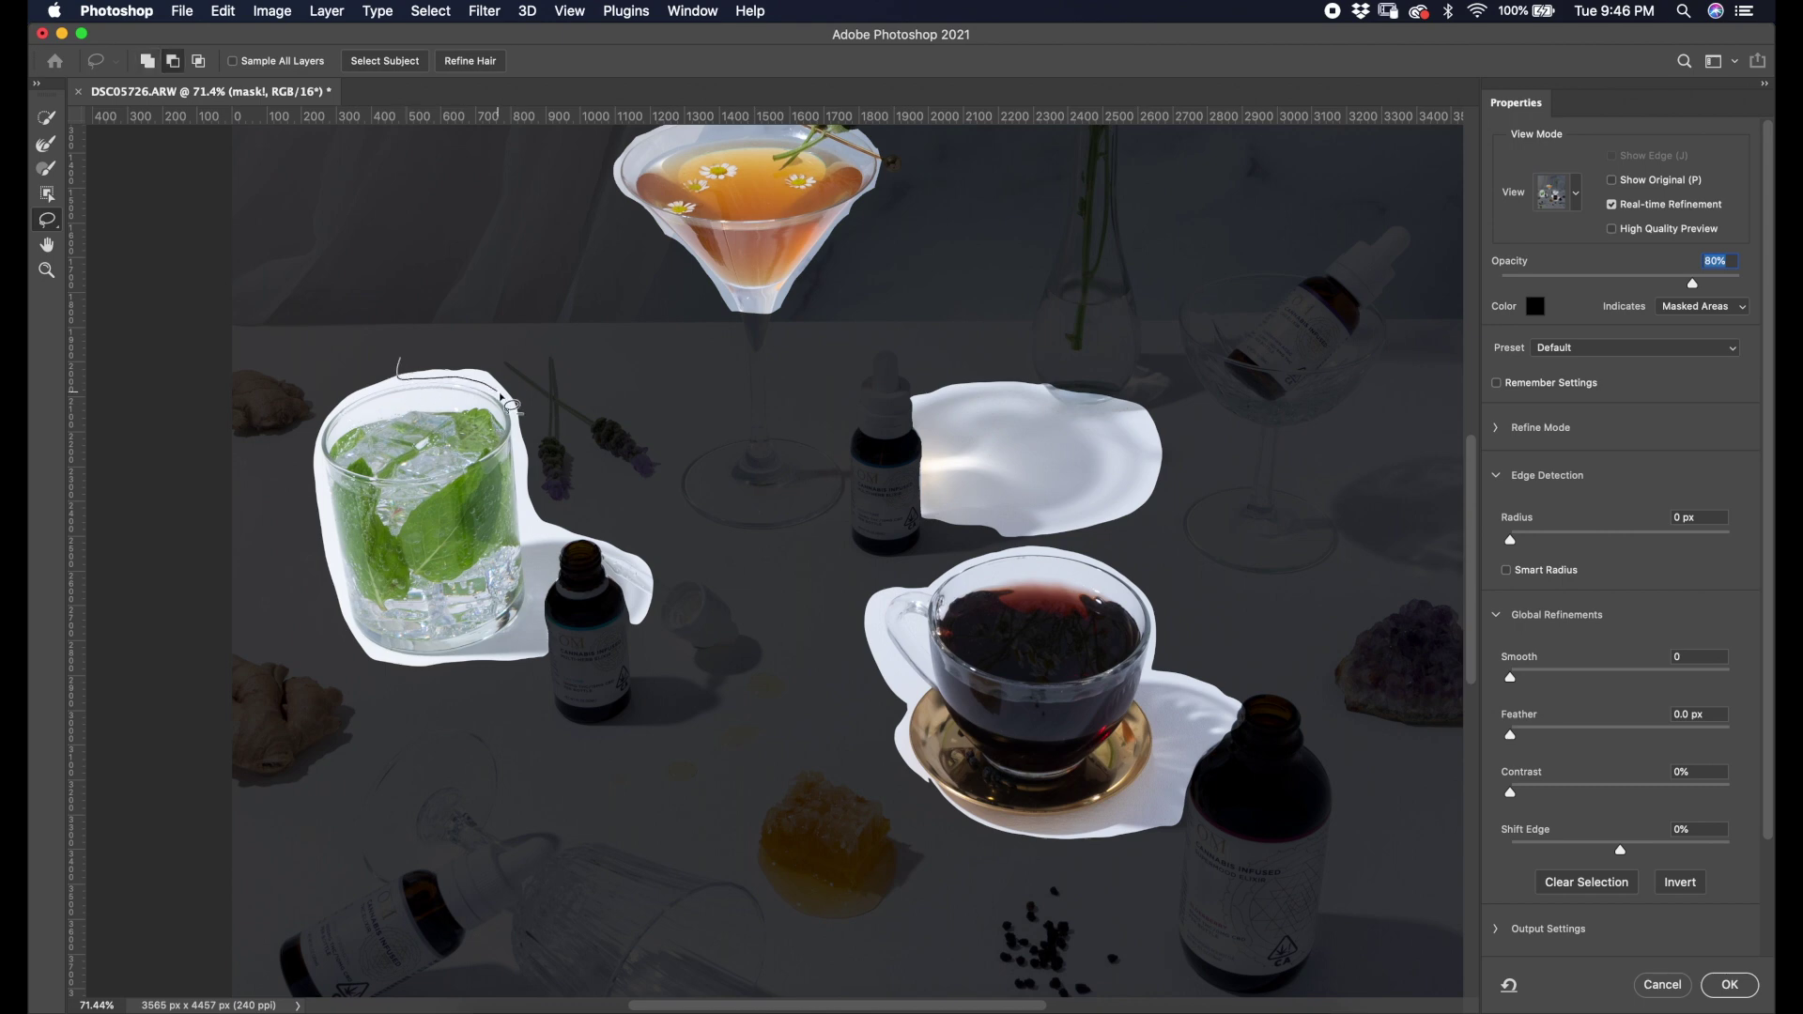
left_click_drag(508, 399, 512, 402)
mouse_move(434, 351)
left_mouse_down()
mouse_move(331, 406)
mouse_move(419, 380)
left_mouse_up()
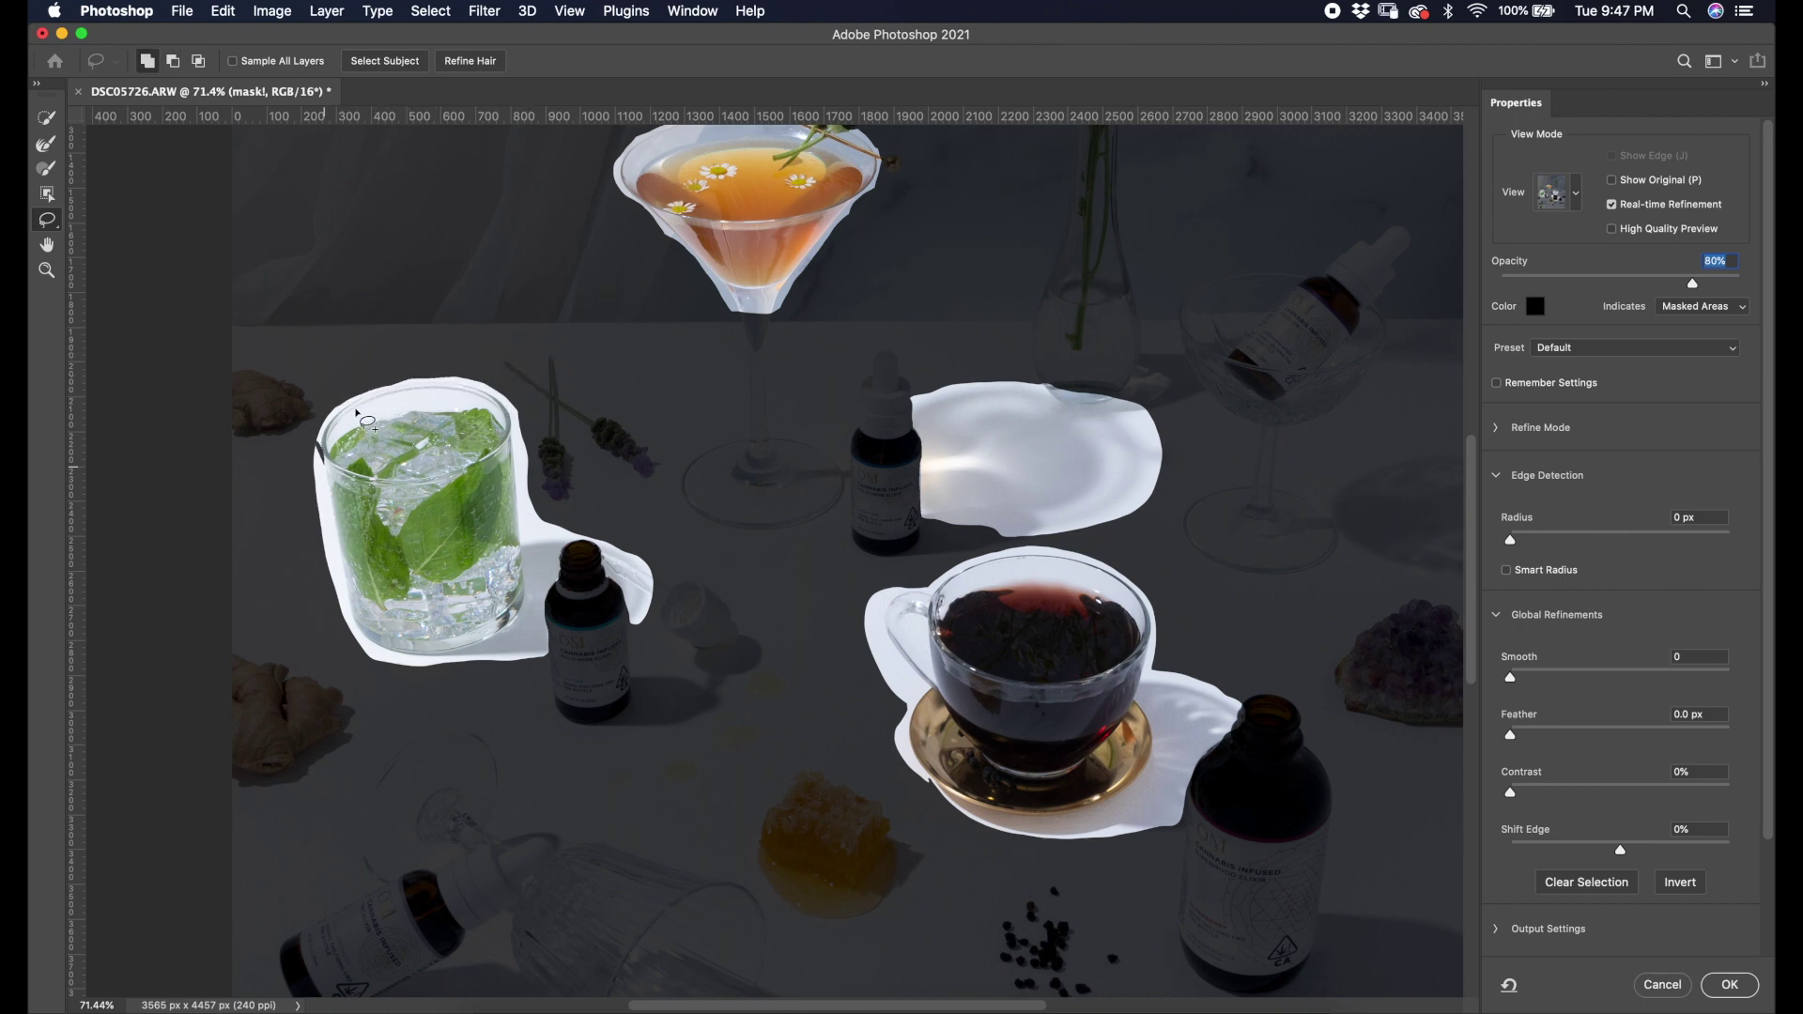
Set the selection's smoothing to 9 and output it as a layer mask on the "mask!" layer.
key("z")
left_click_drag(479, 648, 413, 649)
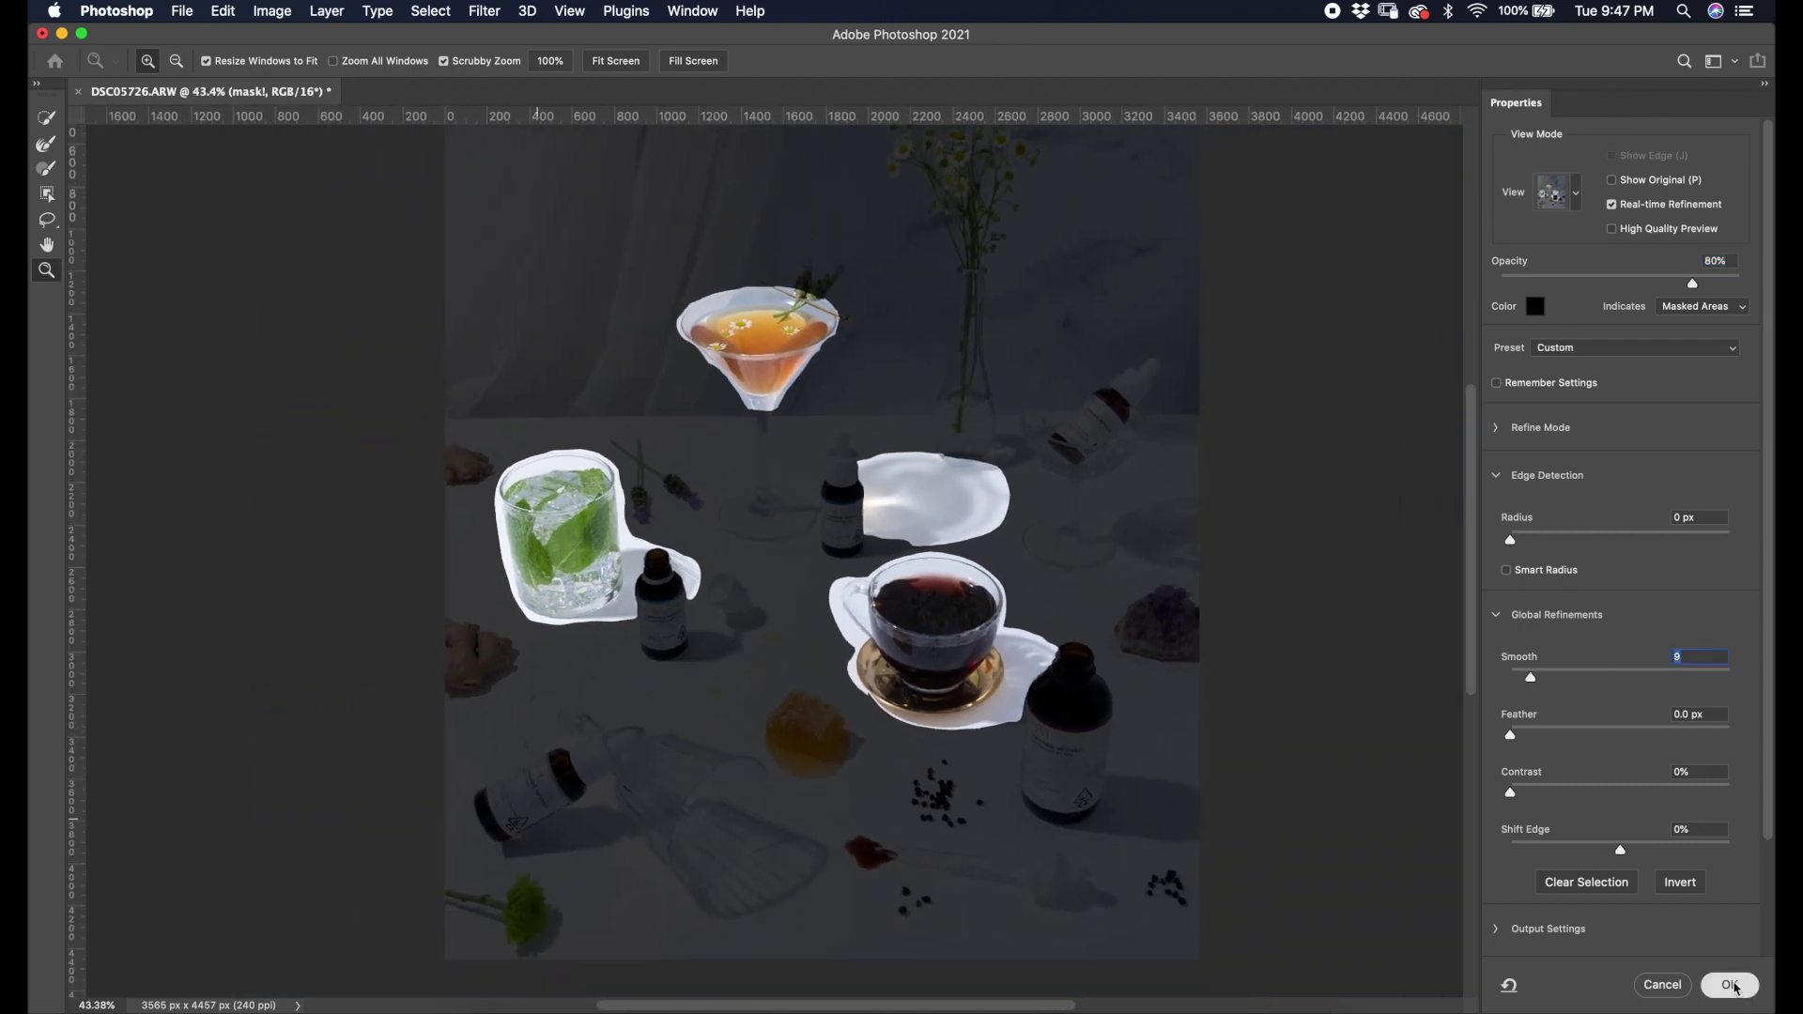
left_click(1731, 985)
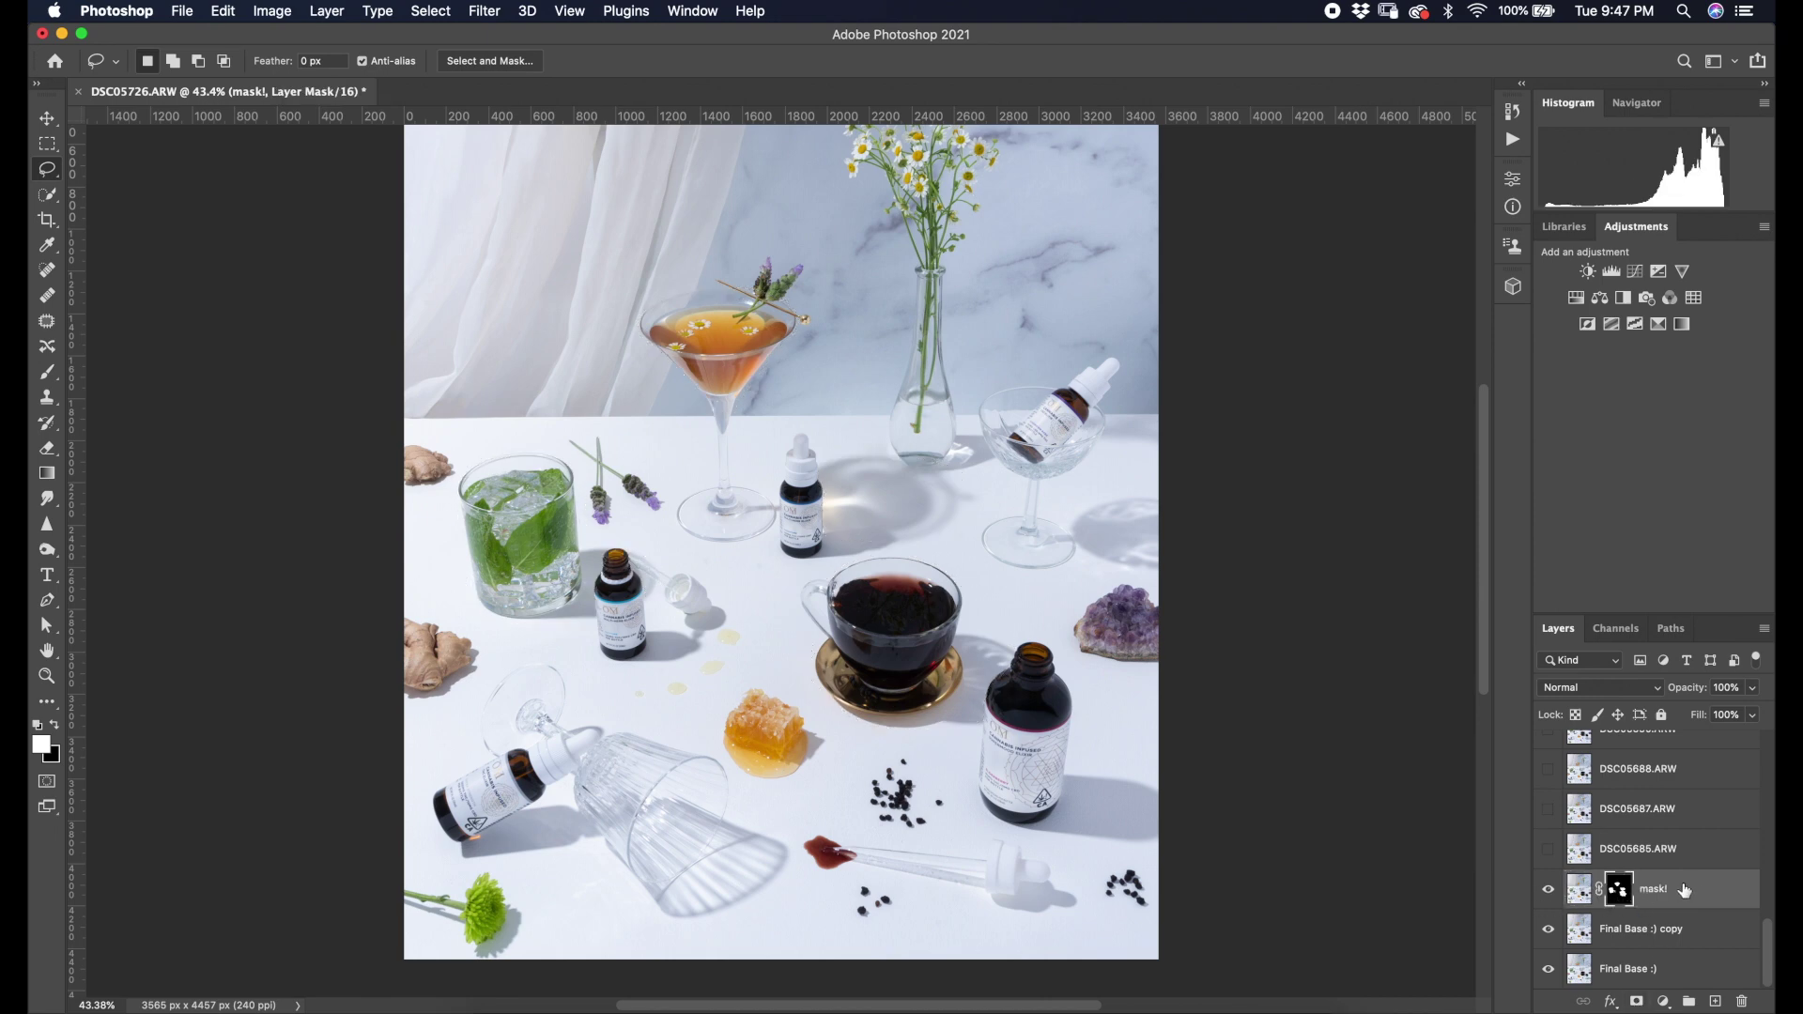
Duplicate the "Final Base :) copy" layer, then show DSC05685.ARW with a copy of the "mask!" layer's mask.
left_click_drag(1689, 937, 1715, 1000)
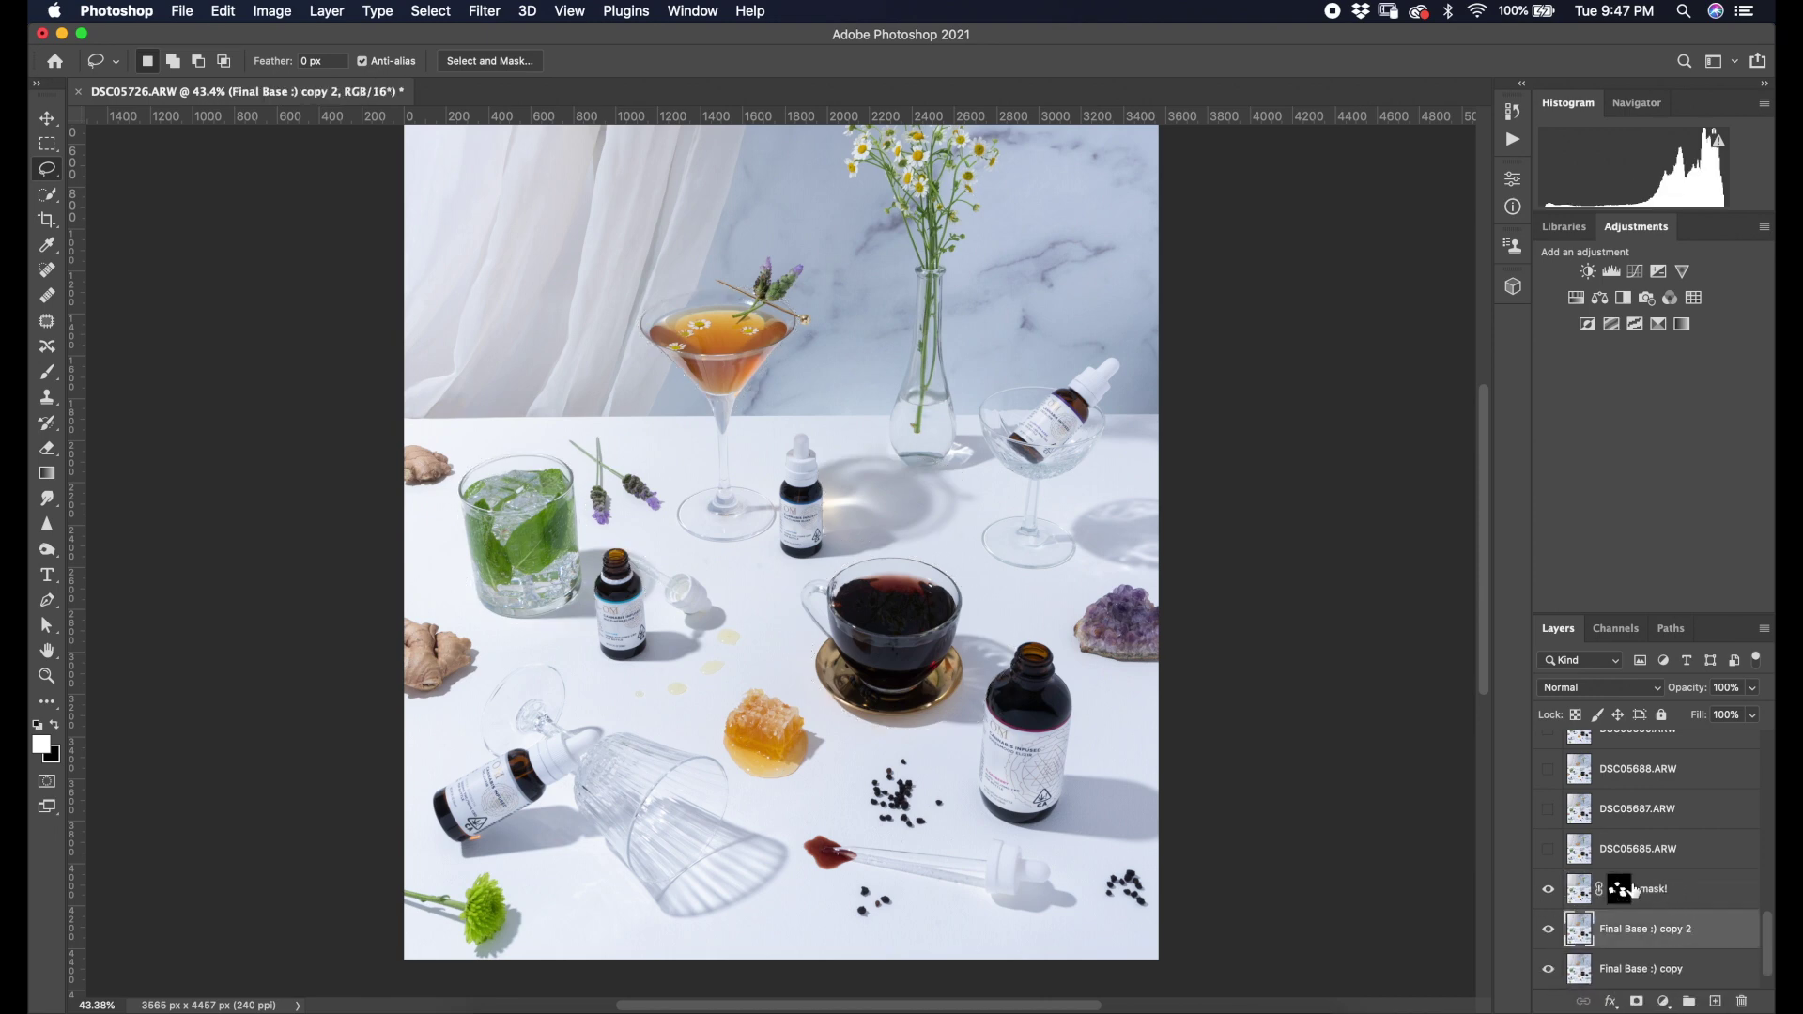
left_click(1547, 850)
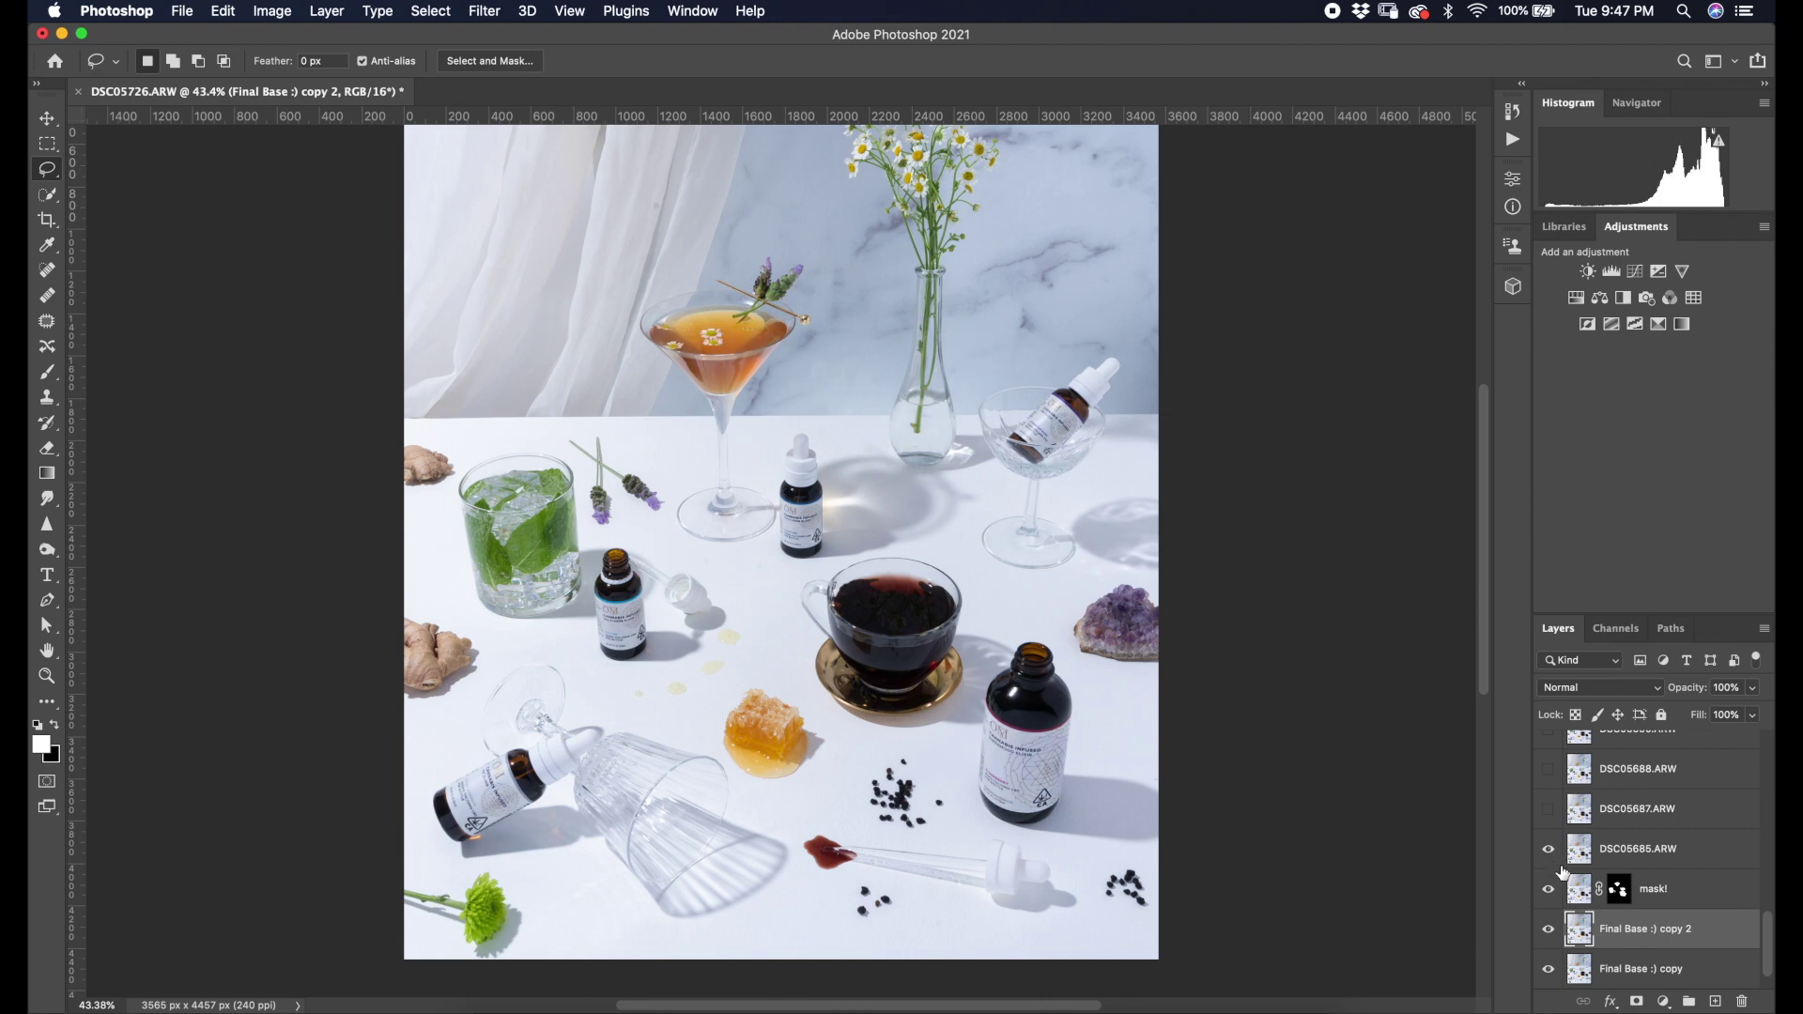
left_click(1620, 892)
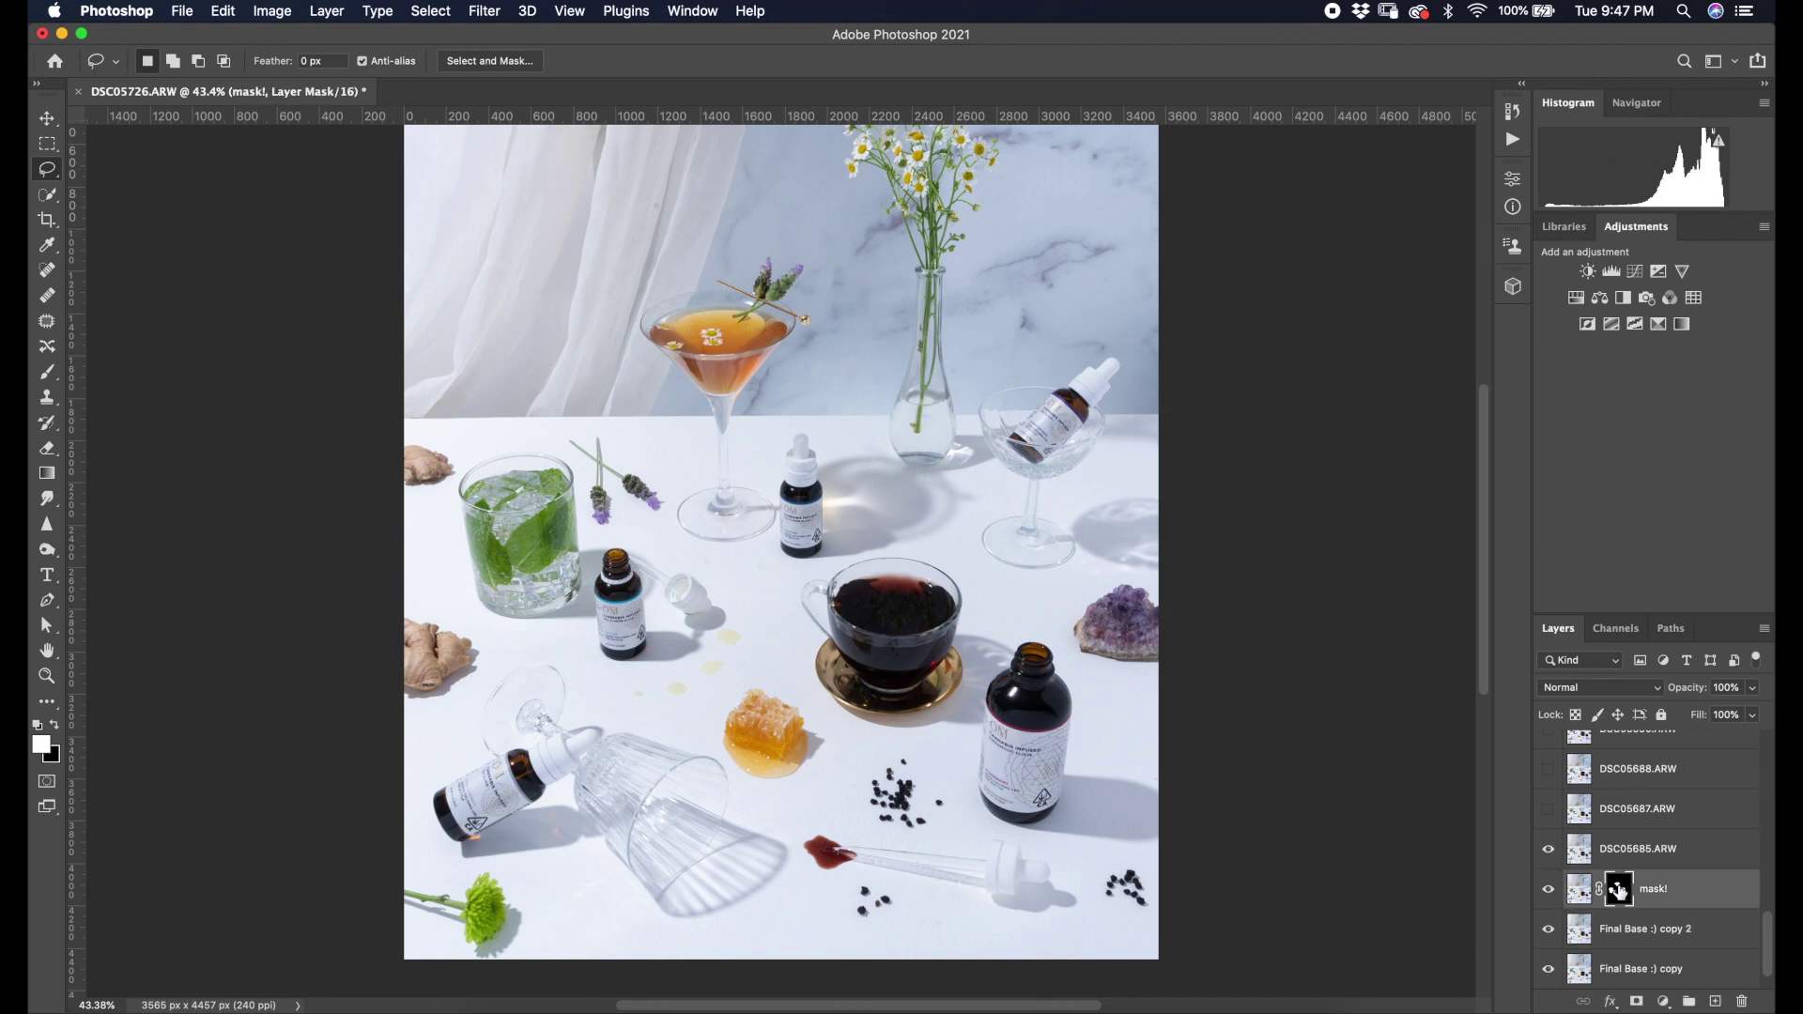
left_click_drag(1618, 889, 1613, 857)
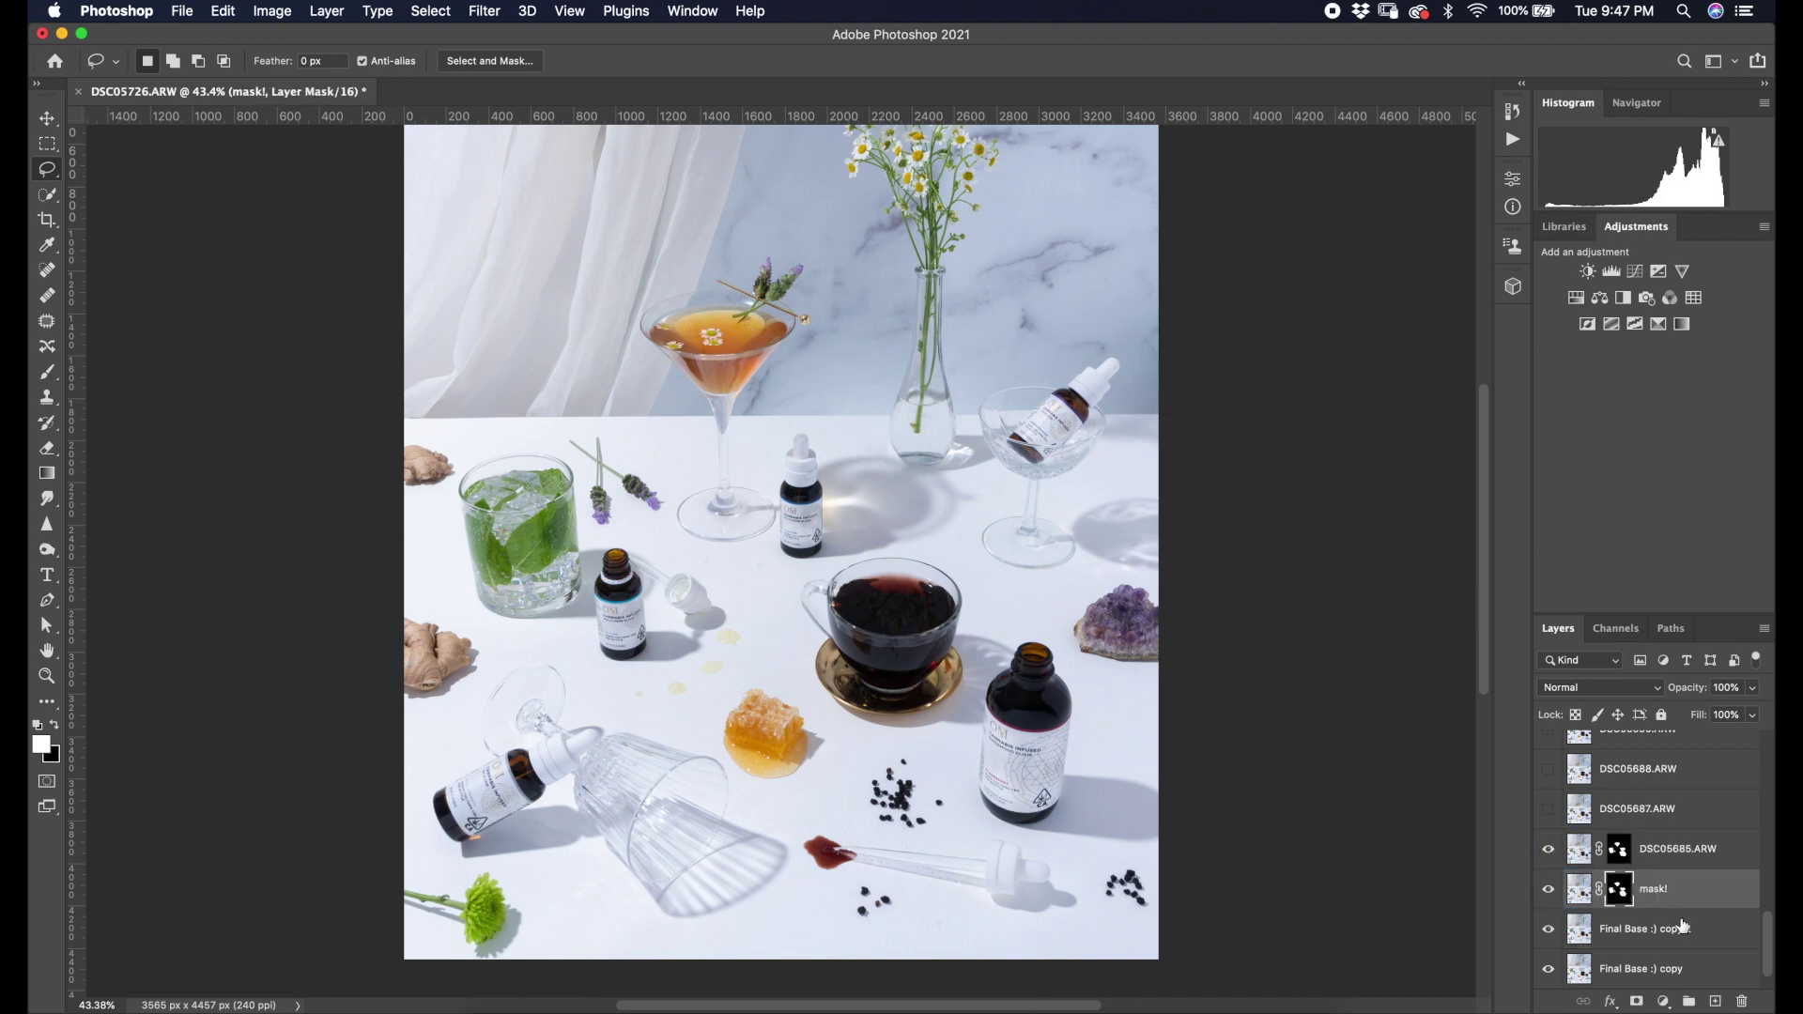
Move "Final Base :) copy 2" above "mask!" and copy the mask onto layers DSC05687, DSC05688, DSC05690, DSC05692 and DSC05695.
left_click_drag(1683, 928, 1615, 879)
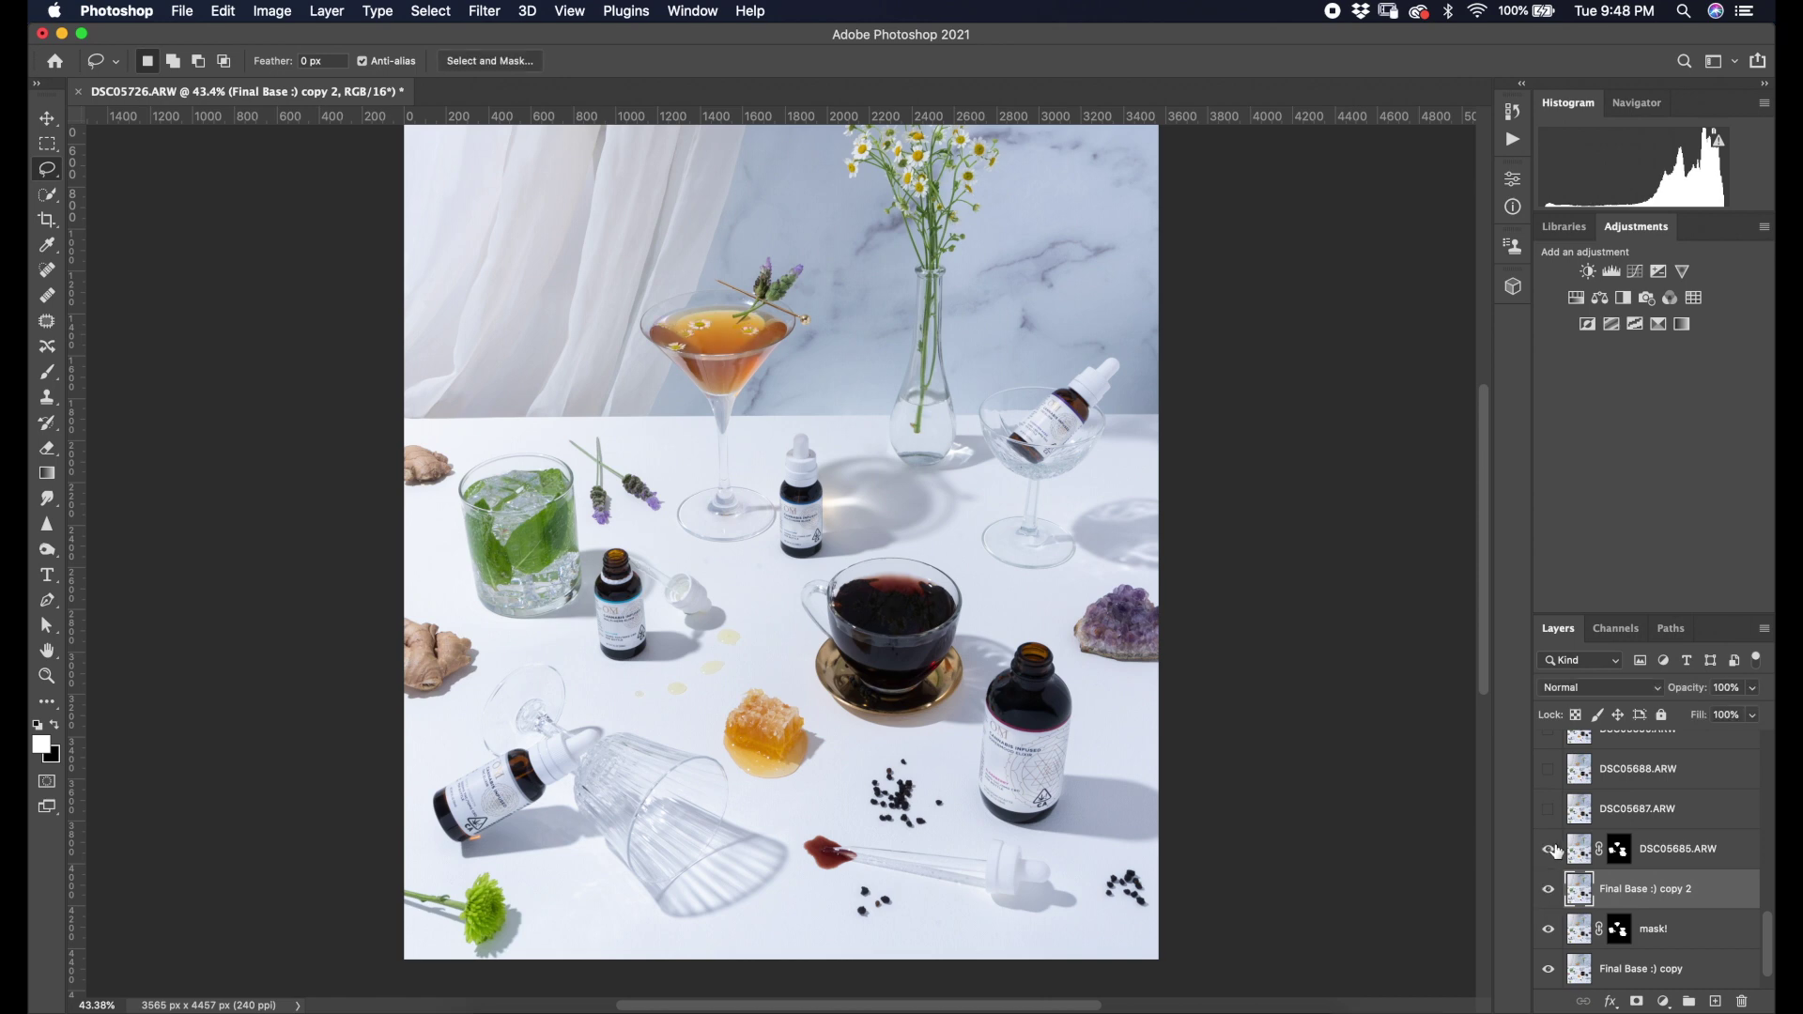
scroll(1629, 831, "down", 1)
left_click(1621, 891)
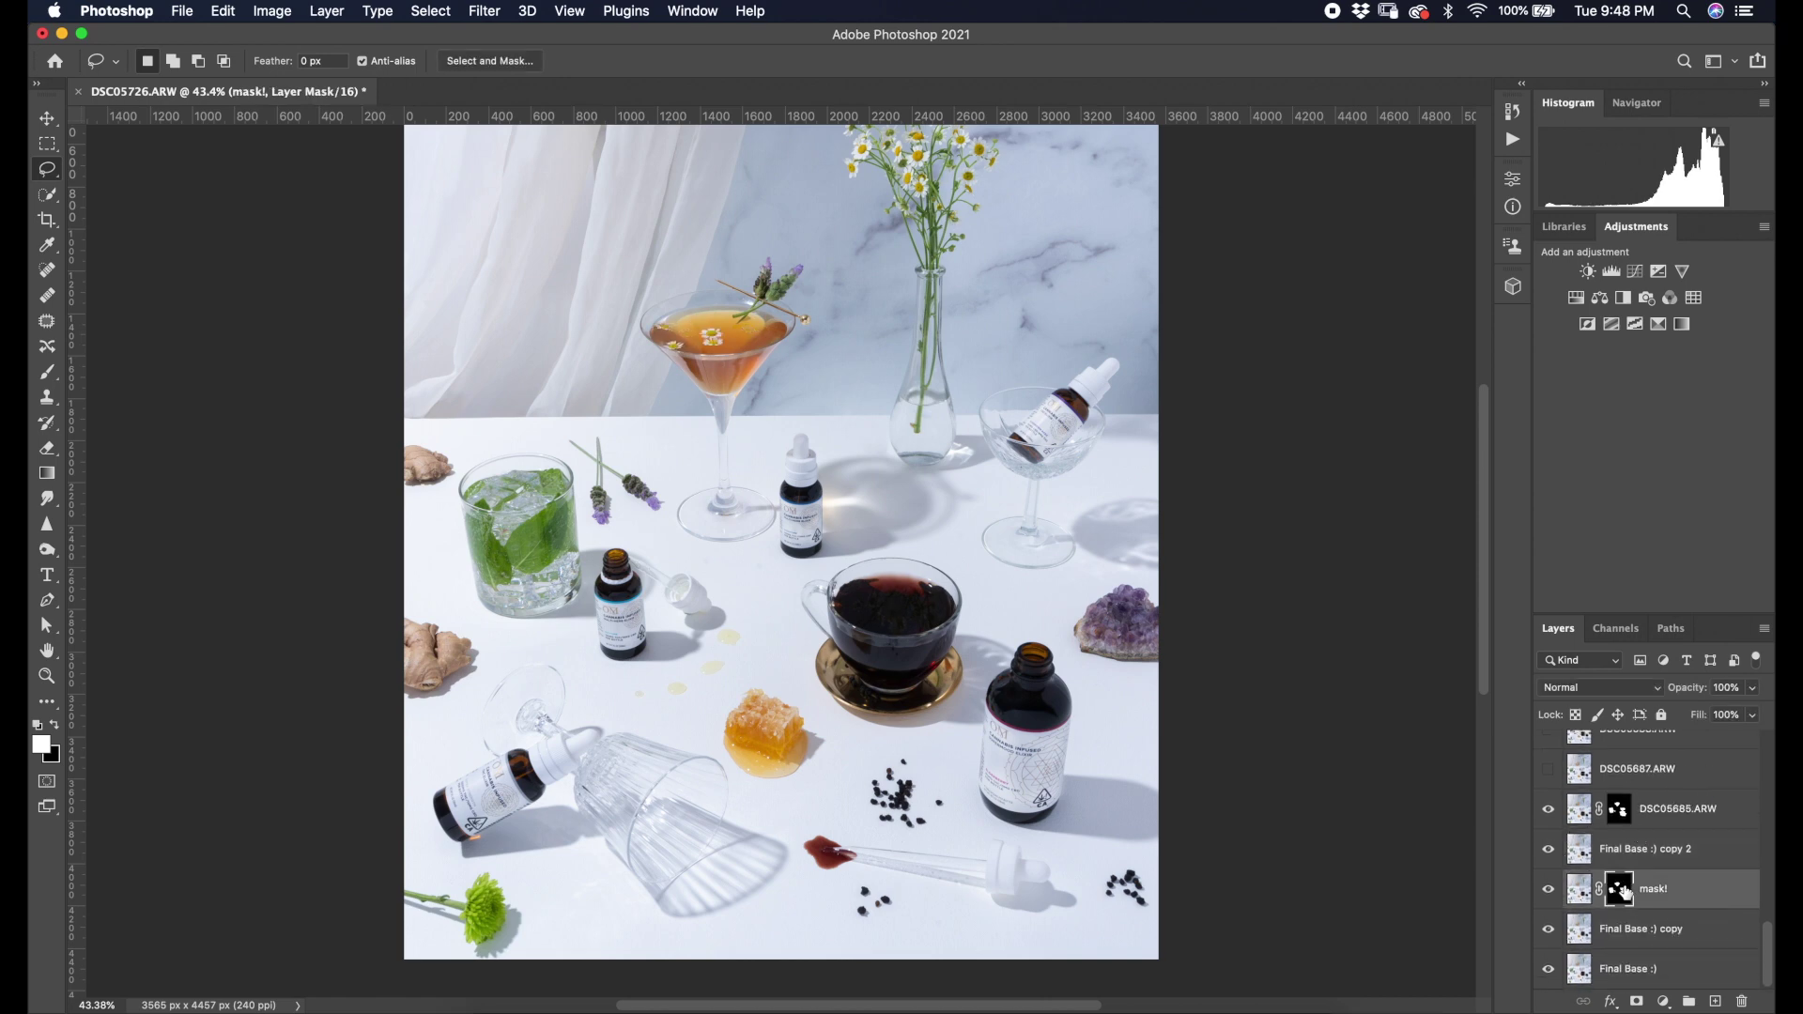
scroll(1632, 763, "up", 3)
left_click(1621, 900)
left_click(1619, 819)
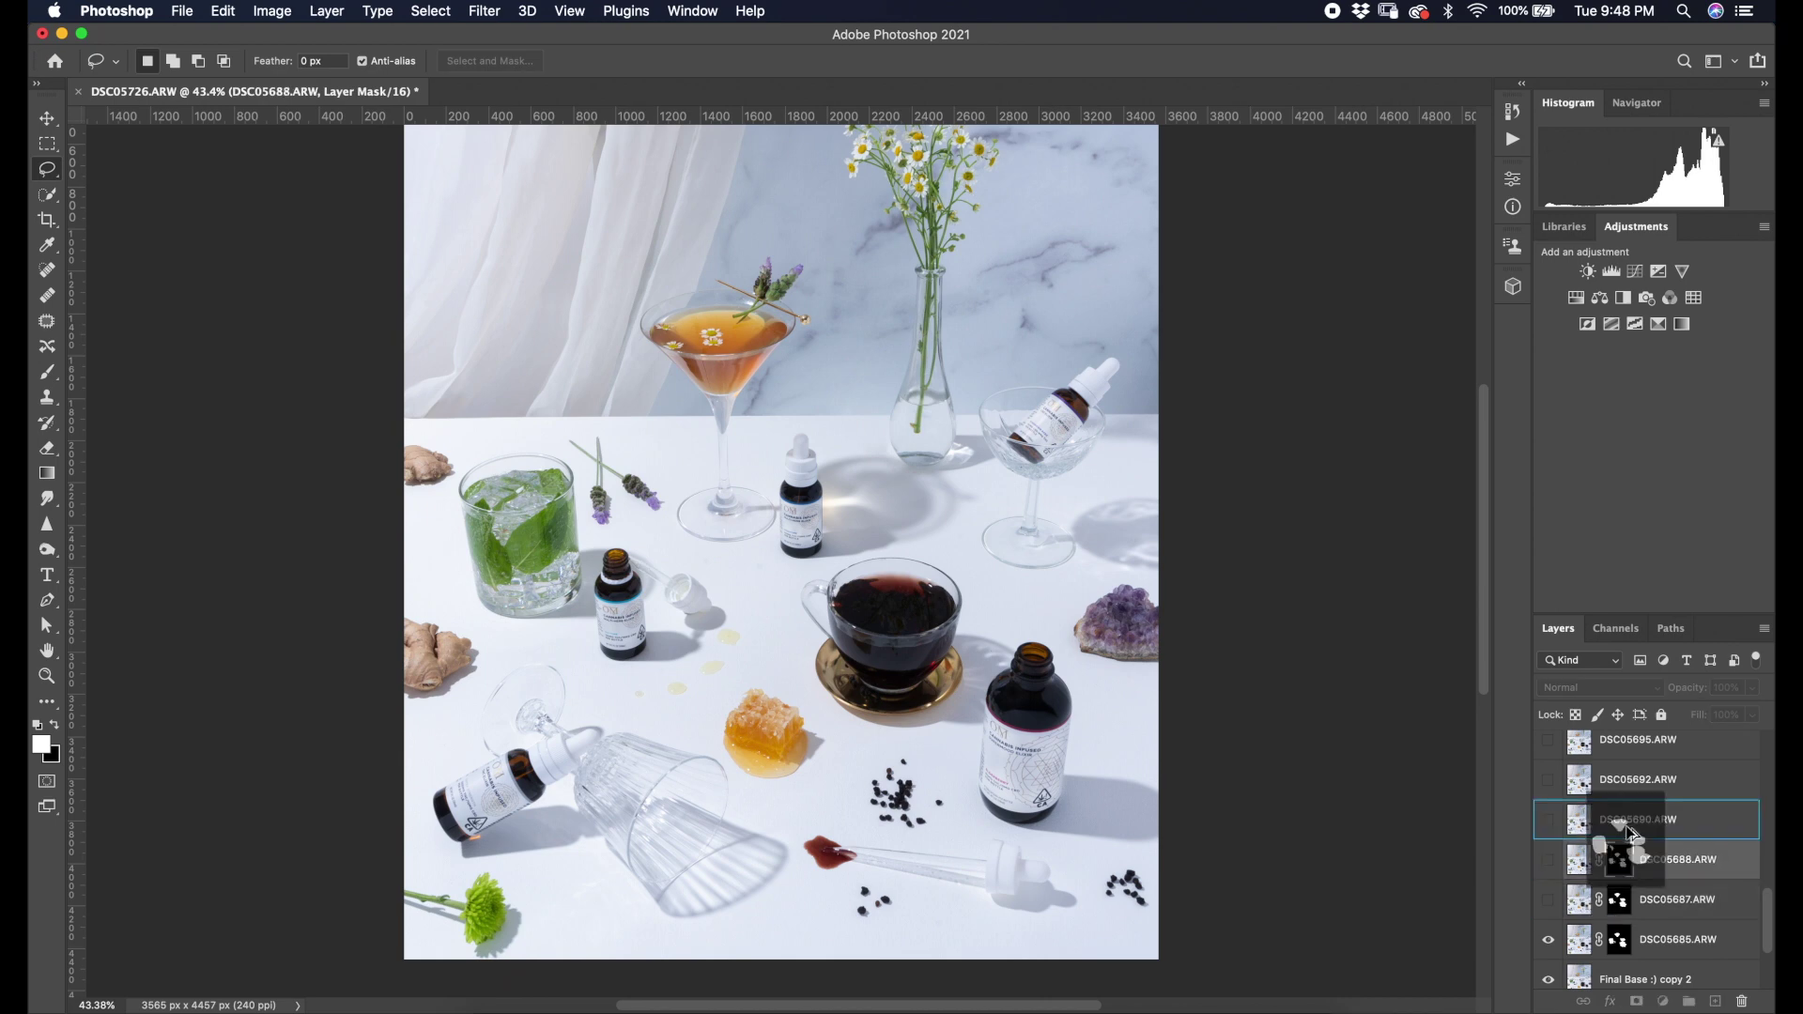
left_click_drag(1622, 778, 1653, 749)
Copy the layer mask onto the DSC05696.ARW, DSC05698.ARW and DSC05700.ARW layers.
scroll(1652, 751, "up", 5)
left_click(1623, 923)
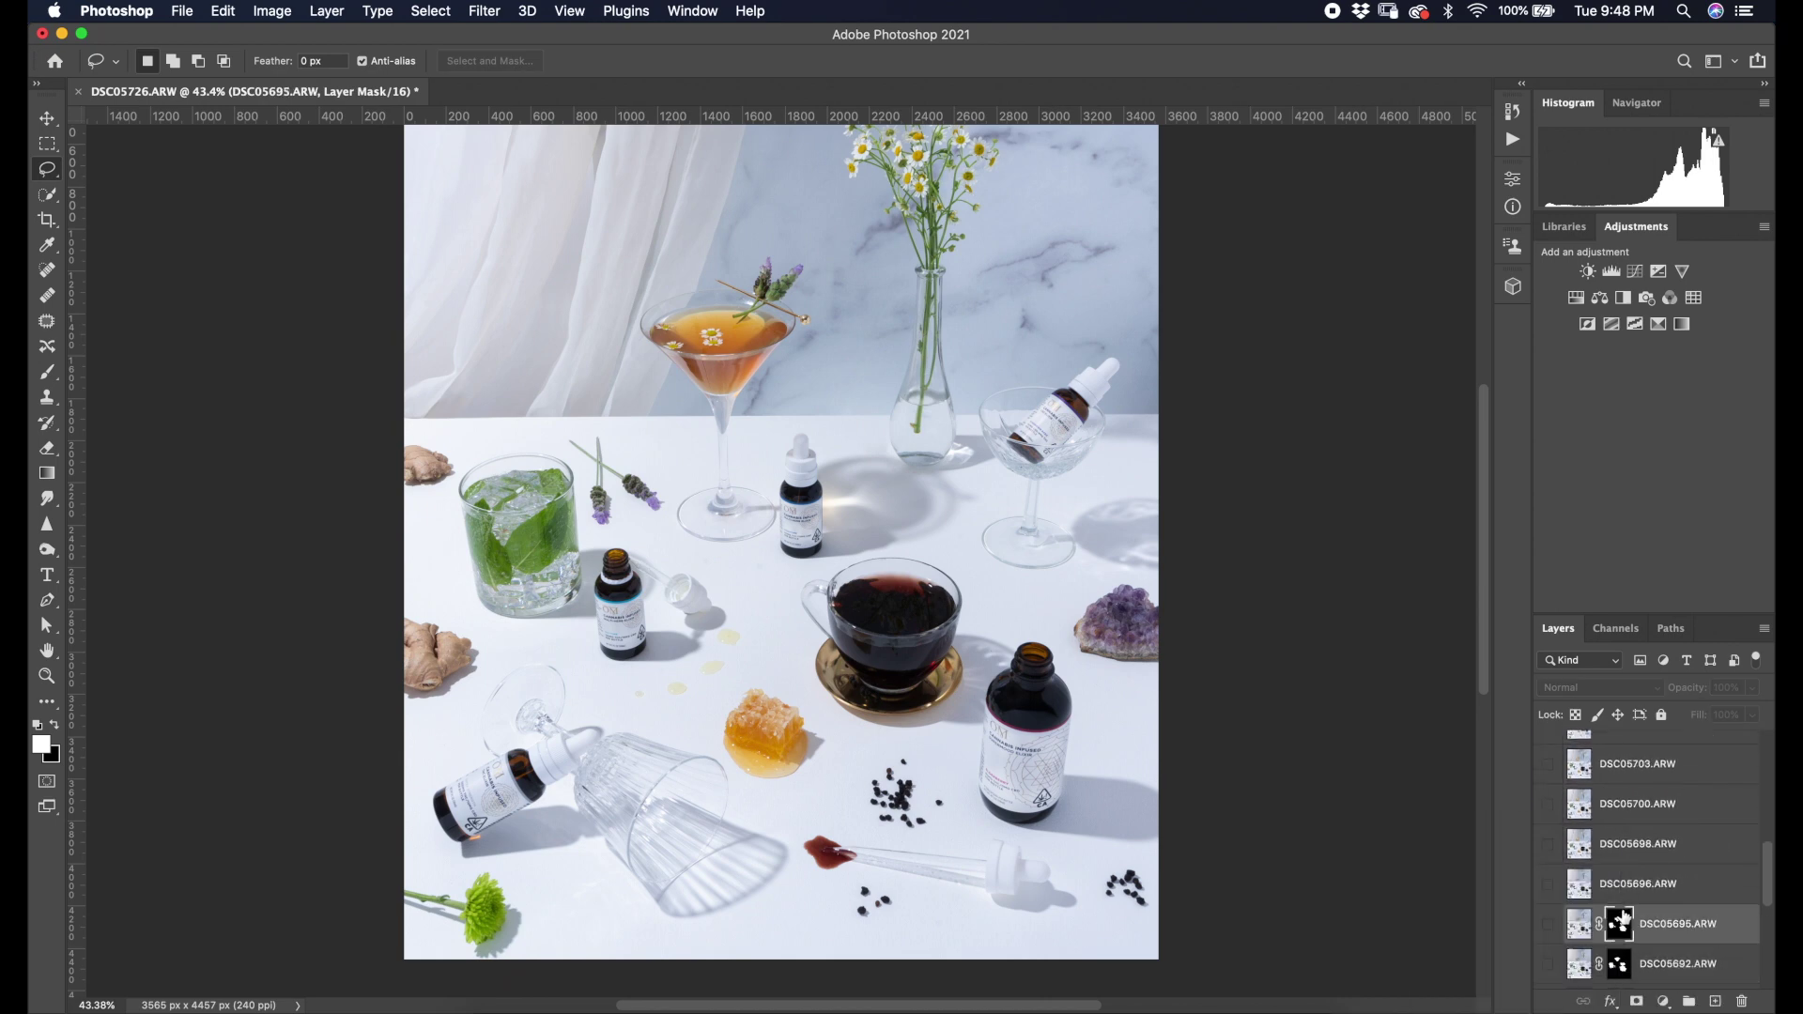
left_click_drag(1621, 925, 1622, 885)
left_click_drag(1622, 886, 1624, 846)
left_click_drag(1623, 844, 1627, 801)
left_click_drag(1624, 804, 1630, 772)
key("super+z")
scroll(1655, 834, "up", 4)
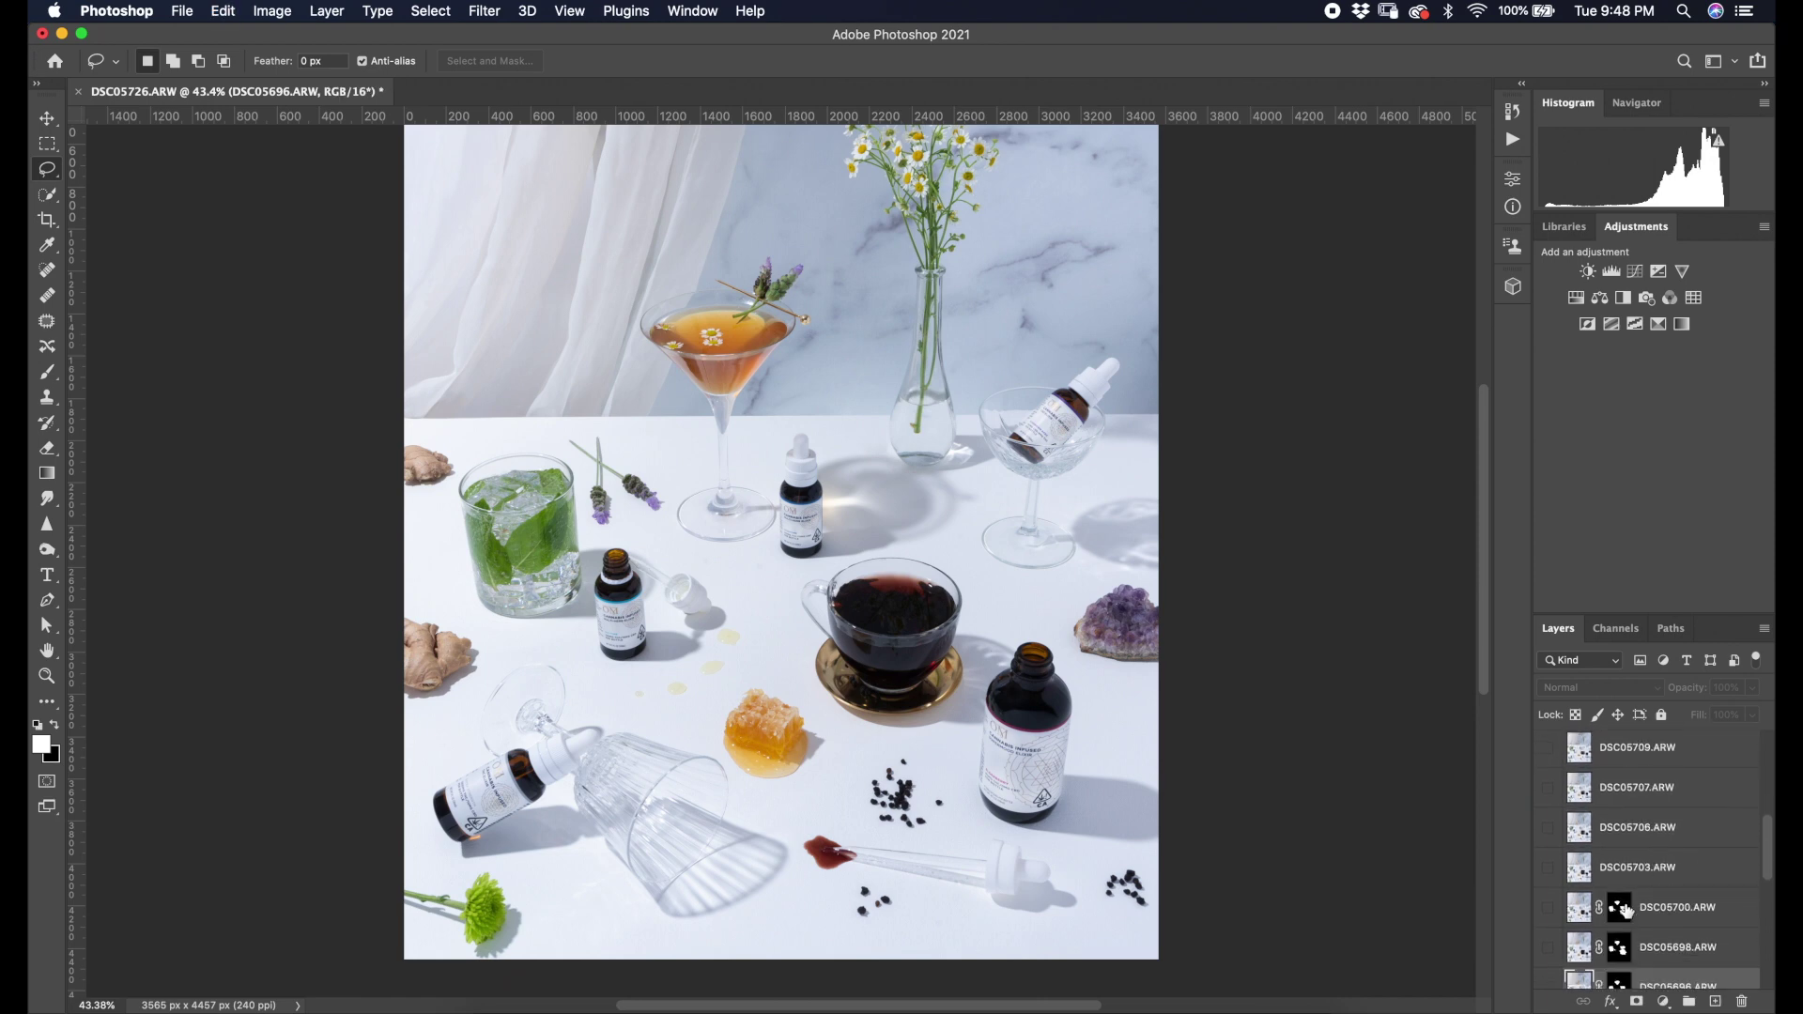
Copy the layer mask onto the remaining shot layers from DSC05703.ARW up to DSC05723.ARW.
left_click_drag(1622, 910, 1626, 831)
left_click_drag(1626, 831, 1627, 791)
left_click_drag(1626, 790, 1628, 751)
scroll(1643, 788, "up", 4)
left_click_drag(1625, 922, 1623, 792)
Duplicate the Final Base layer and place one copy directly below each of DSC05687, DSC05688, DSC05690 and DSC05692.
scroll(1681, 827, "down", 15)
left_click(1711, 859)
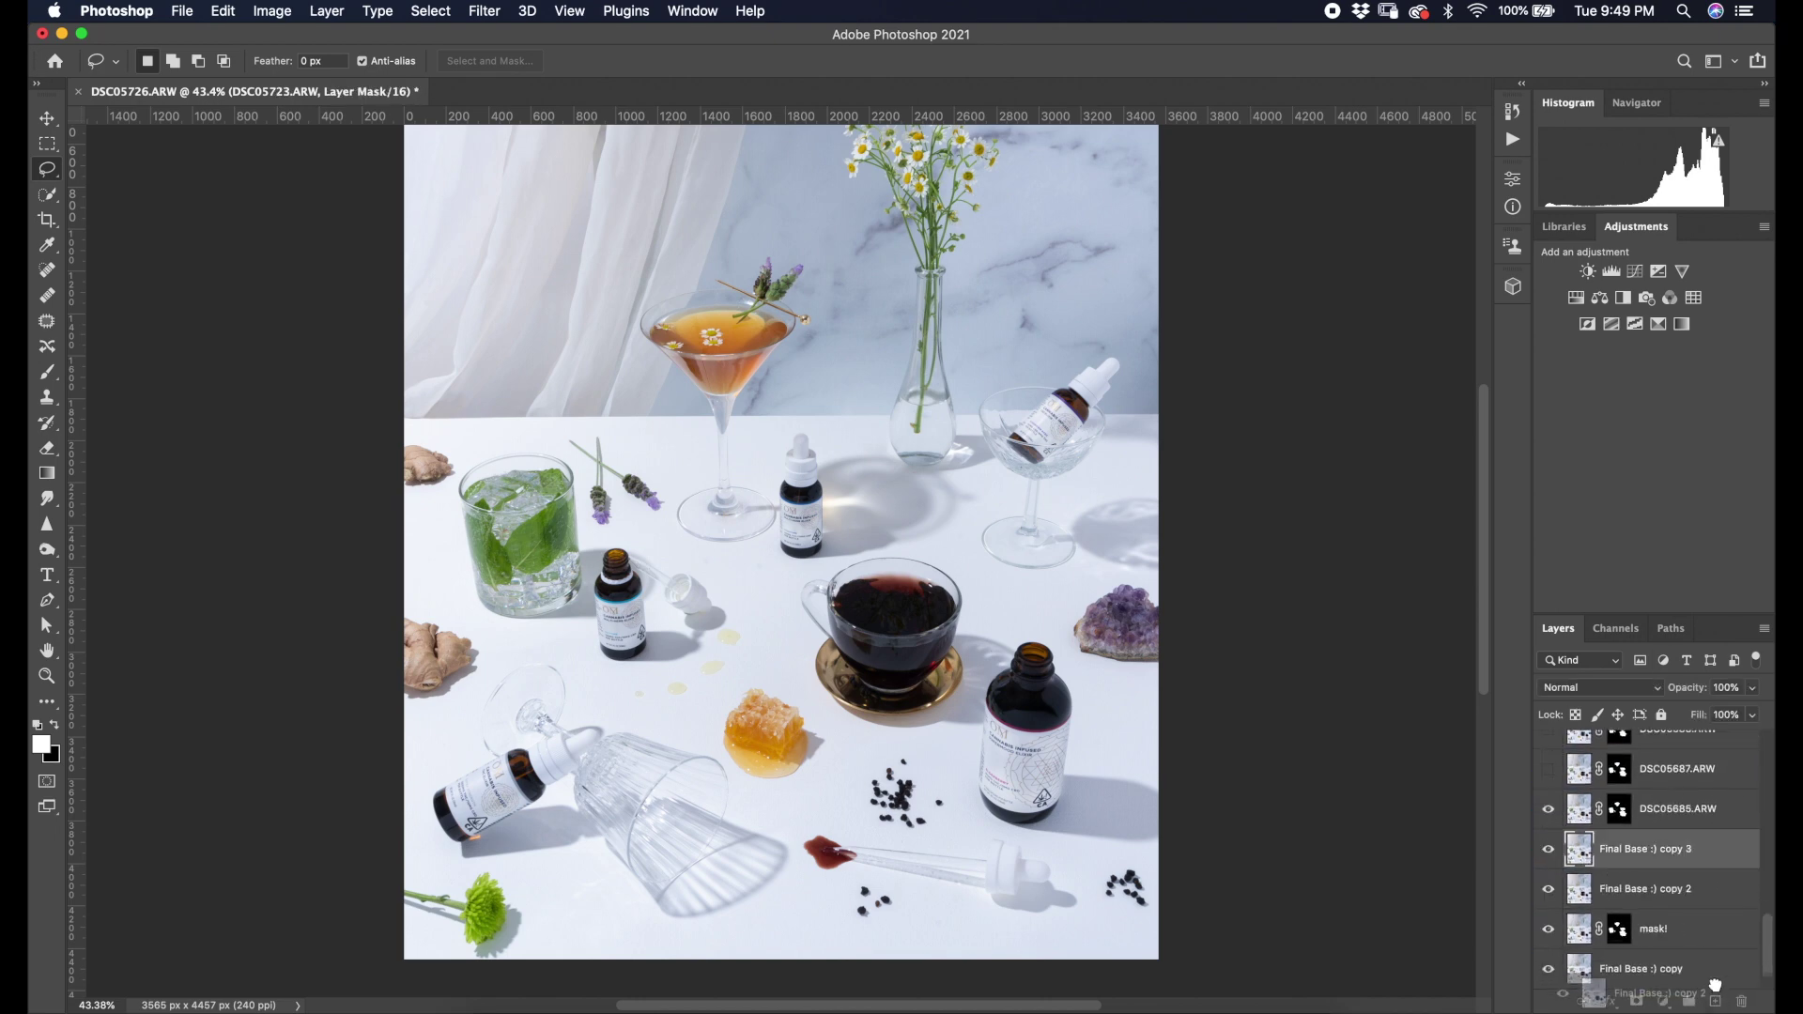
key("super+j")
key("super+j")
left_click_drag(1673, 854, 1686, 804)
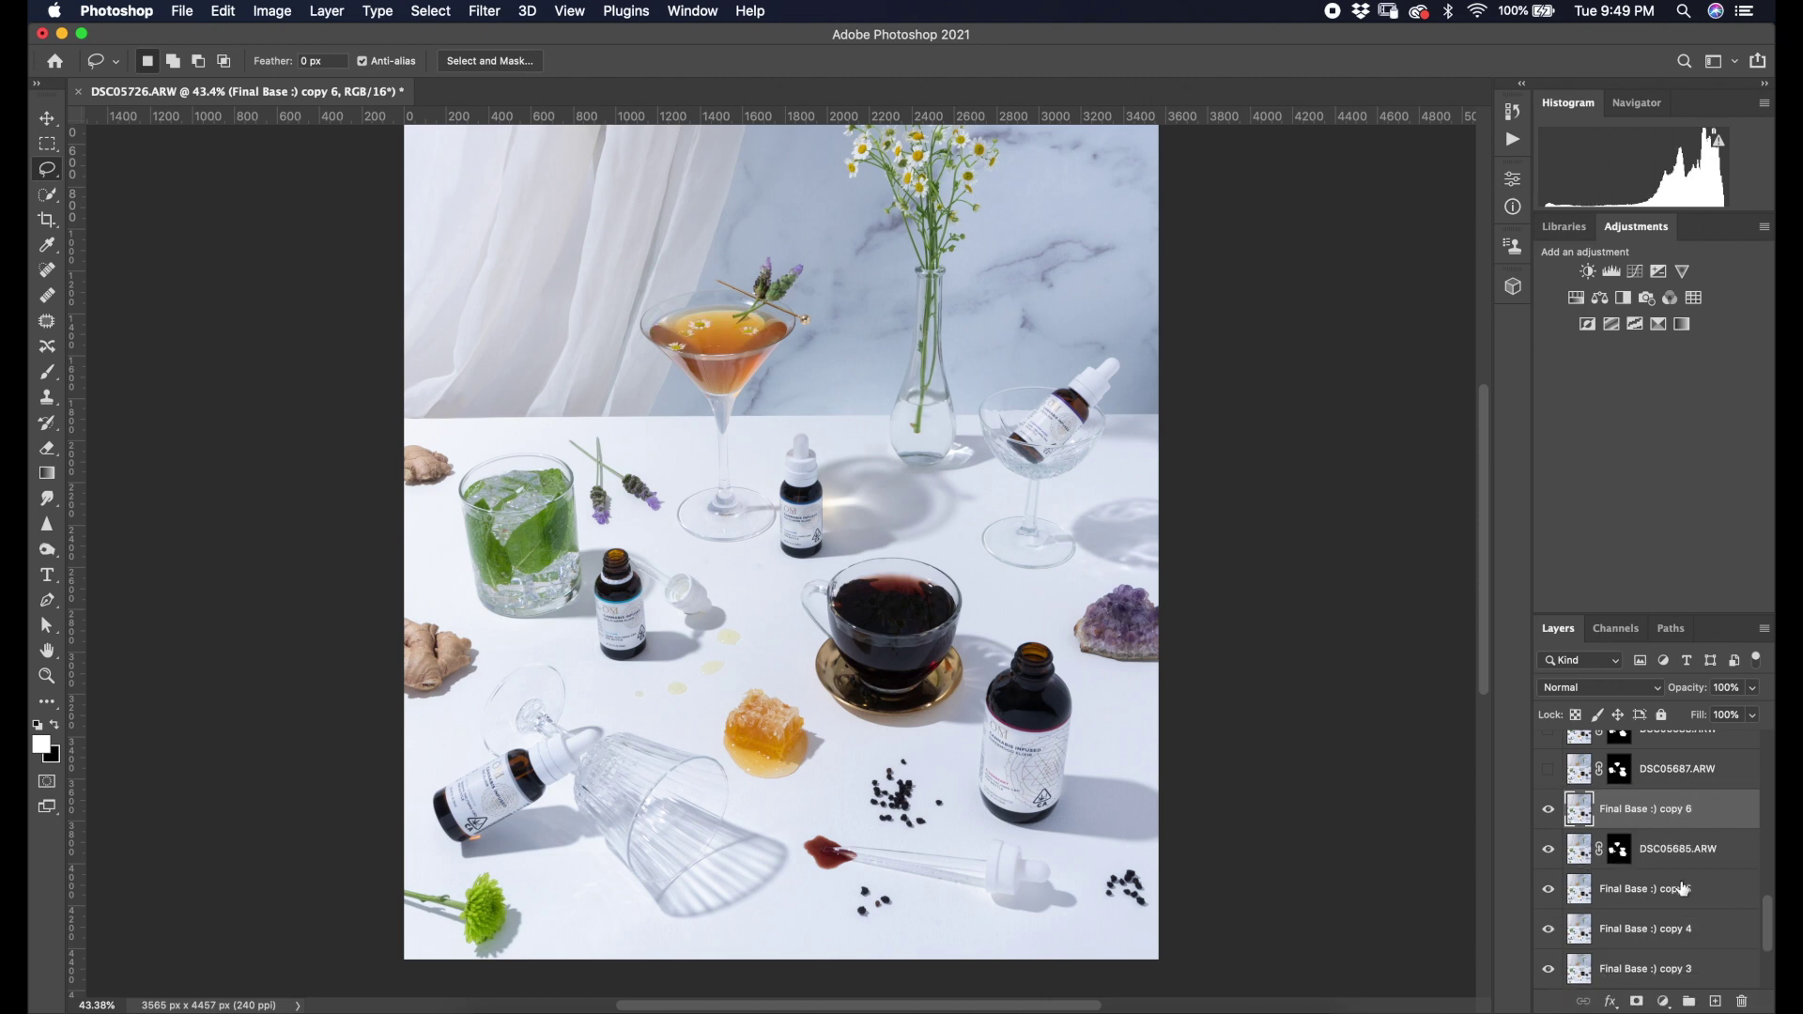
left_click_drag(1680, 889, 1704, 766)
left_click_drag(1681, 936, 1690, 770)
Preview the masked shots up to DSC05690.ARW with their base copies by toggling the layers' visibility.
scroll(1556, 946, "down", 5)
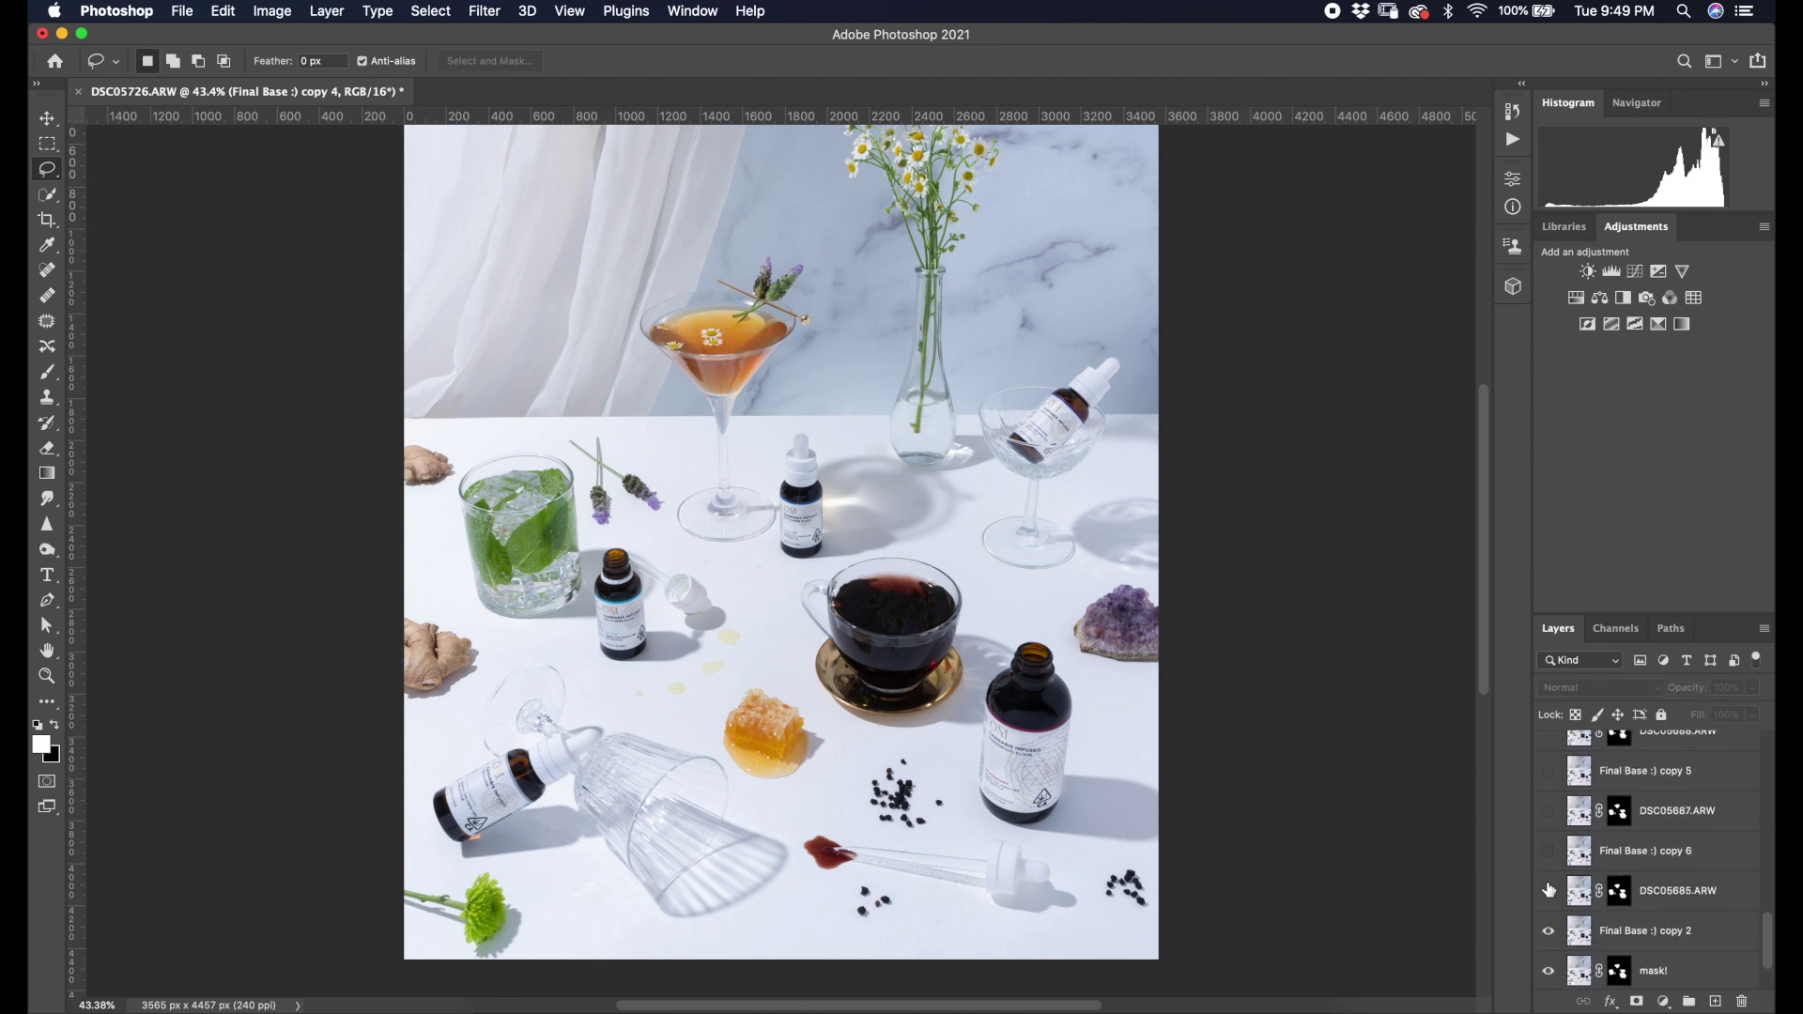
scroll(1704, 797, "up", 2)
left_click(1549, 833)
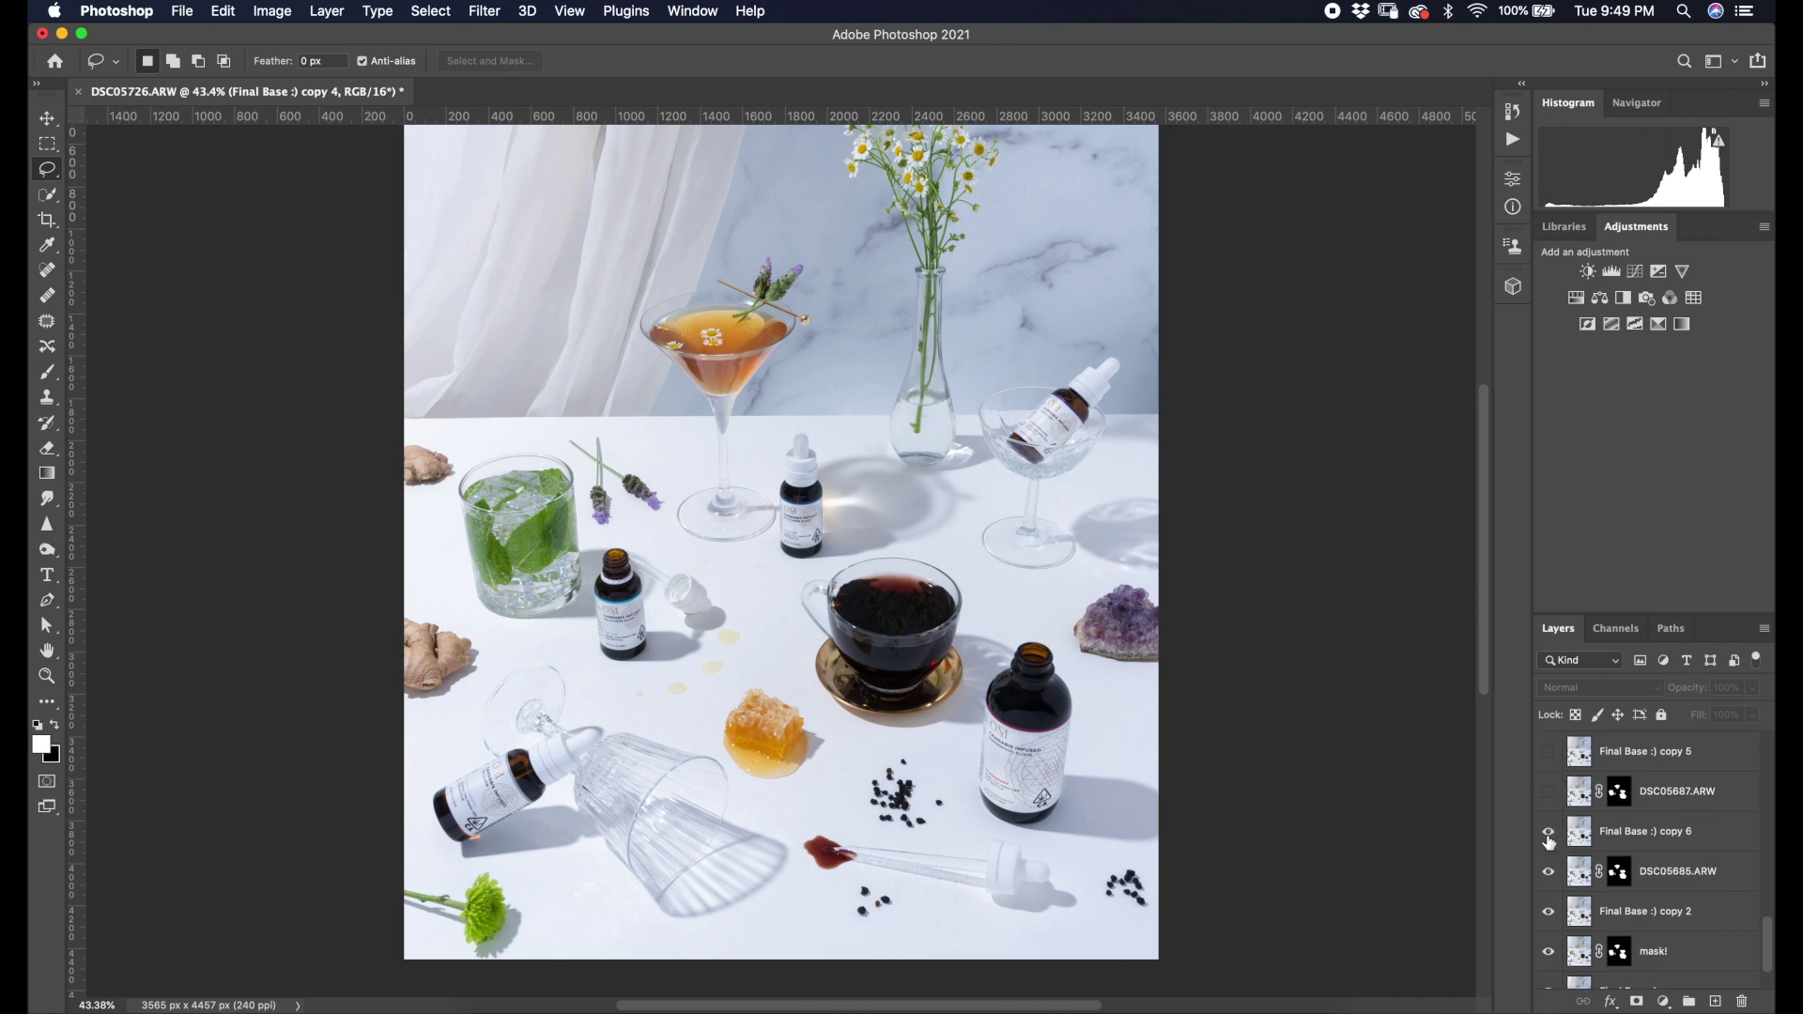
scroll(1563, 805, "up", 3)
left_click(1549, 851)
left_click(1548, 811)
scroll(1555, 826, "up", 3)
left_click(1548, 856)
left_click(1548, 815)
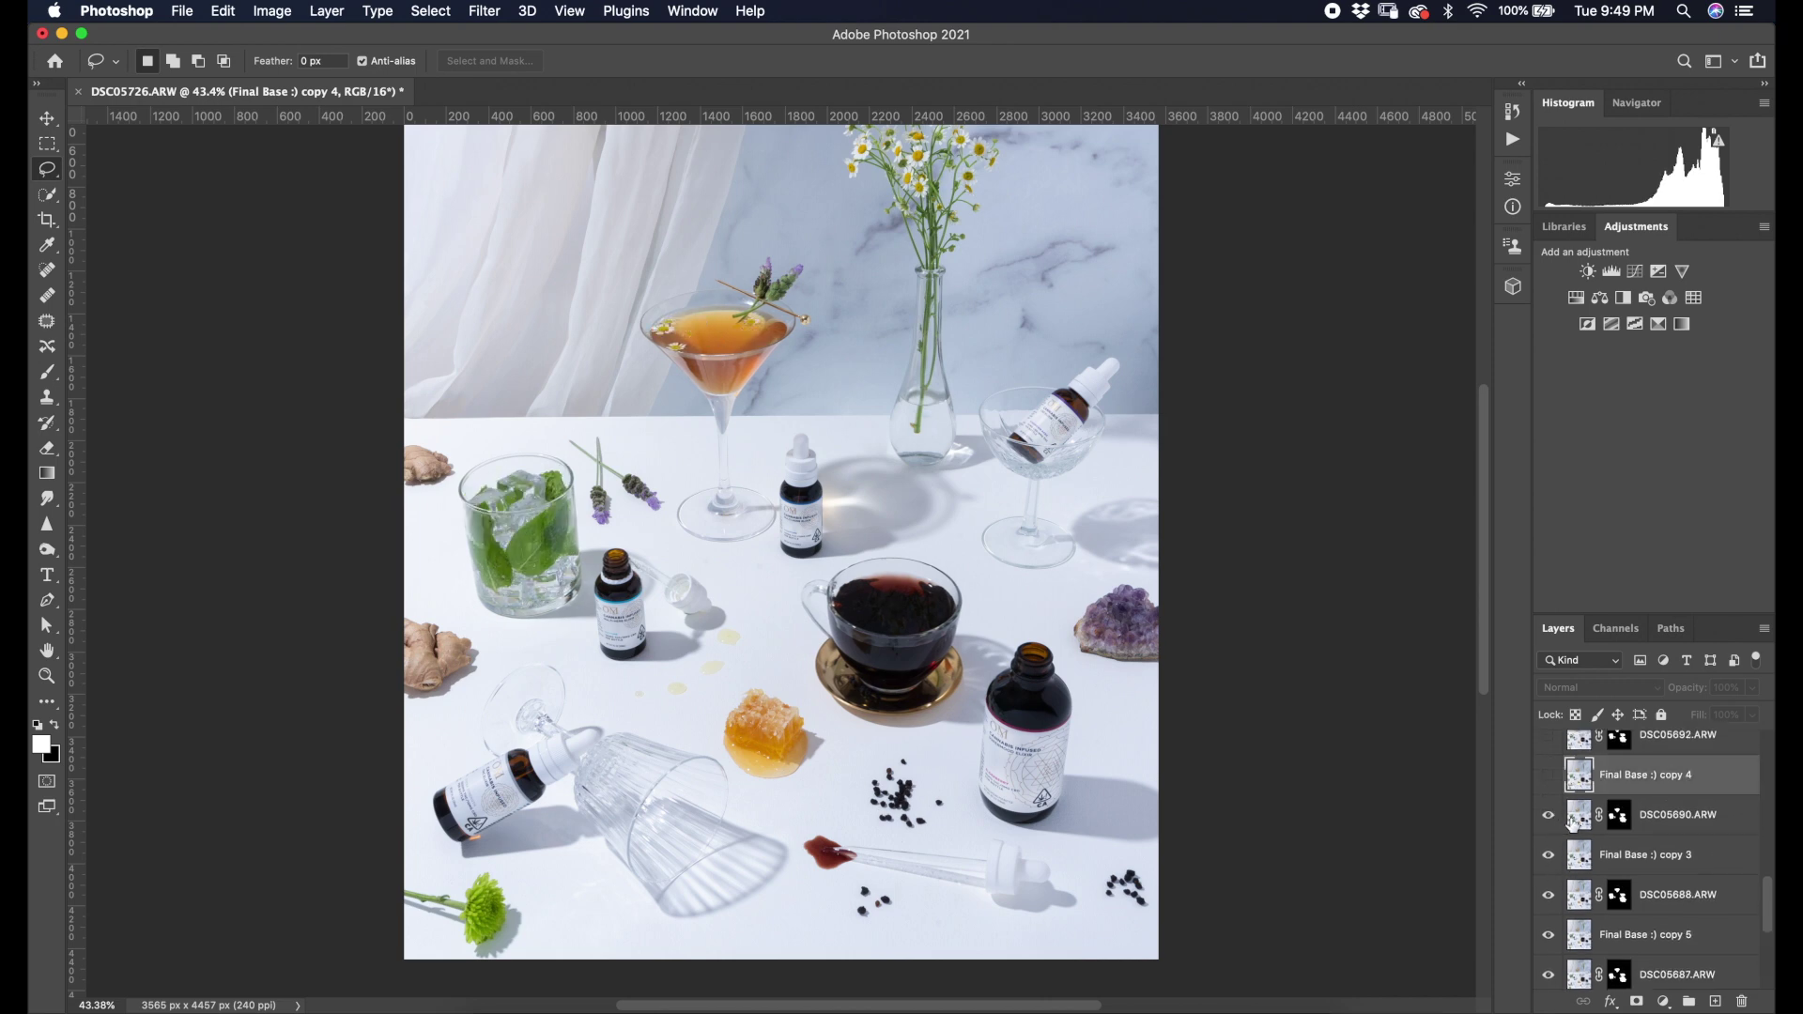
left_click_drag(1549, 815, 1577, 956)
scroll(1577, 956, "down", 3)
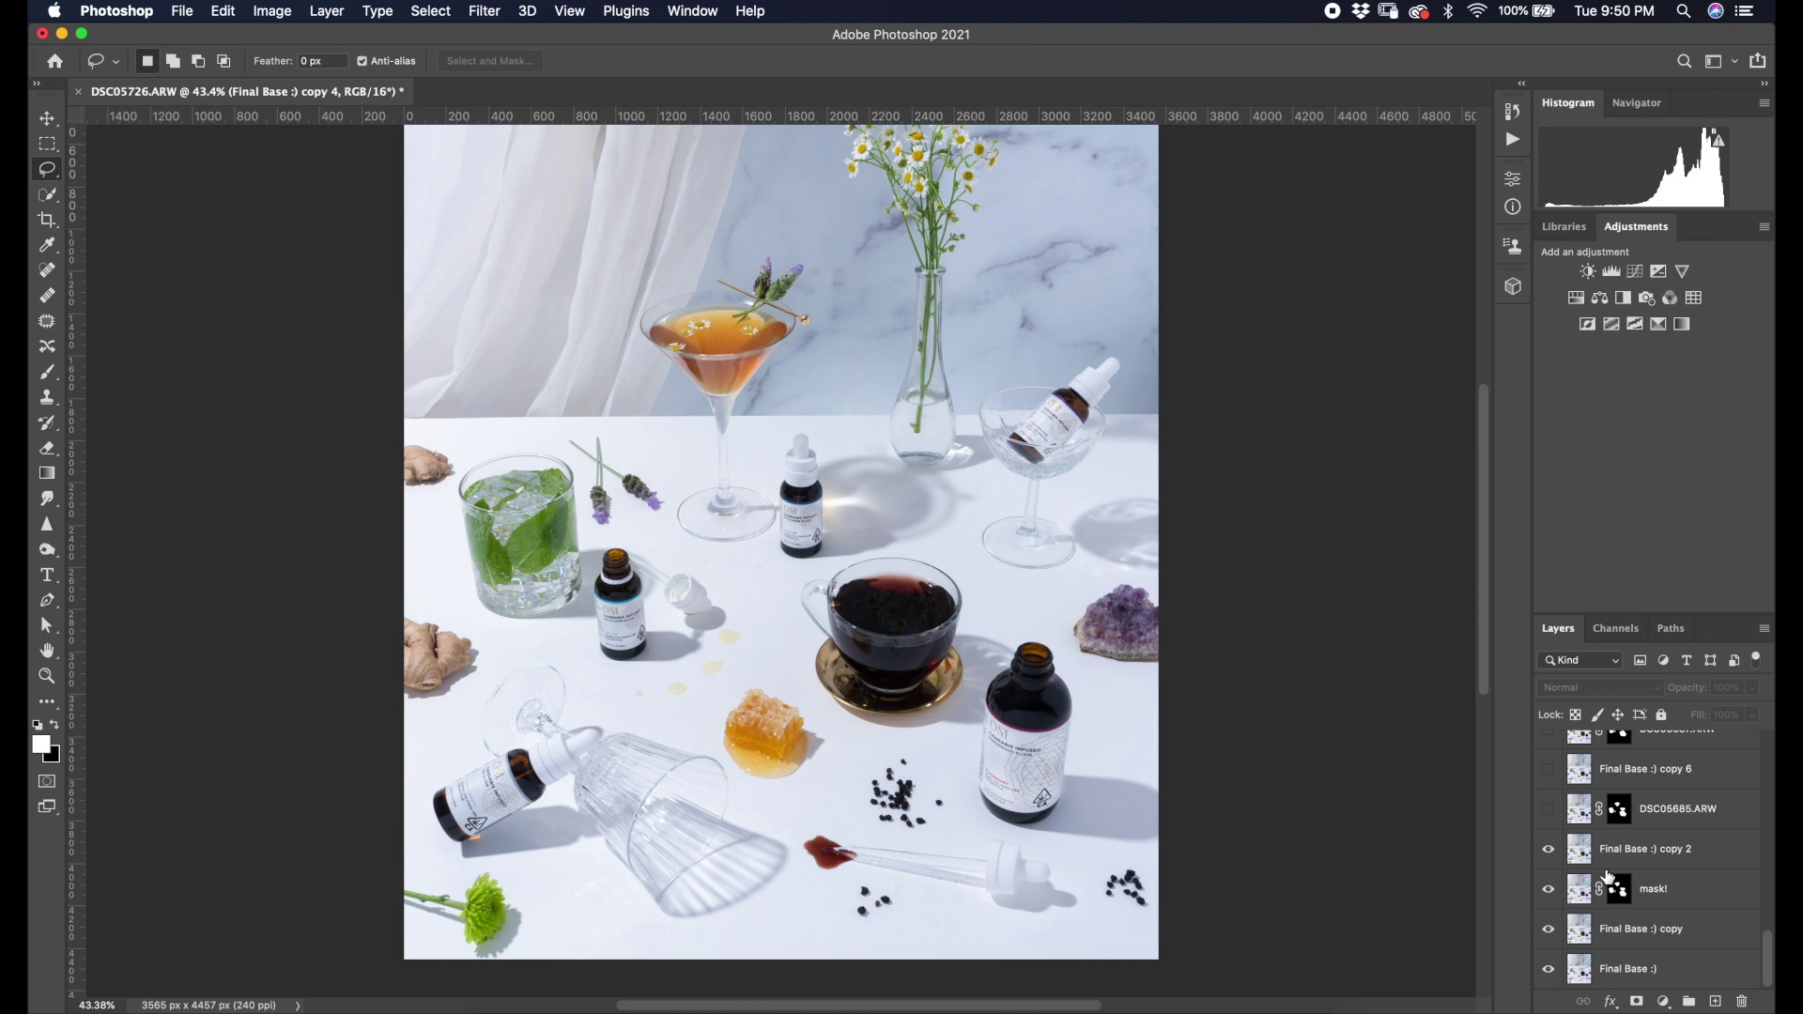
Show the DSC05685.ARW layer and merge it with "Final Base :) copy 2".
left_click(1547, 849)
left_click(1630, 894)
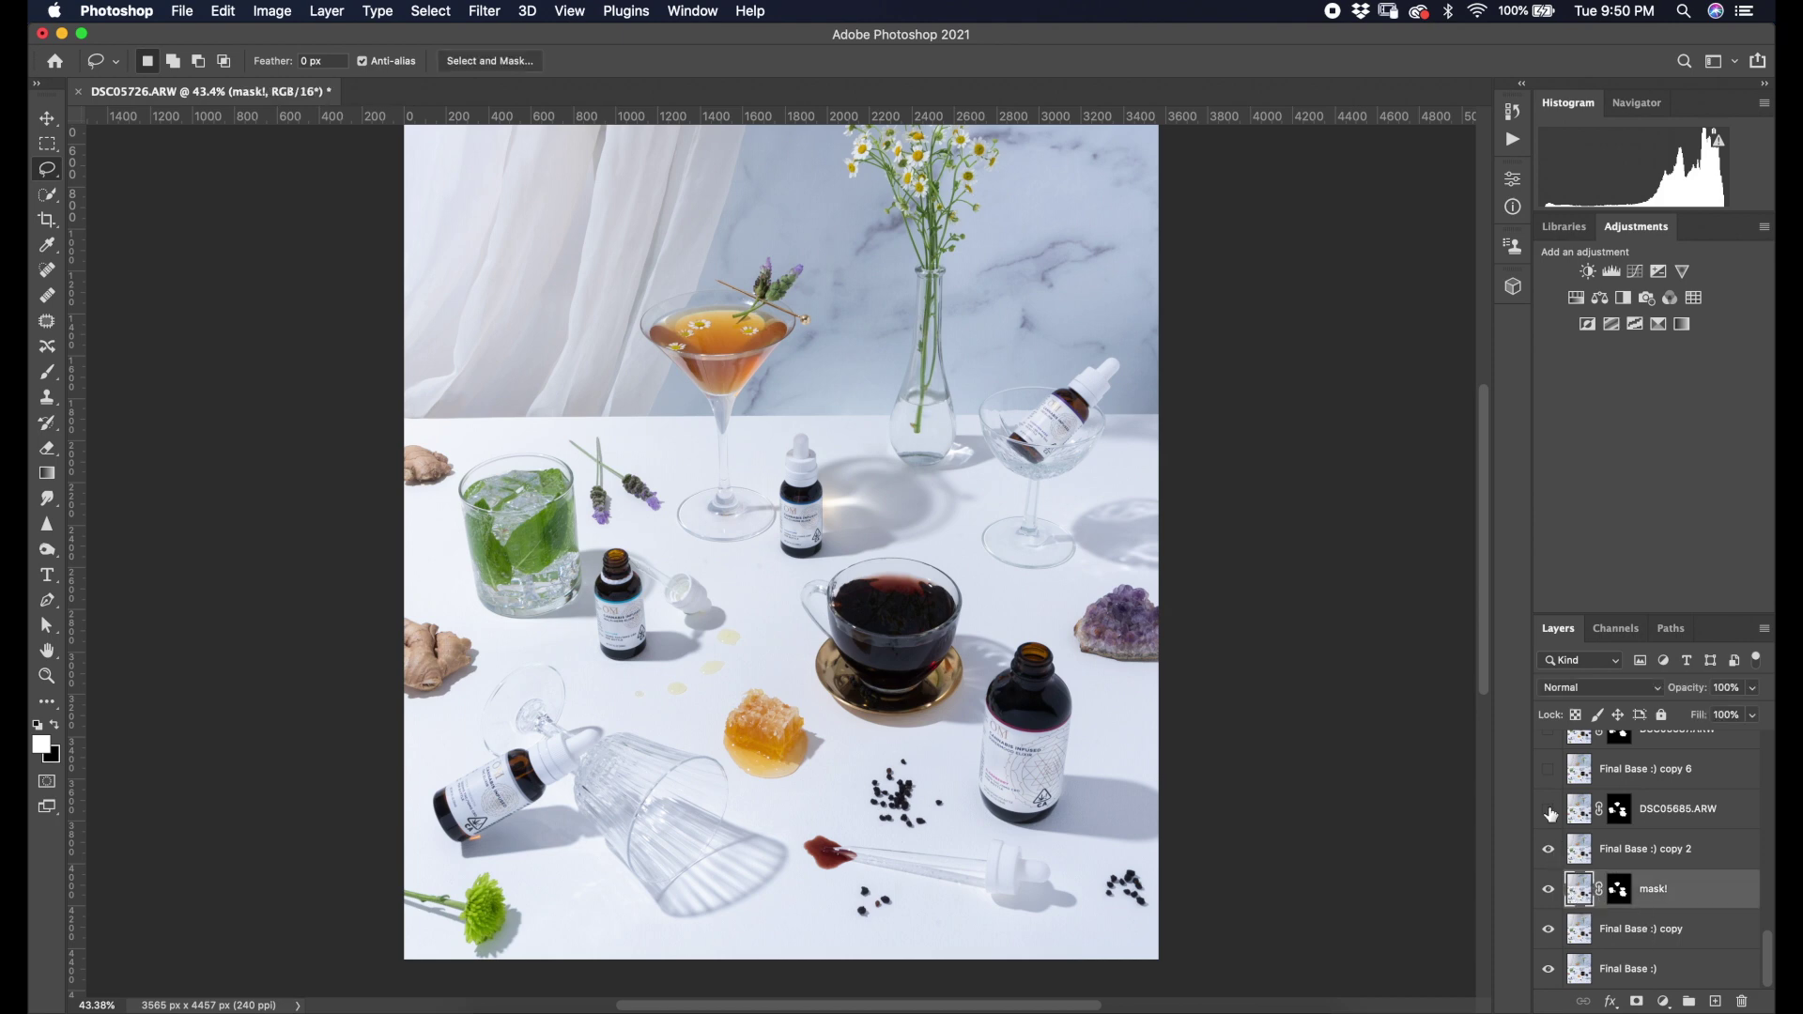
left_click(1550, 812)
left_click(1643, 814)
left_click(1655, 852, "shift")
right_click(1657, 852)
left_click(1574, 747)
Show DSC05687.ARW and "Final Base :) copy 6" and merge the two layers.
scroll(1638, 893, "up", 3)
left_click(1585, 858)
mouse_move(1549, 895)
left_mouse_down()
mouse_move(1549, 856)
mouse_move(1550, 922)
left_mouse_up()
left_click(1625, 898, "shift")
right_click(1625, 898)
left_click(1562, 749)
Merge the DSC05688.ARW layer with "Final Base :) copy 5" beneath it.
scroll(1666, 843, "up", 3)
left_click(1622, 923)
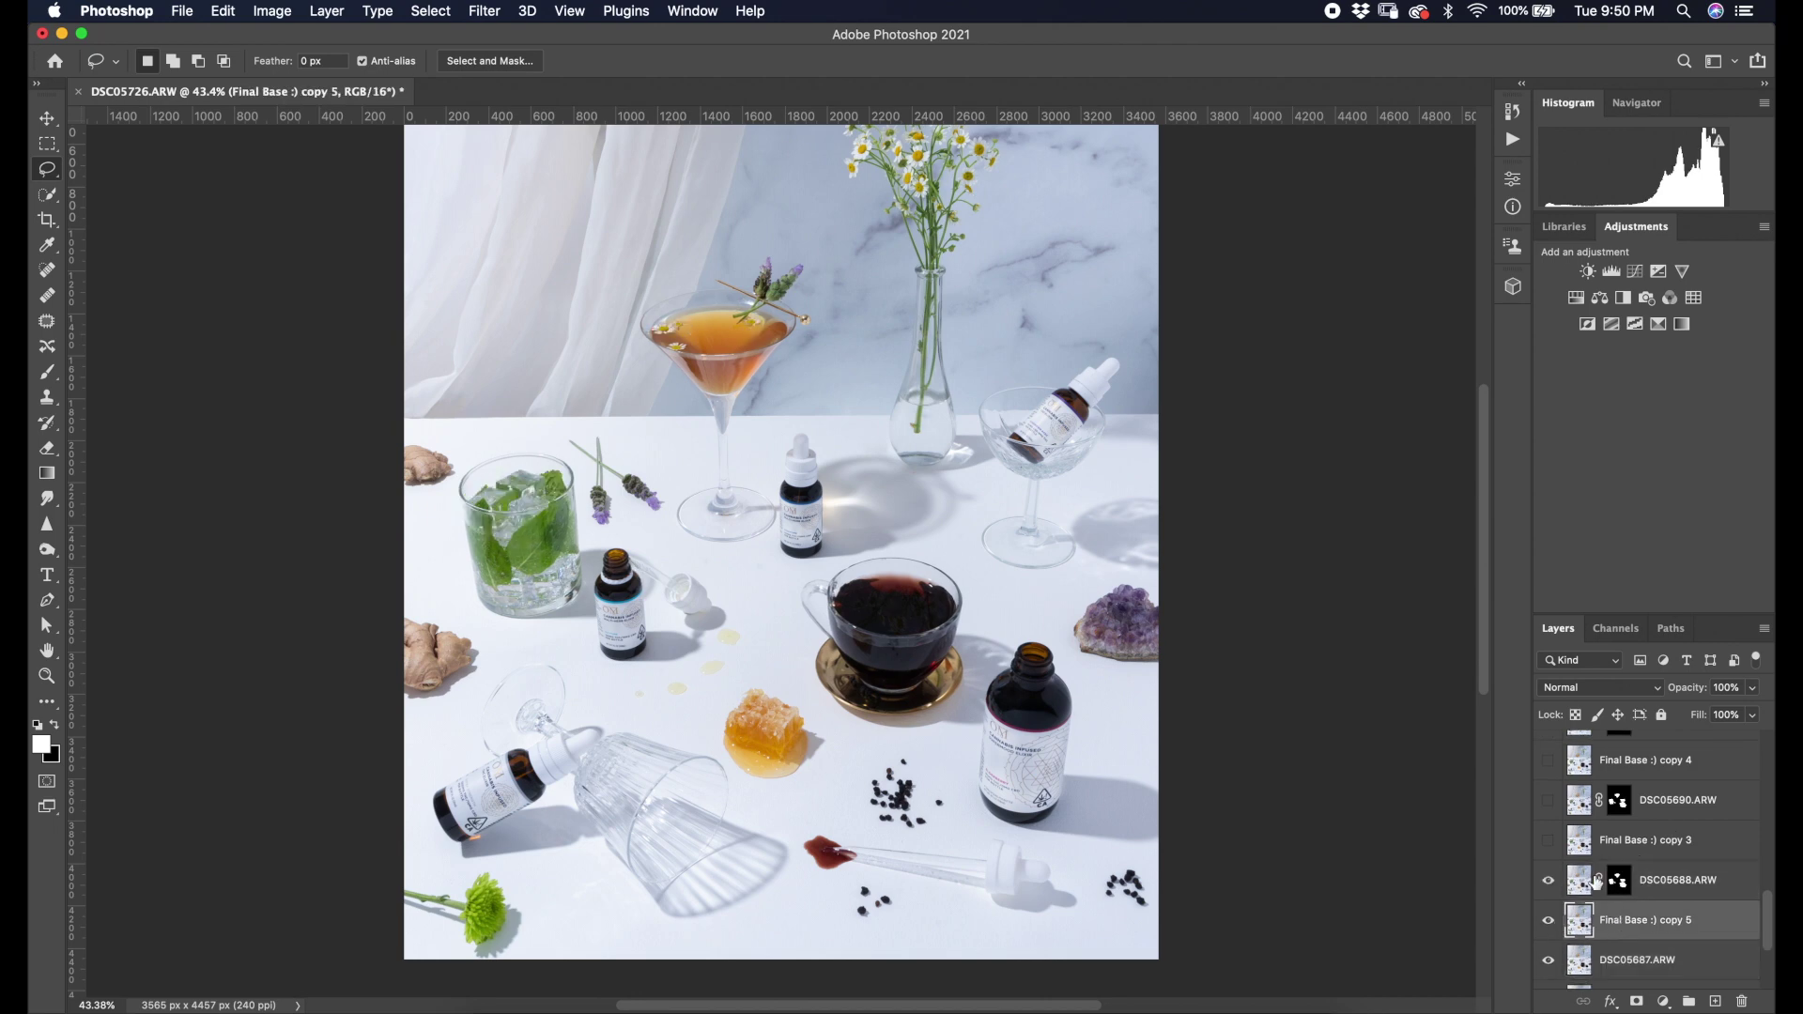
left_click(1597, 882)
left_click(1646, 925, "shift")
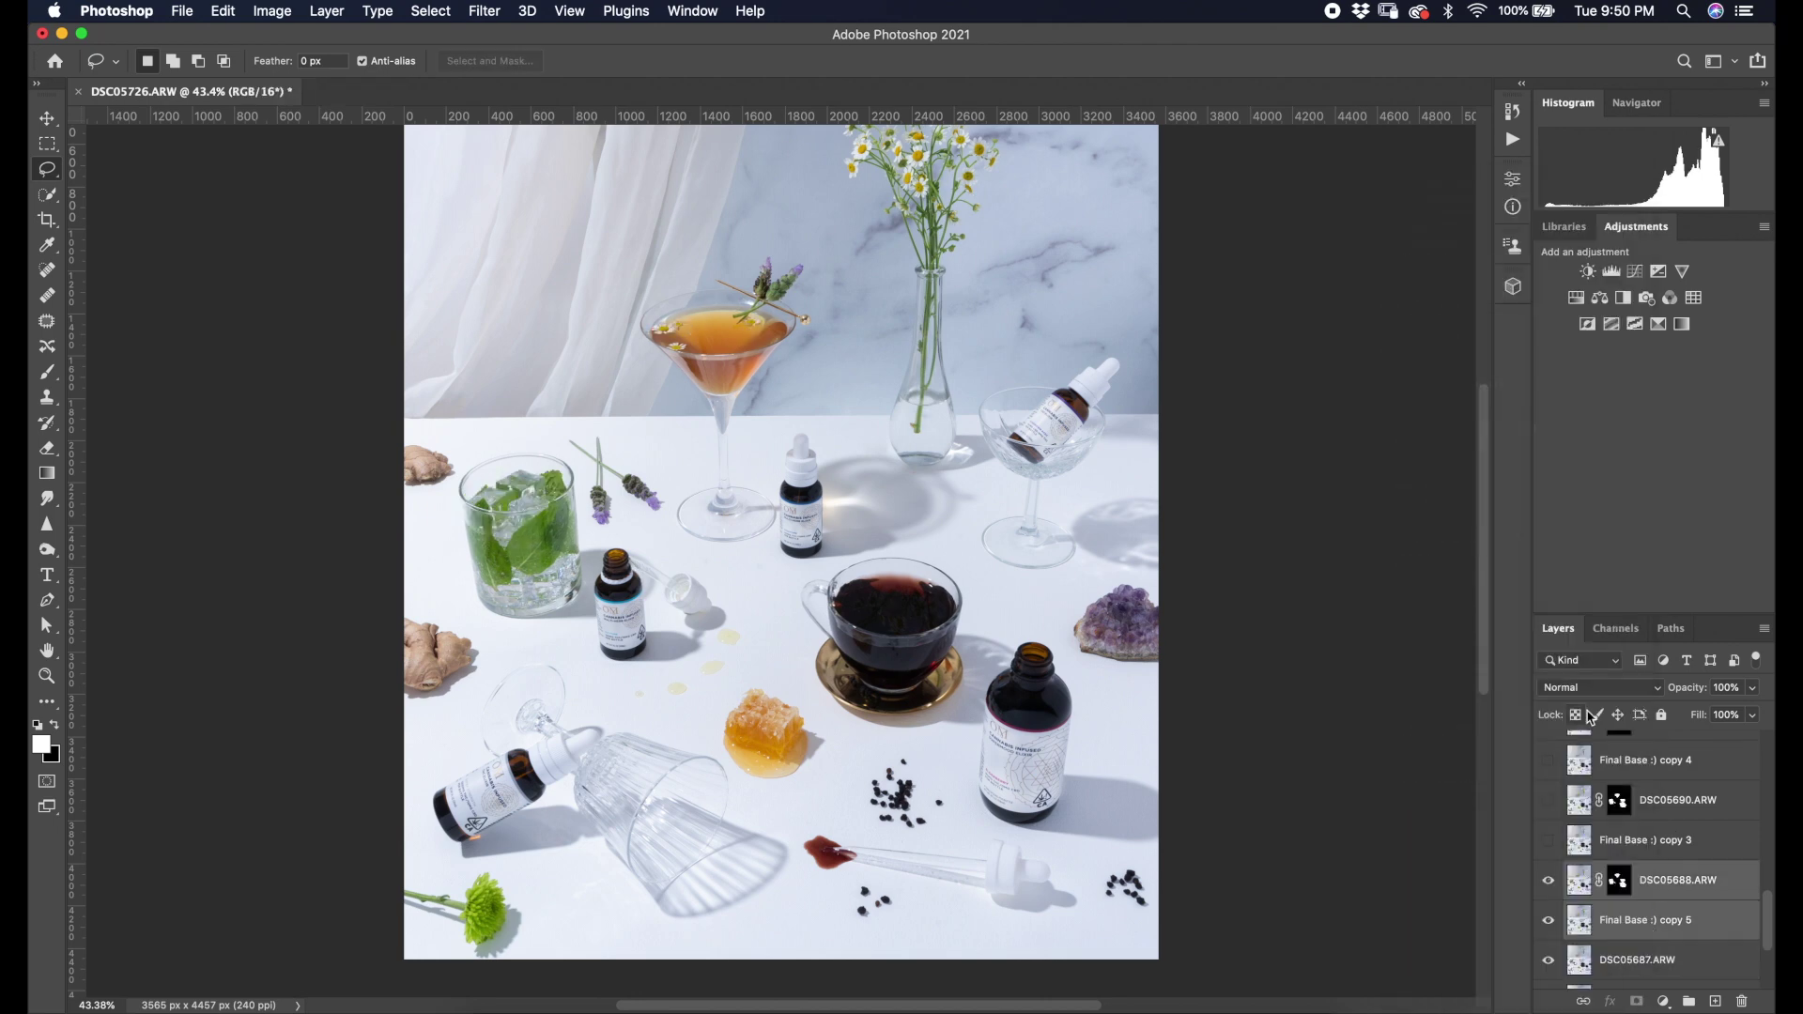
scroll(1698, 747, "down", 2)
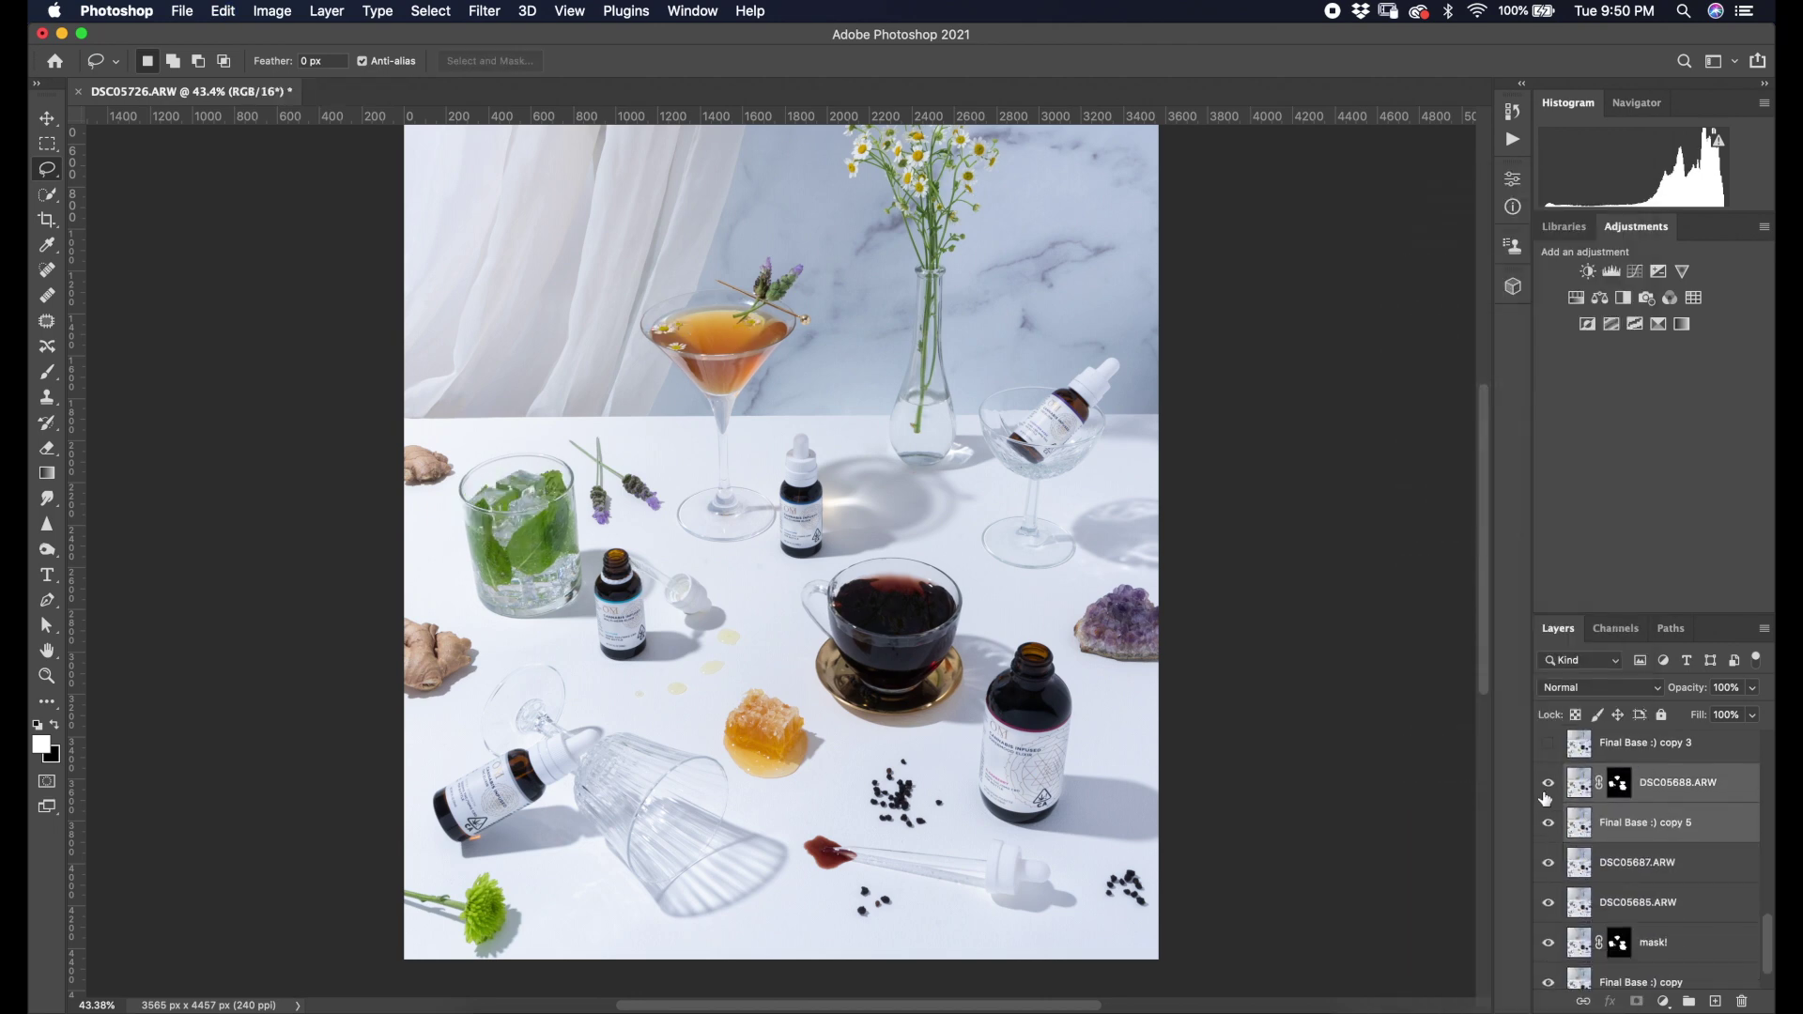
right_click(1643, 834)
left_click(1566, 754)
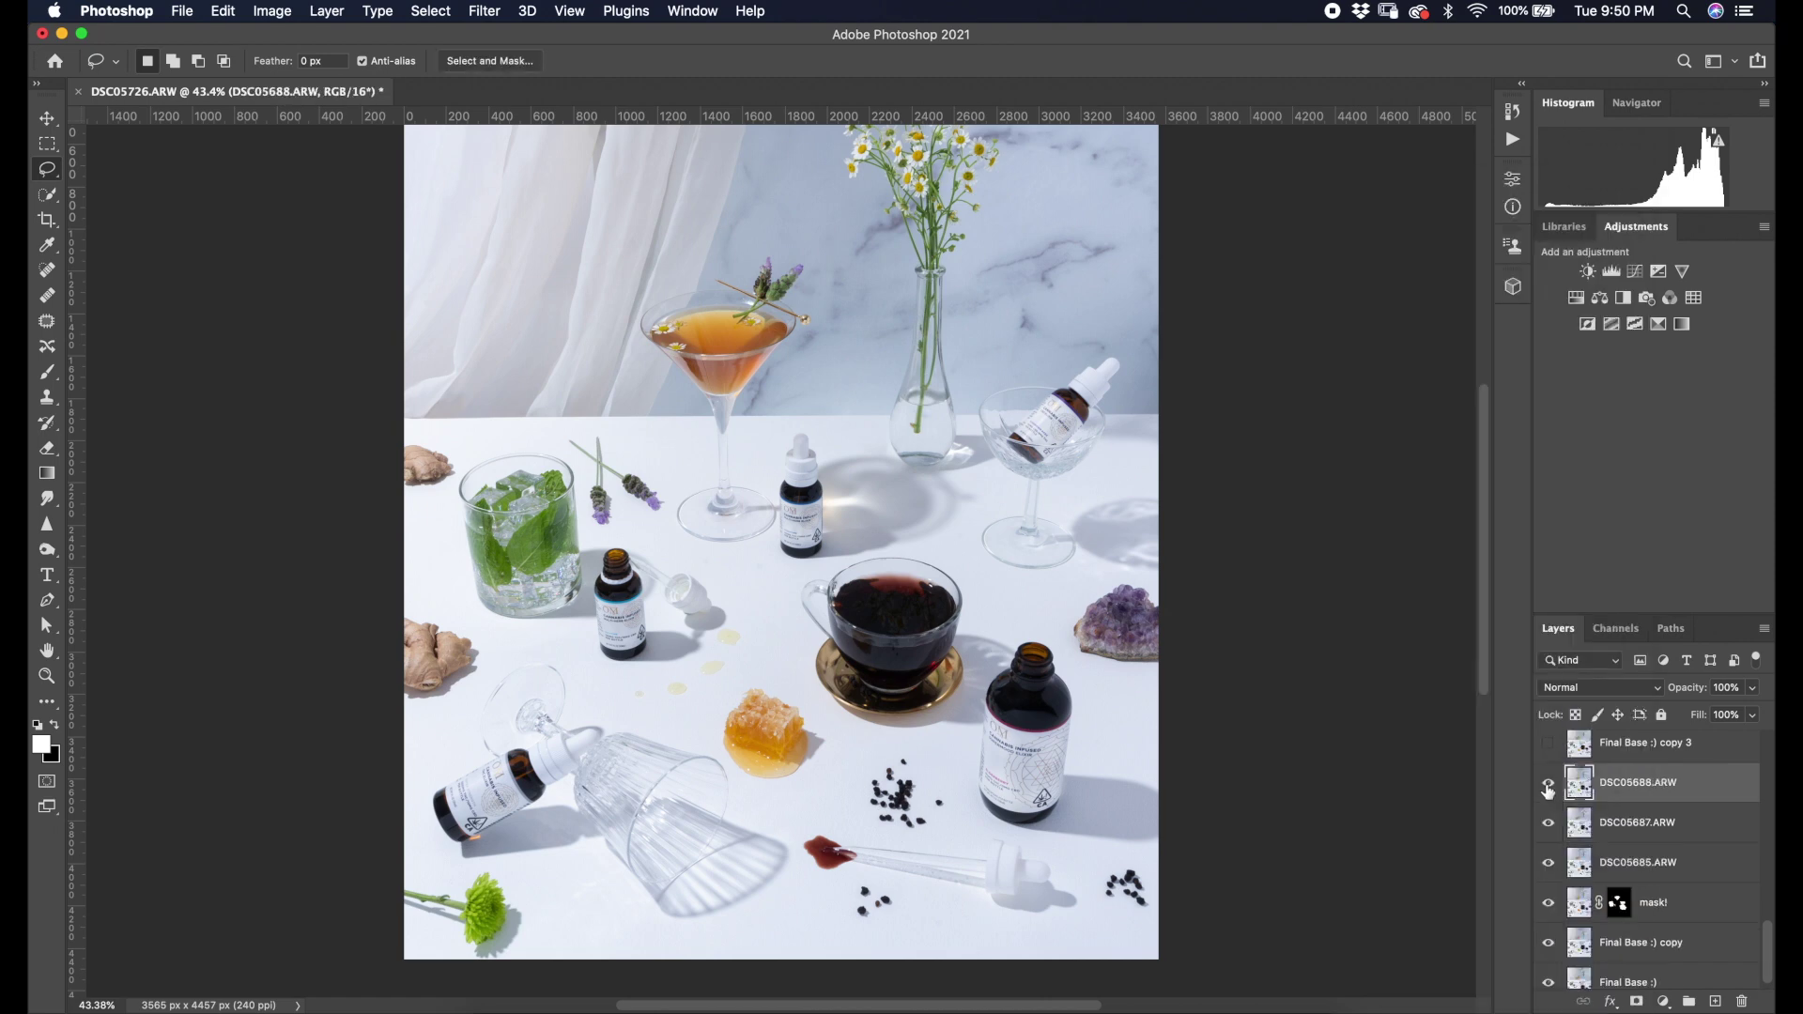
Check the merged shots by toggling their visibility, and show "Final Base :) copy 3" and DSC05690.ARW.
left_click_drag(1547, 791, 1551, 852)
left_click(1549, 784)
scroll(1659, 836, "down", 1)
scroll(1653, 847, "up", 4)
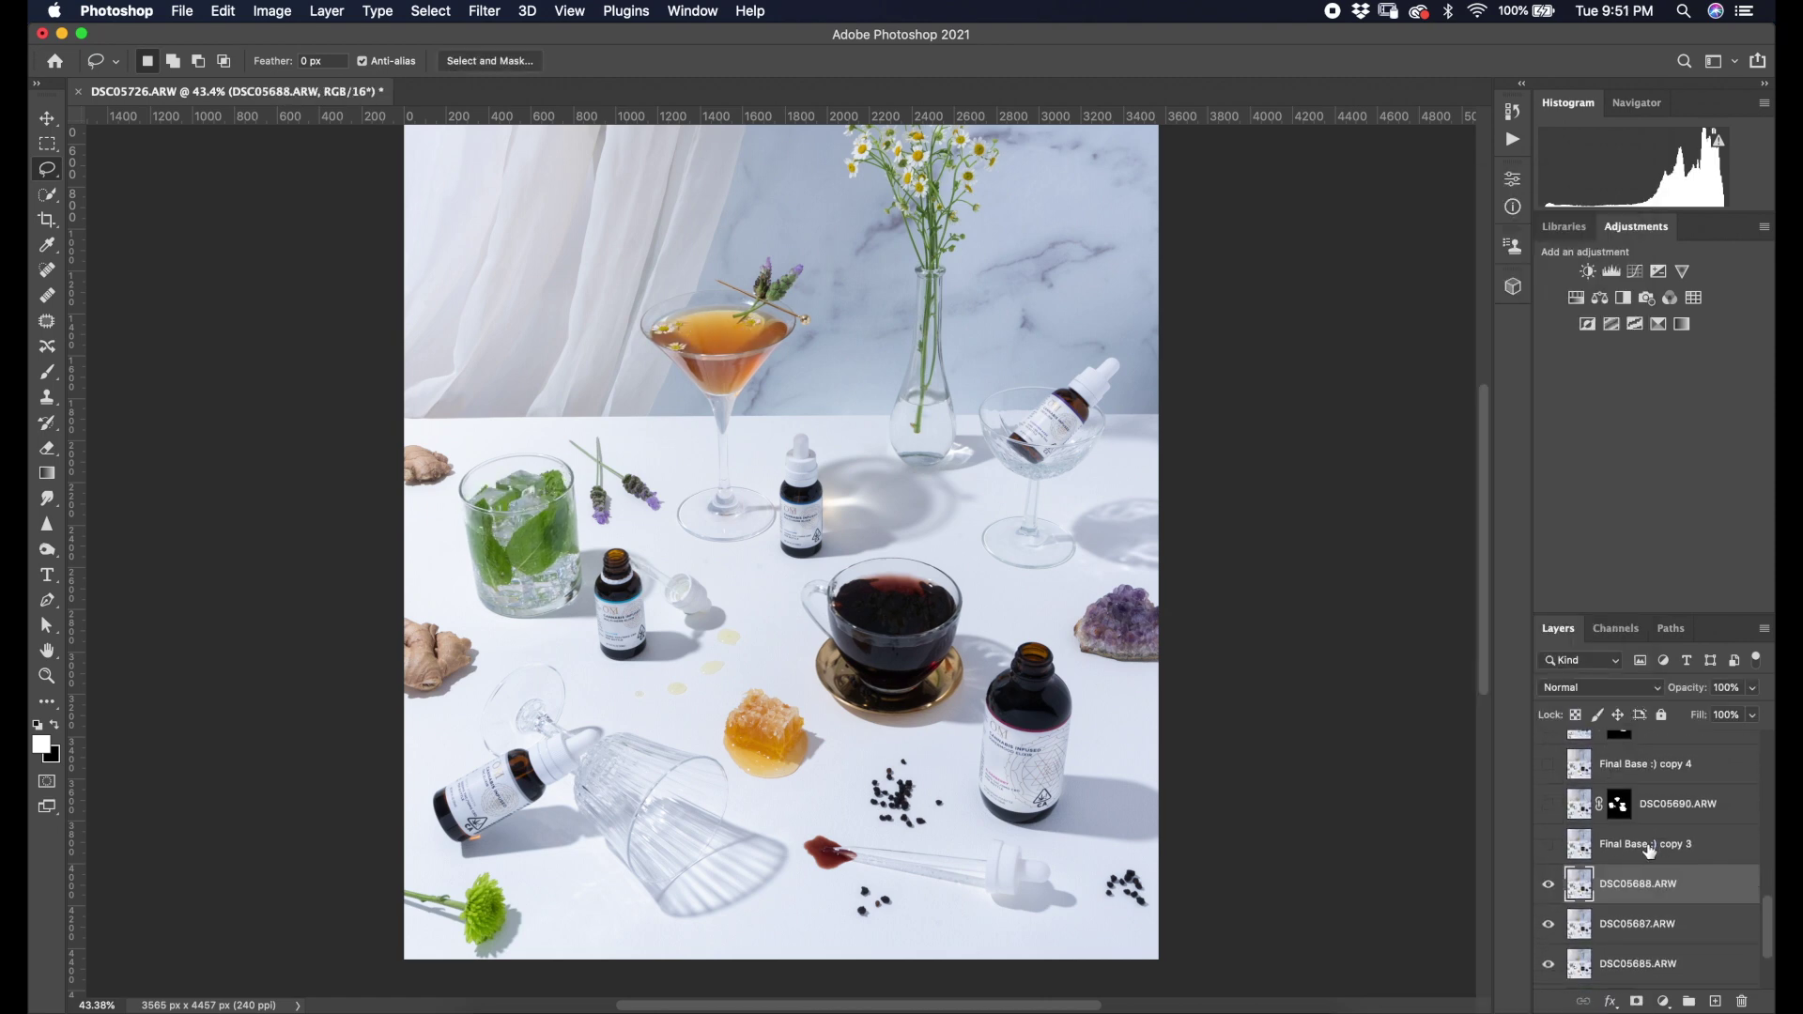
left_click(1549, 911)
left_click(1547, 873)
Duplicate the Final Base layer and place one copy directly below each of DSC05695, DSC05696, DSC05698 and DSC05700.
left_click(1676, 907)
left_click_drag(1689, 838, 1718, 787)
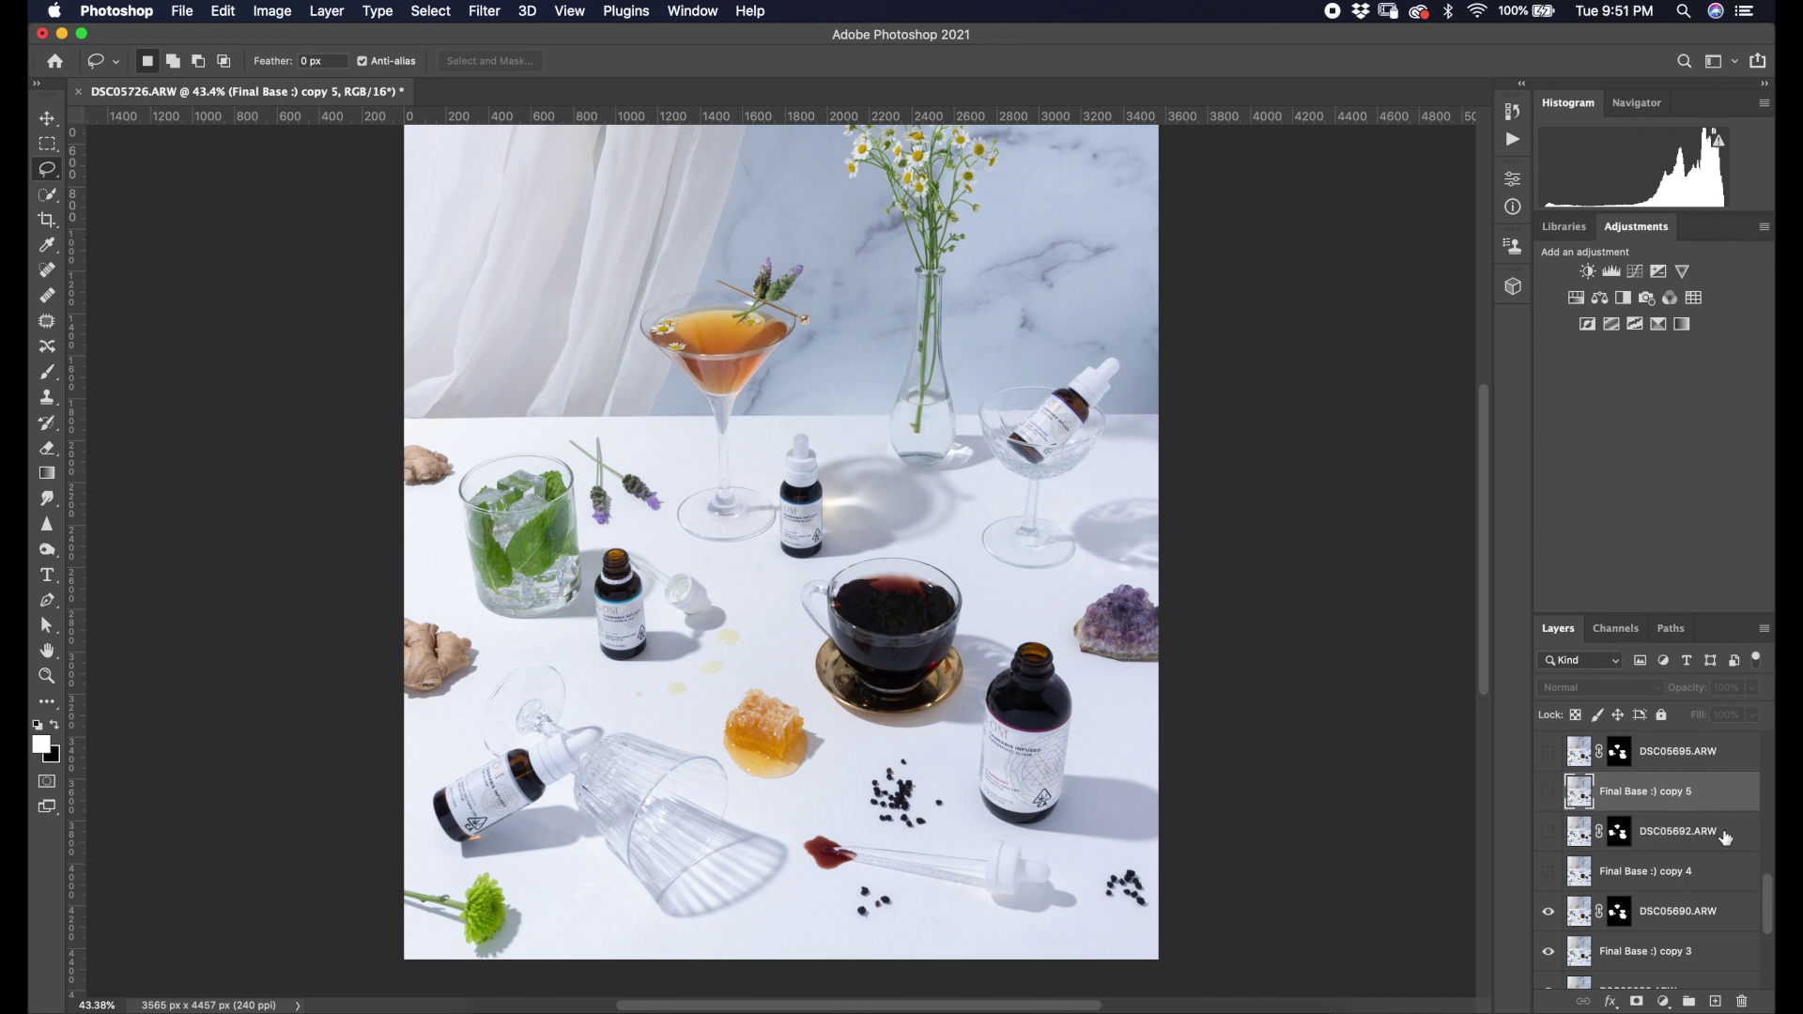
scroll(1725, 837, "up", 3)
left_click_drag(1718, 892, 1708, 848)
left_click_drag(1708, 851, 1719, 810)
left_click_drag(1719, 813, 1716, 1001)
left_click_drag(1722, 816, 1729, 774)
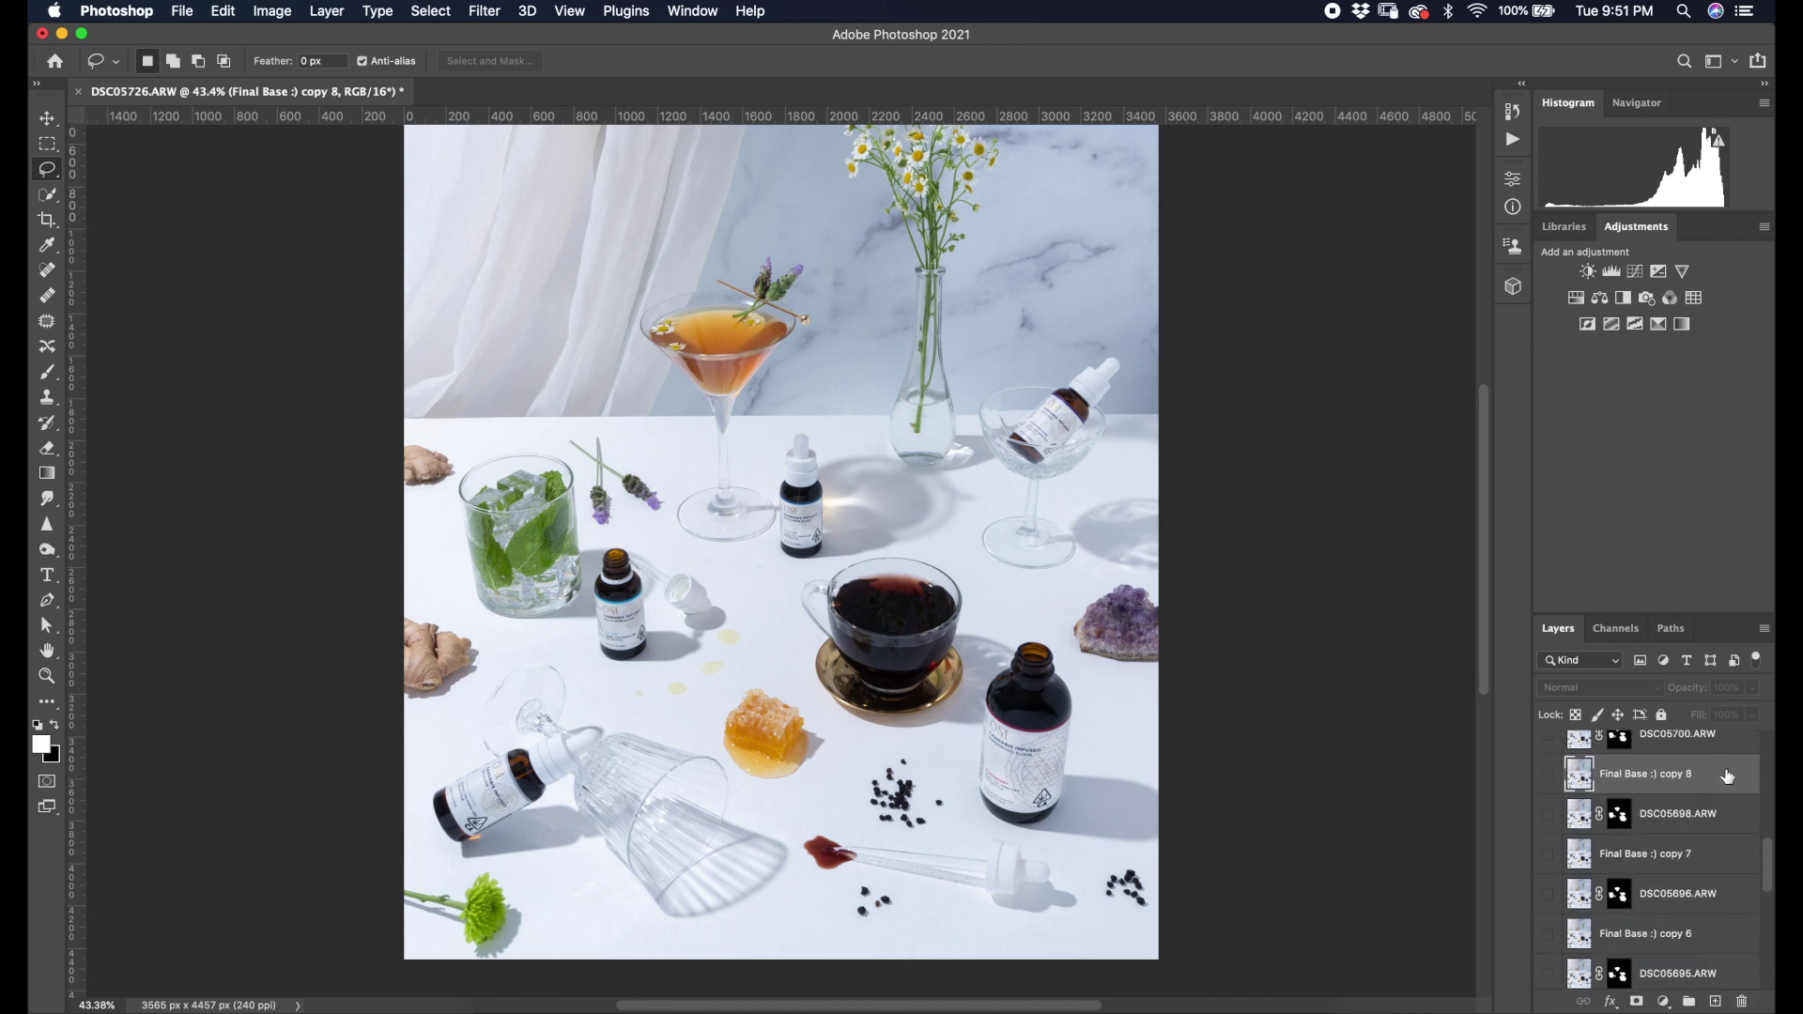
Show DSC05692.ARW and "Final Base :) copy 4" and merge the two layers.
scroll(1728, 782, "down", 5)
left_click(1547, 861)
left_click(1548, 821)
left_click(1584, 826)
left_click(1601, 856, "shift")
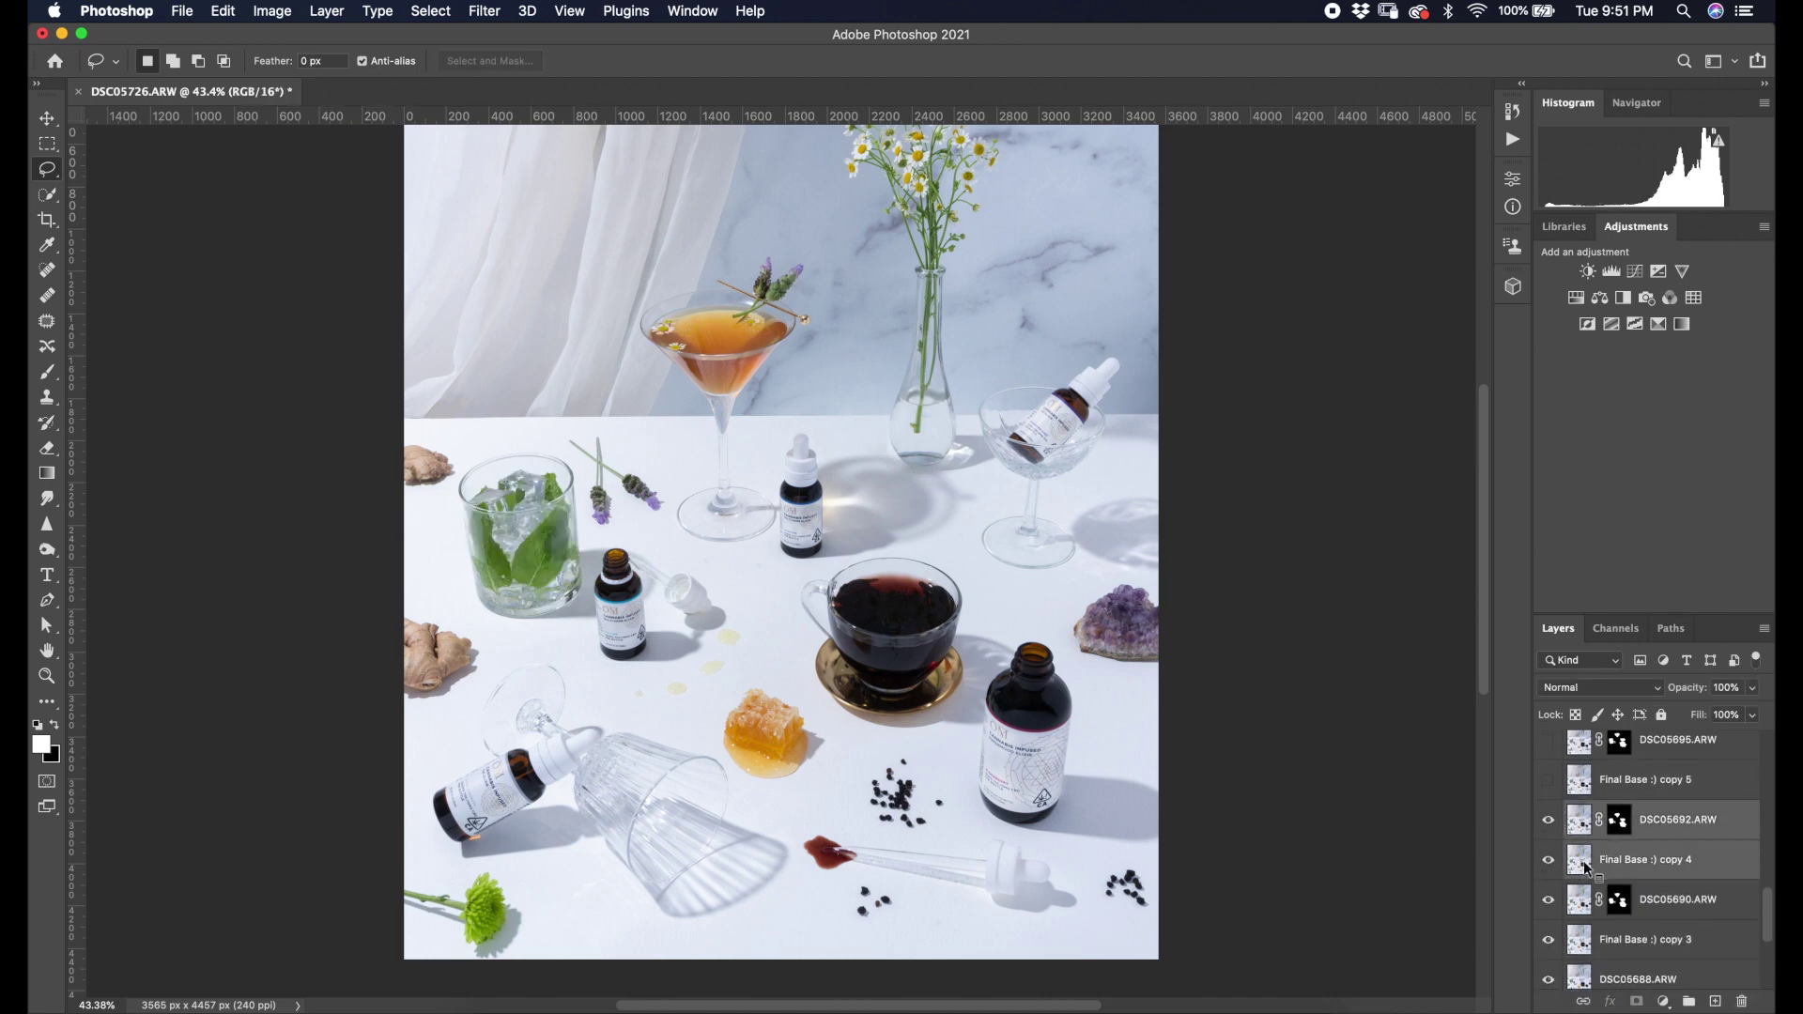
right_click(1619, 843)
left_click(1414, 742)
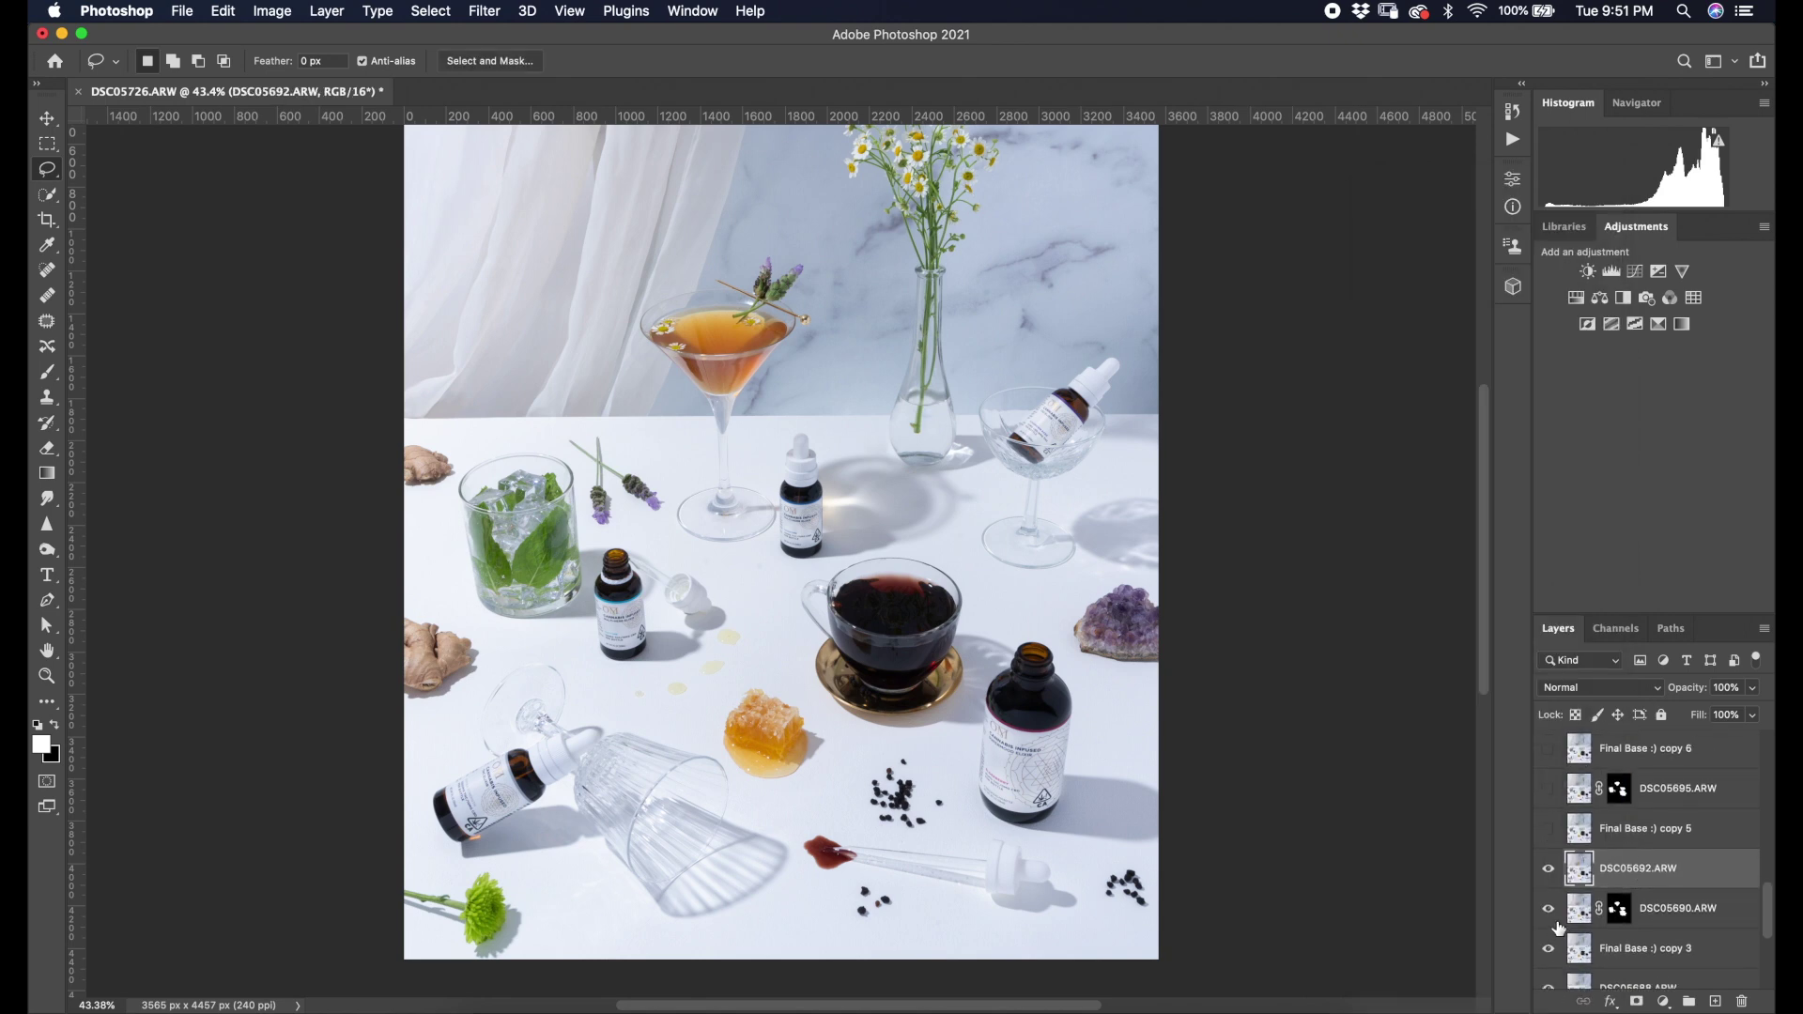
Compare the merged DSC05692.ARW with the shots beneath it by toggling layer visibility.
scroll(1627, 918, "down", 3)
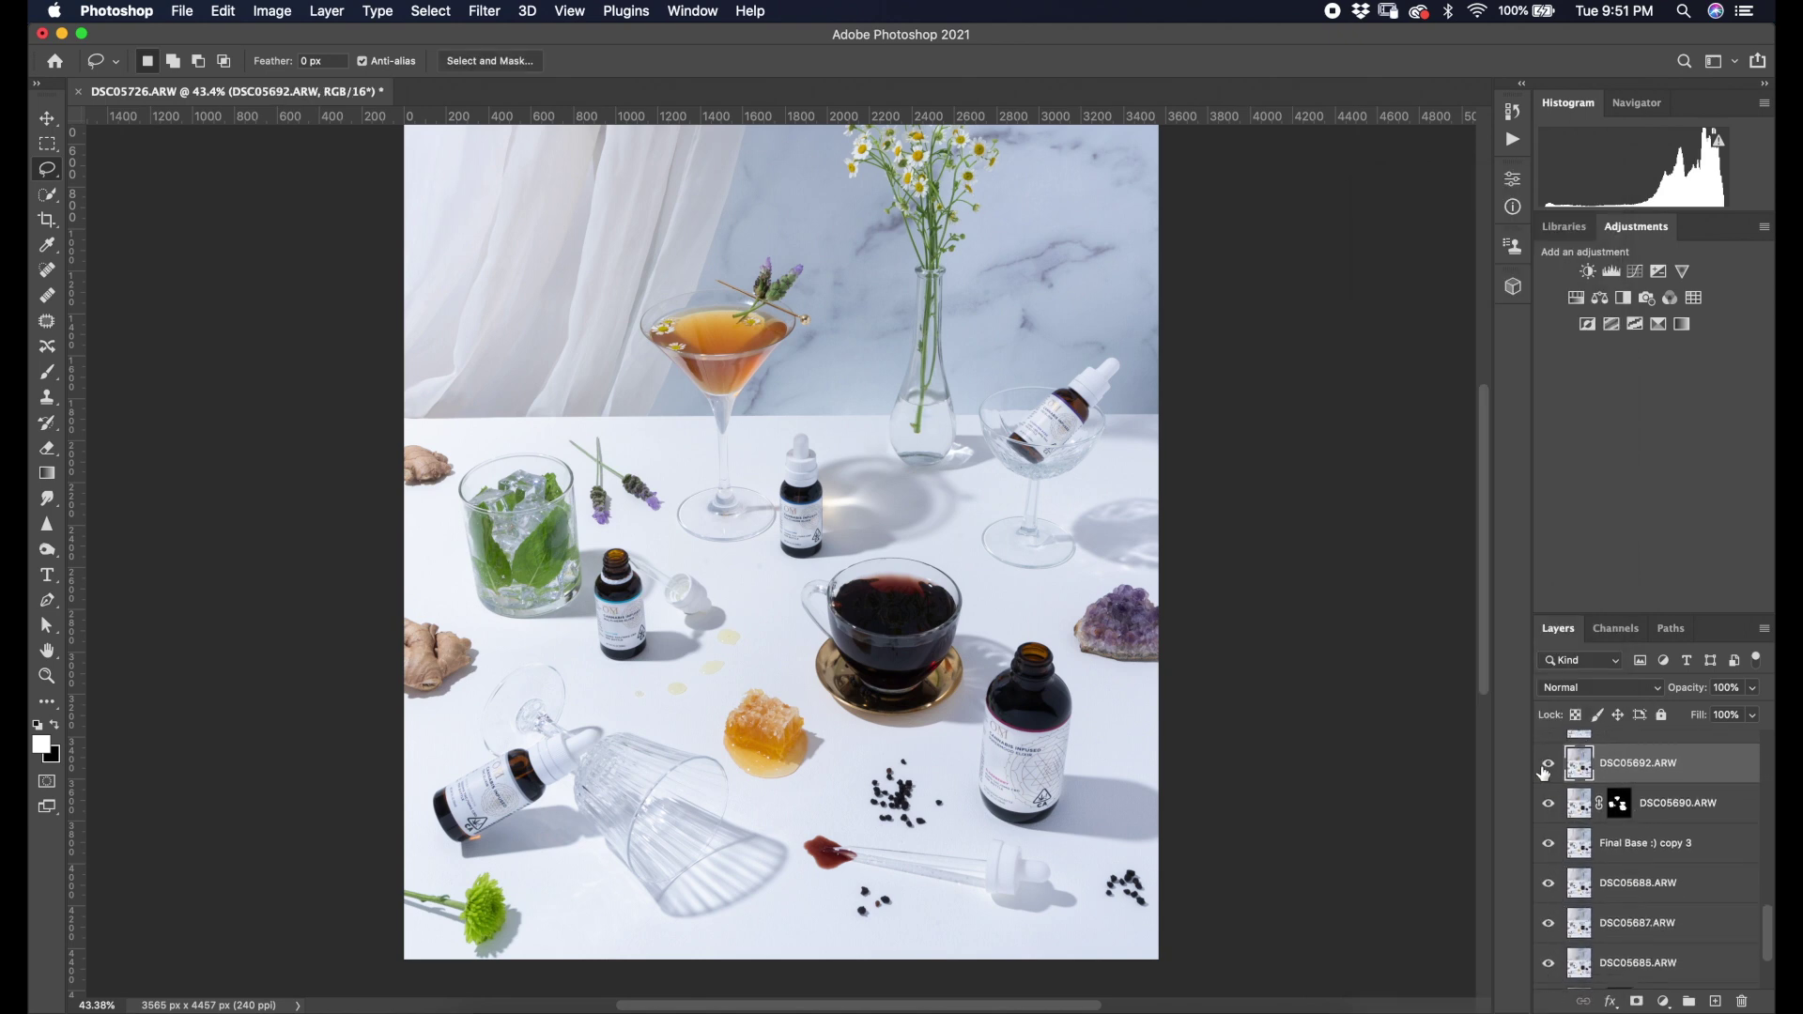
left_click_drag(1547, 762, 1552, 847)
scroll(1625, 921, "up", 2)
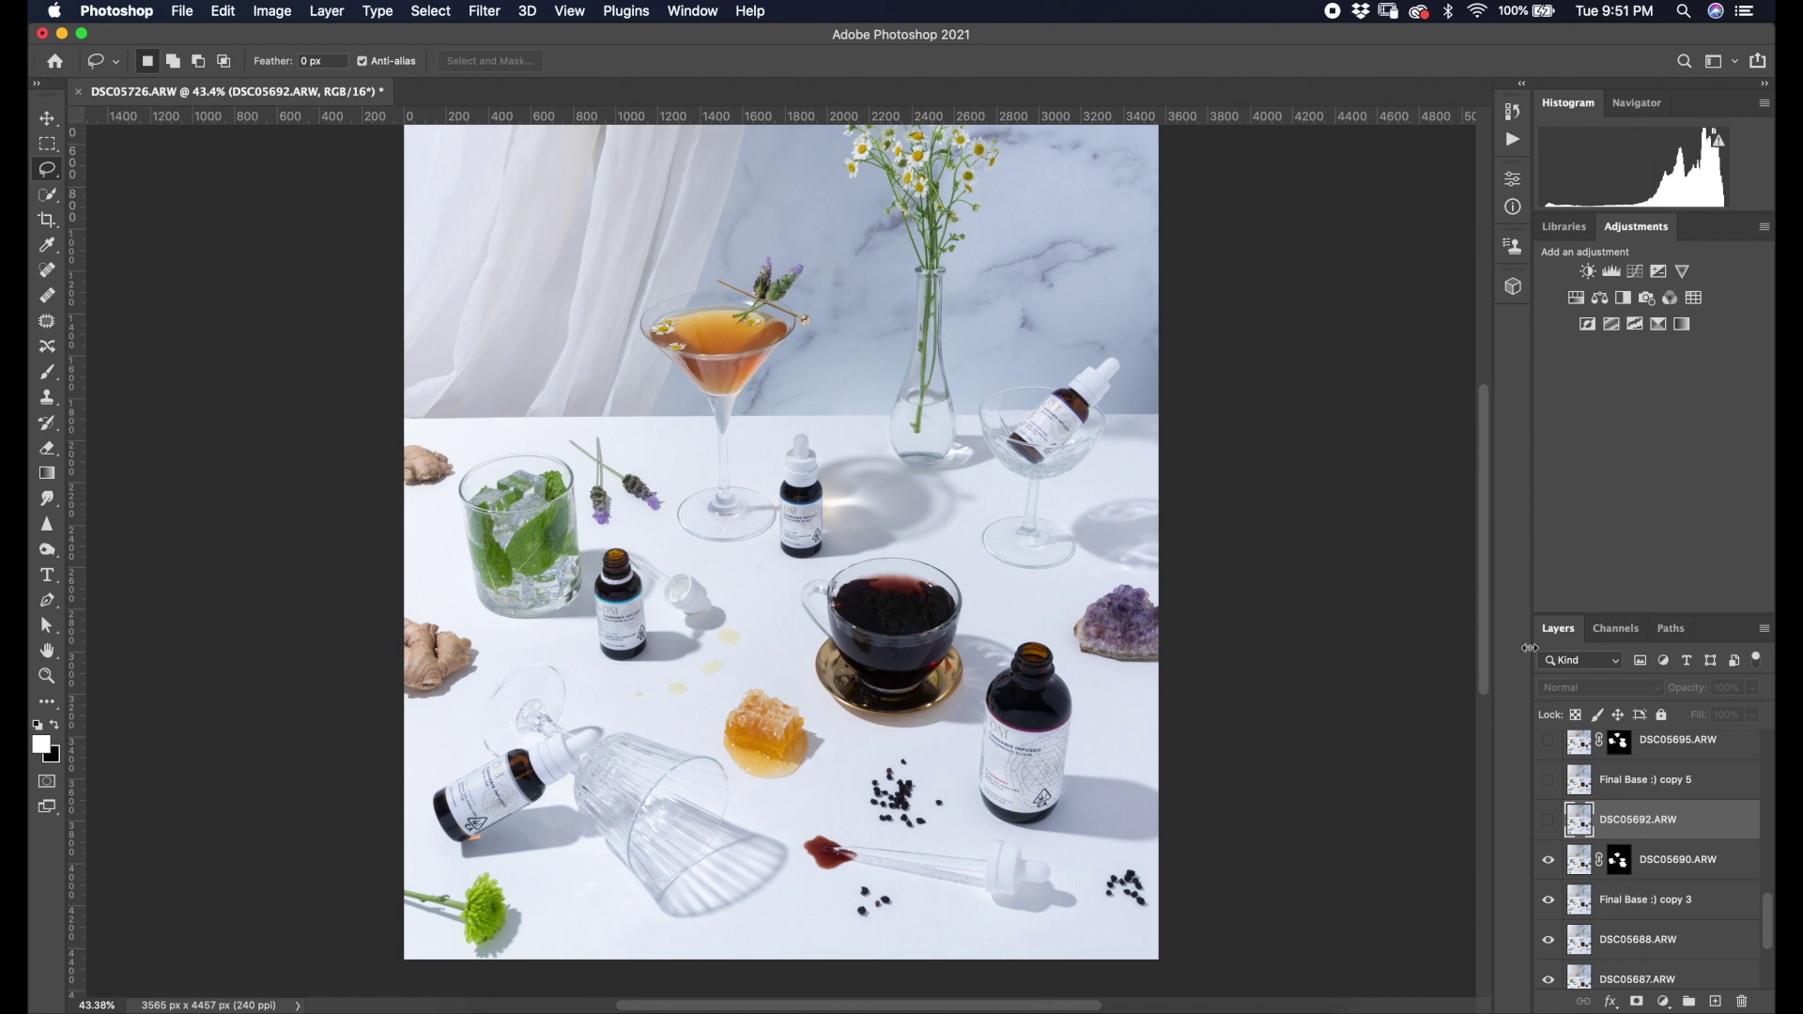
scroll(1649, 880, "down", 1)
scroll(1618, 901, "up", 6)
scroll(1623, 887, "down", 5)
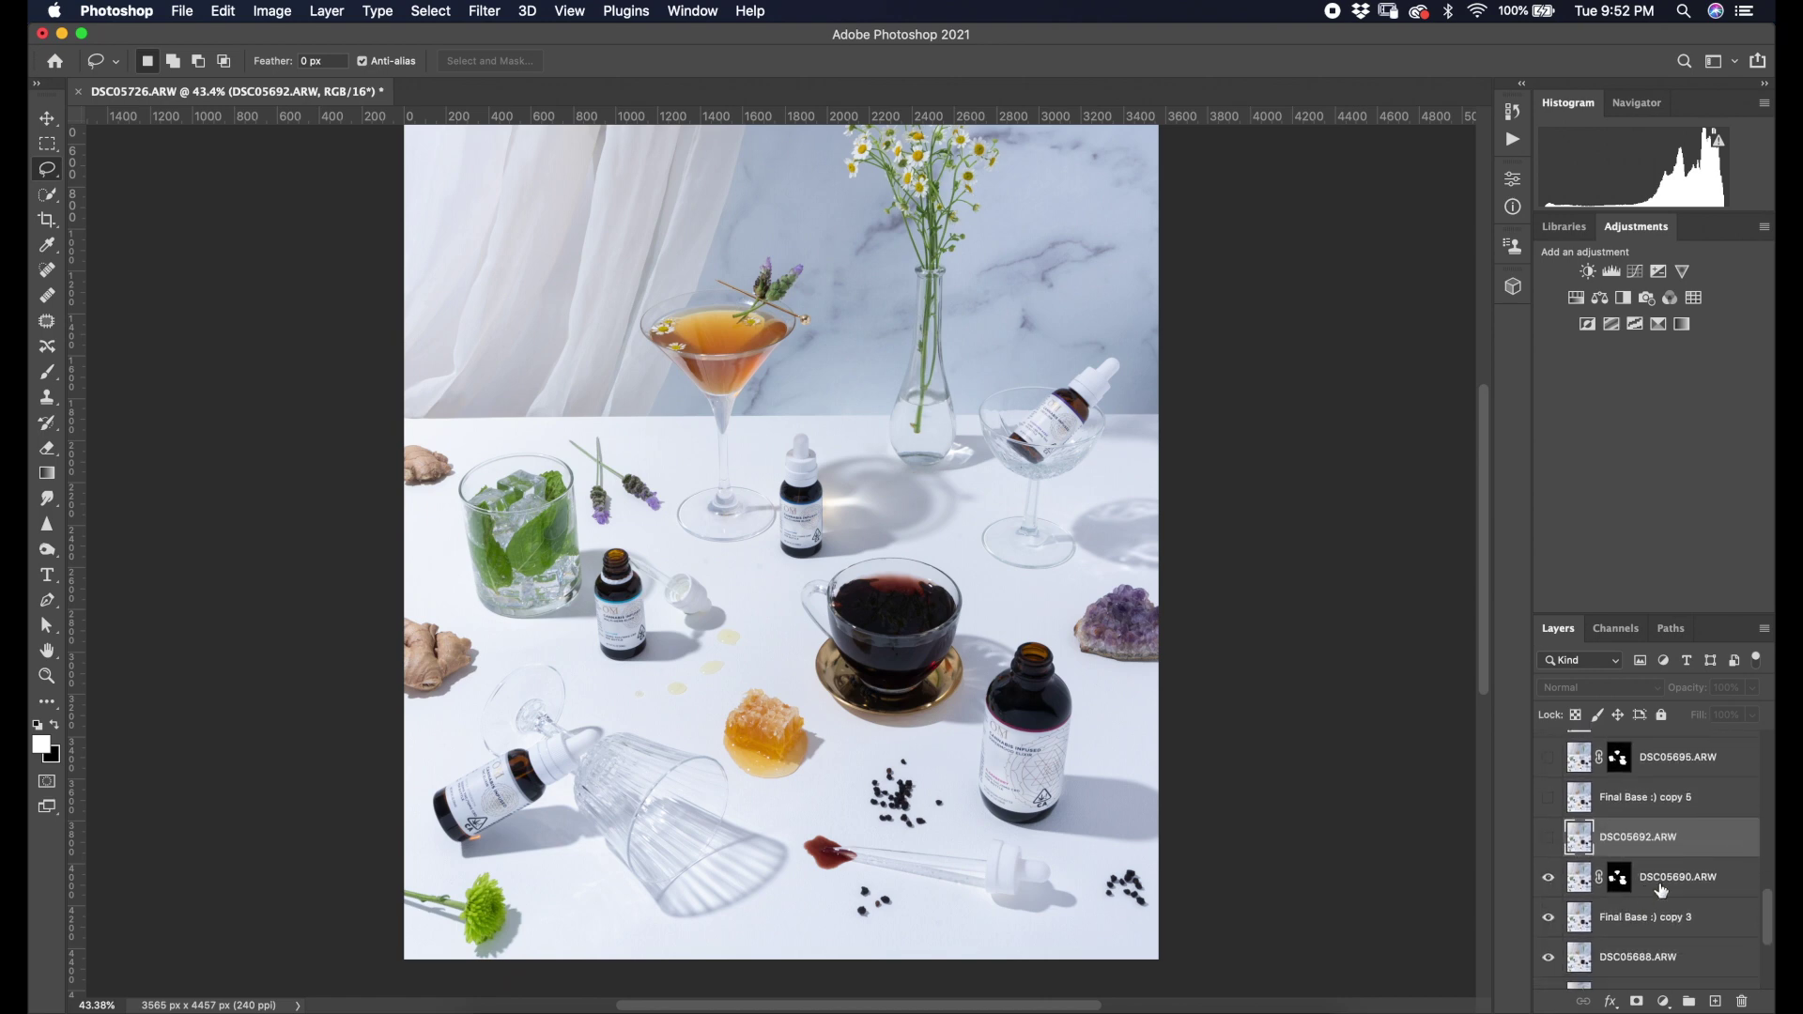
Compare DSC05690.ARW with the layers below it and merge it with "Final Base :) copy 3".
left_click(1661, 886)
left_click_drag(1550, 878, 1547, 917)
left_click(1550, 881)
left_click(1551, 883)
left_click(1552, 882)
left_click(1550, 881)
scroll(1675, 921, "down", 5)
scroll(1670, 893, "down", 2)
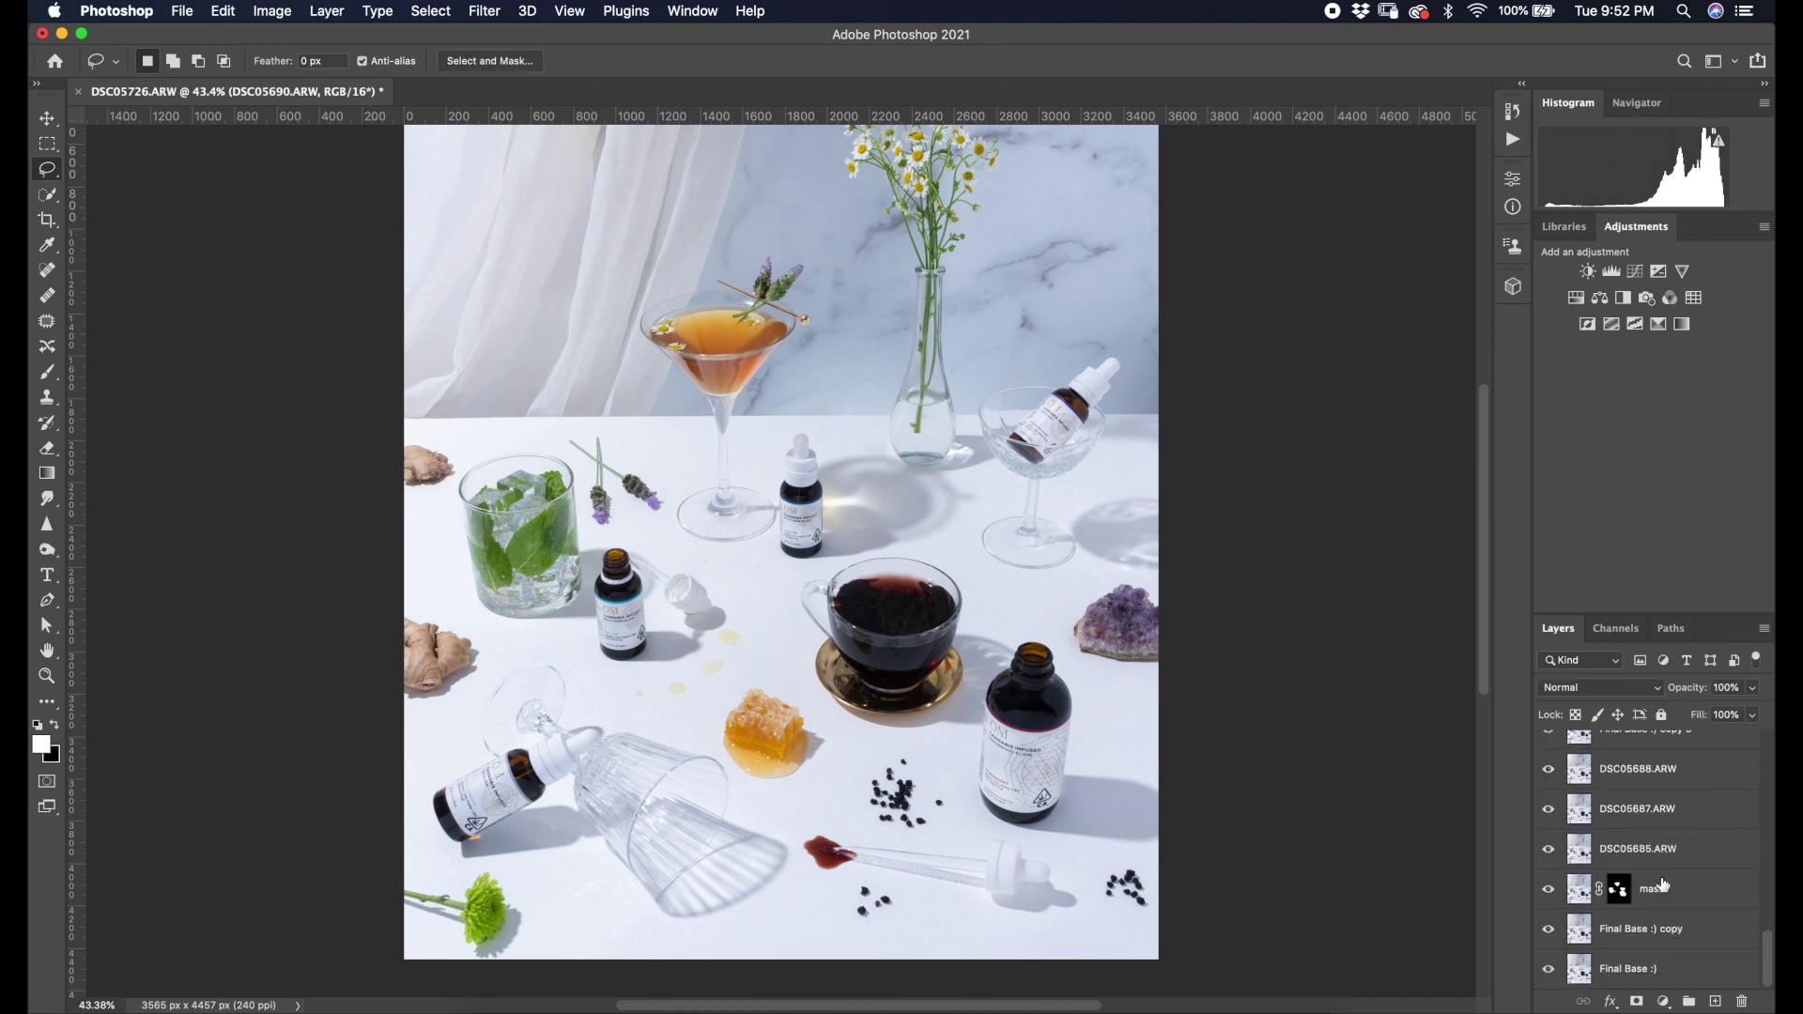
scroll(1662, 885, "up", 5)
left_click(1635, 934, "shift")
right_click(1635, 937)
left_click(1508, 741)
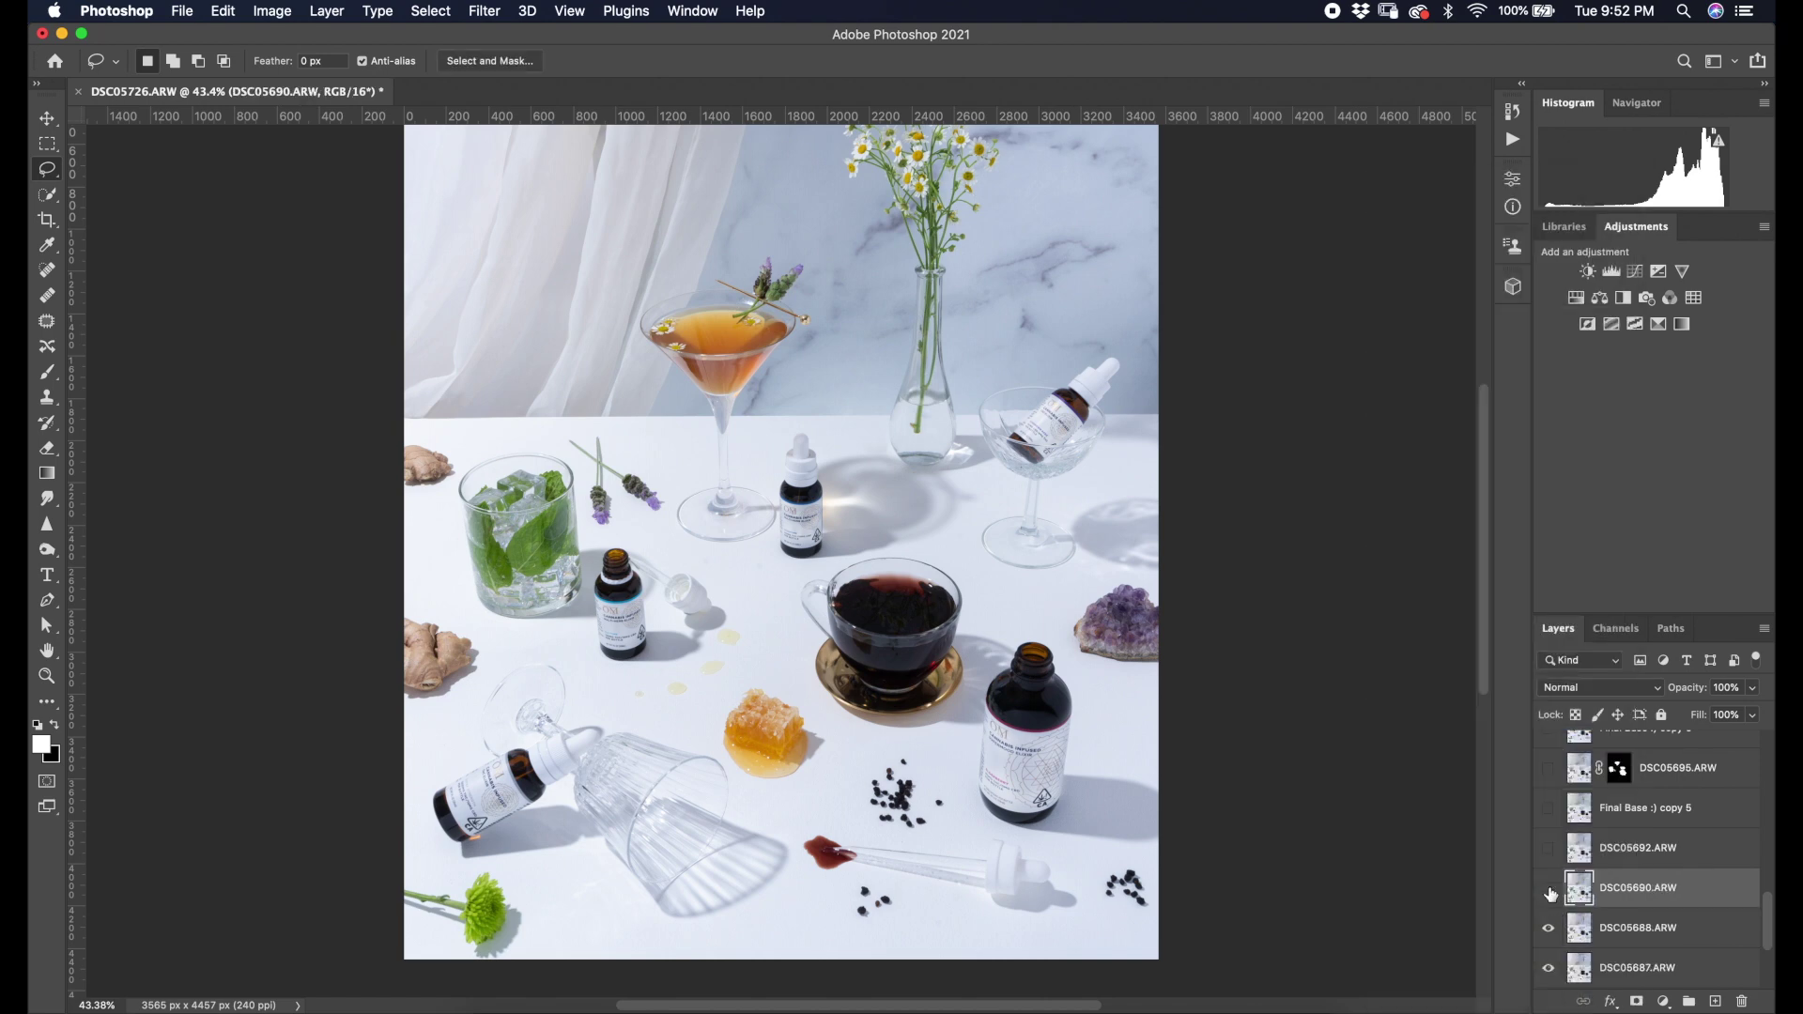
Show the merged DSC05690.ARW and DSC05692.ARW layers, toggling them to compare the shots.
left_click(1550, 893)
left_click(1551, 861)
left_click(1551, 862)
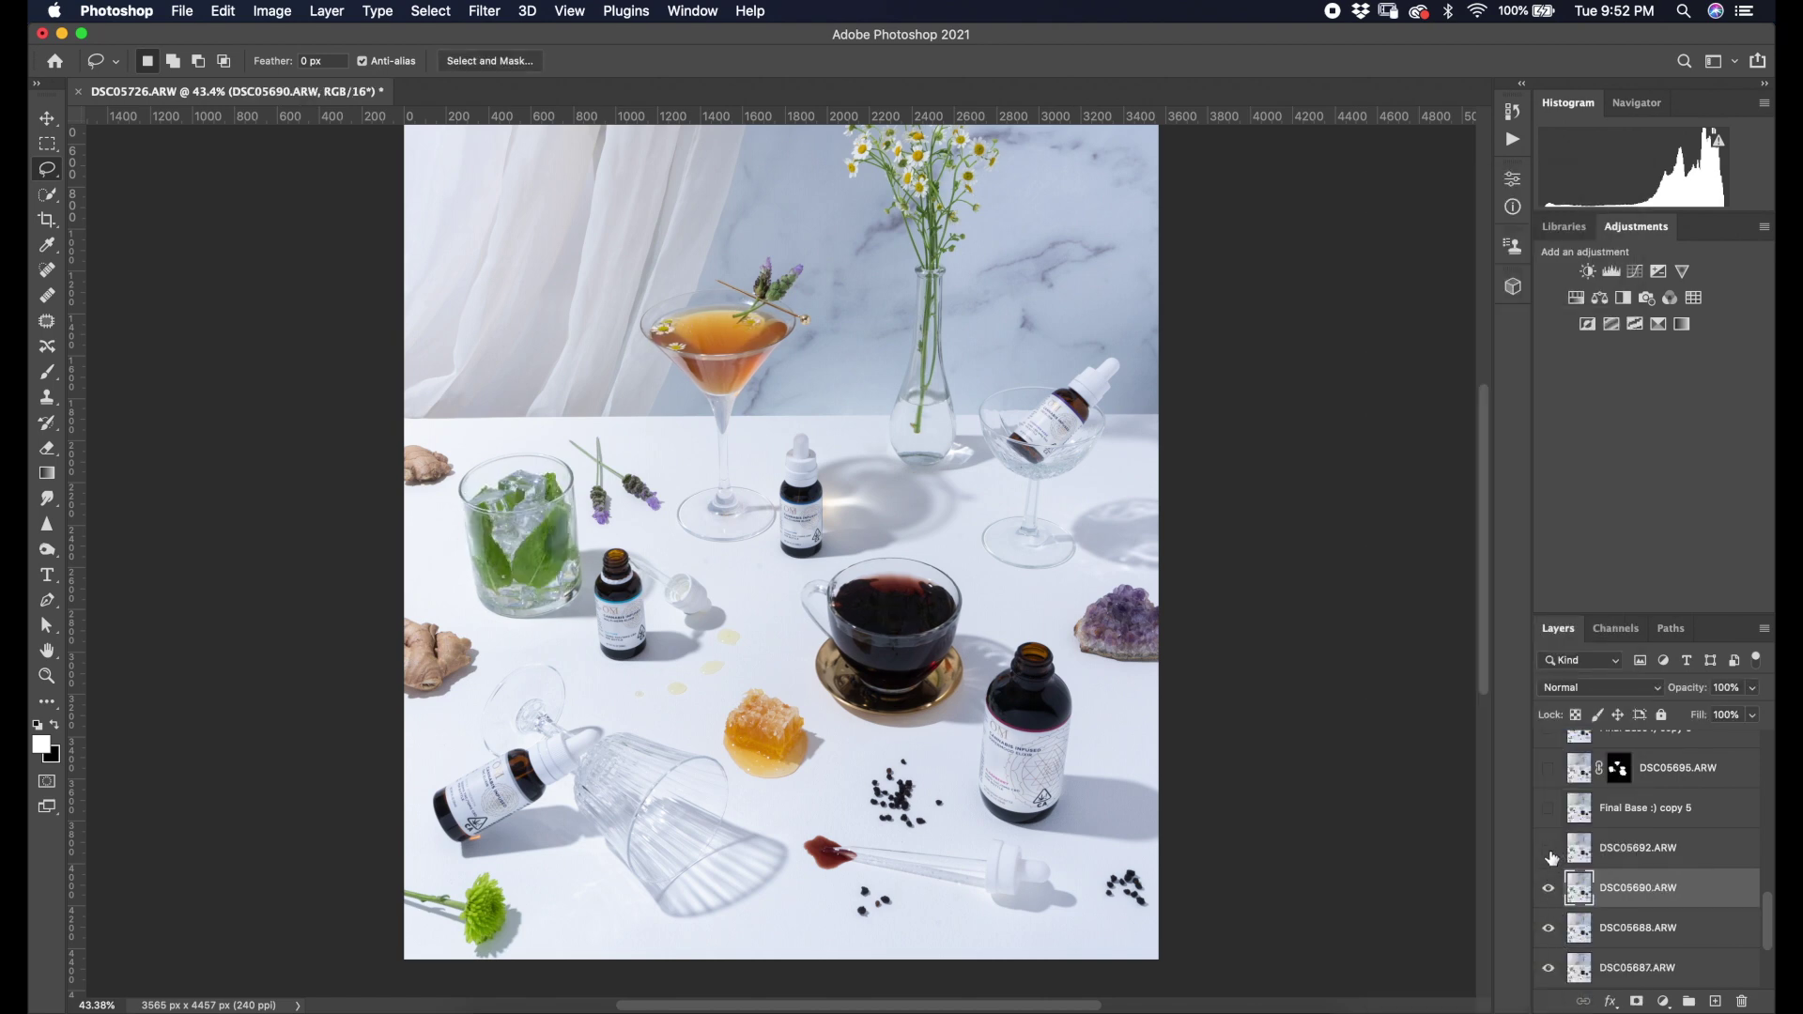
left_click(1551, 899)
scroll(1552, 911, "up", 1)
left_click(1552, 919)
left_click(1553, 881)
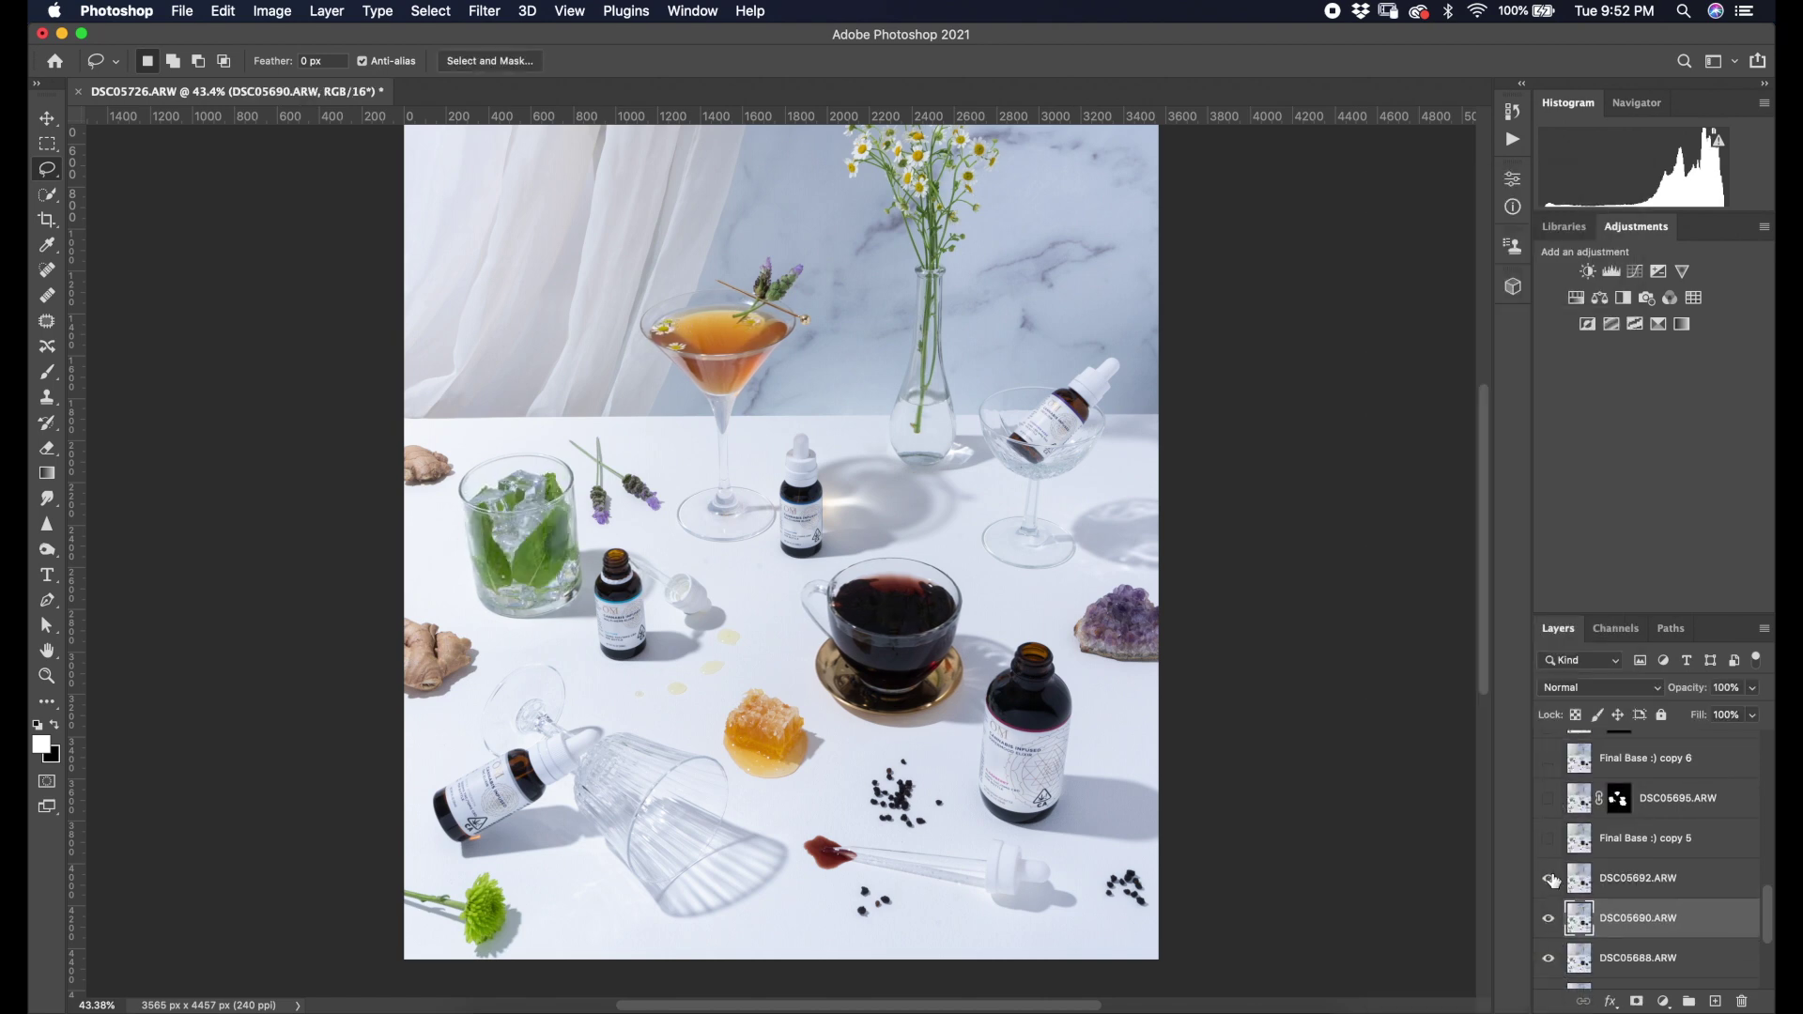
Show DSC05695.ARW and "Final Base :) copy 5" and merge the two layers.
scroll(1551, 892, "up", 2)
left_click(1549, 908)
scroll(1632, 851, "down", 3)
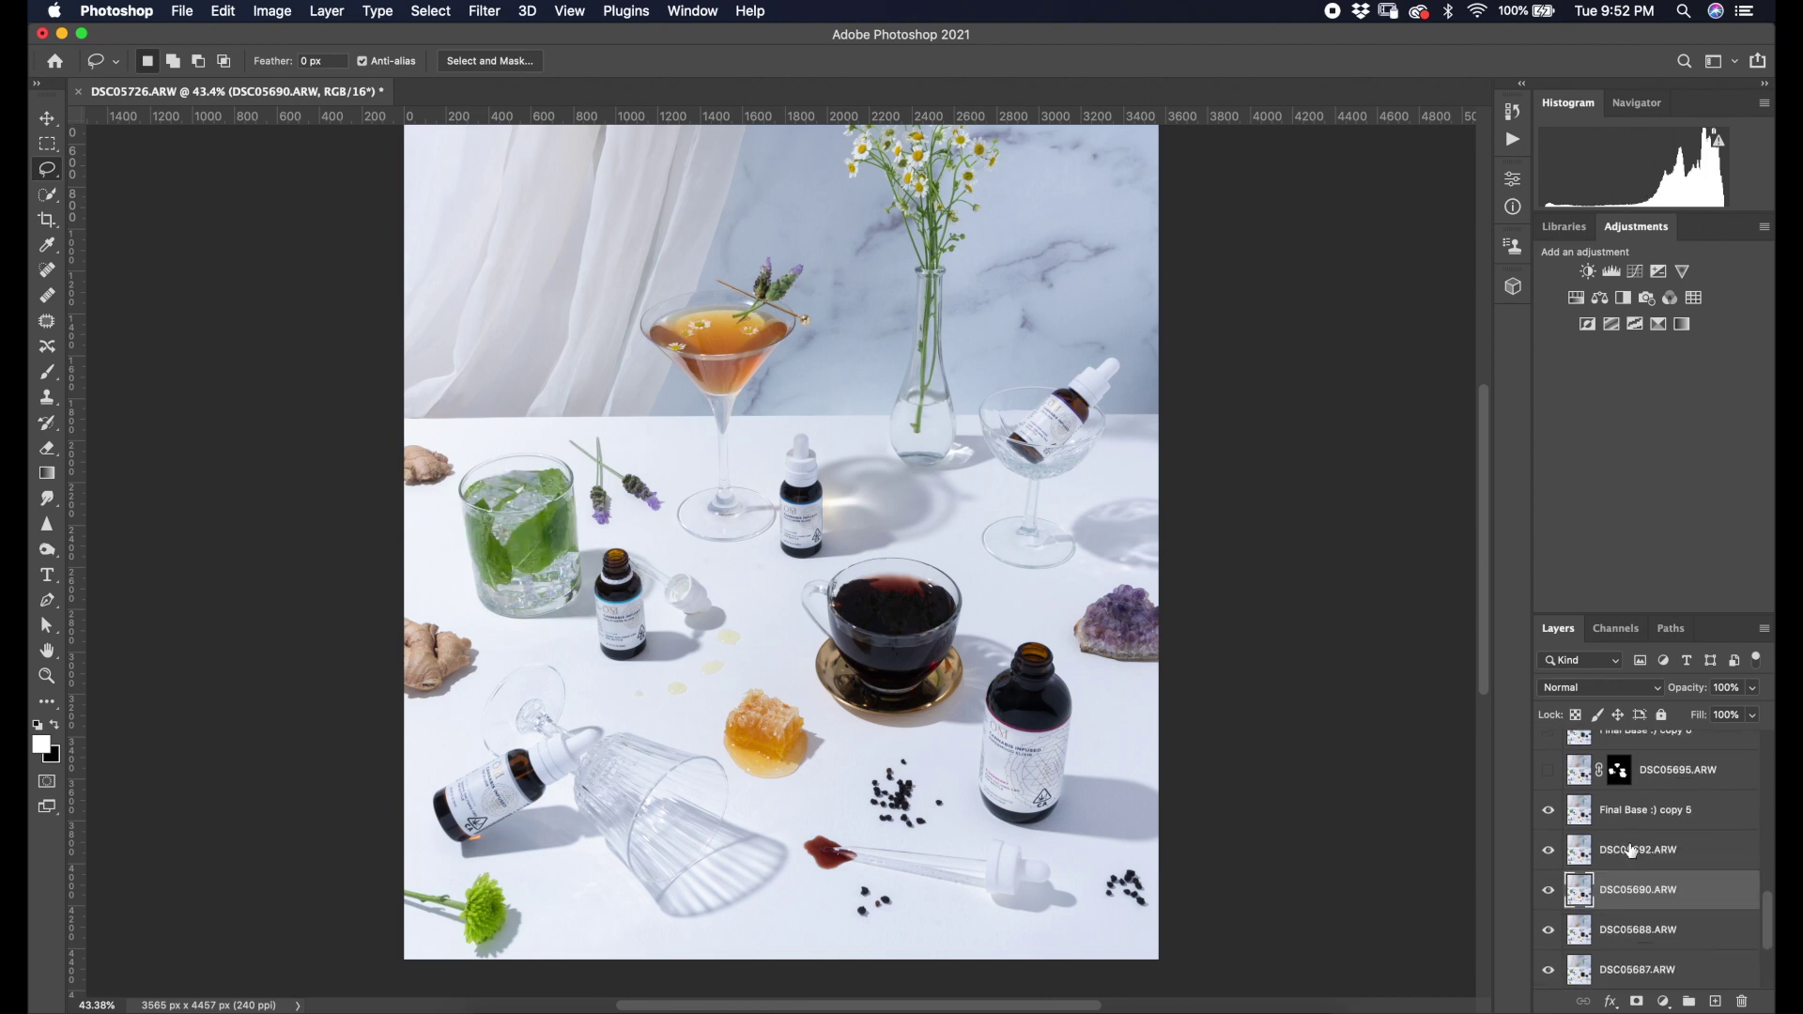
left_click(1547, 819)
left_click(1653, 770)
scroll(1608, 930, "up", 3)
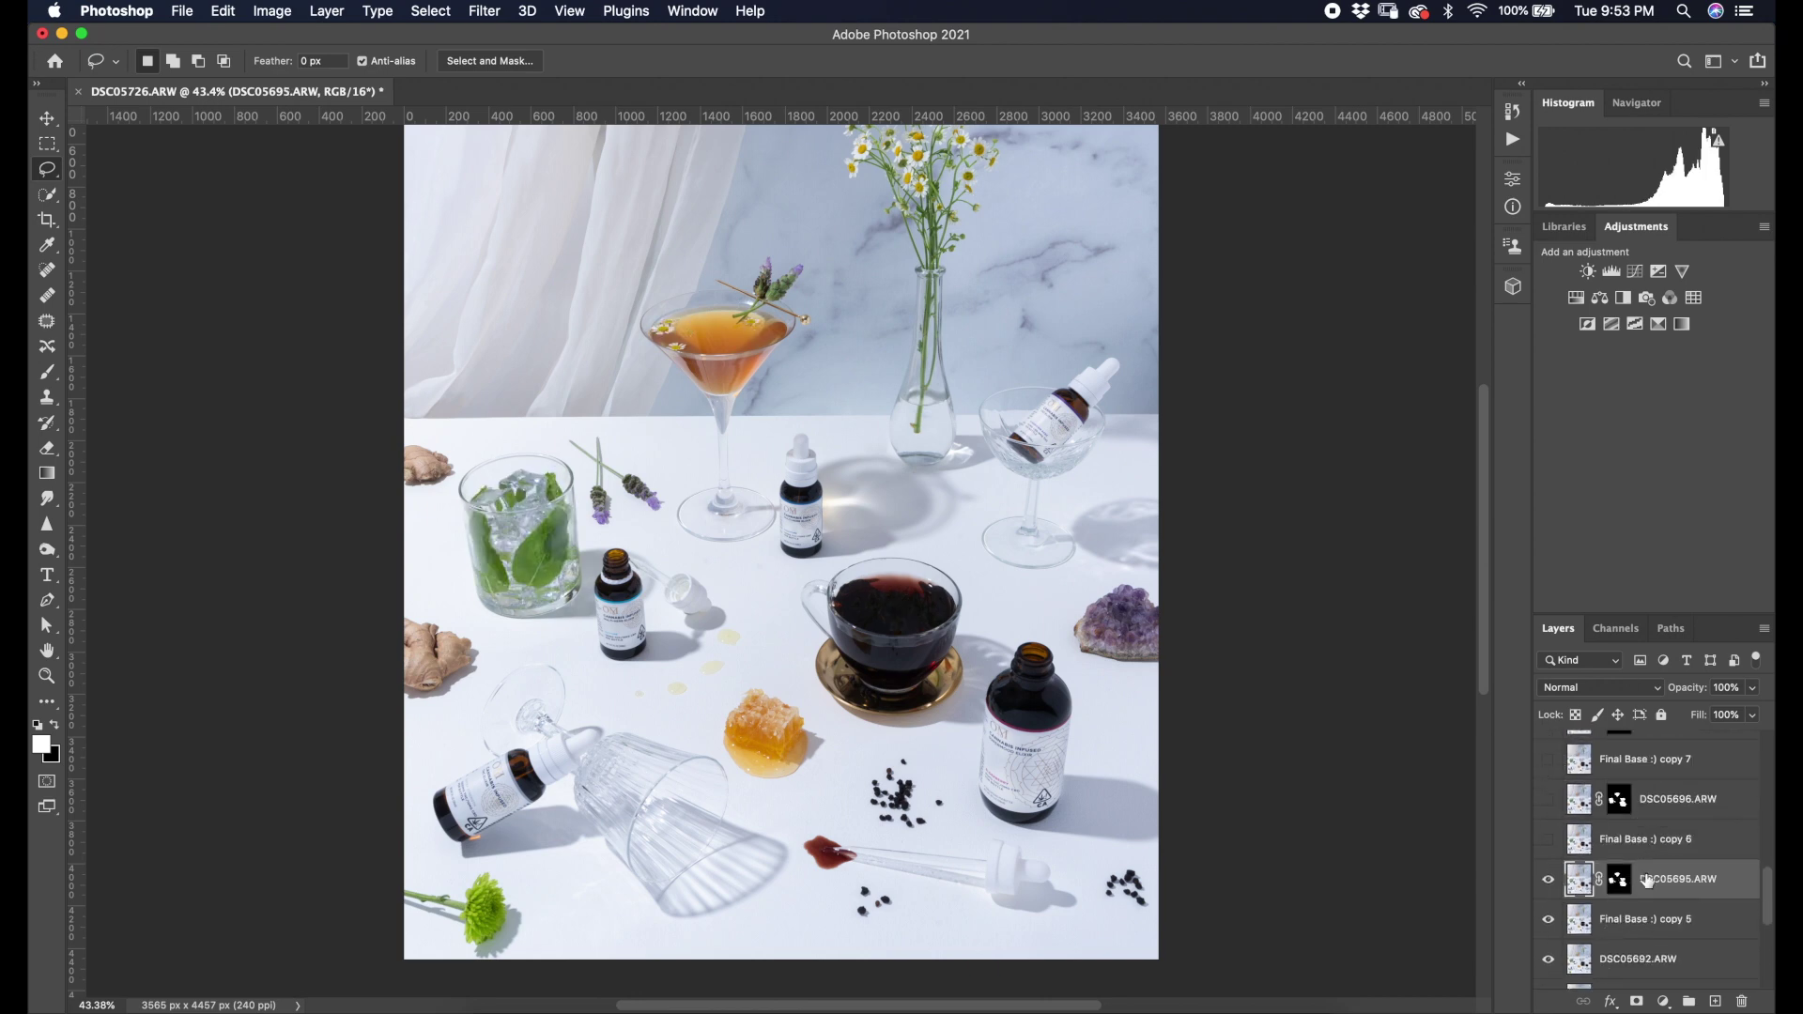
left_click(1623, 926, "shift")
right_click(1630, 925)
left_click(1493, 741)
Show DSC05696.ARW and "Final Base :) copy 6" and merge the two layers.
scroll(1632, 901, "up", 2)
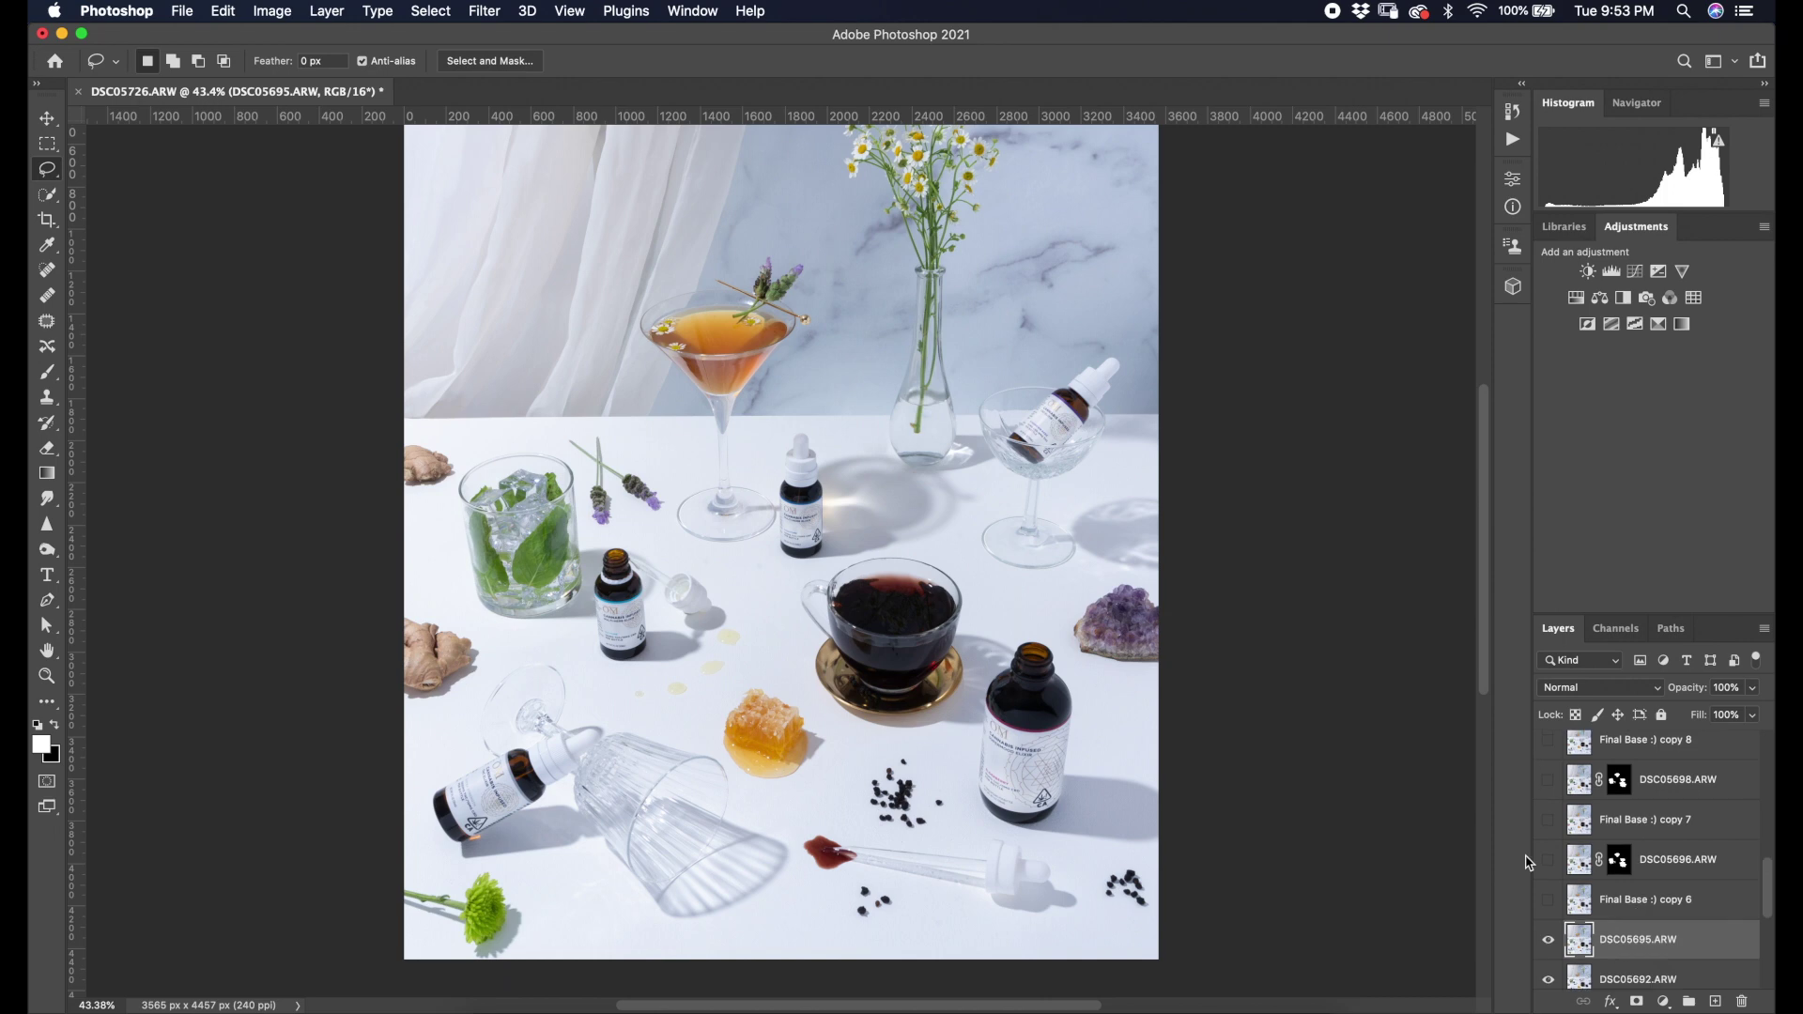
left_click_drag(1548, 859, 1548, 899)
left_click(1626, 900, "shift")
right_click(1627, 902)
left_click(1493, 741)
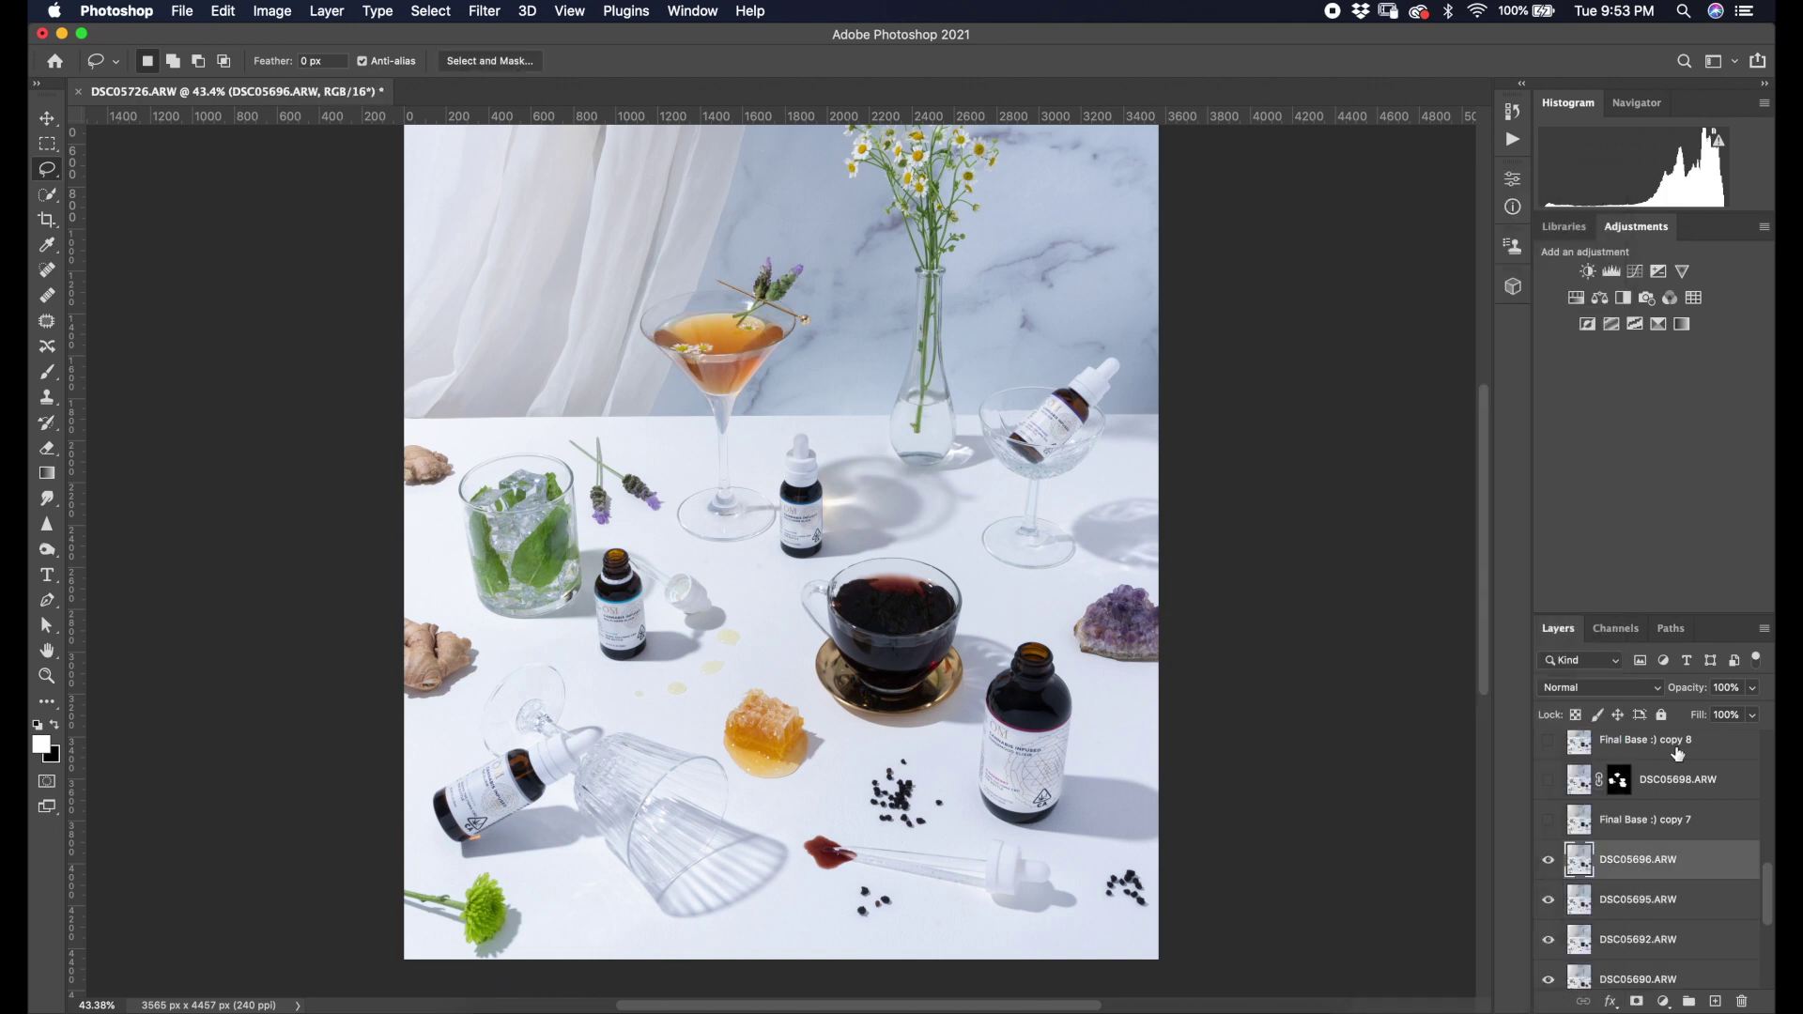
Duplicate the Final Base layer and place copies directly below DSC05703.ARW and DSC05706.ARW.
scroll(1657, 846, "up", 3)
left_click_drag(1685, 839, 1689, 803)
key("super+j")
scroll(1688, 821, "down", 4)
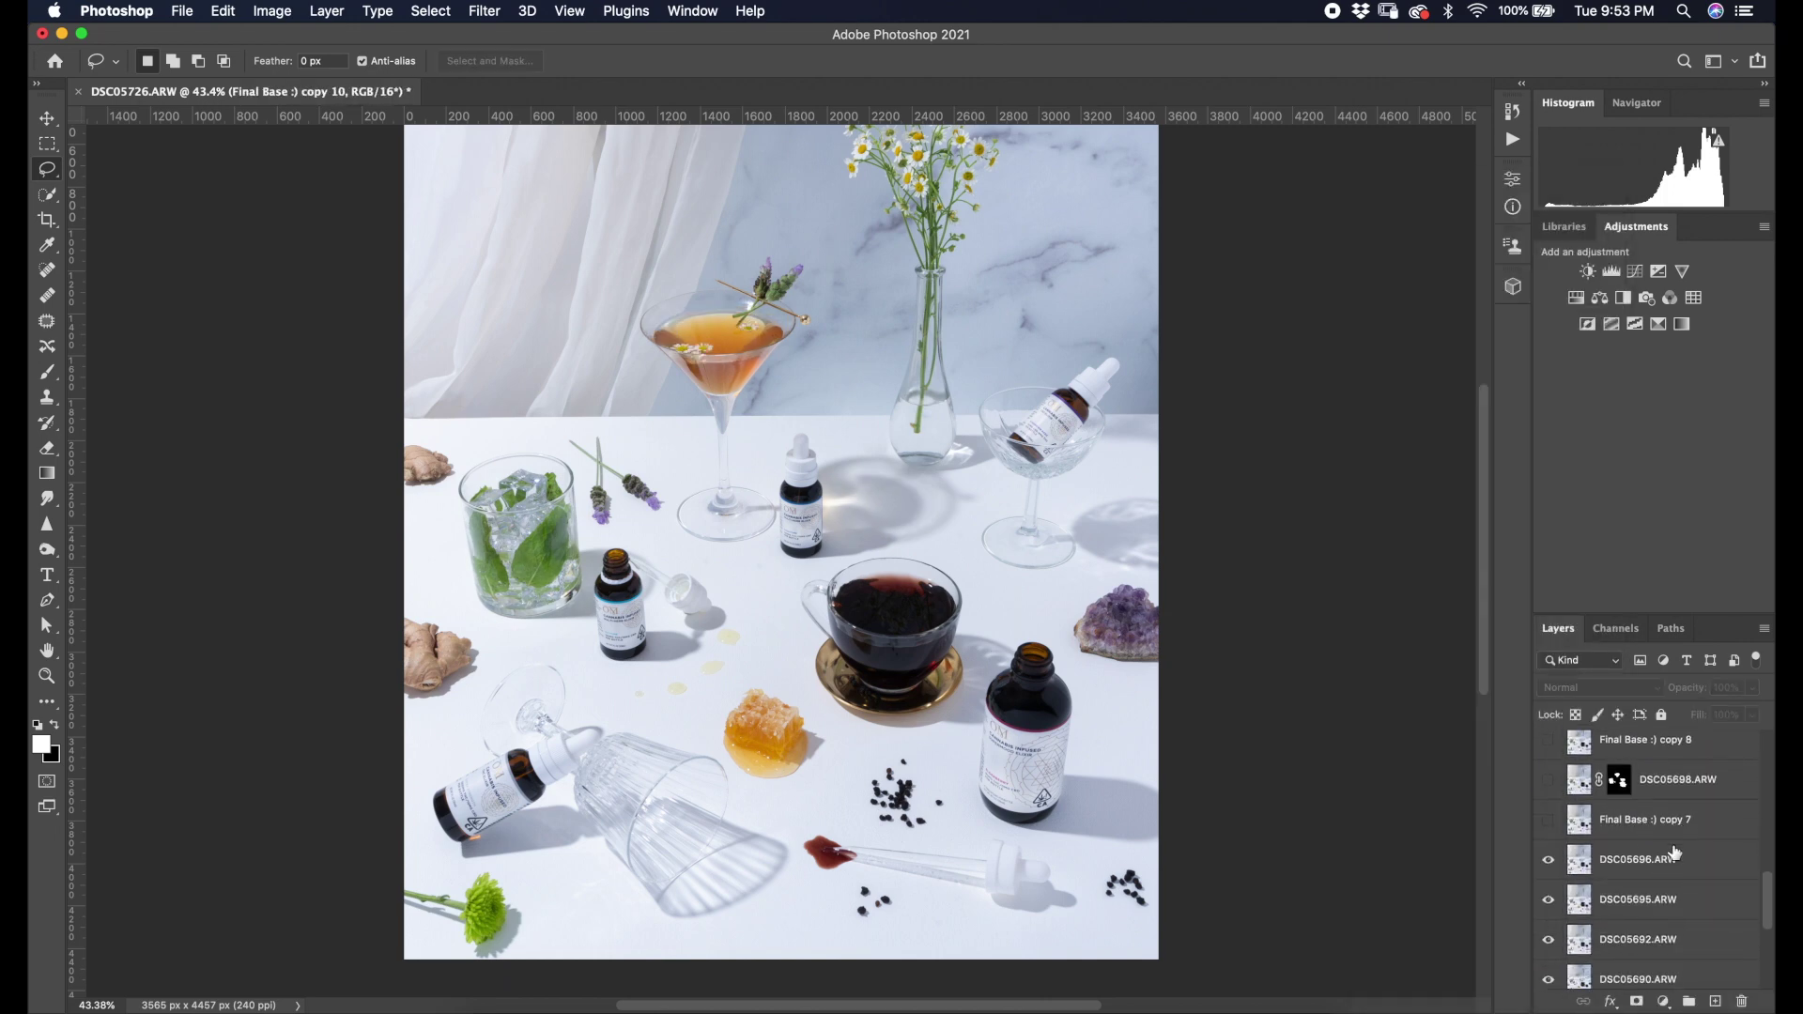
Show DSC05698.ARW and "Final Base :) copy 7" and merge the two layers.
left_click_drag(1549, 820, 1548, 780)
left_click(1587, 785)
left_click(1623, 822, "shift")
right_click(1630, 829)
left_click(1531, 741)
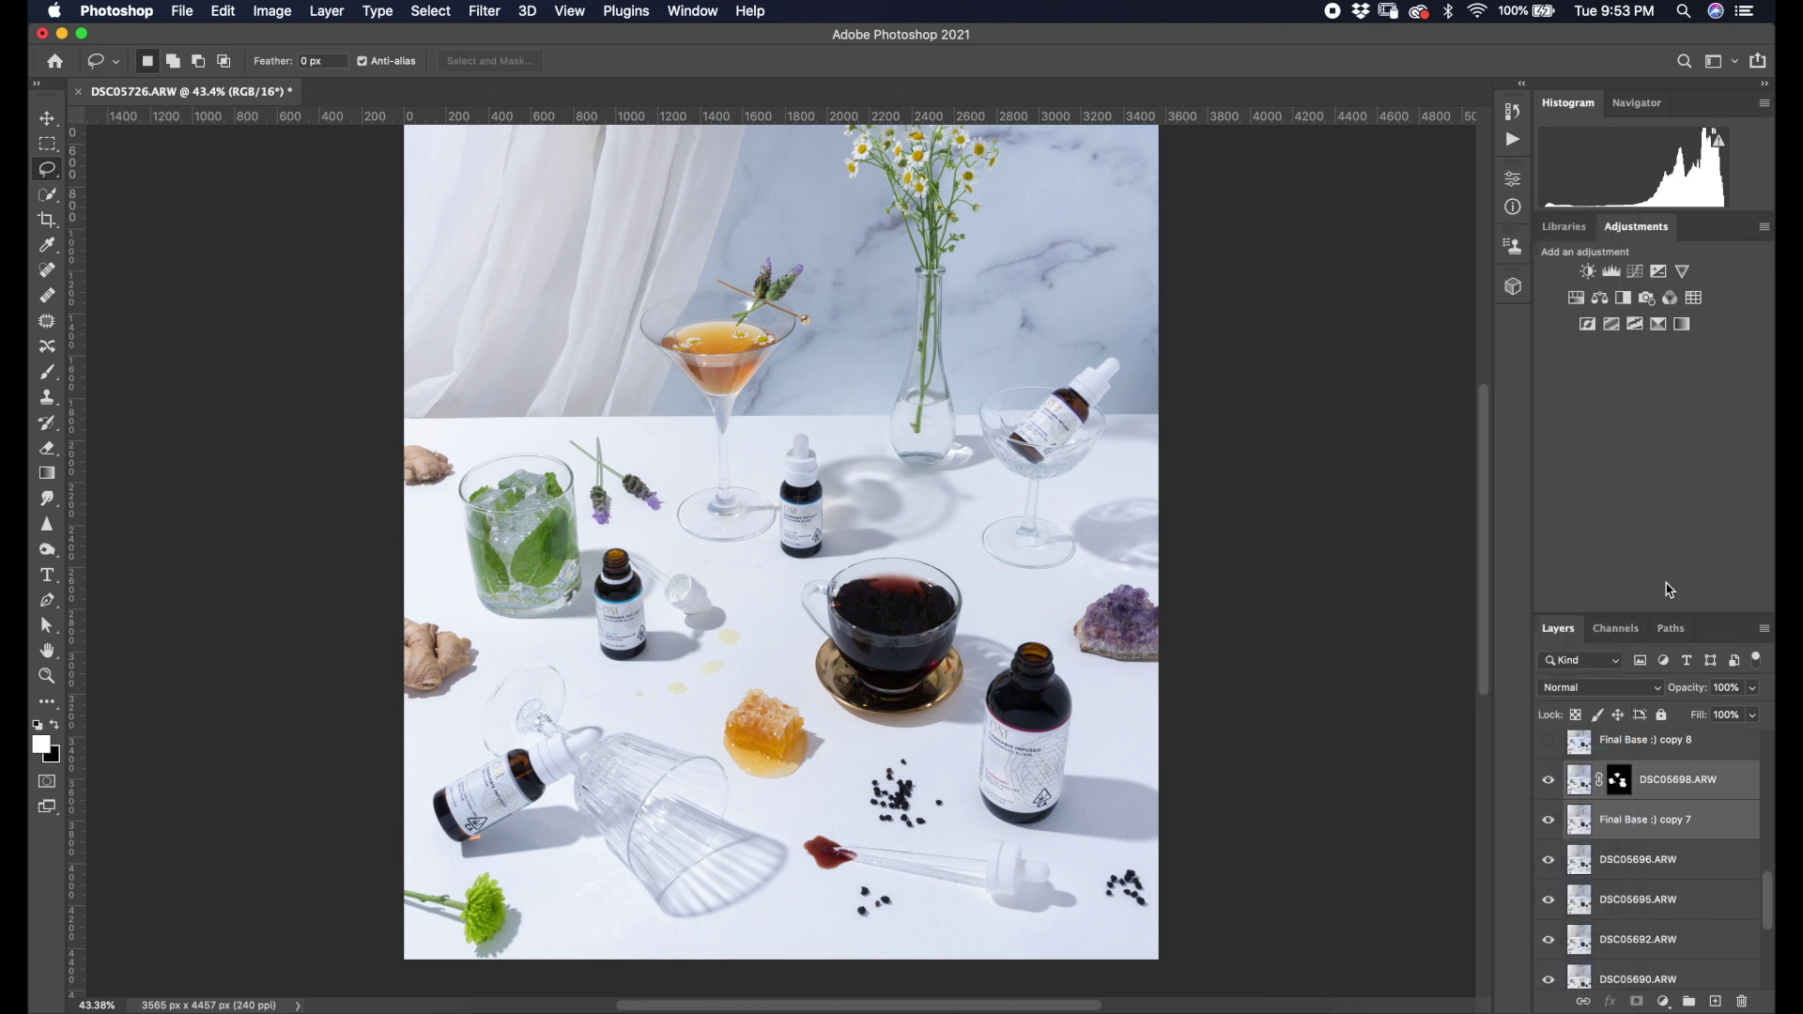
Show DSC05700.ARW and "Final Base :) copy 8" and merge the two layers.
scroll(1587, 845, "up", 3)
left_click(1585, 835)
mouse_move(1546, 873)
left_mouse_down()
mouse_move(1549, 834)
mouse_move(1548, 851)
left_mouse_up()
left_click(1619, 874, "shift")
right_click(1624, 878)
left_click(1505, 741)
Merge the DSC05703.ARW layer with "Final Base :) copy 9" beneath it.
scroll(1634, 878, "up", 3)
left_click(1584, 853)
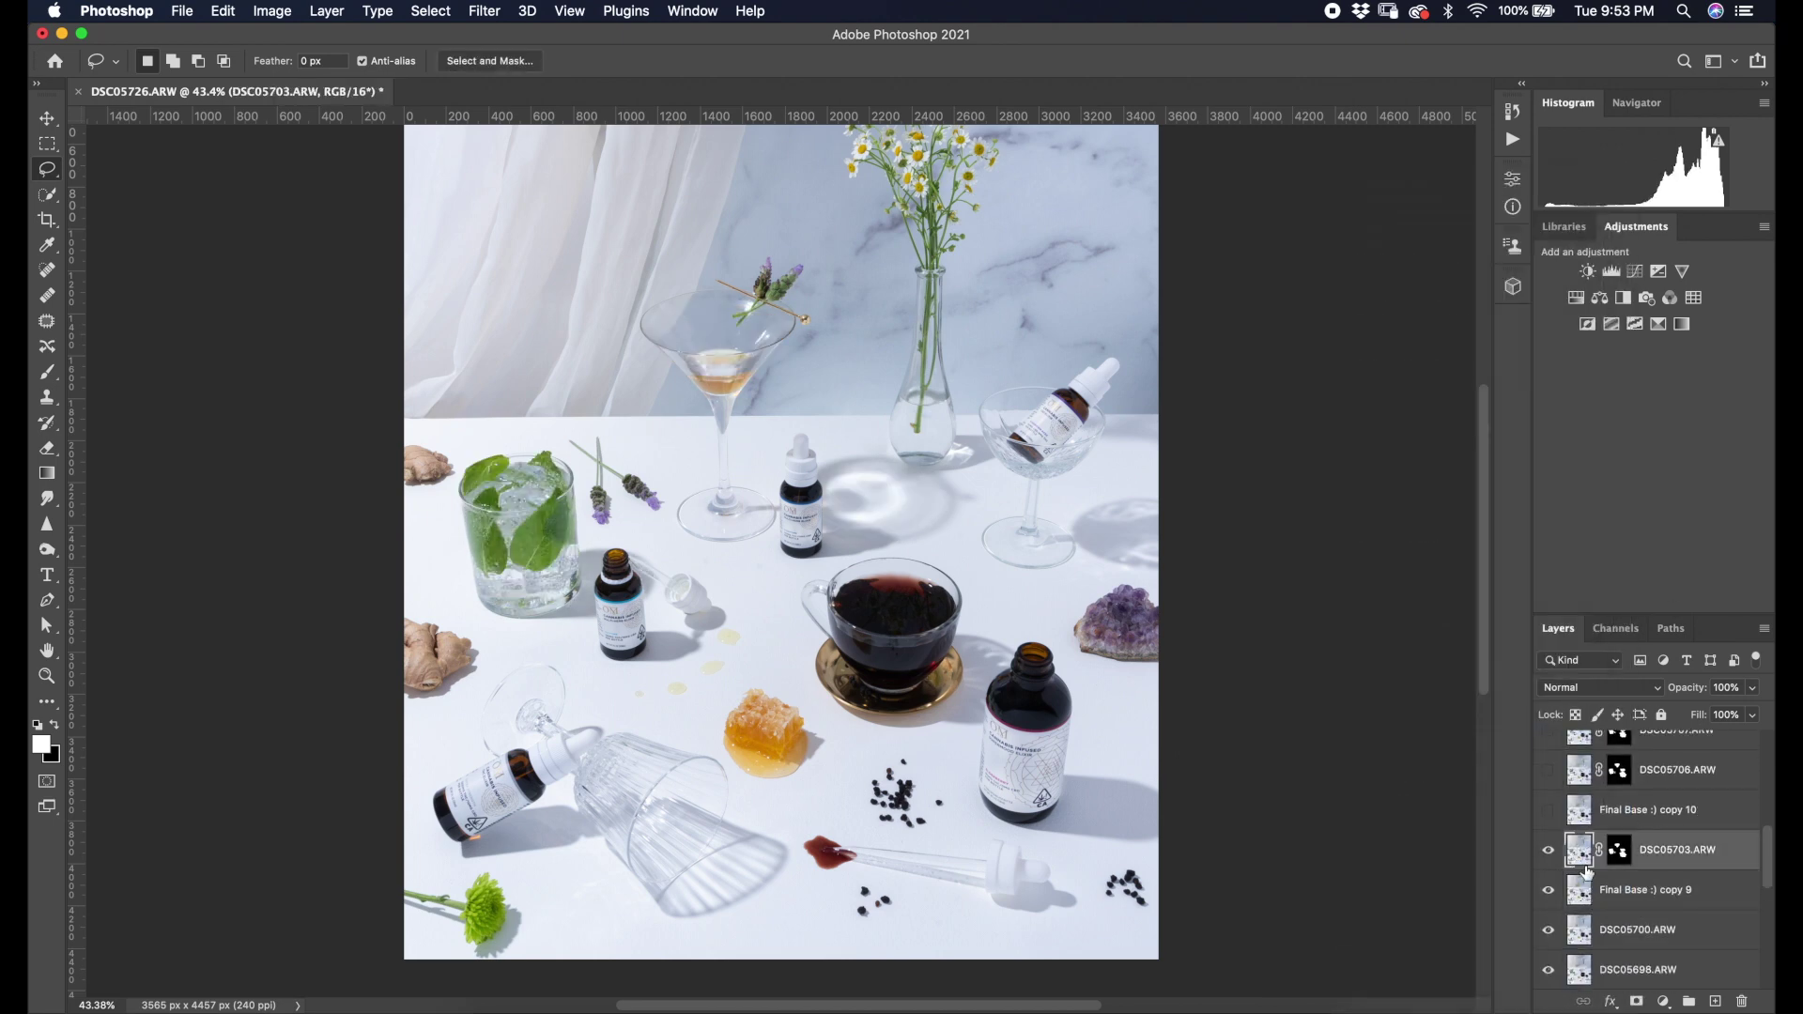
left_click(1622, 891, "shift")
right_click(1623, 892)
left_click(1504, 740)
Duplicate the Final Base layer several times and move copies up between the shots above DSC05706.ARW.
scroll(1622, 878, "up", 3)
left_click_drag(1681, 934, 1715, 1002)
left_click_drag(1698, 934, 1715, 1001)
double_click(1715, 937)
left_click(1213, 351)
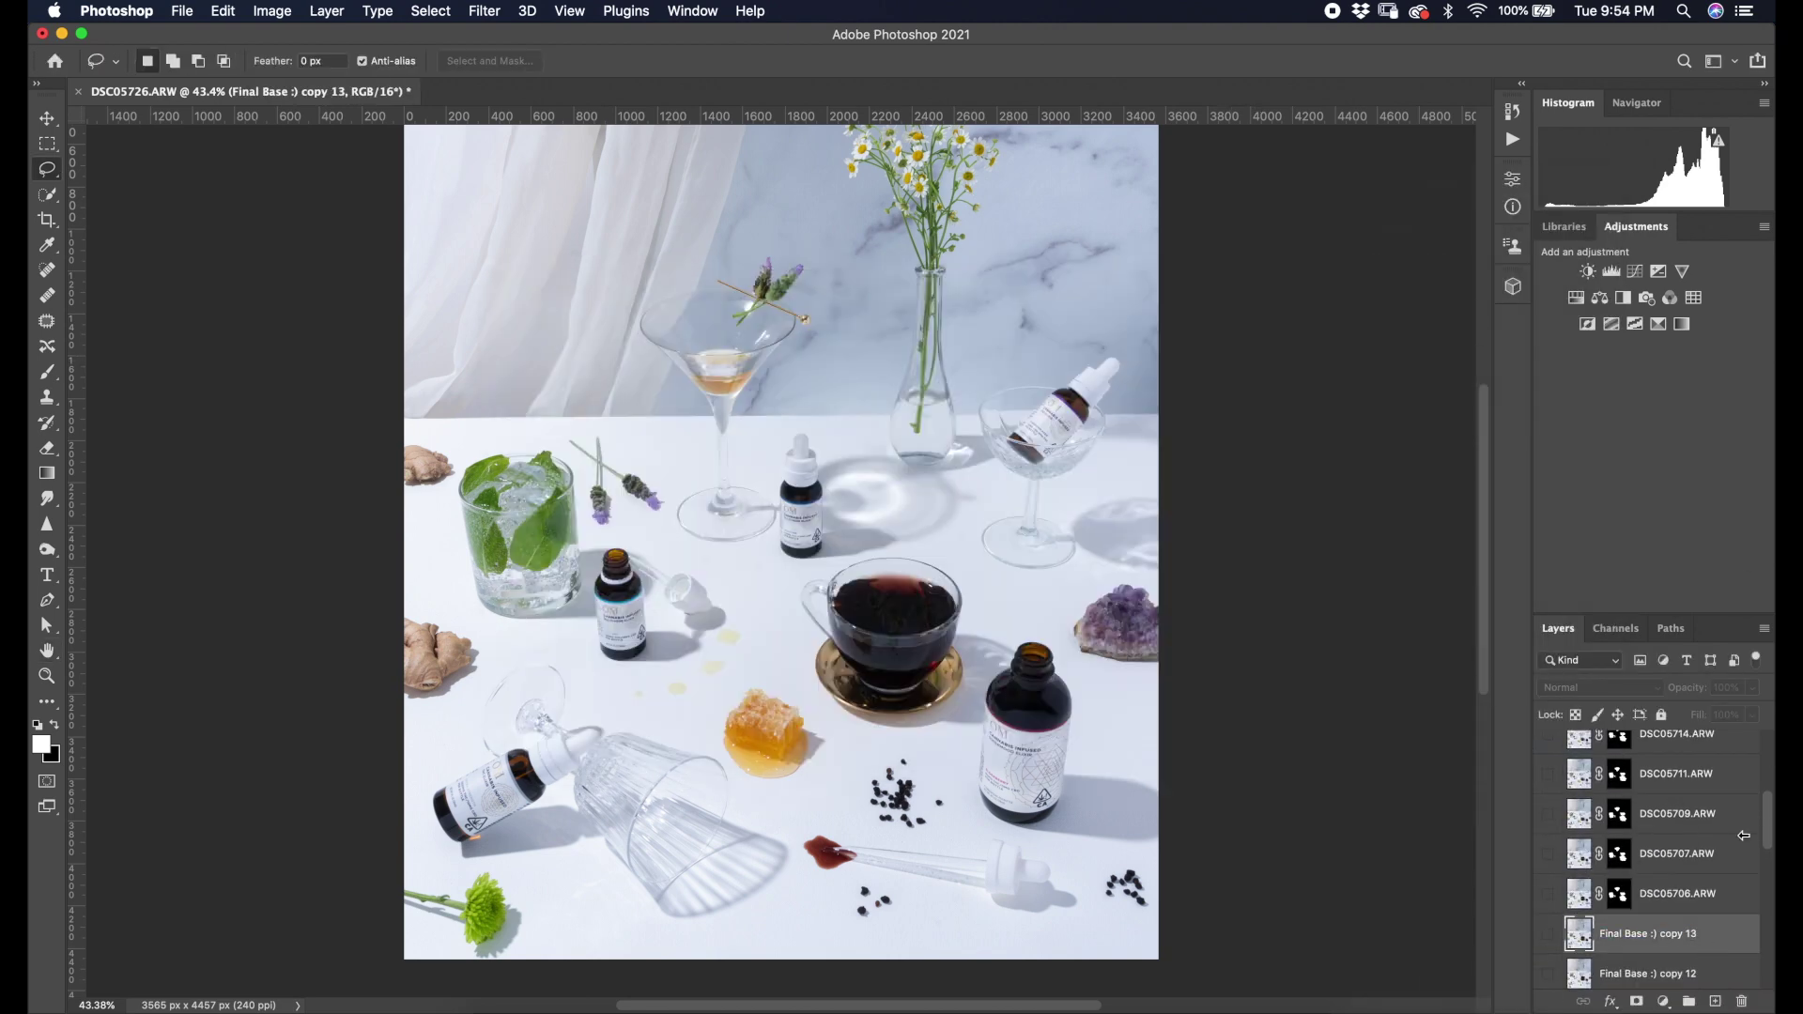
left_click_drag(1716, 933, 1702, 834)
Make another copy of the Final Base layer and place it directly below DSC05707.ARW.
scroll(1697, 893, "down", 3)
scroll(1694, 896, "down", 2)
left_click_drag(1677, 914, 1715, 1001)
key("super+bracketright")
scroll(1715, 930, "down", 2)
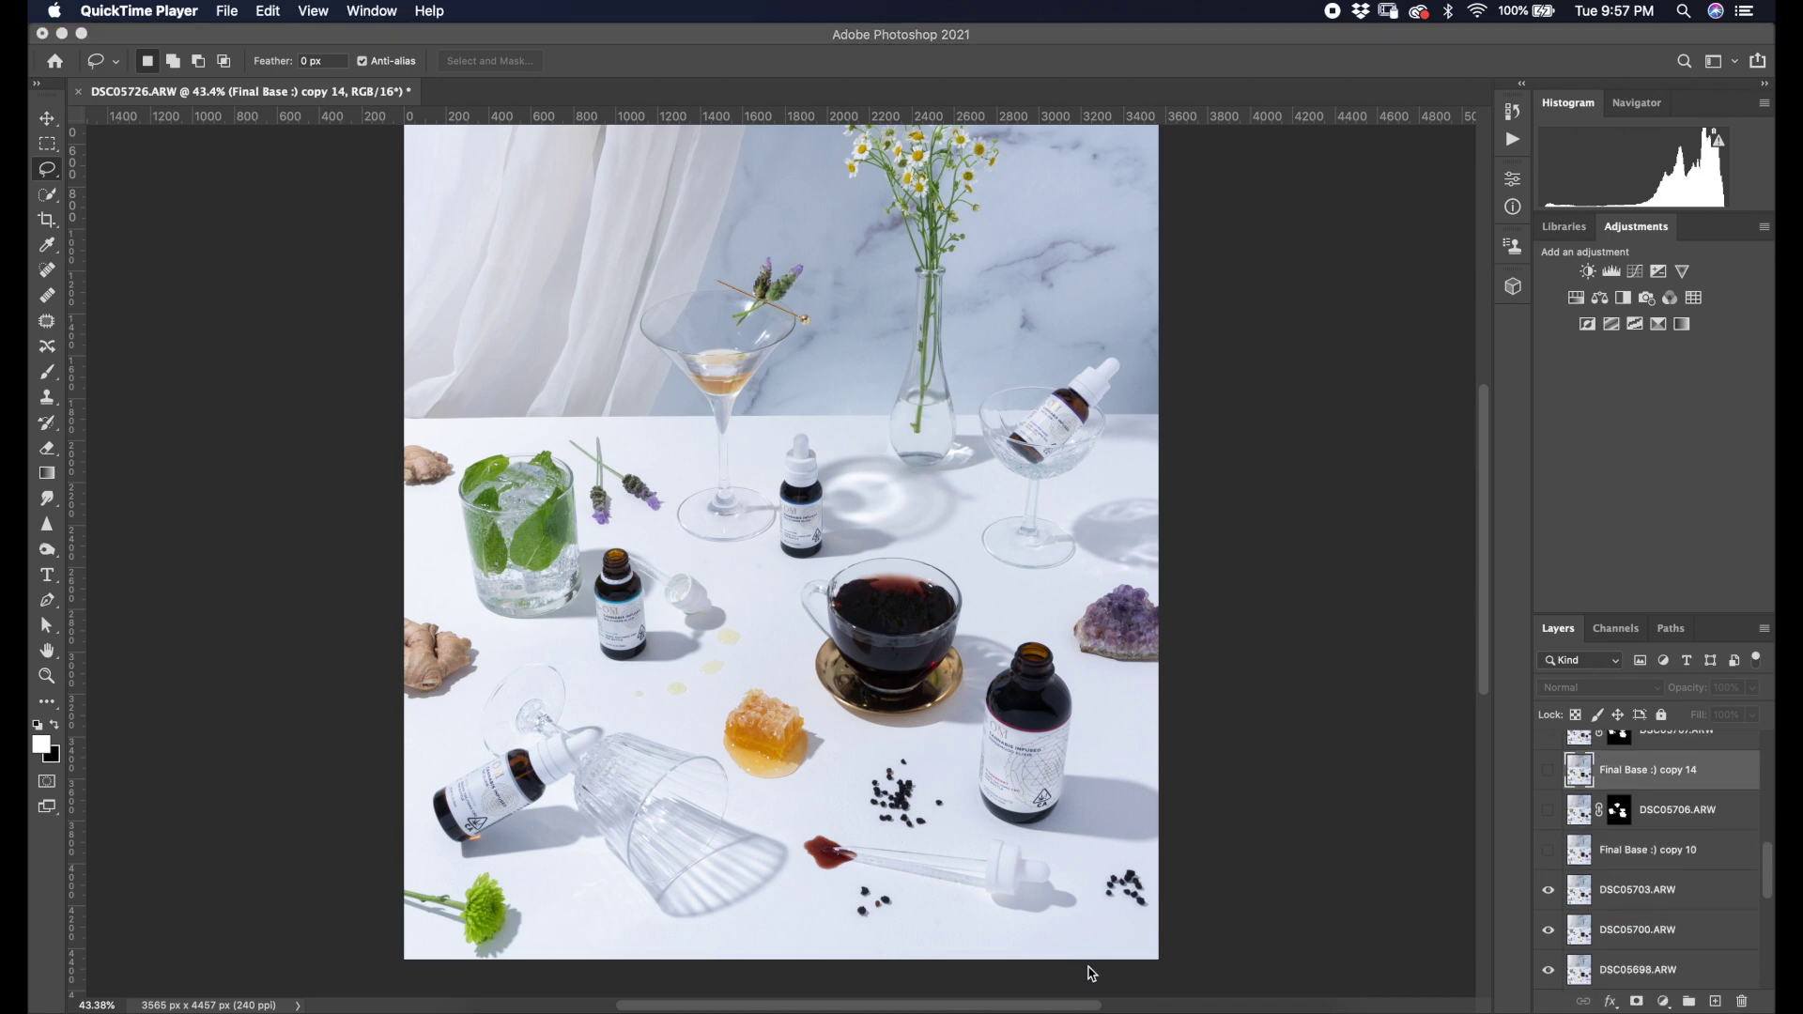
Show DSC05706.ARW and "Final Base :) copy 10" beneath it, and merge the two layers.
left_click(311, 456)
scroll(1703, 768, "up", 1)
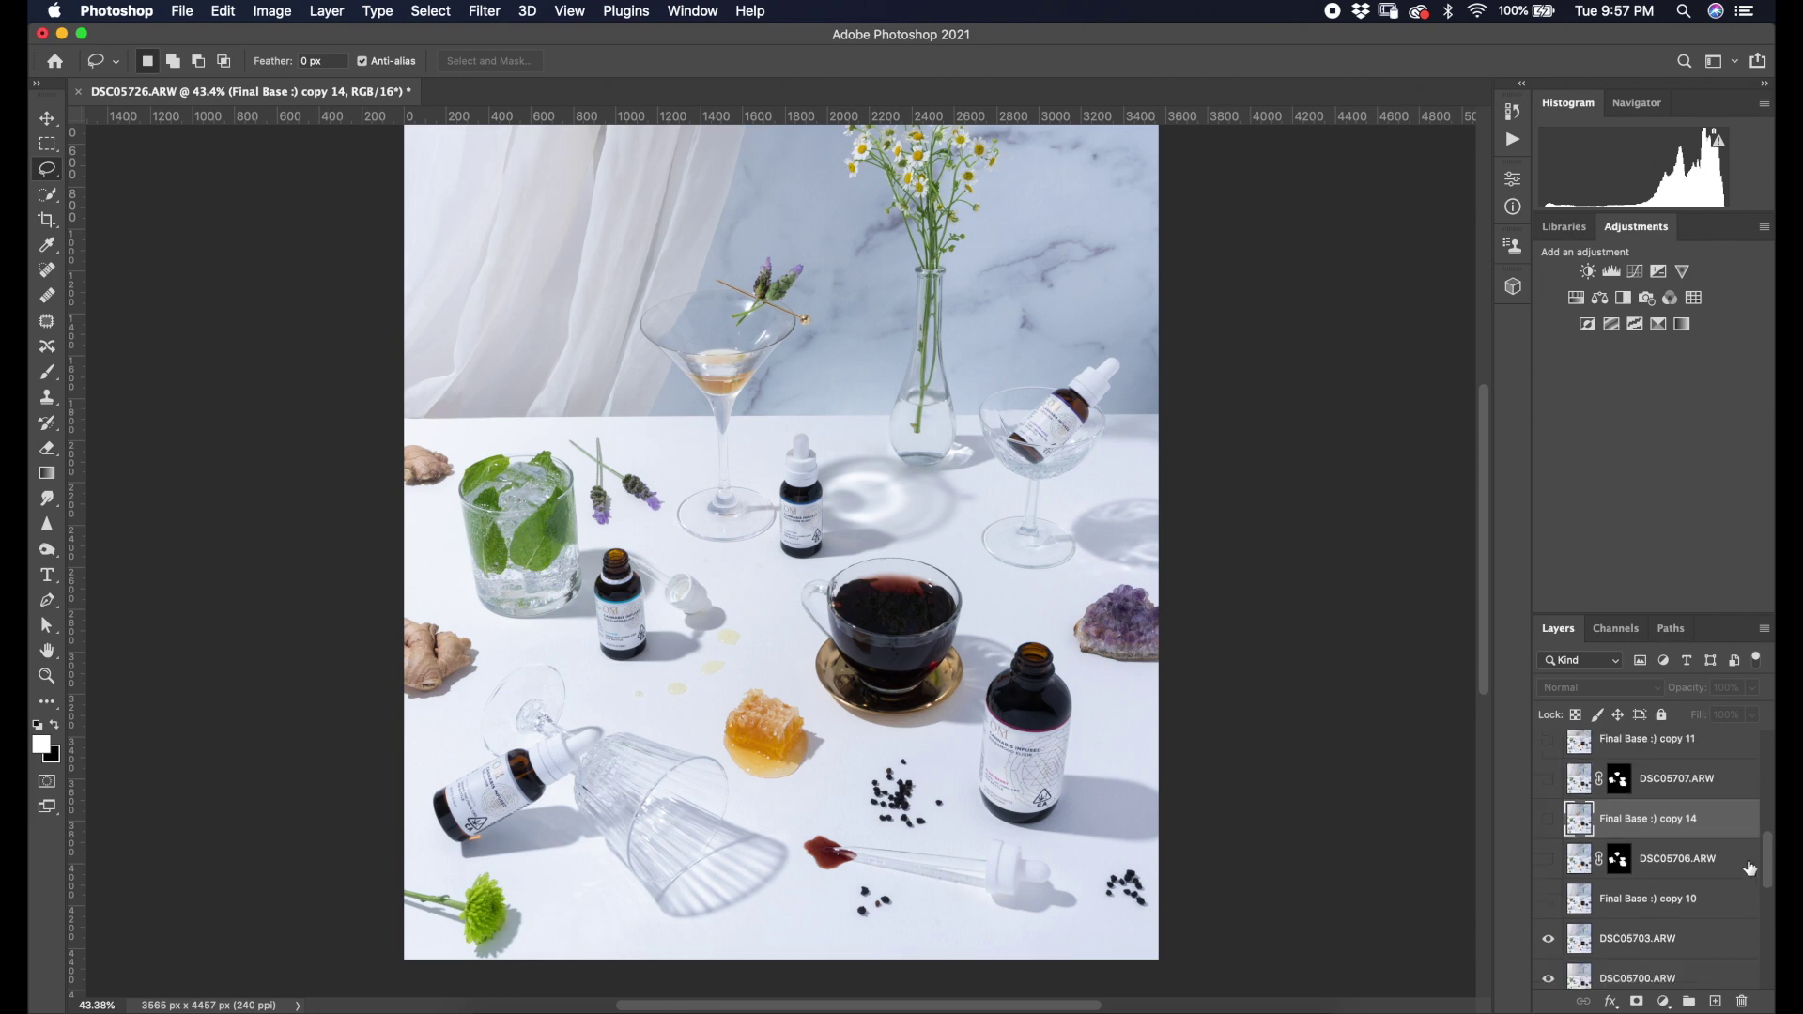
left_click(1547, 861)
left_click(1547, 819)
left_click(1602, 826)
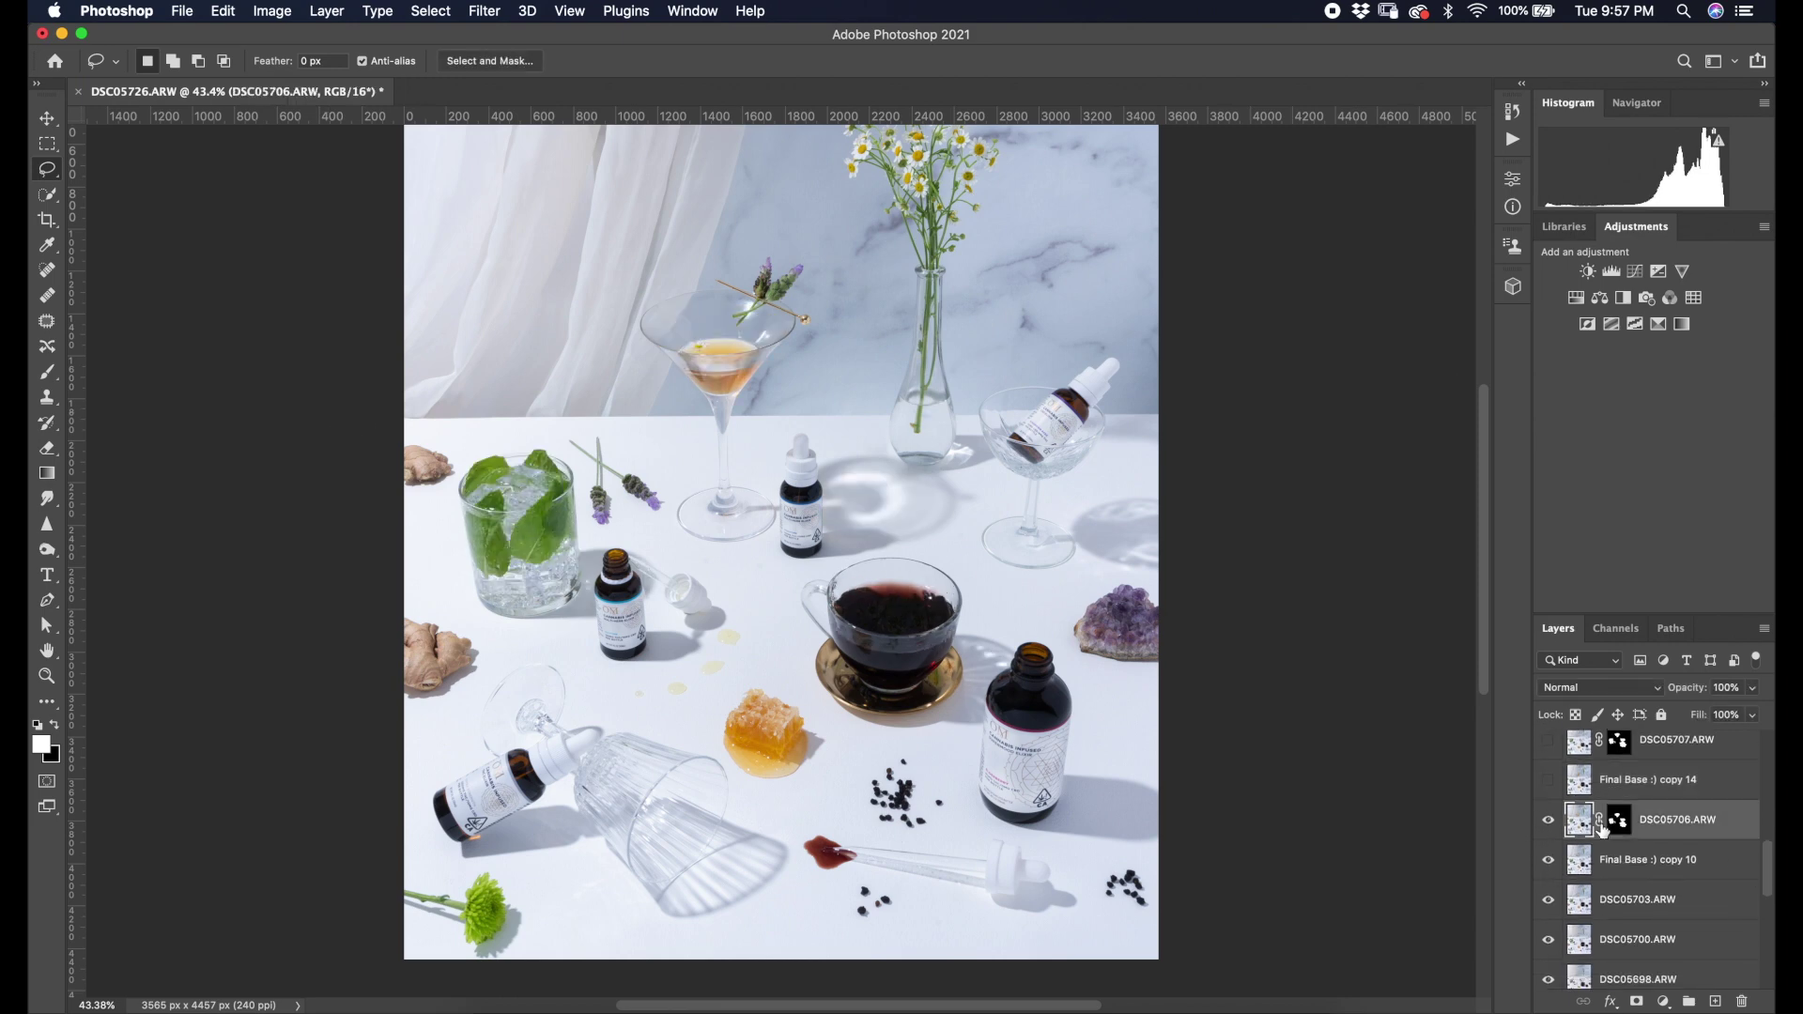
left_click(1667, 862, "shift")
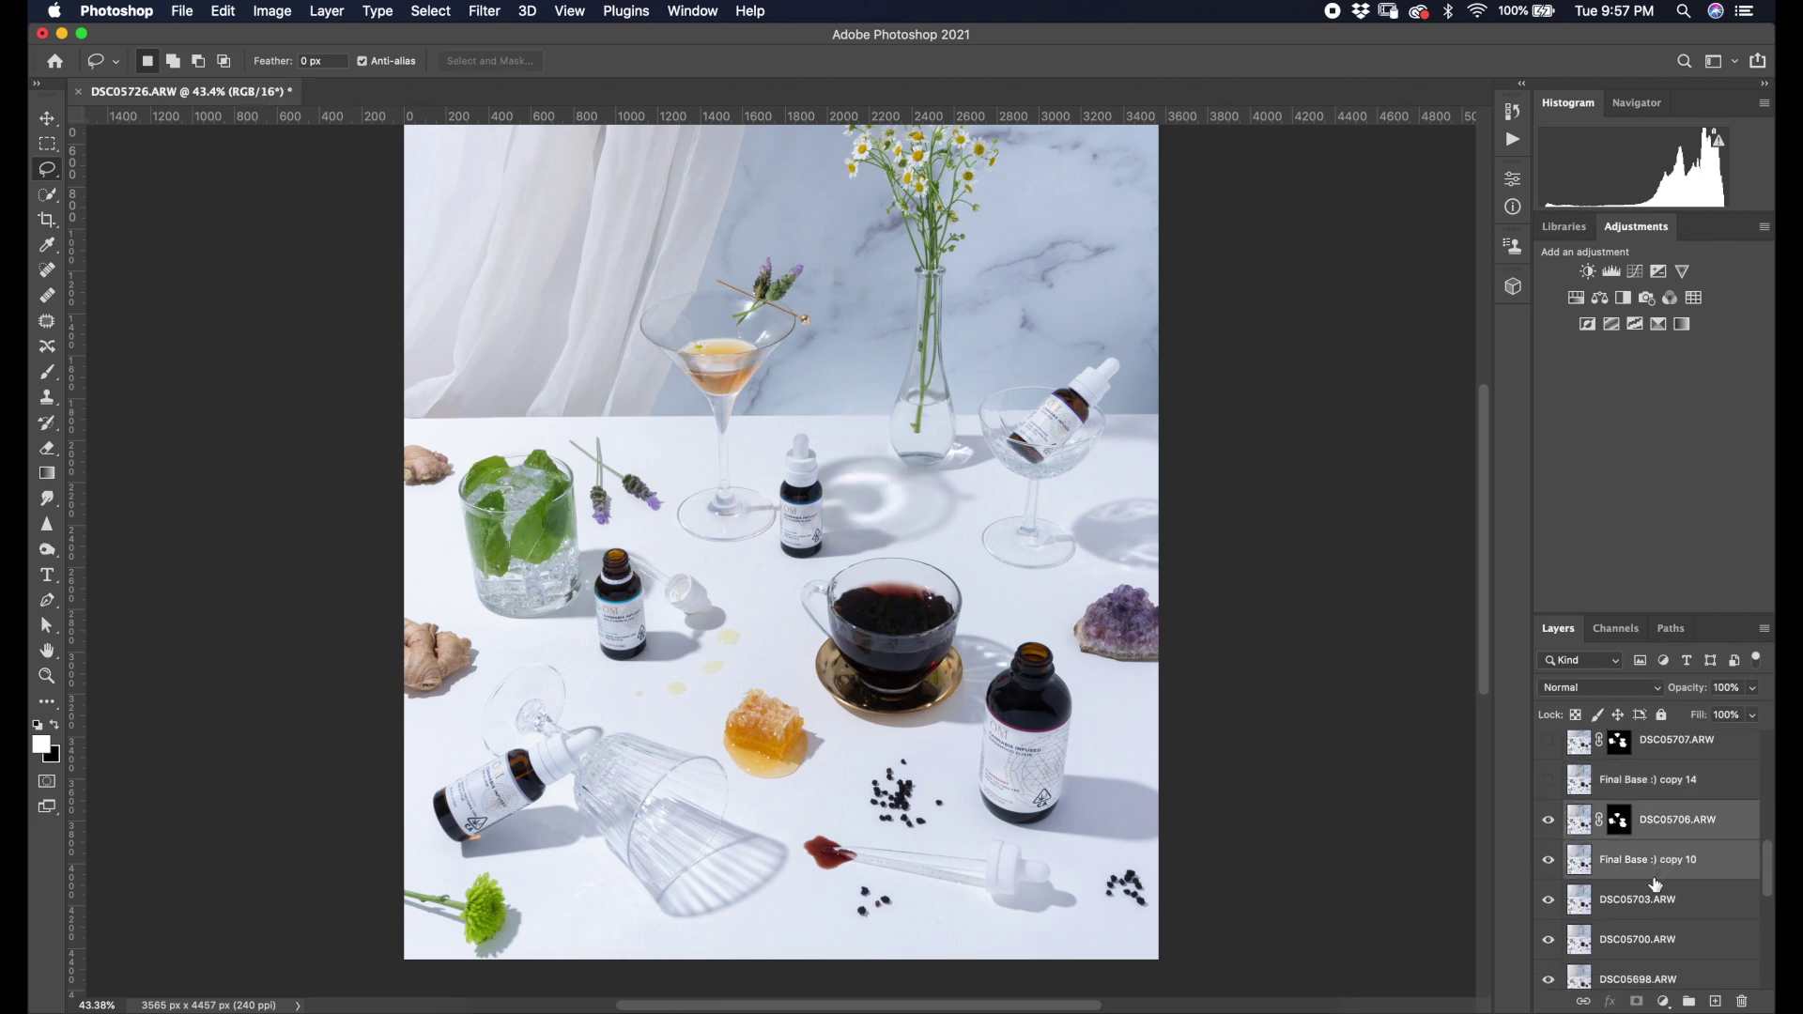
right_click(1655, 871)
left_click(1503, 740)
Show DSC05707.ARW and "Final Base :) copy 14" beneath it, and merge the two layers.
scroll(1650, 835, "up", 3)
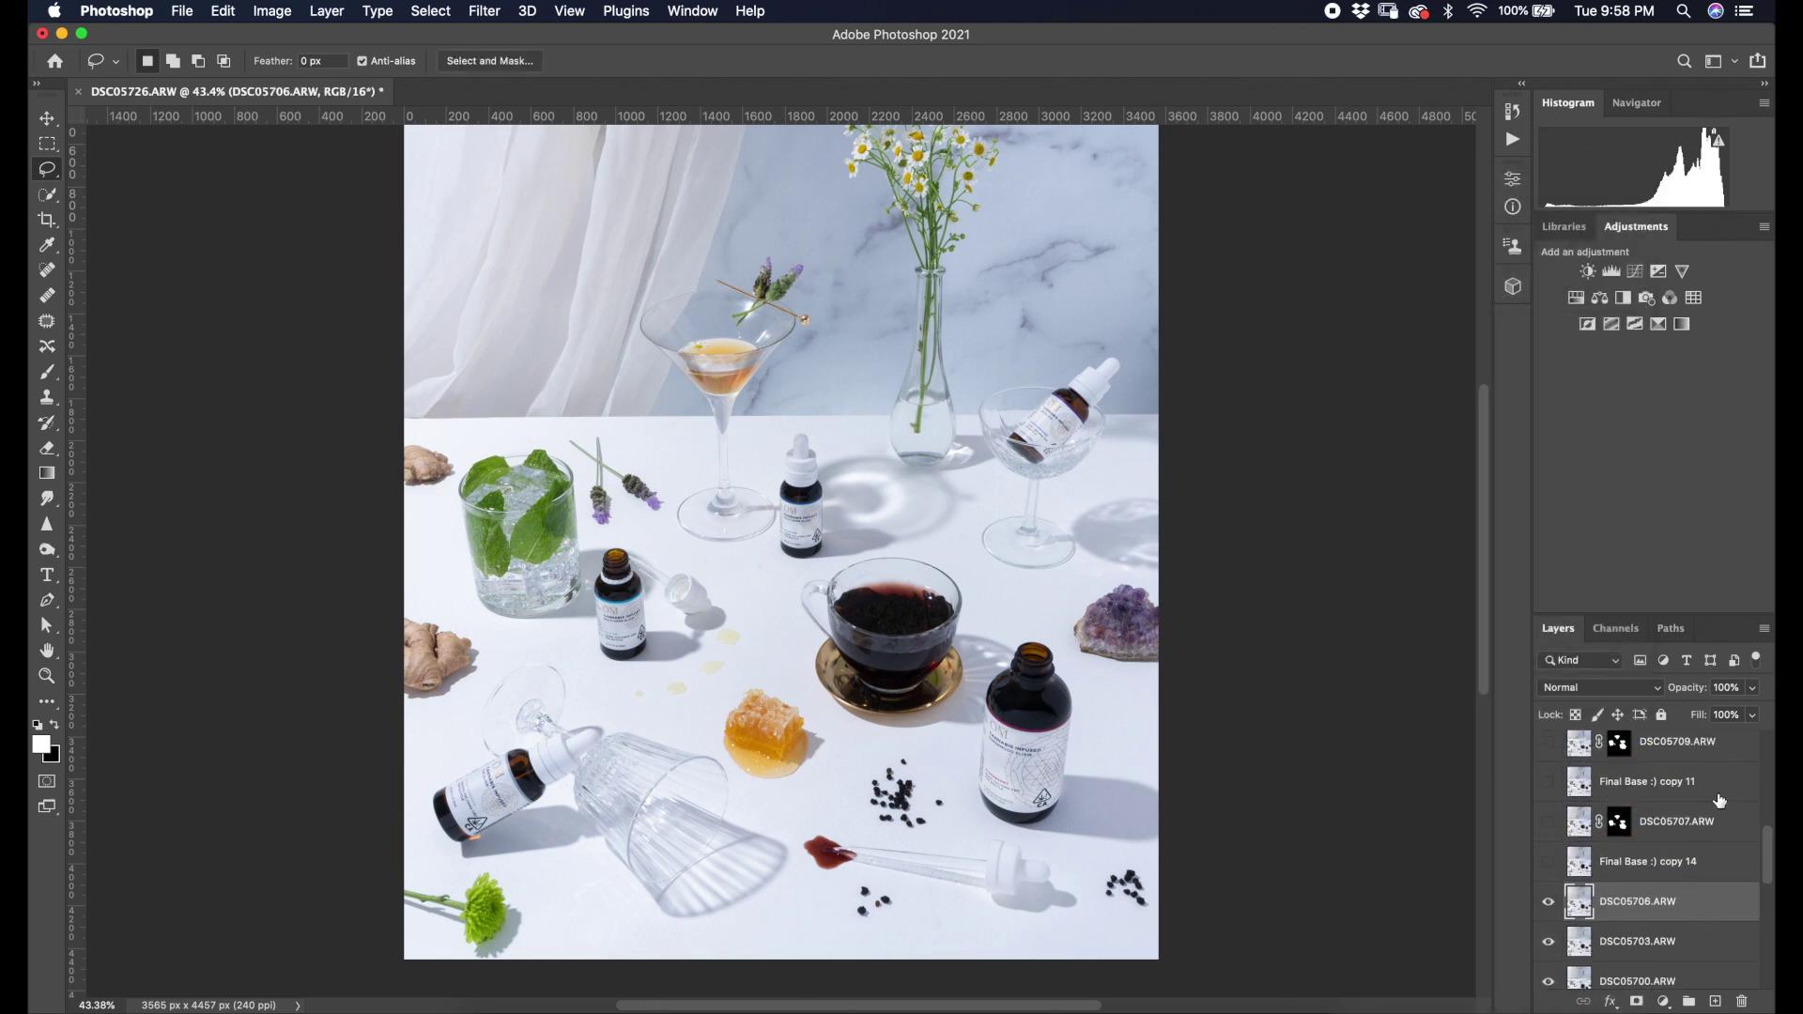
left_click(1548, 852)
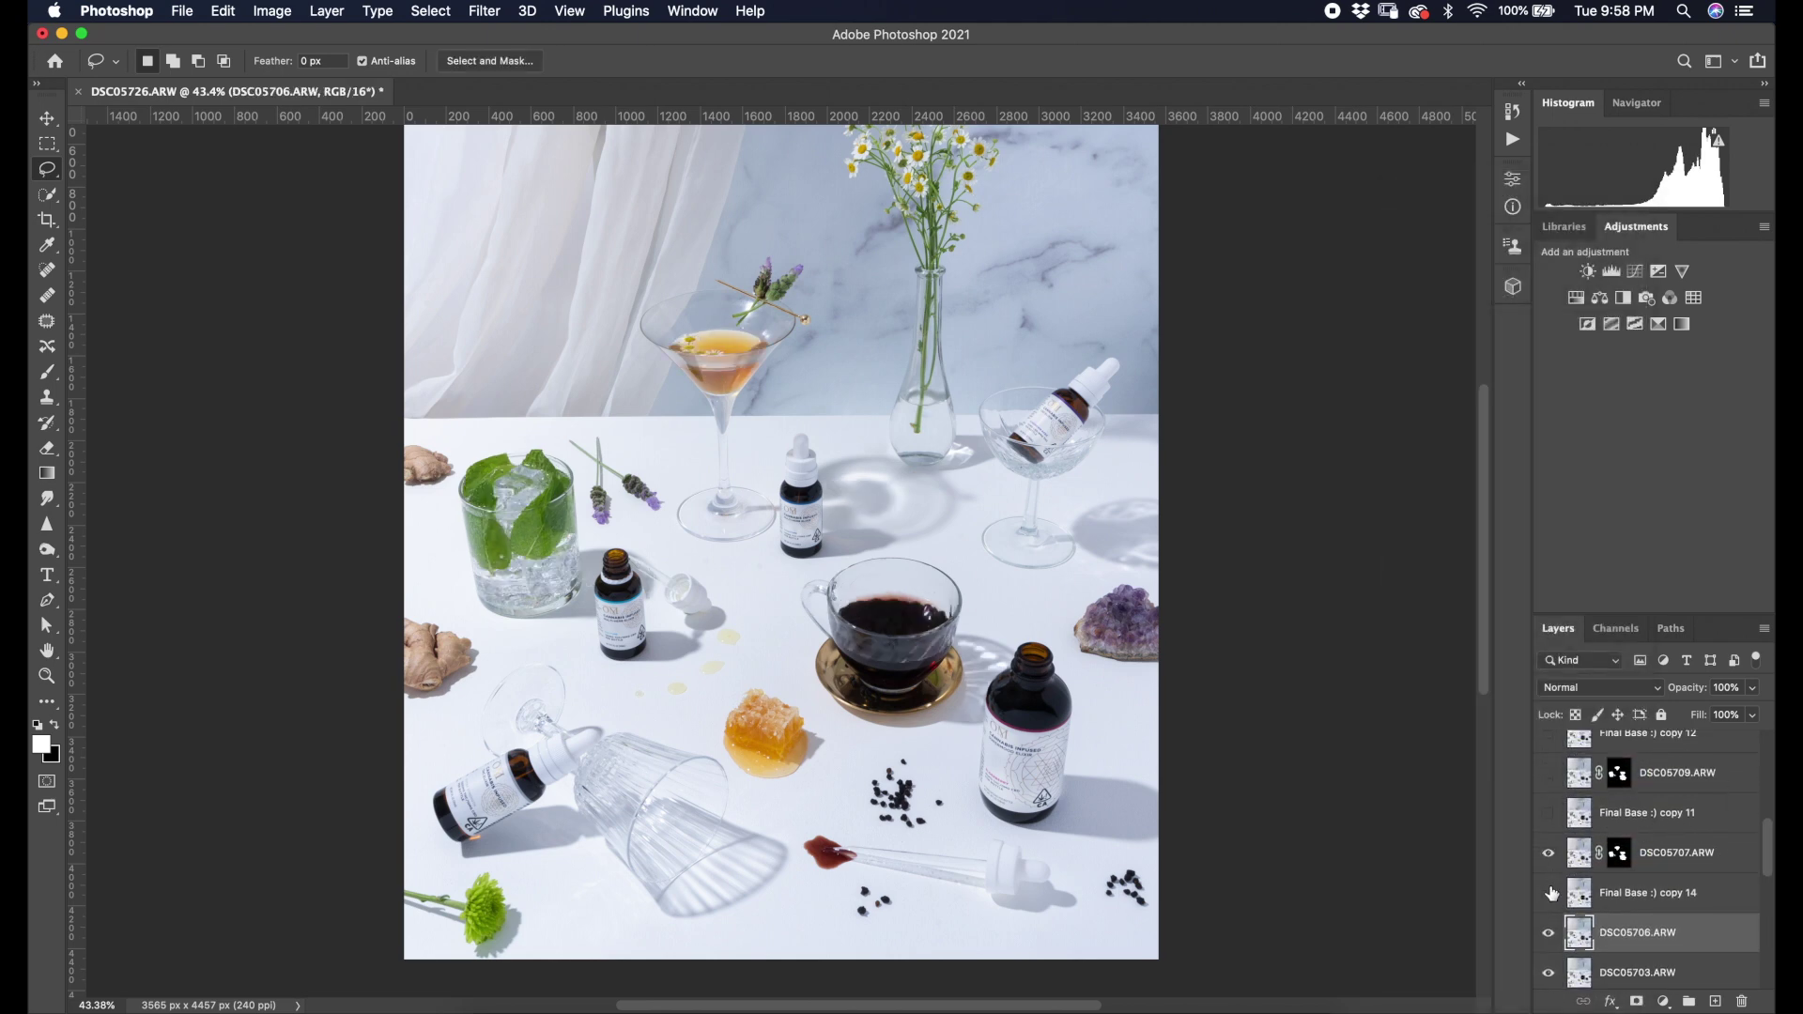
left_click(1625, 892)
left_click(1589, 858)
left_click(1631, 902, "shift")
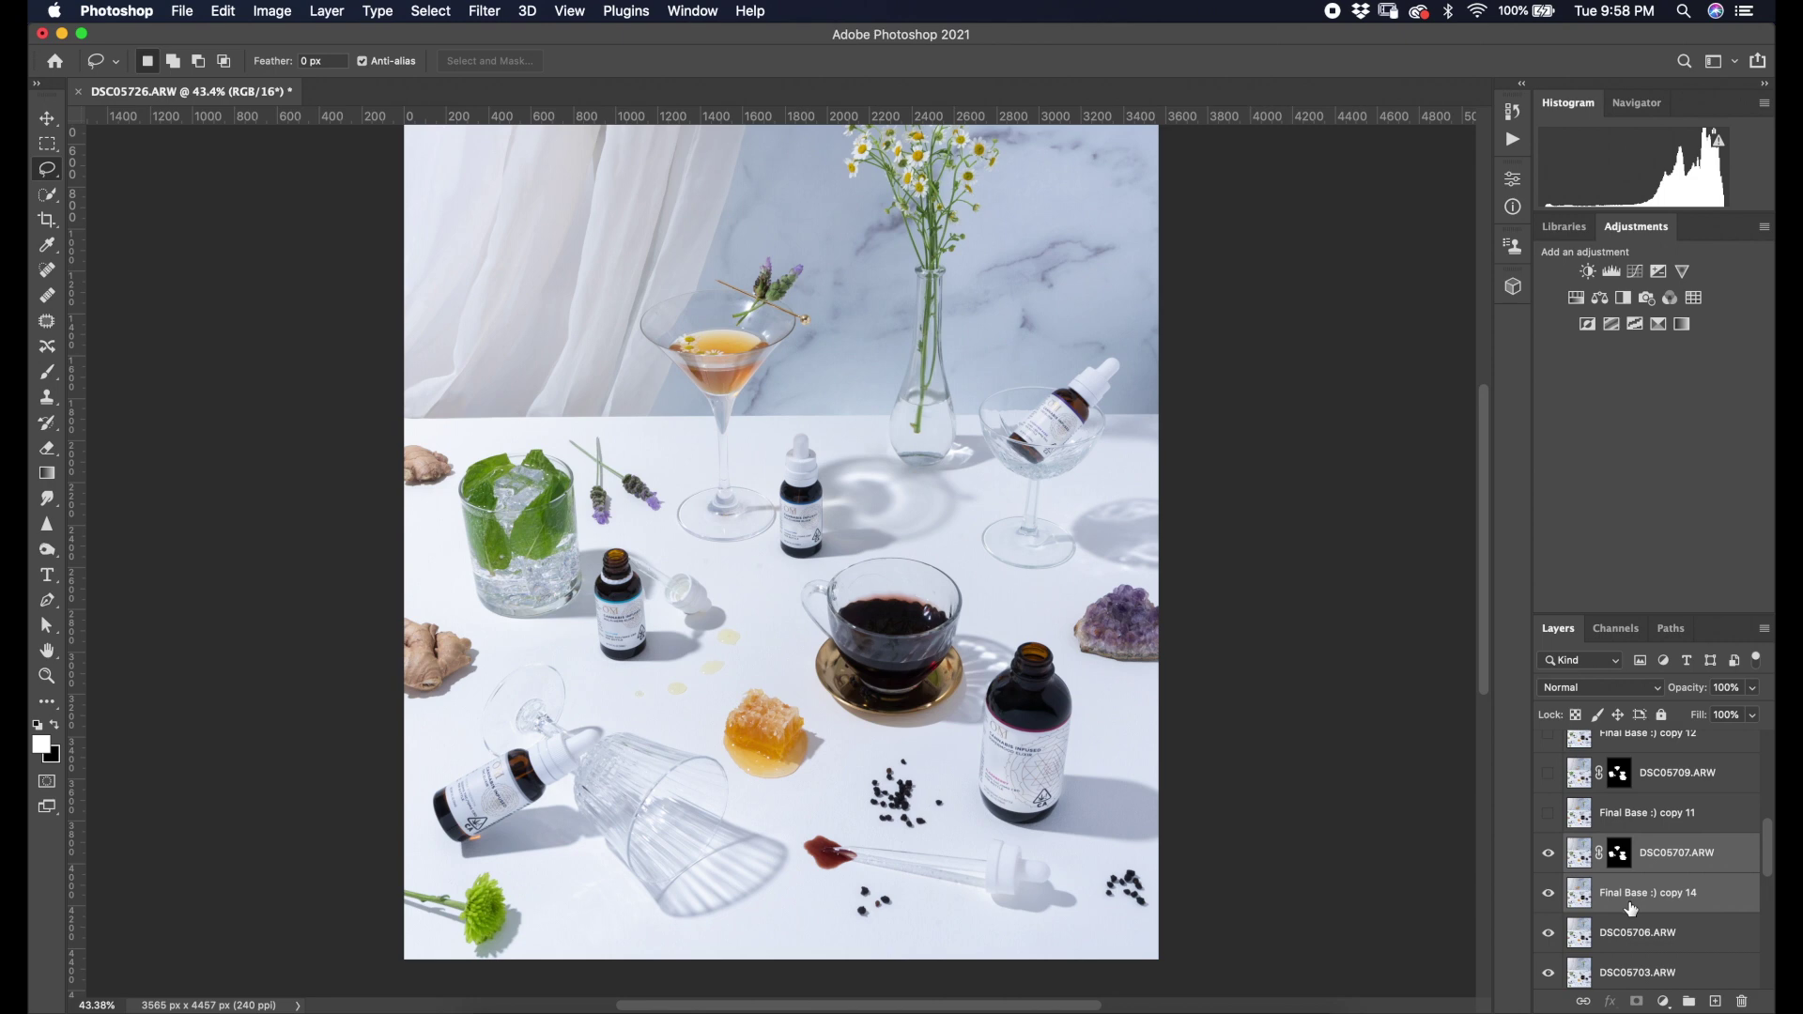
right_click(1631, 909)
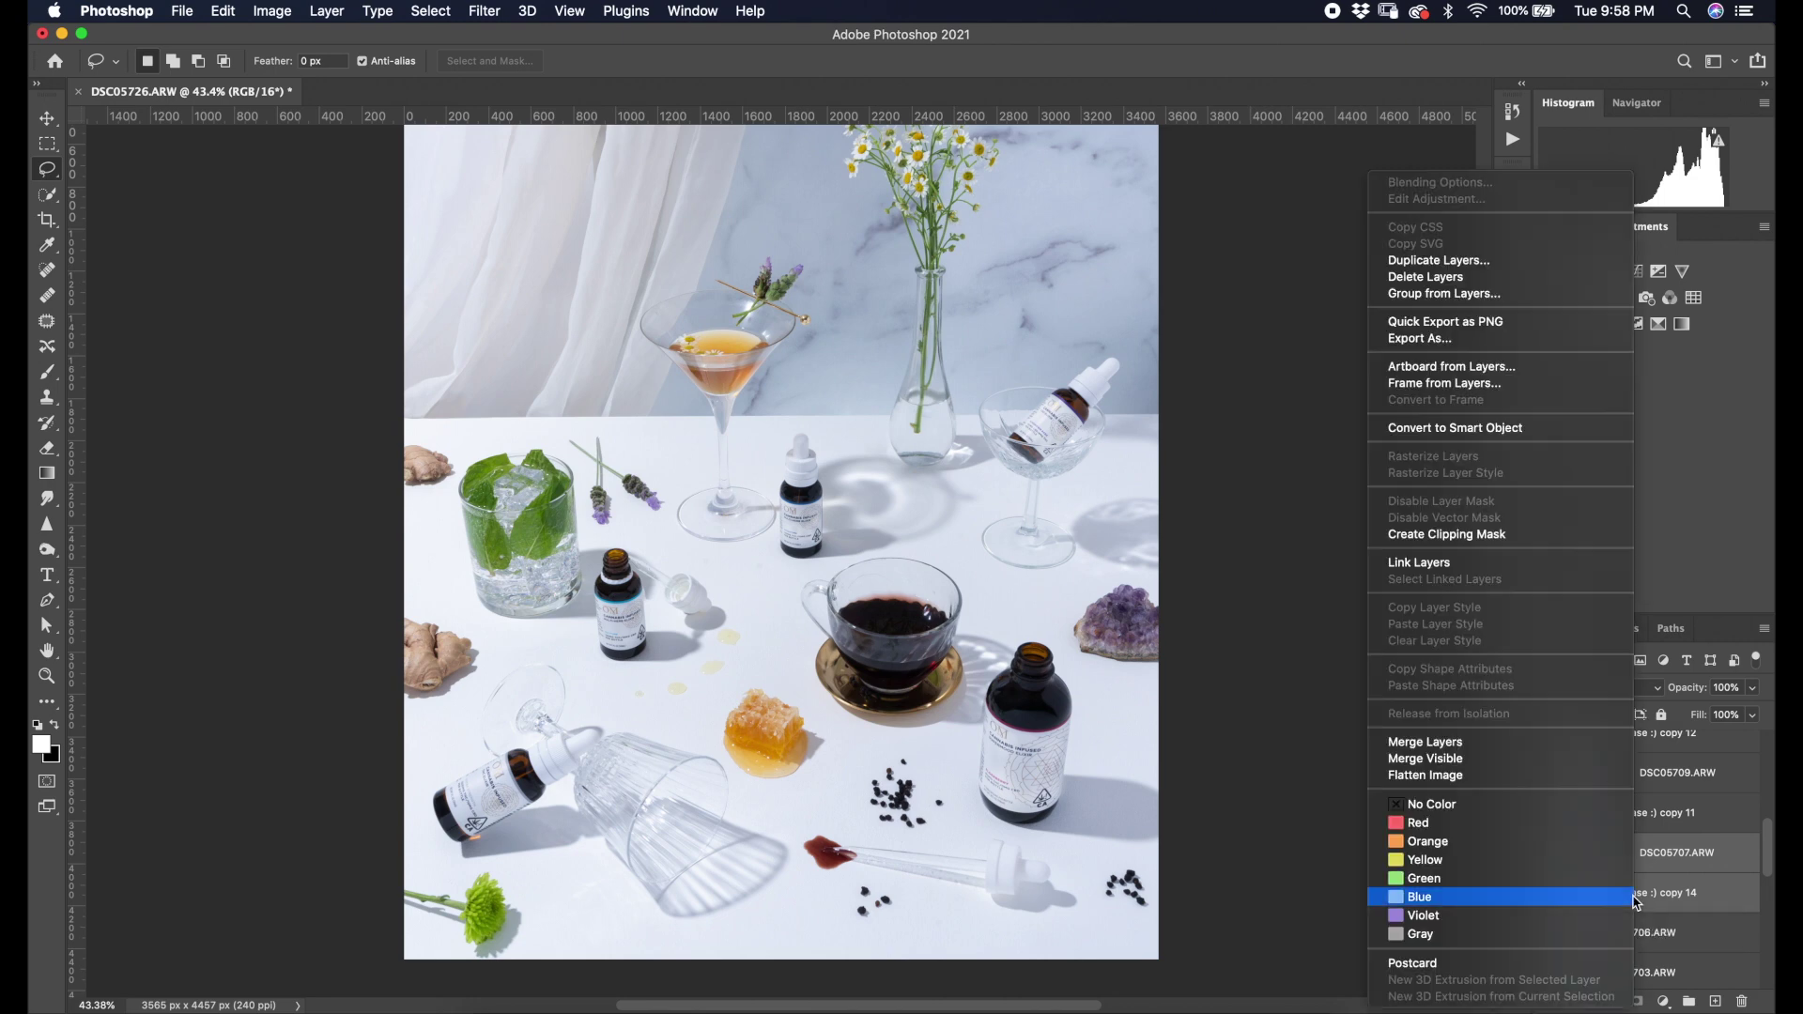
left_click(1506, 746)
Show DSC05709.ARW and "Final Base :) copy 11" beneath it, and merge the two layers.
scroll(1672, 825, "up", 1)
left_click(1549, 892)
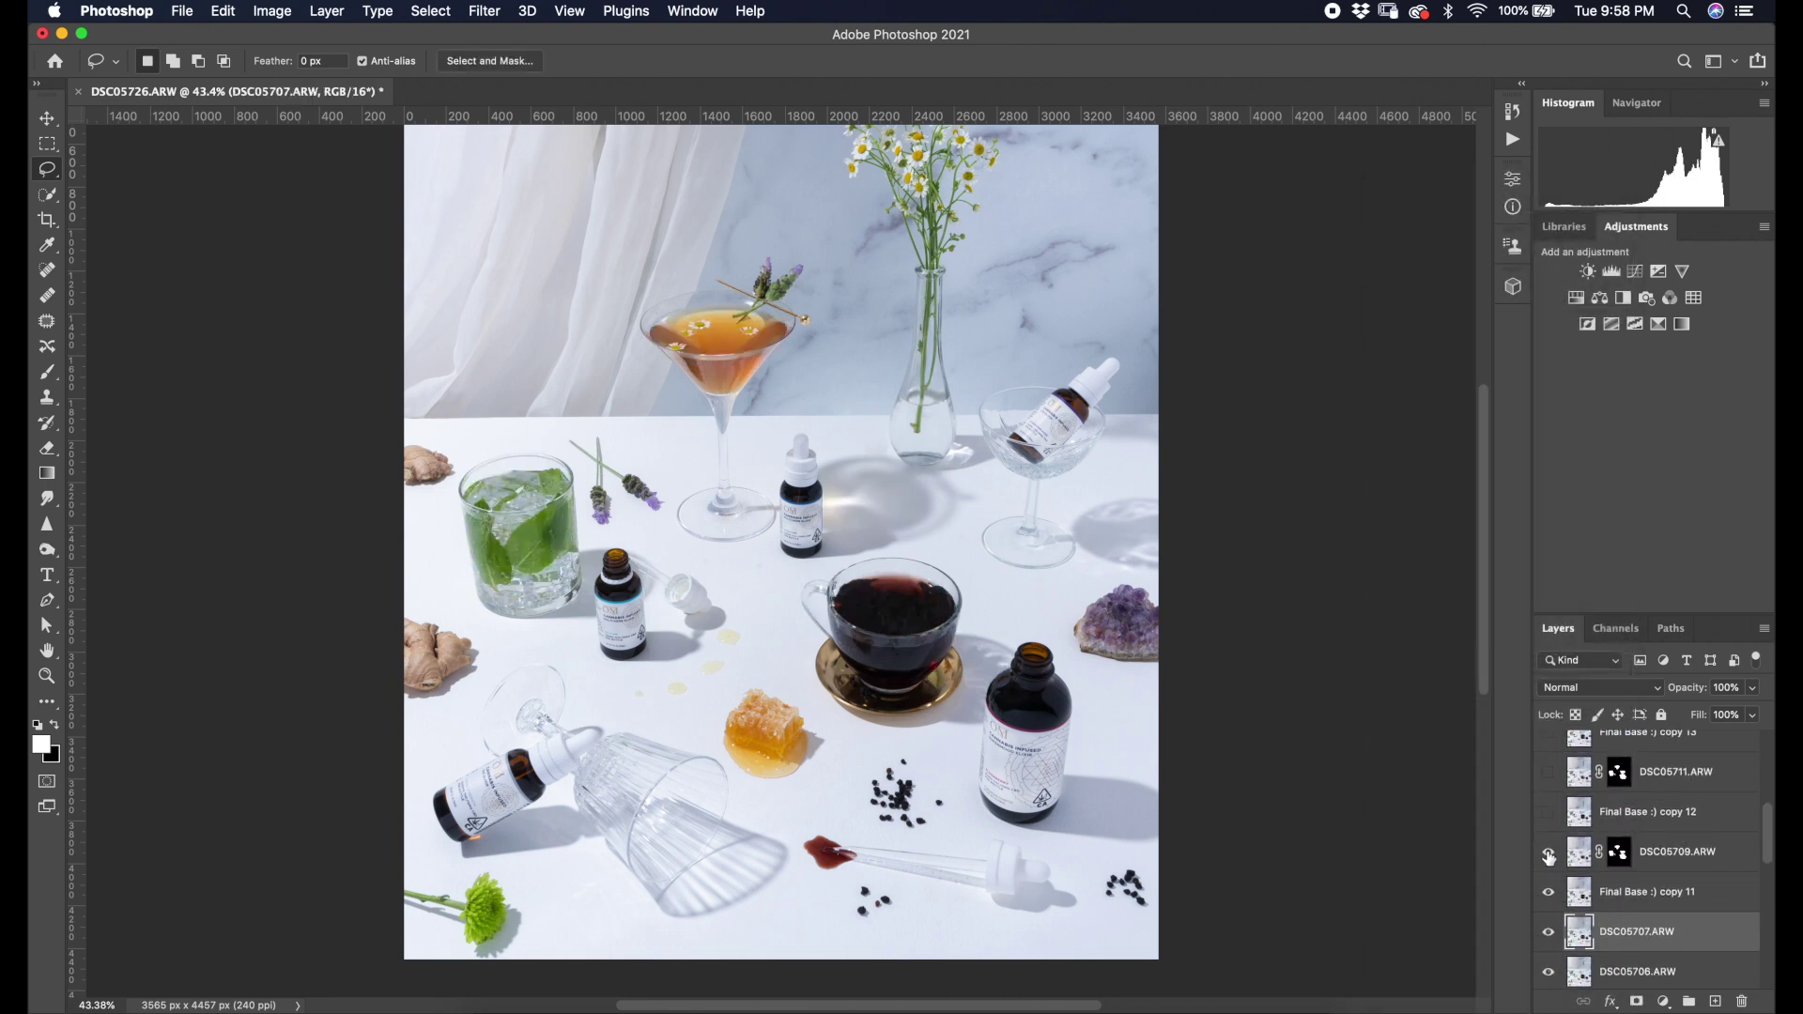
left_click(1549, 853)
left_click(1589, 868)
left_click(1630, 902, "shift")
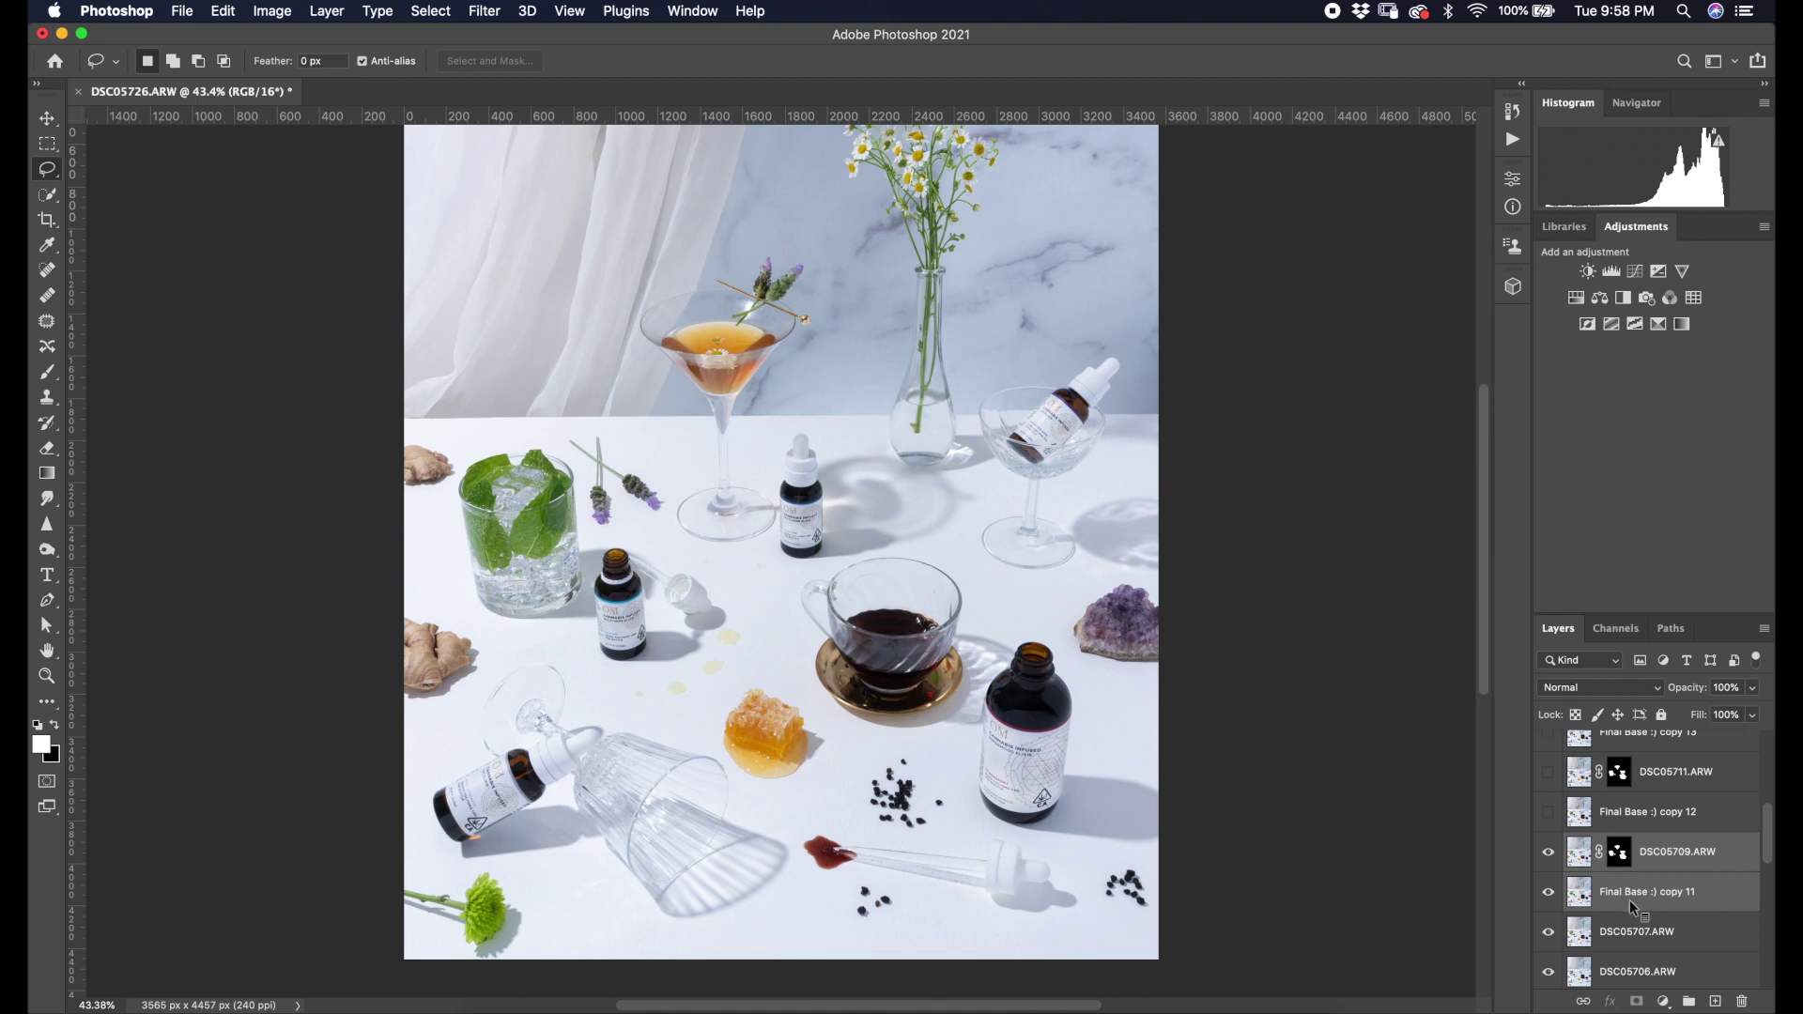
right_click(1631, 900)
left_click(1503, 747)
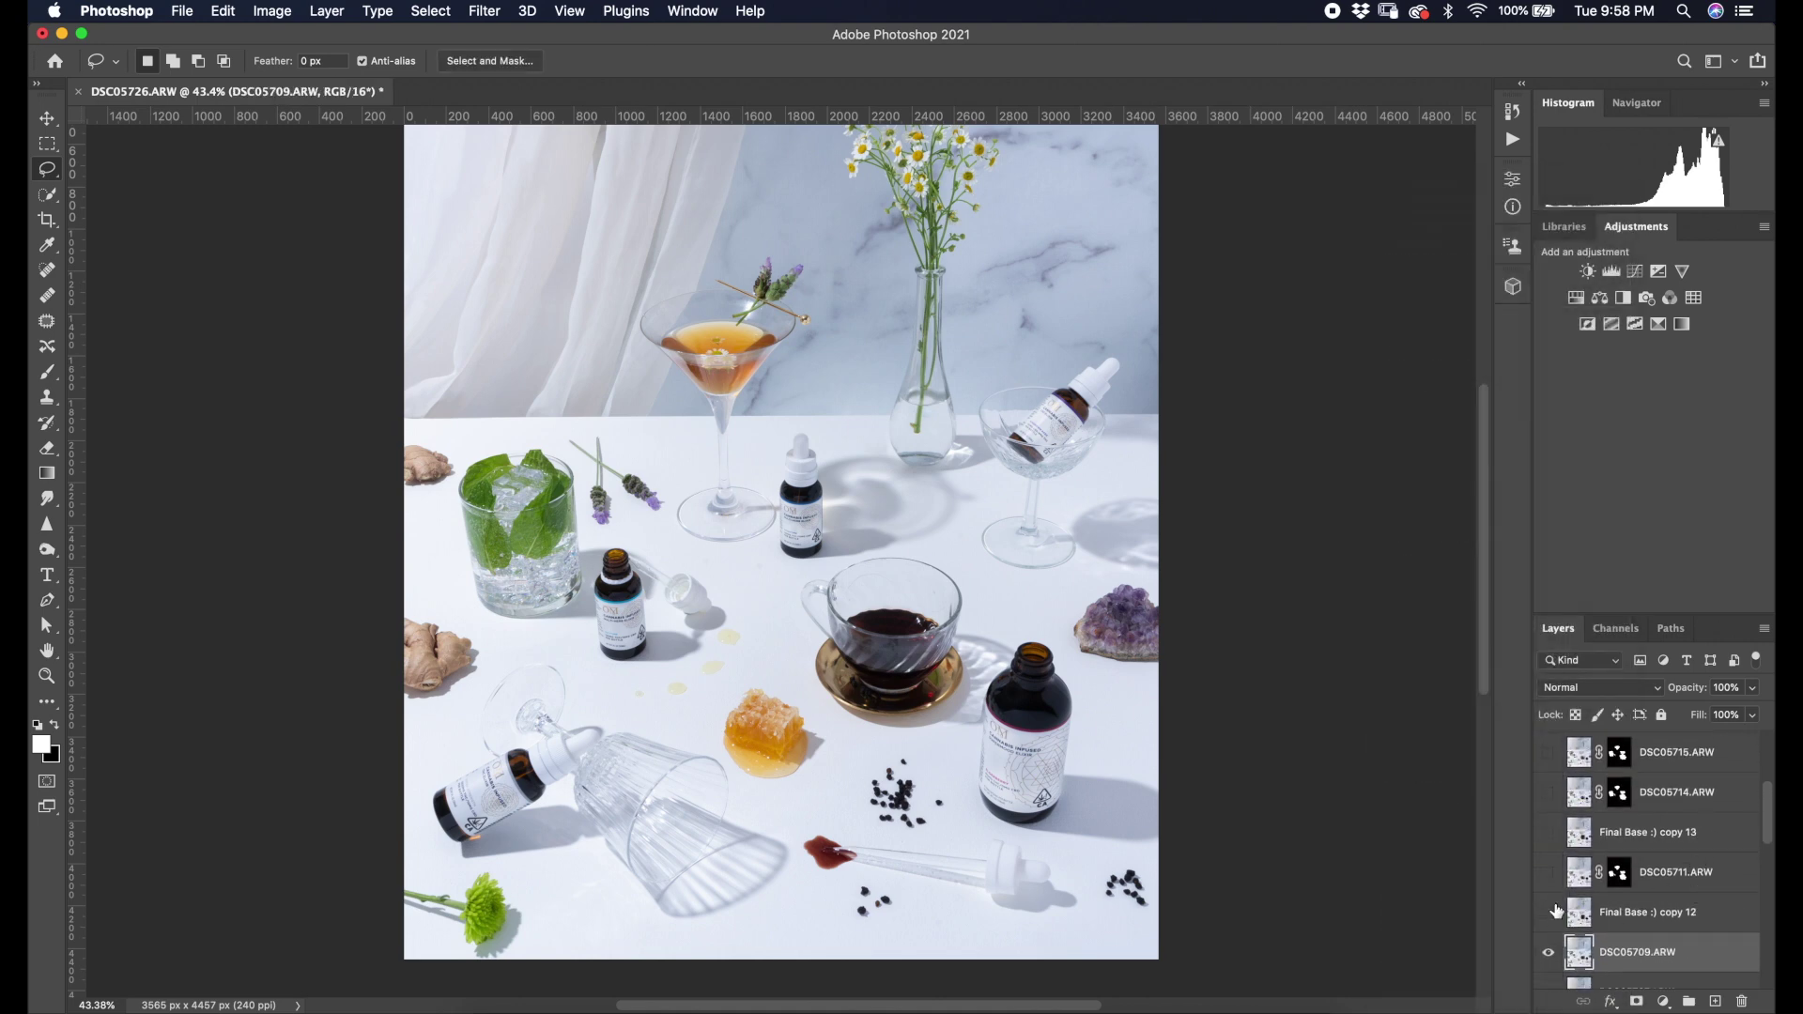
Show DSC05711.ARW and merge it with "Final Base :) copy 12" beneath it.
left_click(1546, 873)
left_click(1643, 875)
left_click(1637, 921, "shift")
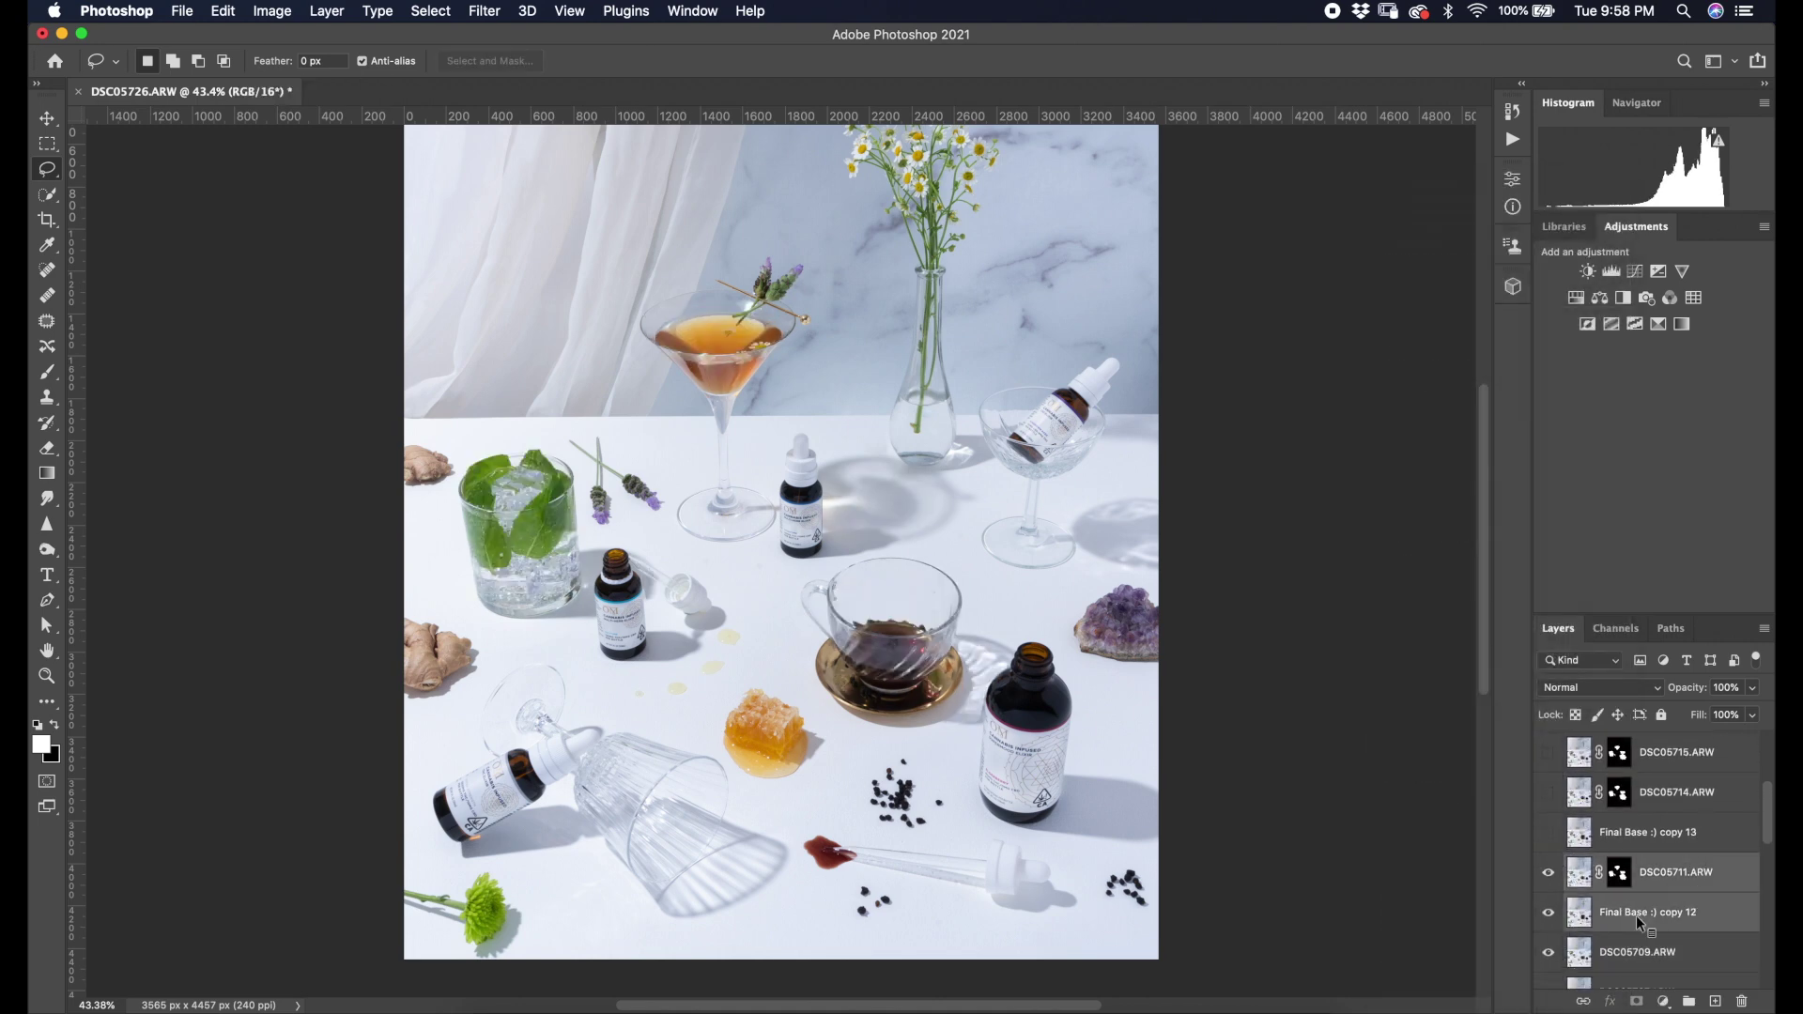
right_click(1639, 923)
left_click(1521, 742)
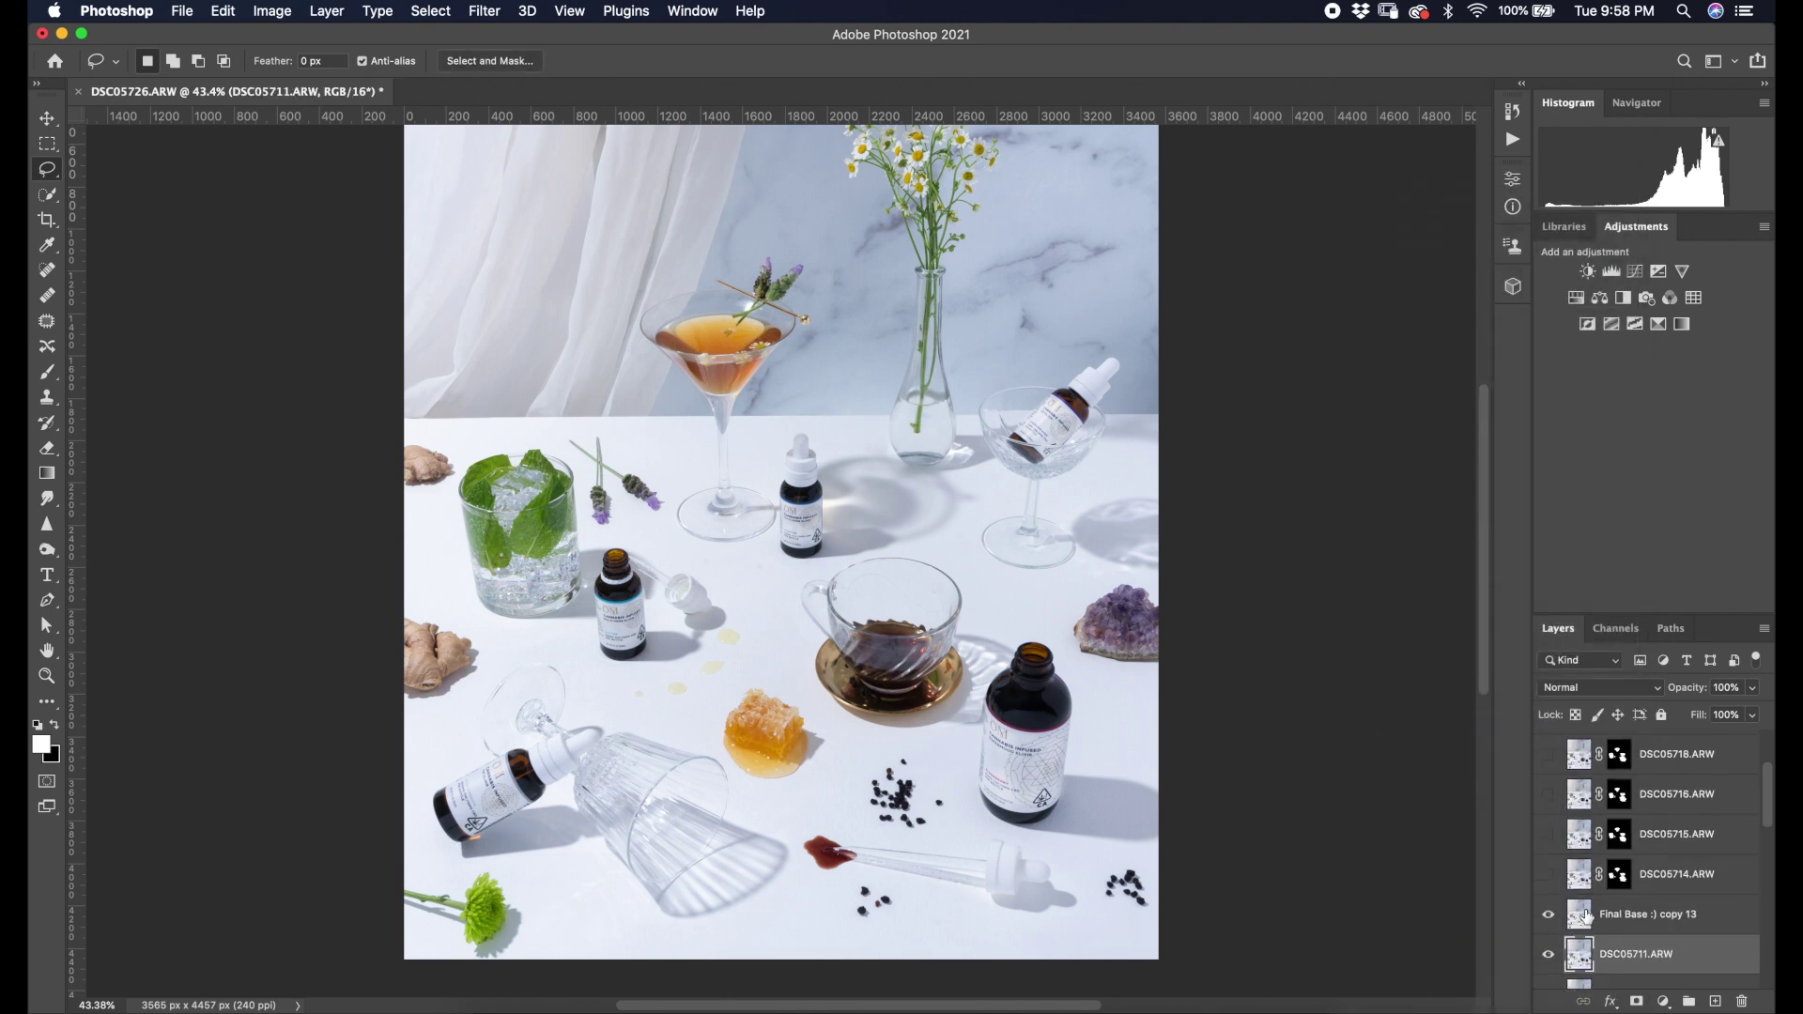
Duplicate the Final Base layer several times and place one copy directly beneath each masked shot from DSC05715.ARW up to DSC05723.ARW.
left_click_drag(1688, 919, 1715, 1002)
left_click_drag(1698, 927, 1684, 782)
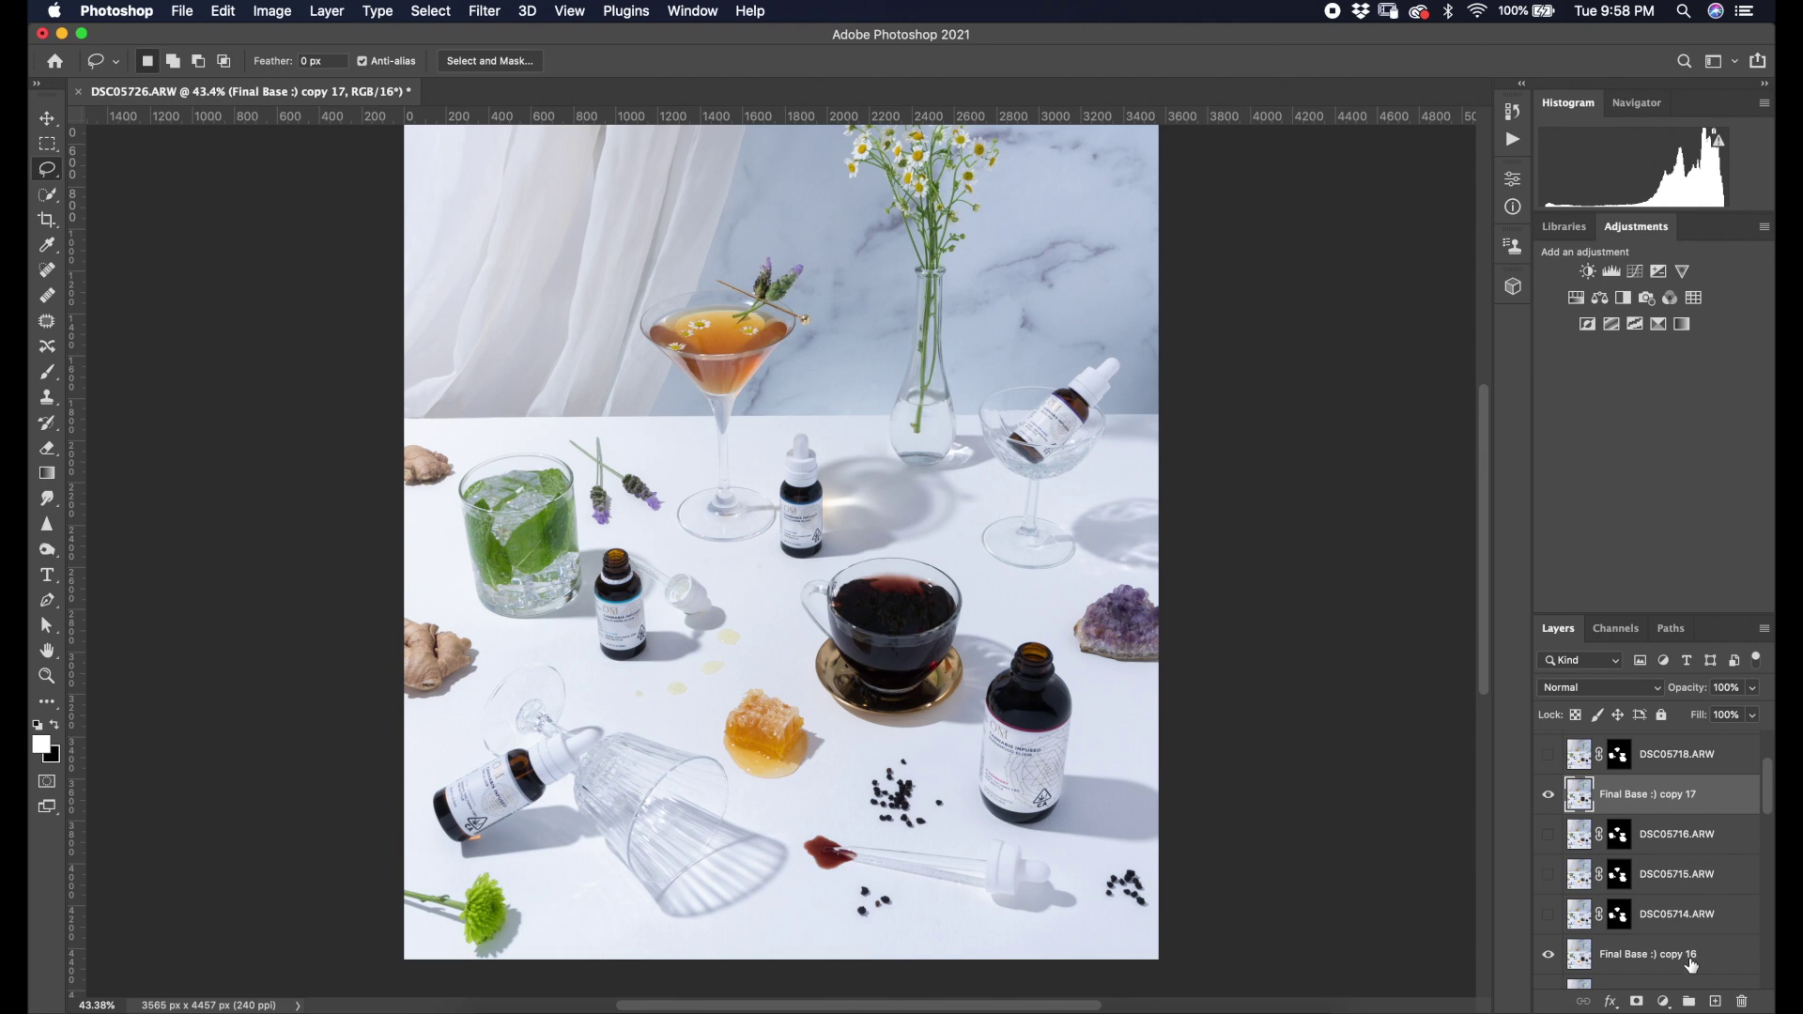
left_click_drag(1691, 965, 1715, 1002)
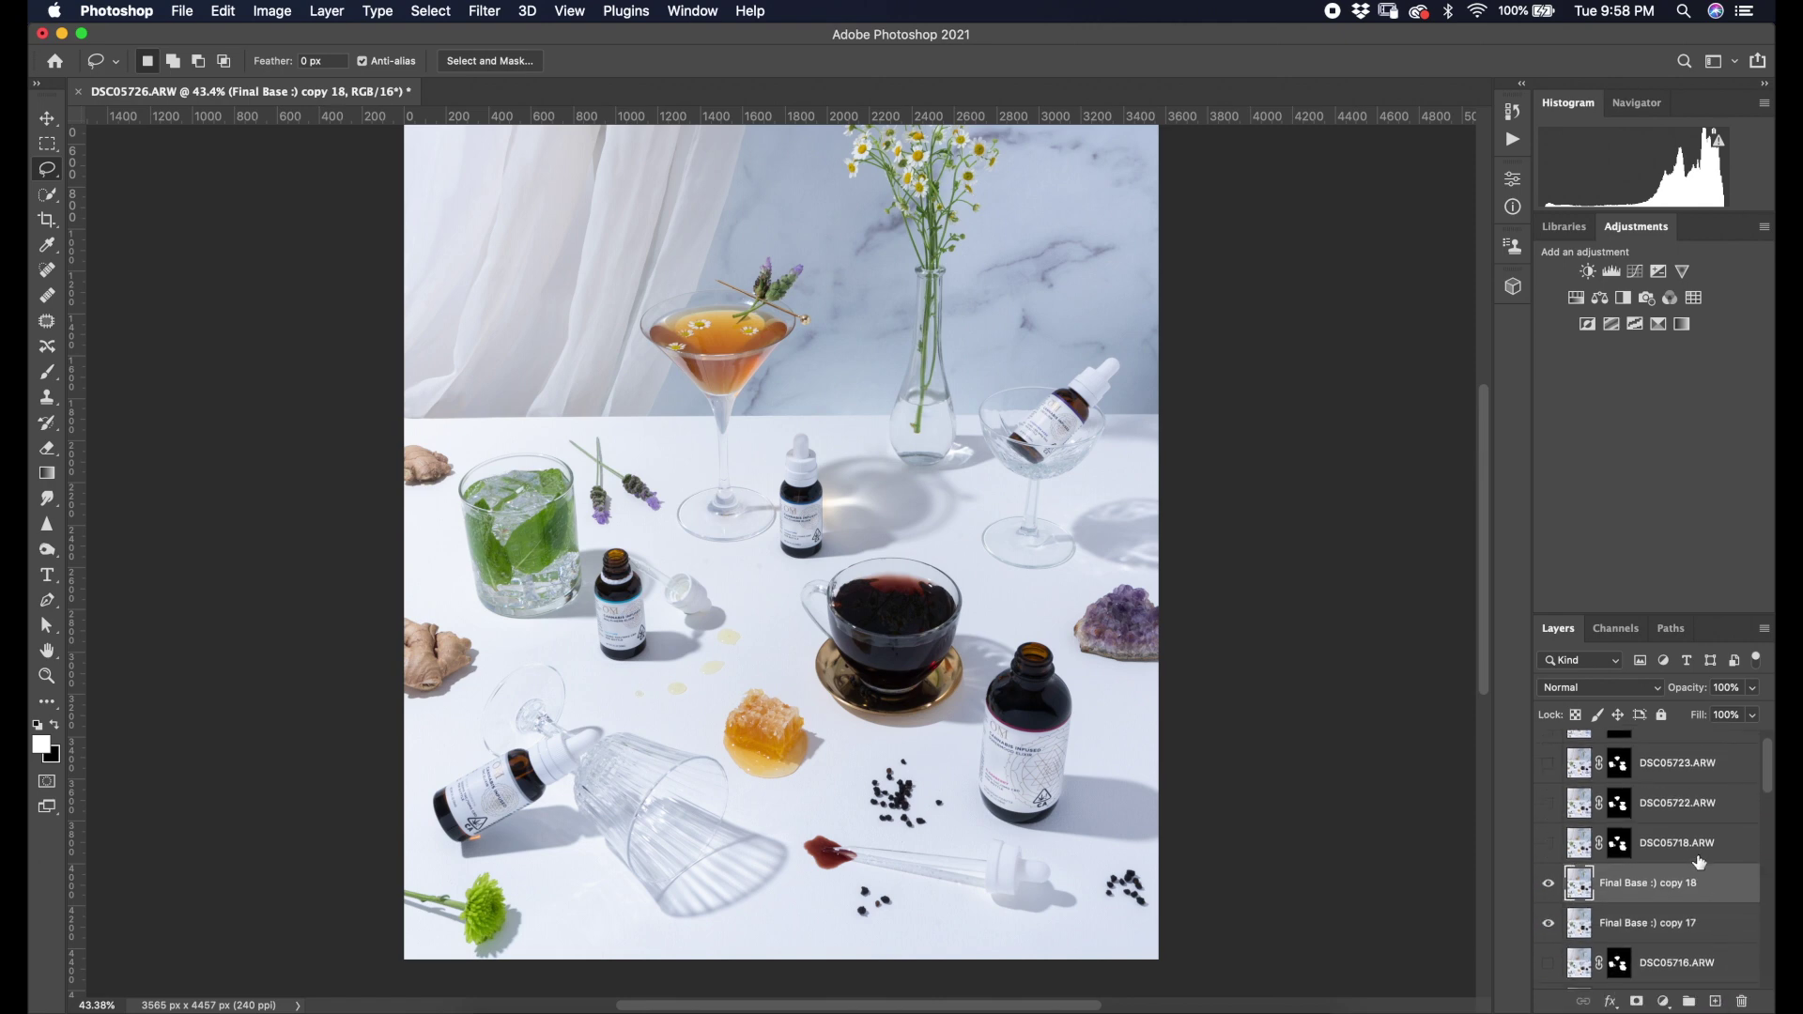
left_click_drag(1698, 872, 1716, 1002)
left_click_drag(1699, 836, 1704, 794)
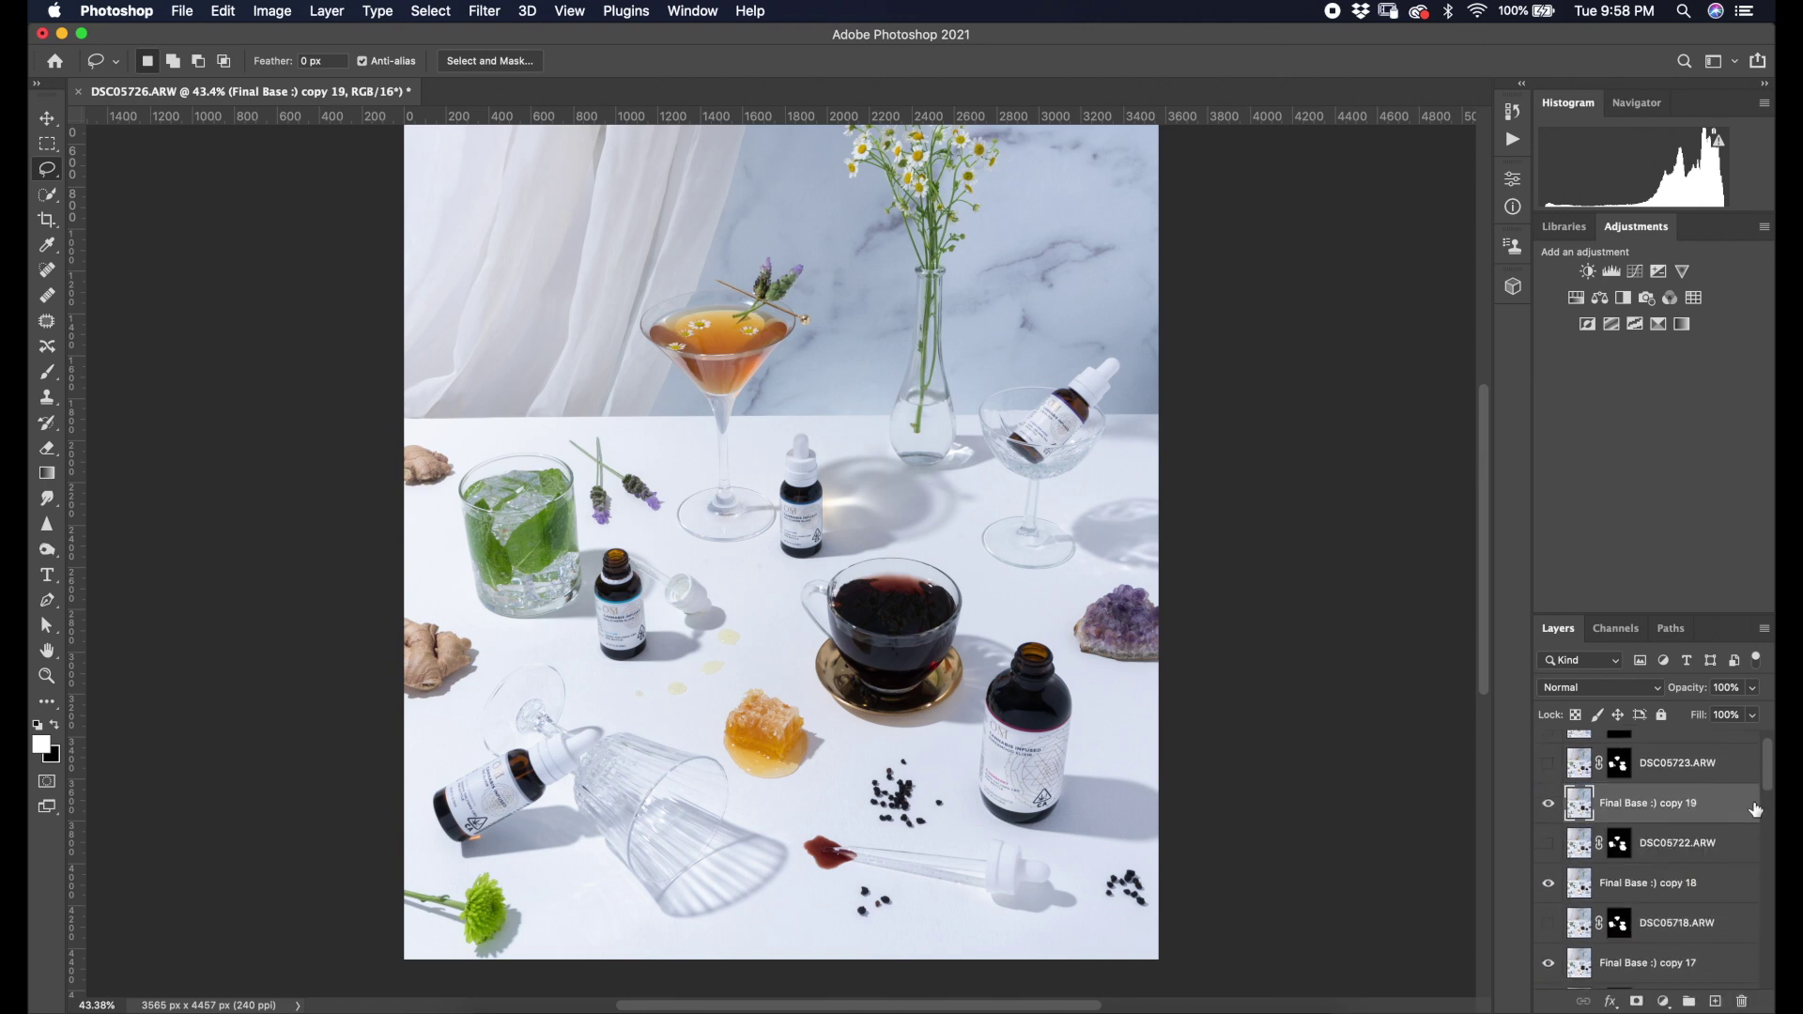
Move the spare "Final Base :) copy 14" directly beneath DSC05726.ARW and hide the base copies above DSC05714.ARW.
scroll(1598, 635, "down", 3)
scroll(1709, 880, "down", 4)
scroll(1709, 880, "down", 3)
left_click(1703, 821)
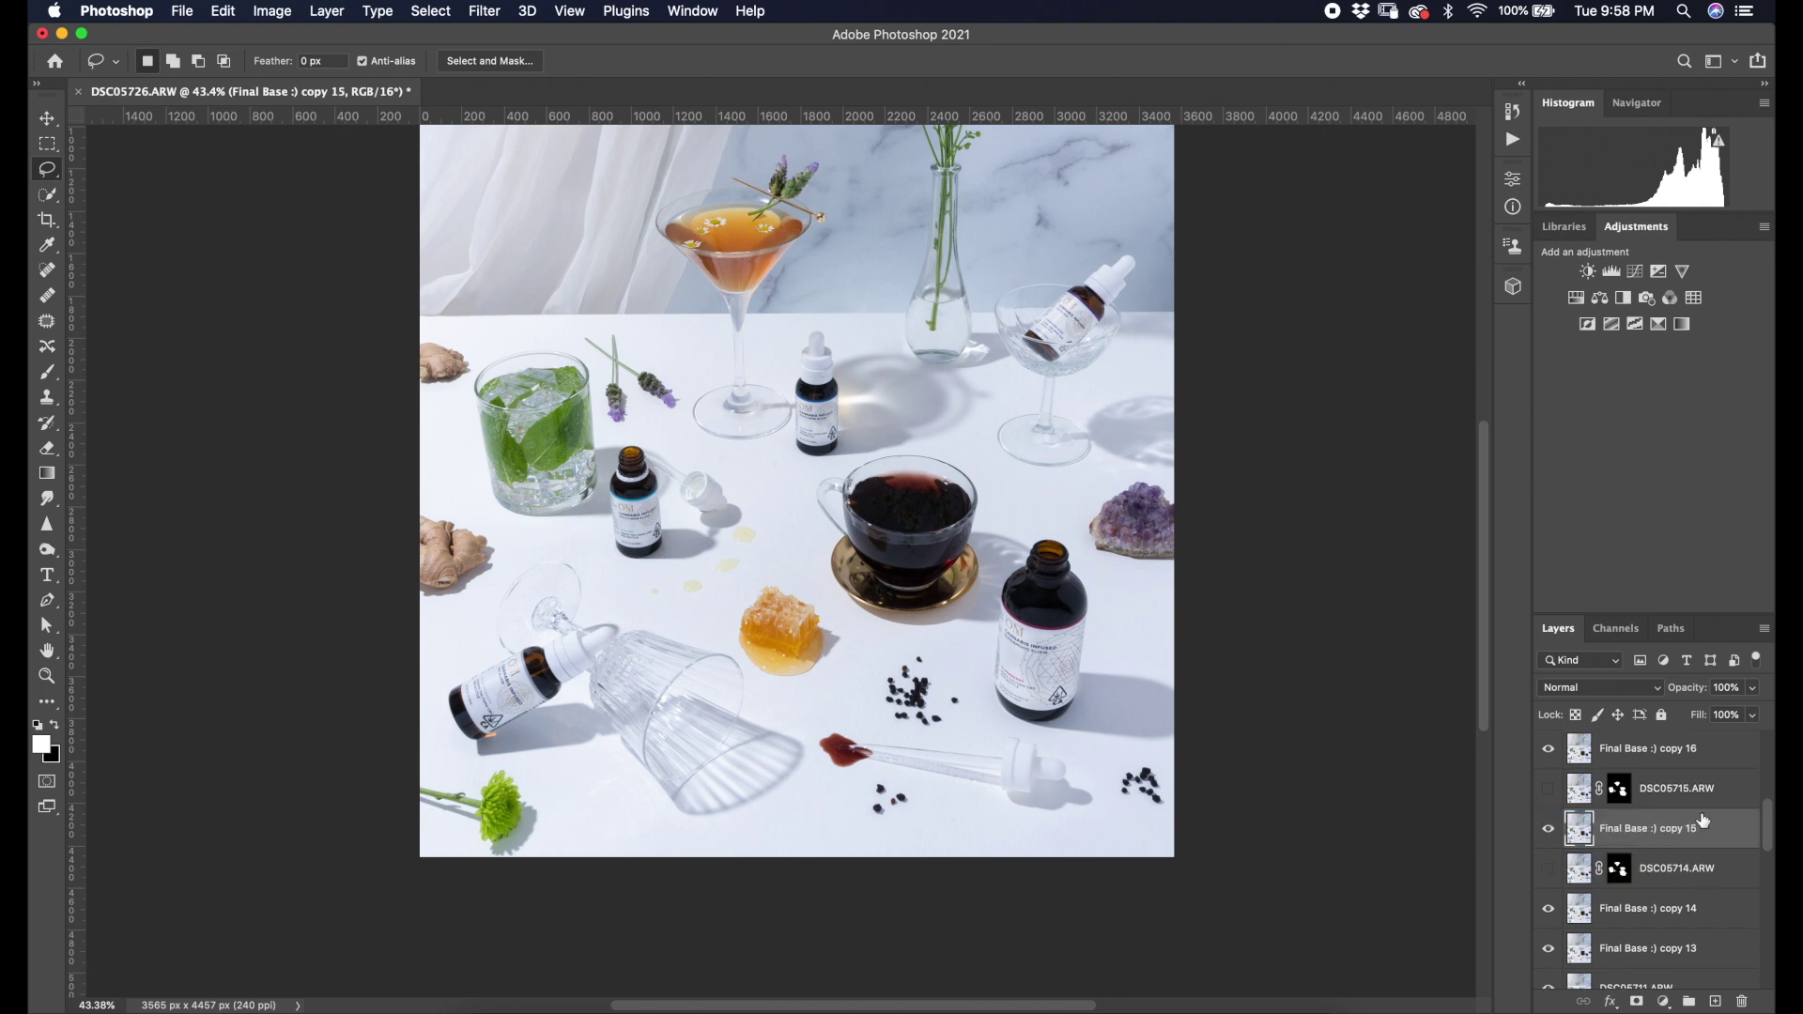
left_click_drag(1706, 920, 1743, 754)
scroll(1703, 883, "down", 10)
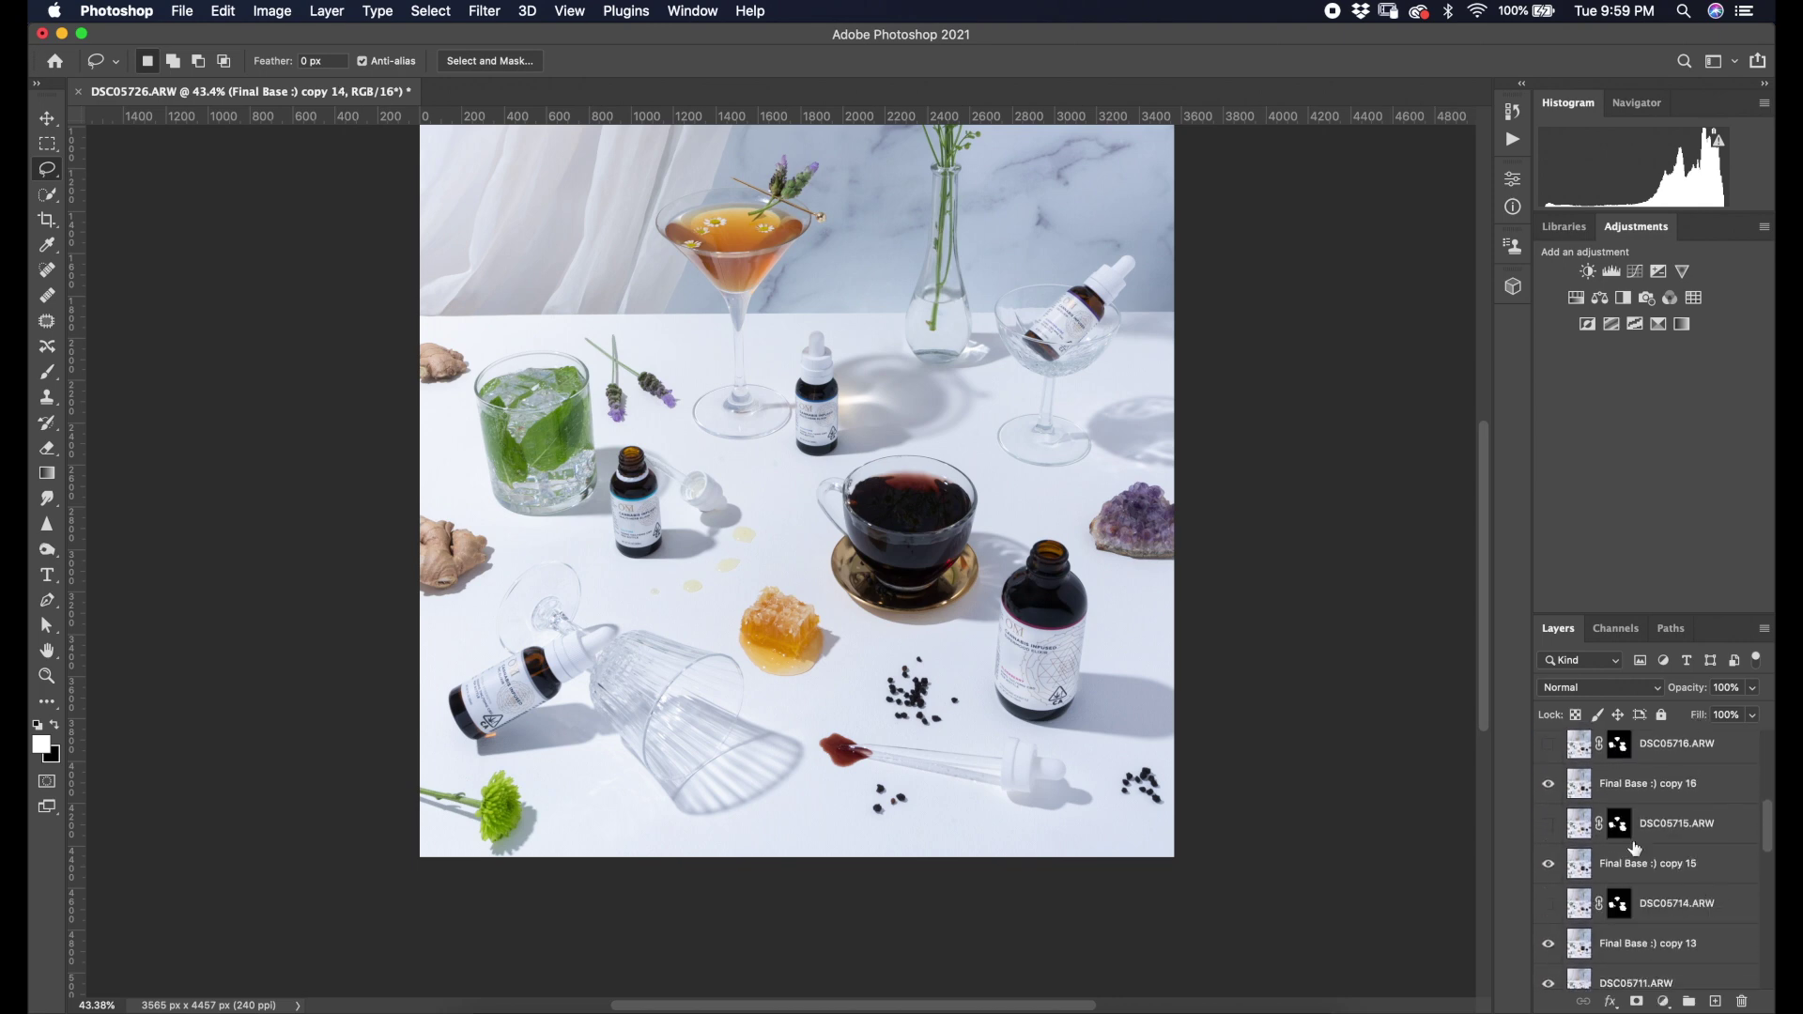
scroll(1548, 860, "up", 10)
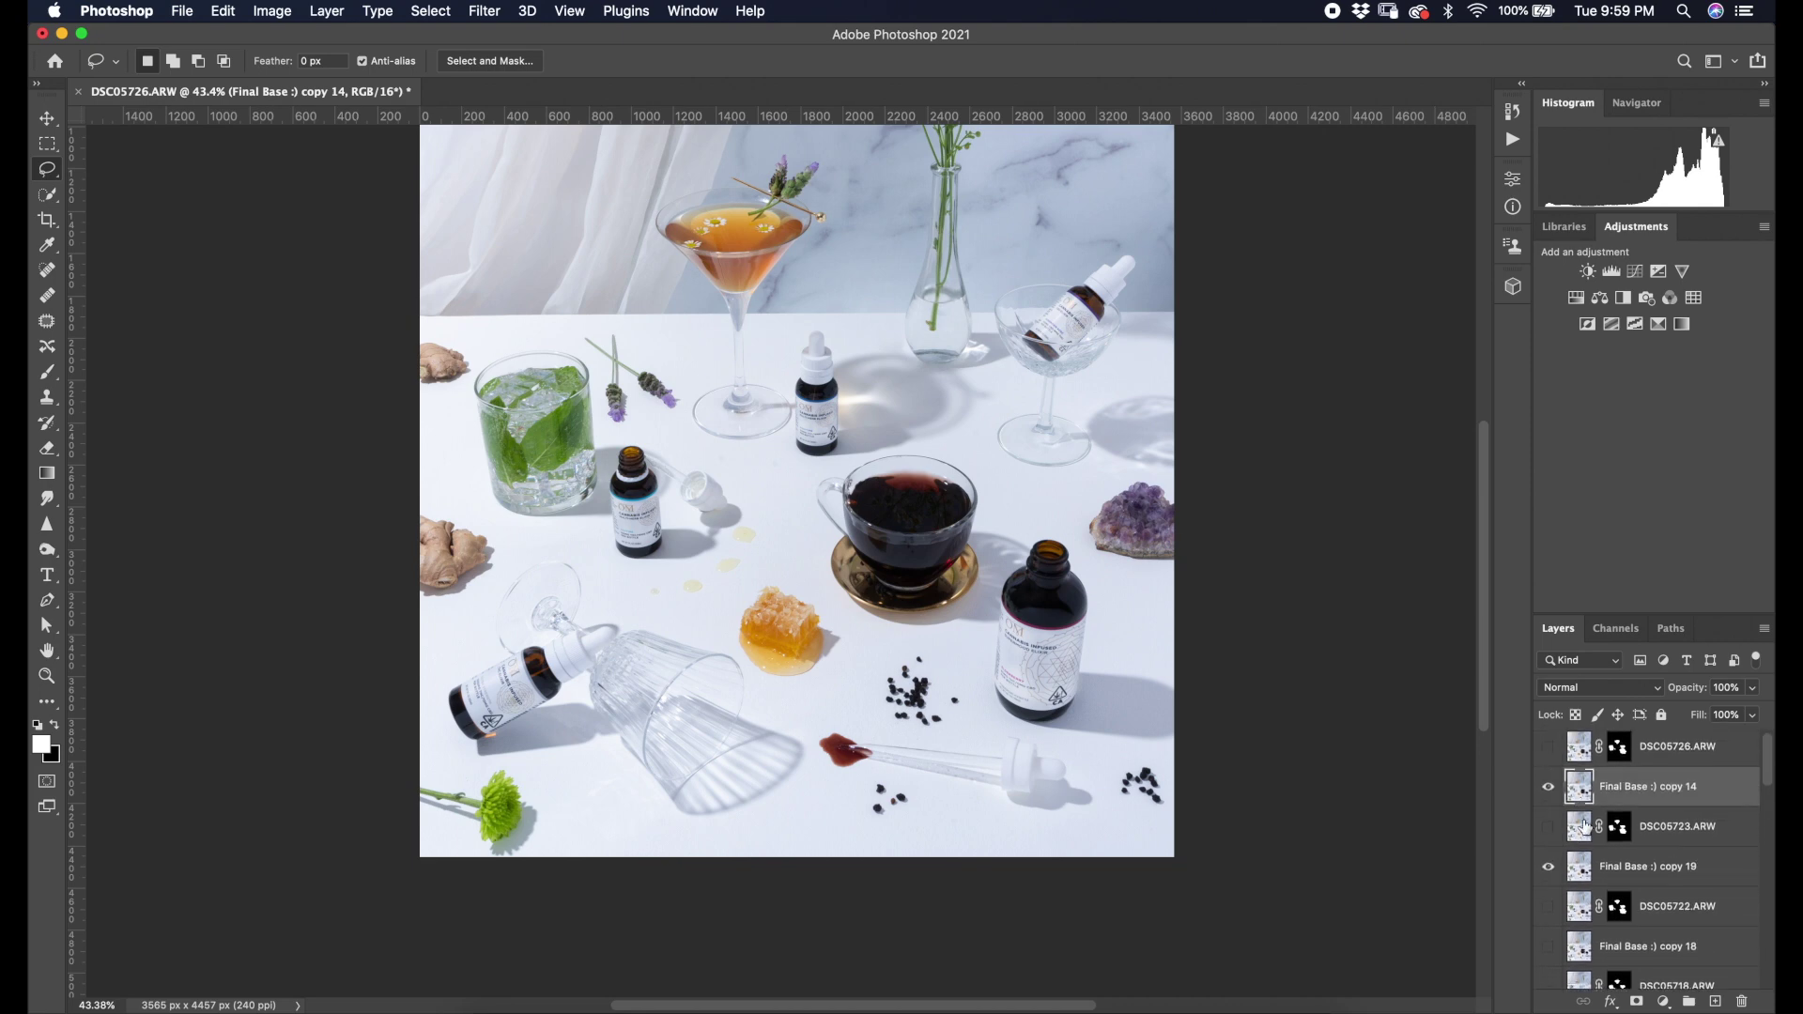
scroll(1551, 870, "down", 10)
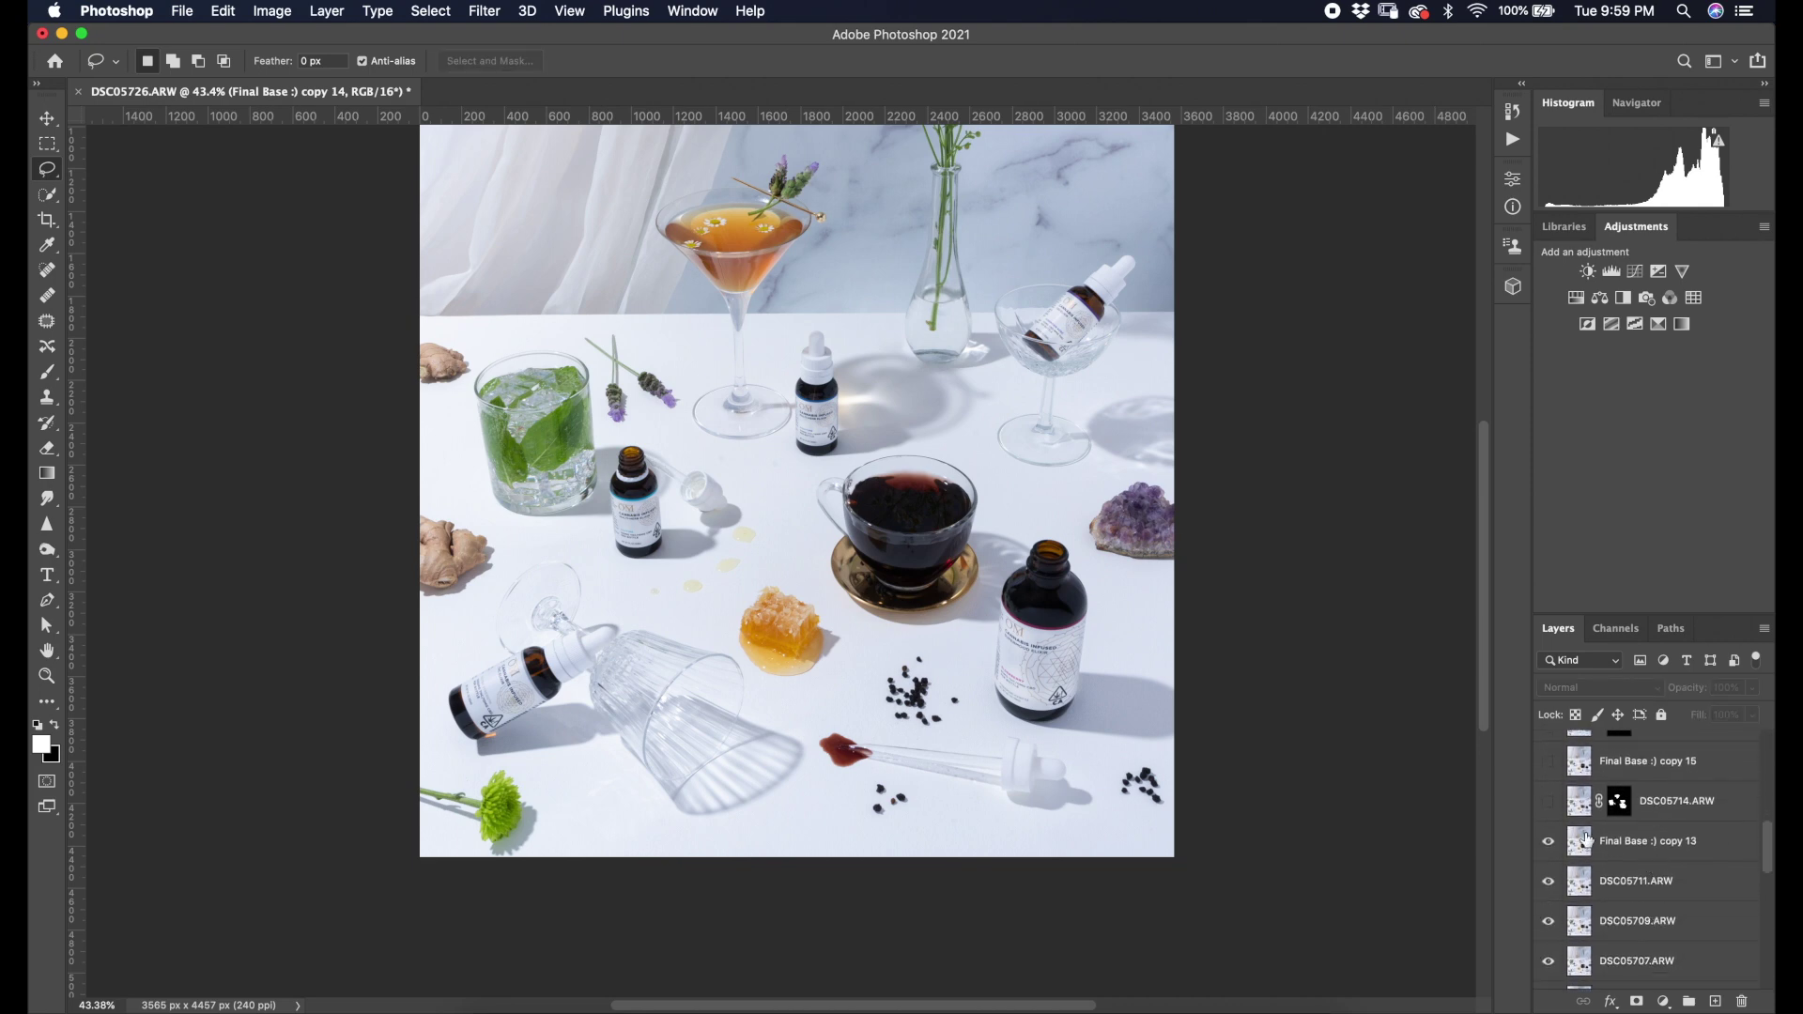
Show DSC05714.ARW and merge it with "Final Base :) copy 13" beneath it.
left_click(1548, 802)
left_click(1608, 813)
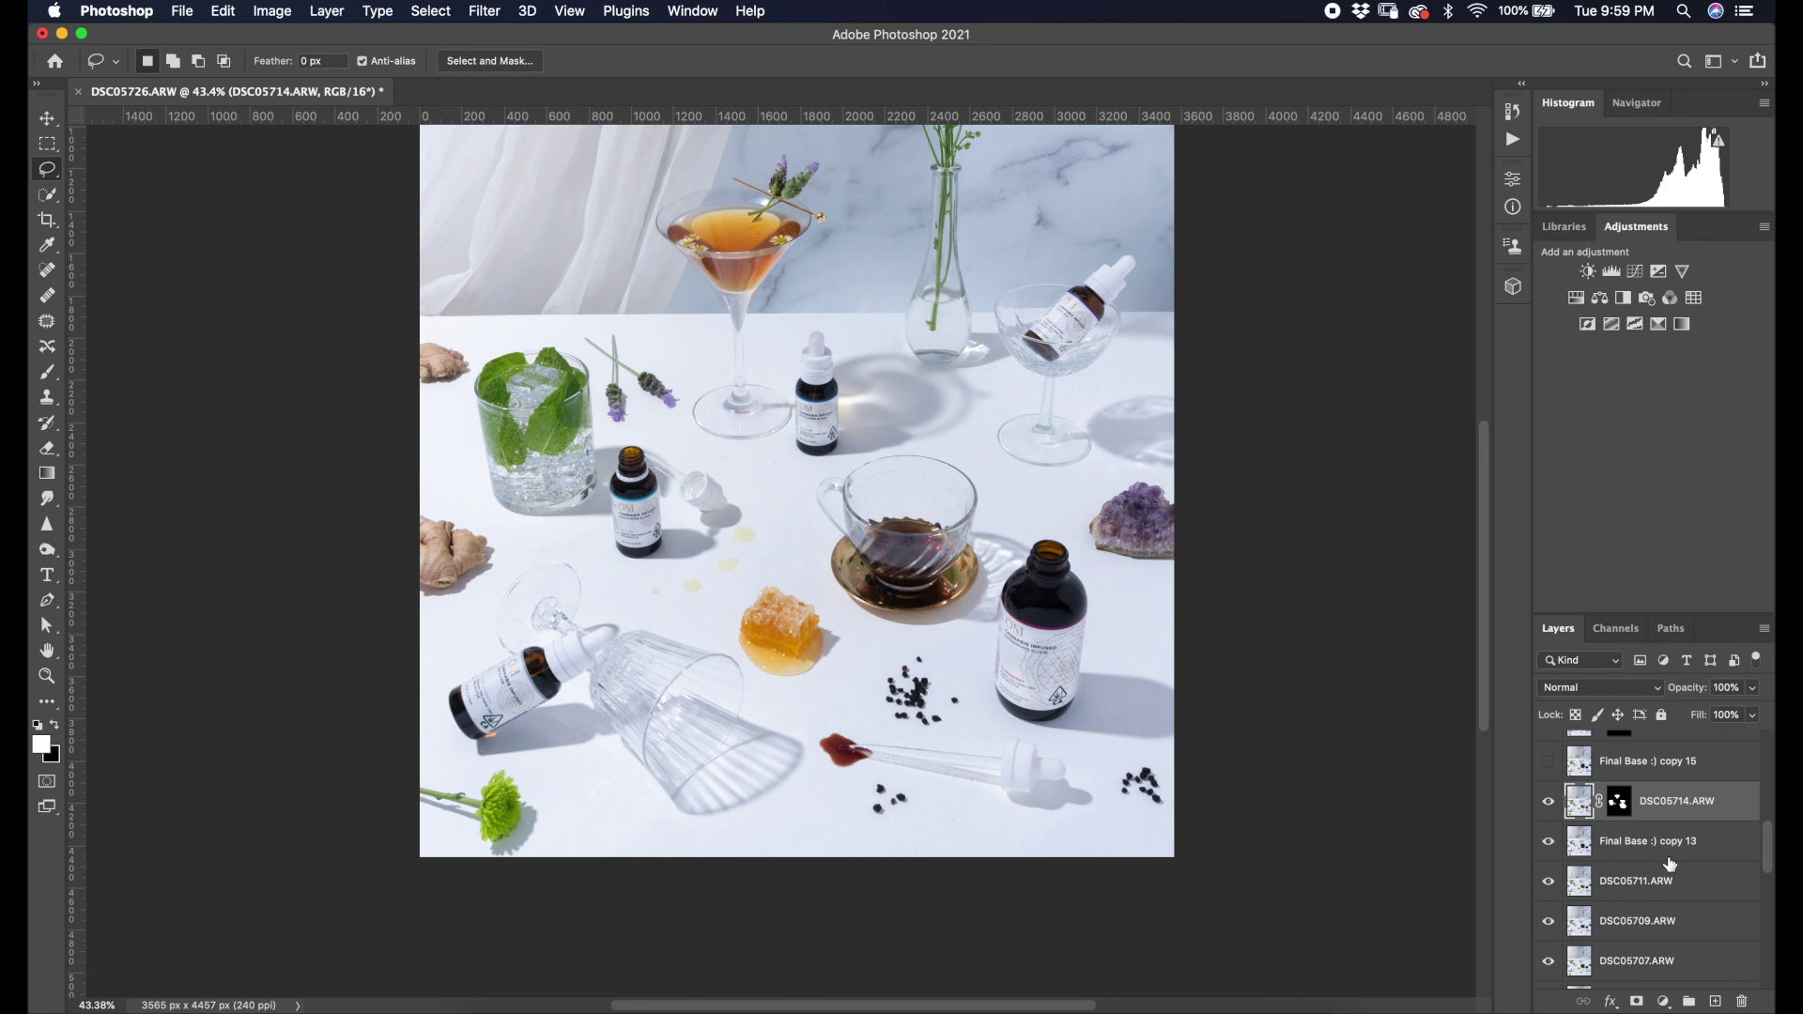
left_click(1662, 849, "shift")
right_click(1662, 850)
left_click(1597, 747)
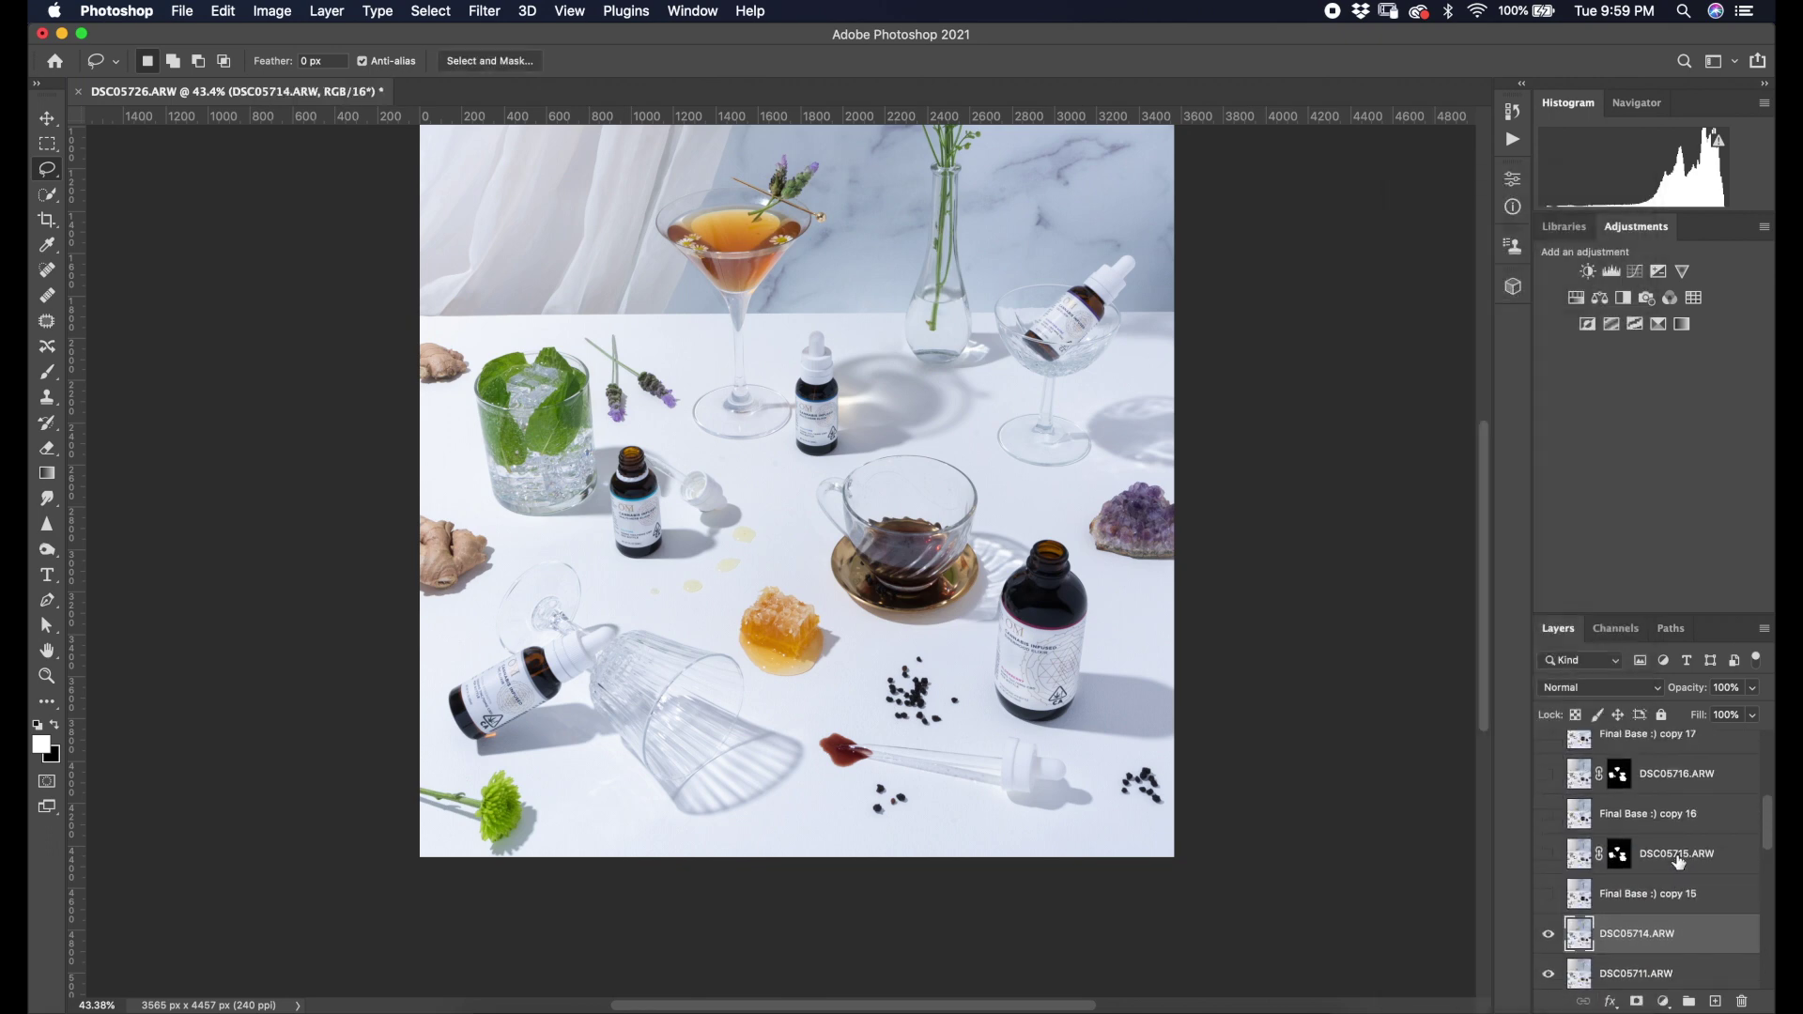
Merge the DSC05715.ARW layer with "Final Base :) copy 15" beneath it.
left_click(1662, 854)
left_click(1651, 893, "shift")
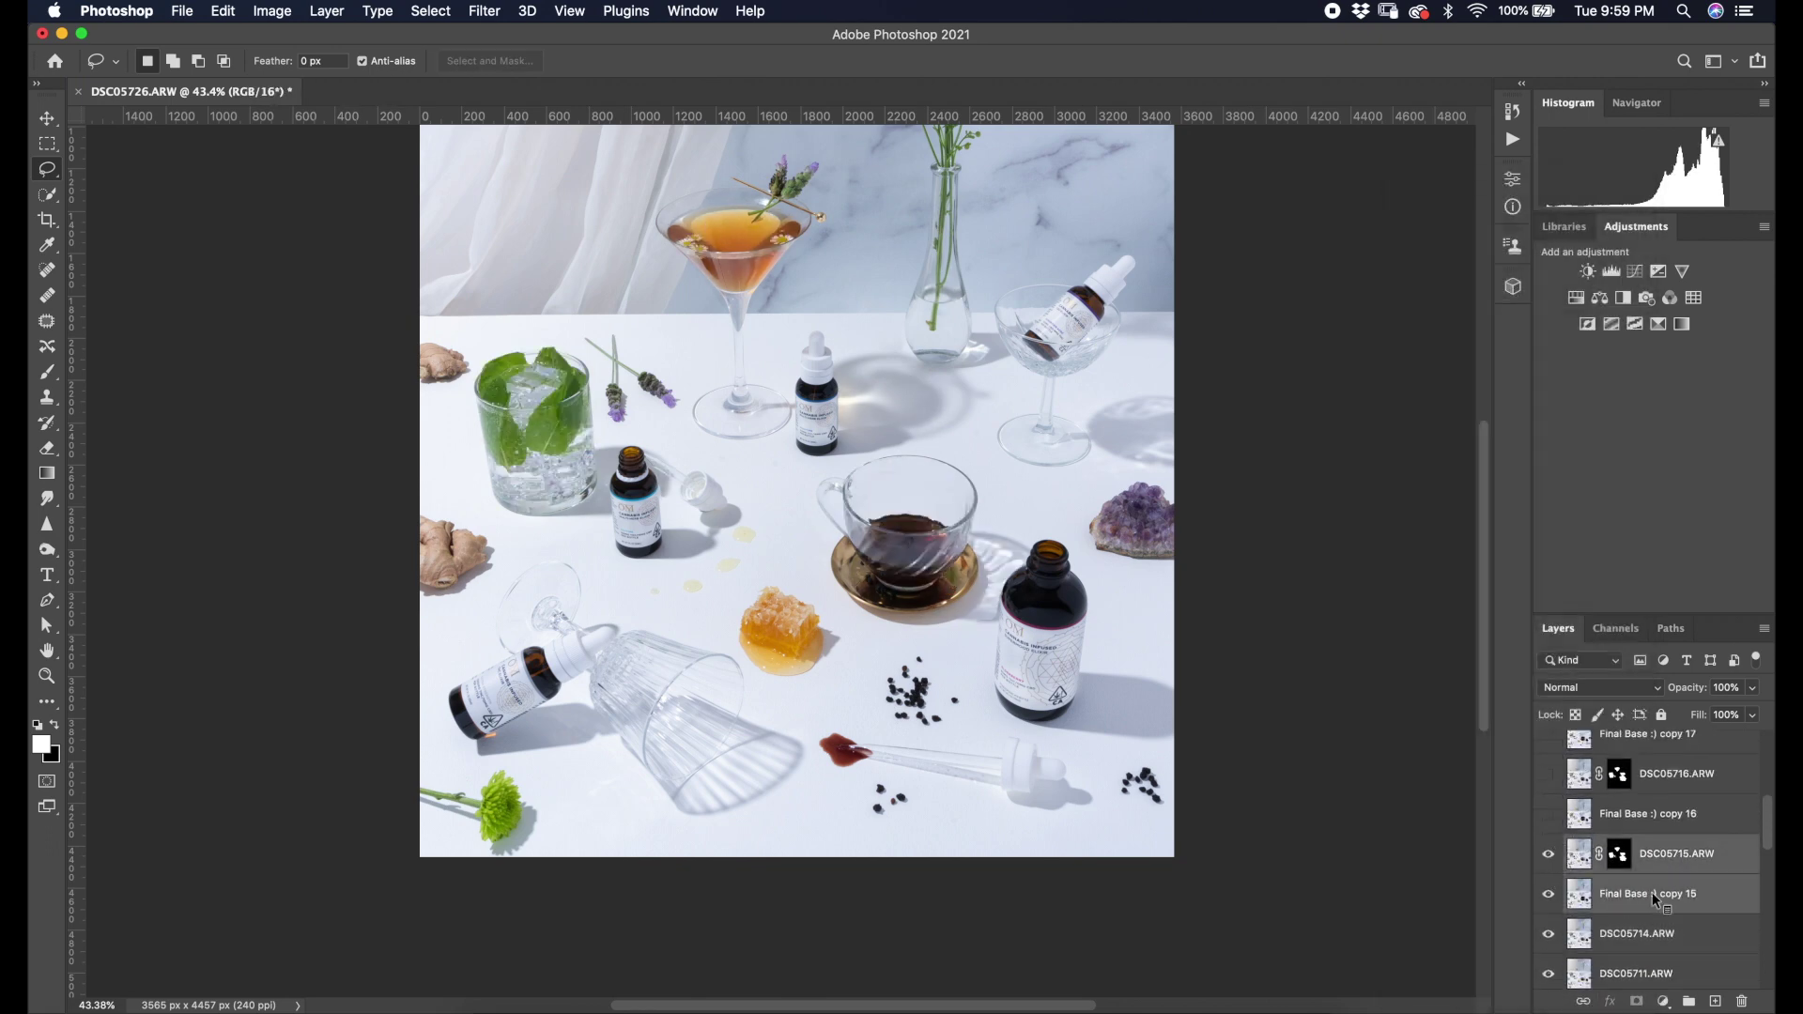
right_click(1652, 892)
left_click(1564, 754)
Show DSC05716.ARW and "Final Base :) copy 16" beneath it, and merge the two layers.
left_click(1584, 906)
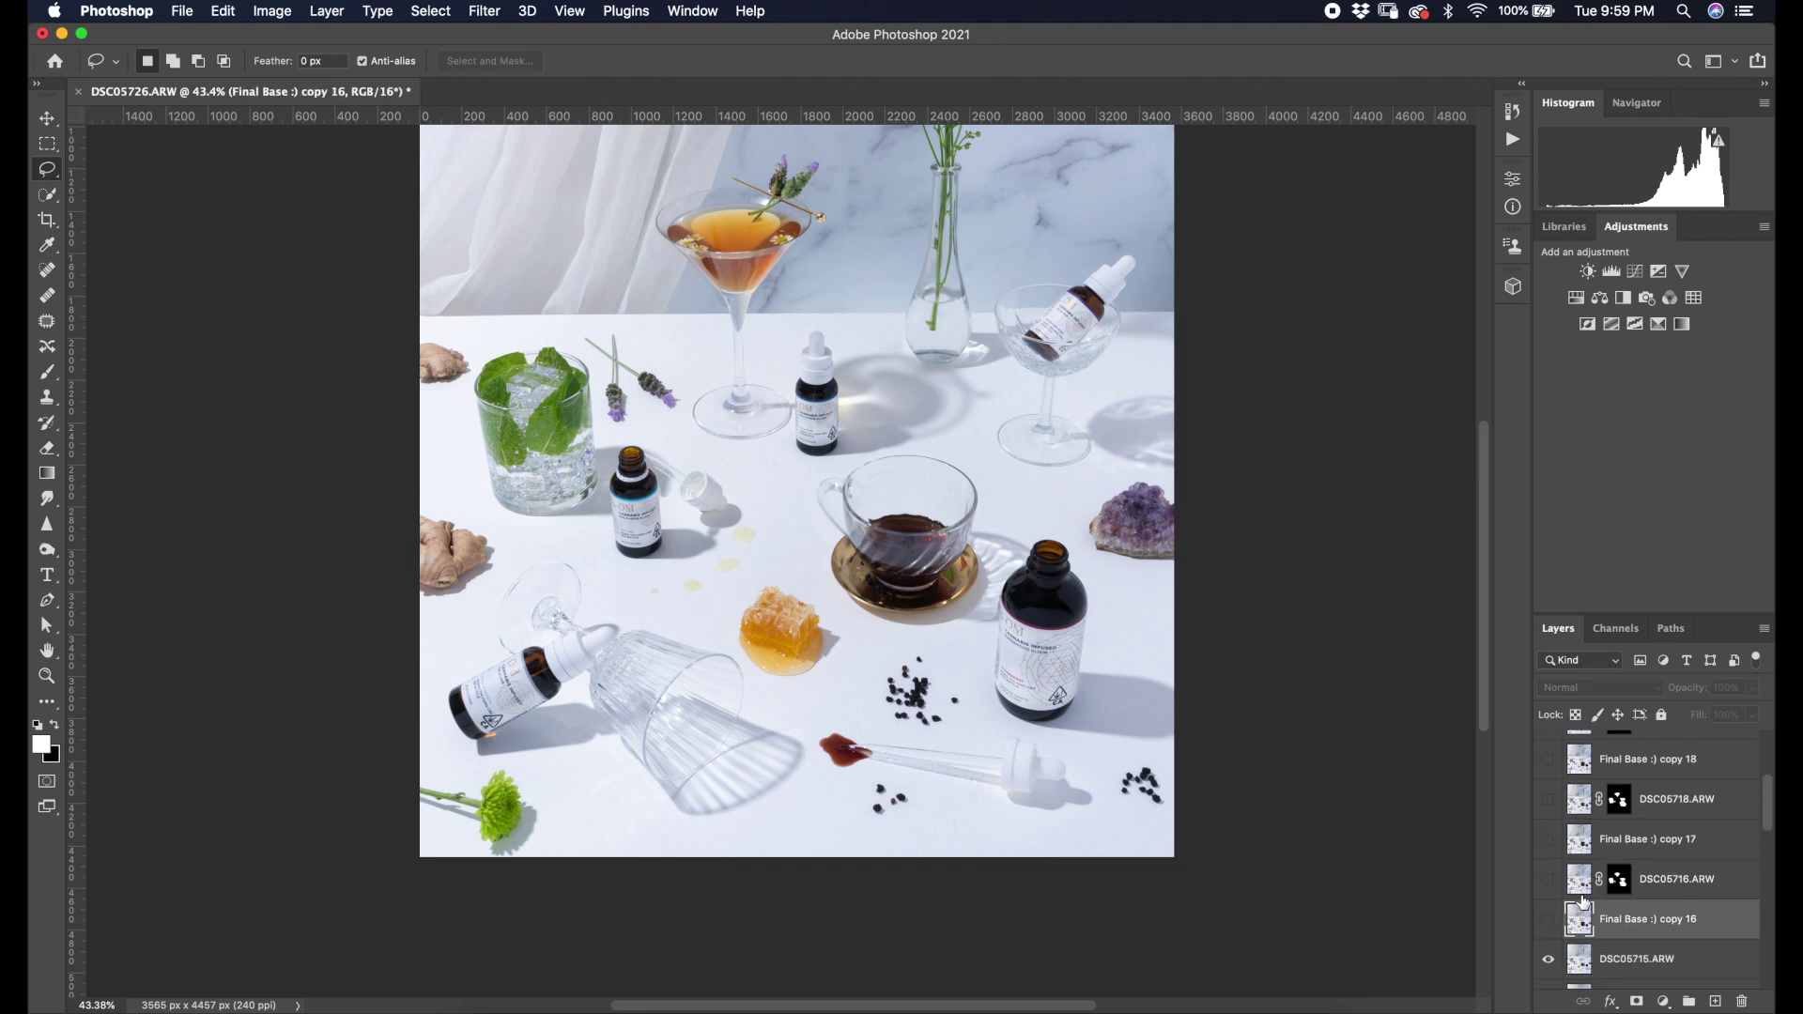
left_click(1549, 880)
left_click(1584, 890, "shift")
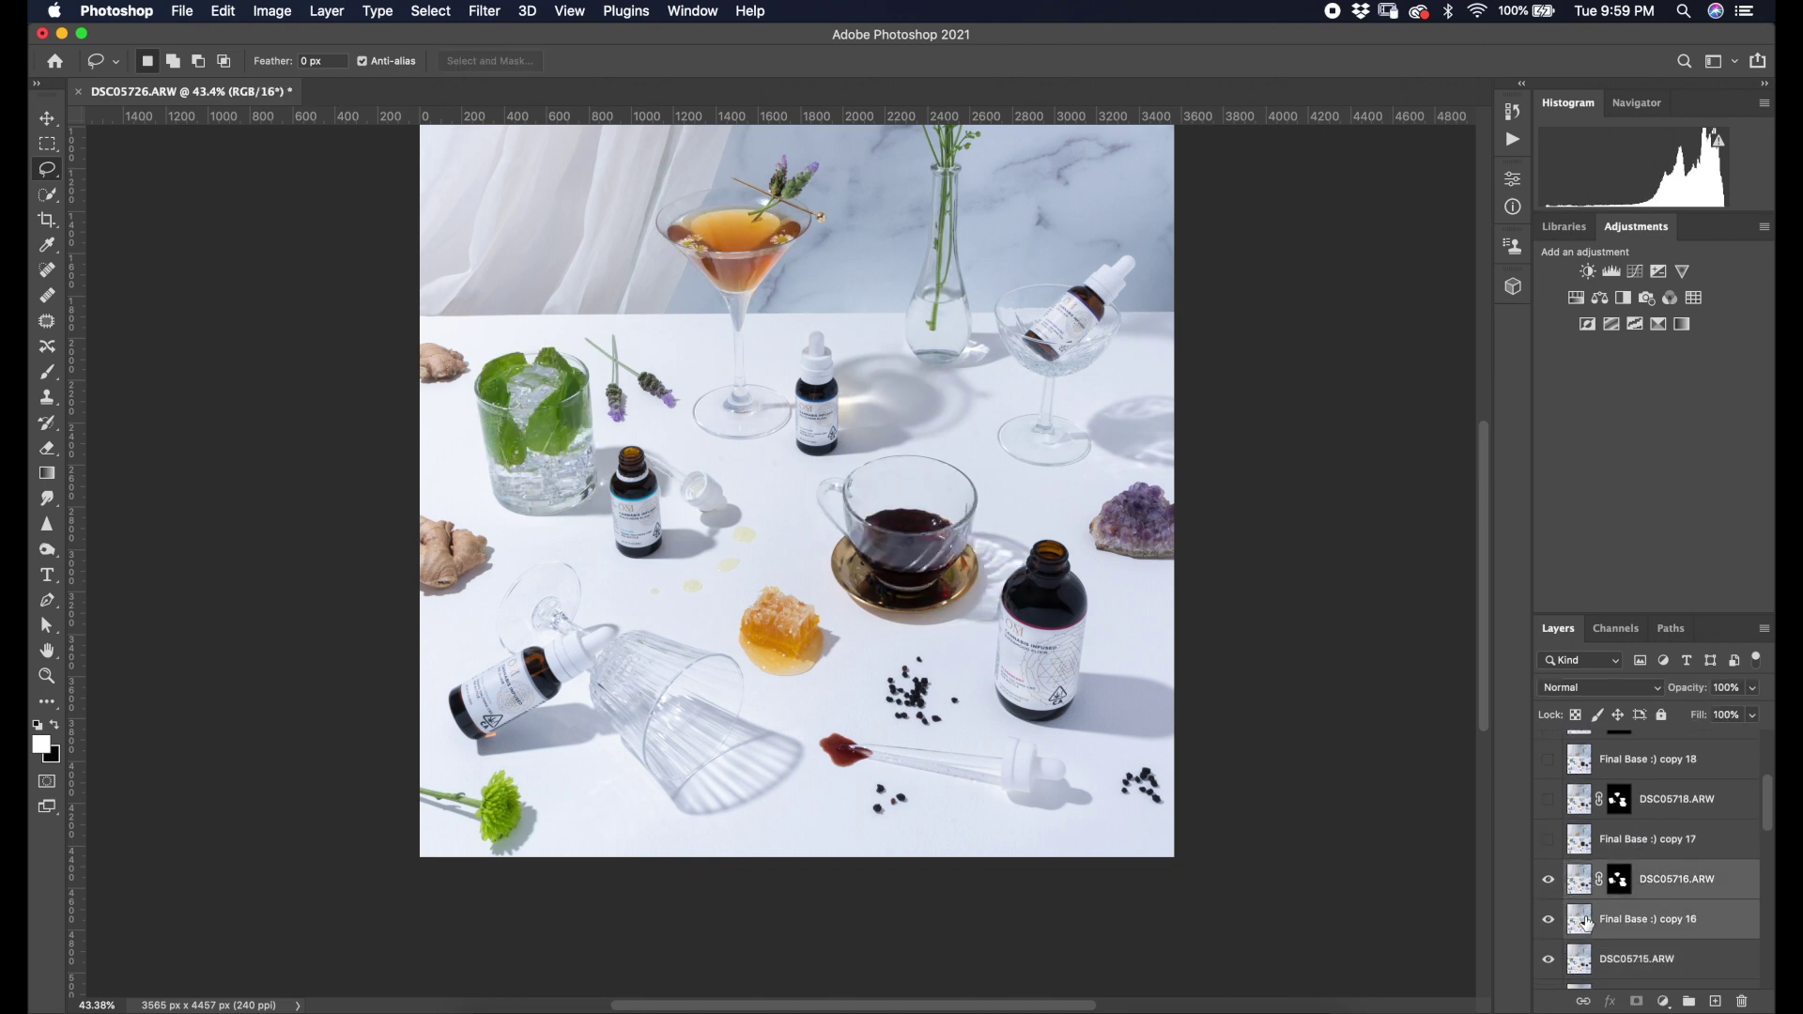
right_click(1580, 917)
left_click(1659, 917)
right_click(1584, 917)
left_click(1654, 879)
left_click(1580, 885)
left_click(1624, 928, "shift")
right_click(1623, 930)
left_click(1493, 749)
Show DSC05718.ARW and merge it with "Final Base :) copy 17" beneath it.
left_click(1548, 902)
left_click(1581, 909)
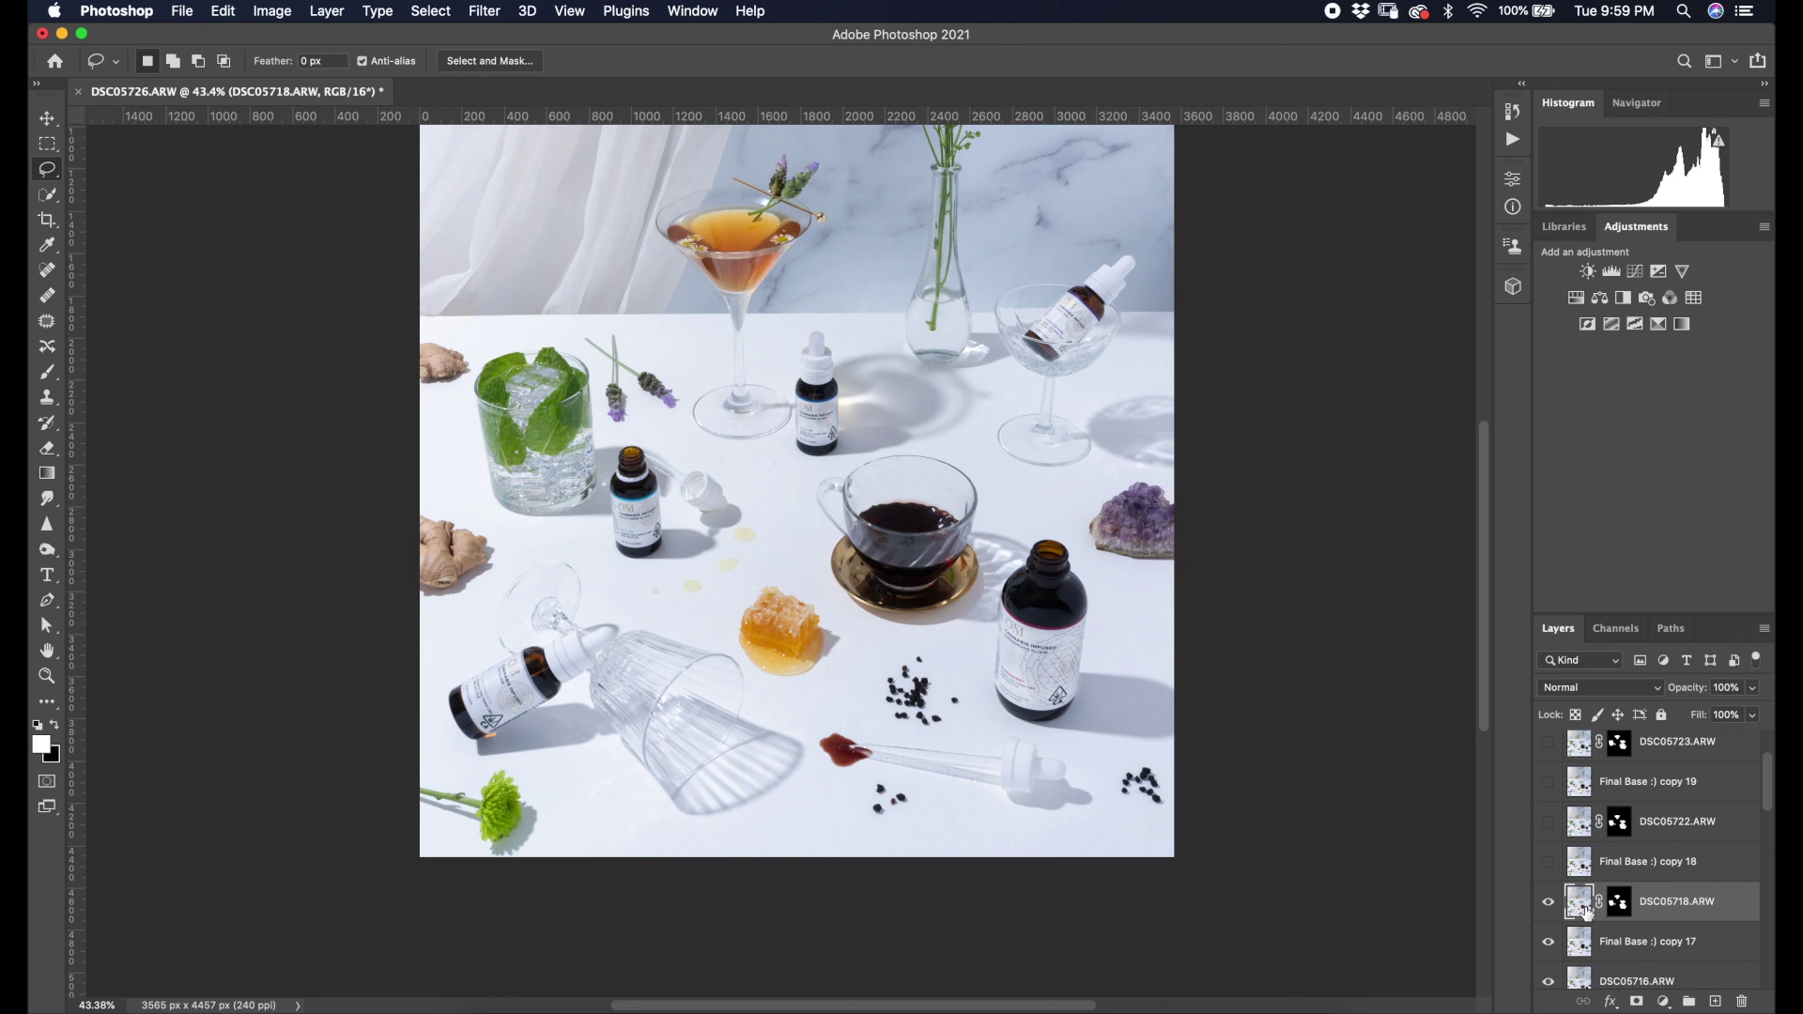
left_click(1627, 950, "shift")
right_click(1617, 941)
left_click(1465, 743)
Show DSC05722.ARW and "Final Base :) copy 18" beneath it, and merge the two layers.
left_click(1549, 942)
left_click(1548, 902)
left_click(1583, 913)
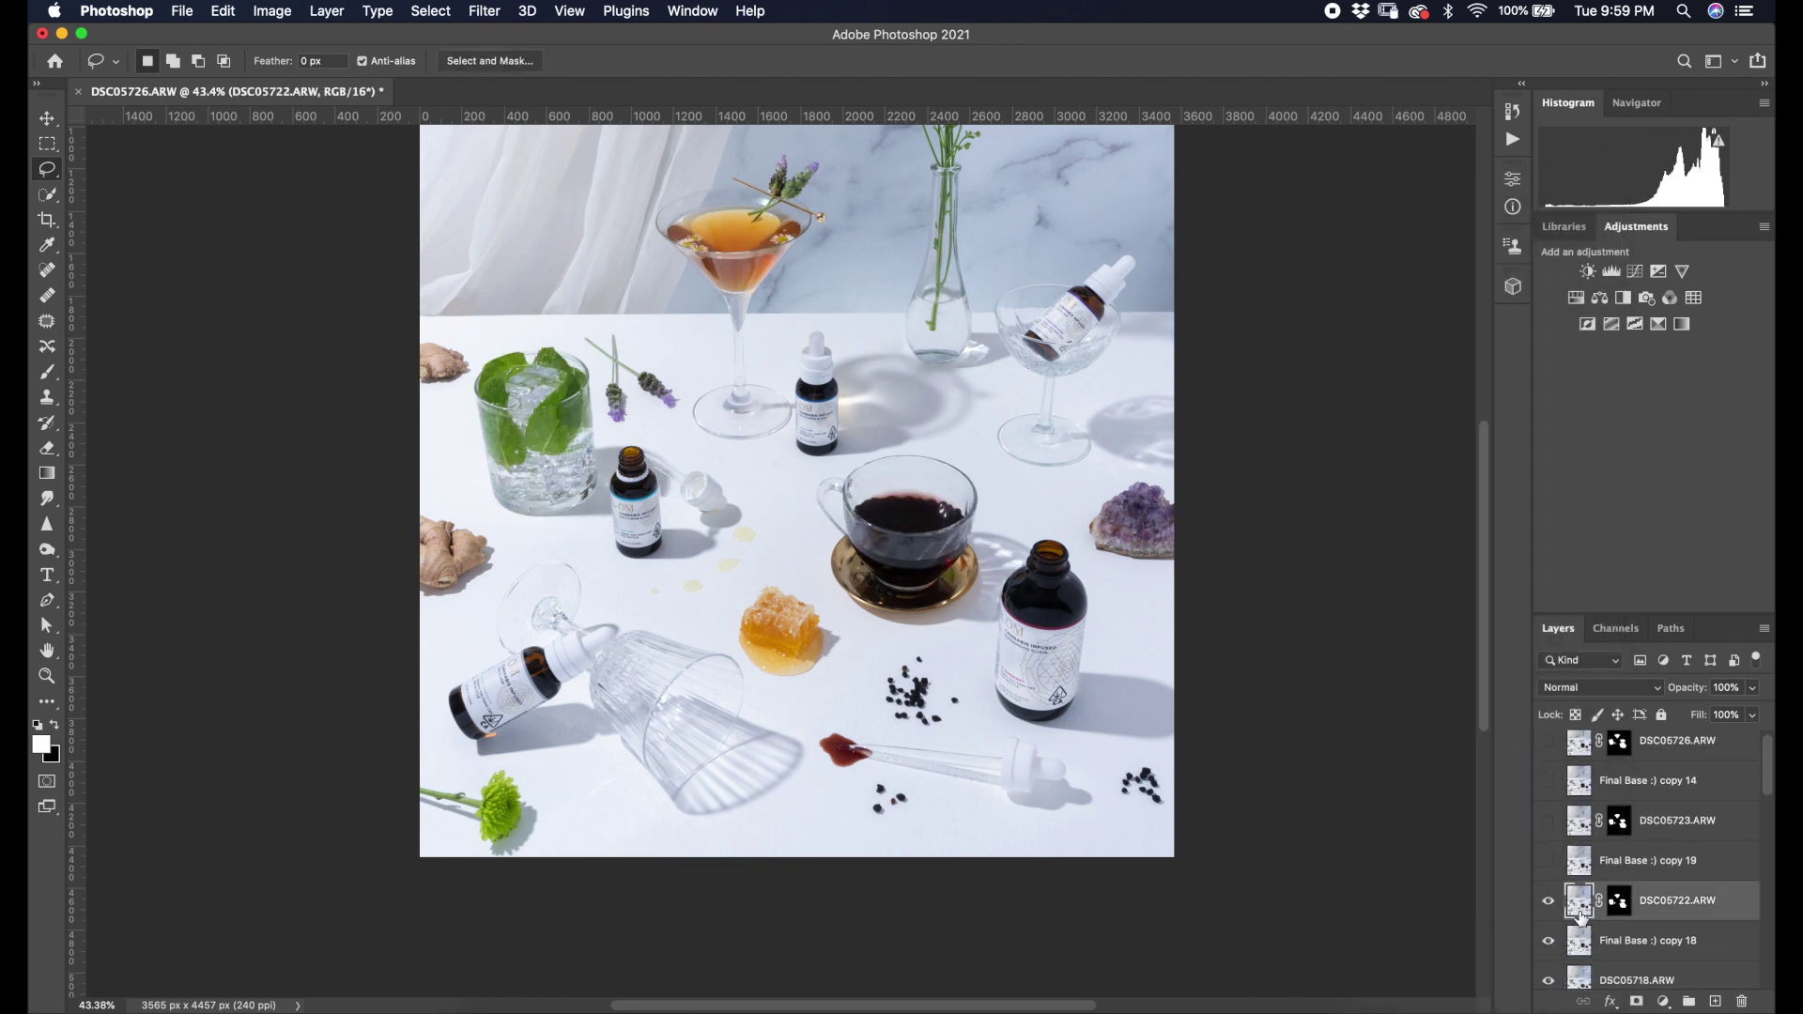
left_click(1625, 947, "shift")
right_click(1620, 943)
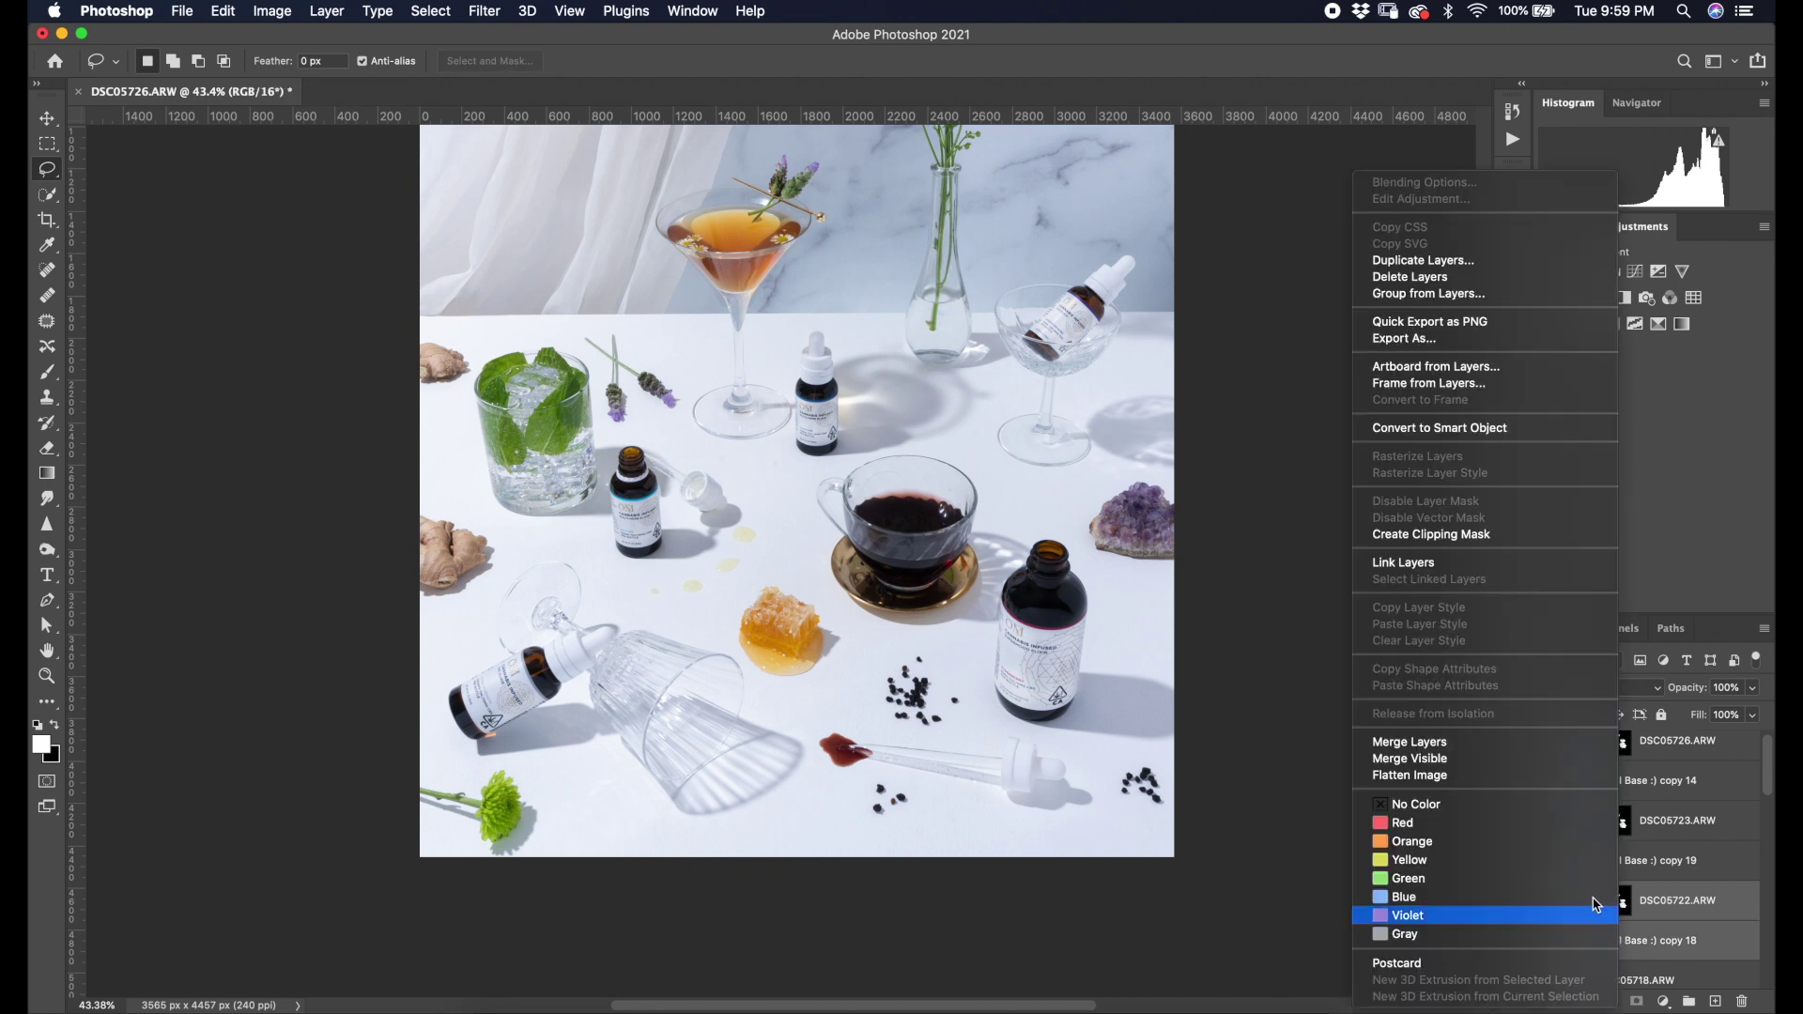
left_click(1497, 741)
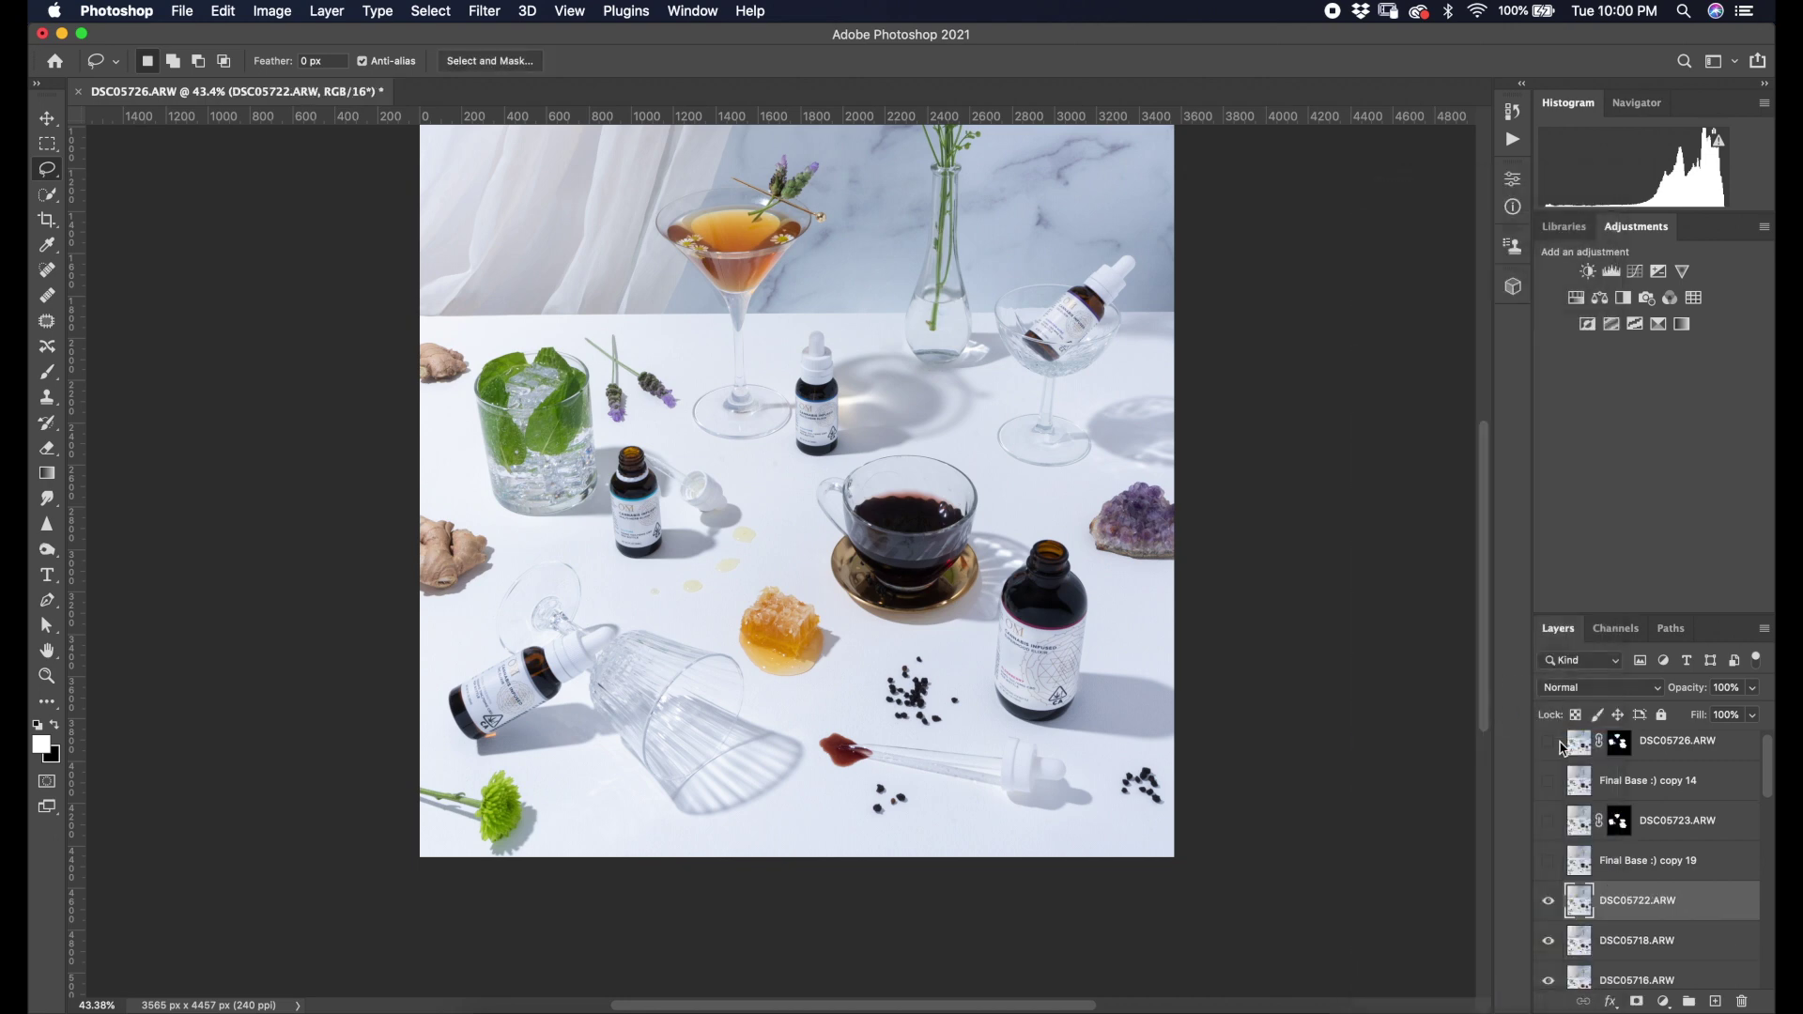
Show DSC05723.ARW and "Final Base :) copy 19" beneath it, and merge the two layers.
left_click(1549, 875)
left_click(1549, 830)
left_click(1582, 830)
left_click(1626, 890, "shift")
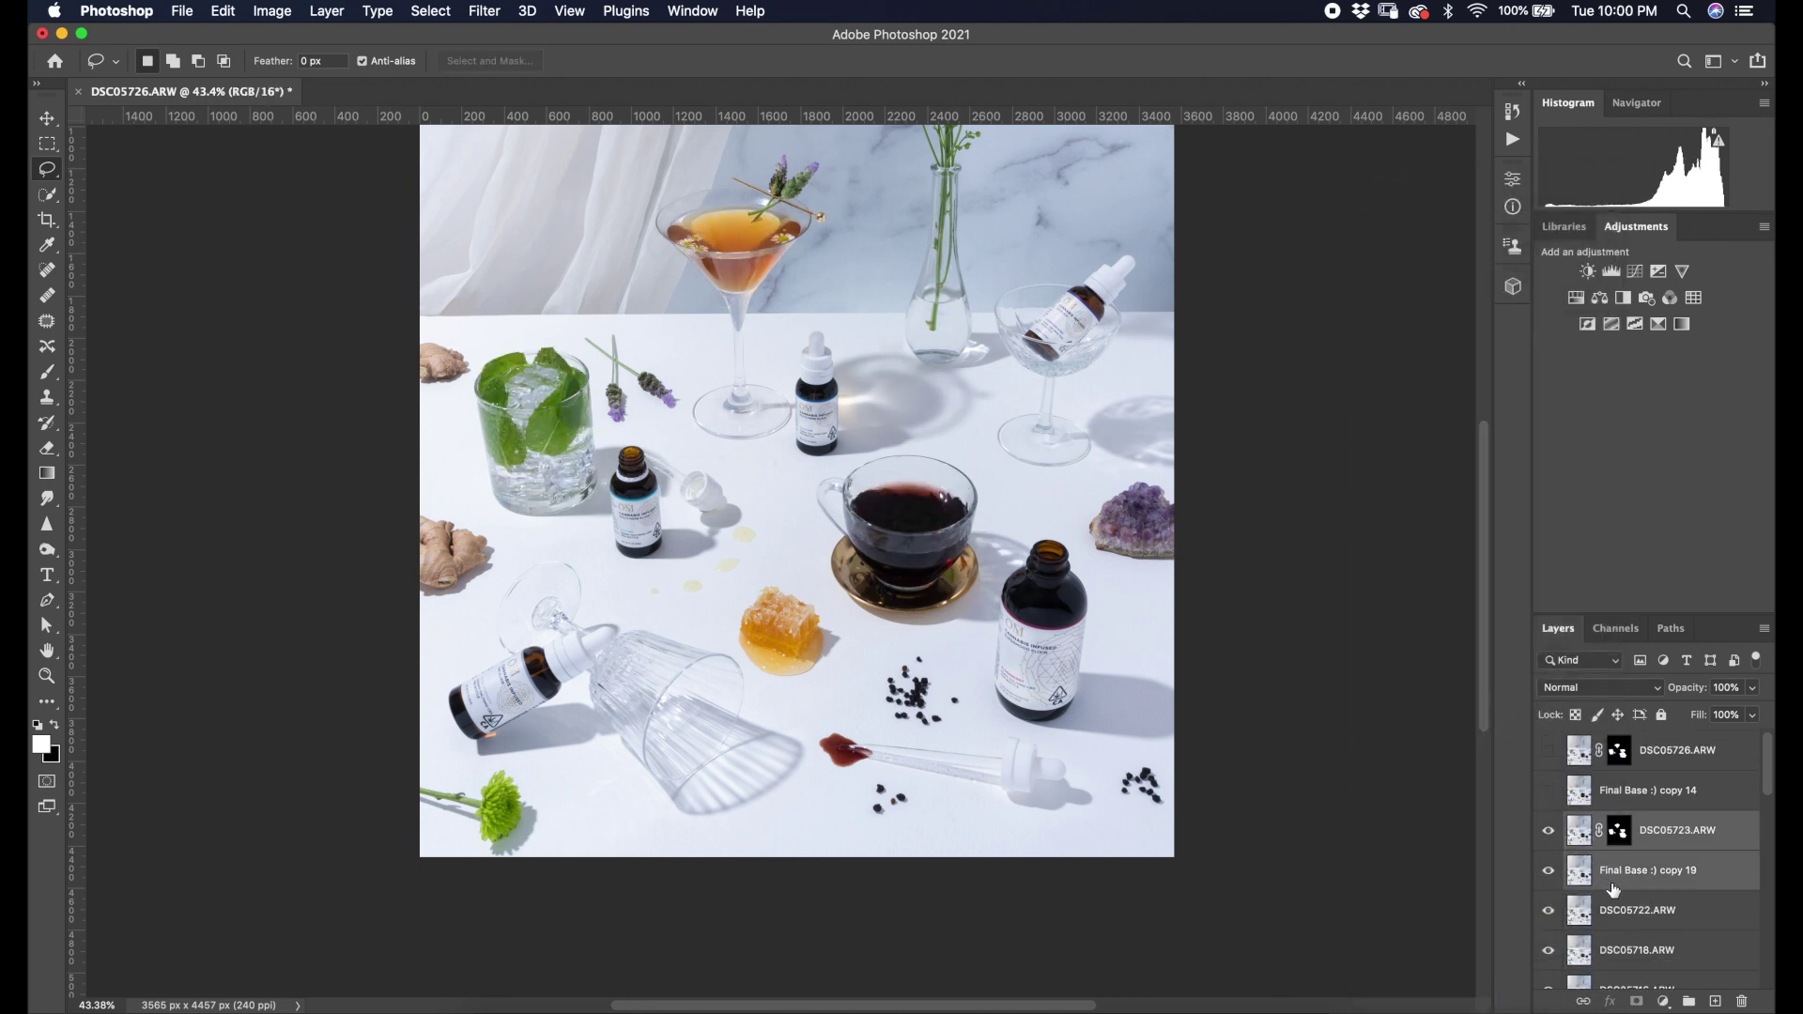
right_click(1619, 883)
left_click(1547, 741)
Show DSC05726.ARW and "Final Base :) copy 14" beneath it, and merge the two layers.
left_click(1550, 789)
left_click(1549, 751)
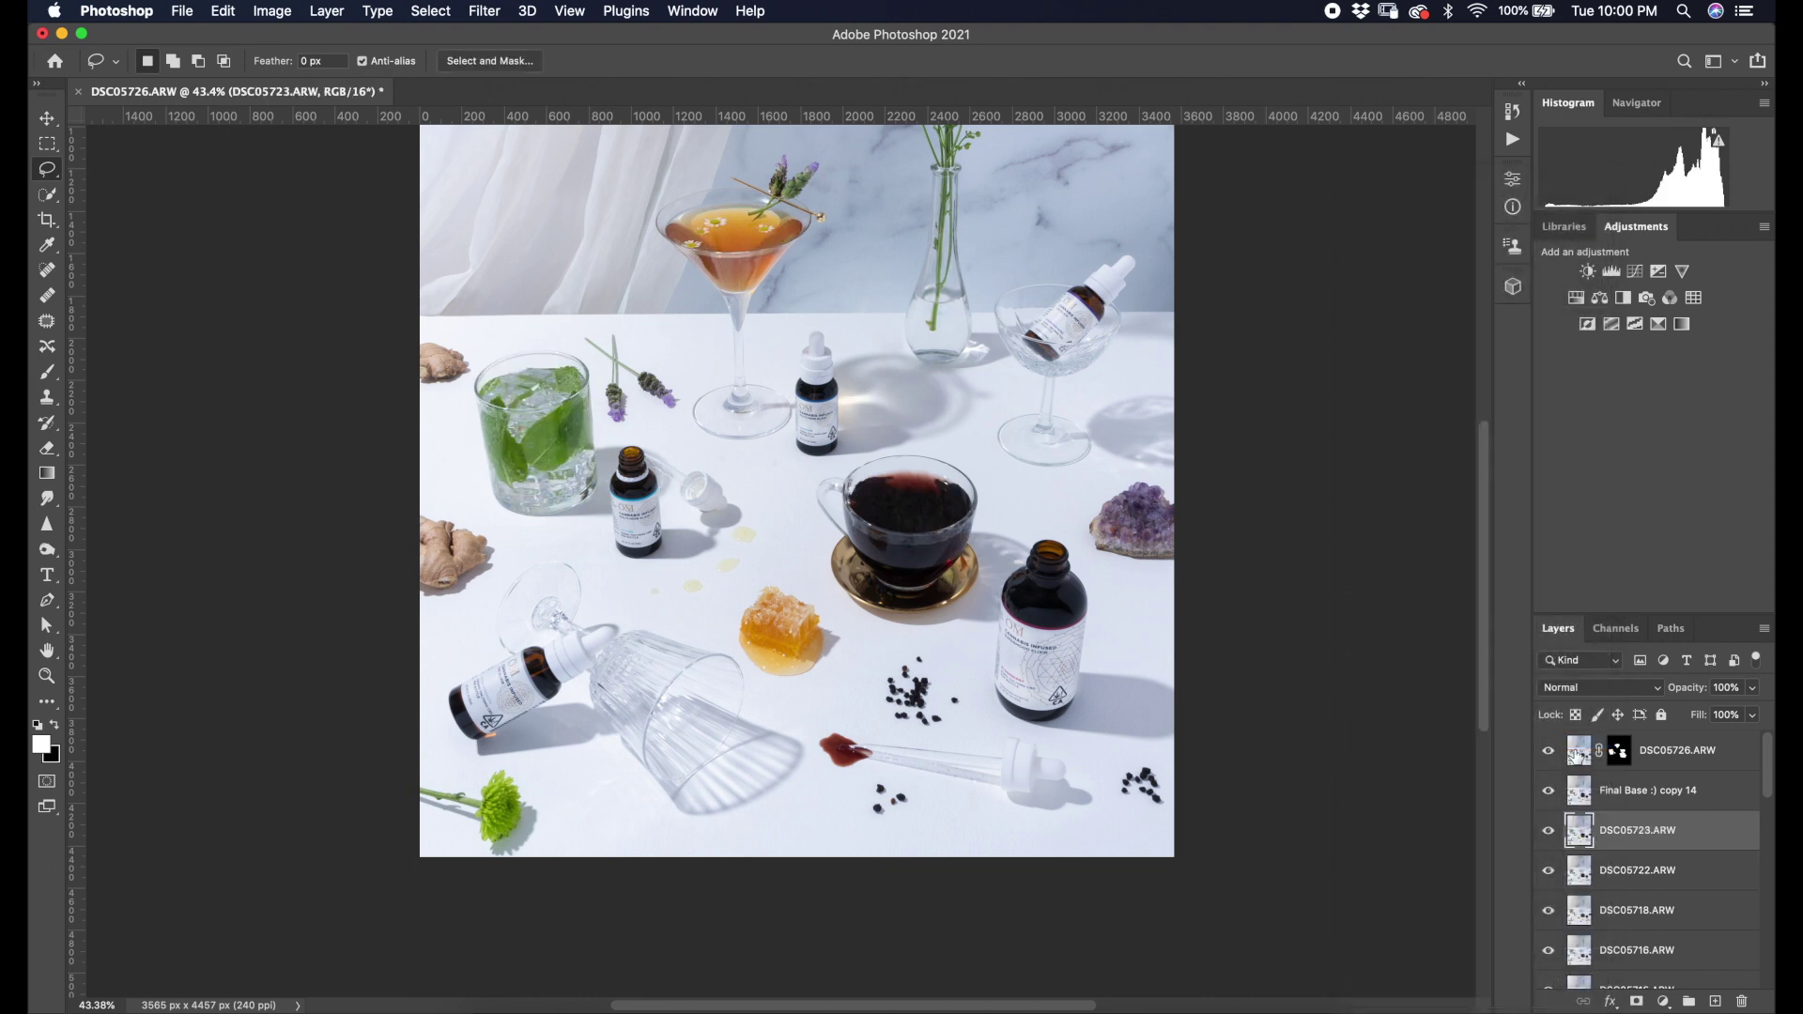
left_click(1582, 754)
left_click(1600, 793, "shift")
right_click(1598, 799)
left_click(1564, 742)
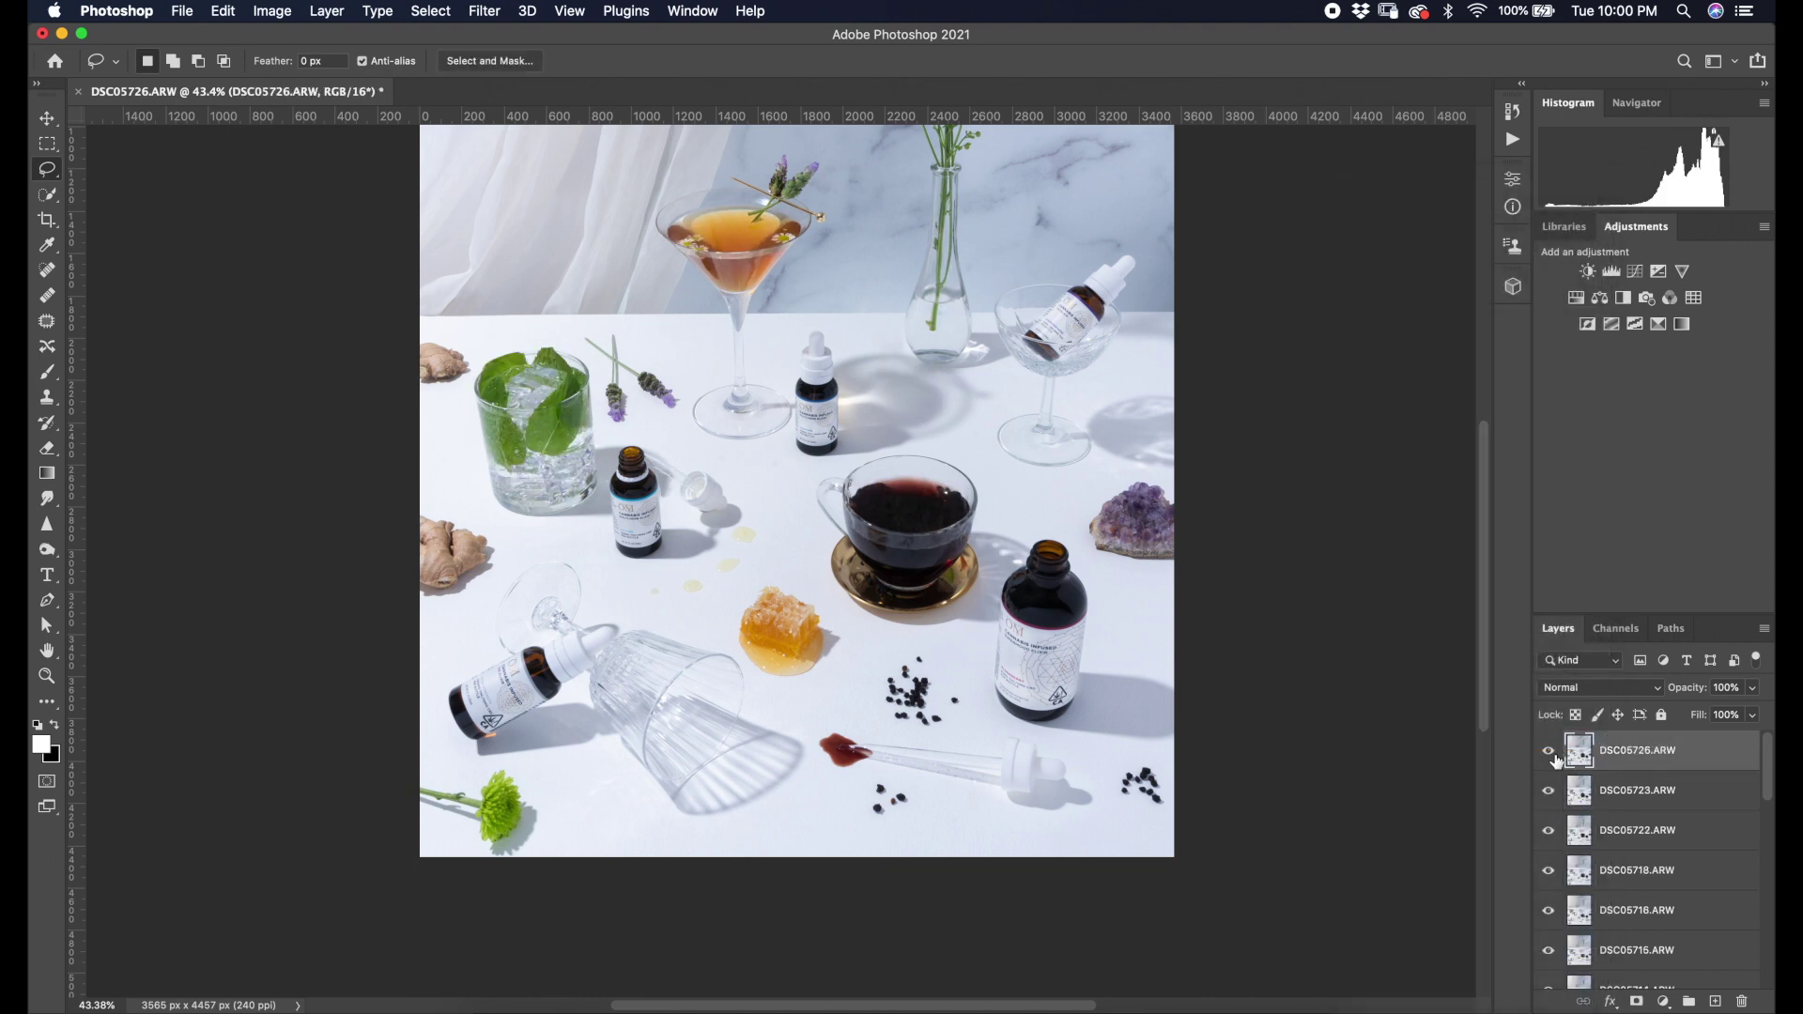
Hide the merged shot layers one by one from DSC05726.ARW down through DSC05703.ARW to check the frame sequence.
scroll(1567, 815, "down", 4)
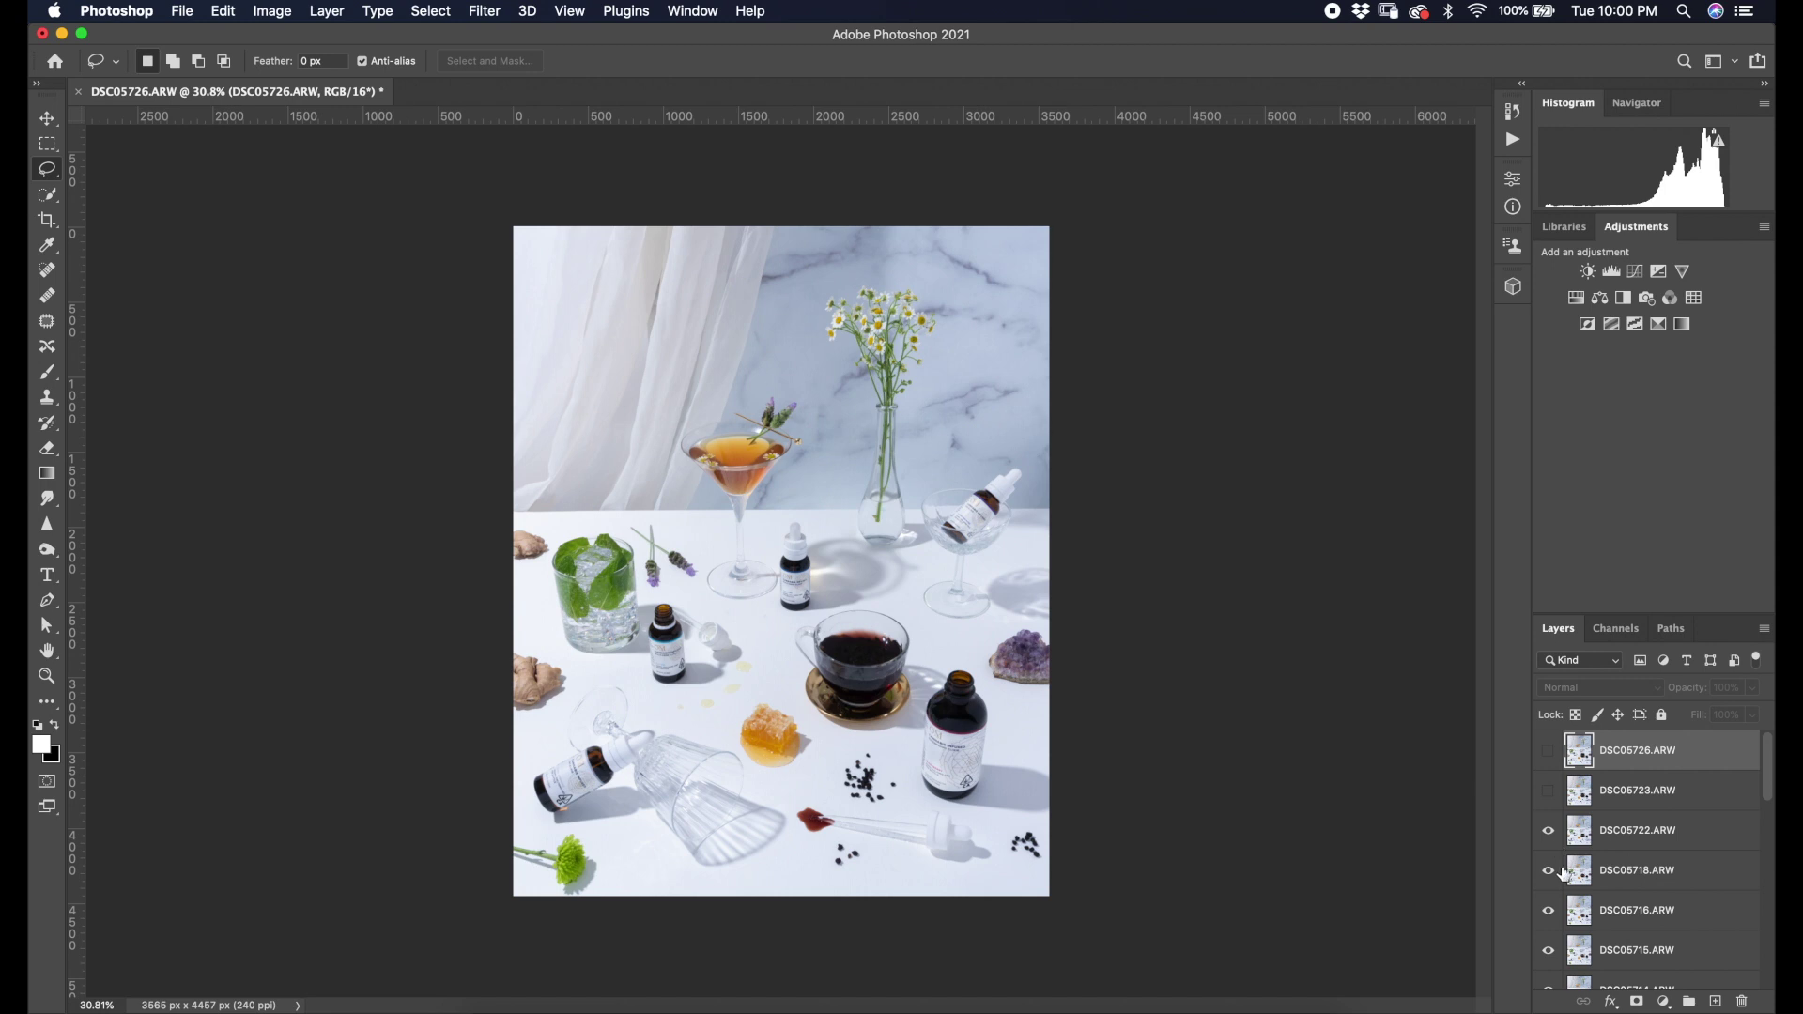
left_click(1547, 830)
left_click(1580, 870)
left_click(1568, 960)
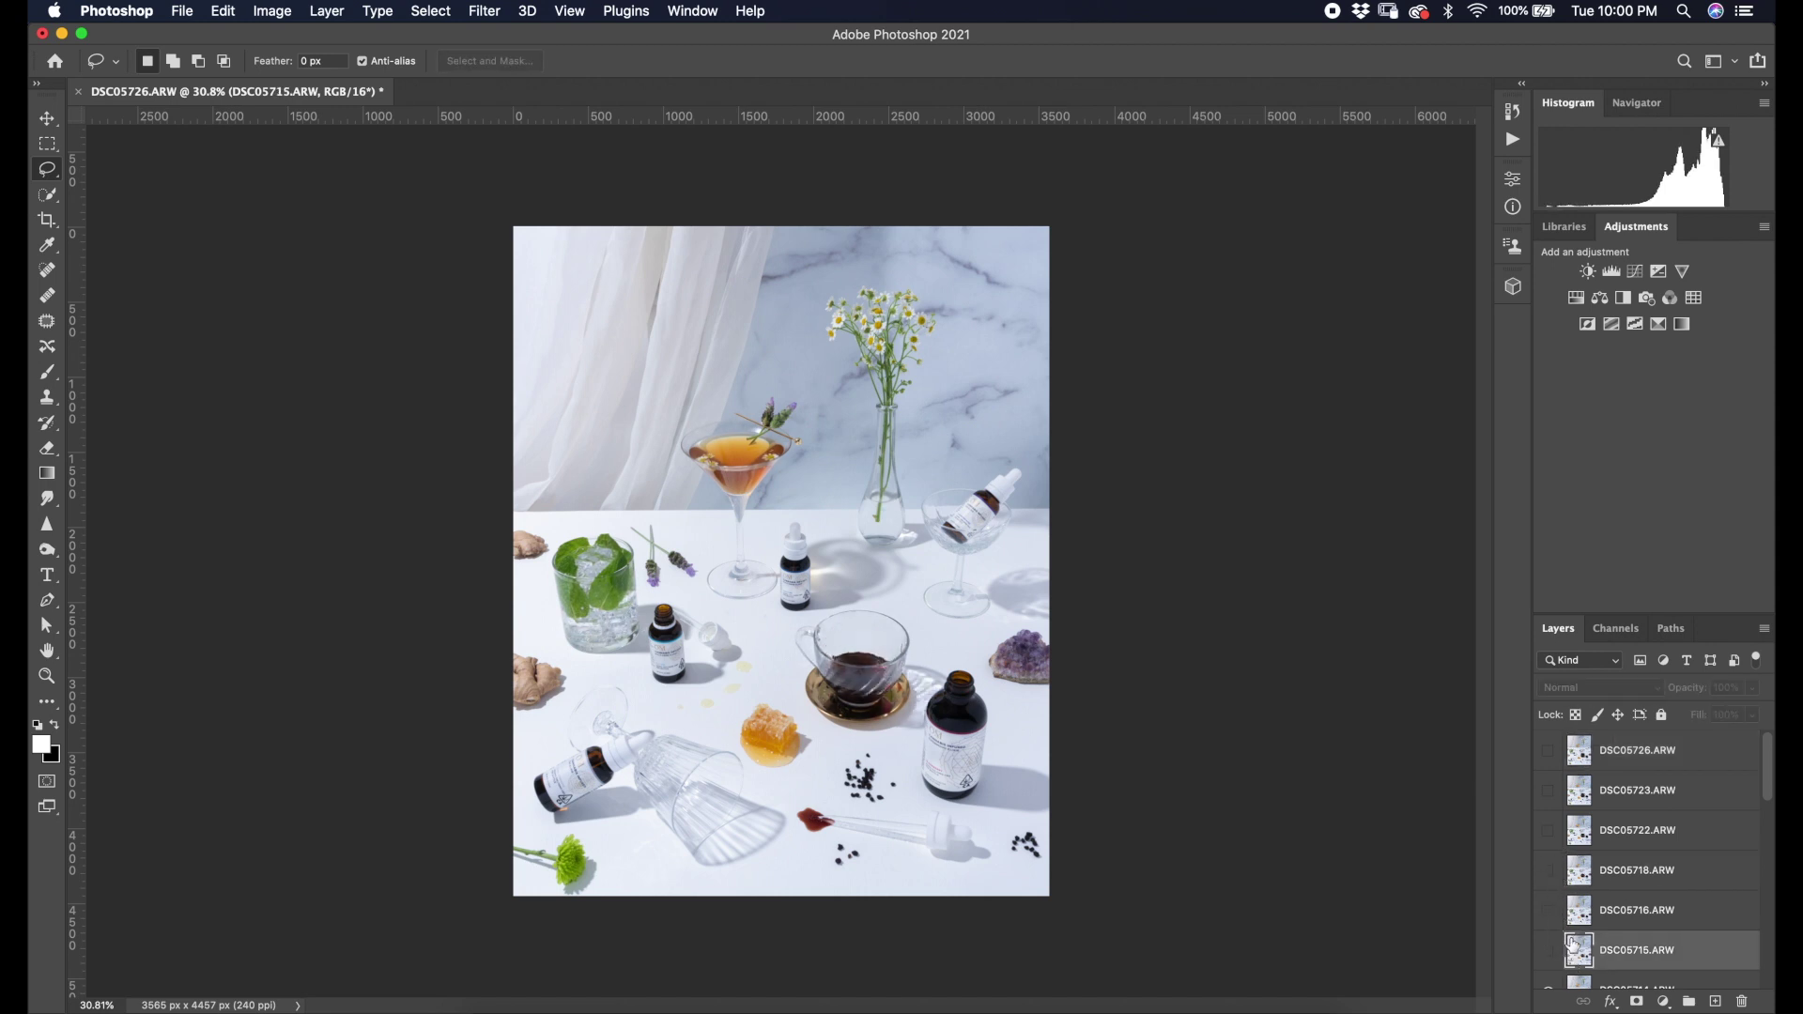
scroll(1568, 925, "down", 3)
left_click(1549, 875)
left_click(1549, 914)
left_click(1551, 952)
scroll(1555, 939, "down", 3)
left_click(1550, 880)
left_click(1550, 919)
left_click(1552, 958)
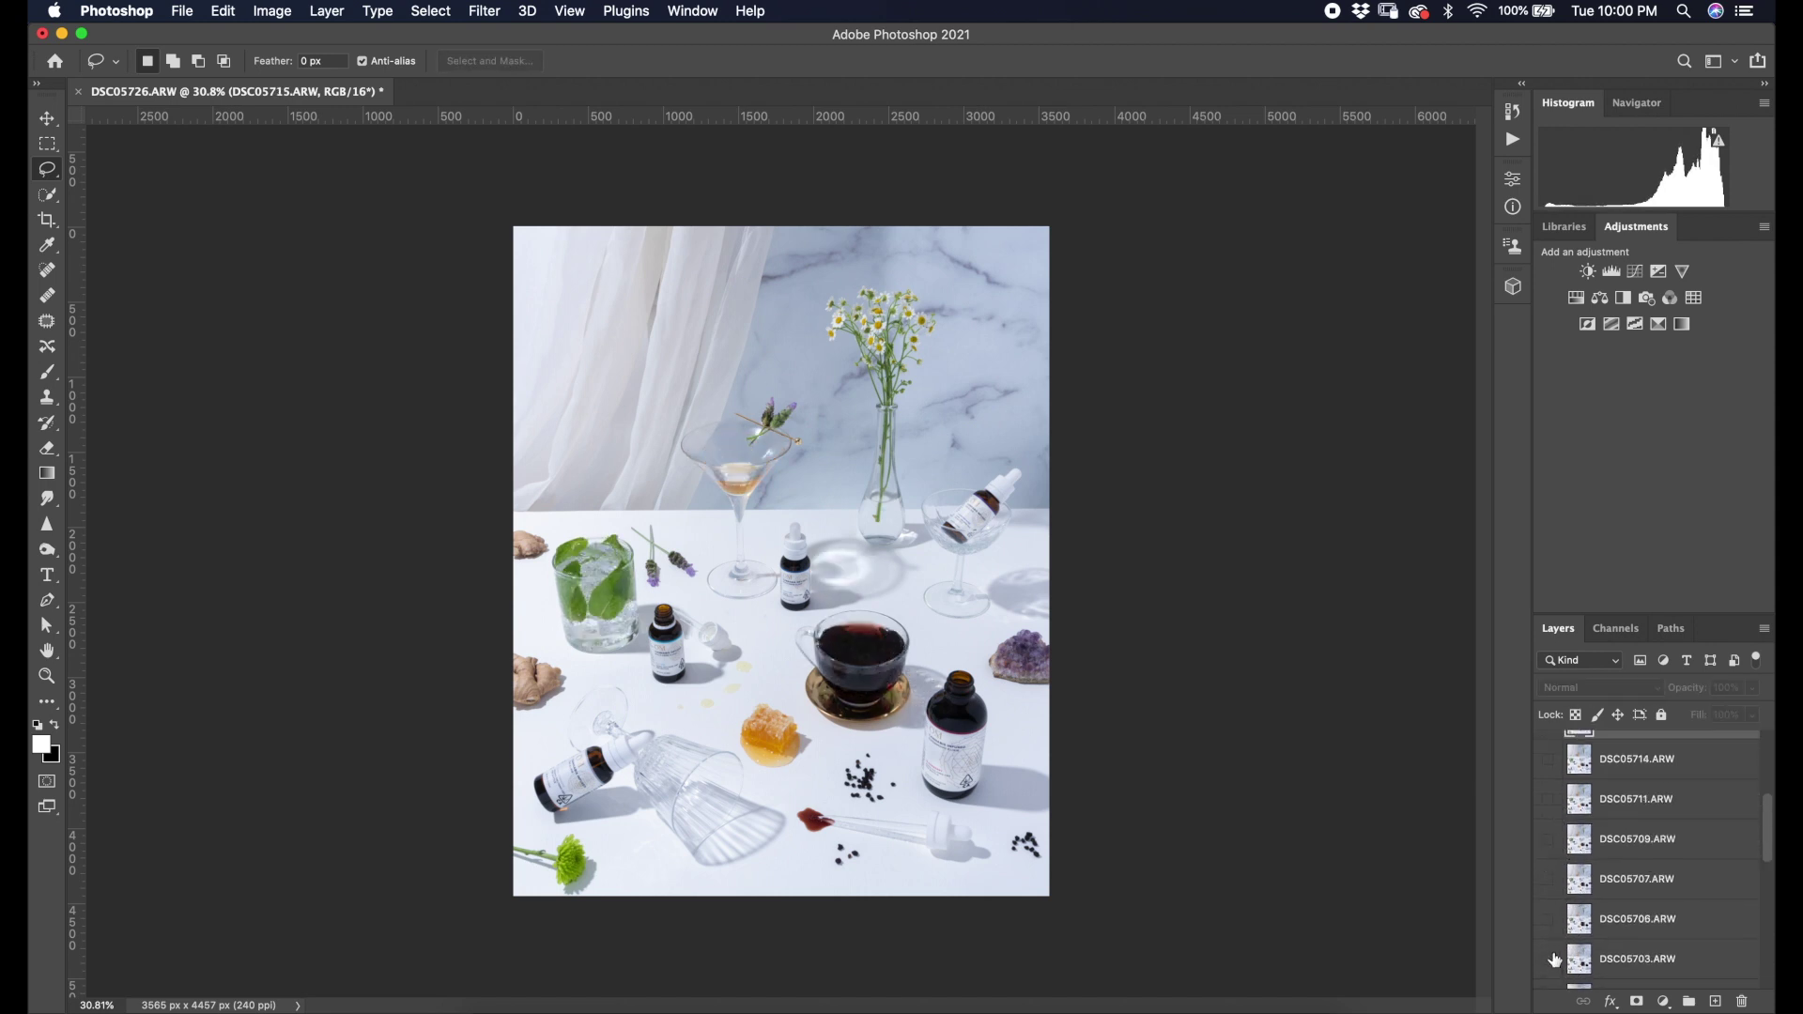
Show the hidden shot layers one by one from DSC05703.ARW up through DSC05722.ARW to check the frame sequence in reverse.
left_click(1555, 959)
left_click(1552, 920)
left_click(1552, 881)
scroll(1581, 913, "down", 1)
scroll(1582, 907, "up", 3)
left_click(1552, 902)
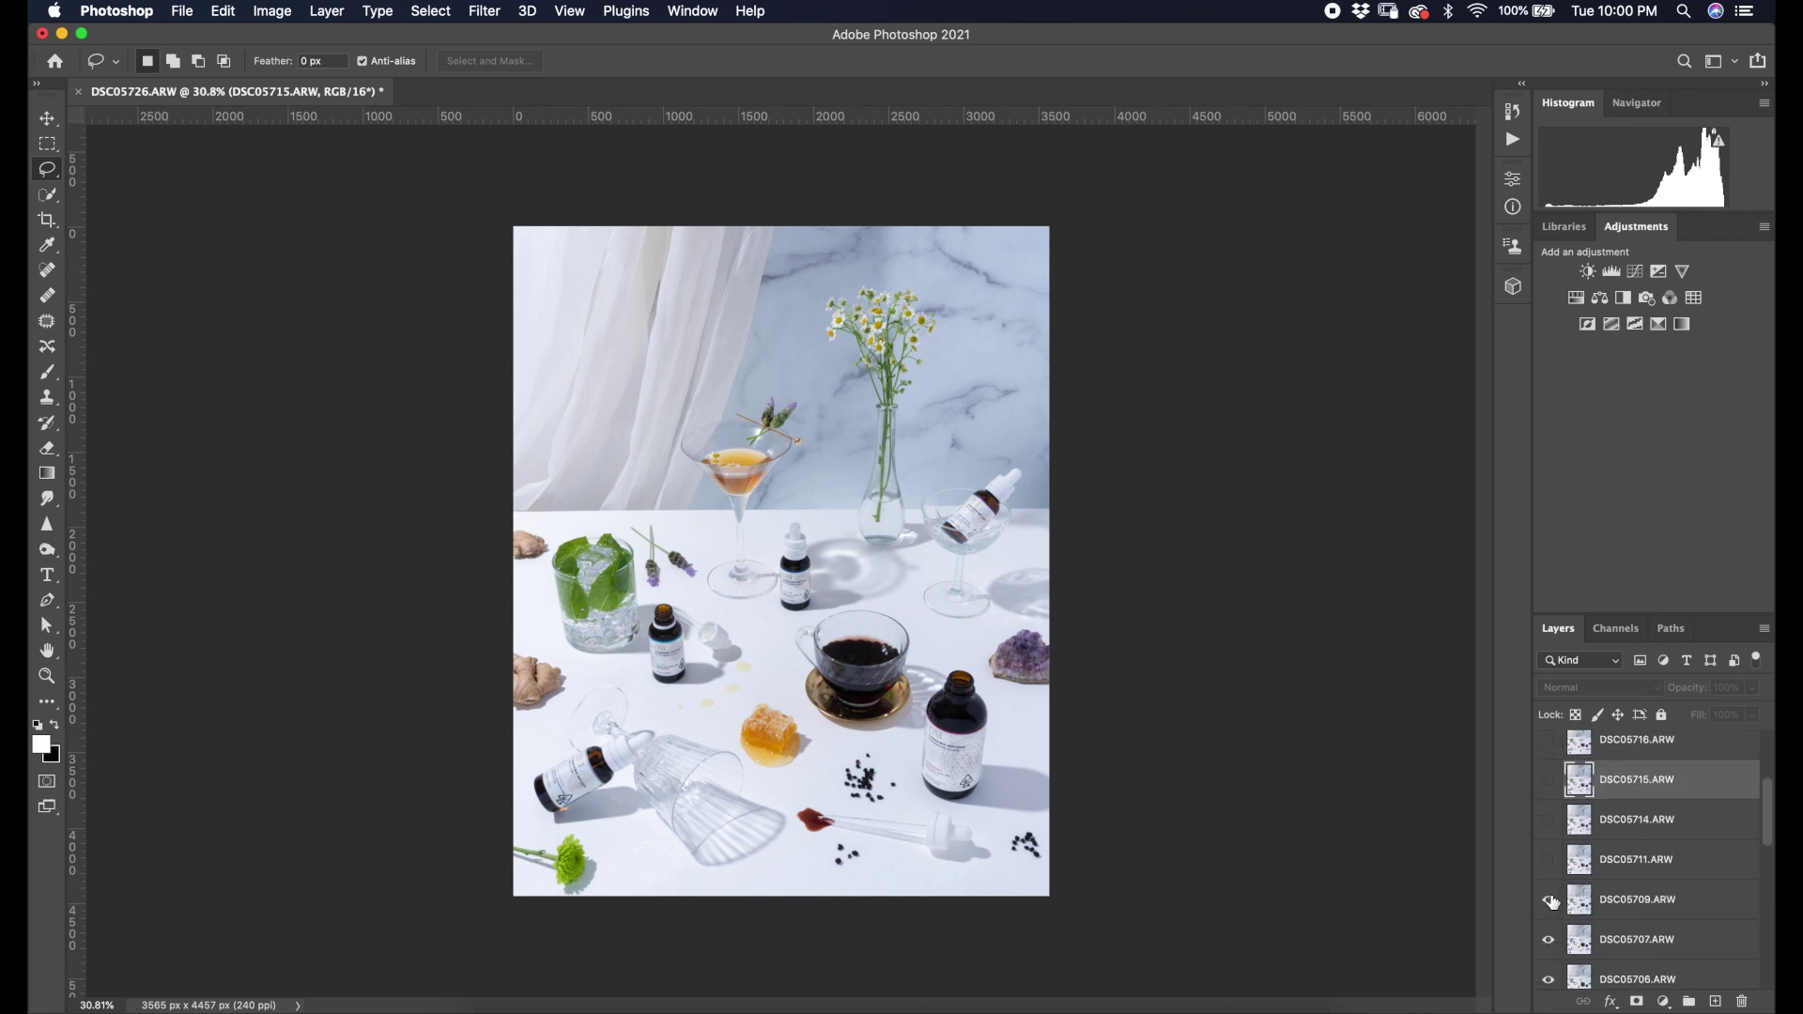
left_click(1551, 862)
left_click(1551, 824)
scroll(1558, 840, "up", 3)
left_click(1549, 829)
left_click(1550, 901)
left_click(1553, 859)
scroll(1562, 857, "up", 2)
left_click(1550, 831)
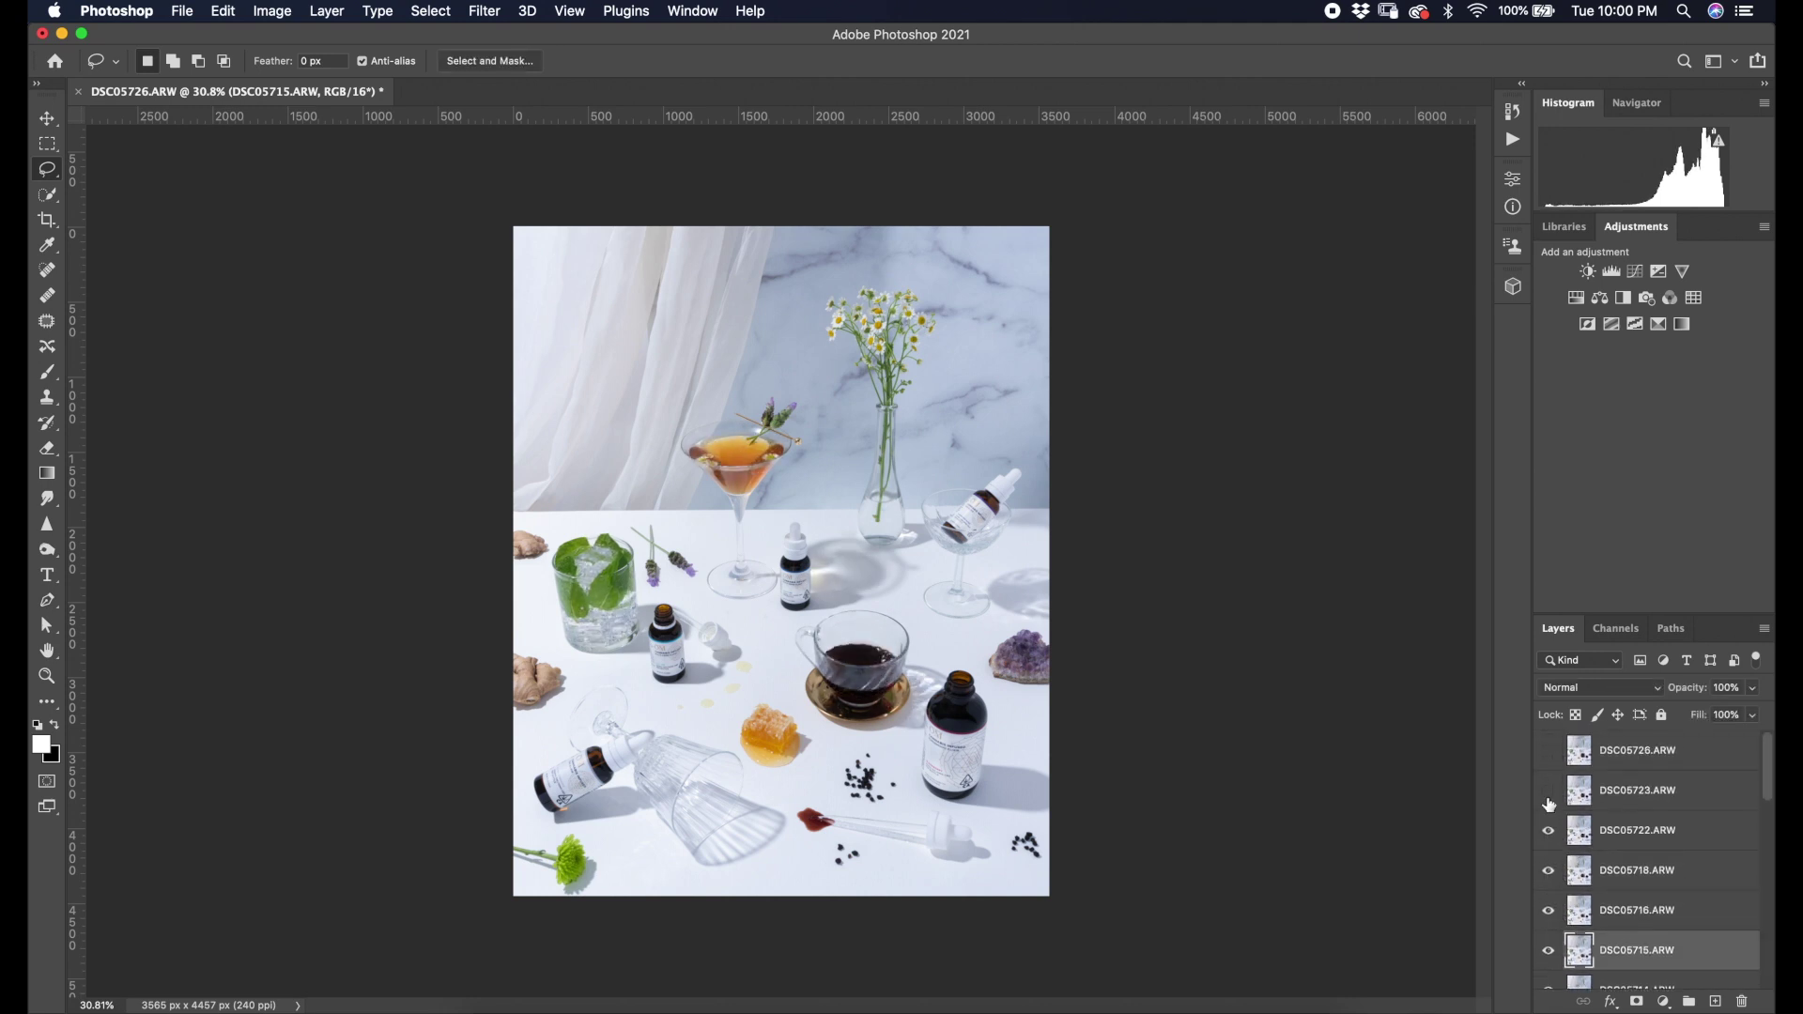
Merge the "mask!" layer with "Final Base :) copy" directly beneath it.
scroll(1650, 873, "down", 15)
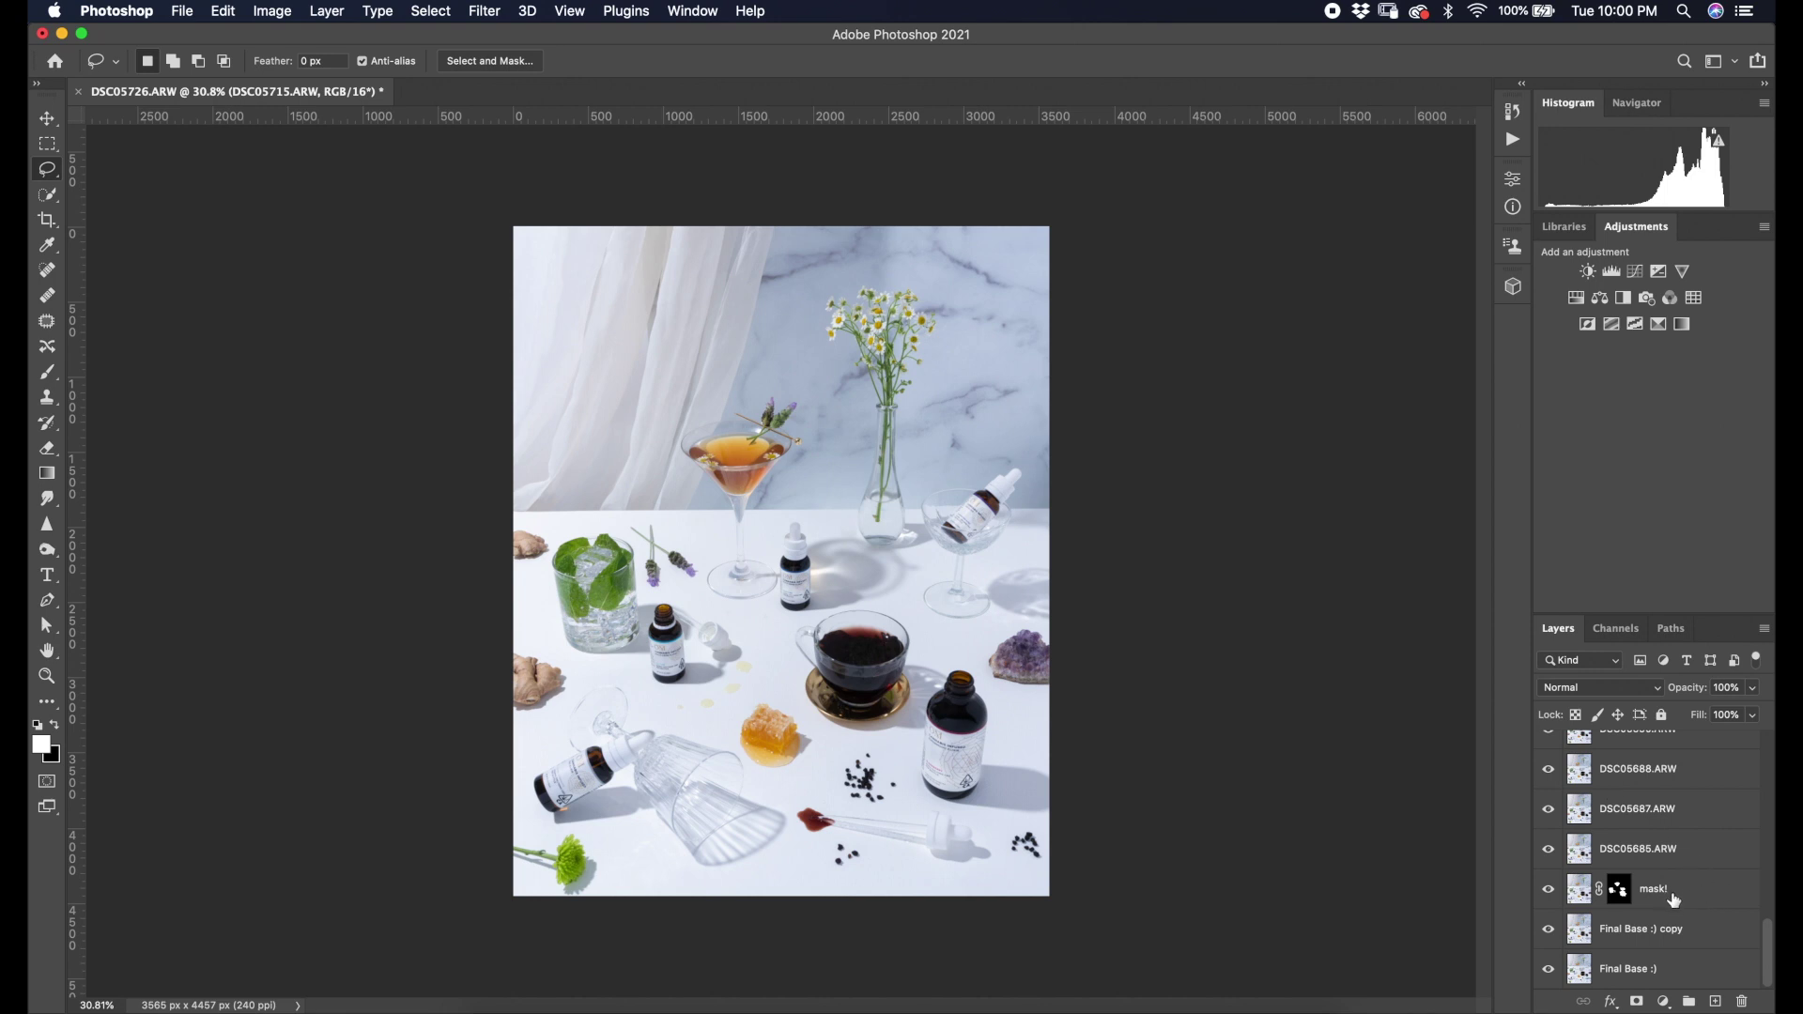
left_click(1695, 892)
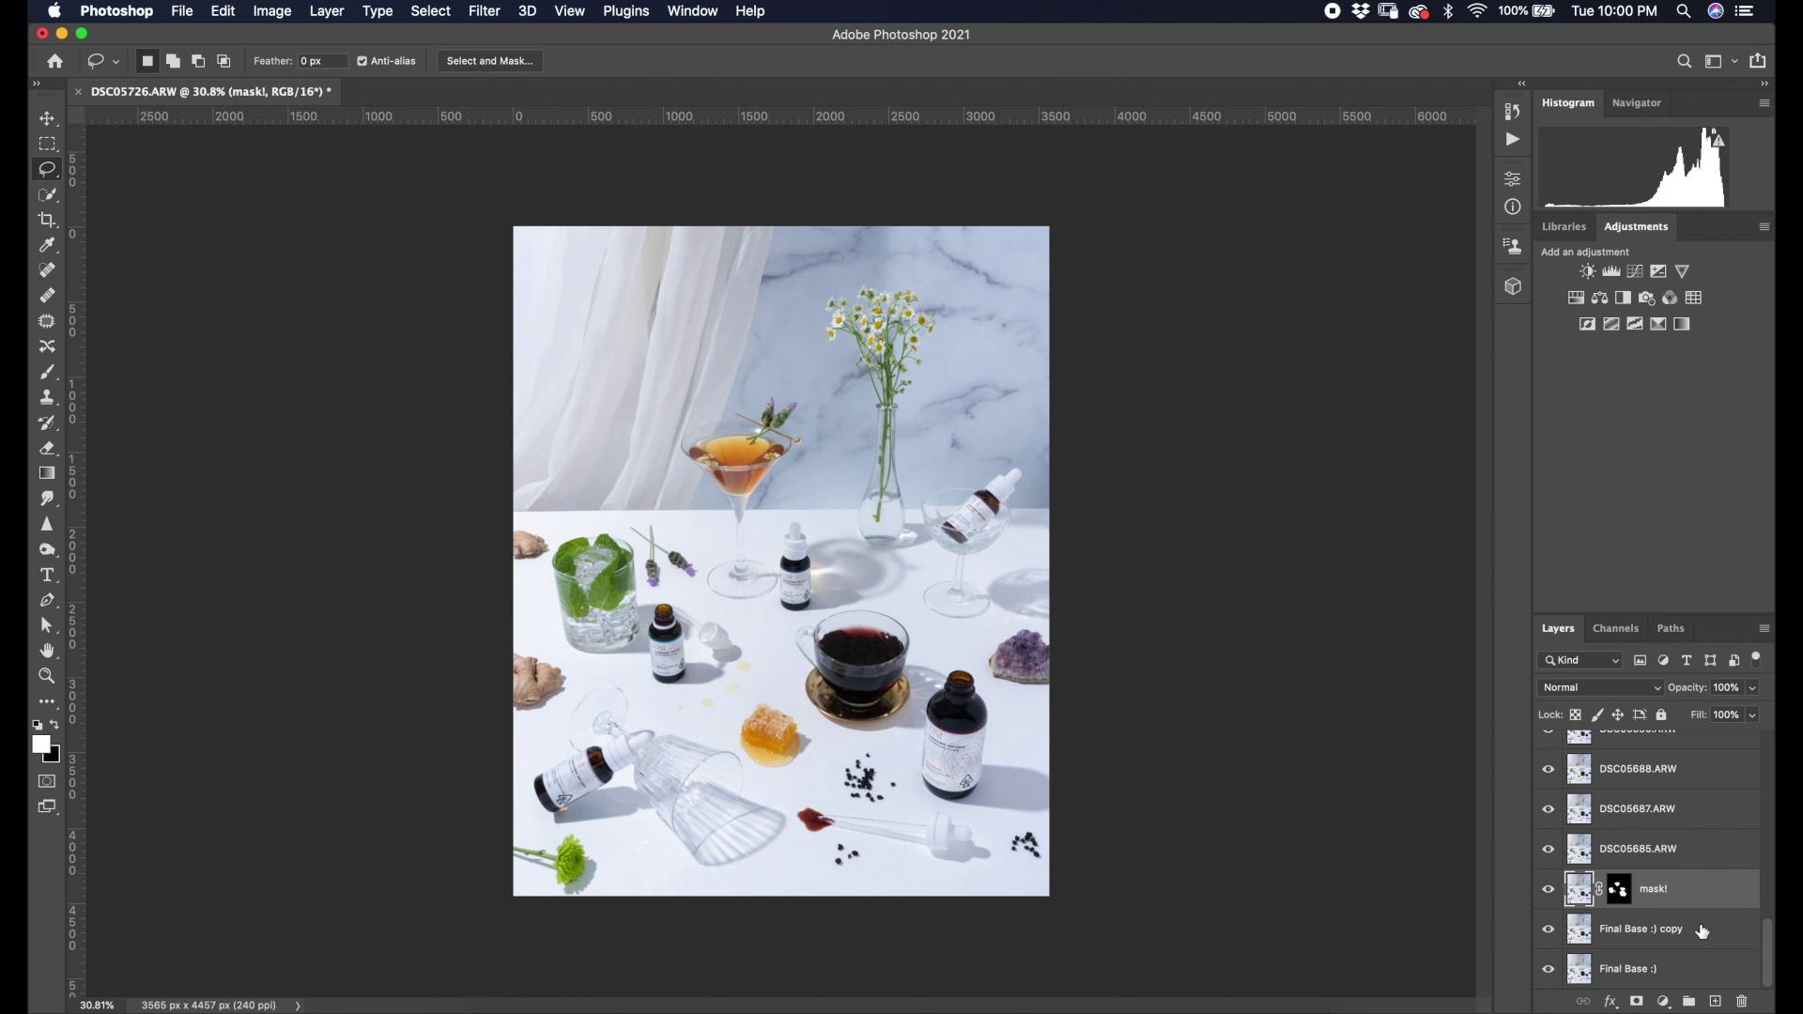
left_click(1701, 934, "shift")
right_click(1686, 934)
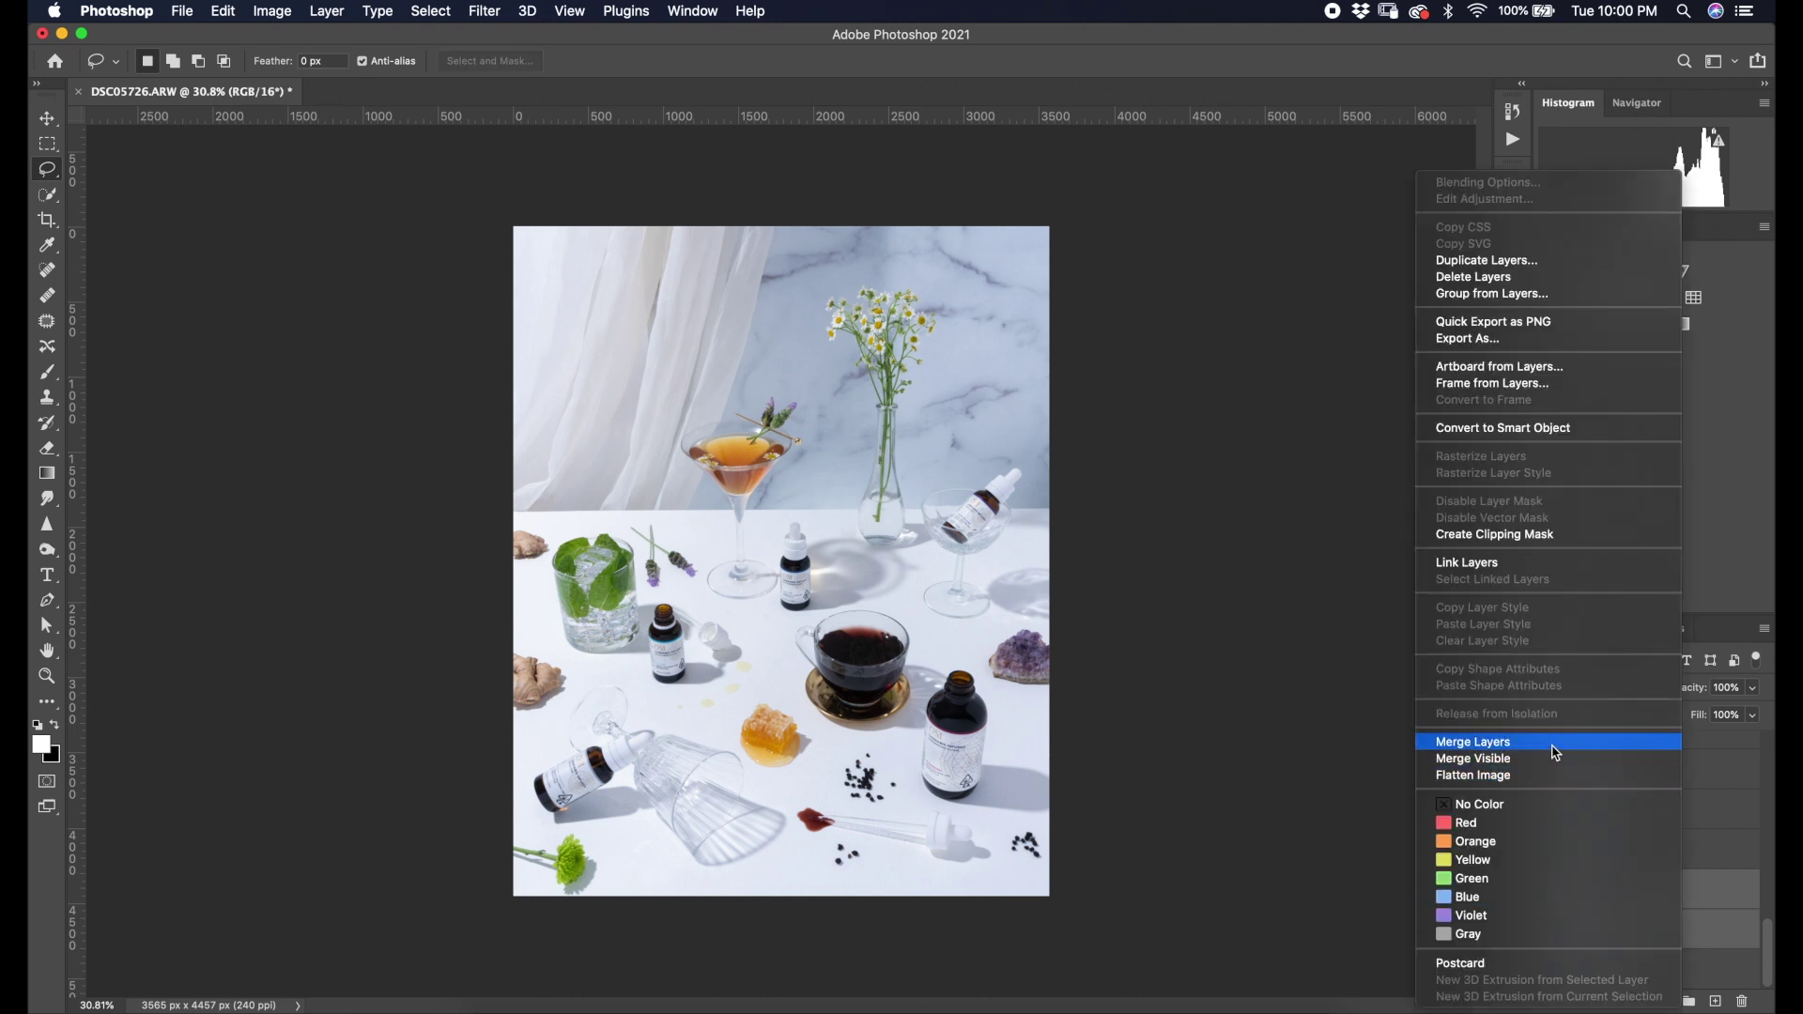
left_click(1556, 743)
Hide the shot layers one by one from DSC05722.ARW down through DSC05687.ARW to review the drinks sequence.
scroll(1597, 826, "up", 5)
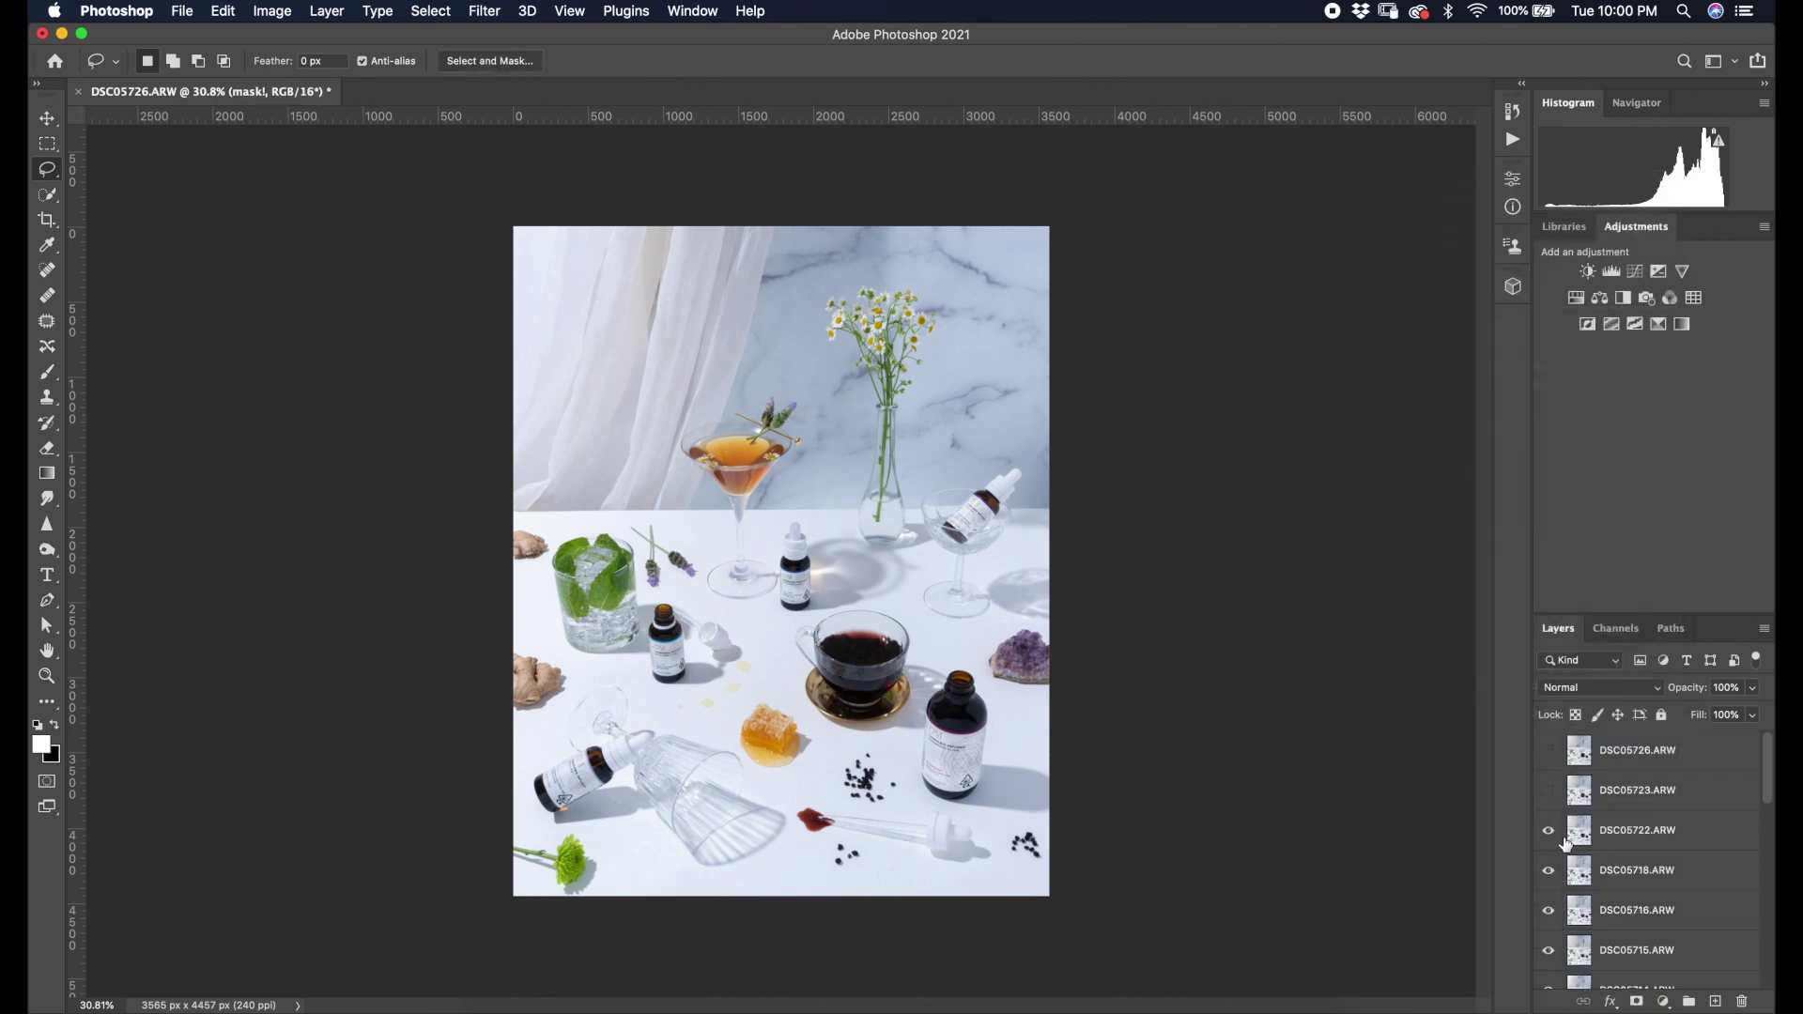
left_click(1565, 838)
left_click(1551, 871)
left_click(1550, 831)
left_click(1550, 911)
left_click(1550, 951)
scroll(1557, 953, "down", 5)
left_click(1550, 789)
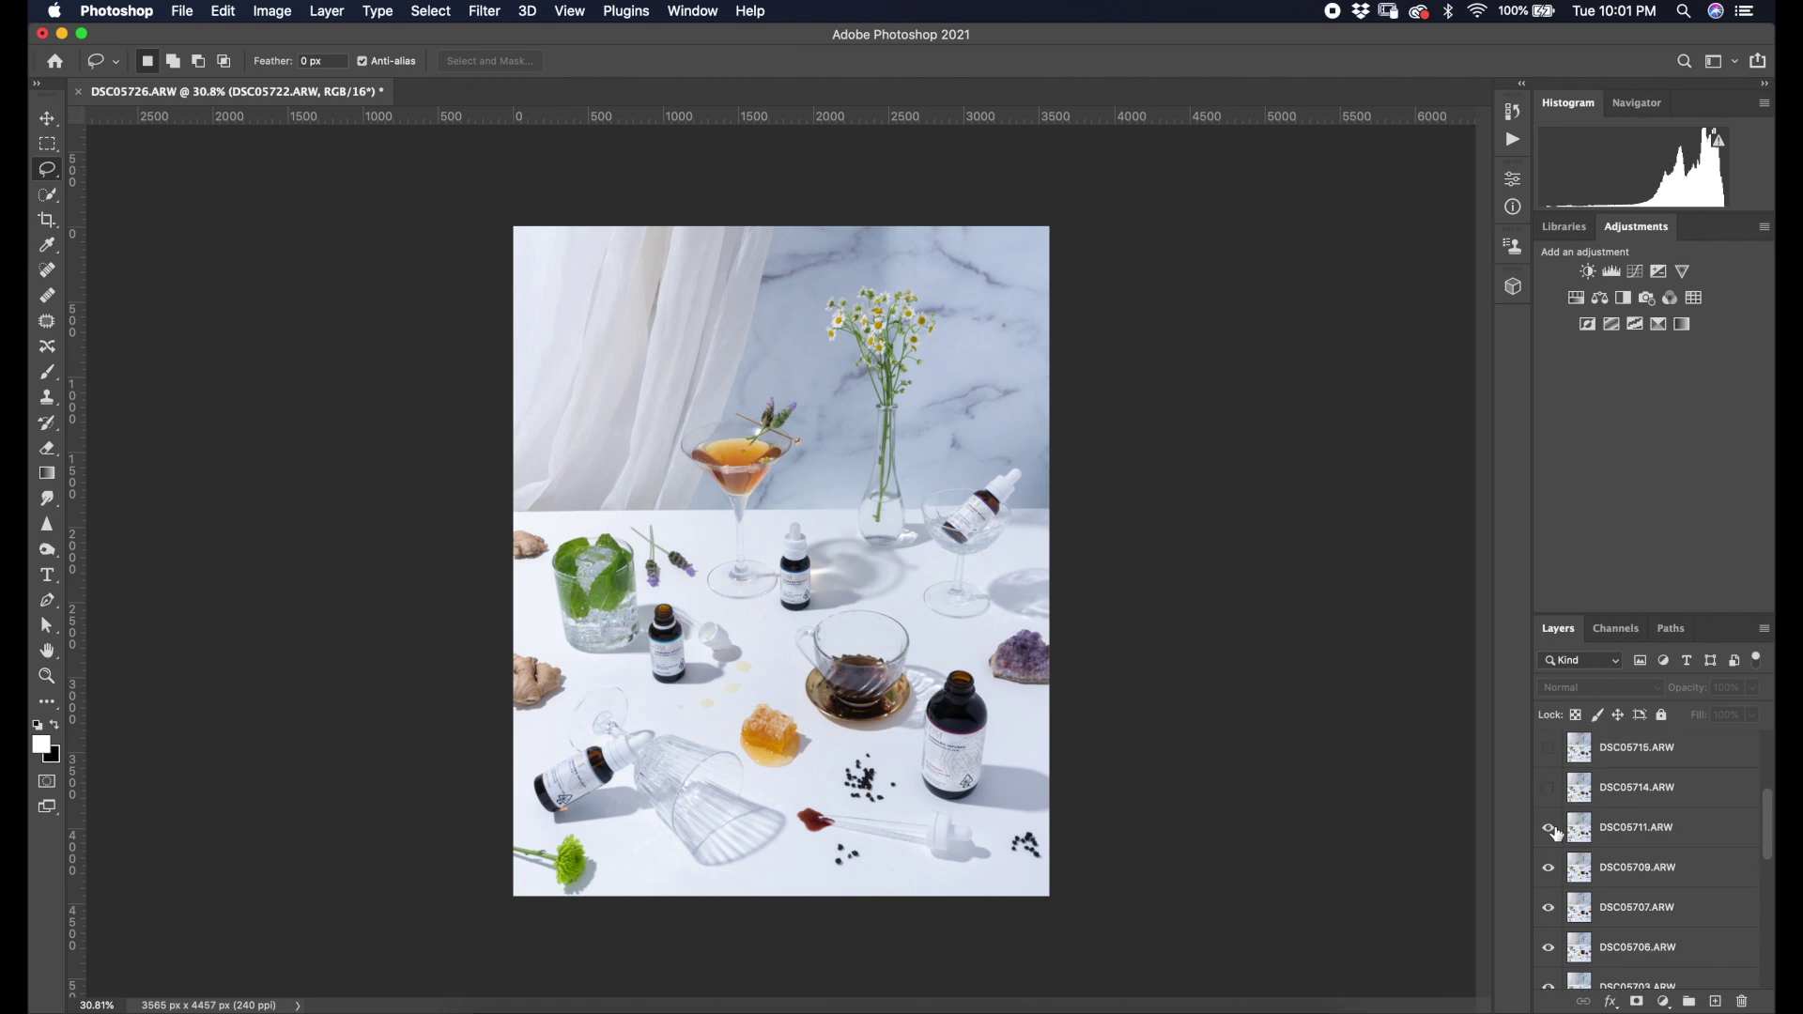
left_click_drag(1554, 833, 1552, 954)
scroll(1551, 948, "down", 4)
left_click_drag(1552, 829, 1547, 898)
scroll(1578, 942, "down", 4)
scroll(1567, 939, "down", 4)
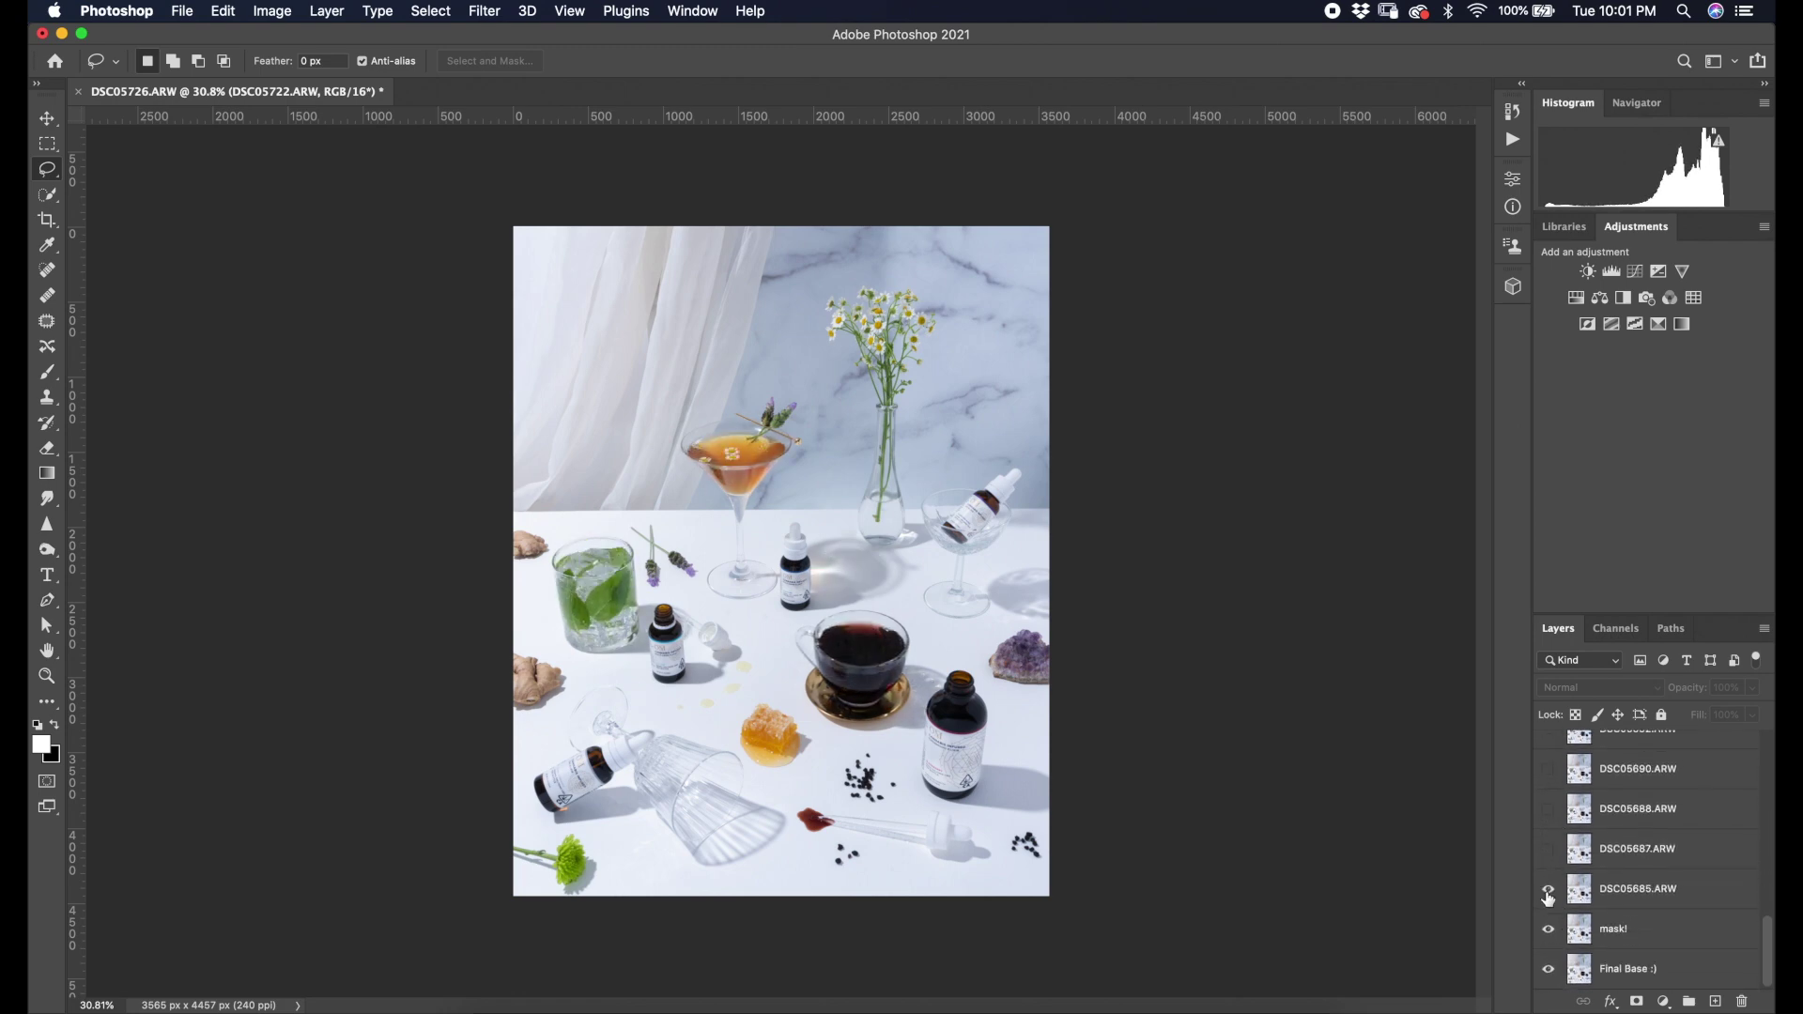
Toggle the visibility of "Final Base :)", "mask!" and the lowest shot layers to compare the first frames.
left_click(1548, 968)
left_click(1548, 968)
left_click(1548, 929)
left_click(1548, 891)
left_click(1548, 850)
left_click(1547, 811)
left_click(1547, 811)
left_click(1549, 849)
left_click(1549, 888)
left_click(1548, 888)
Merge the "mask!" layer with the "Final Base :)" layer beneath it.
left_click(1631, 930)
left_click(1668, 973, "shift")
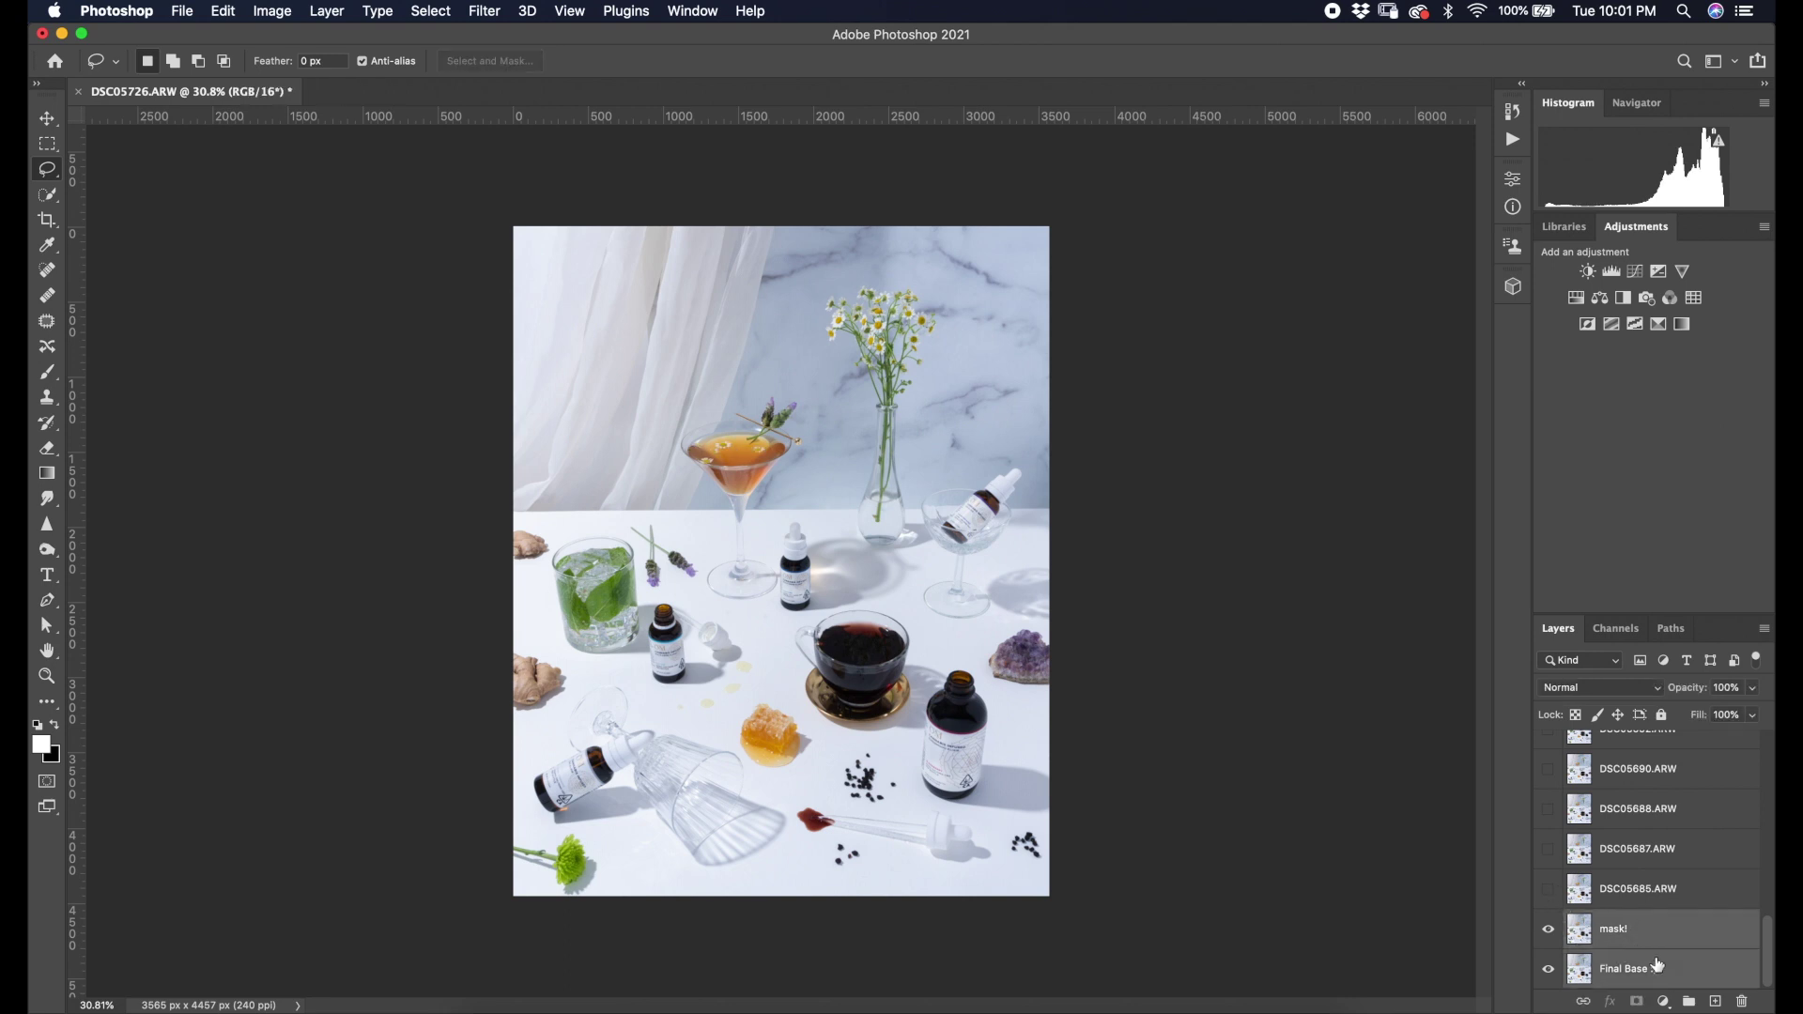
right_click(1651, 980)
left_click(1554, 749)
Show all hidden shot layers from DSC05685.ARW up through DSC05726.ARW.
left_click(1548, 929)
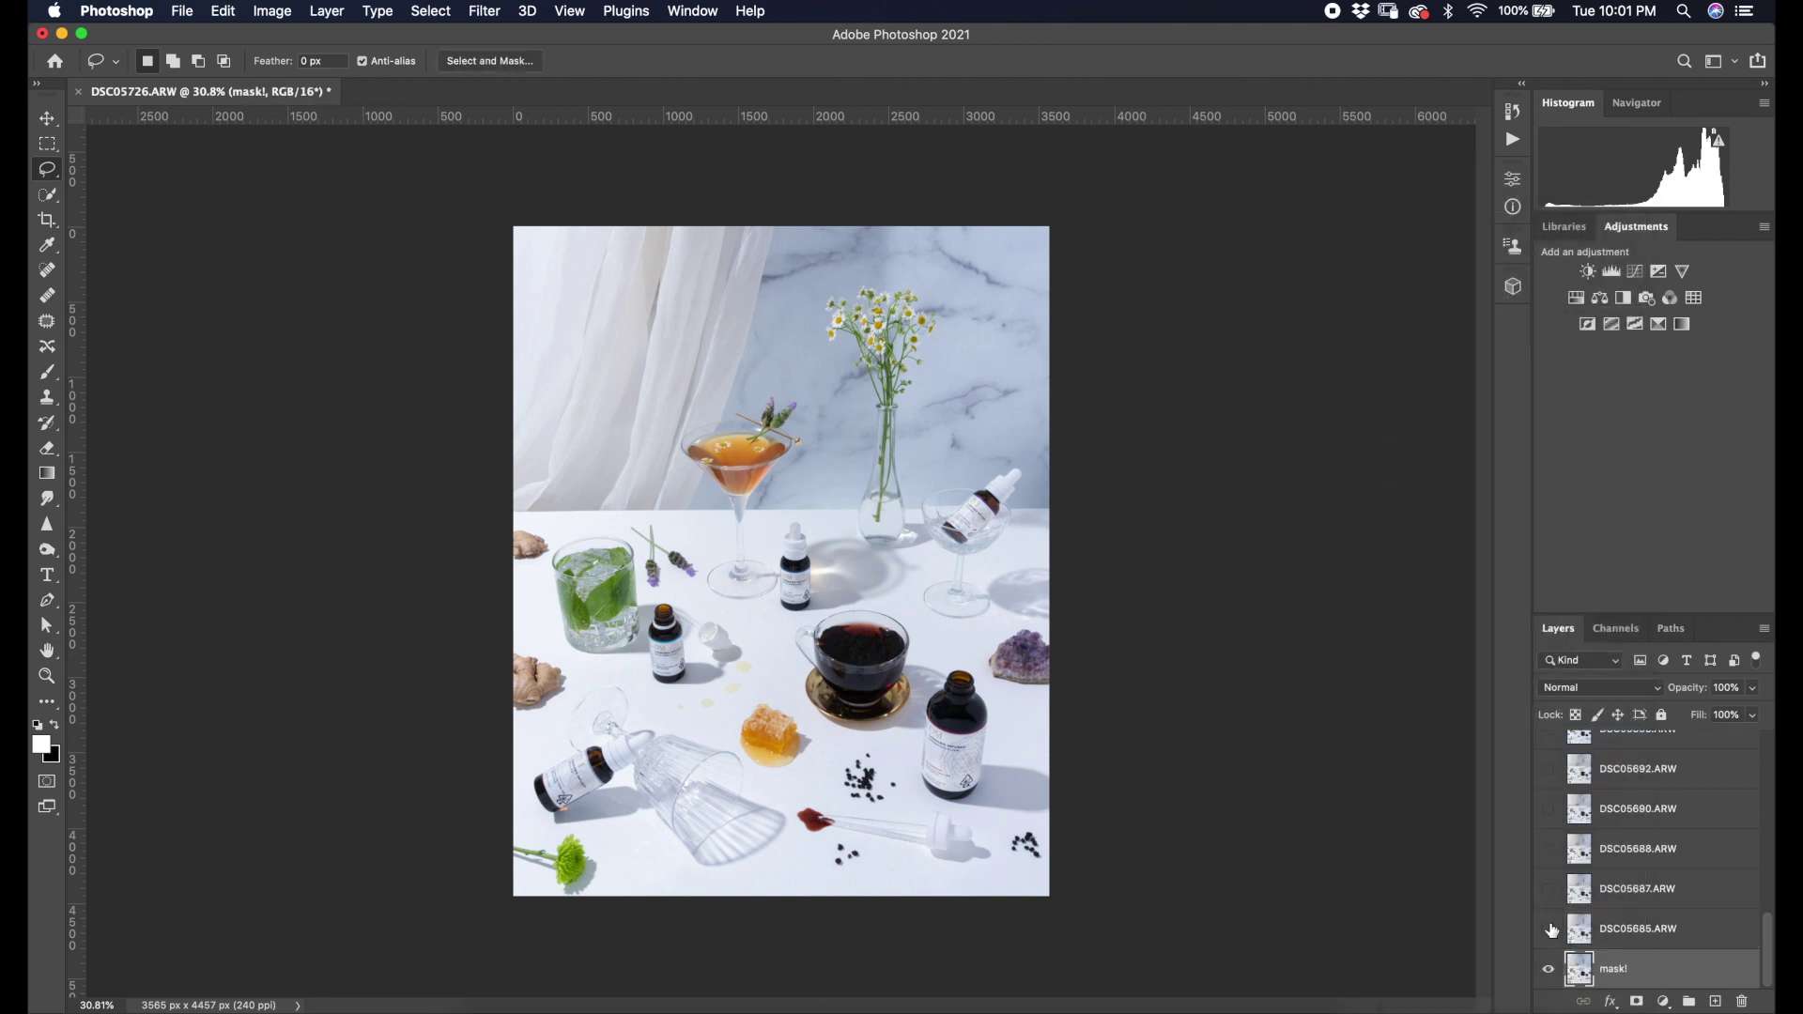
left_click_drag(1549, 879, 1549, 769)
scroll(1548, 798, "up", 3)
left_click_drag(1549, 861, 1549, 751)
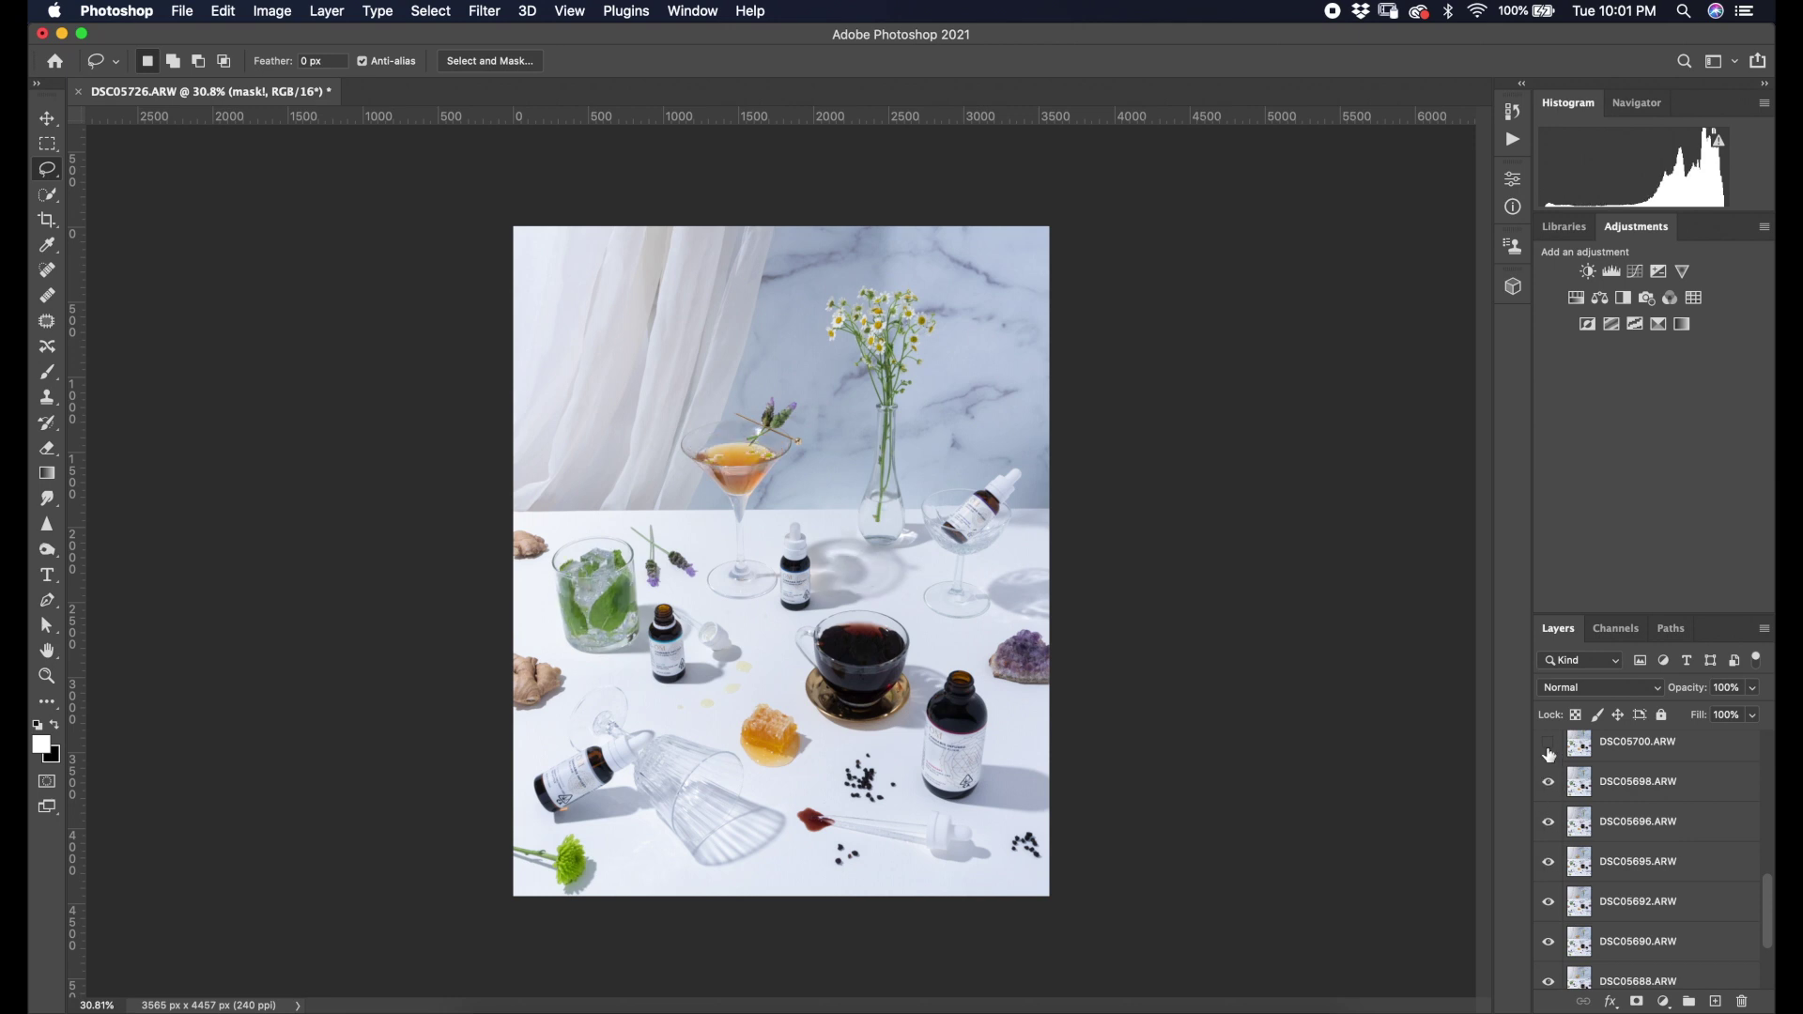
scroll(1554, 789, "up", 3)
left_click_drag(1548, 842, 1551, 773)
scroll(1557, 798, "up", 3)
left_click_drag(1549, 883, 1550, 828)
scroll(1573, 787, "up", 1)
scroll(1580, 793, "up", 3)
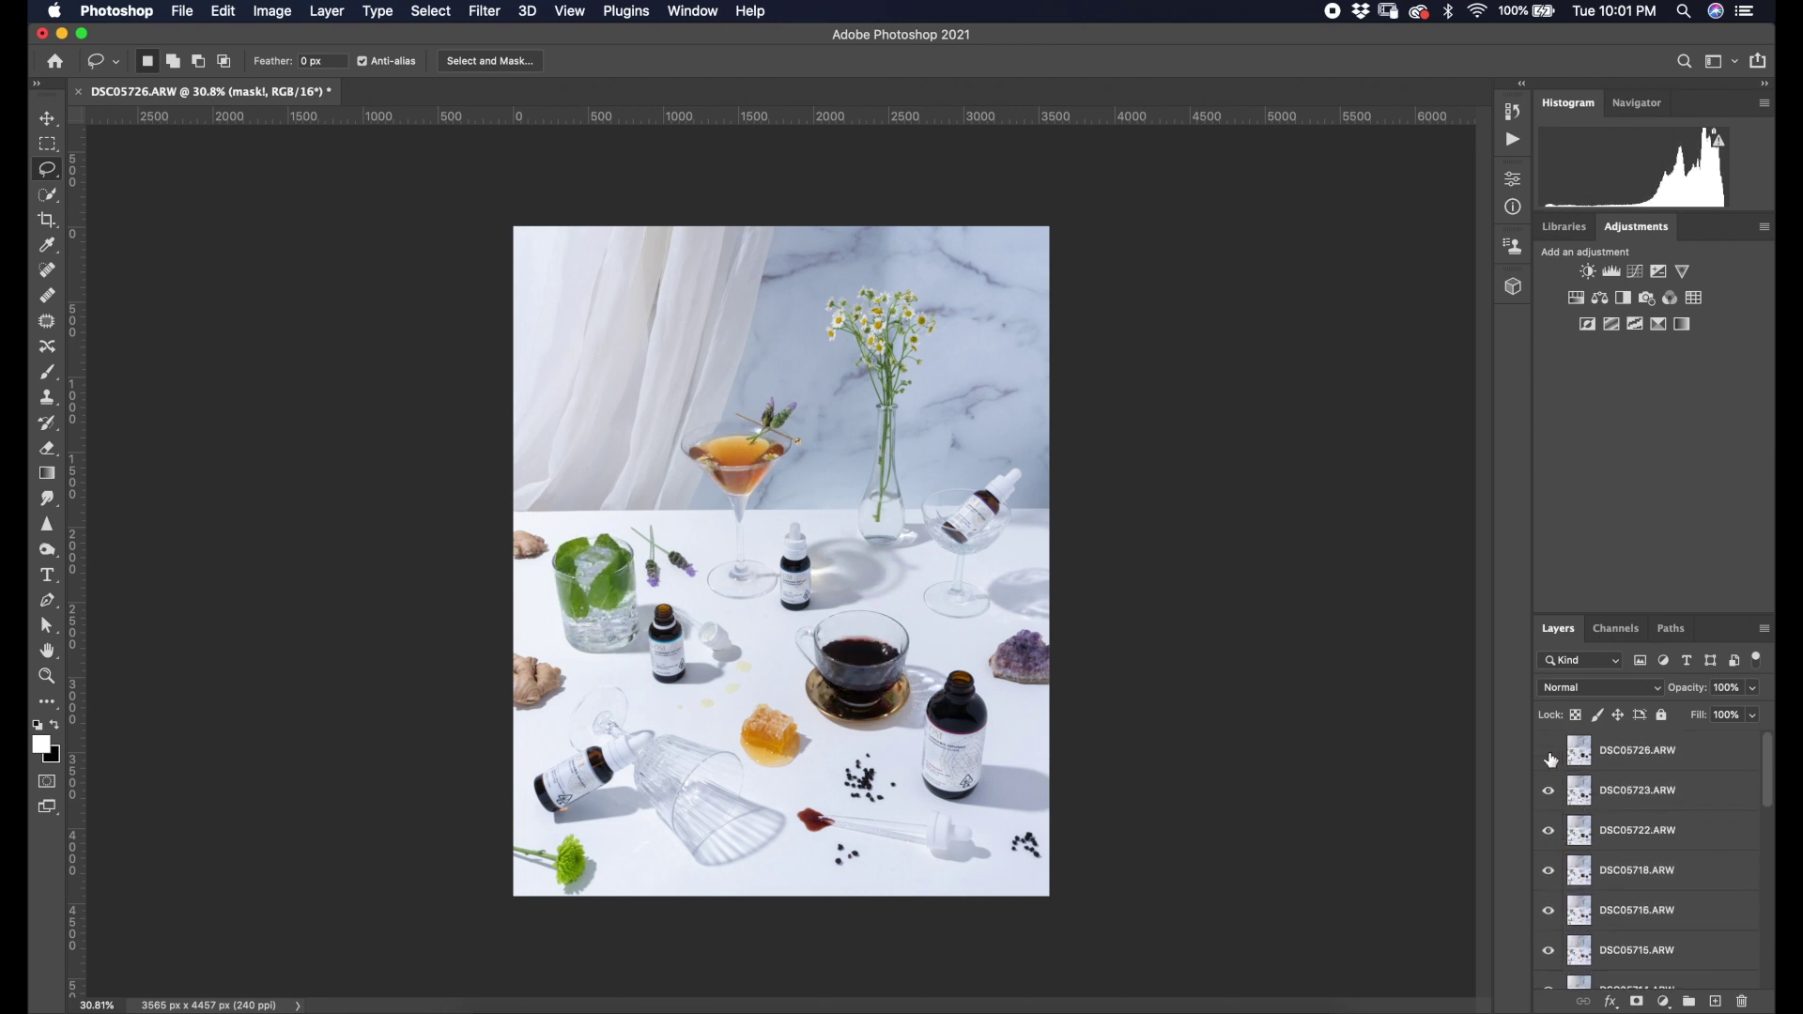
left_click(1548, 751)
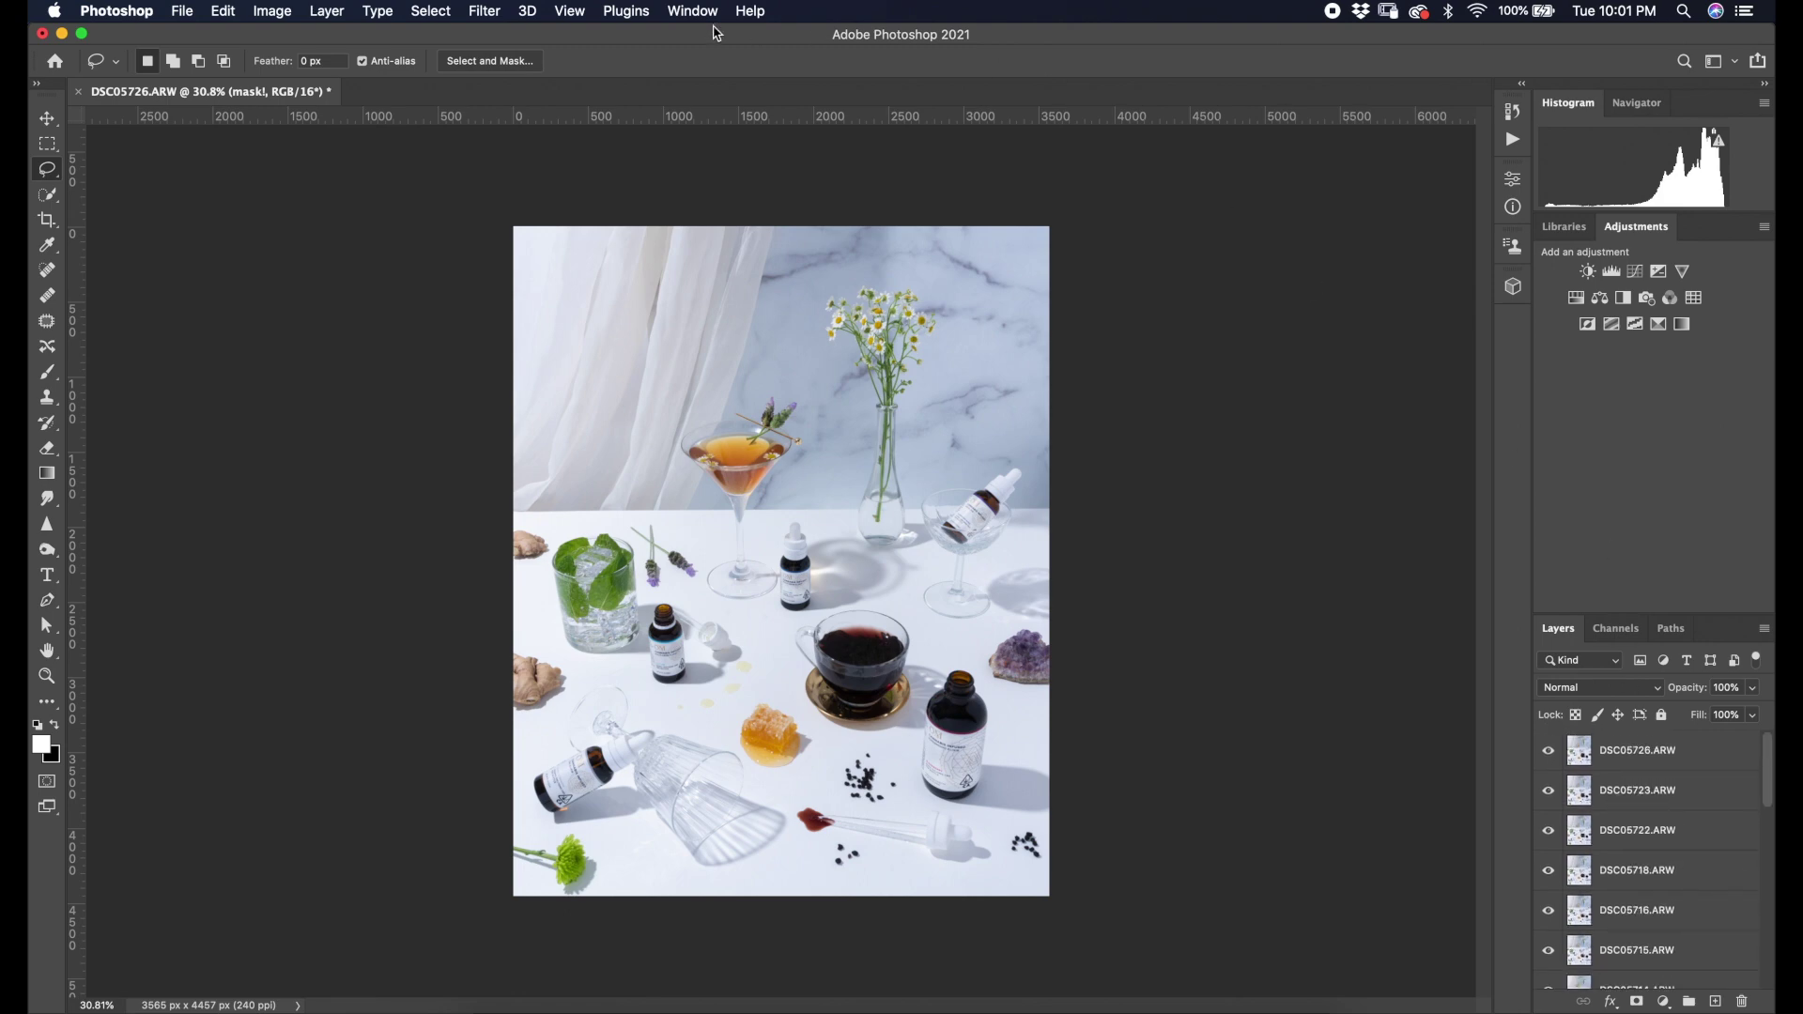
Create a frame animation in the Timeline and make its frames from the layers.
left_click(688, 11)
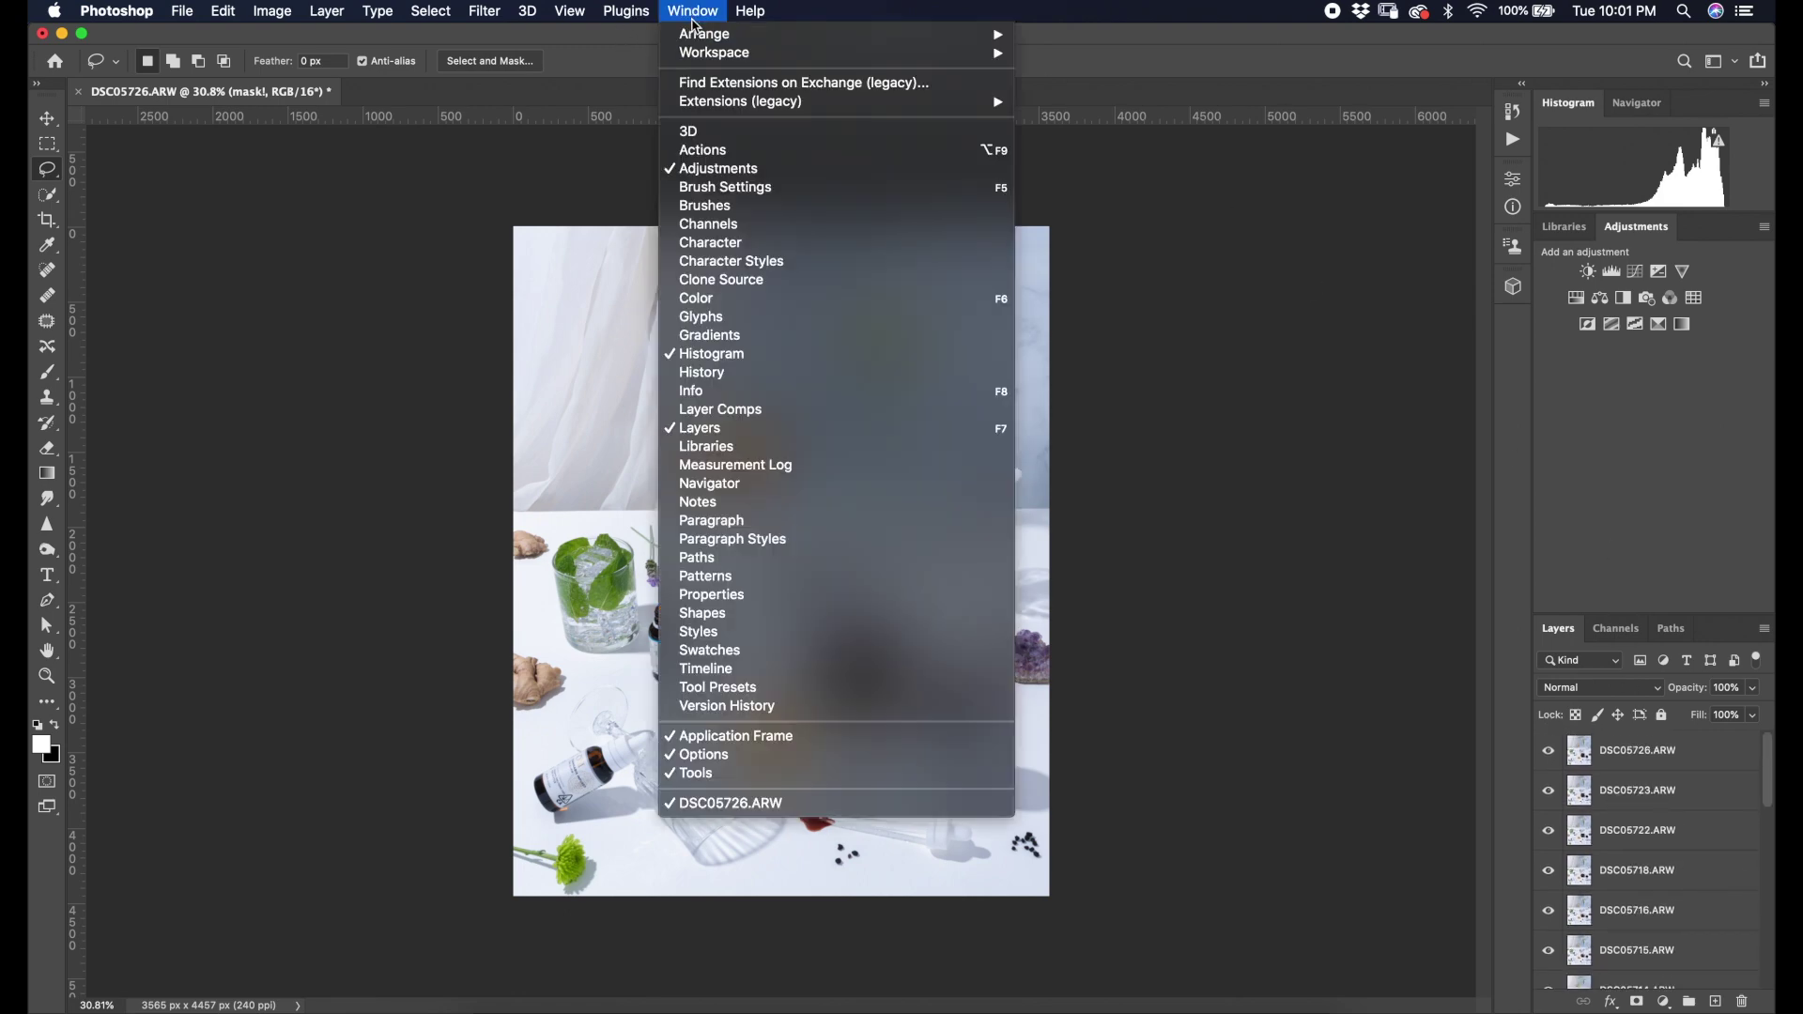
left_click(804, 670)
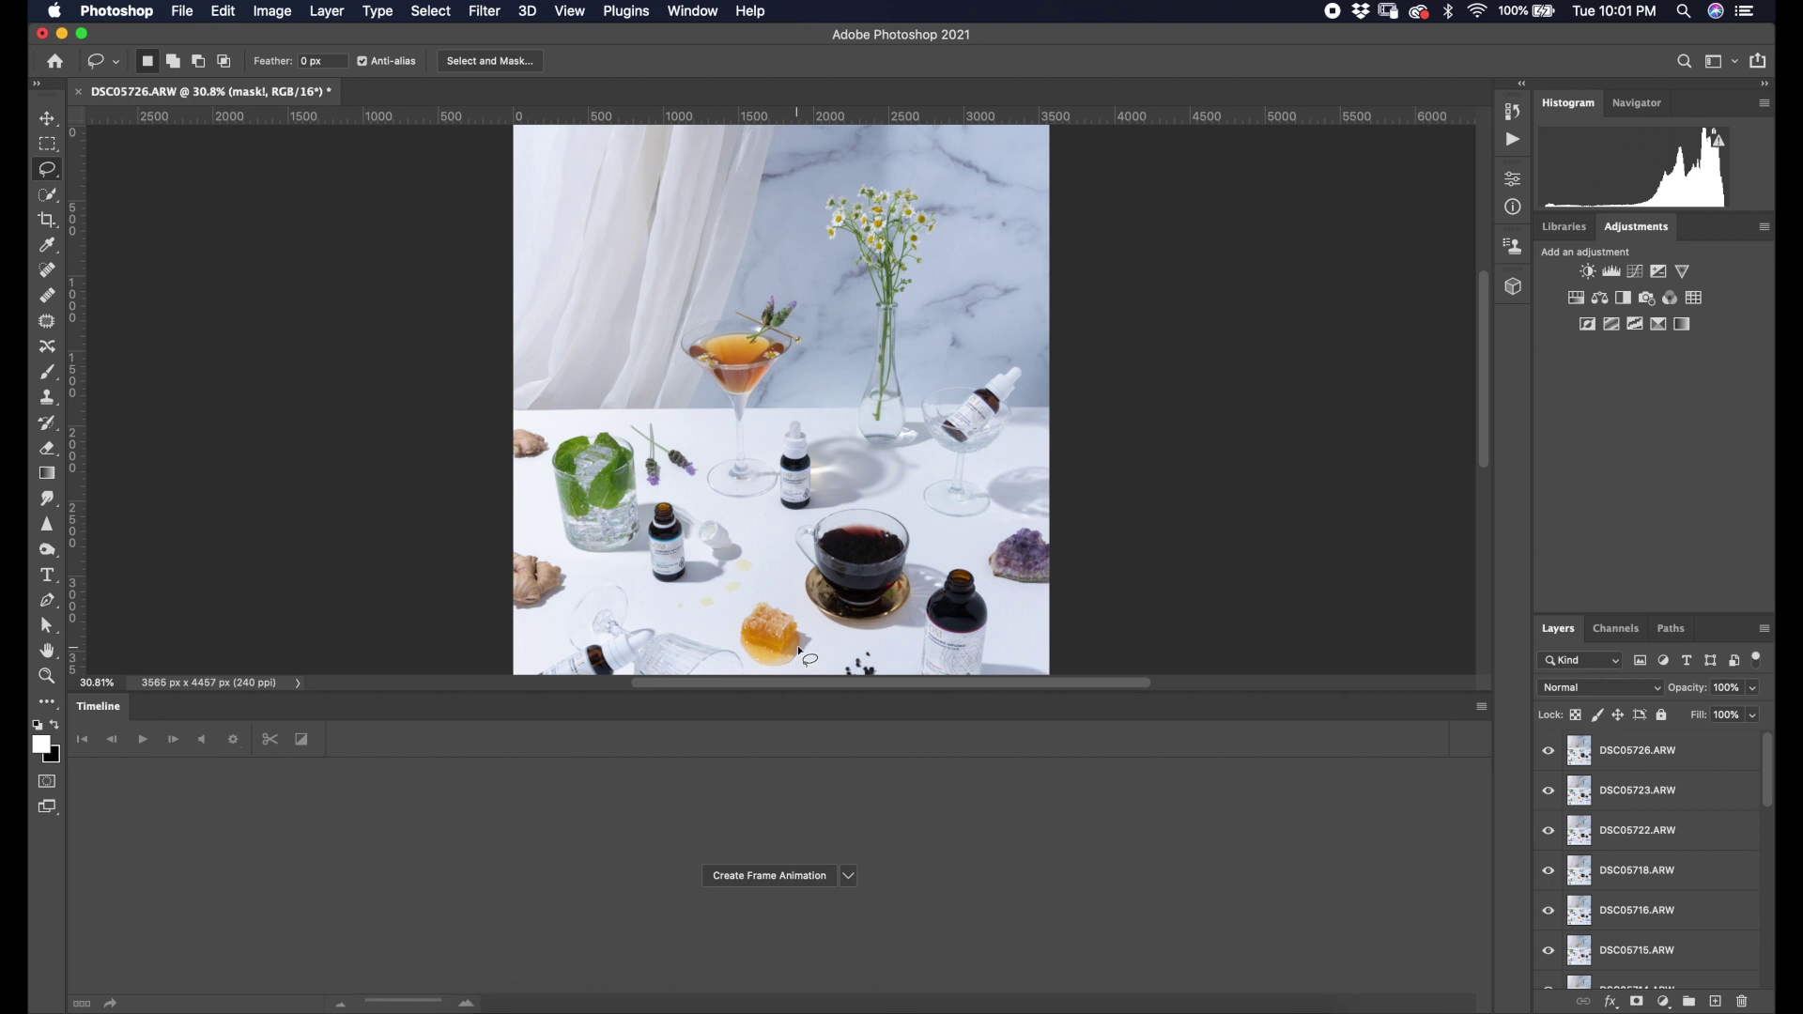
left_click(812, 878)
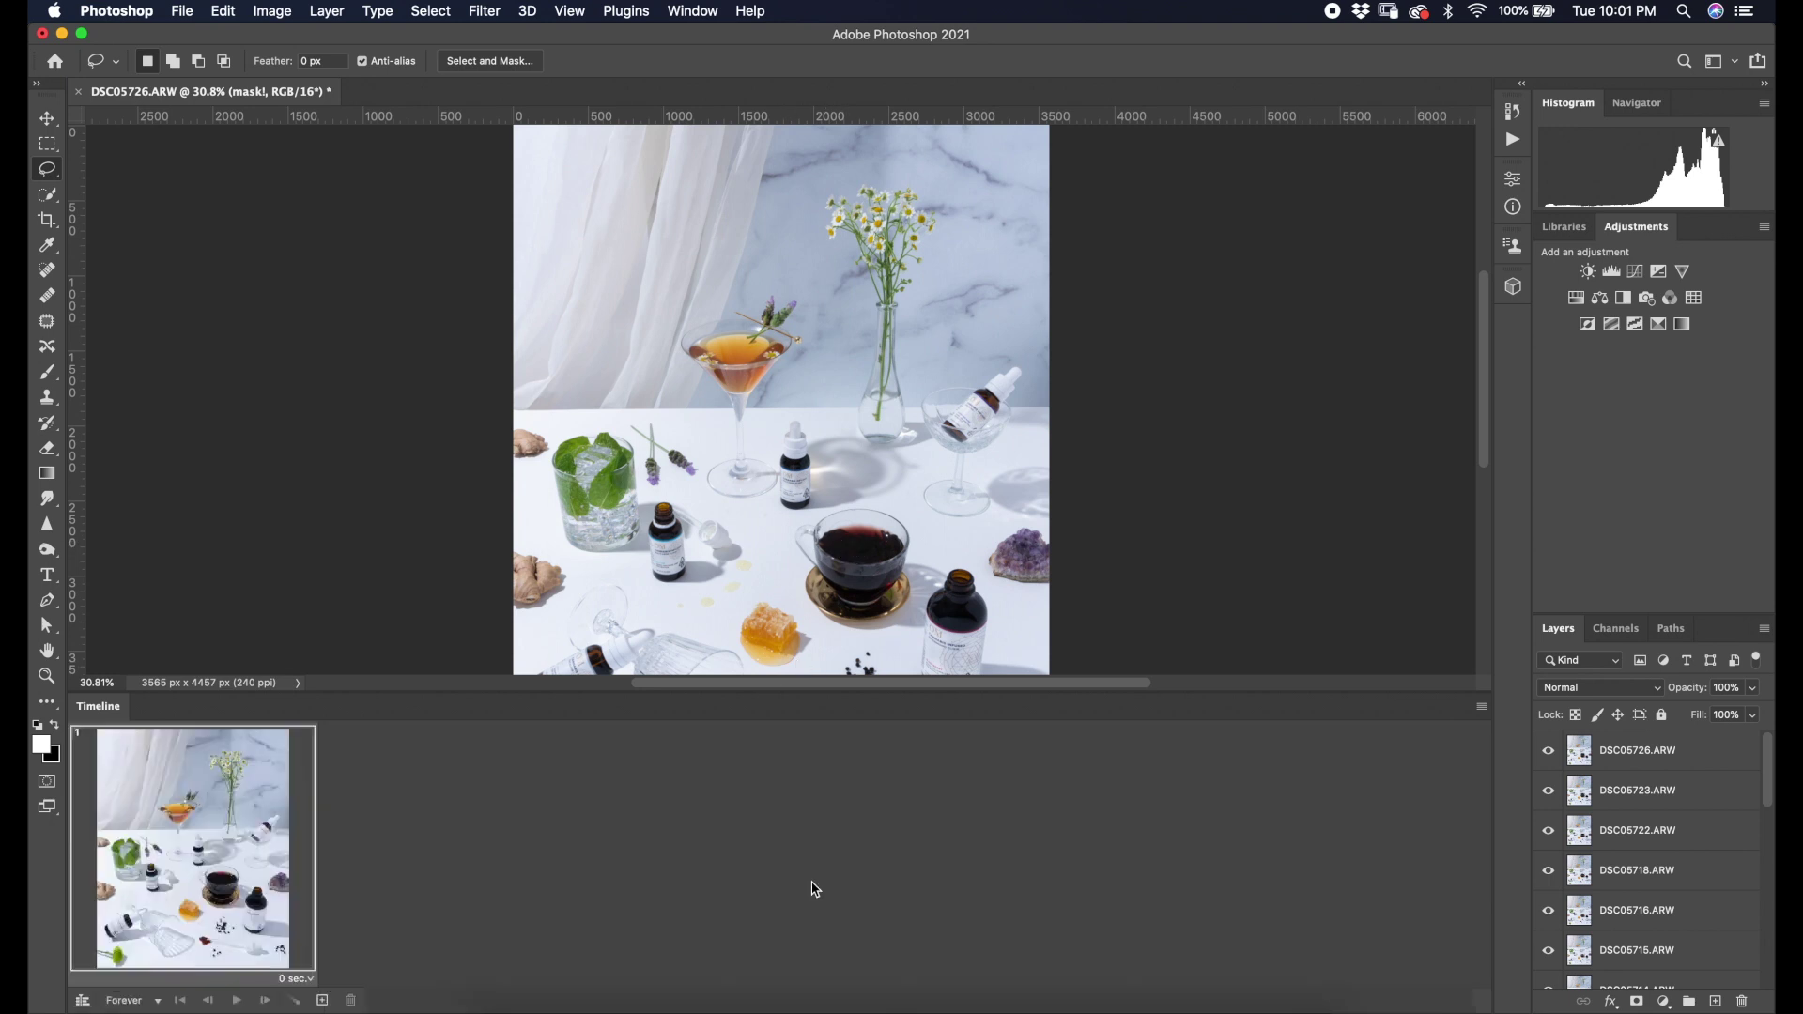
left_click(1481, 907)
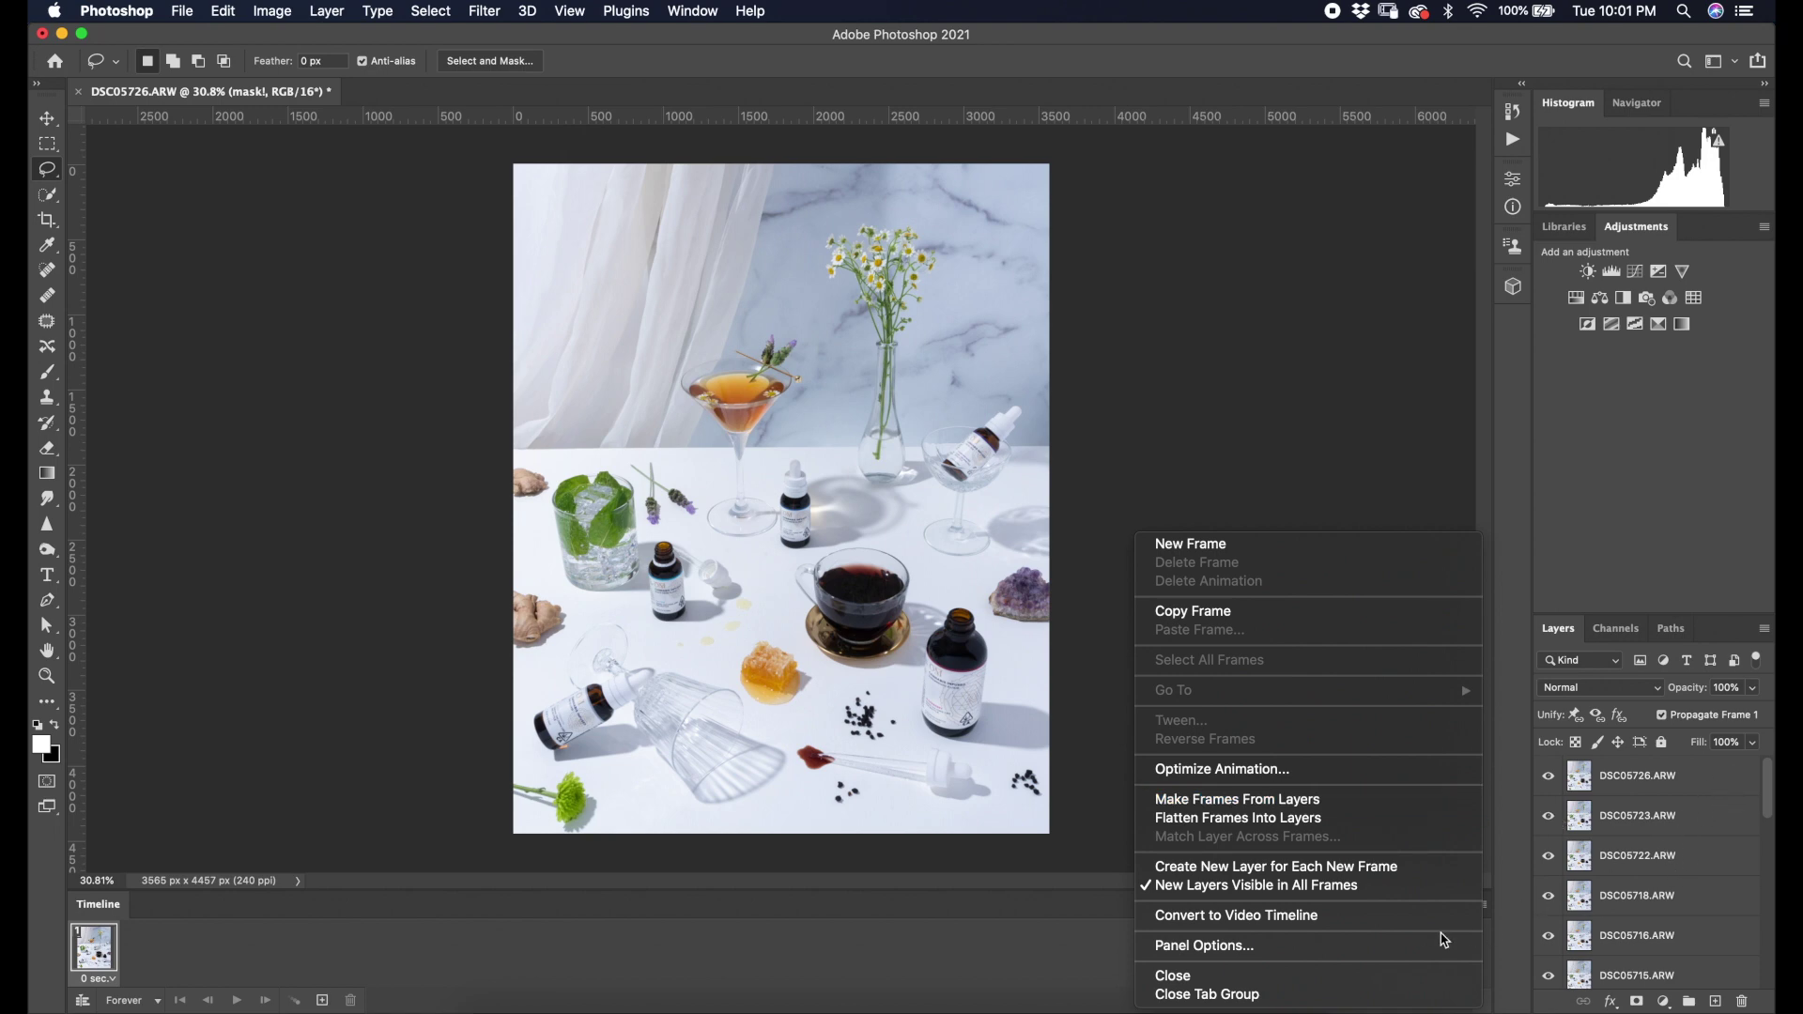
left_click(1333, 800)
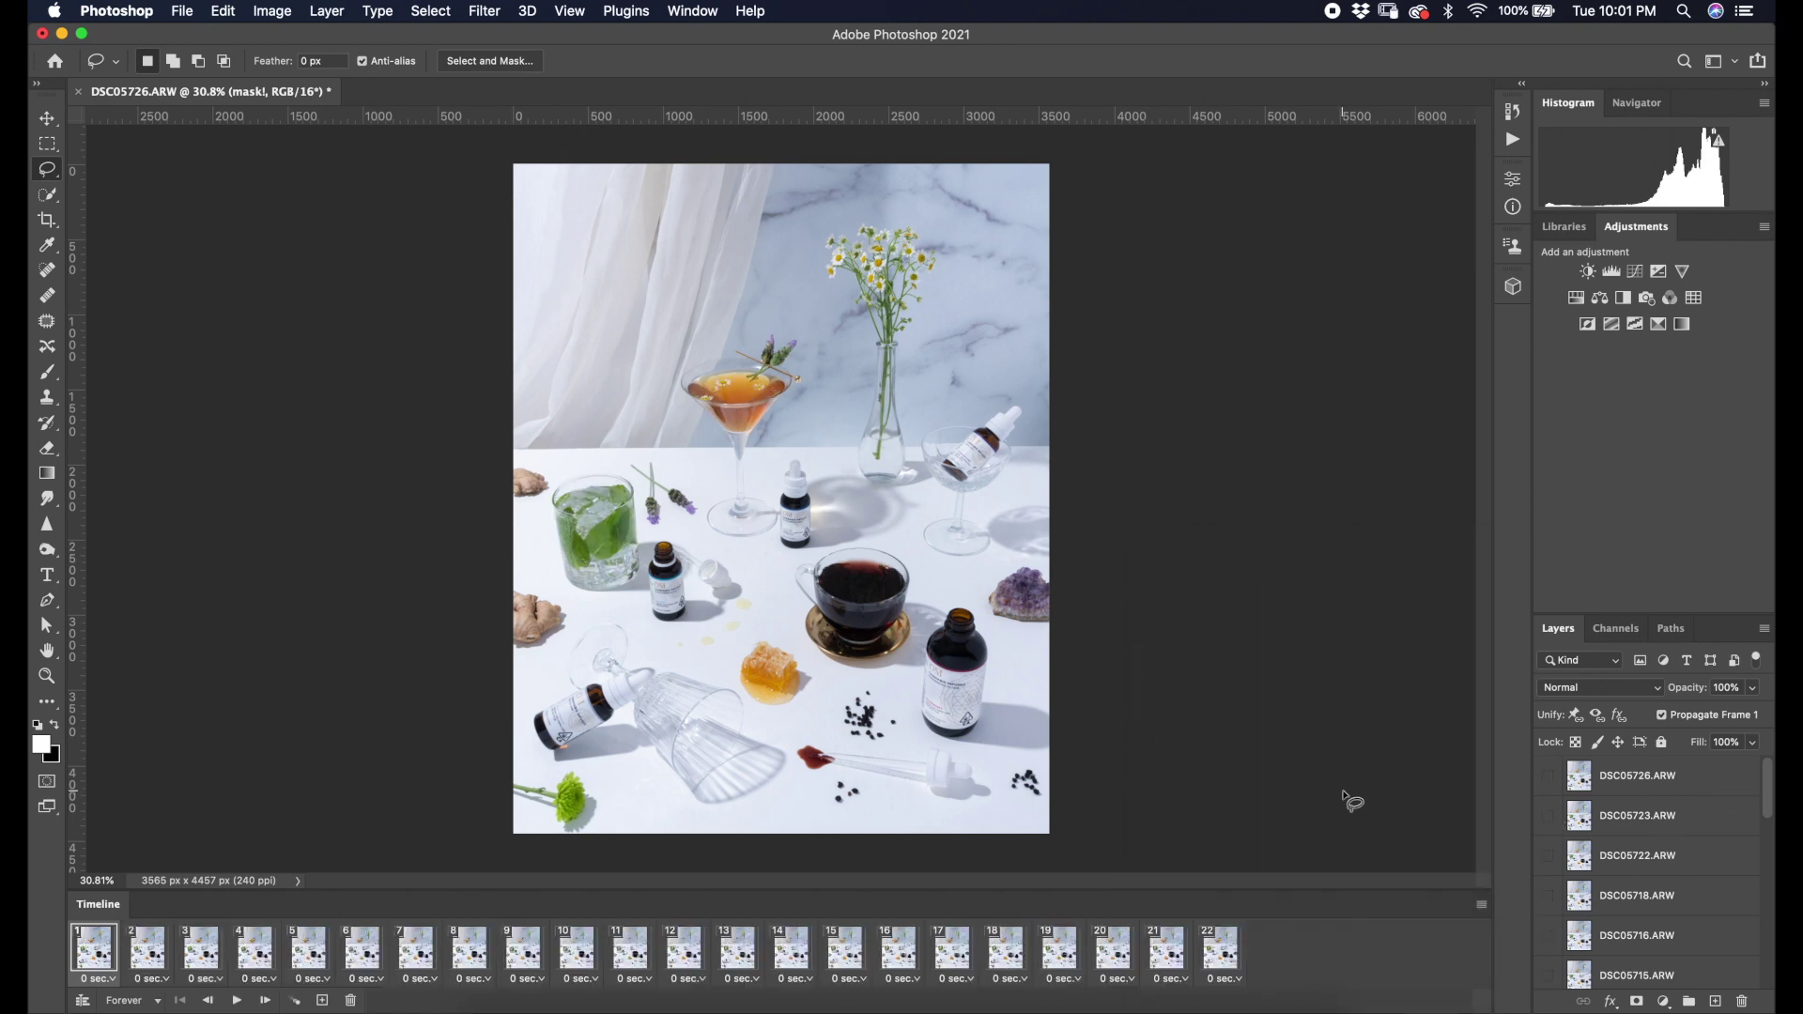
Set the delay of all 22 animation frames to 0.1 seconds.
left_click(1209, 960, "shift")
left_click(1225, 980)
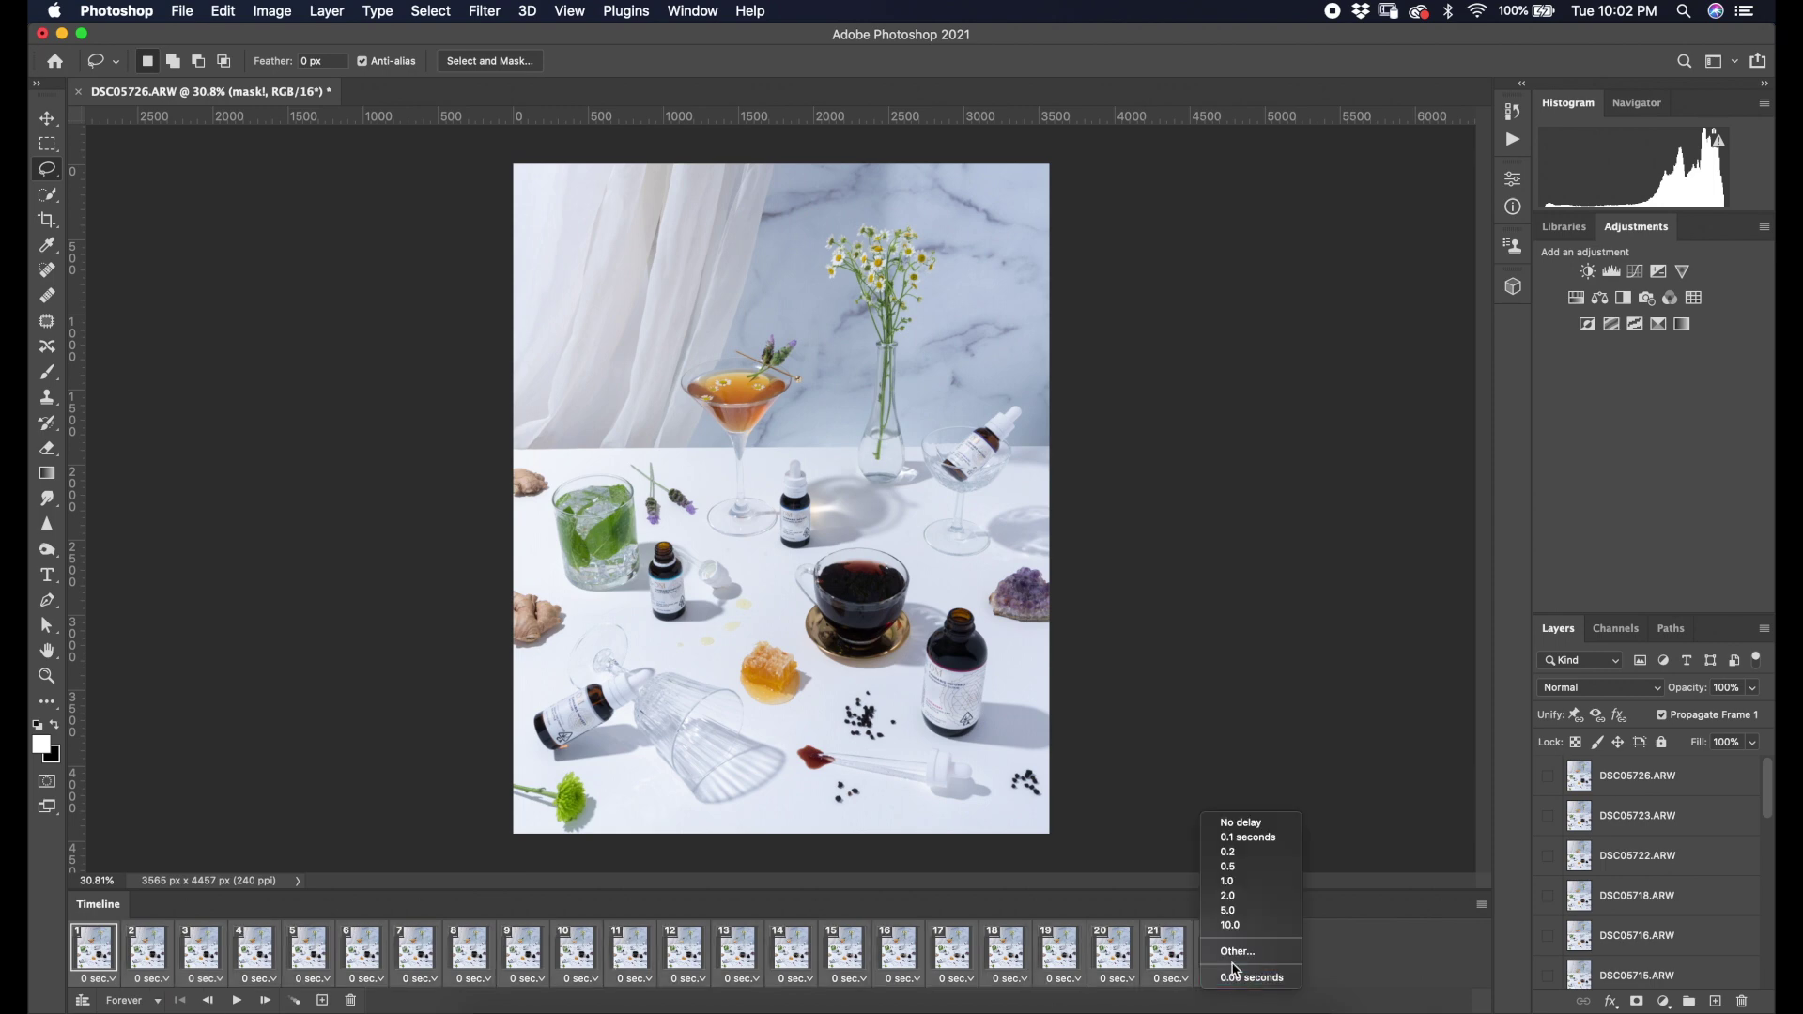
left_click(1241, 842)
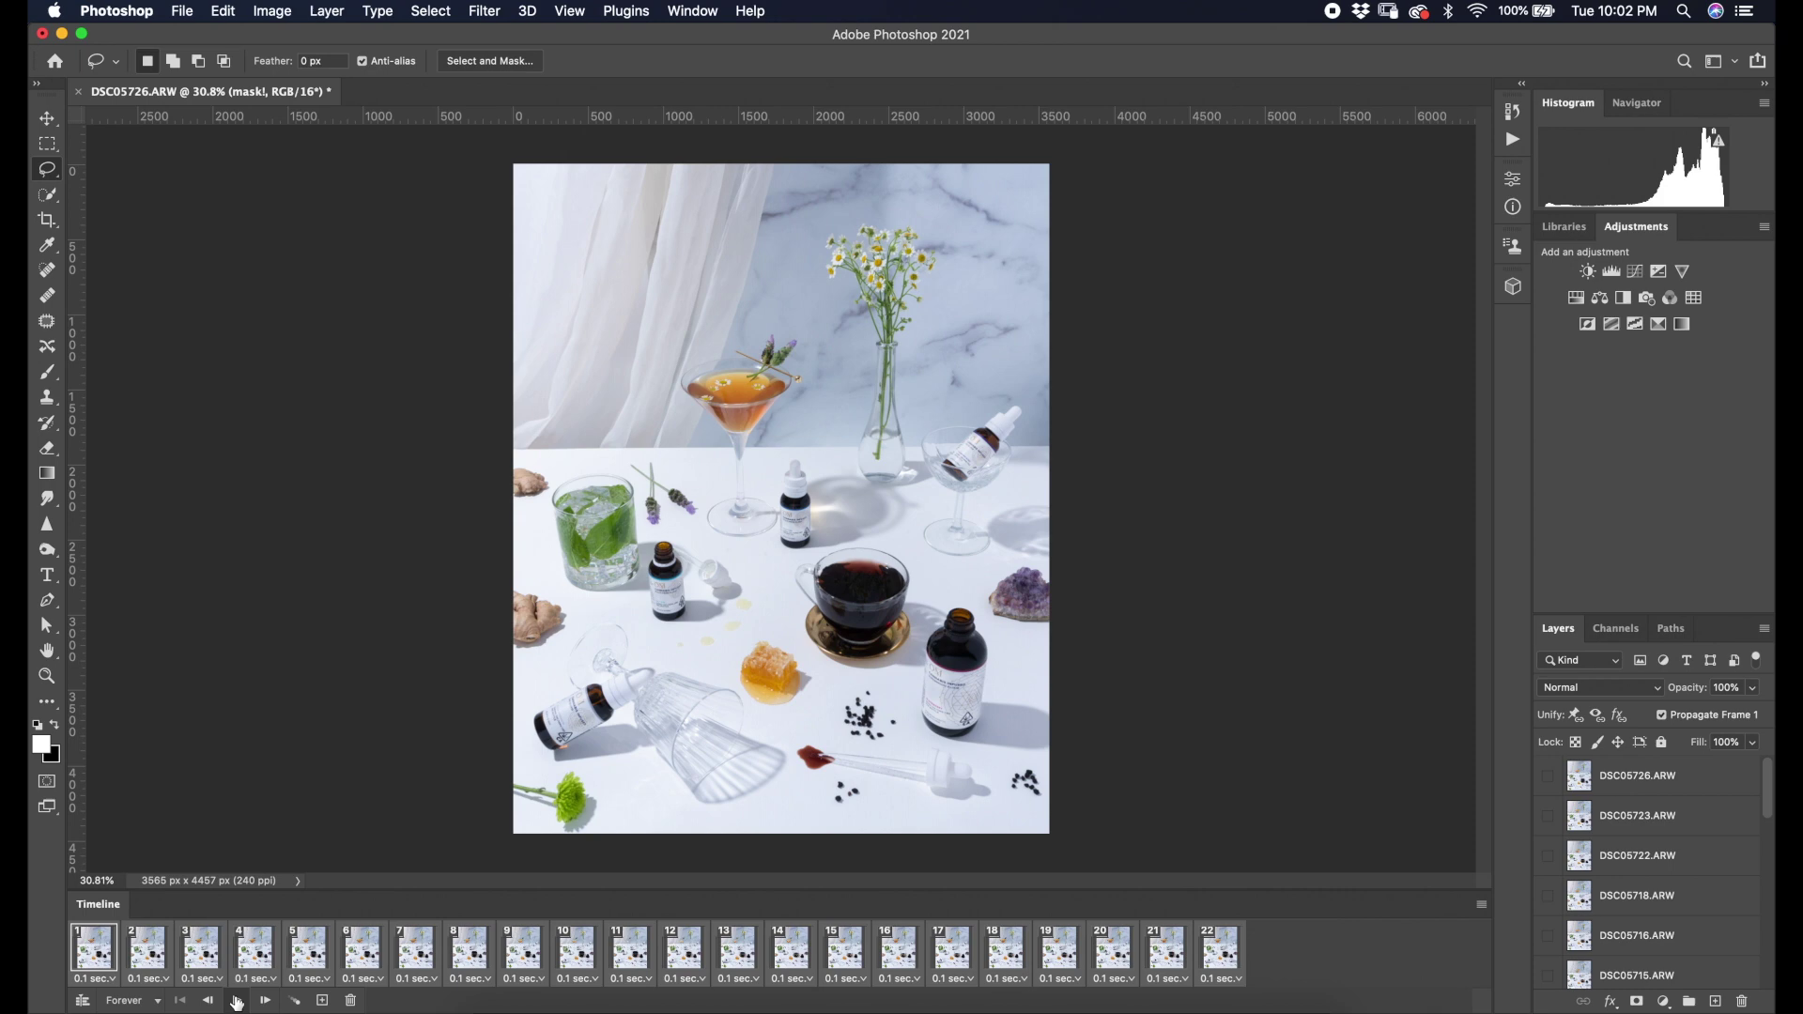
Play the frame animation, inspect the drinks up close while it loops, and stop playback.
left_click(237, 1001)
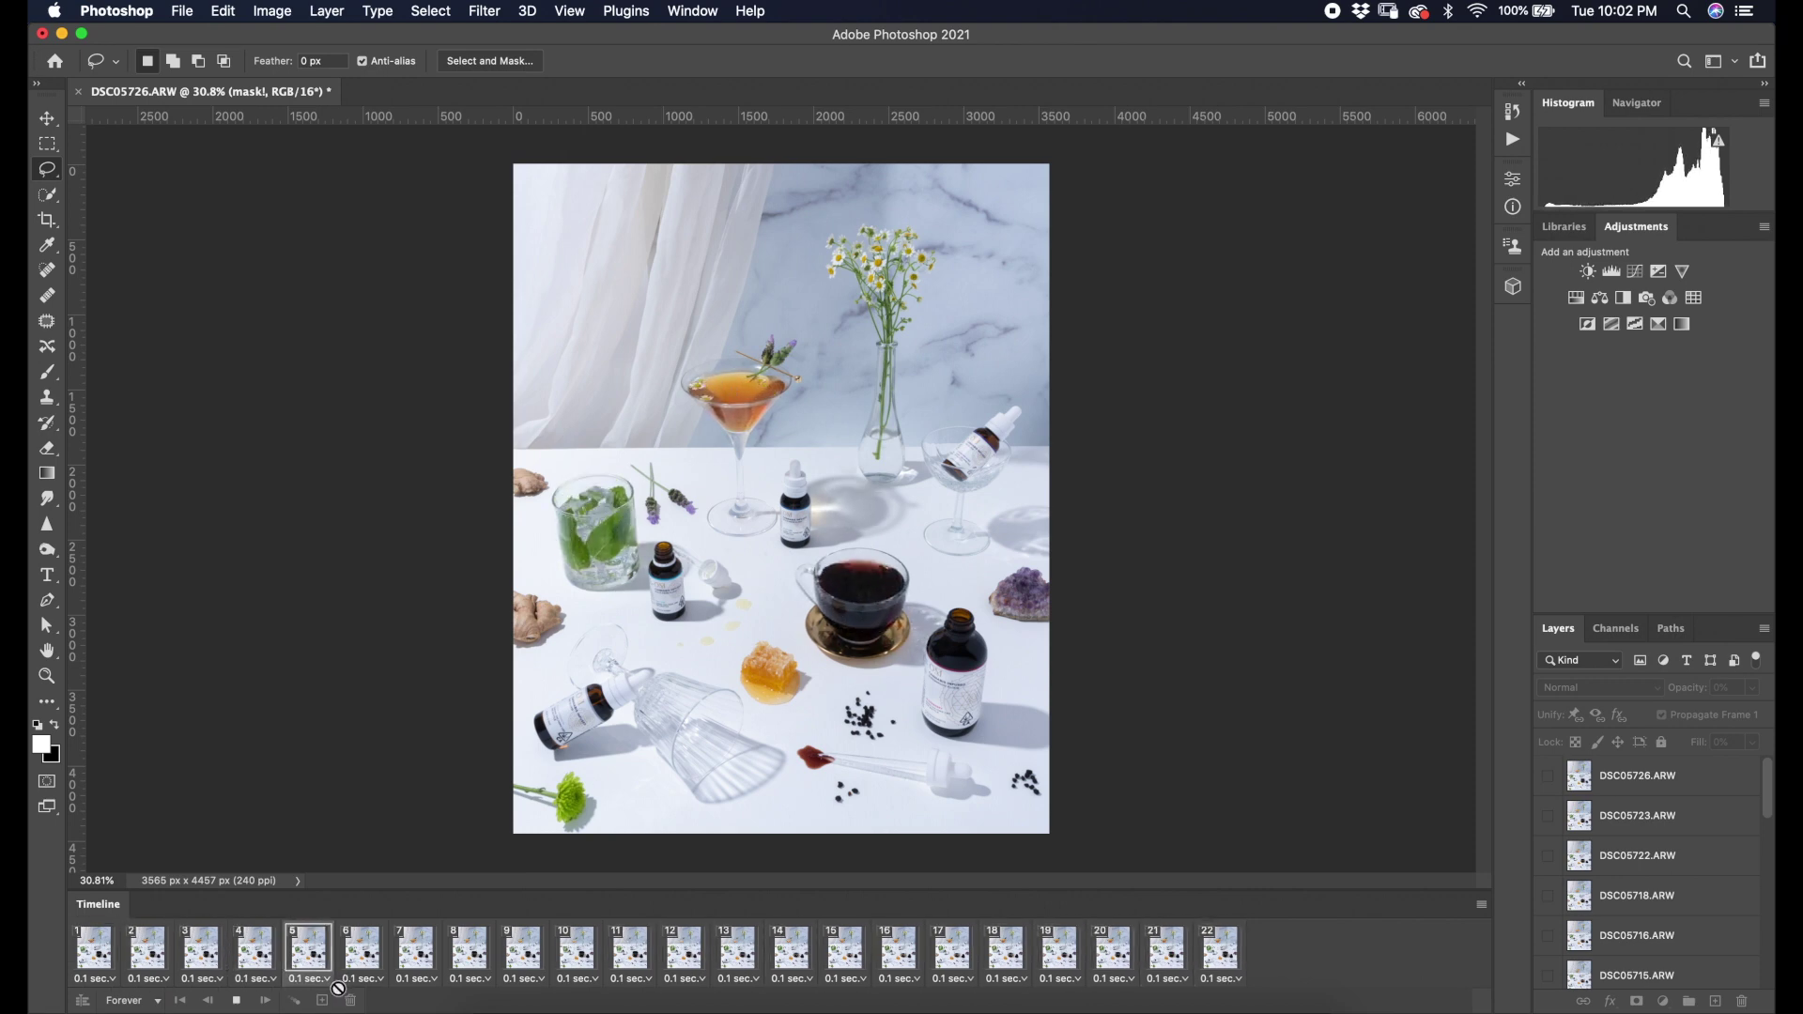
left_click(237, 1001)
left_click(237, 1001)
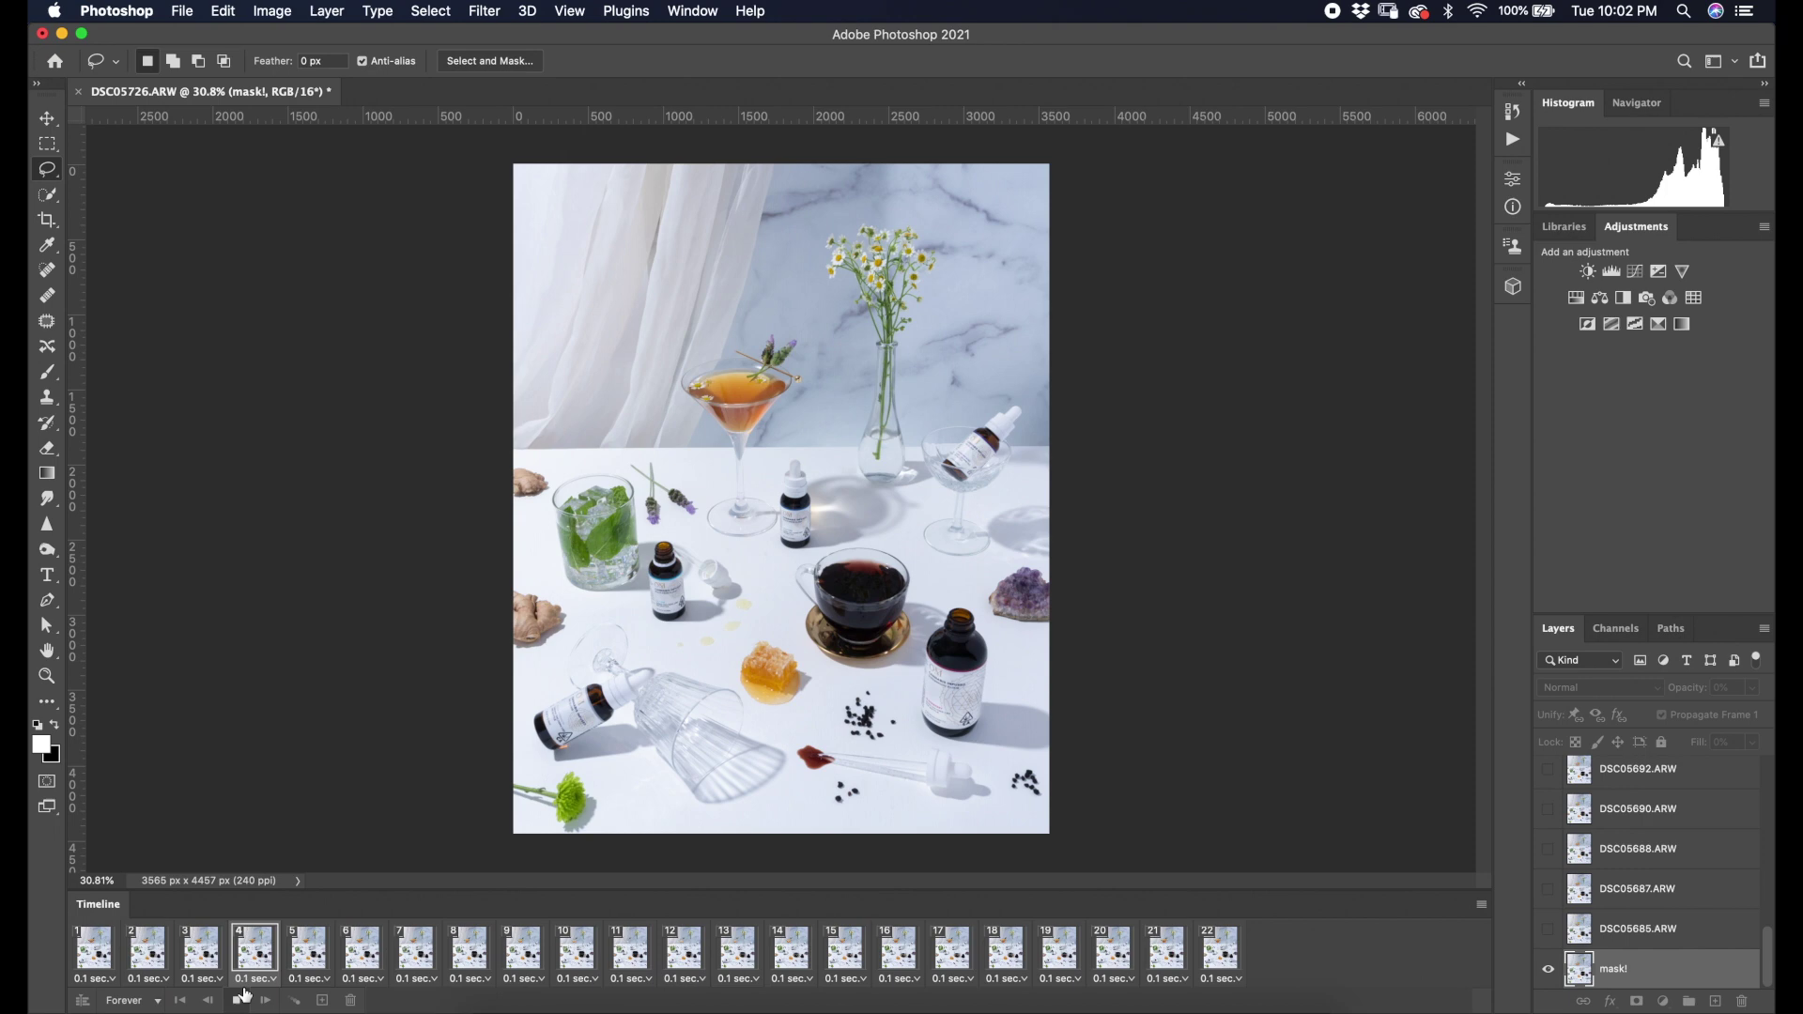
key("super+plus")
key("super+plus")
key("super+plus")
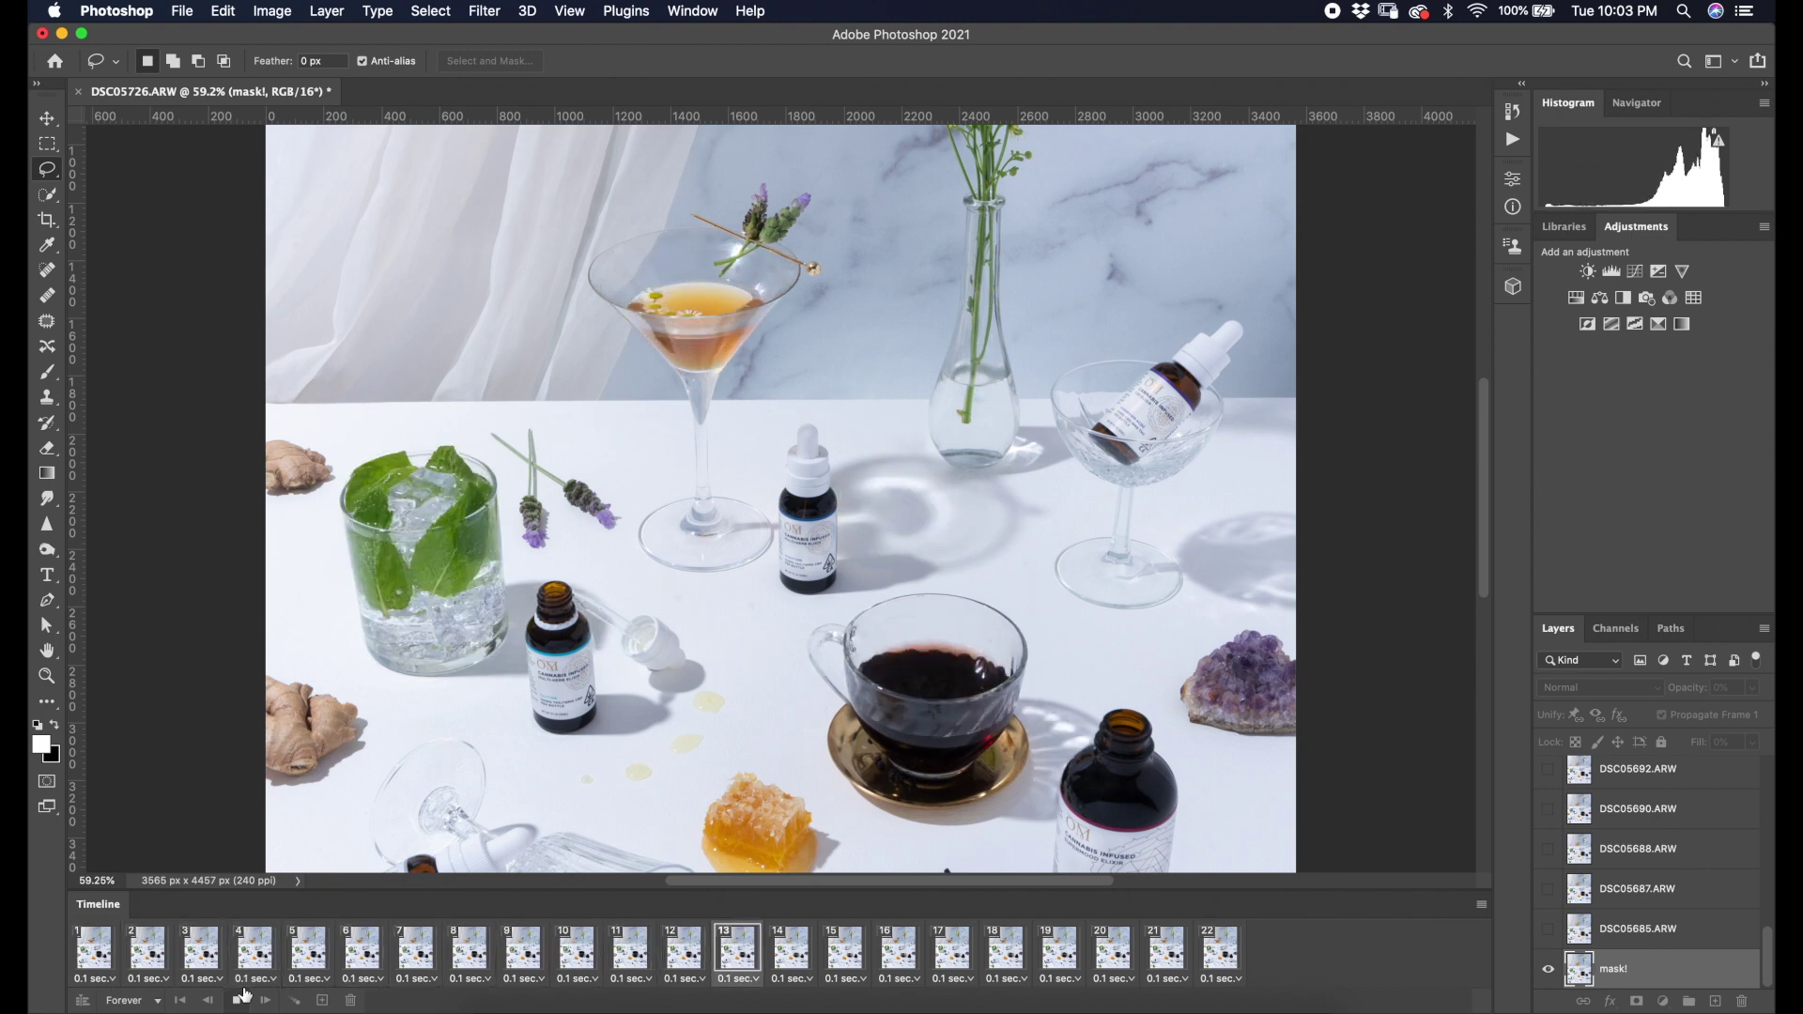
scroll(385, 876, "up", 1)
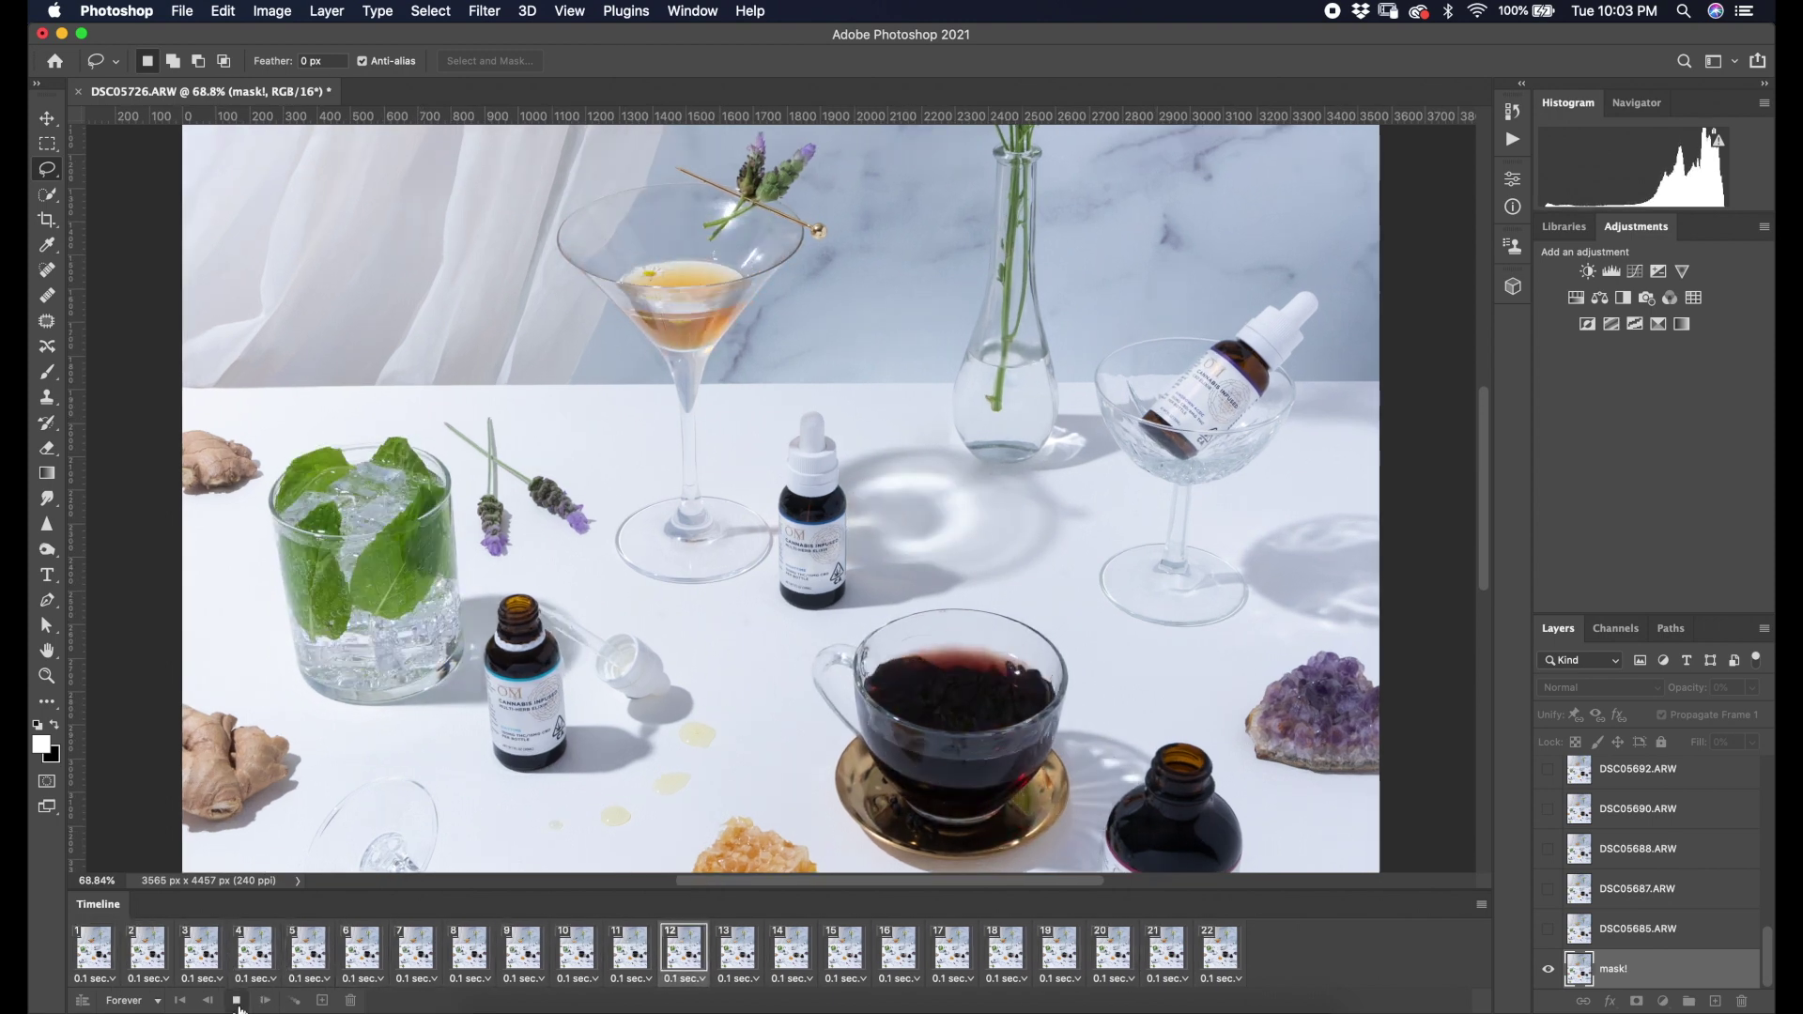
key("space")
Set up a Save for Web (Legacy) export as GIF with an image width of 1080 px.
left_click(182, 10)
mouse_move(282, 280)
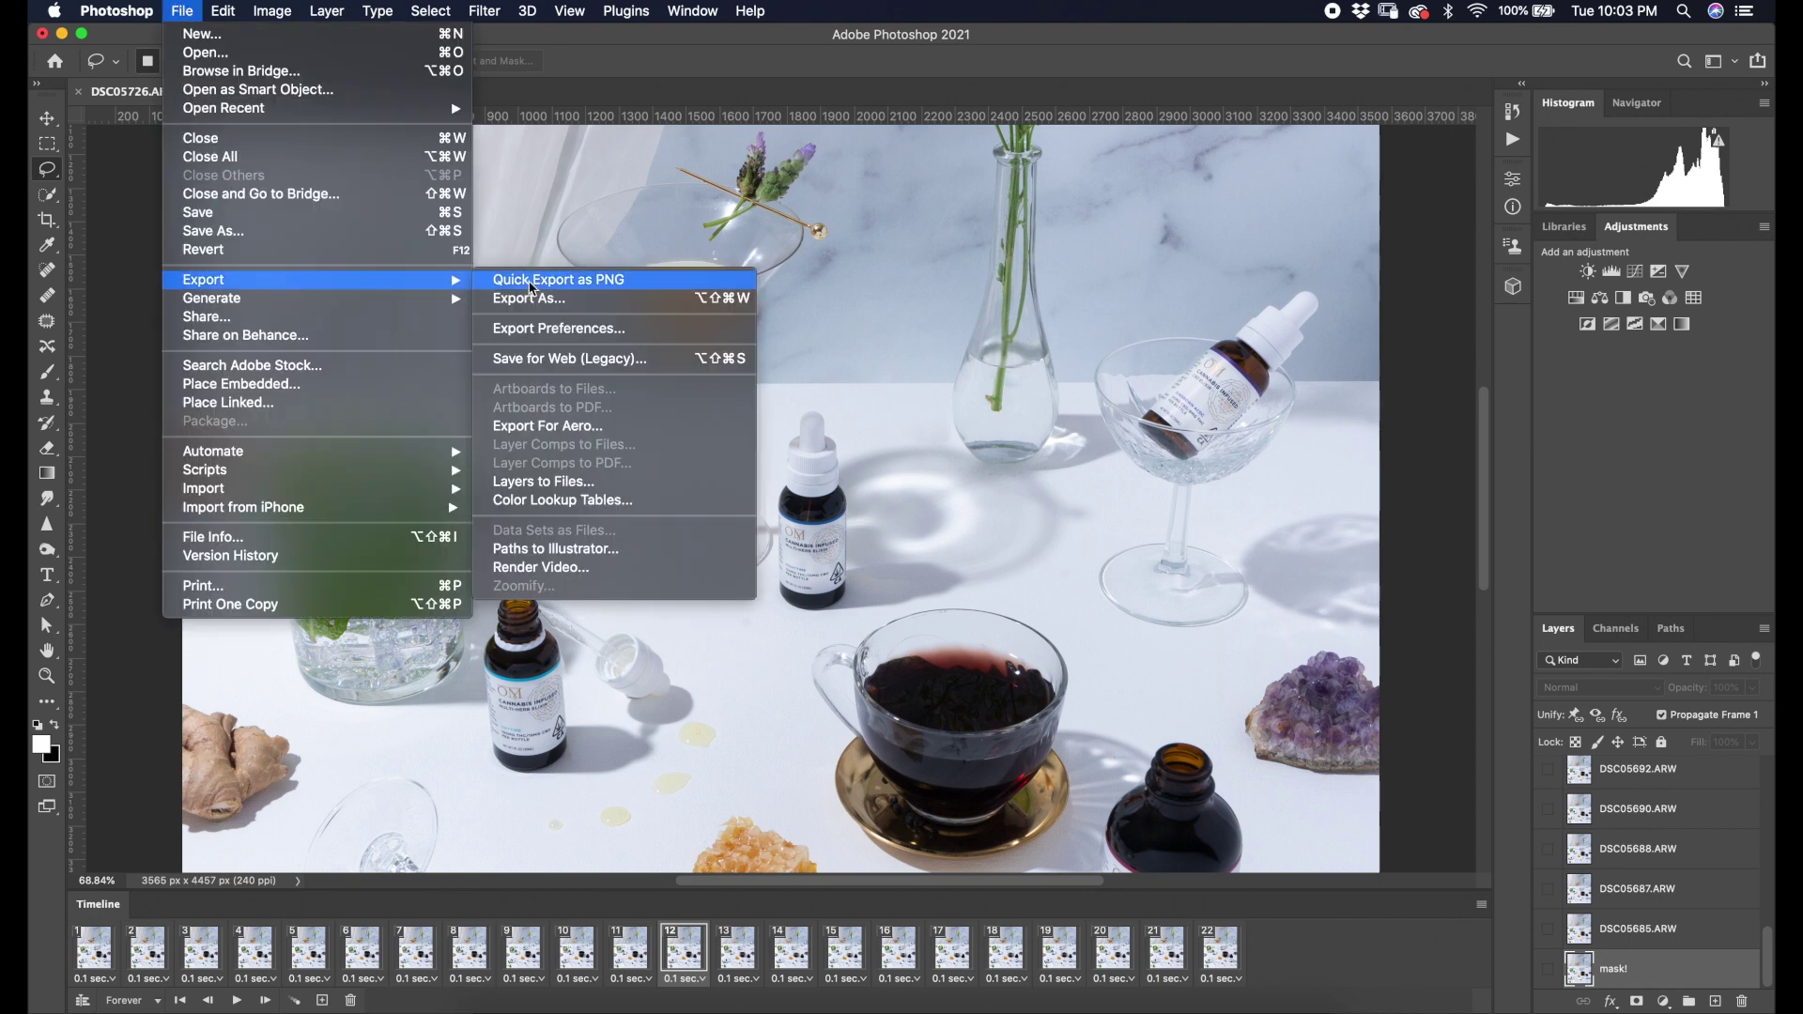
left_click(648, 364)
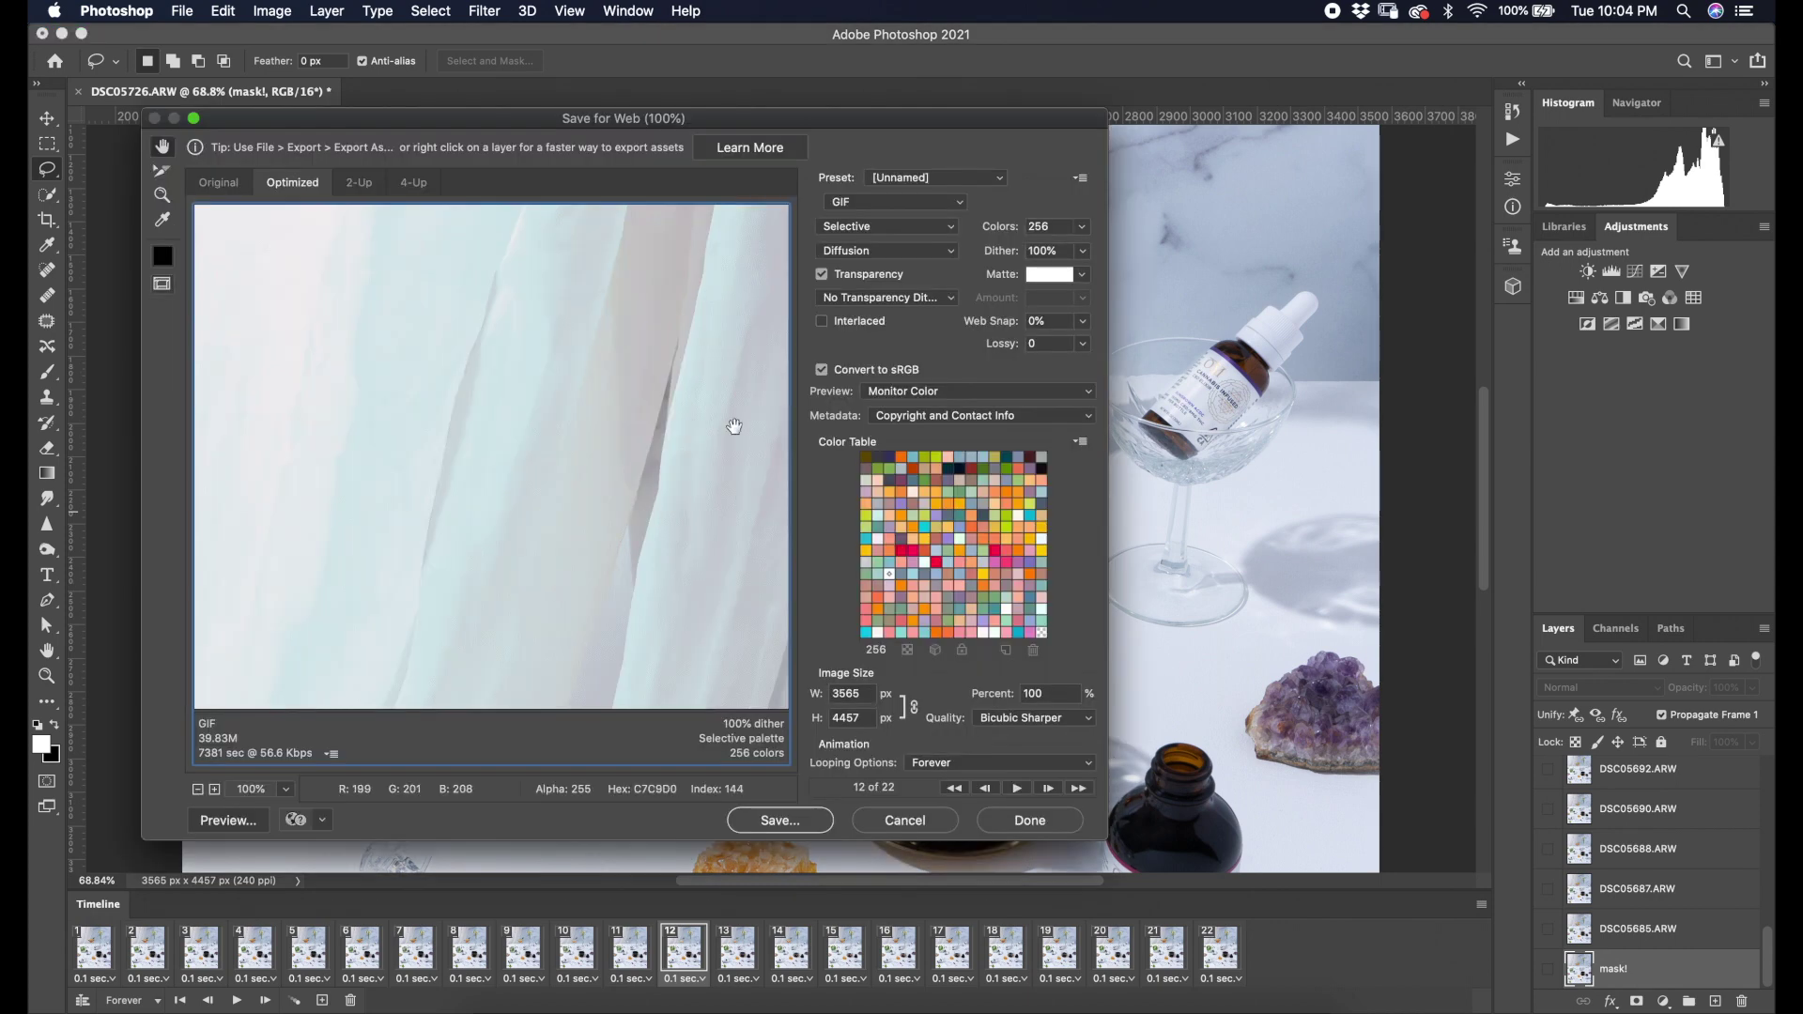
double_click(848, 693)
type("1080")
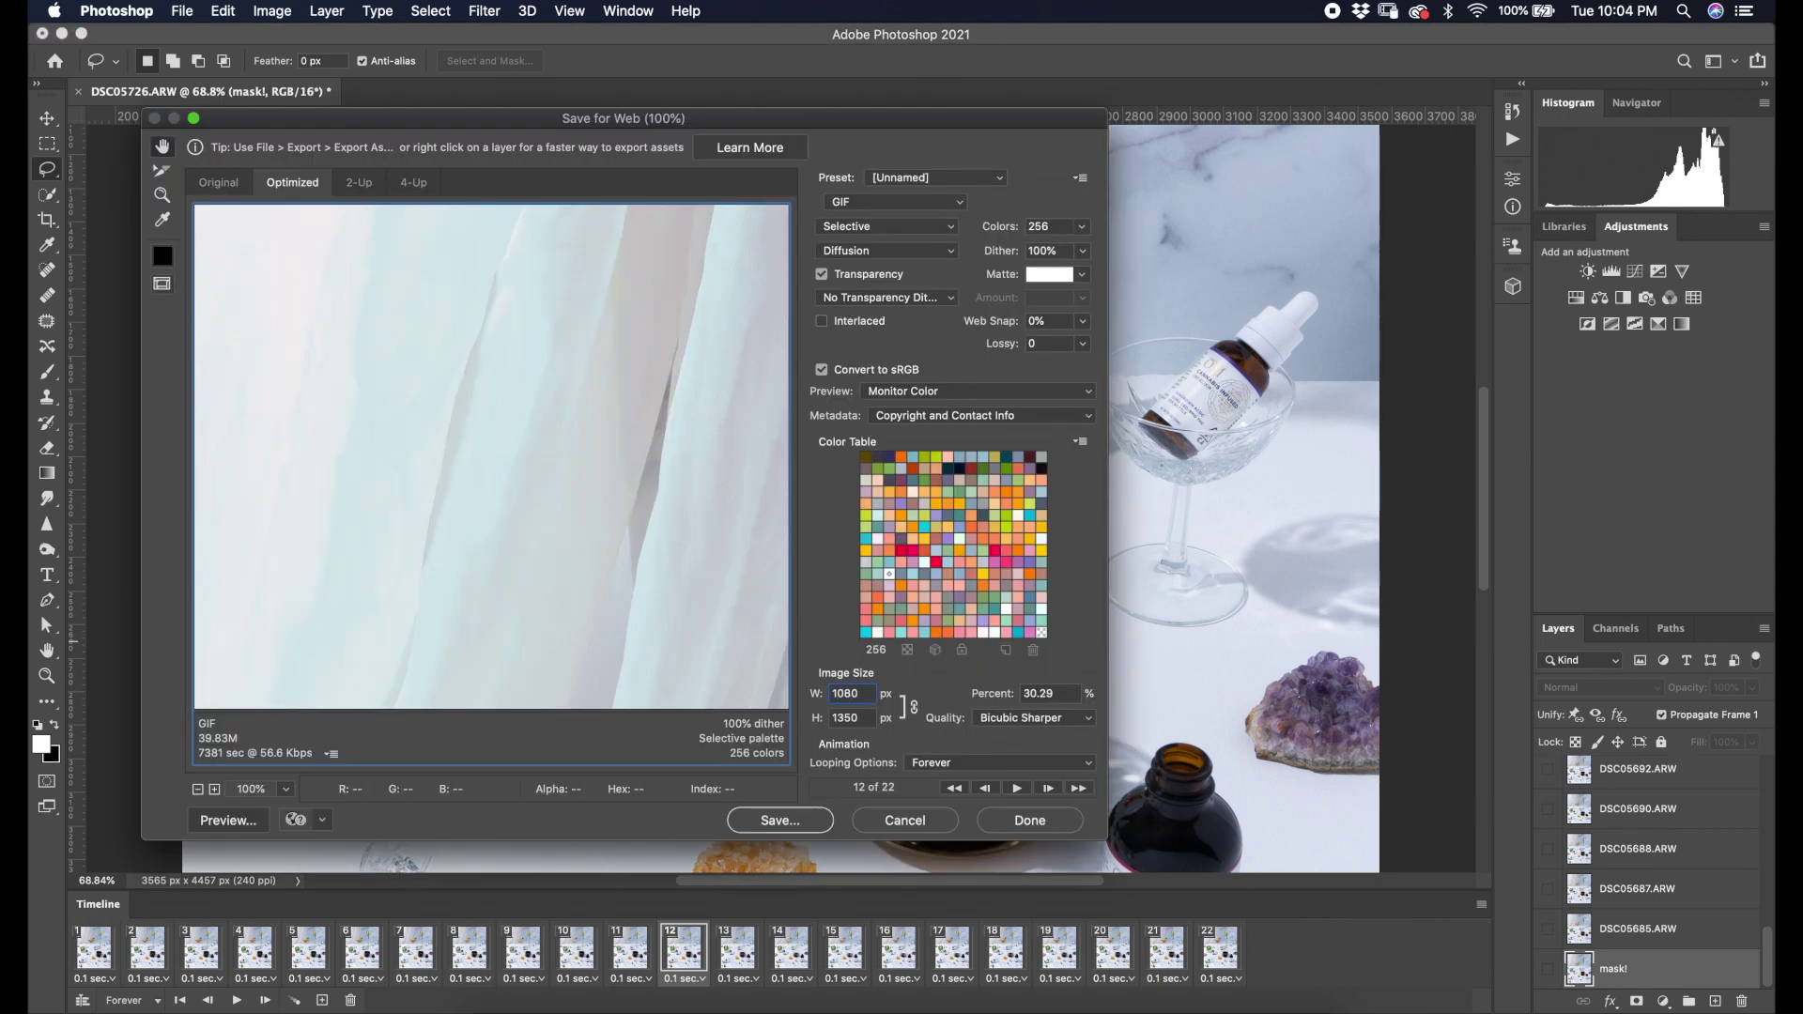
left_click(960, 205)
left_click(939, 202)
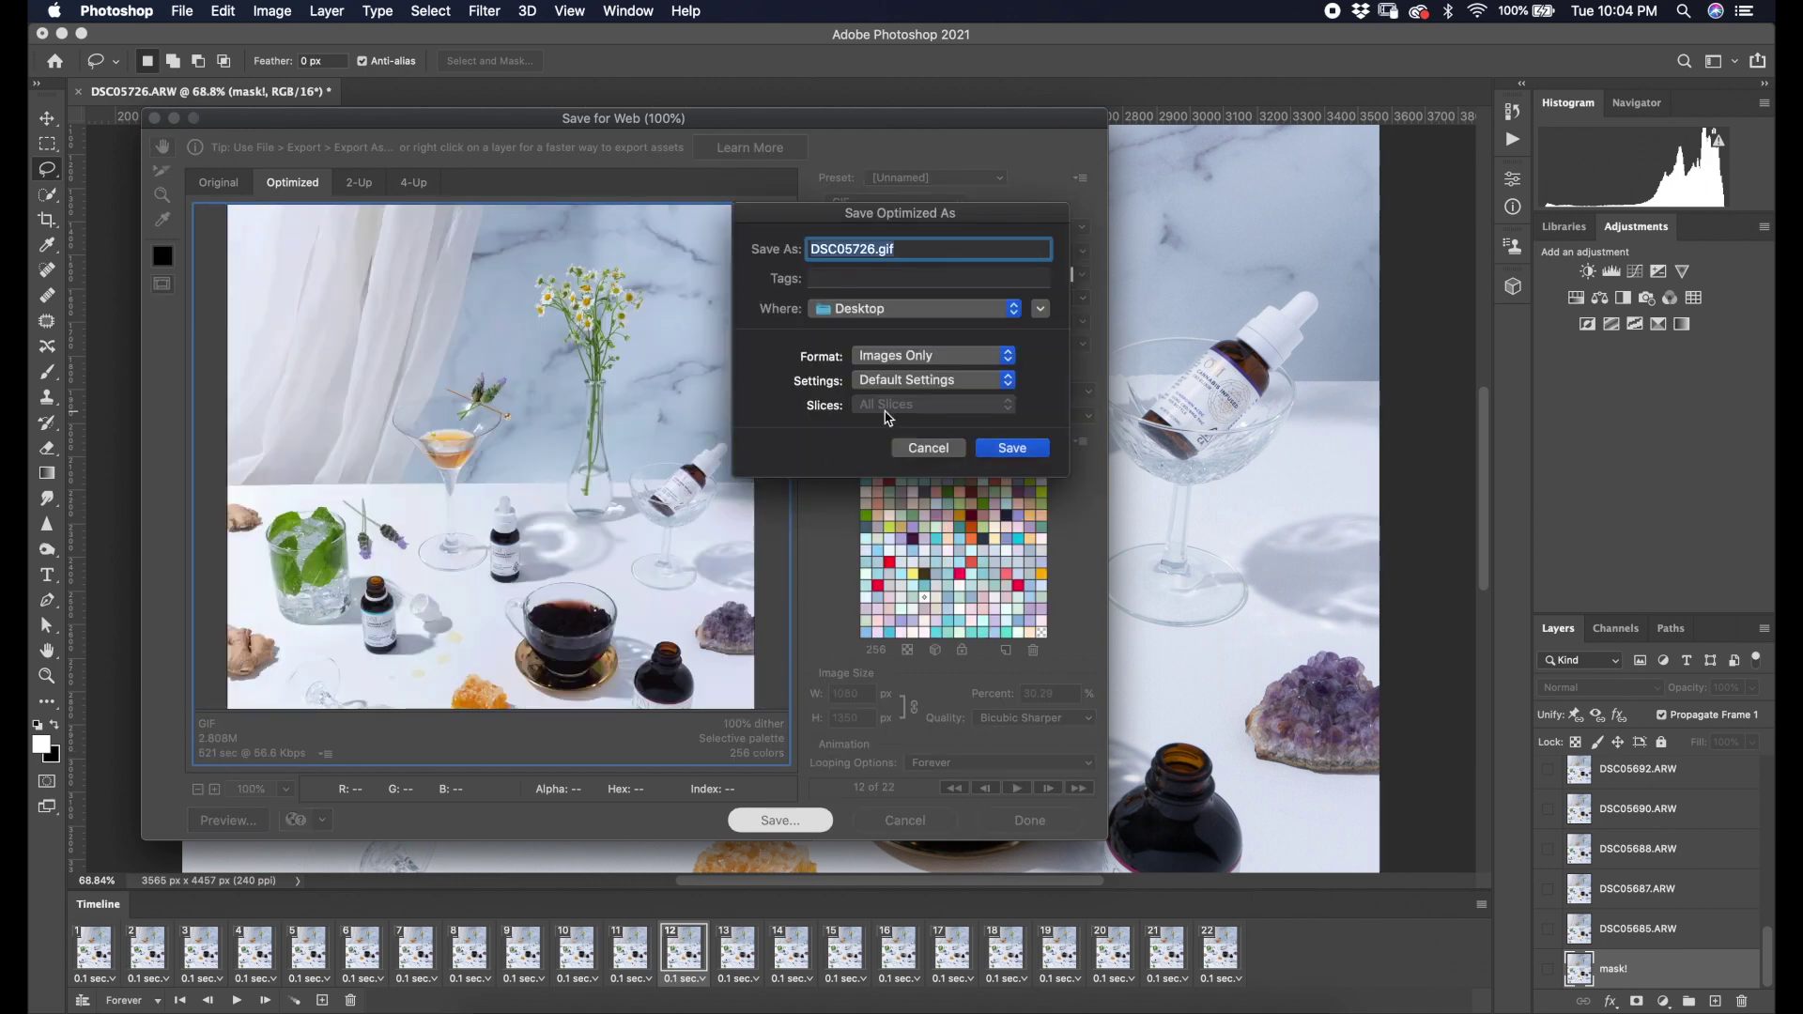
Save the optimized animation to the Desktop as photoshopedit.gif.
type("/")
left_click(964, 311)
type("photoshopedit")
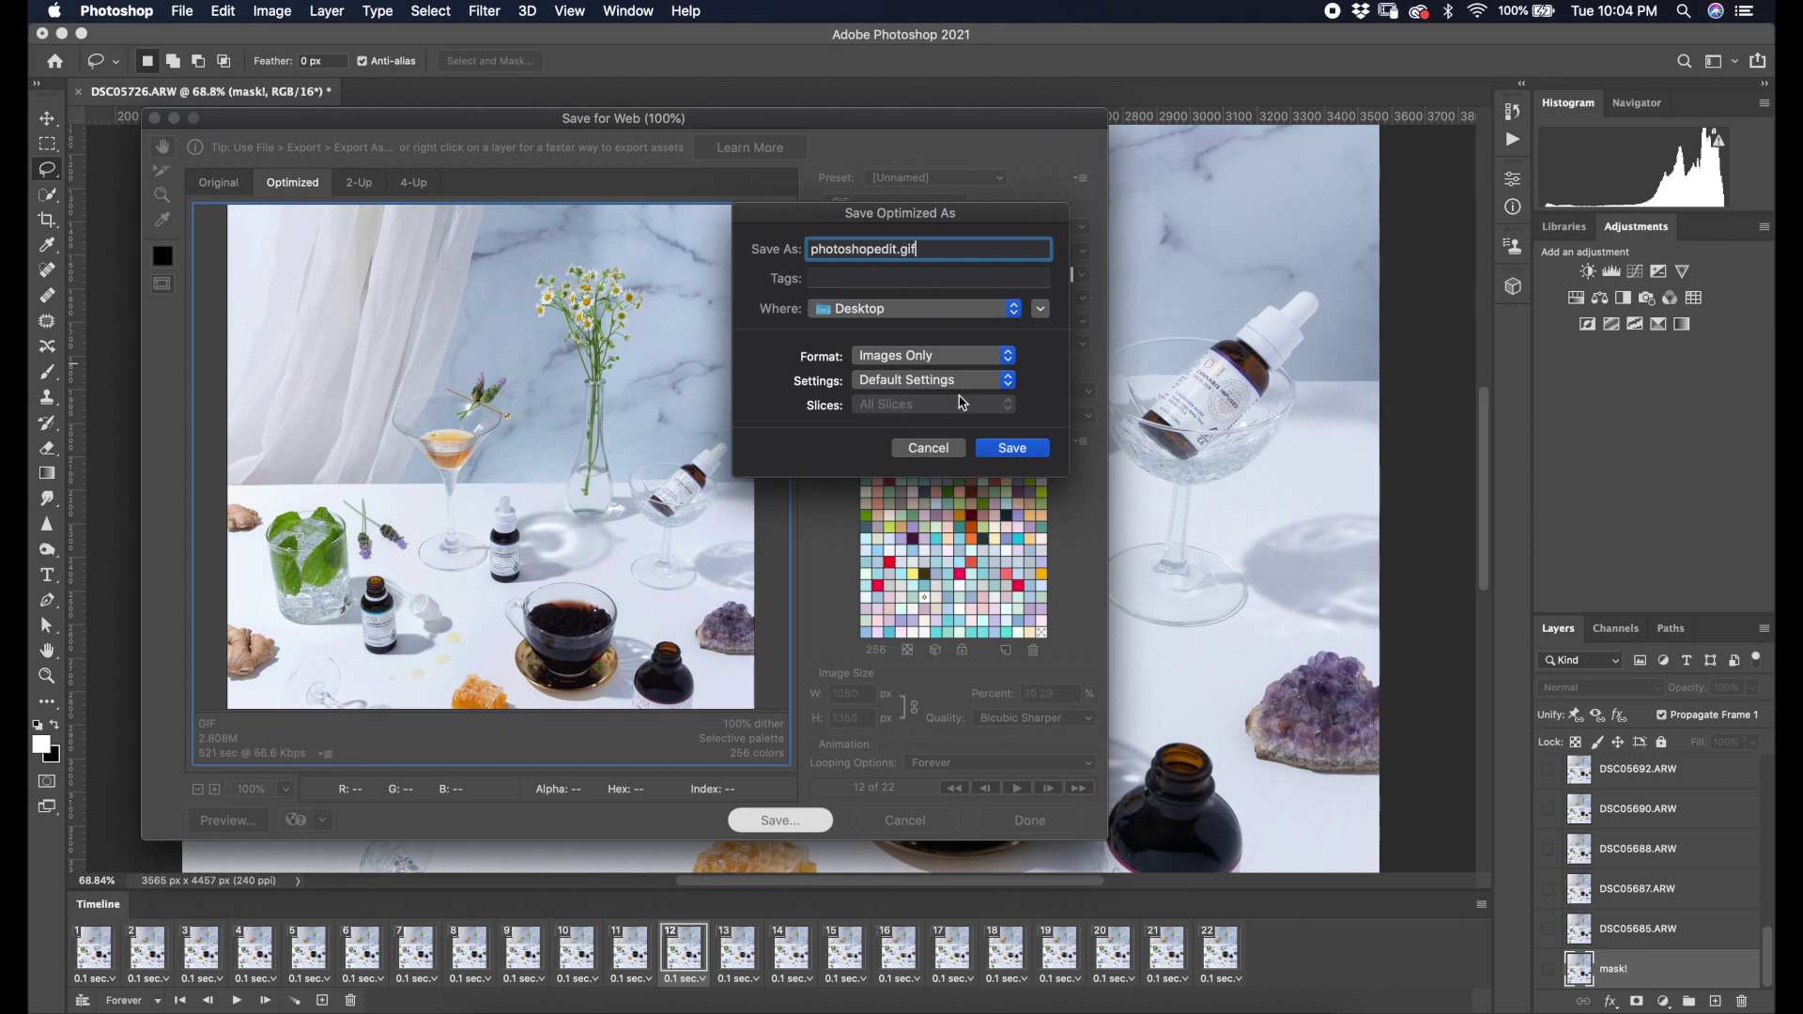
left_click(1012, 449)
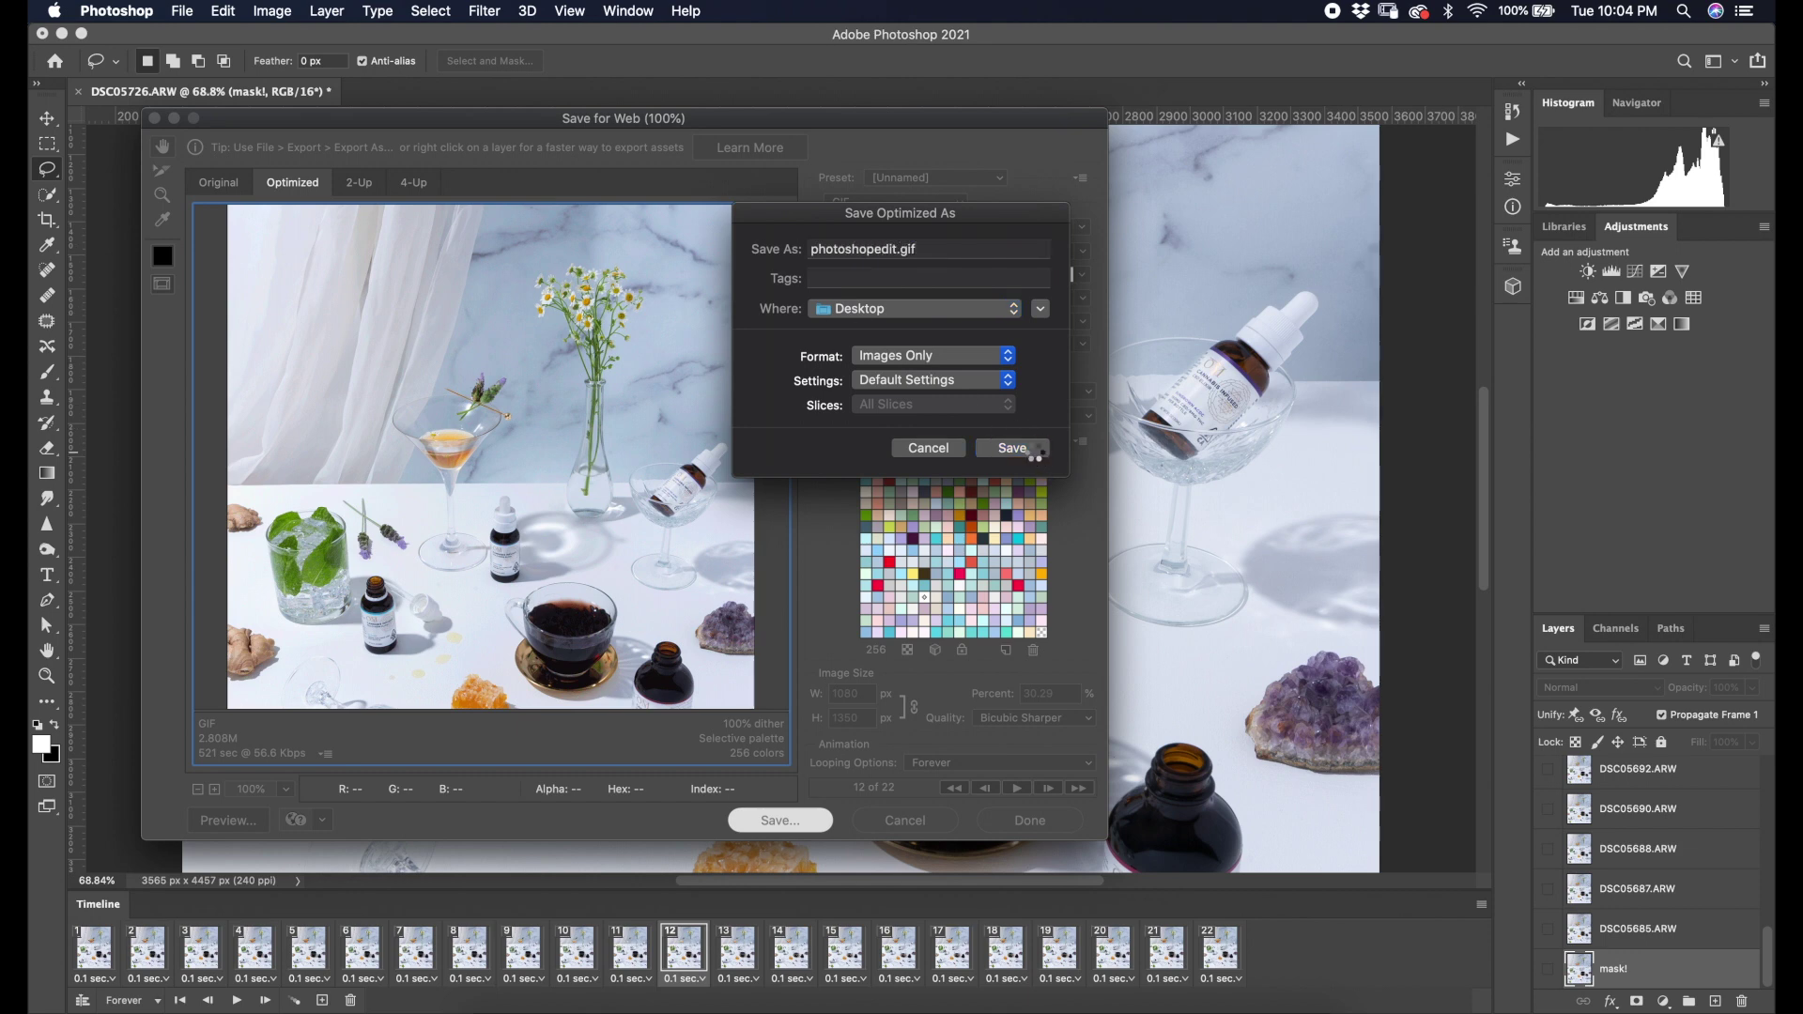
left_click(1031, 455)
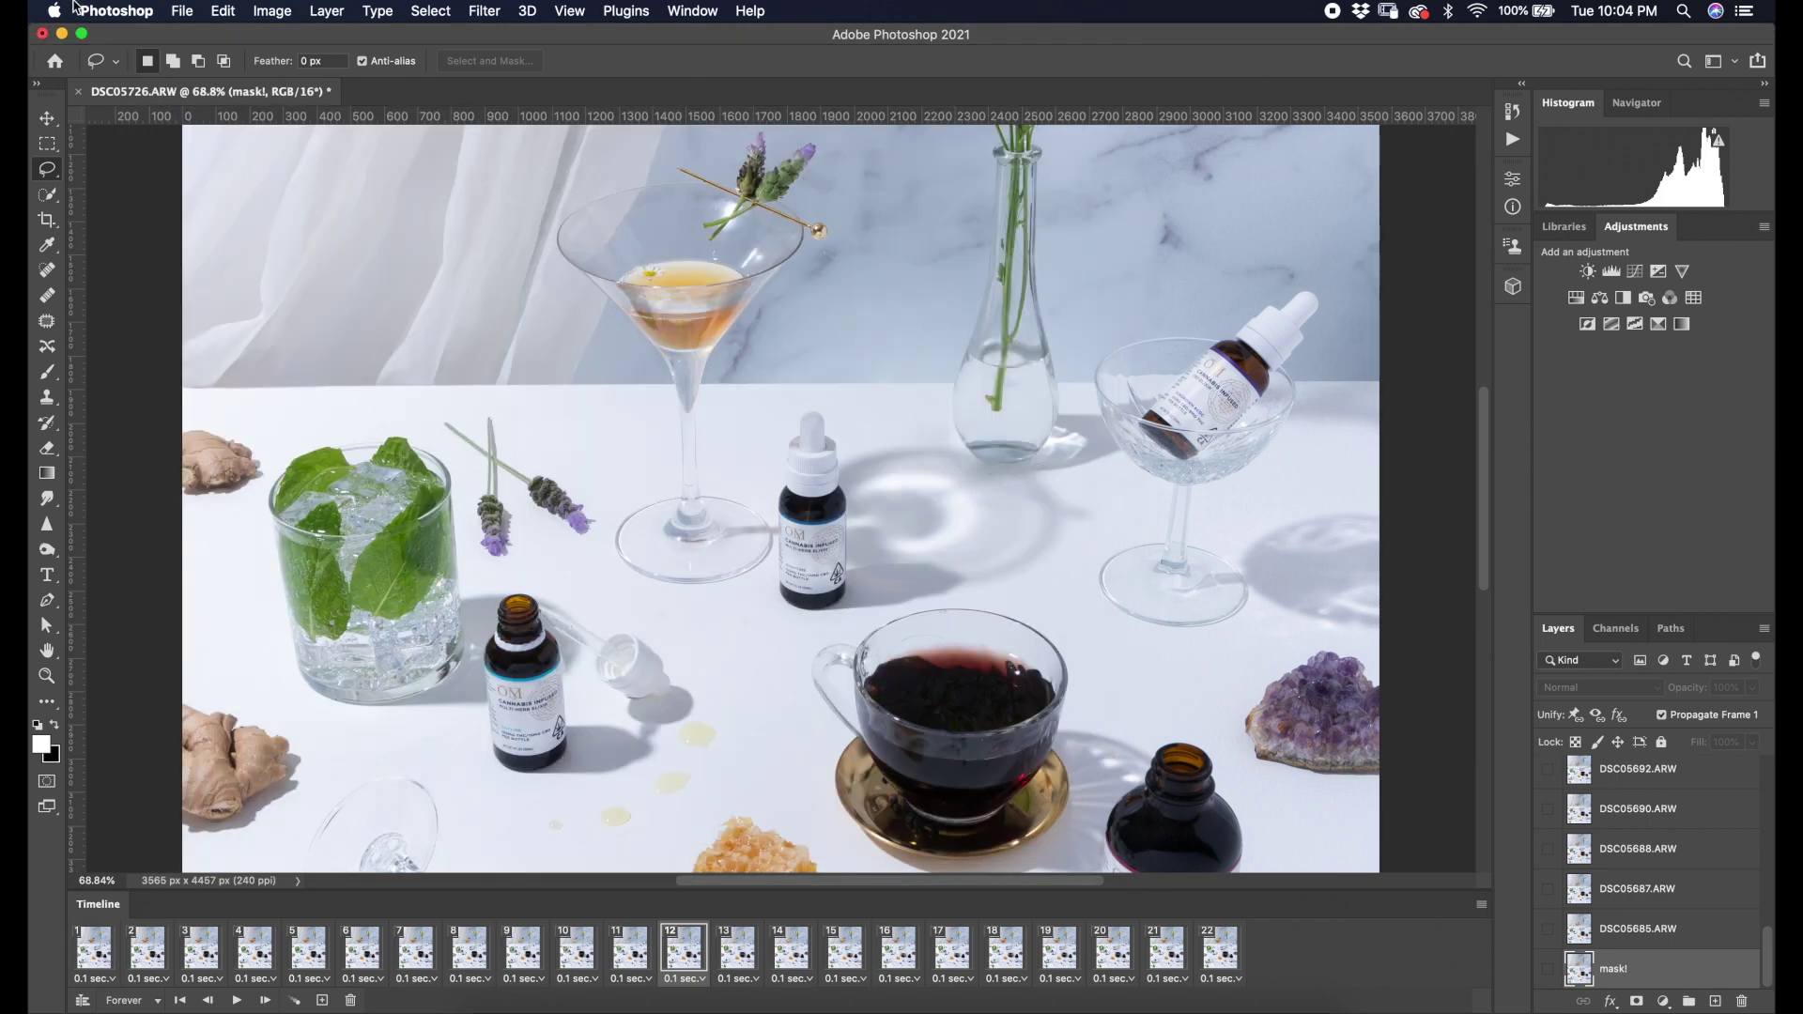
Render the animation as an H.264 video named photoshopedit.mp4 at 1080 x 1350 in the Desktop folder.
left_click(181, 10)
mouse_move(238, 280)
left_click(615, 570)
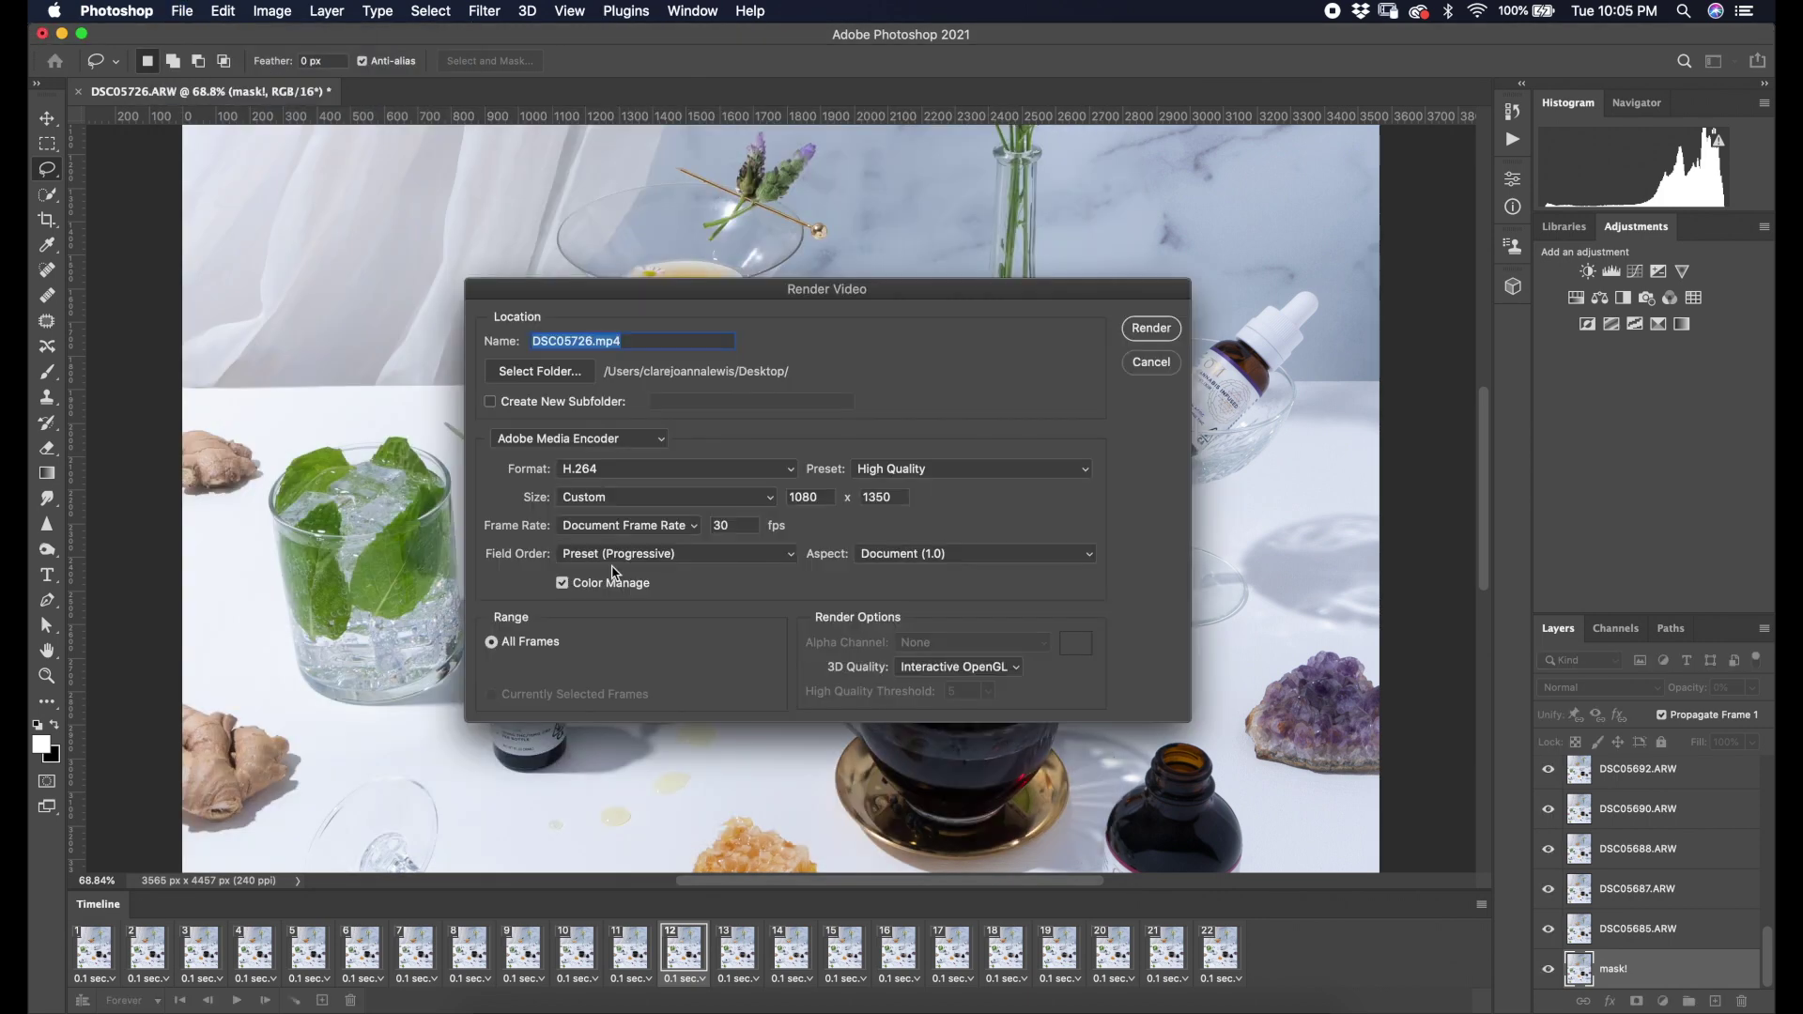
type("sto")
key("BackSpace")
key("BackSpace")
key("BackSpace")
type("photoshopedit")
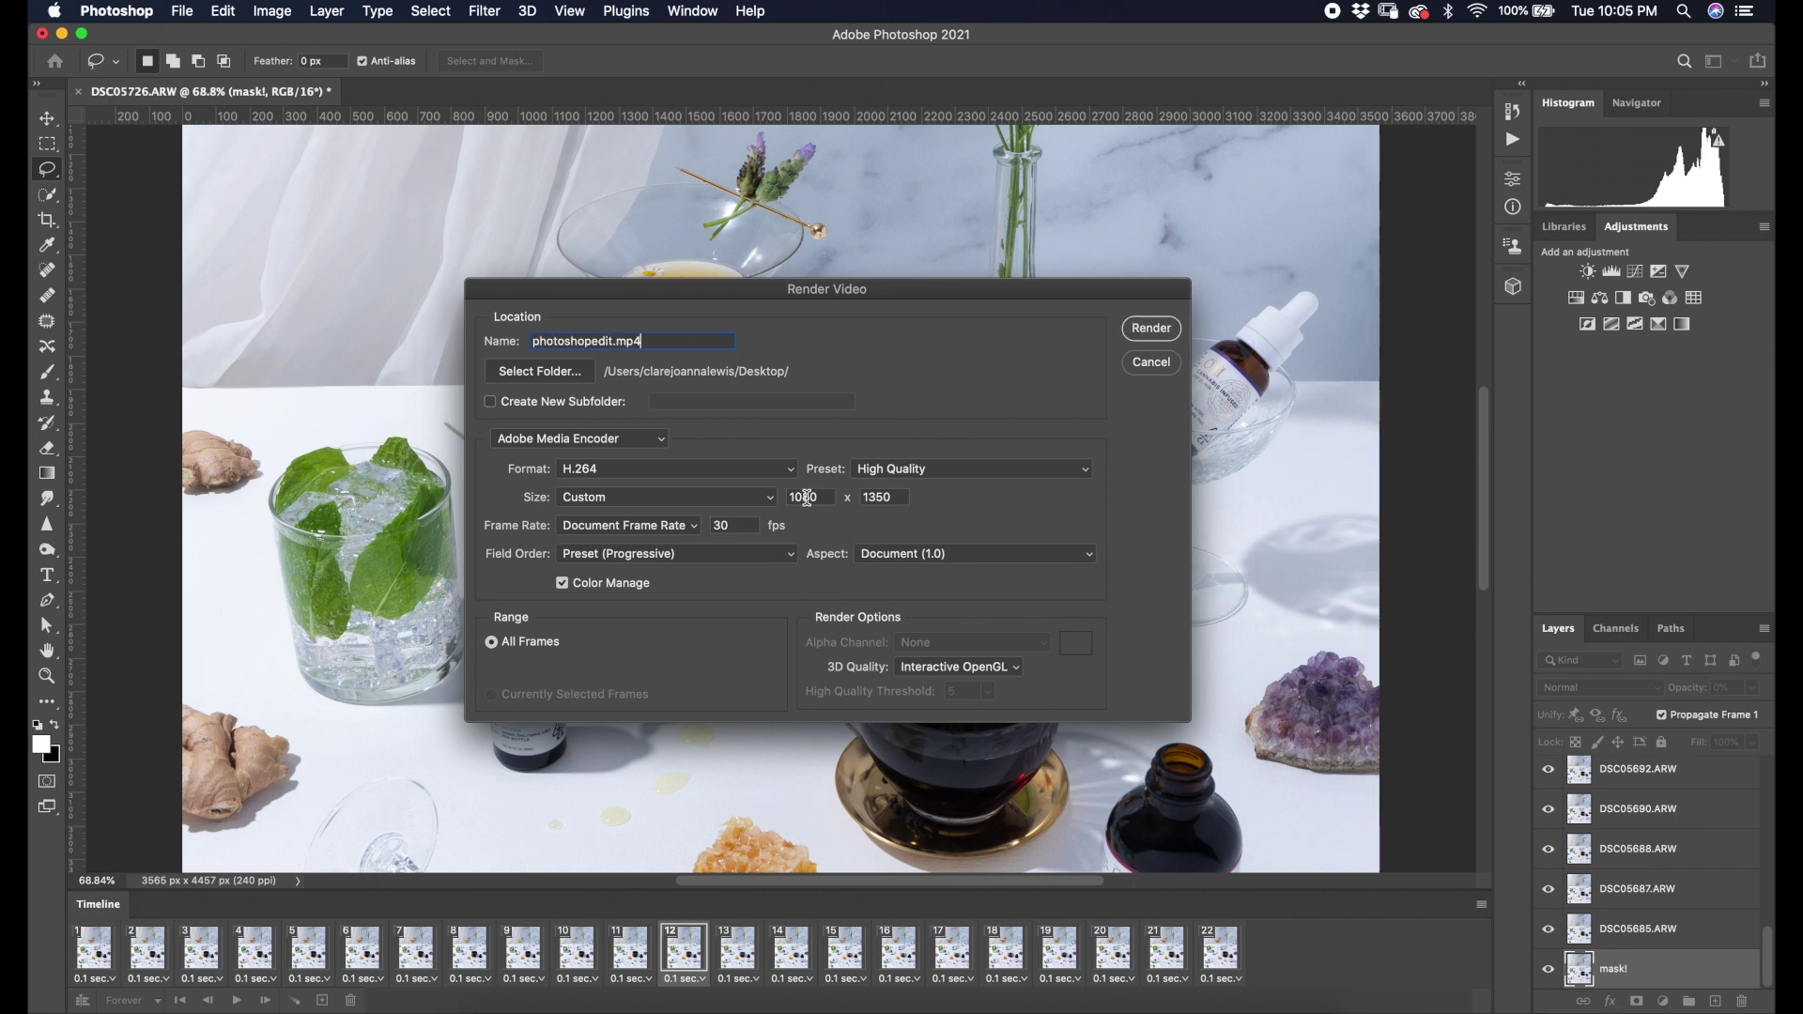
left_click(1148, 329)
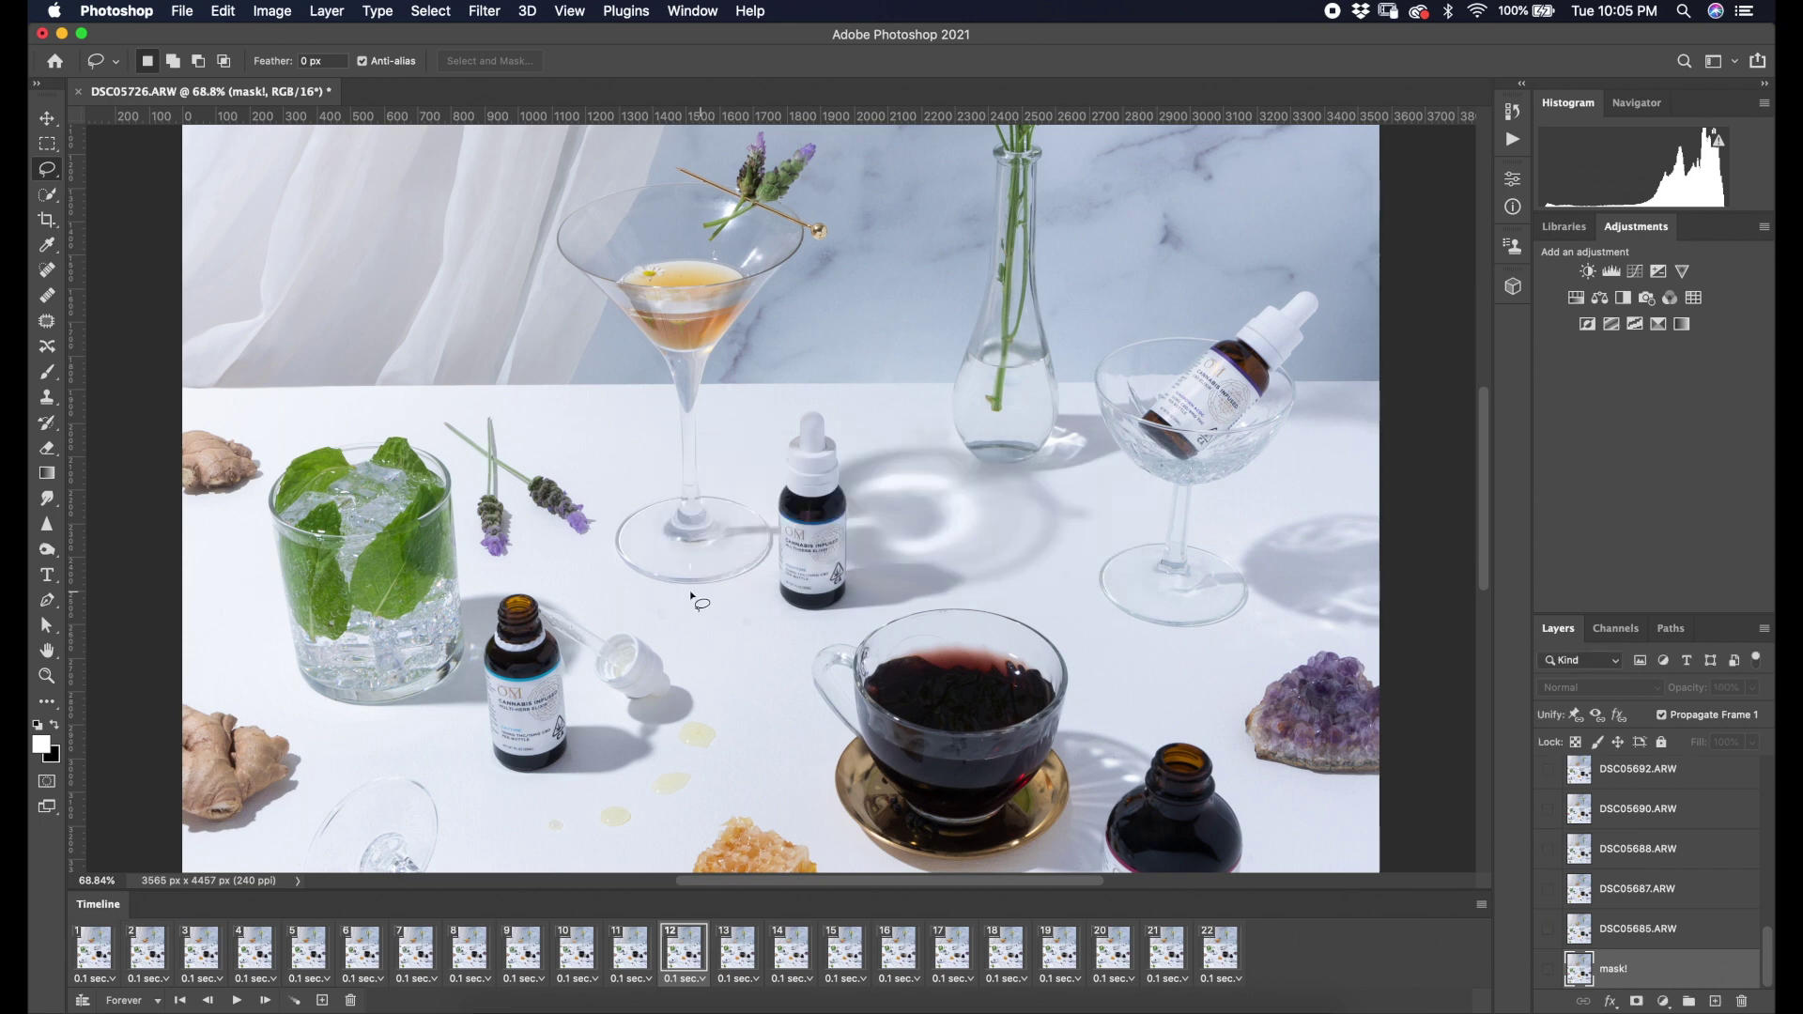
scroll(729, 549, "down", 3)
scroll(728, 549, "up", 6)
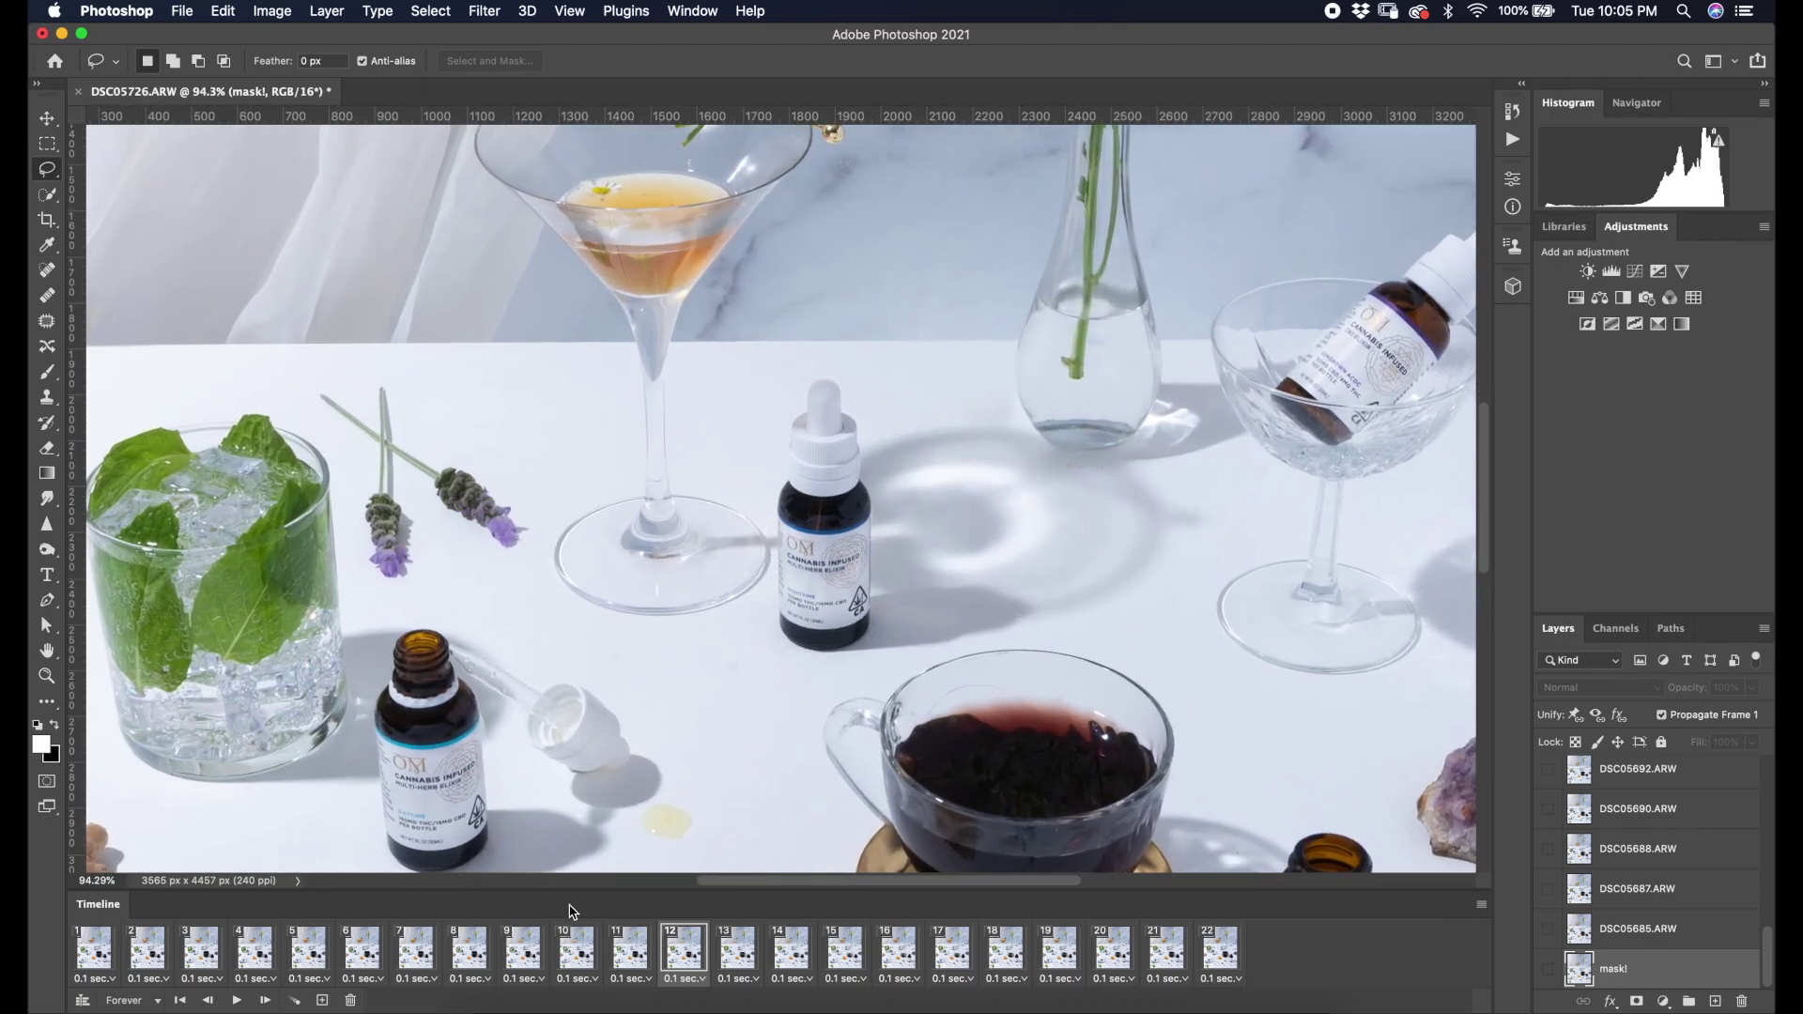